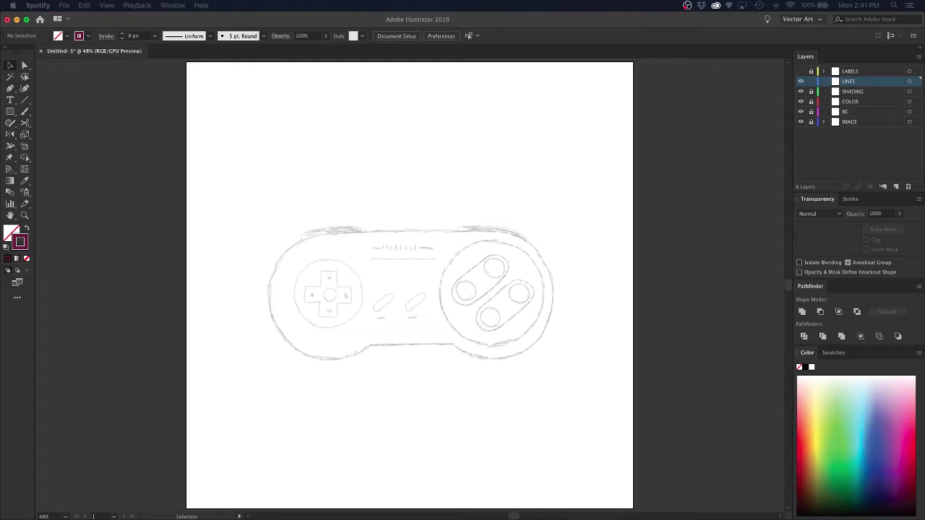
# Draw an unfilled circle about 311 px in diameter on the LINES layer, fitted over the left grip of the controller sketch.
pyautogui.click(862, 85)
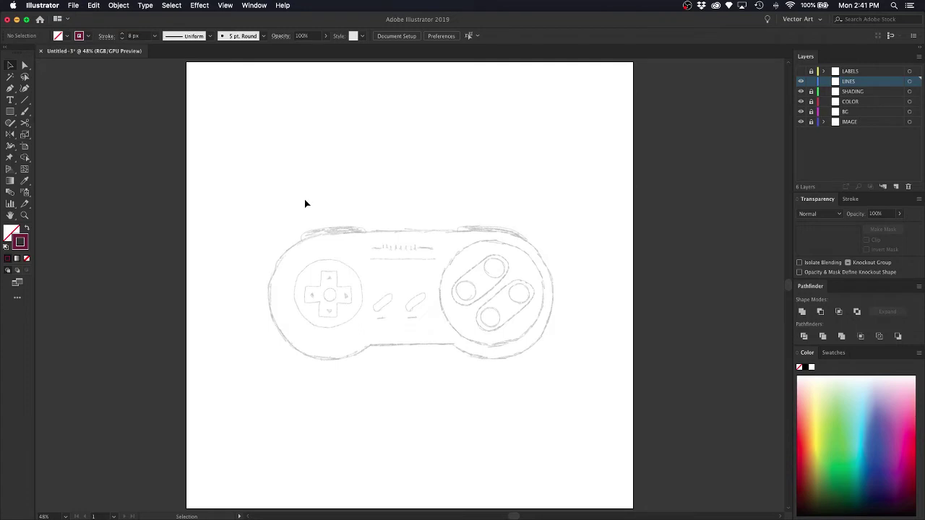
pyautogui.press('l')
pyautogui.moveTo(323, 276)
pyautogui.mouseDown()
pyautogui.moveTo(341, 307)
pyautogui.moveTo(388, 316)
pyautogui.moveTo(388, 324)
pyautogui.moveTo(391, 316)
pyautogui.mouseUp()
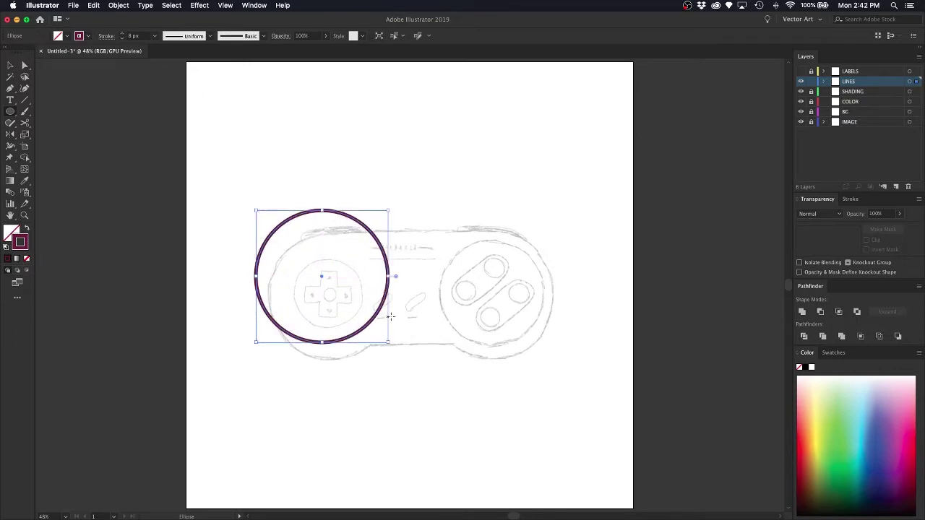
pyautogui.press('v')
pyautogui.moveTo(363, 227); pyautogui.dragTo(376, 247)
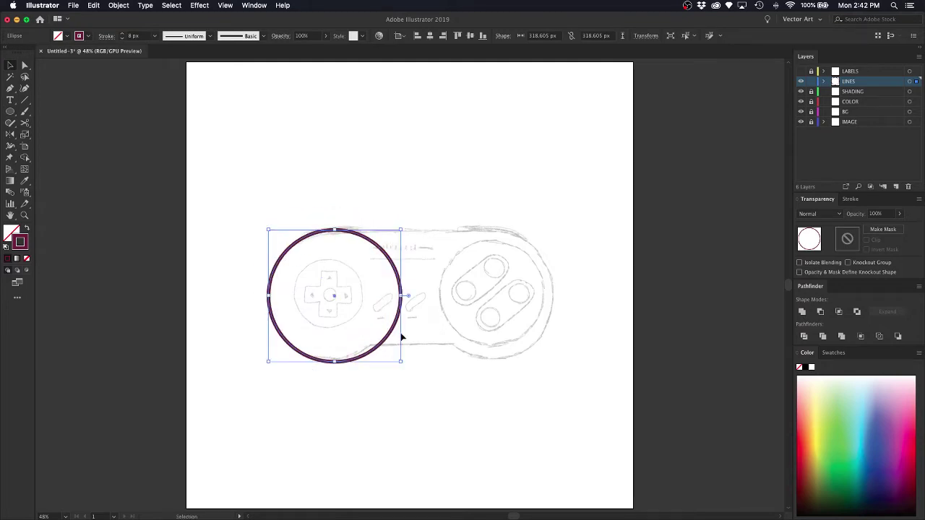
pyautogui.moveTo(401, 360); pyautogui.dragTo(398, 359)
pyautogui.click(386, 202)
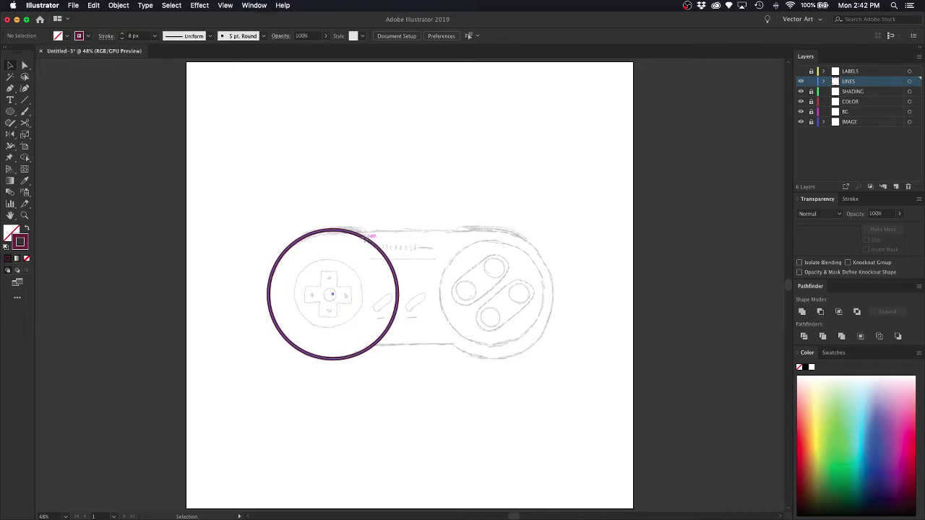
# Duplicate the left grip's circle horizontally onto the right grip of the controller sketch.
pyautogui.moveTo(365, 236); pyautogui.dragTo(523, 246)
pyautogui.click(516, 176)
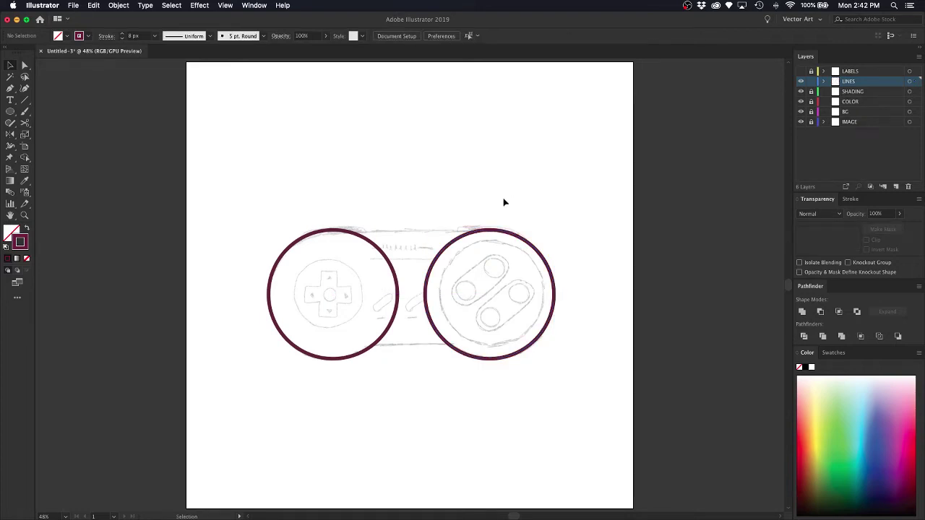
pyautogui.press('super+0')
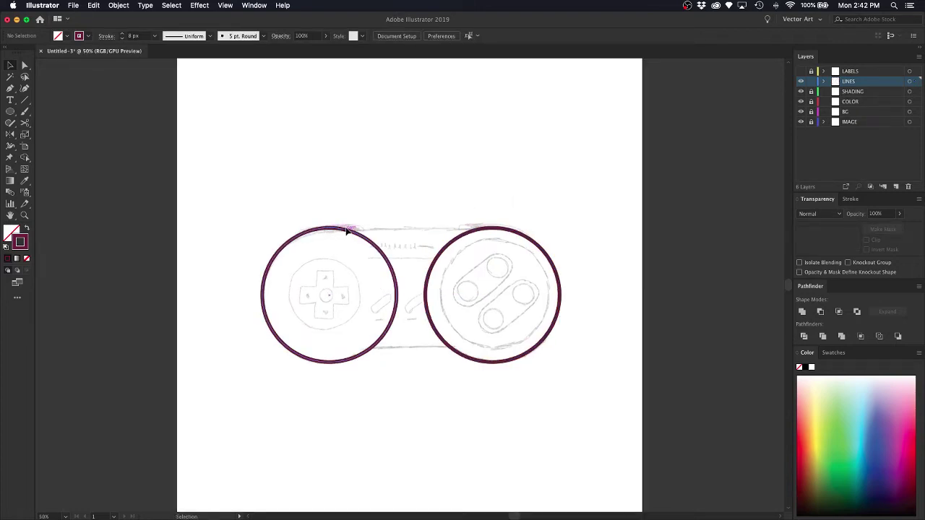
# Isolate the right circle and cut its path at the top anchor point with the Scissors tool.
pyautogui.doubleClick(504, 232)
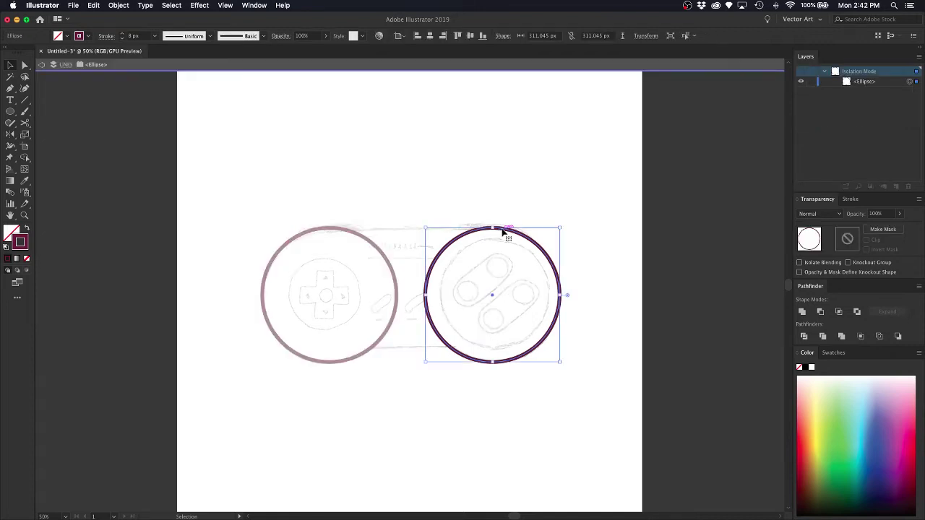
pyautogui.press('c')
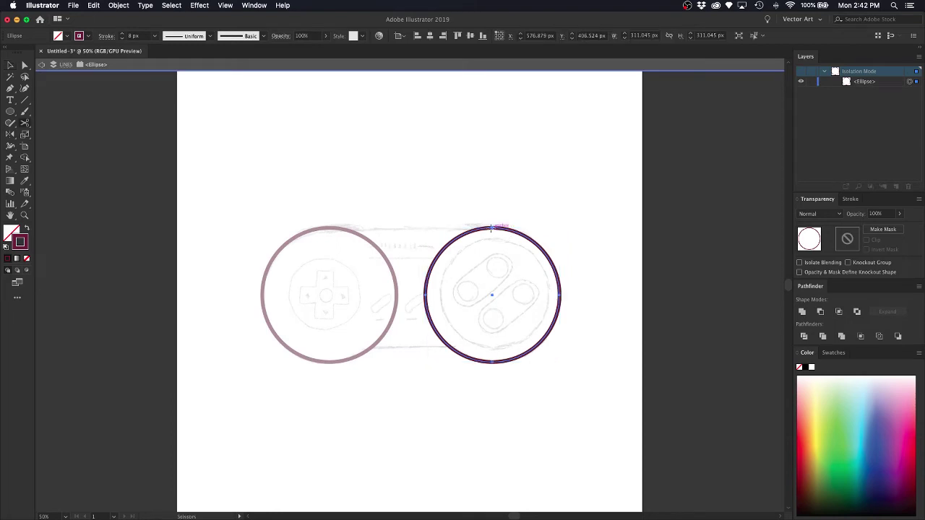
pyautogui.click(492, 227)
pyautogui.click(492, 227)
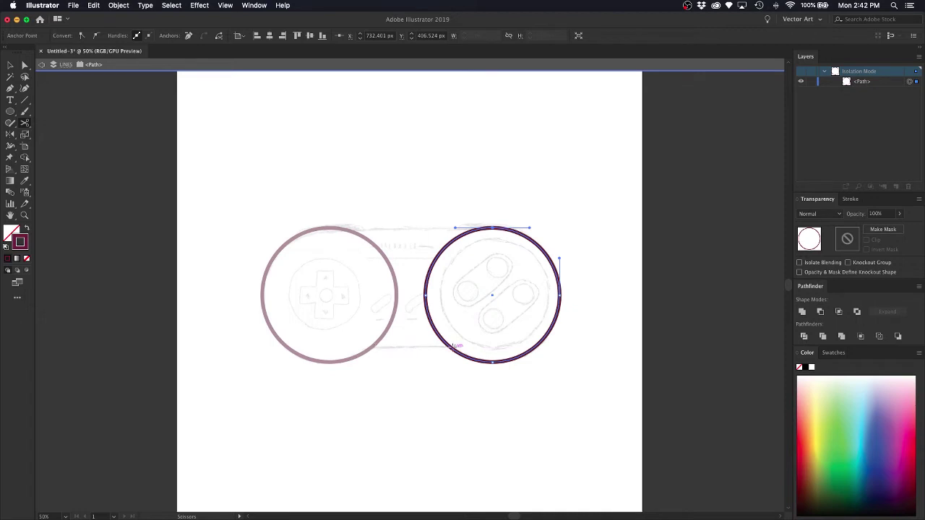
# Show the rulers and place a horizontal guide along the sketch's straight bottom edge between the grips.
pyautogui.press('super+equal')
pyautogui.scroll(-5, 605, 221)
pyautogui.hscroll(-6, 605, 221)
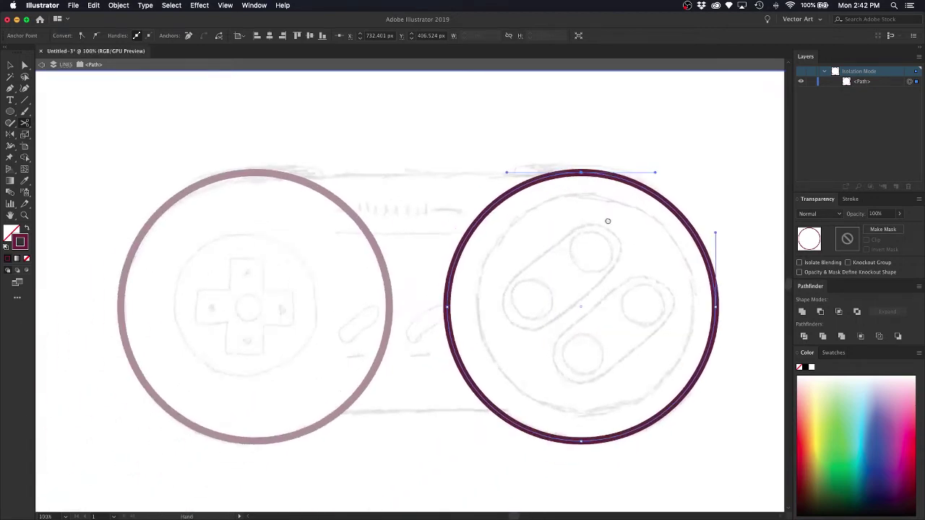
pyautogui.press('super+r')
pyautogui.press('v')
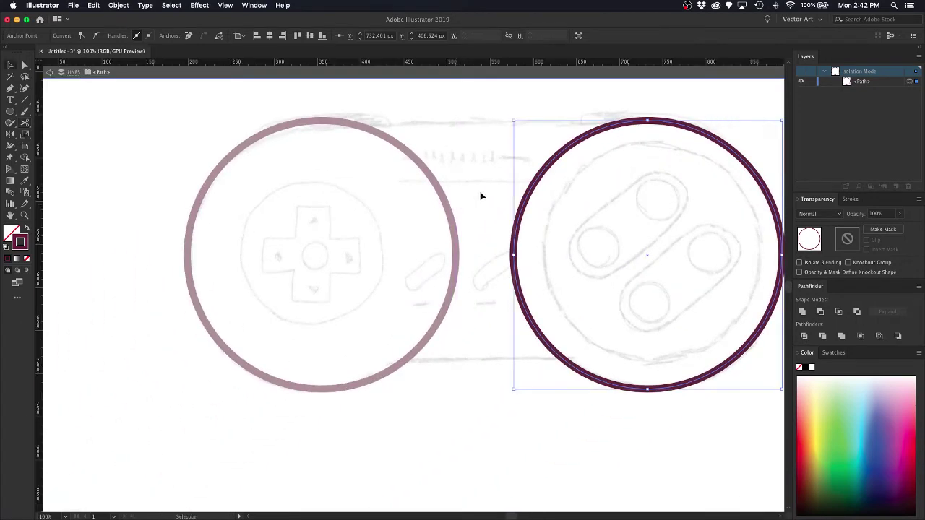
pyautogui.moveTo(451, 71); pyautogui.dragTo(462, 359)
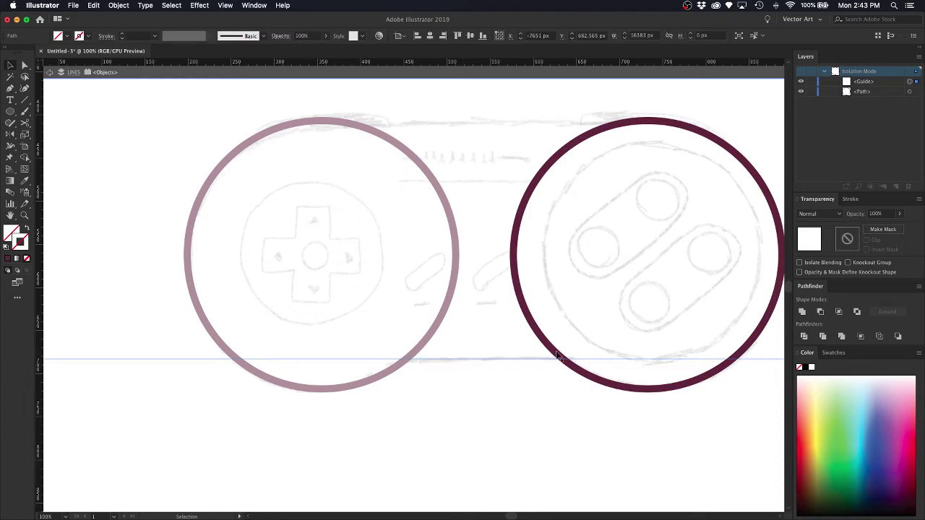
# Cut the right circle where it crosses the guide at lower left, delete its inner left arc, and leave isolation mode.
pyautogui.click(528, 201)
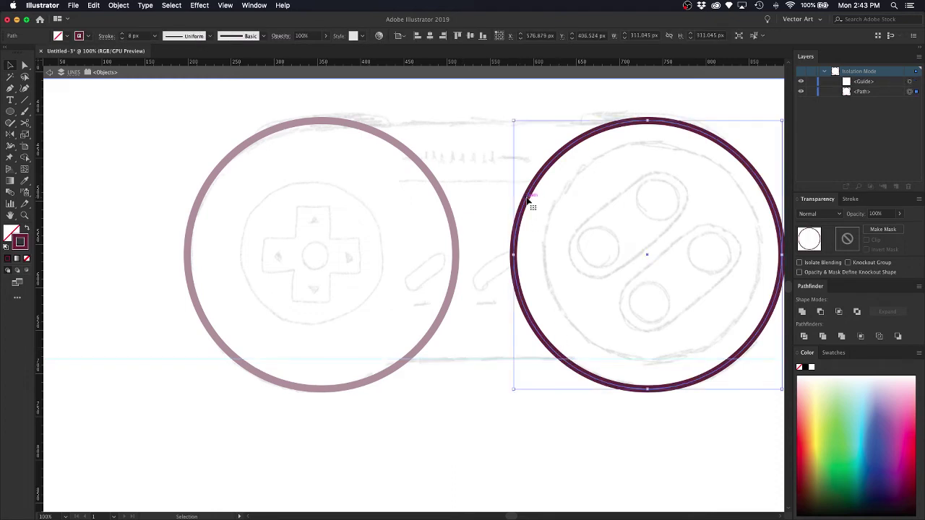
pyautogui.press('c')
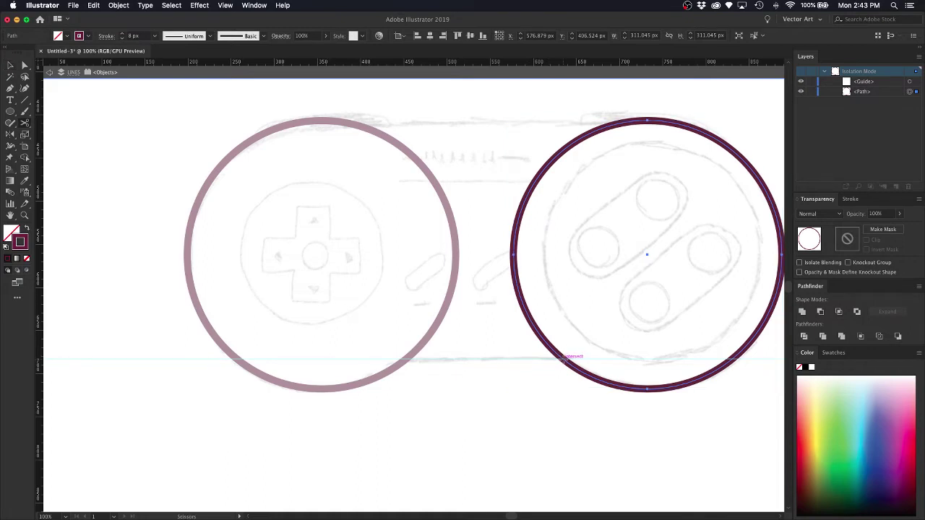
pyautogui.click(563, 358)
pyautogui.press('v')
pyautogui.click(578, 230)
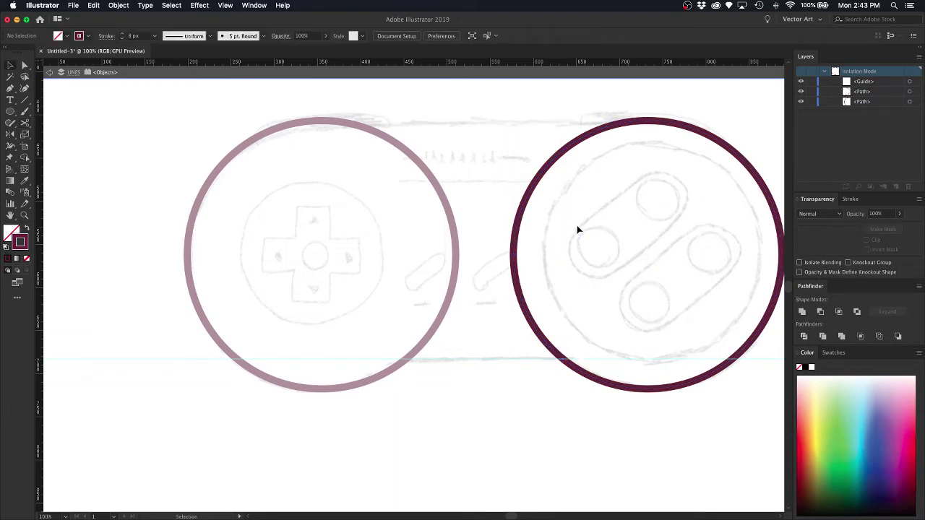
pyautogui.click(534, 188)
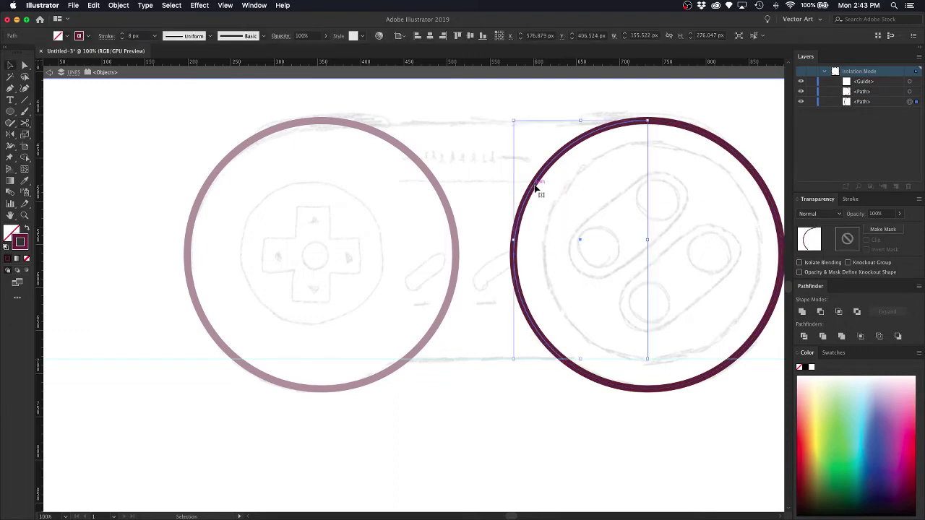
pyautogui.press('Delete')
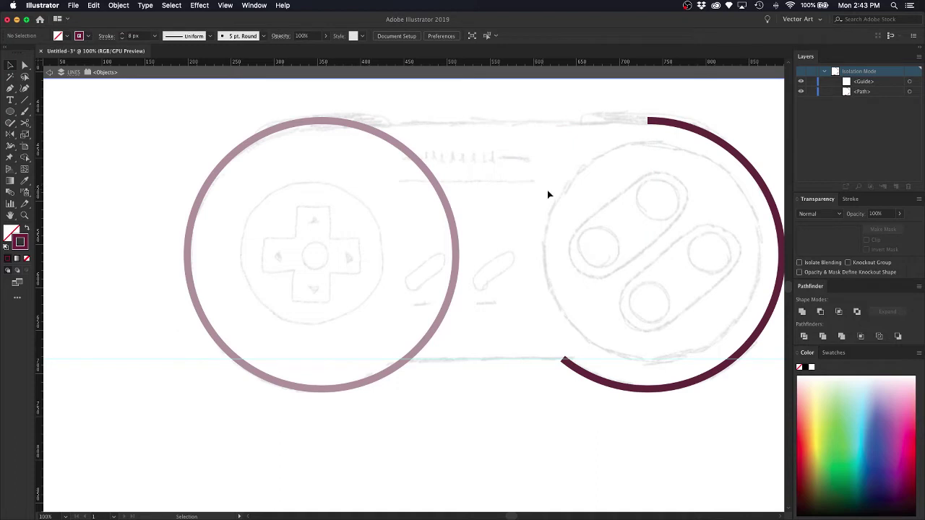
pyautogui.doubleClick(470, 171)
# Isolate the left circle and cut it at the top anchor point and at its lower-right crossing with the guide.
pyautogui.click(430, 174)
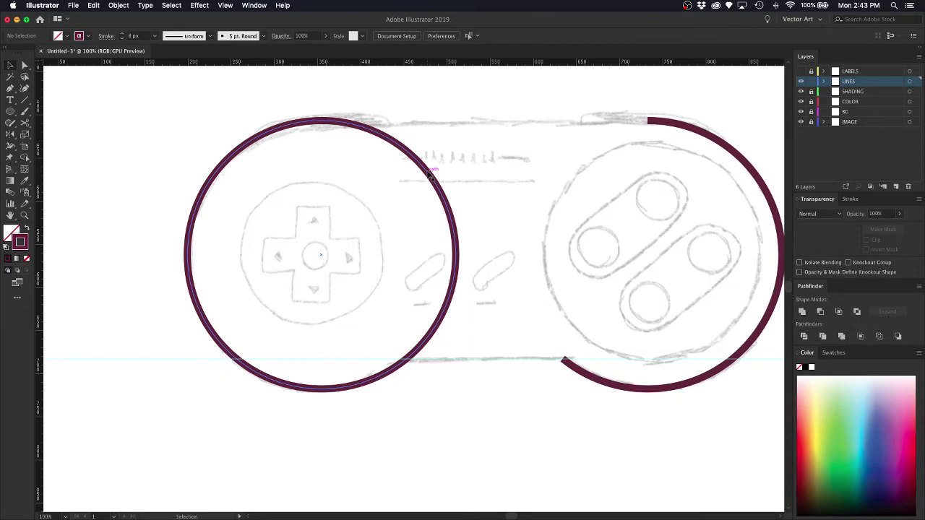
pyautogui.doubleClick(430, 174)
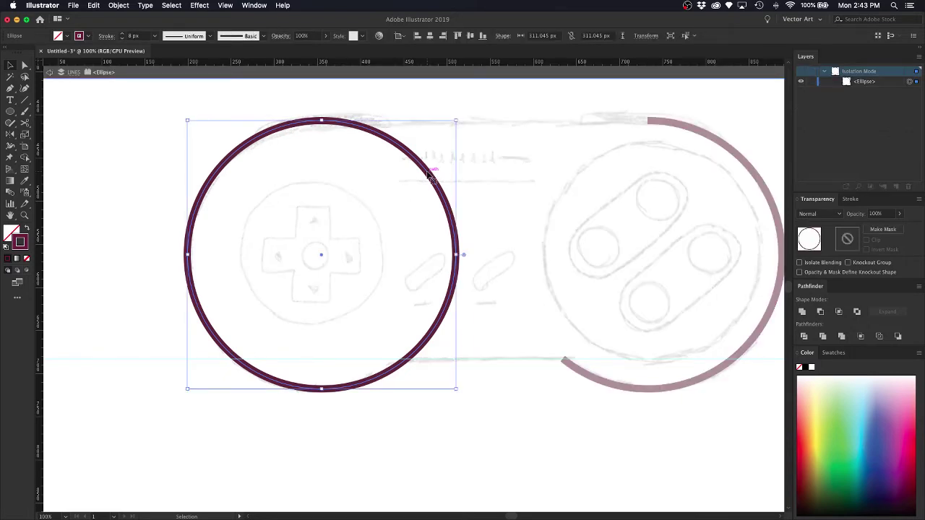
pyautogui.press('c')
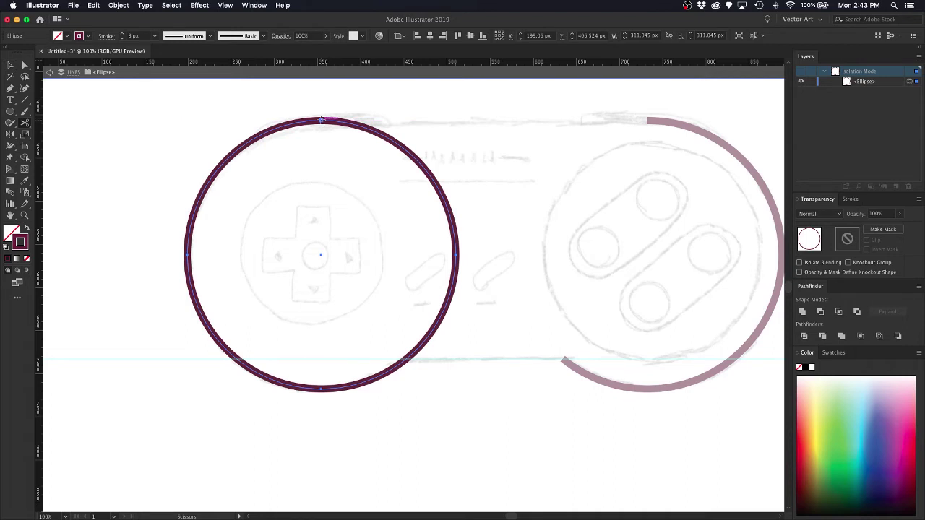
pyautogui.click(321, 120)
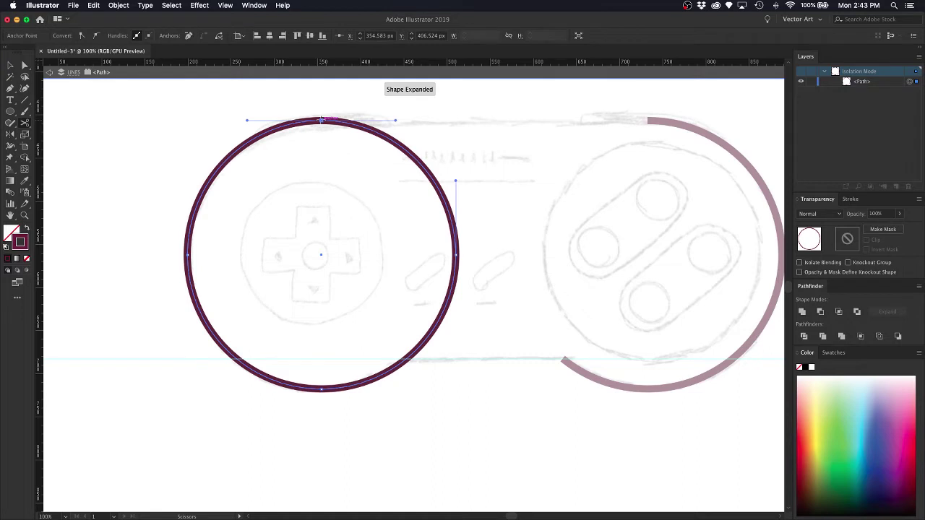
pyautogui.click(406, 357)
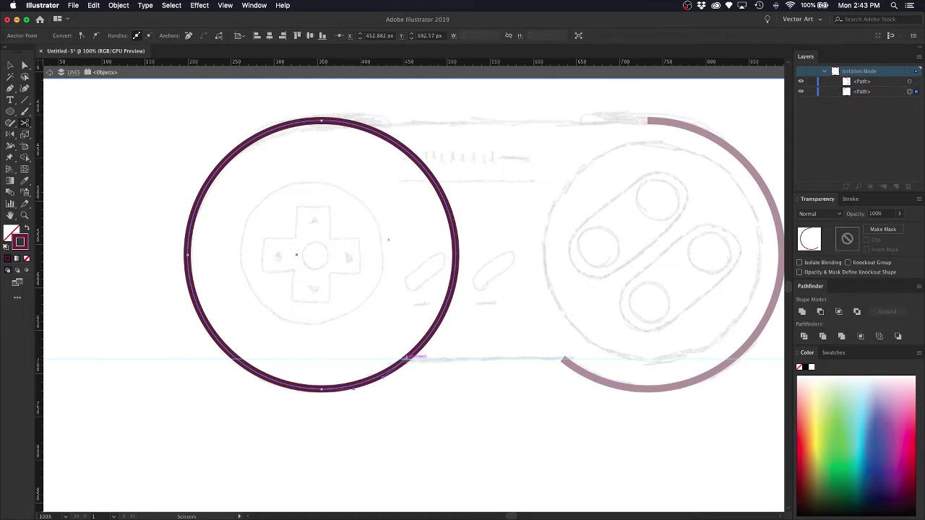
# Delete the inner right arc of the left circle and leave isolation mode.
pyautogui.press('v')
pyautogui.click(474, 221)
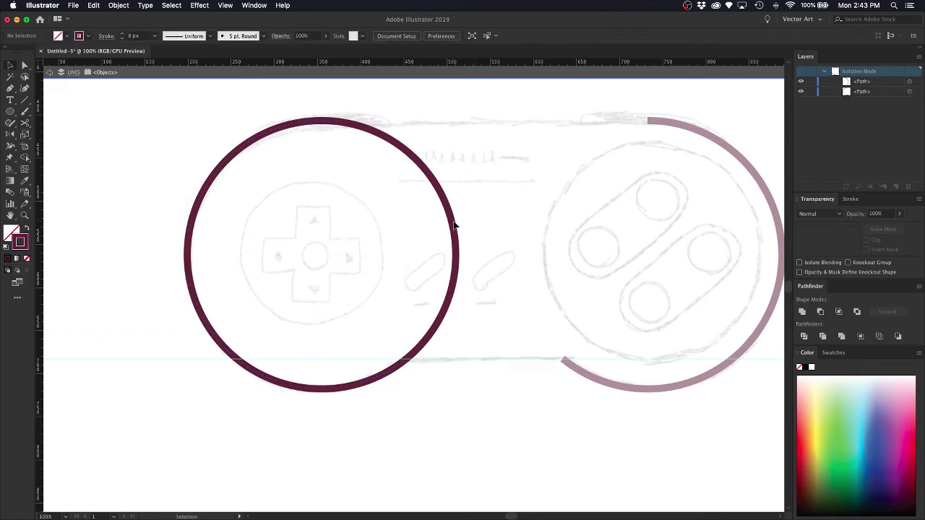
pyautogui.click(455, 225)
pyautogui.press('Delete')
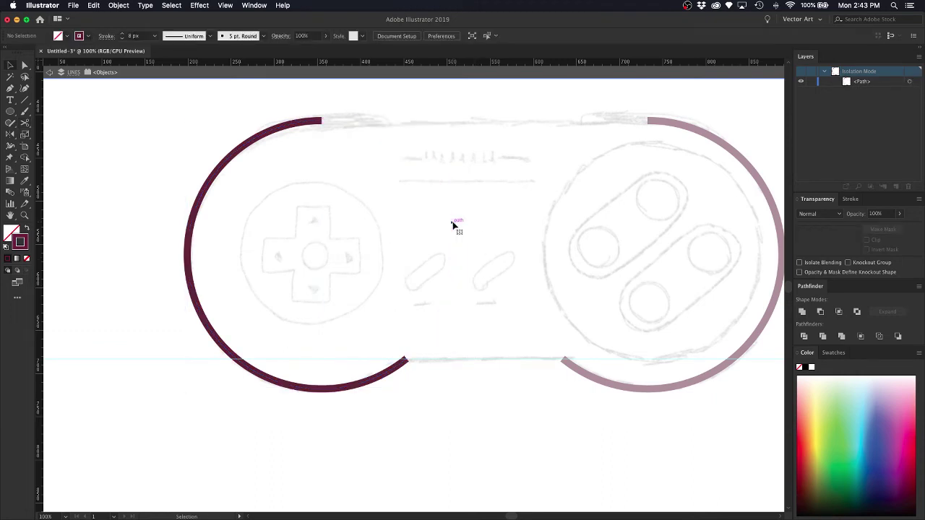
pyautogui.doubleClick(452, 223)
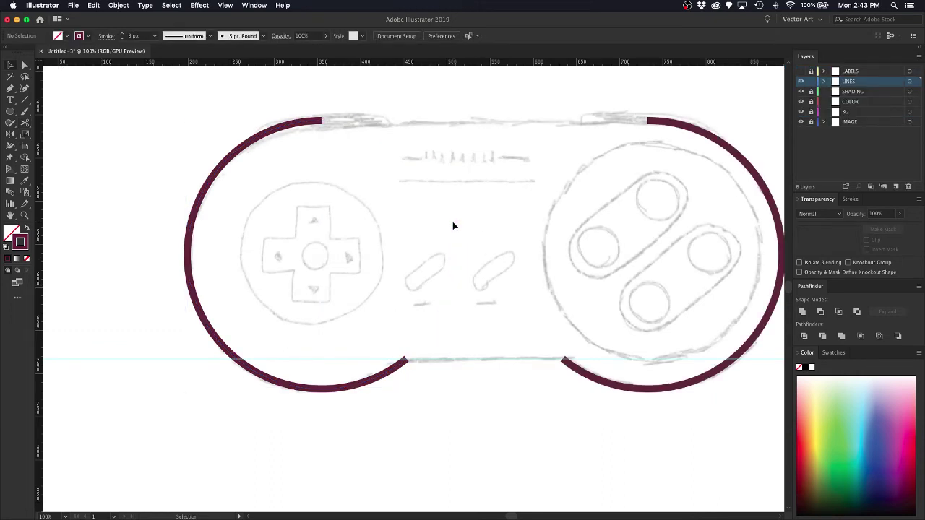
# Connect the top ends of the two grip arcs with a straight Pen tool segment.
pyautogui.press('p')
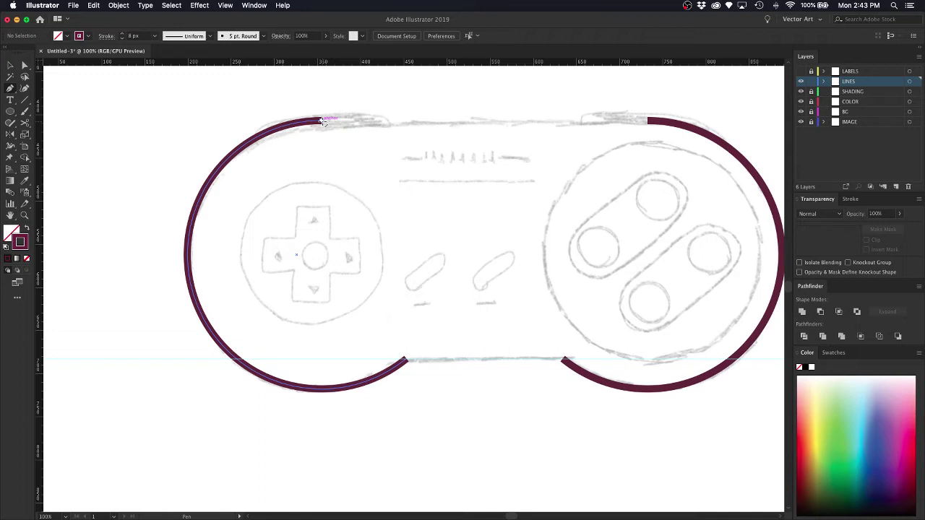
pyautogui.click(322, 120)
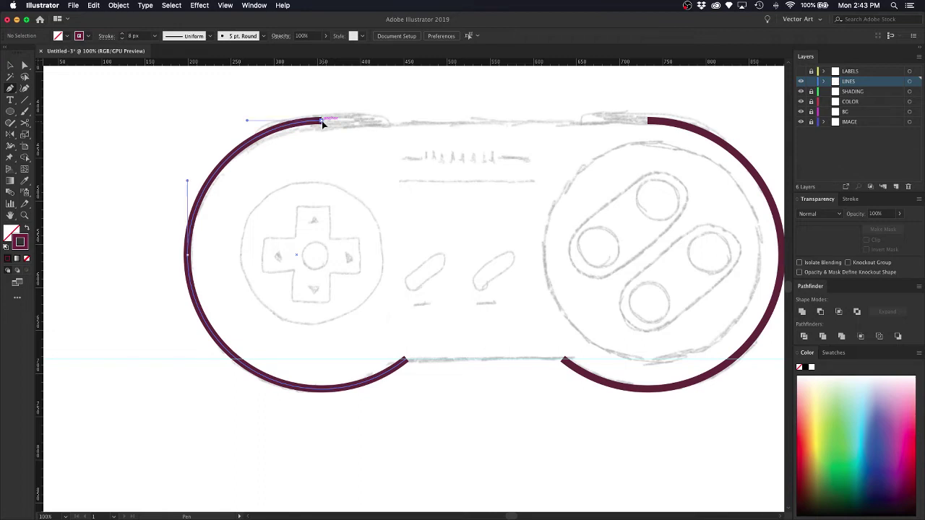
pyautogui.click(648, 122)
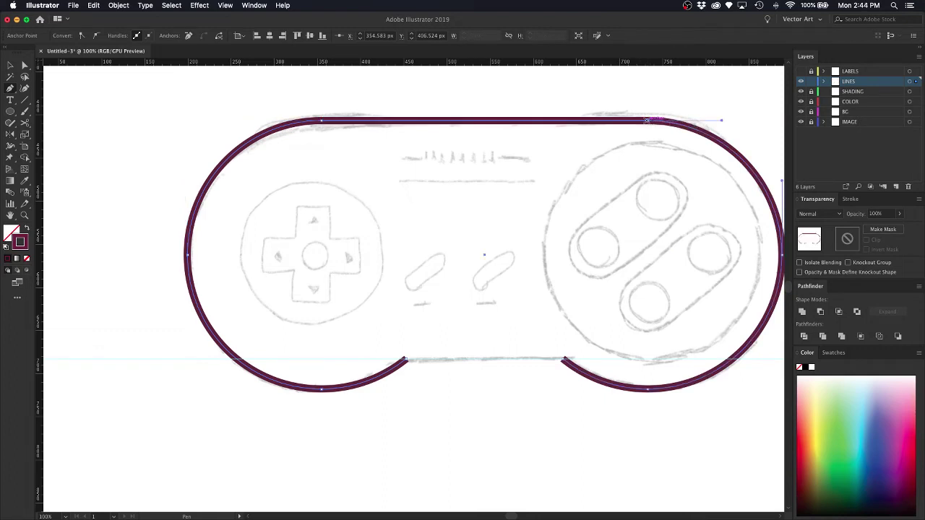
pyautogui.press('v')
pyautogui.click(594, 104)
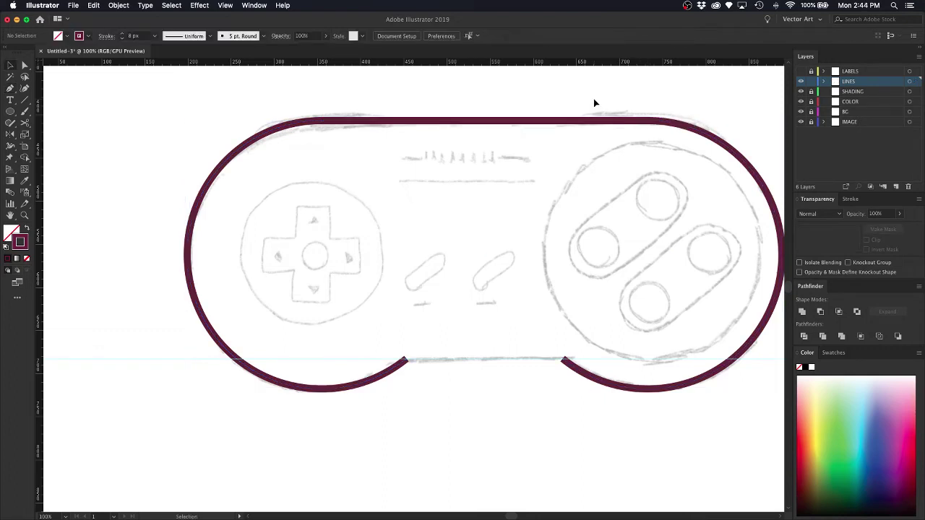
pyautogui.press('p')
pyautogui.click(408, 357)
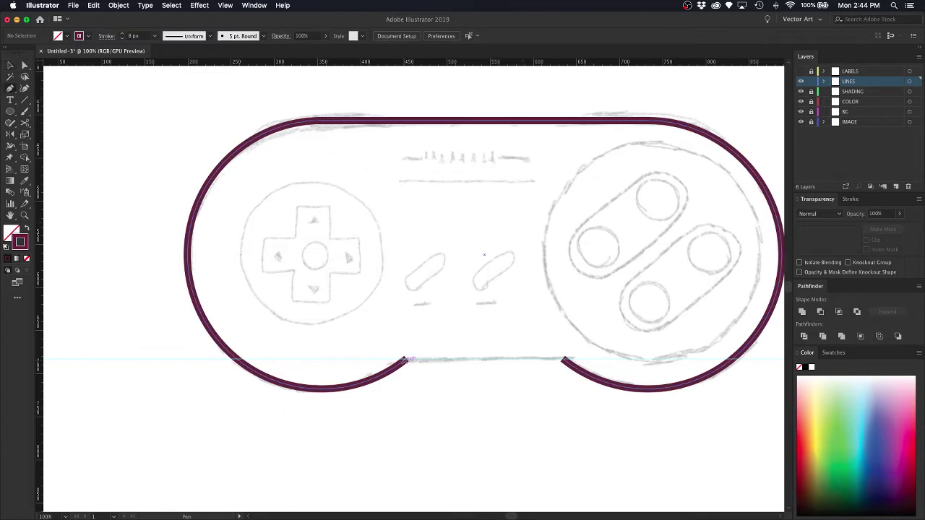
pyautogui.press('v')
# Delete the horizontal guide along the controller's bottom edge.
pyautogui.click(467, 328)
pyautogui.moveTo(485, 351); pyautogui.dragTo(462, 395)
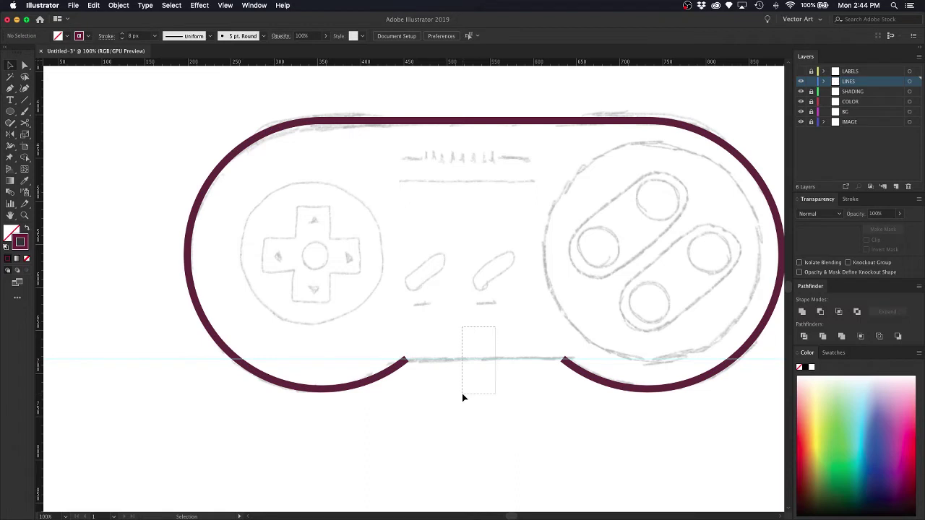
pyautogui.press('Delete')
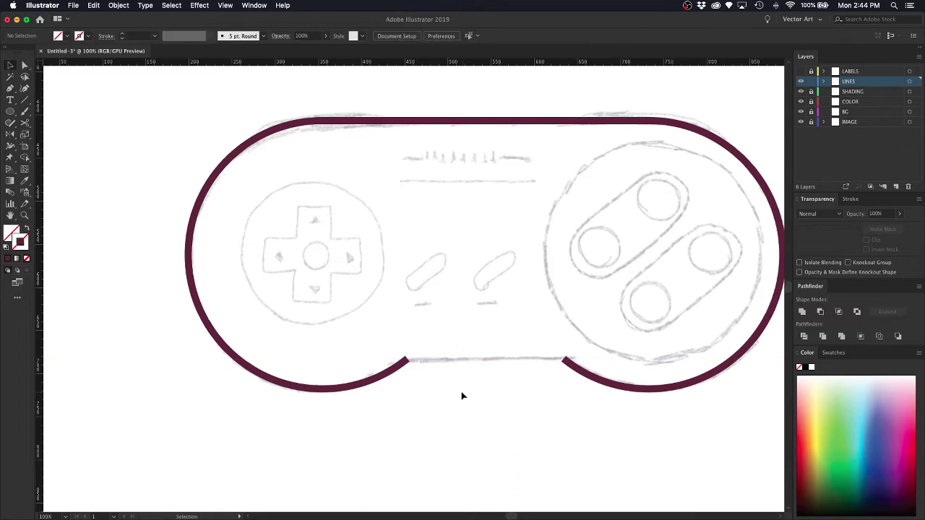
# Close the controller outline with a straight Pen tool segment between the lower ends of the two grip arcs.
pyautogui.press('p')
pyautogui.click(408, 364)
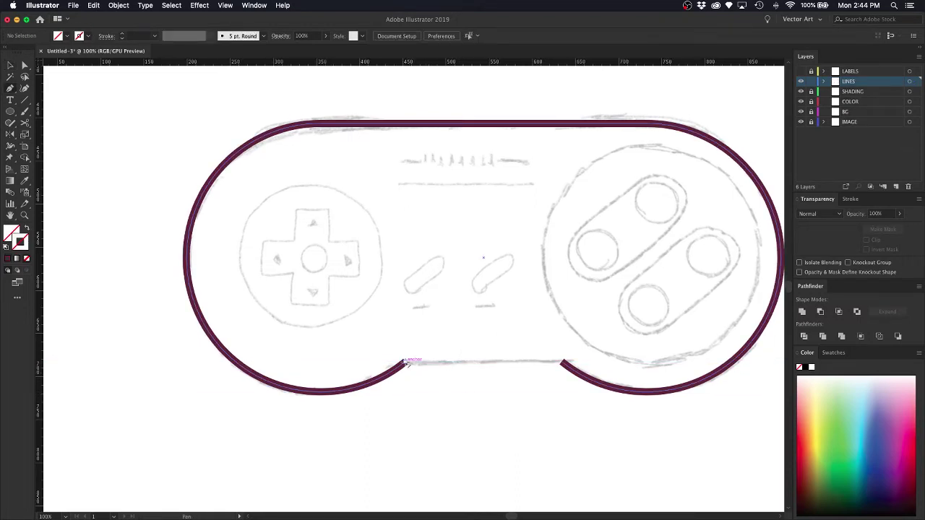
pyautogui.click(405, 363)
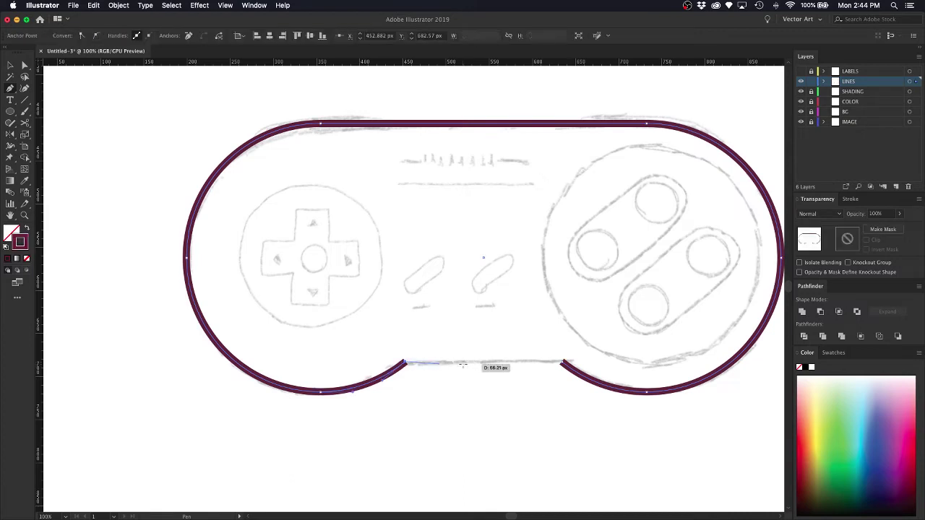
pyautogui.click(563, 362)
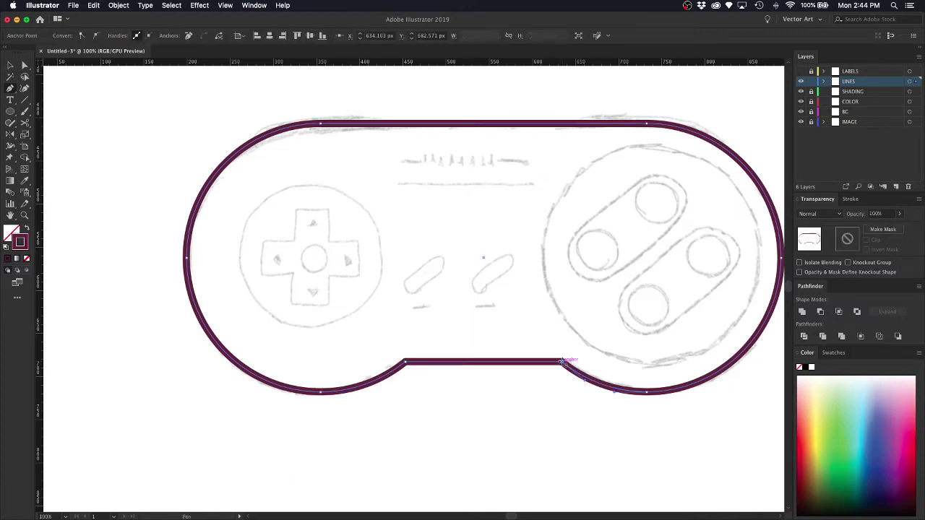
# Deselect the closed outline and place a vertical guide at the controller's right edge and a horizontal guide along its top edge.
pyautogui.press('v')
pyautogui.click(494, 279)
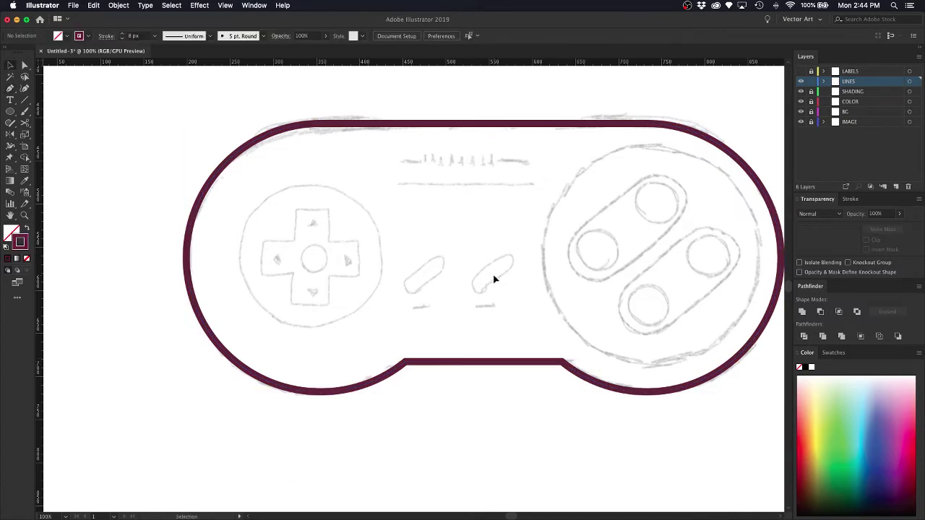
pyautogui.press('super+minus')
pyautogui.press('super+minus')
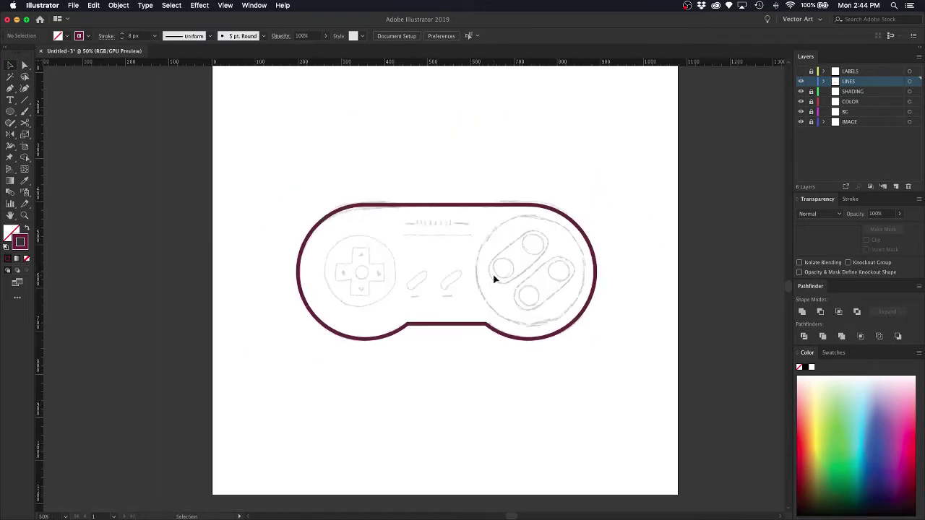
pyautogui.press('super+equal')
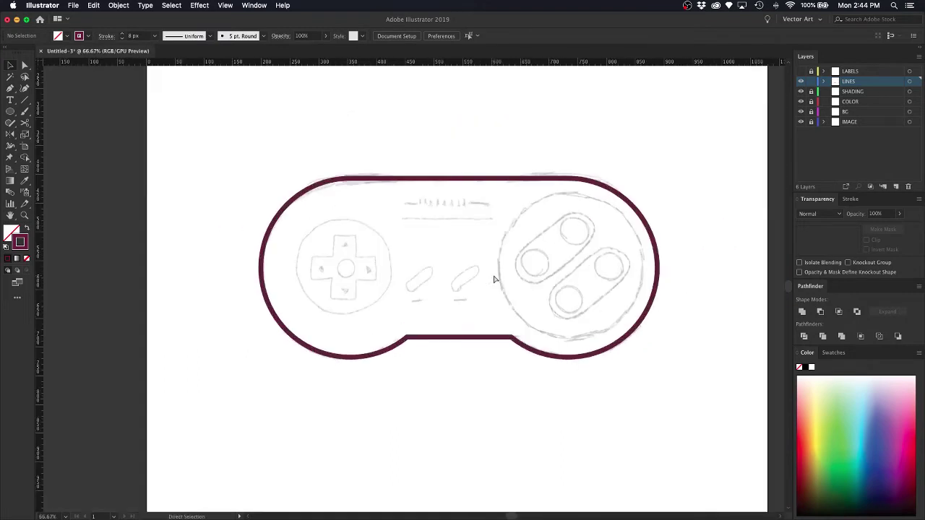
pyautogui.press('super+equal')
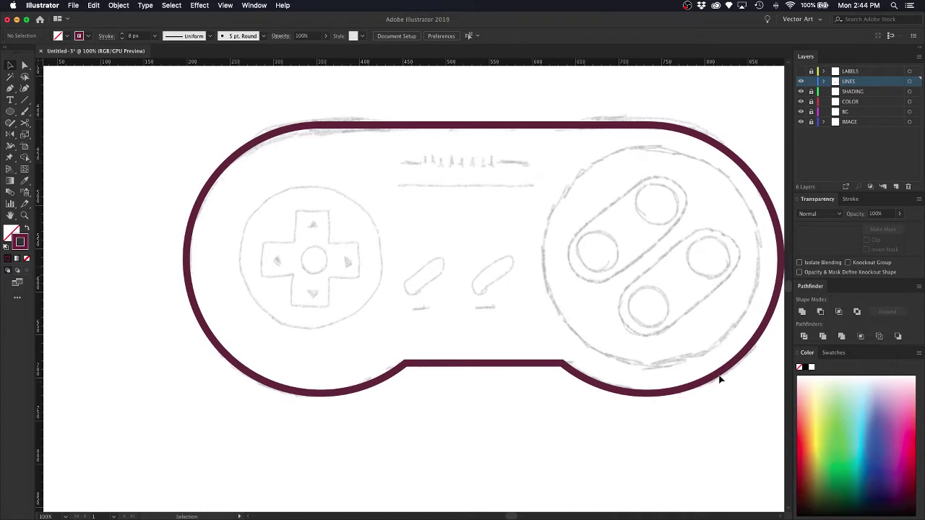
pyautogui.hscroll(2, 617, 275)
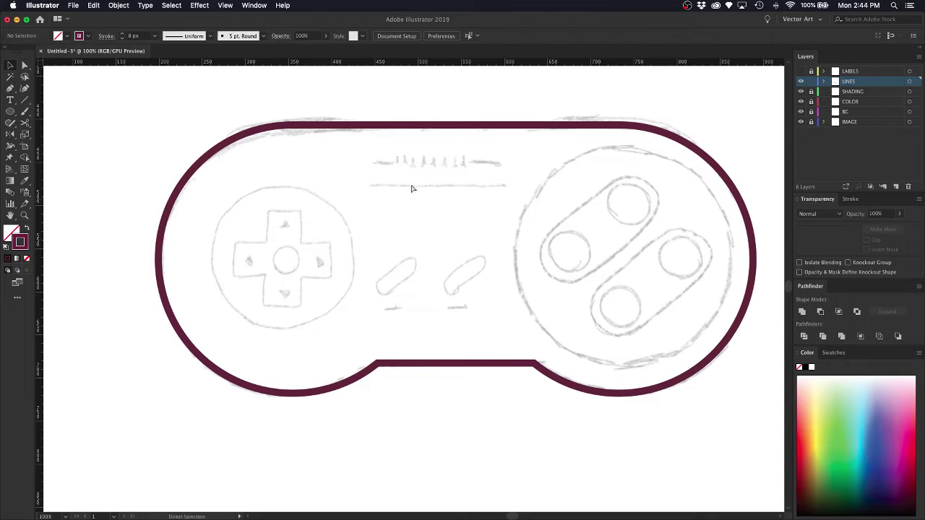
pyautogui.moveTo(37, 195); pyautogui.dragTo(752, 257)
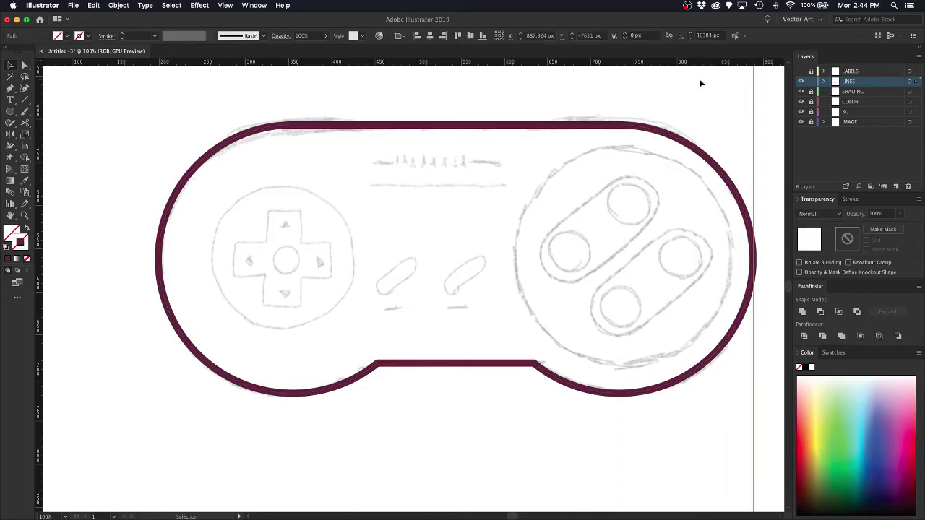
pyautogui.moveTo(696, 63); pyautogui.dragTo(618, 125)
pyautogui.click(660, 104)
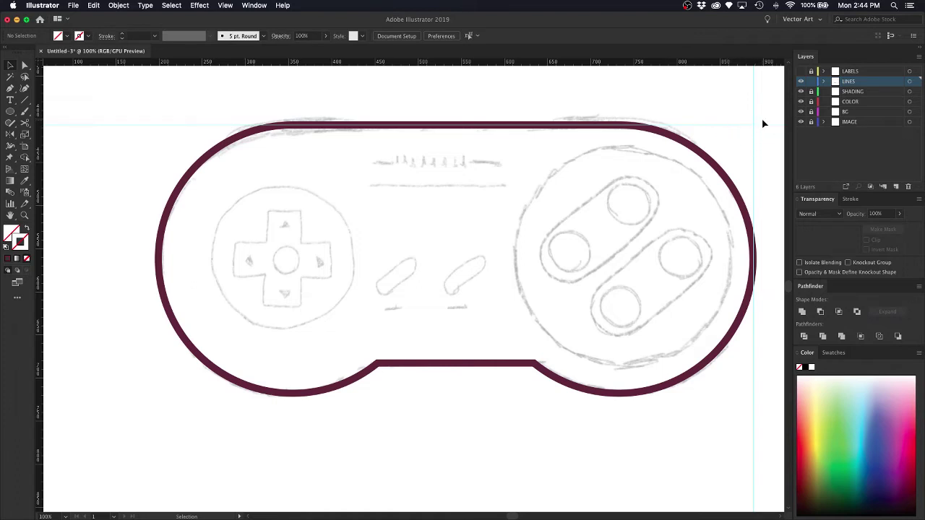
# Draw a circle about 311 px across over the right grip from the guides' intersection and copy the outline's stroke onto it.
pyautogui.press('l')
pyautogui.moveTo(752, 124); pyautogui.dragTo(484, 361)
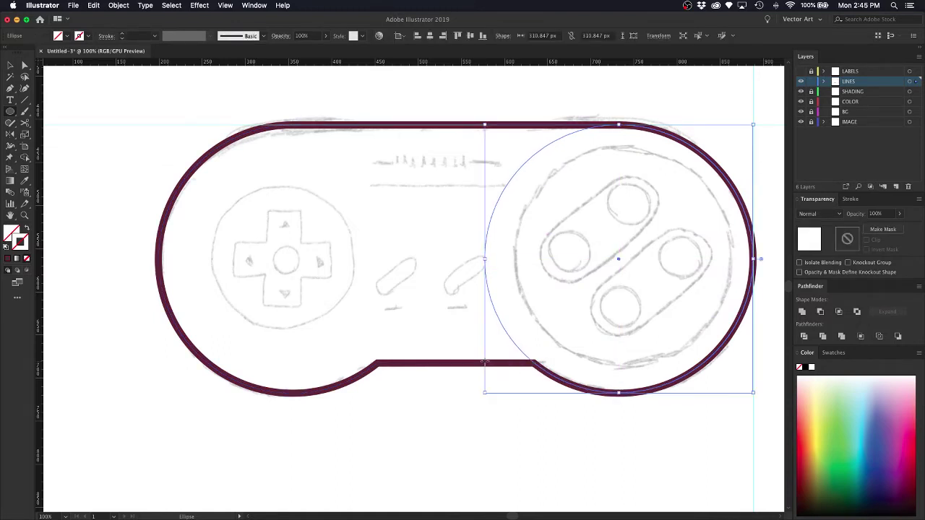
pyautogui.press('i')
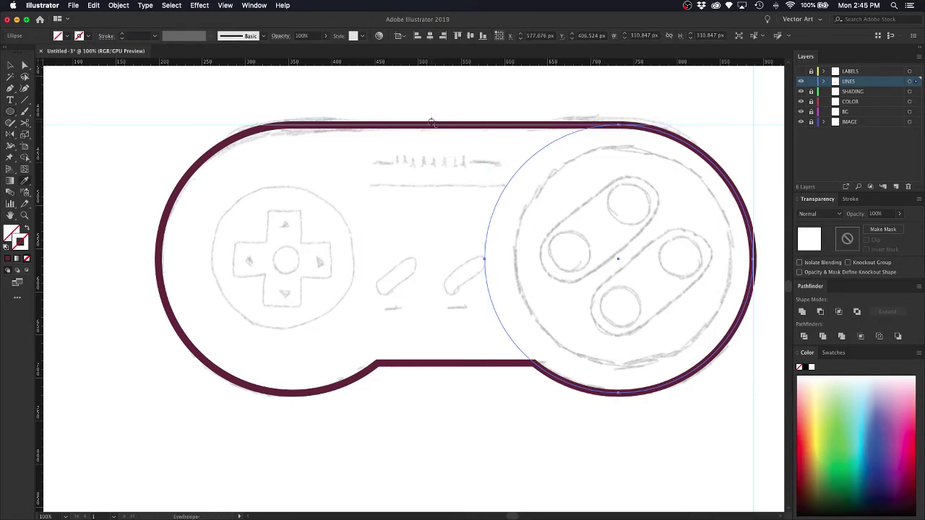
pyautogui.click(431, 124)
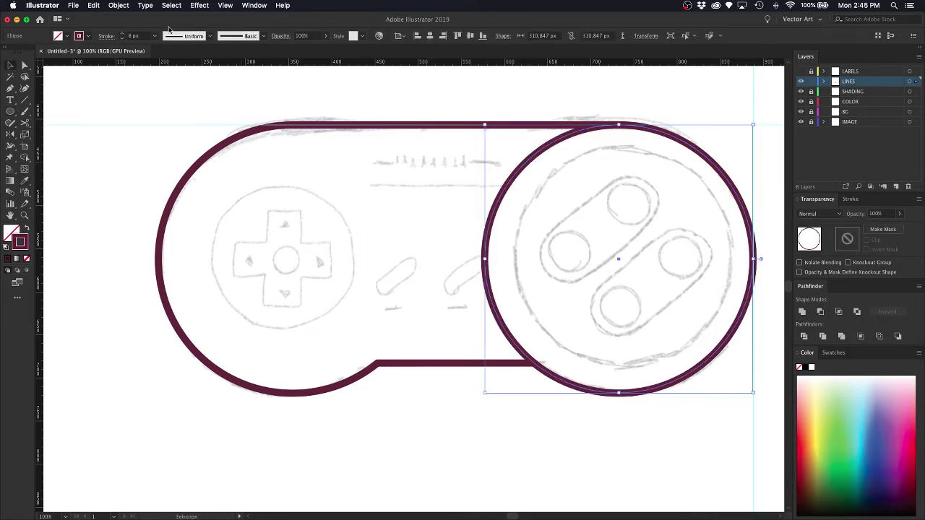
# Scale the right grip circle uniformly to 80% and deselect it.
pyautogui.click(118, 5)
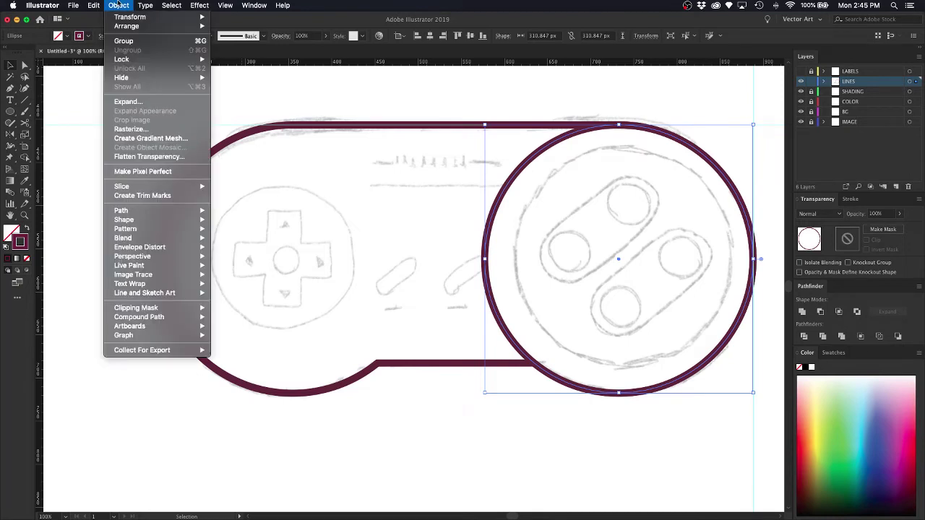
pyautogui.moveTo(130, 16)
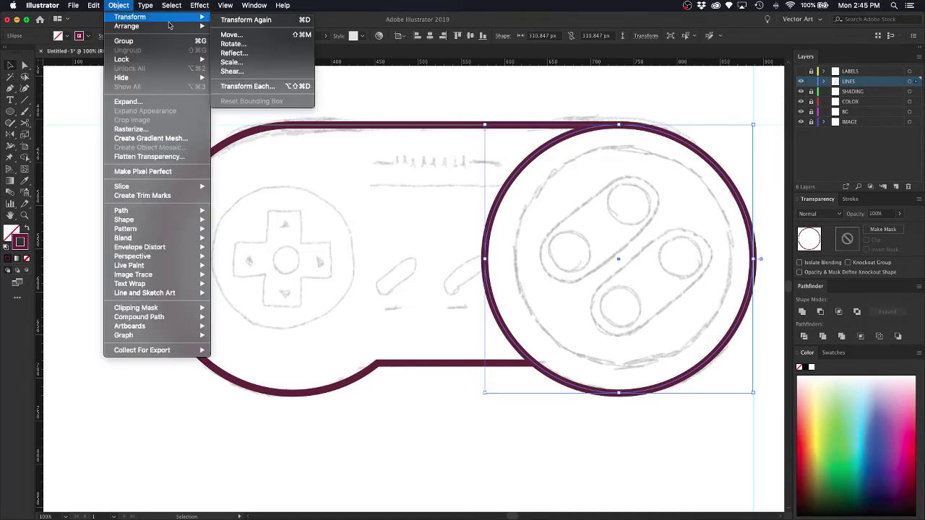
pyautogui.click(233, 63)
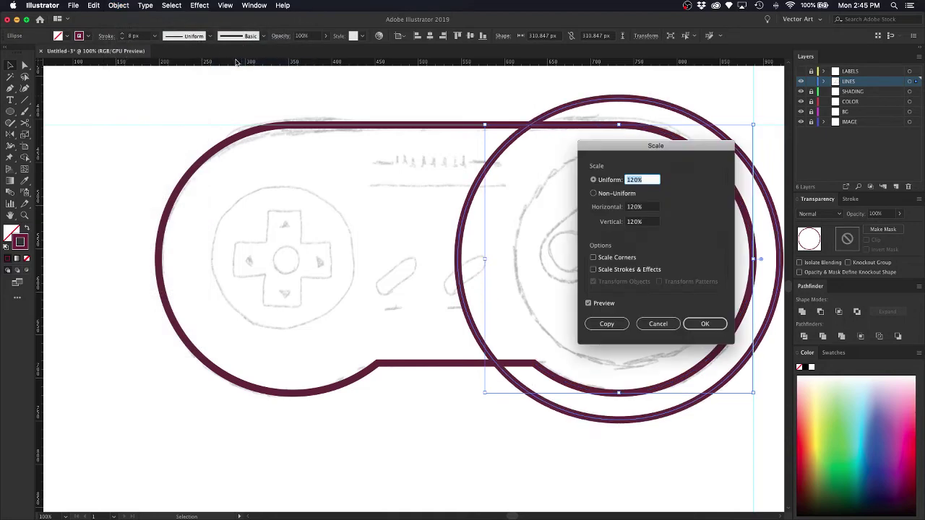
pyautogui.moveTo(591, 148); pyautogui.dragTo(172, 121)
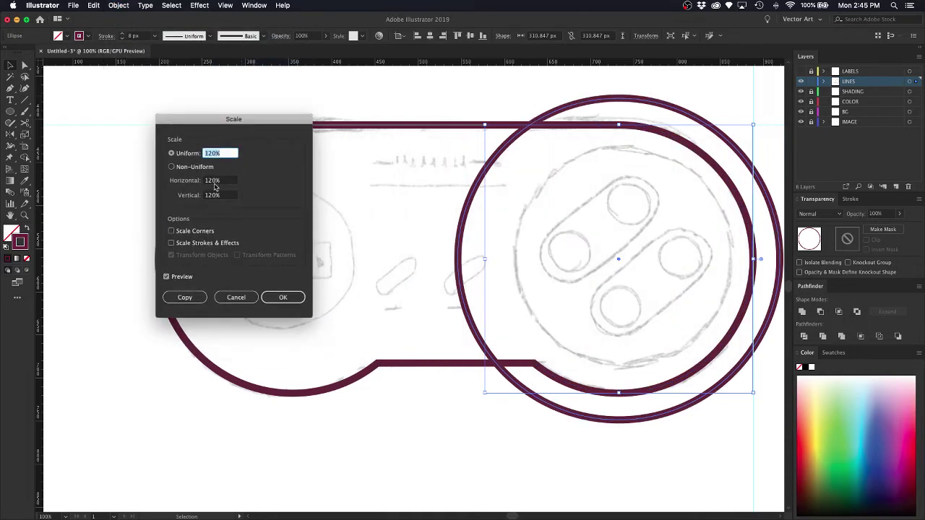
pyautogui.hotkey('shift', 'Down')
pyautogui.hotkey('shift', 'Down')
pyautogui.hotkey('shift', 'Down')
pyautogui.hotkey('shift', 'Down')
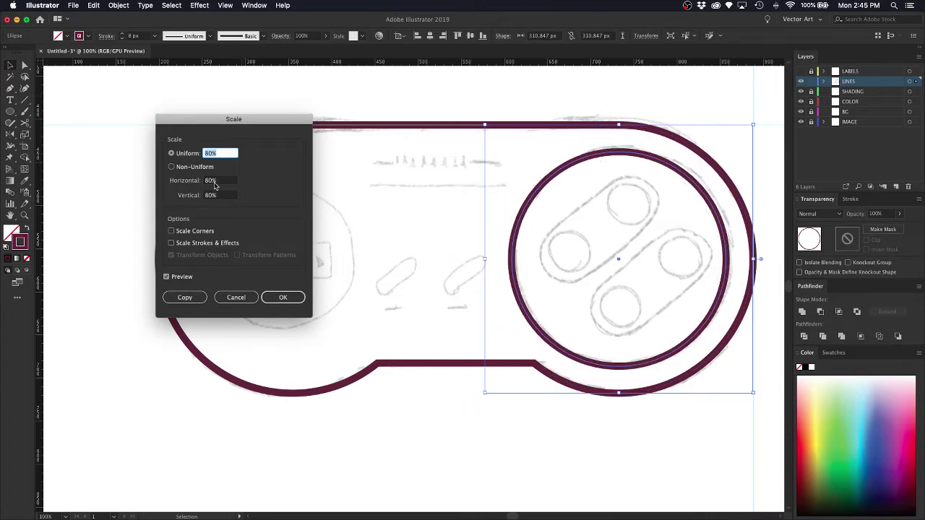
pyautogui.click(283, 296)
pyautogui.click(383, 229)
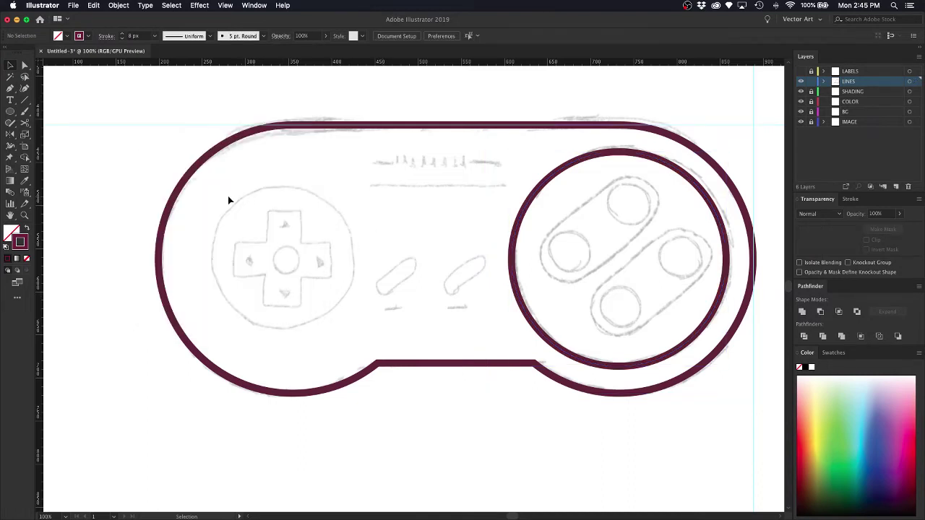
# Add a vertical guide at the controller's left edge and draw a circle about 310 px across over the left grip with the outline's stroke.
pyautogui.click(173, 208)
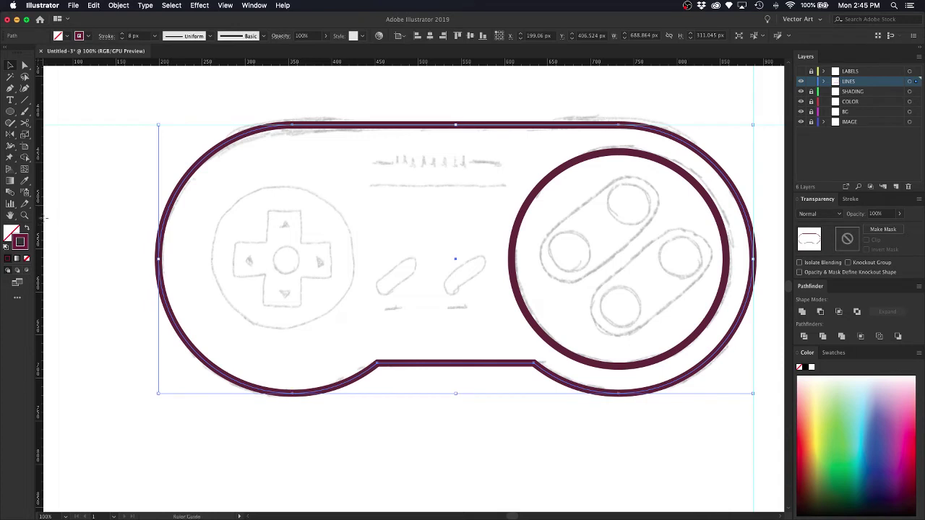
pyautogui.moveTo(42, 220); pyautogui.dragTo(156, 259)
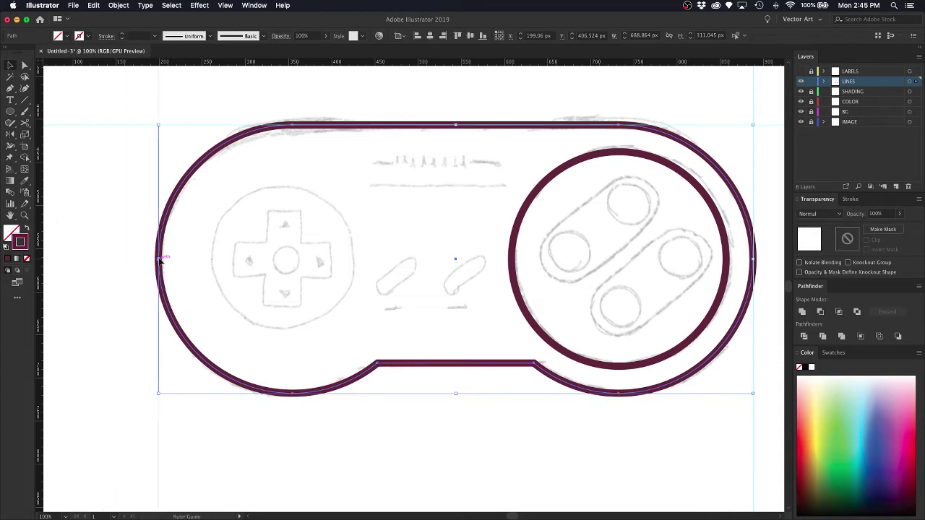
pyautogui.press('l')
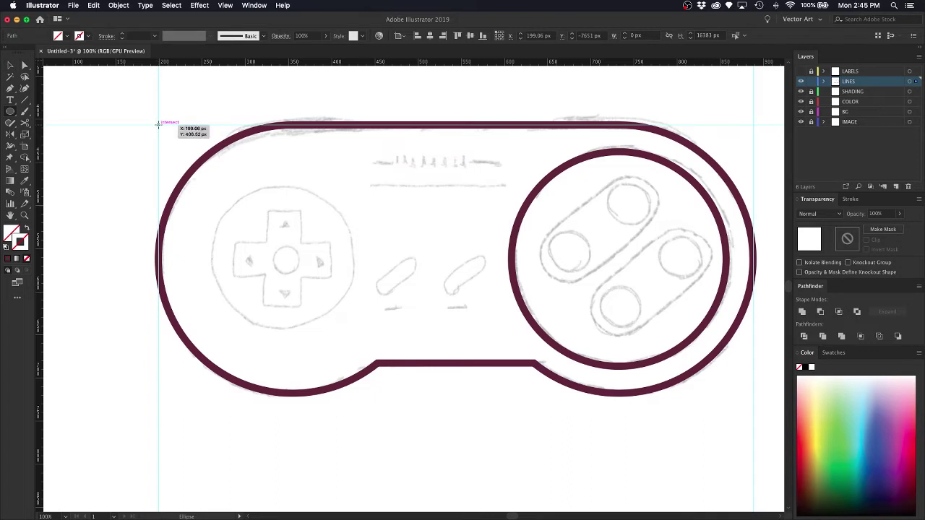
pyautogui.moveTo(158, 125); pyautogui.dragTo(427, 376)
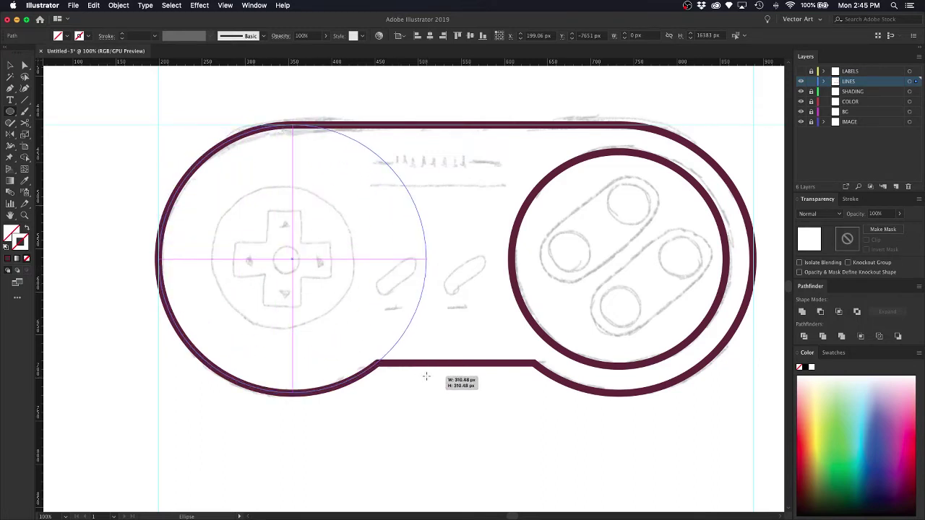
pyautogui.moveTo(426, 377); pyautogui.dragTo(426, 375)
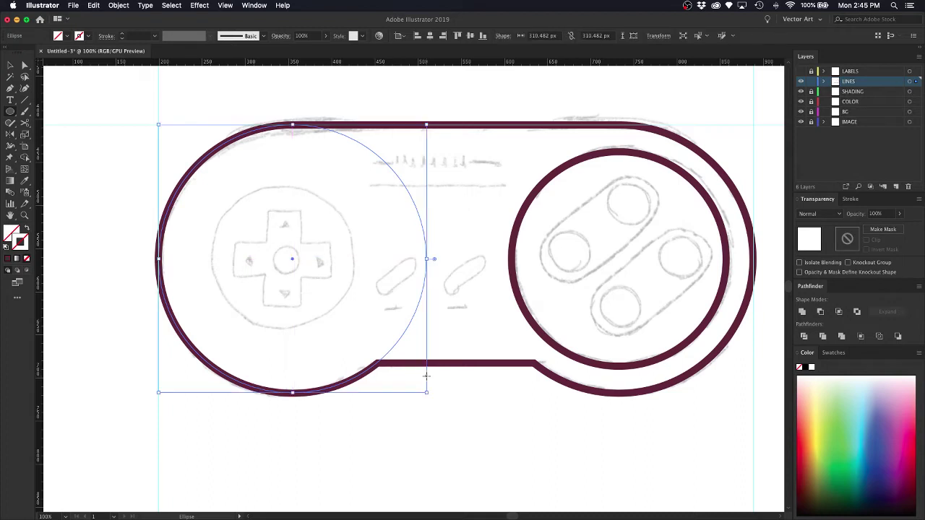
pyautogui.press('i')
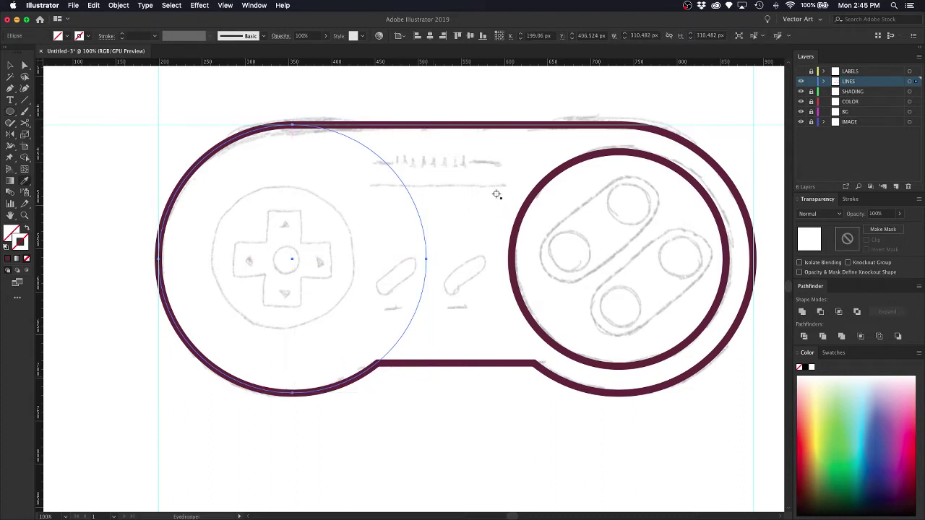
pyautogui.click(468, 125)
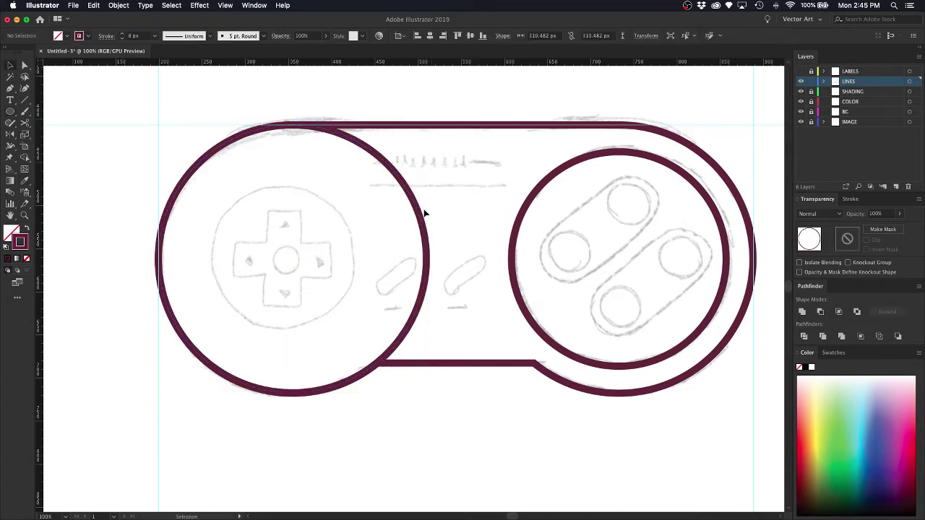
# Scale the left grip circle uniformly to 60% and deselect it.
pyautogui.press('v')
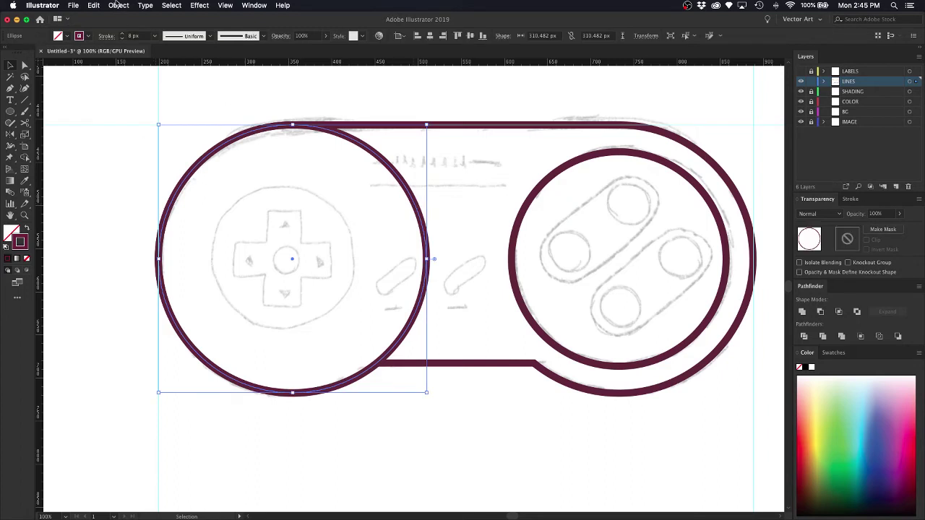
pyautogui.click(118, 5)
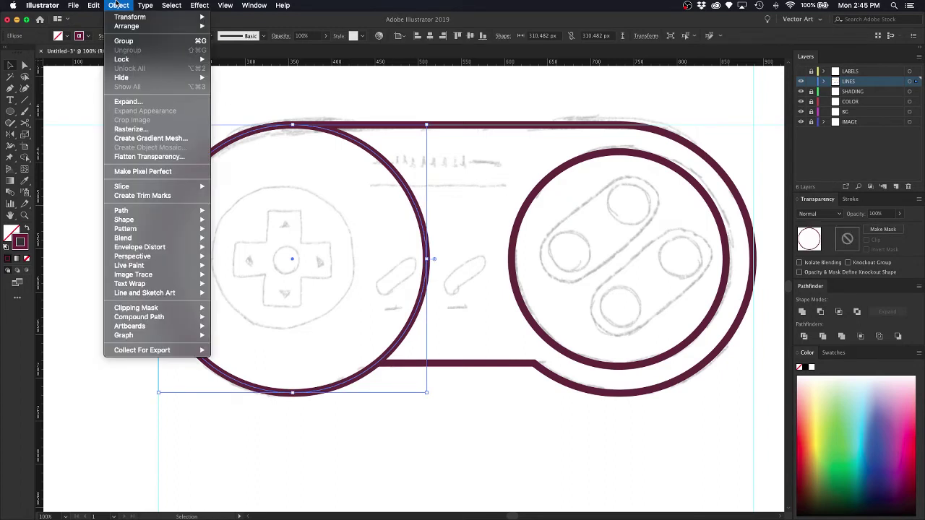
pyautogui.moveTo(121, 18)
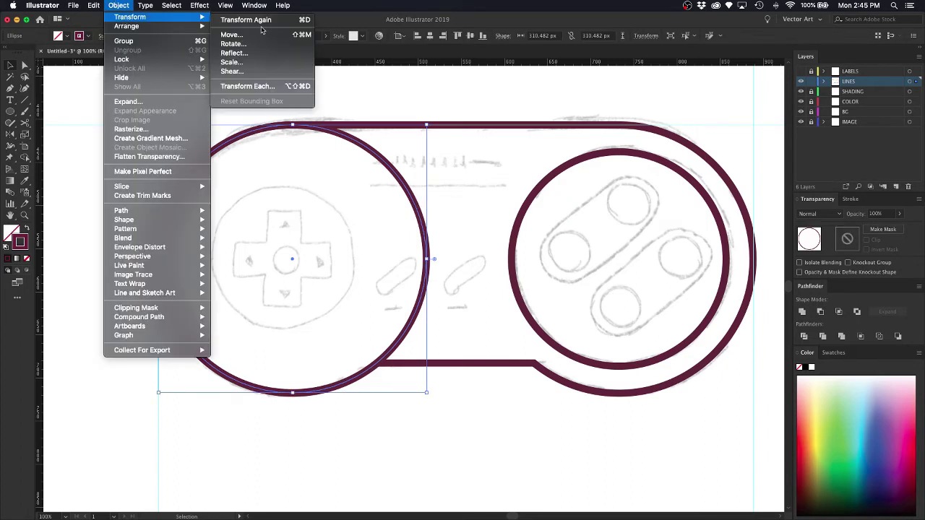
pyautogui.click(237, 63)
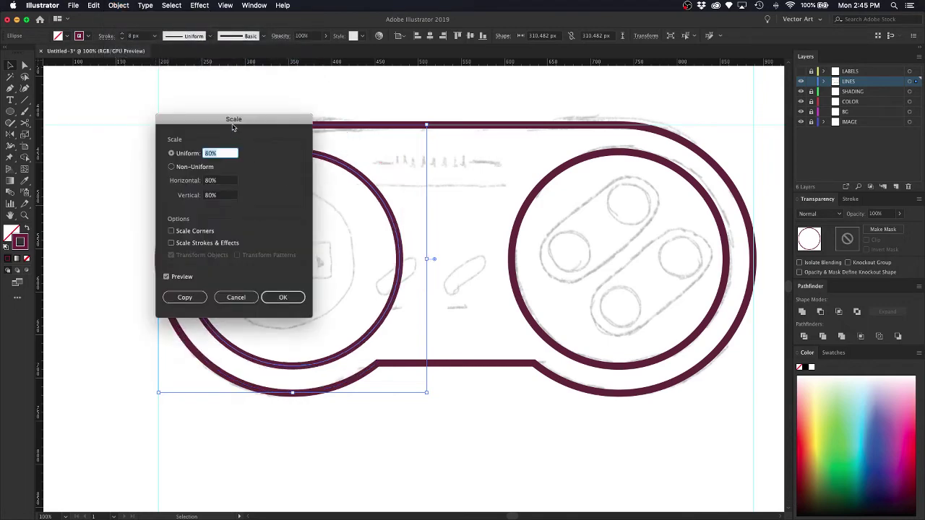
pyautogui.moveTo(238, 121); pyautogui.dragTo(520, 79)
pyautogui.hotkey('shift', 'Down')
pyautogui.hotkey('shift', 'Down')
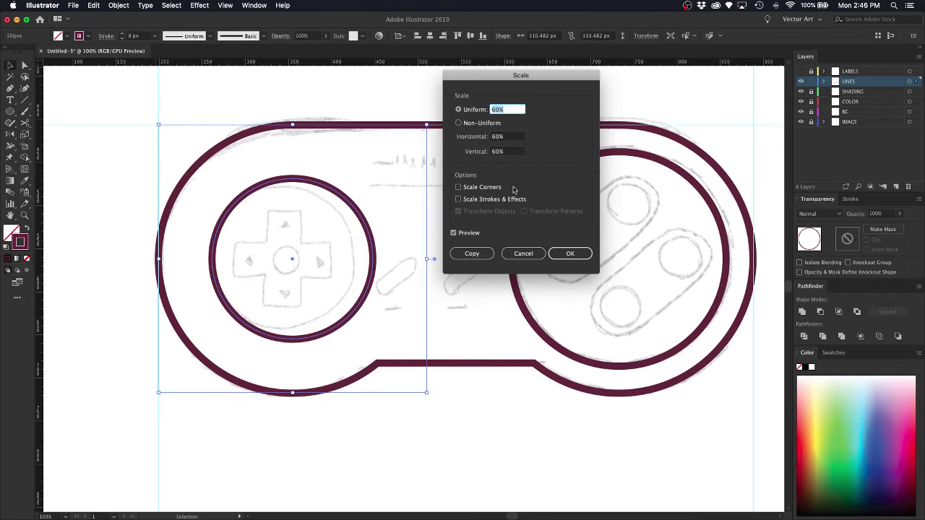
pyautogui.press('Down')
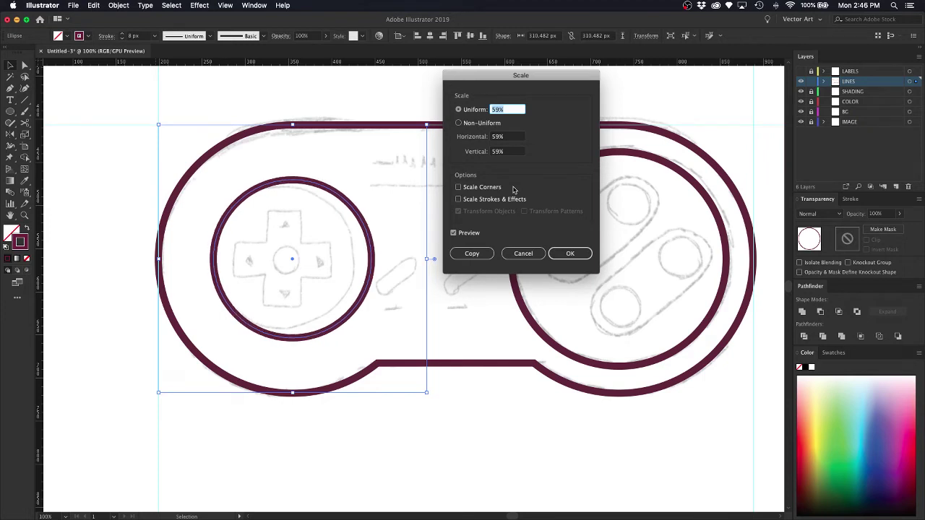
pyautogui.press('Up')
pyautogui.click(560, 253)
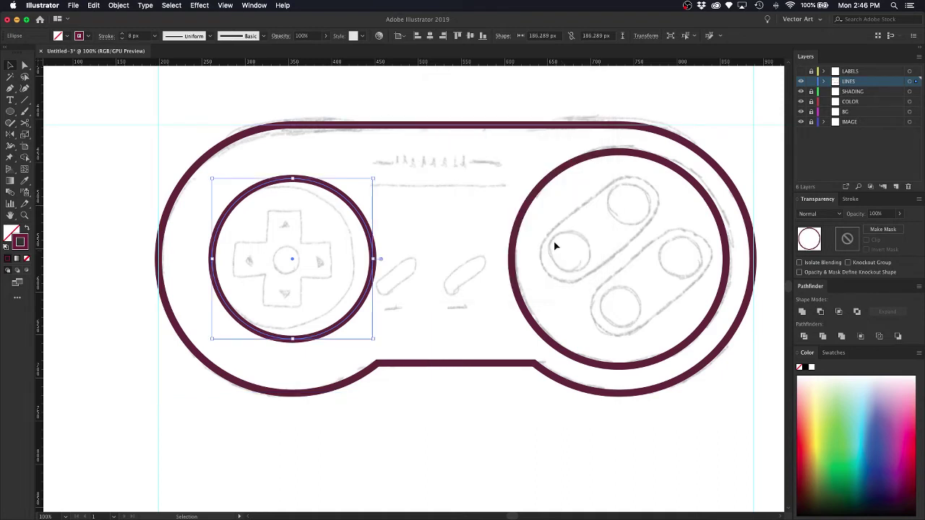
pyautogui.click(466, 190)
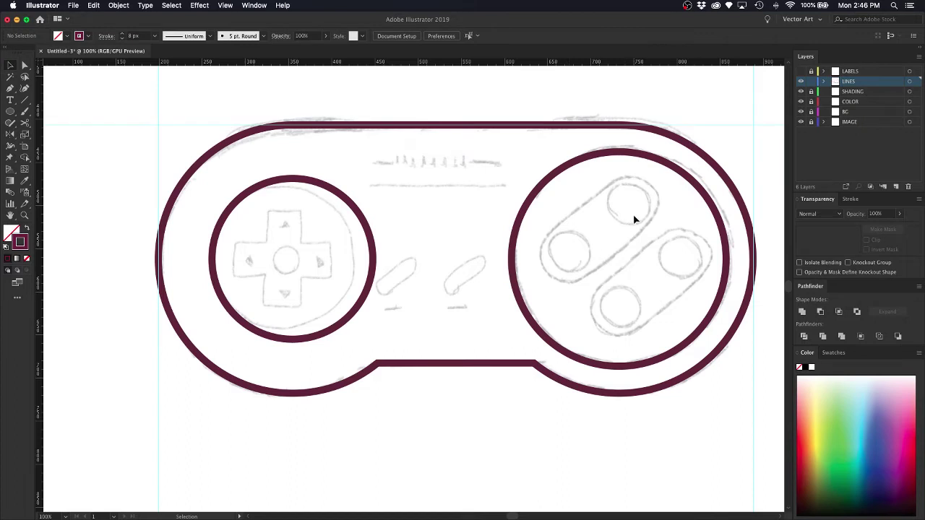
pyautogui.press('l')
pyautogui.moveTo(571, 250); pyautogui.dragTo(585, 269)
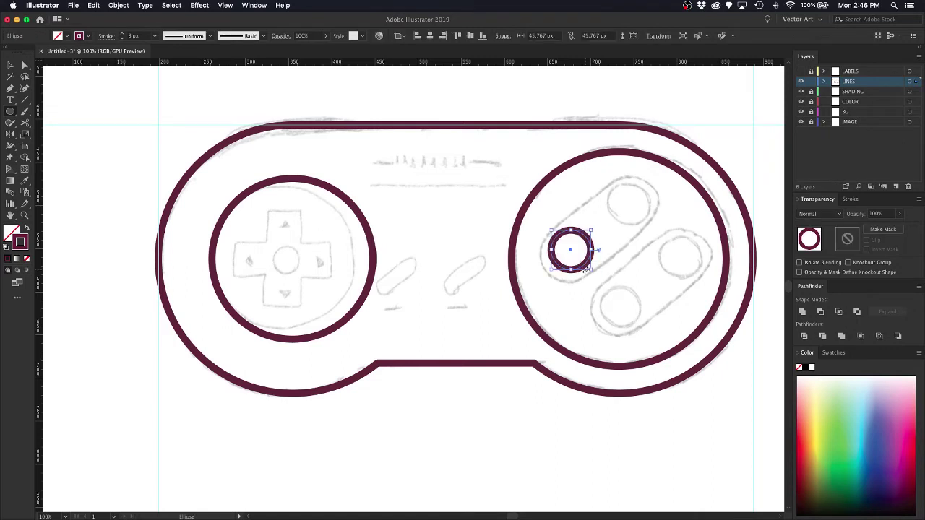
pyautogui.press('super+z')
# Draw a horizontal rectangle about 157 by 60 px across the sketched button capsules inside the right circle and deselect it.
pyautogui.scroll(-2, 578, 260)
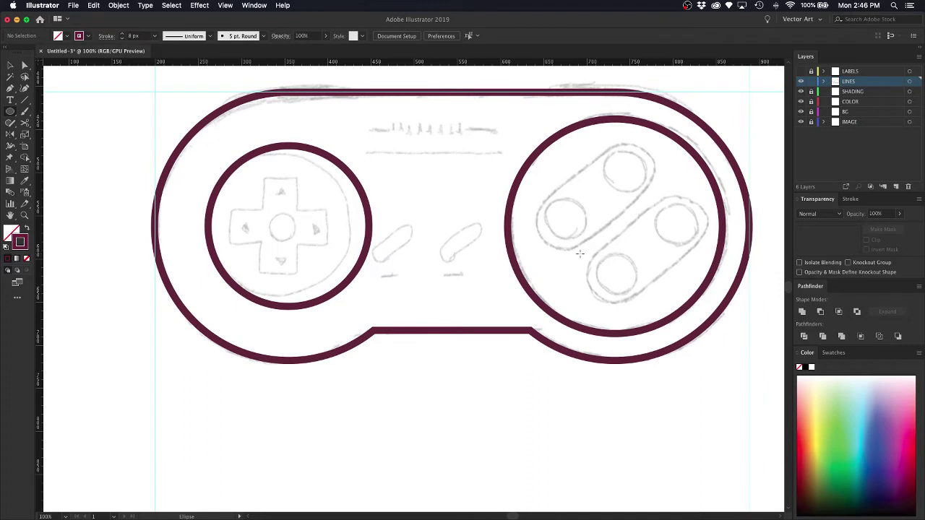
pyautogui.press('m')
pyautogui.moveTo(539, 186)
pyautogui.mouseDown()
pyautogui.moveTo(543, 214)
pyautogui.moveTo(577, 237)
pyautogui.moveTo(676, 237)
pyautogui.mouseUp()
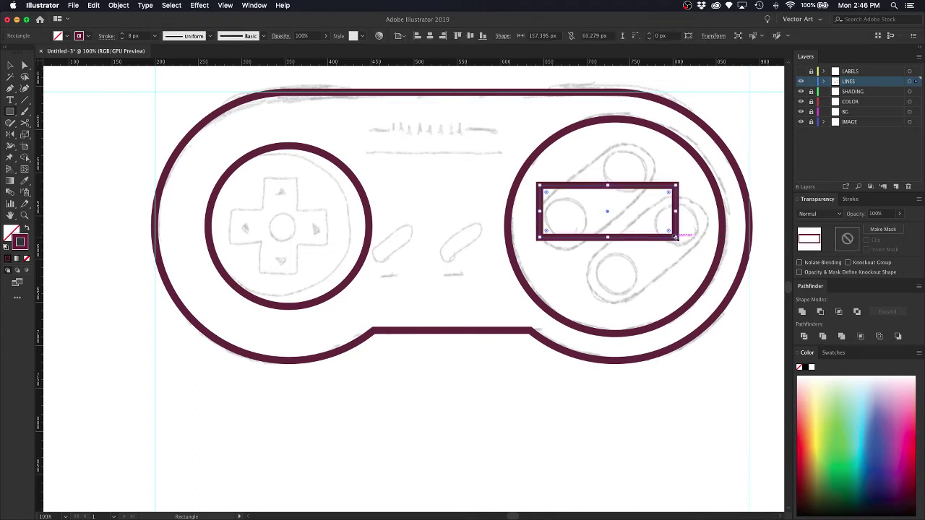
pyautogui.press('v')
pyautogui.click(615, 149)
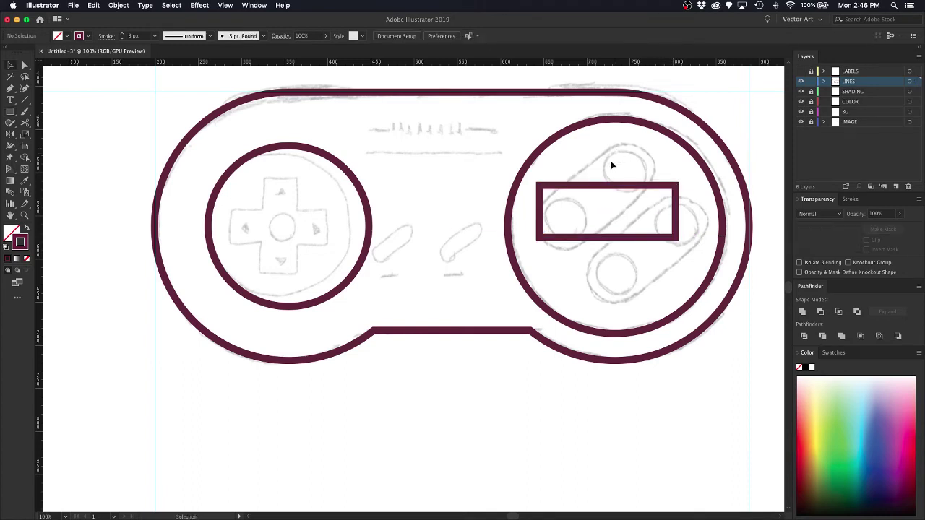
# Round all corners of the rectangle in the right circle to their maximum, about 30 px, to form a capsule and deselect it.
pyautogui.click(605, 189)
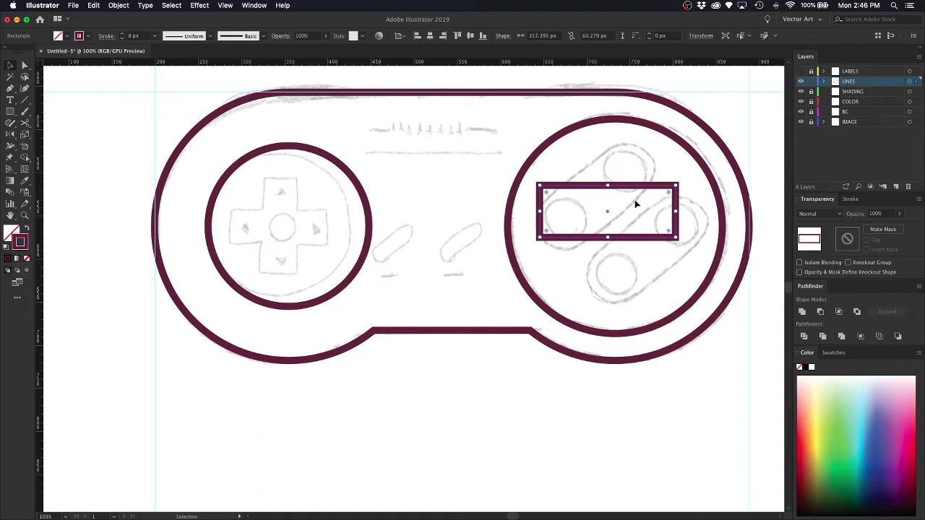
pyautogui.press('a')
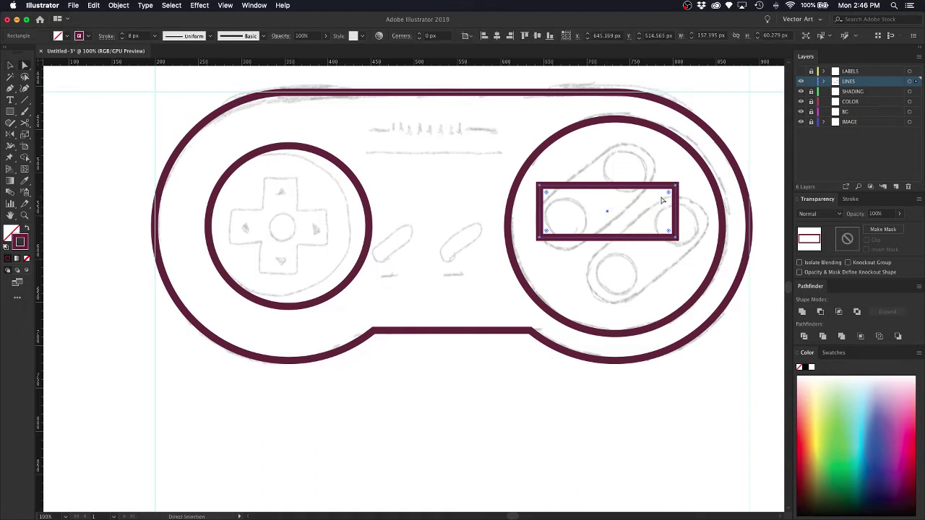
pyautogui.press('v')
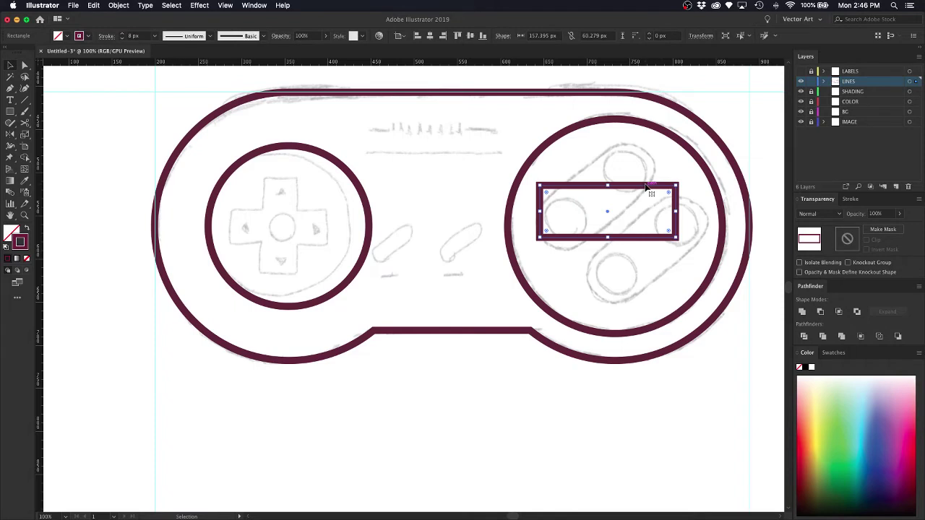
pyautogui.press('a')
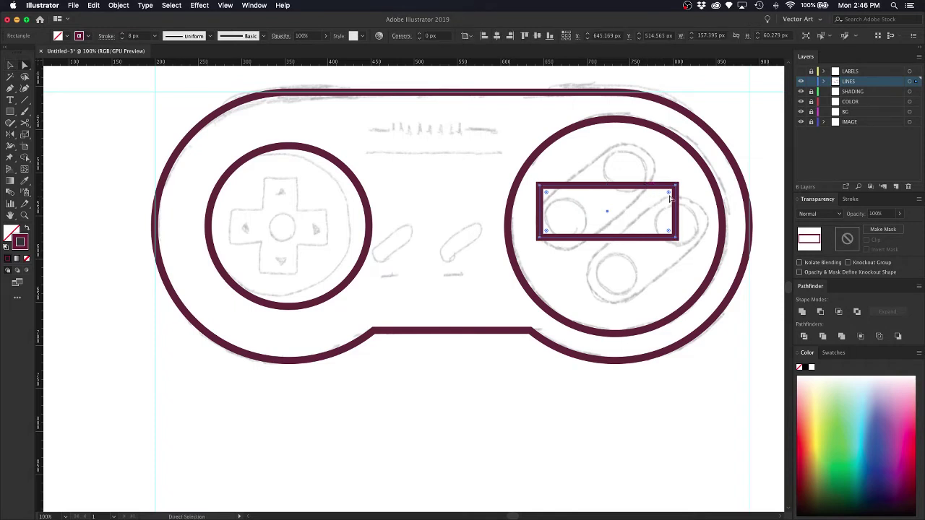
pyautogui.moveTo(668, 193); pyautogui.dragTo(630, 235)
pyautogui.scroll(-1, 630, 235)
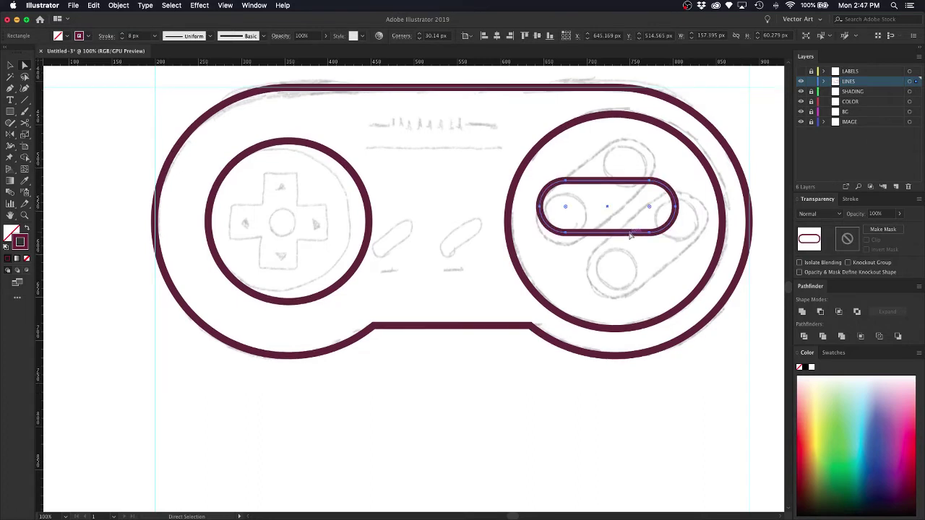
pyautogui.press('v')
pyautogui.click(603, 160)
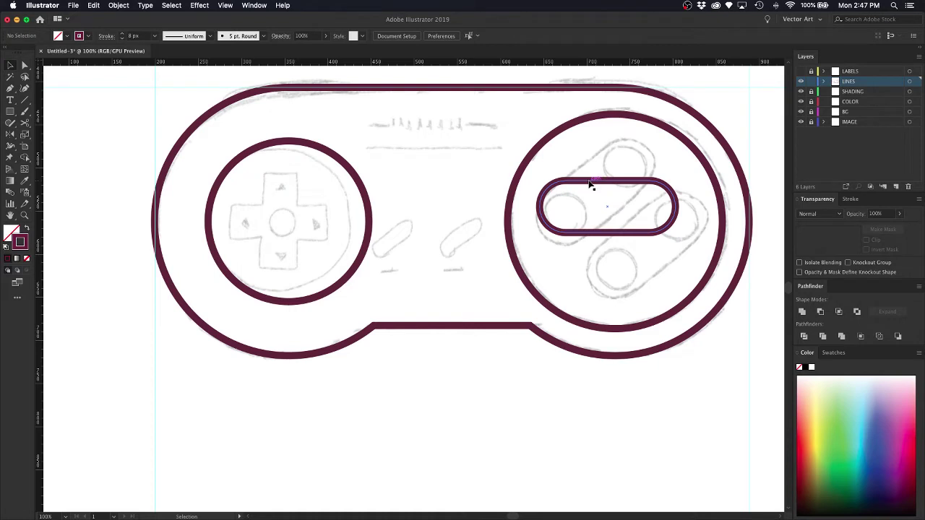
# Draw a square about 60 px wide spanning the capsule's height and align it to the capsule's left end.
pyautogui.press('m')
pyautogui.moveTo(584, 180); pyautogui.dragTo(626, 232)
pyautogui.press('v')
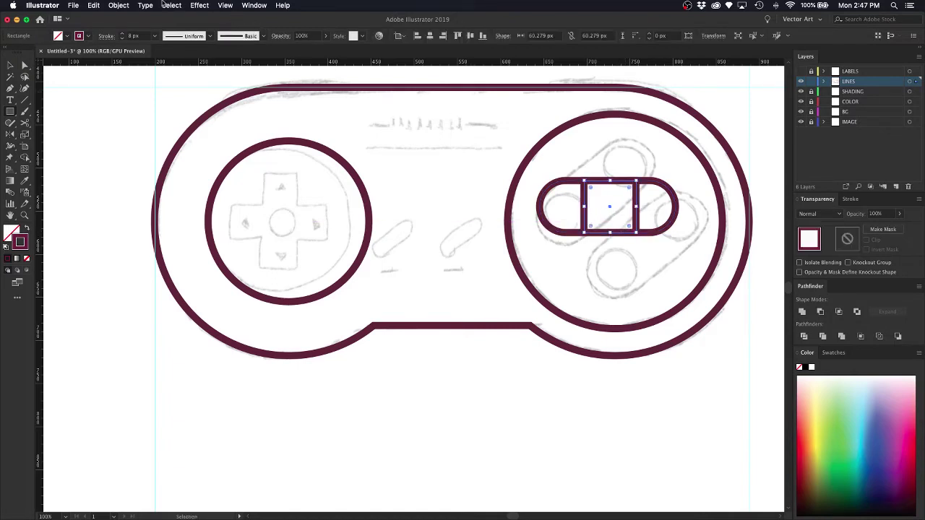
pyautogui.click(114, 5)
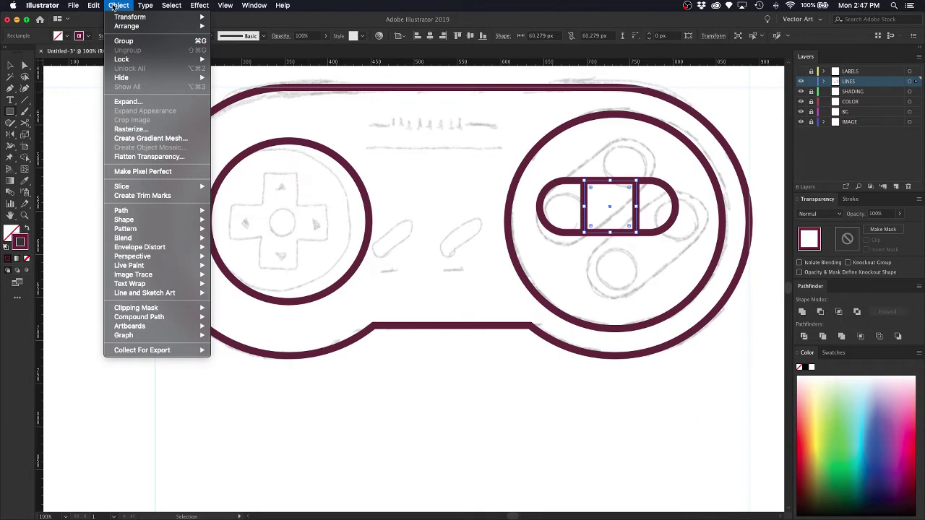
pyautogui.moveTo(115, 17)
pyautogui.press('Escape')
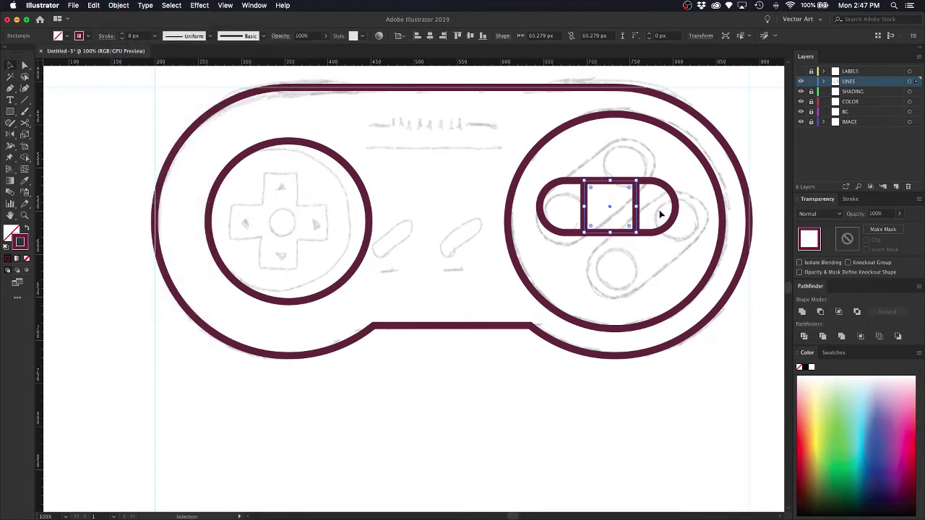
pyautogui.click(660, 206)
pyautogui.moveTo(635, 200); pyautogui.dragTo(594, 200)
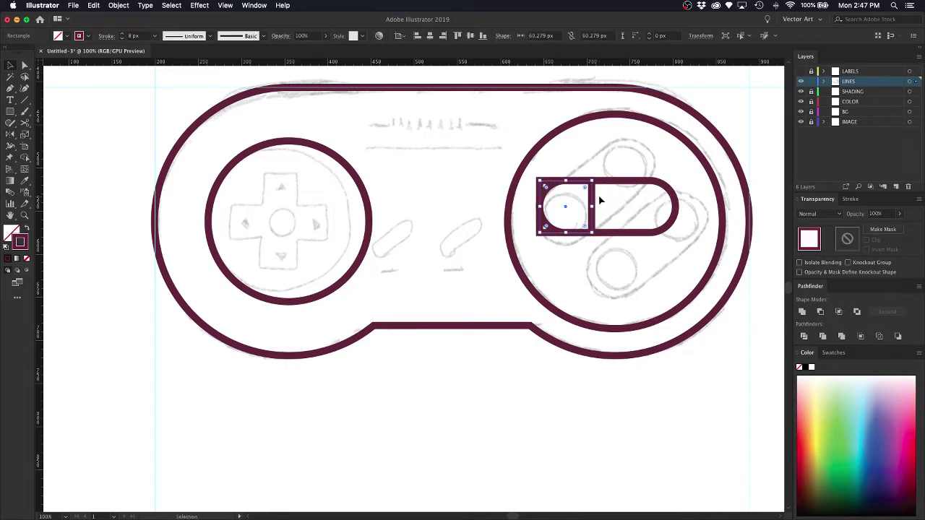
# Round the square's corners fully, about 30 px, to turn it into a circle and deselect it.
pyautogui.press('a')
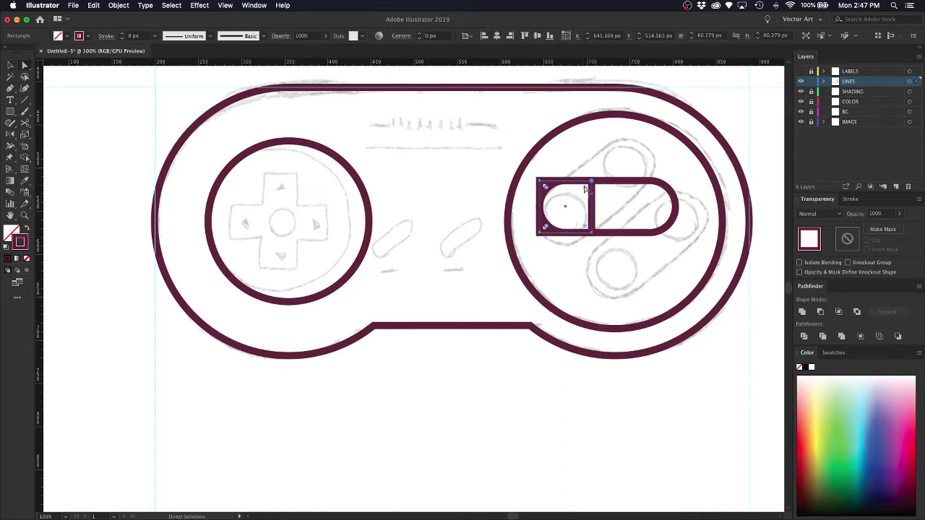
pyautogui.moveTo(586, 189); pyautogui.dragTo(548, 241)
pyautogui.press('v')
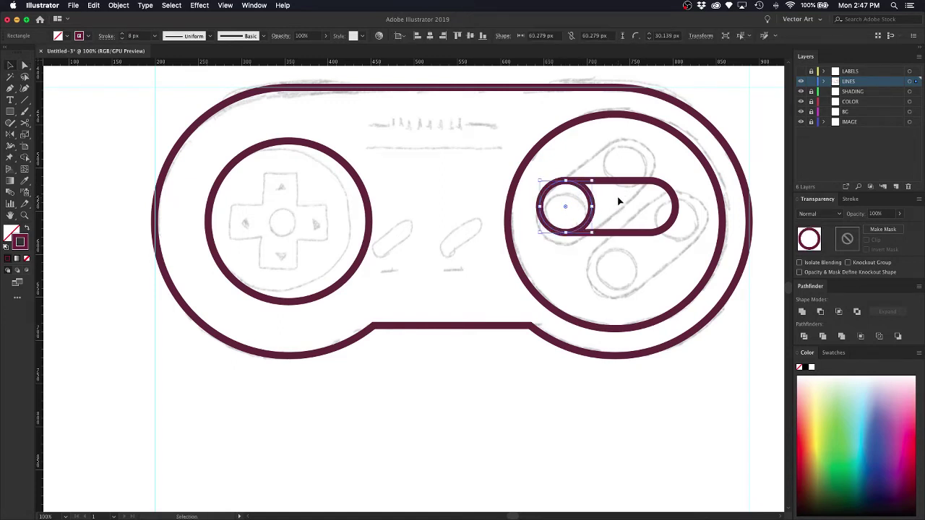
pyautogui.click(614, 201)
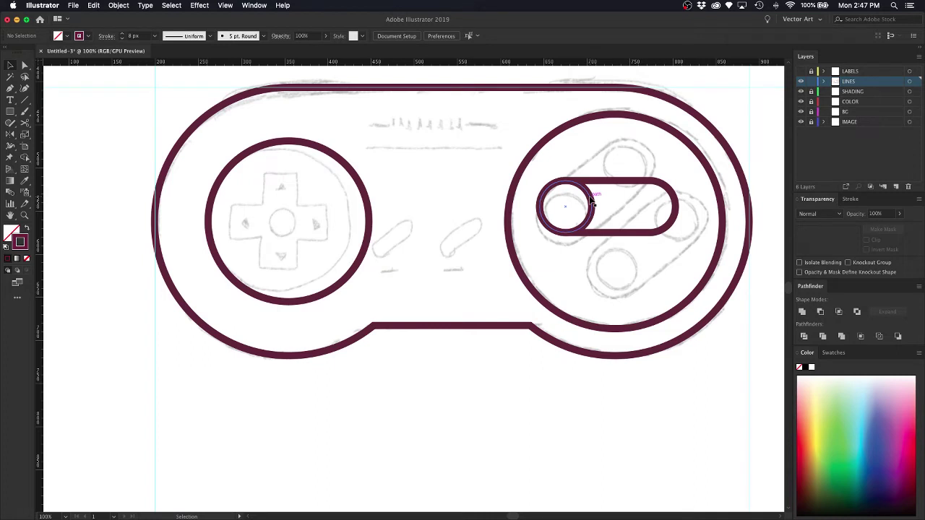
# Scale the circle at the capsule's left end uniformly to 60% and deselect it.
pyautogui.click(589, 197)
pyautogui.click(118, 5)
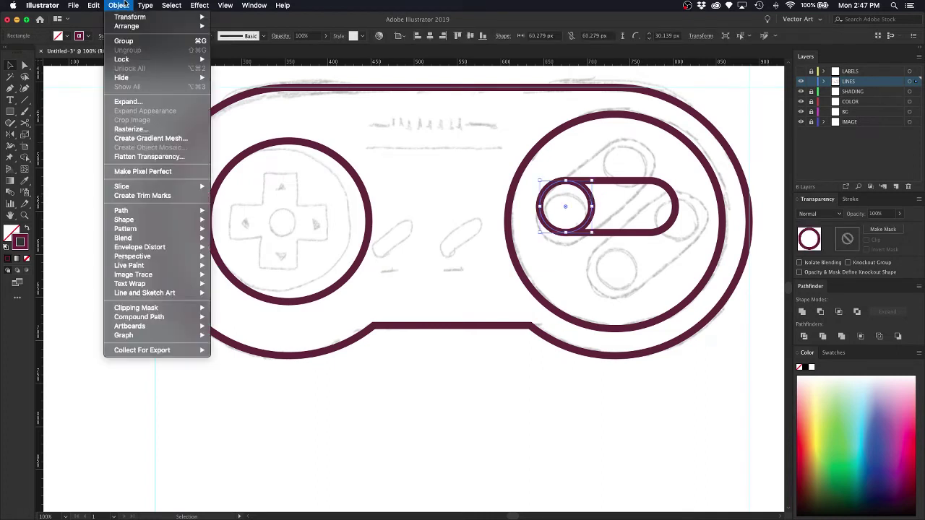
pyautogui.moveTo(125, 18)
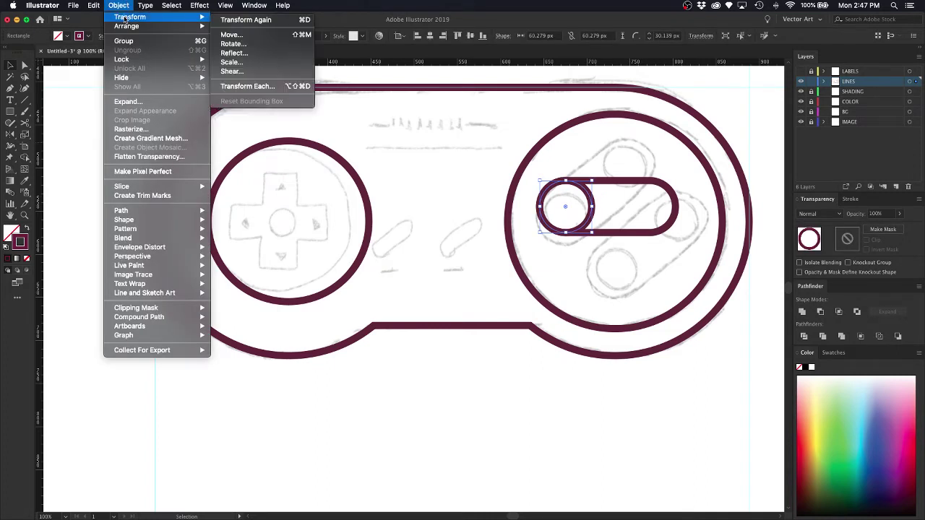
pyautogui.click(242, 63)
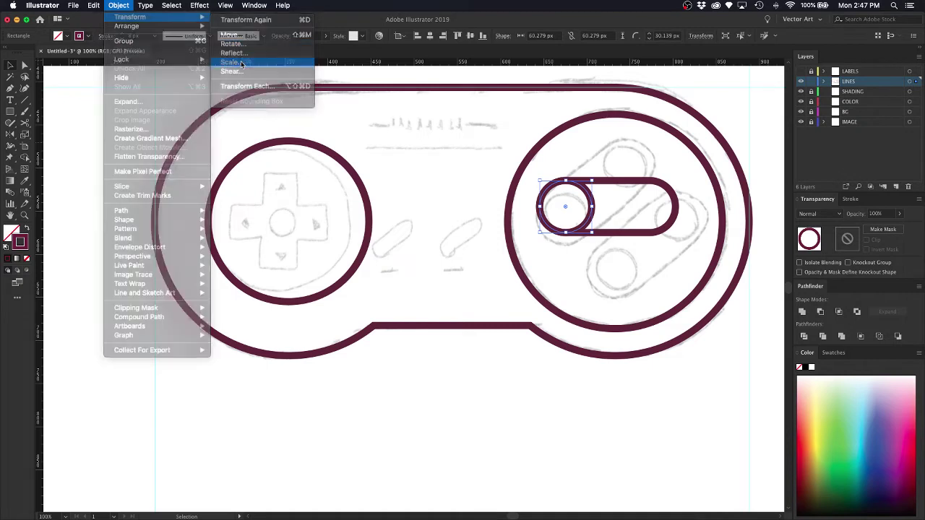
pyautogui.moveTo(532, 83); pyautogui.dragTo(348, 82)
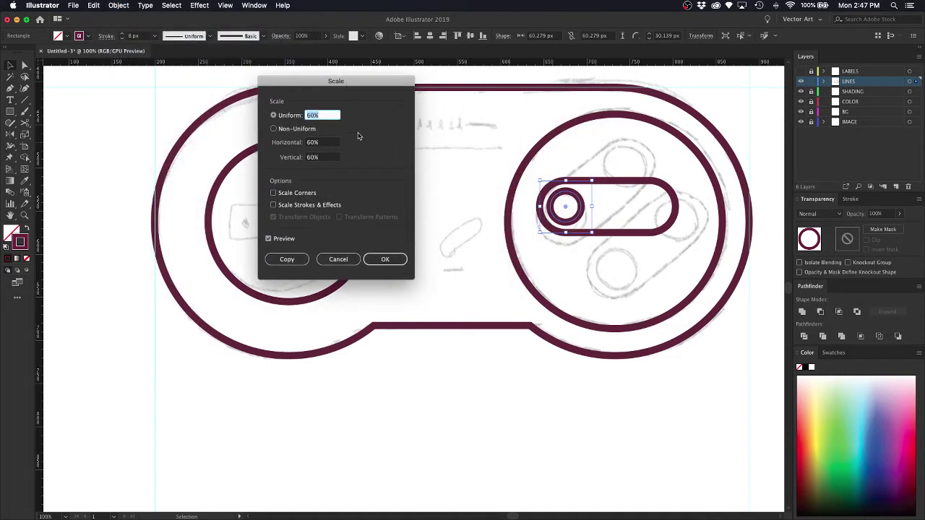
pyautogui.press('Down')
pyautogui.press('Down')
pyautogui.press('Down')
pyautogui.press('Down')
pyautogui.press('Down')
pyautogui.press('Down')
pyautogui.press('Down')
pyautogui.press('Down')
pyautogui.press('Down')
pyautogui.press('Up')
pyautogui.press('Up')
pyautogui.press('Up')
pyautogui.press('Up')
pyautogui.press('Up')
pyautogui.press('Up')
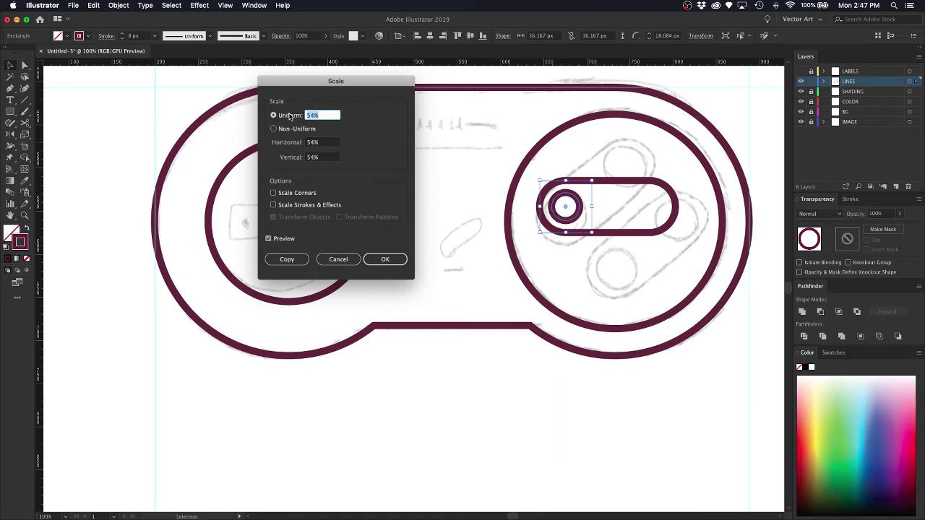
pyautogui.press('Up')
pyautogui.press('Up')
pyautogui.press('Up')
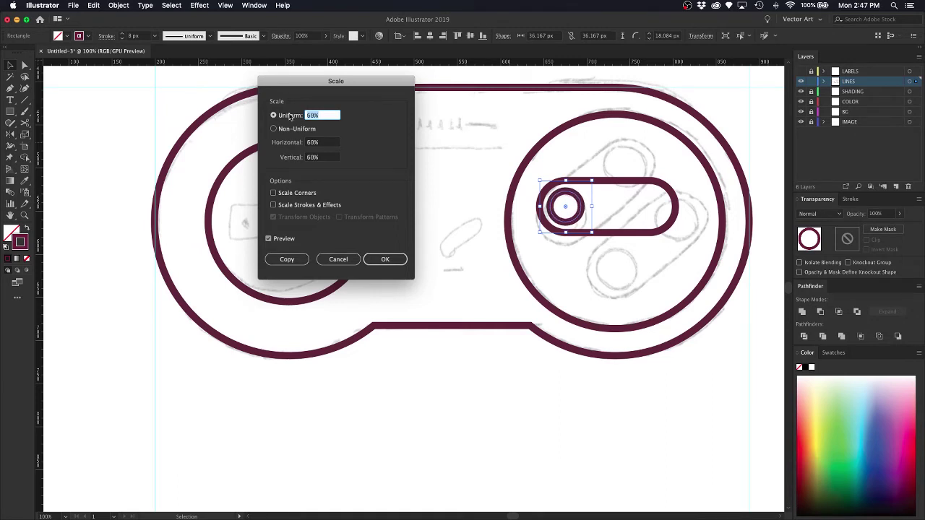
pyautogui.click(388, 261)
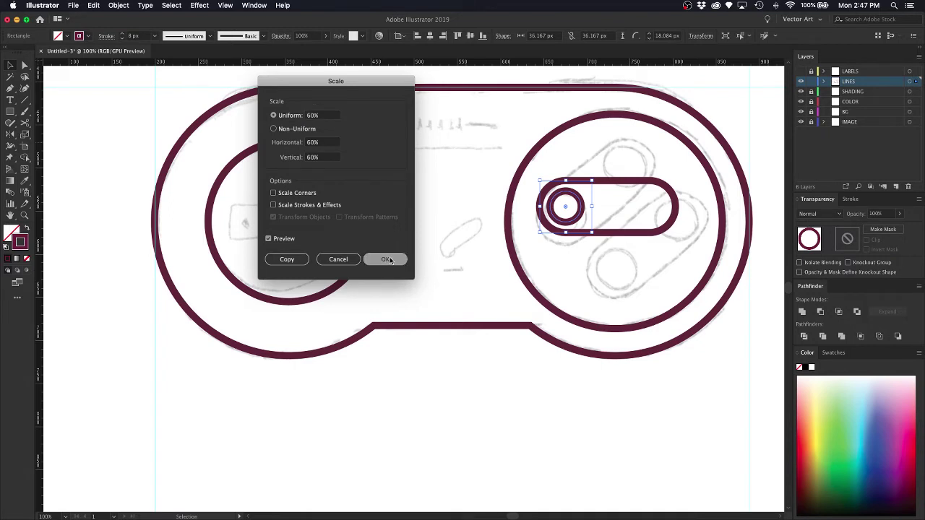
pyautogui.click(640, 202)
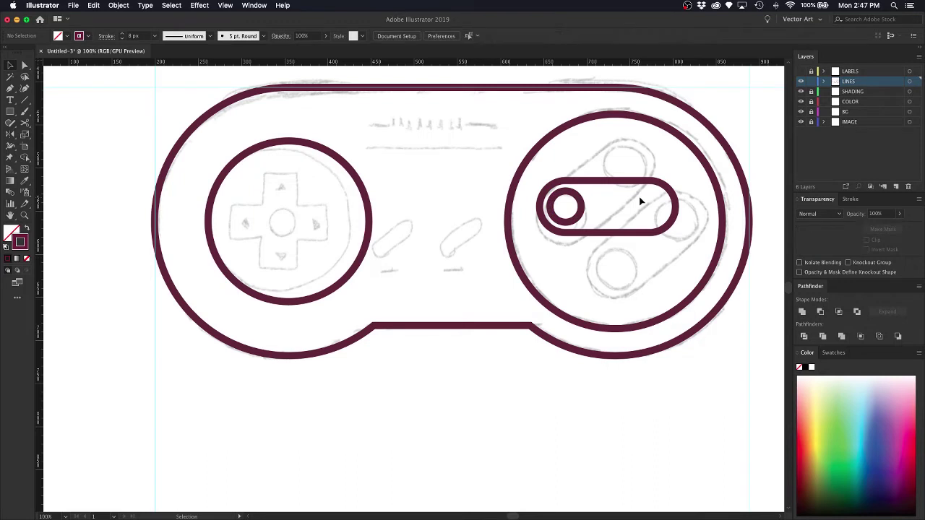
# Draw a square about 60 px wide at the capsule's right end and round its corners fully into a circle.
pyautogui.press('m')
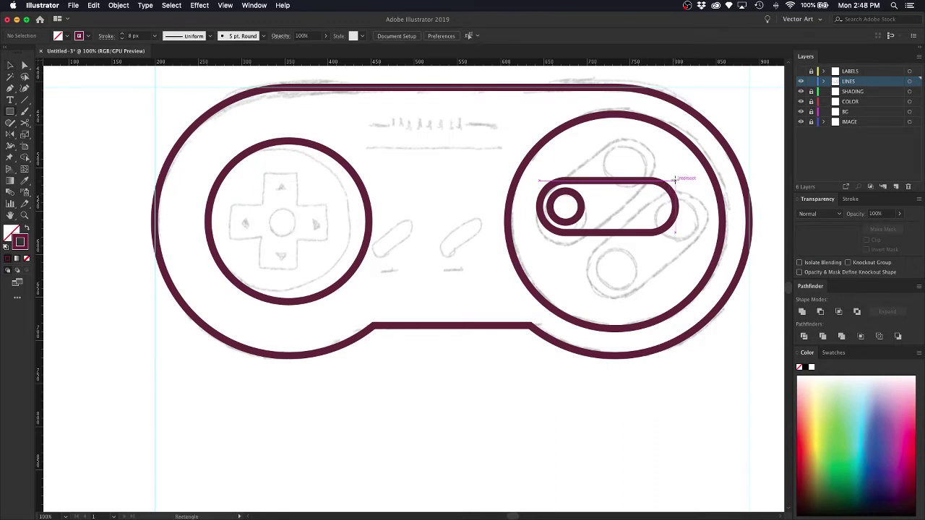
pyautogui.moveTo(675, 179); pyautogui.dragTo(623, 232)
pyautogui.press('a')
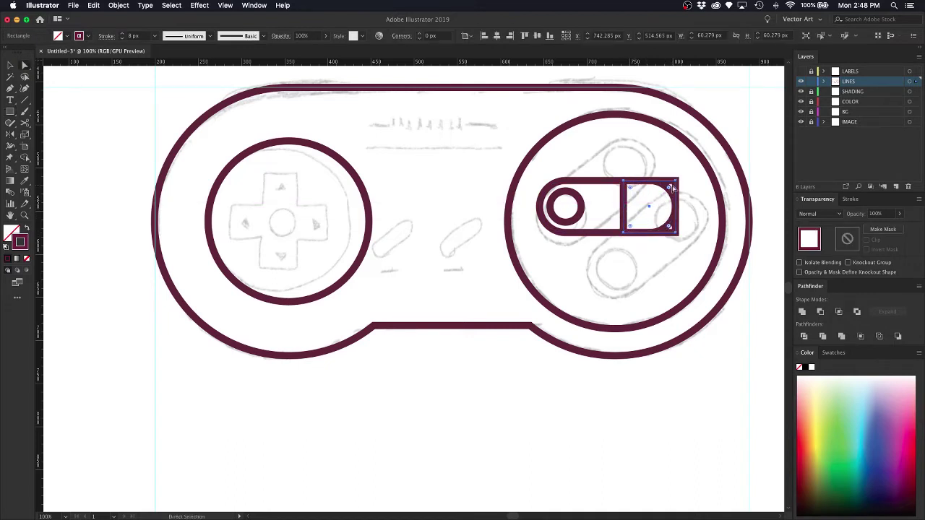
pyautogui.moveTo(669, 189); pyautogui.dragTo(627, 227)
pyautogui.press('v')
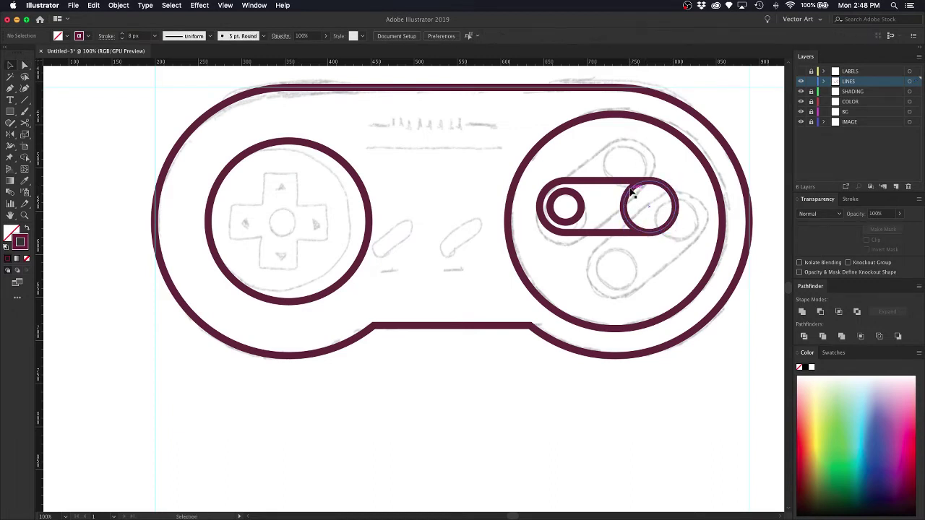
# Scale the circle at the capsule's right end uniformly to 60% and deselect it.
pyautogui.click(120, 5)
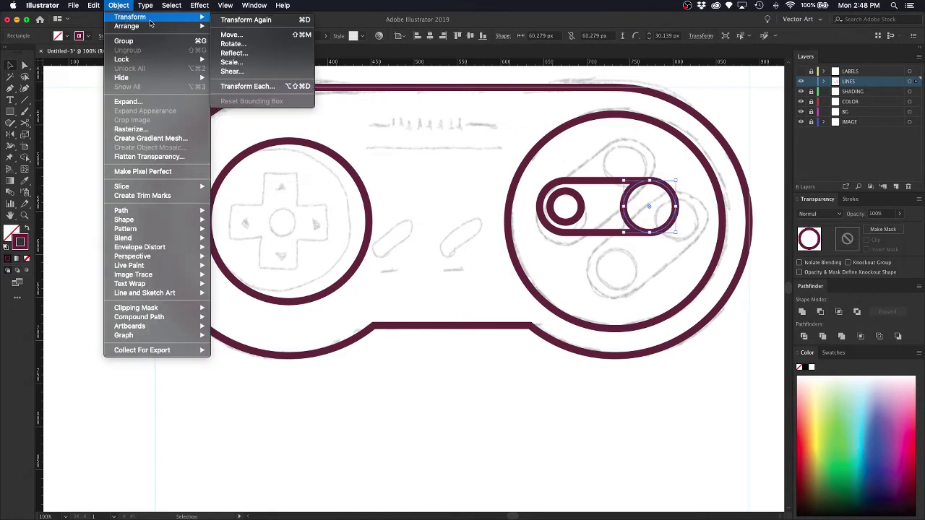
pyautogui.moveTo(160, 22)
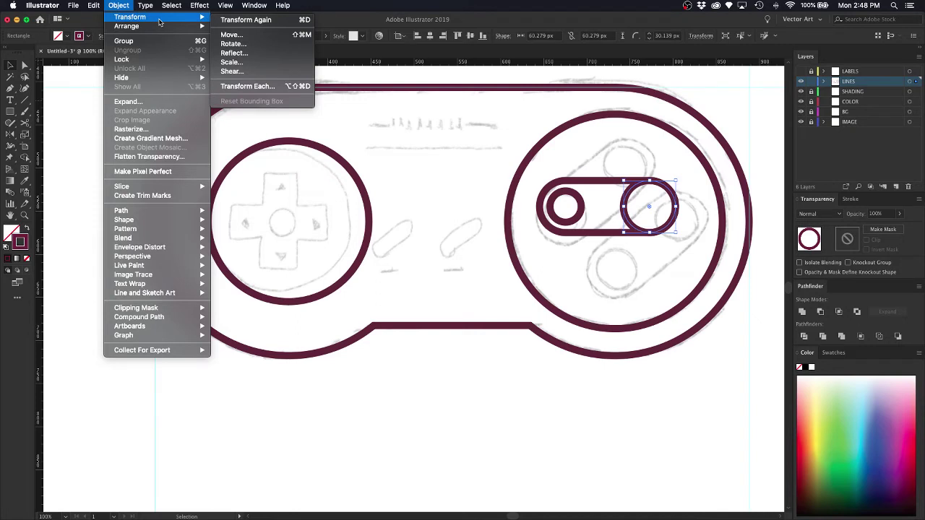
pyautogui.click(232, 62)
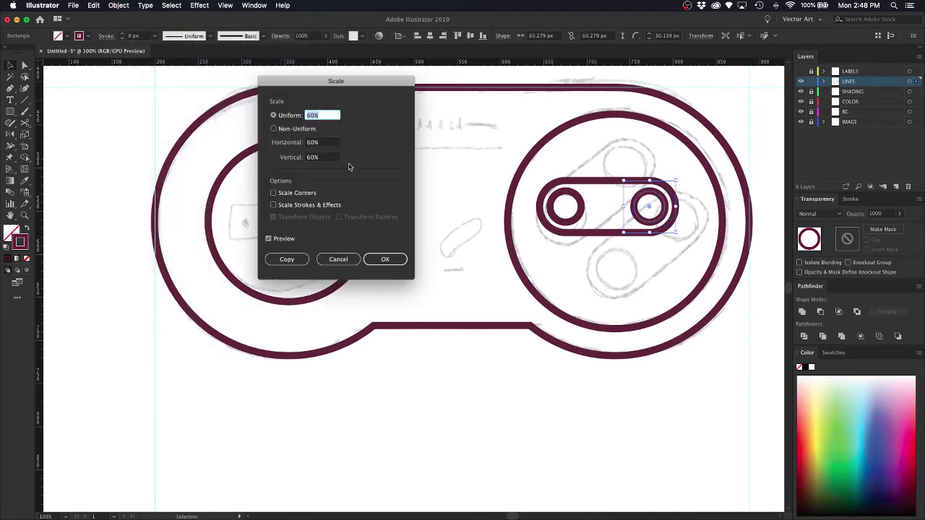
pyautogui.click(384, 260)
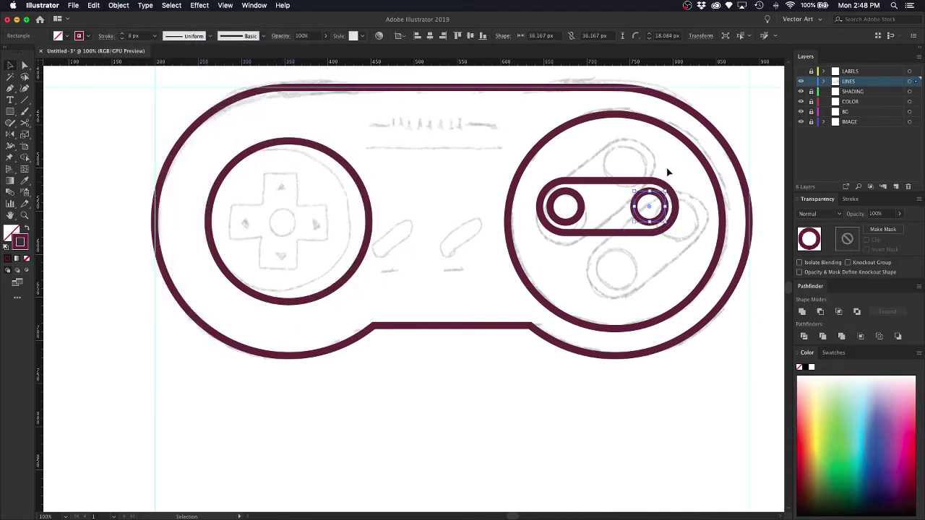
pyautogui.click(646, 155)
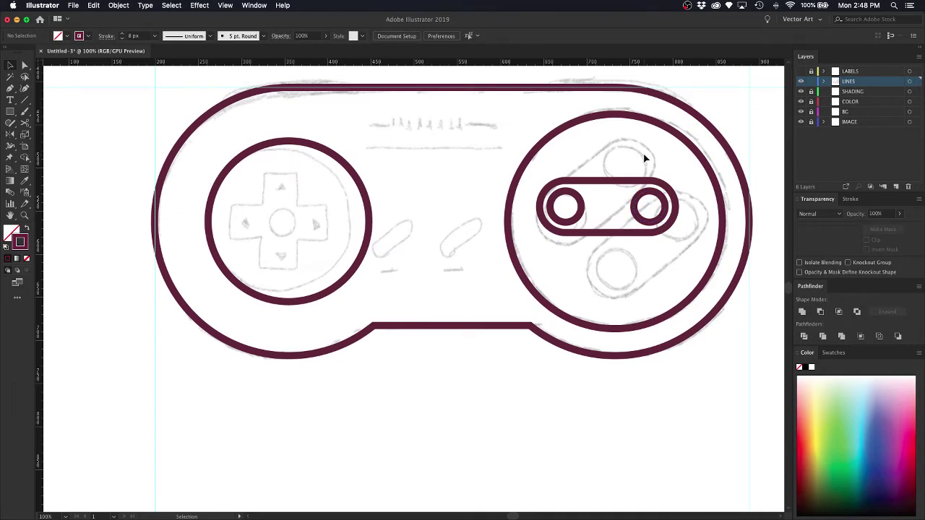
pyautogui.press('super+equal')
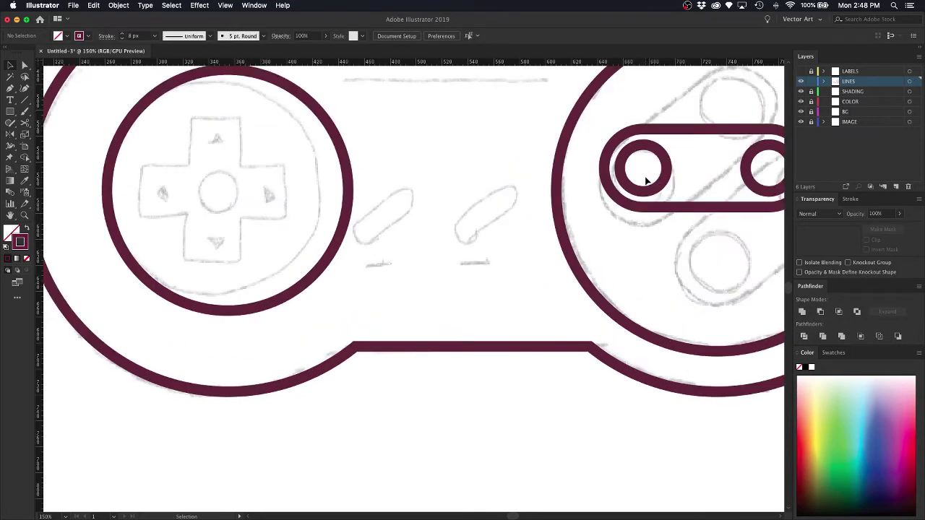
pyautogui.moveTo(681, 180); pyautogui.dragTo(515, 213)
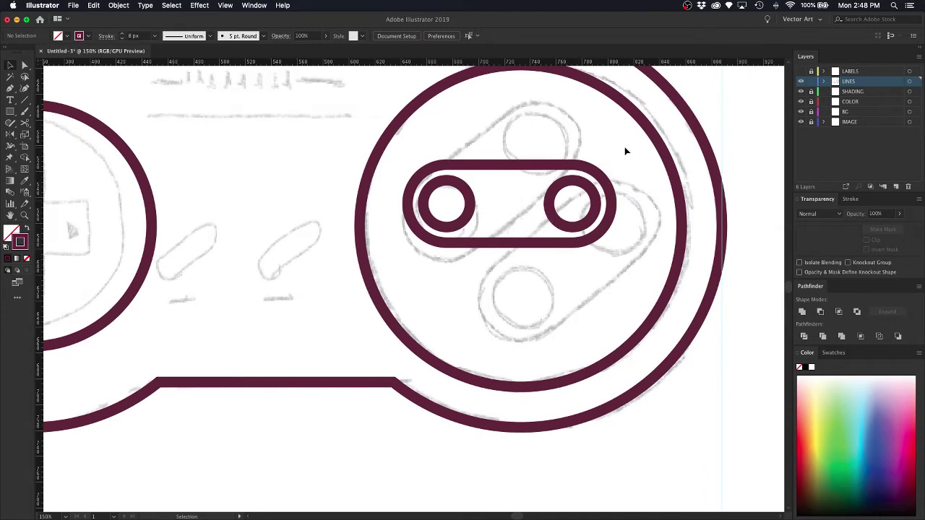
pyautogui.click(24, 66)
pyautogui.moveTo(628, 158); pyautogui.dragTo(511, 265)
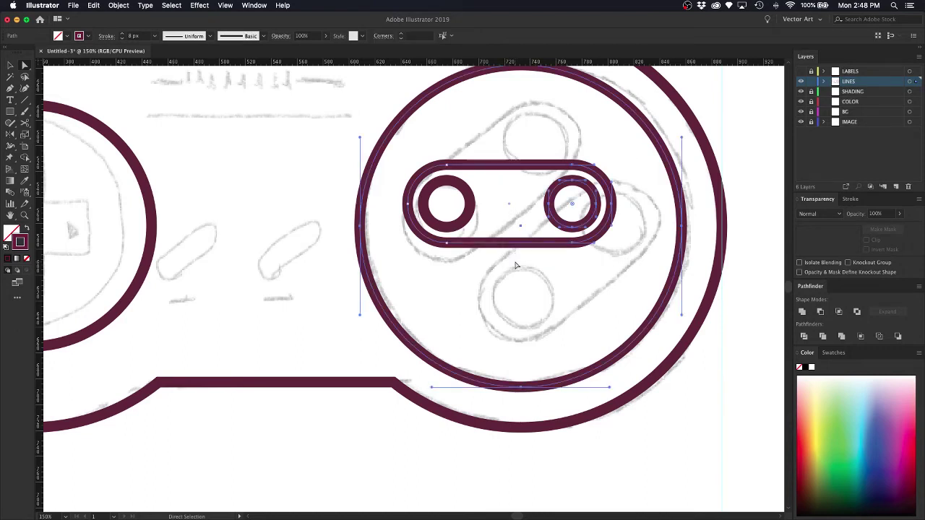
pyautogui.click(652, 197)
pyautogui.press('v')
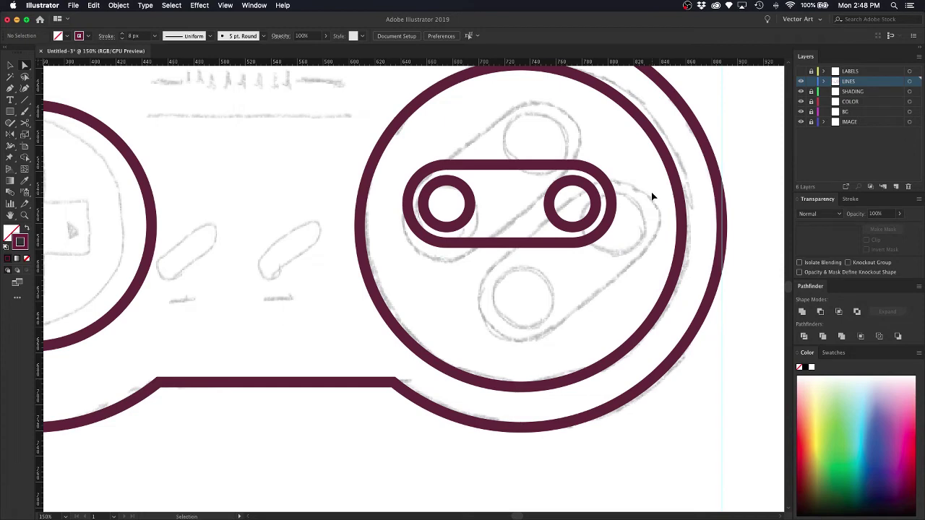
# Shorten the capsule by 20 px, moving only its right-end anchors and right button circle inward; pick them in outline view without the pad circle.
pyautogui.press('super+y')
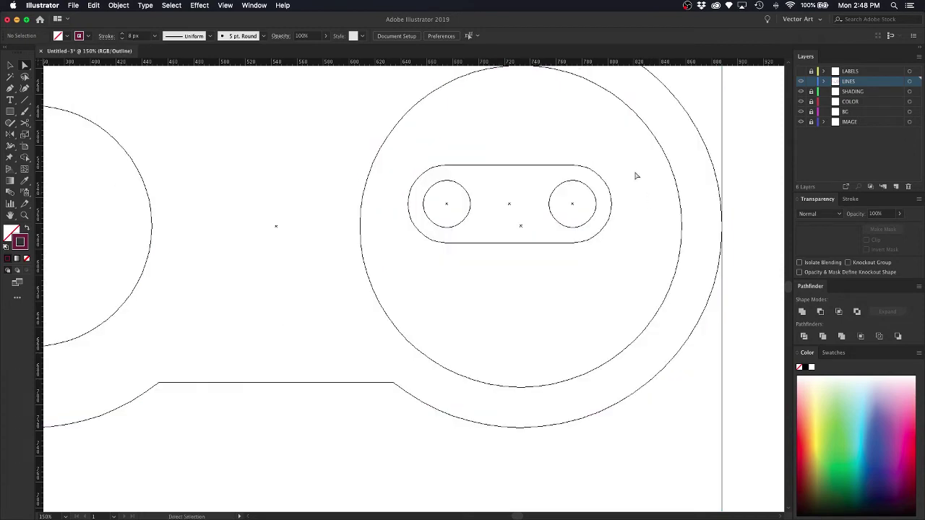
pyautogui.moveTo(626, 143); pyautogui.dragTo(497, 294)
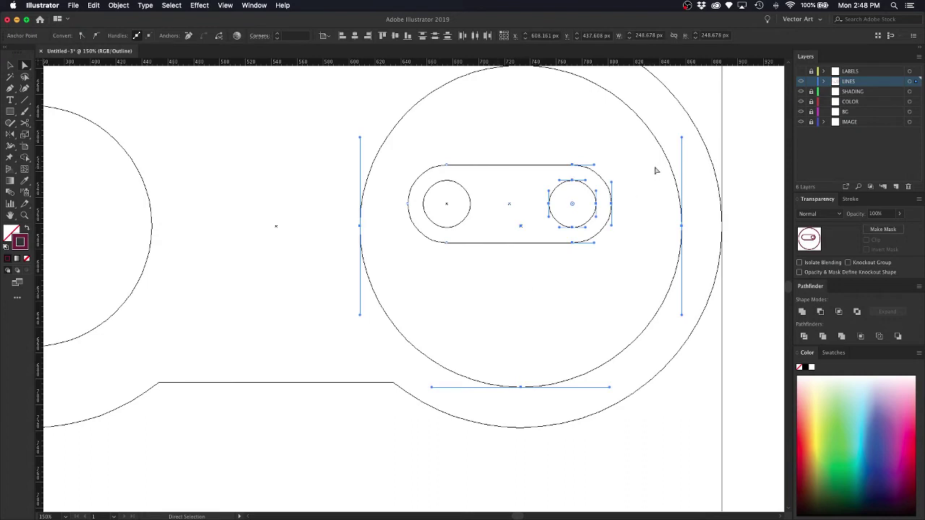
pyautogui.press('v')
pyautogui.press('super+minus')
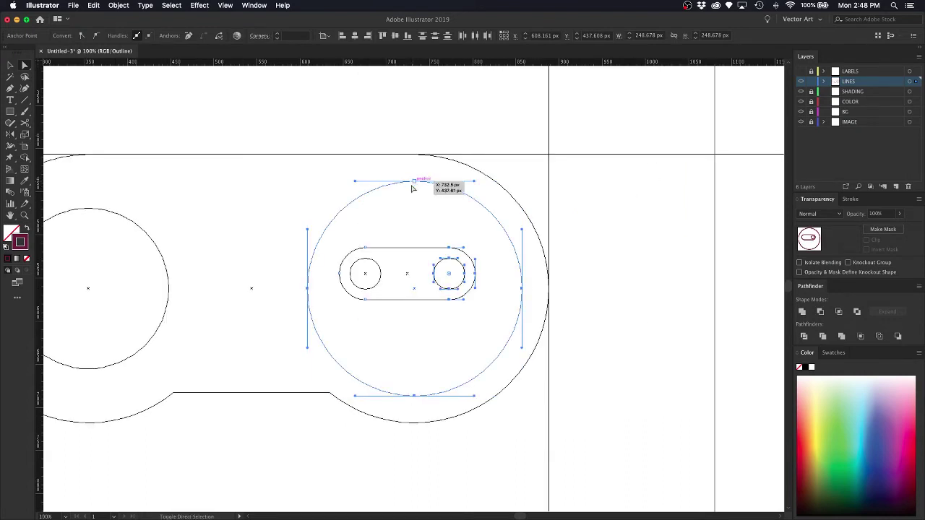
pyautogui.moveTo(307, 289); pyautogui.dragTo(307, 289)
pyautogui.keyDown('shift'); pyautogui.click(307, 289); pyautogui.keyUp('shift')
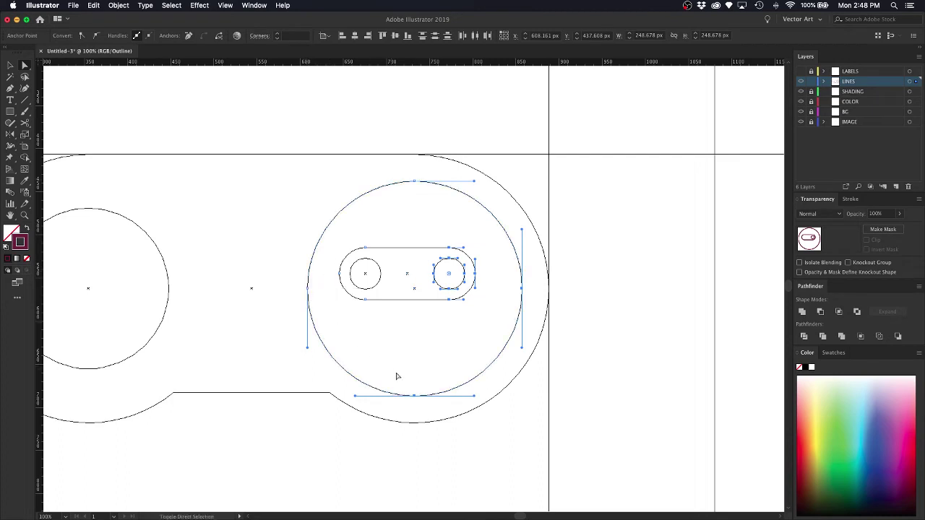
pyautogui.keyDown('shift'); pyautogui.click(414, 397); pyautogui.keyUp('shift')
pyautogui.keyDown('shift'); pyautogui.click(521, 289); pyautogui.keyUp('shift')
pyautogui.press('v')
pyautogui.scroll(3, 496, 275)
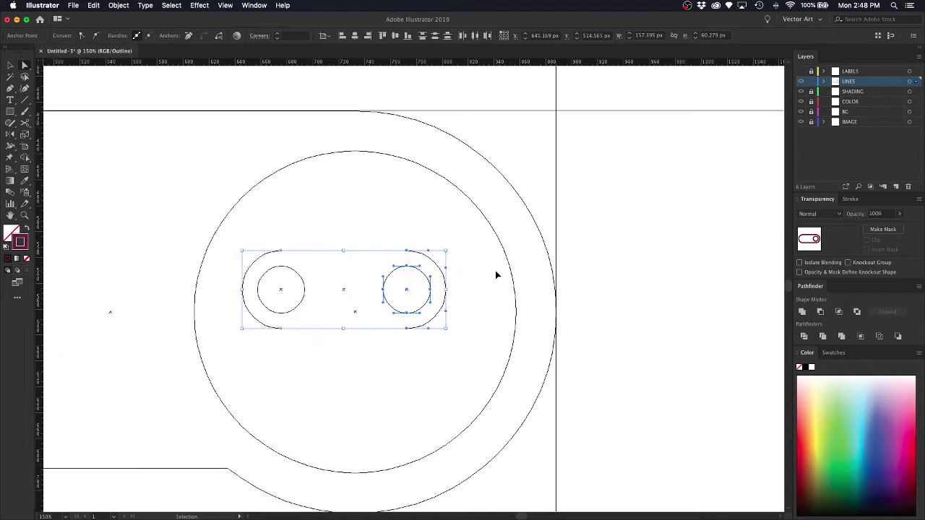
pyautogui.press('a')
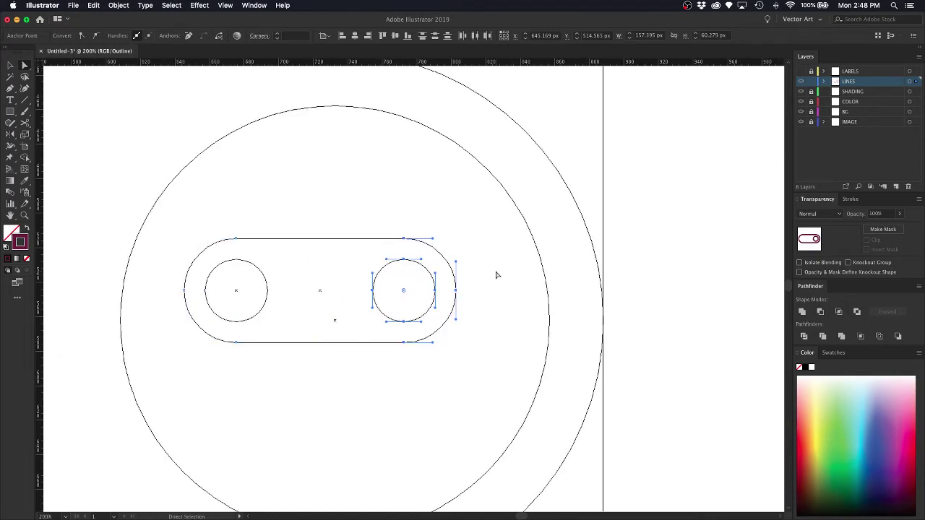
pyautogui.hotkey('ctrl', 'y')
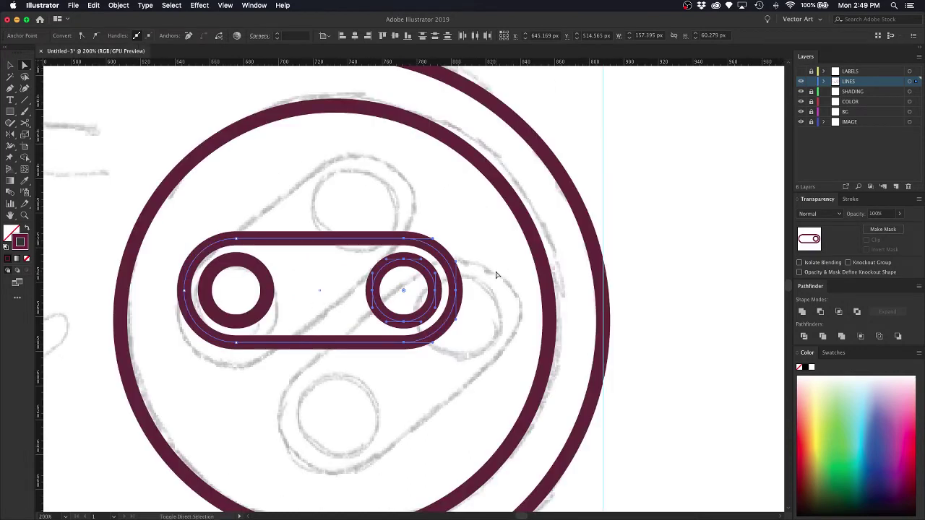
pyautogui.press('Left')
pyautogui.press('Left')
pyautogui.press('Left')
pyautogui.press('Left')
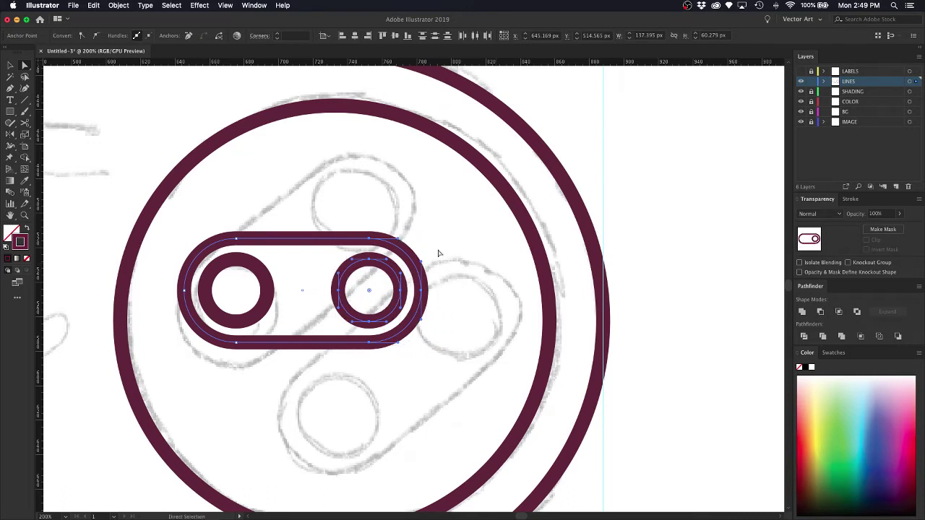
pyautogui.click(344, 197)
pyautogui.press('v')
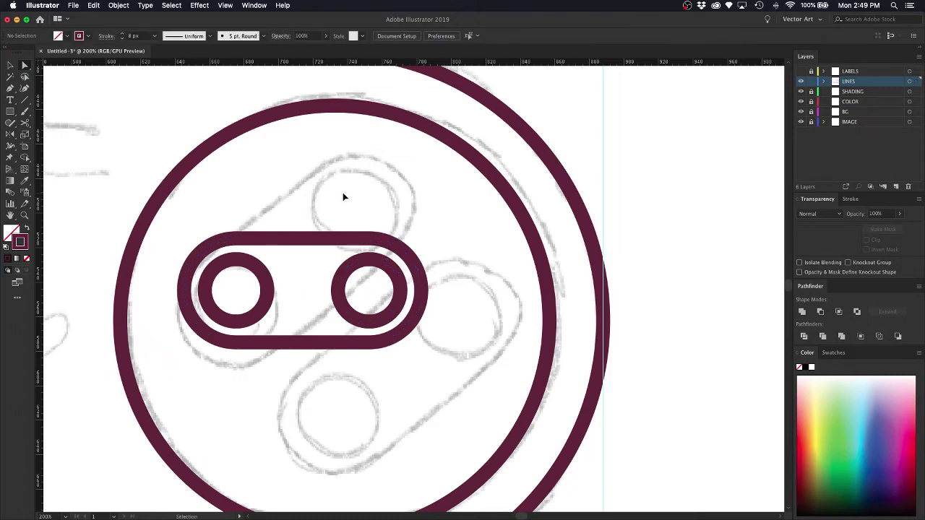
# Set the stroke weight of the capsule and its two button circles to 4 px, excluding the large pad circle, and deselect them.
pyautogui.press('super+minus')
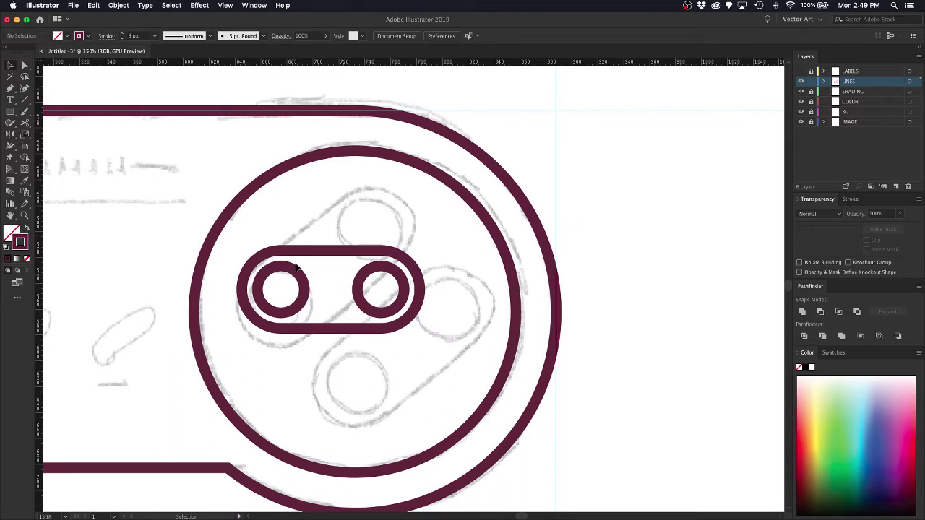
pyautogui.click(300, 279)
pyautogui.click(325, 238)
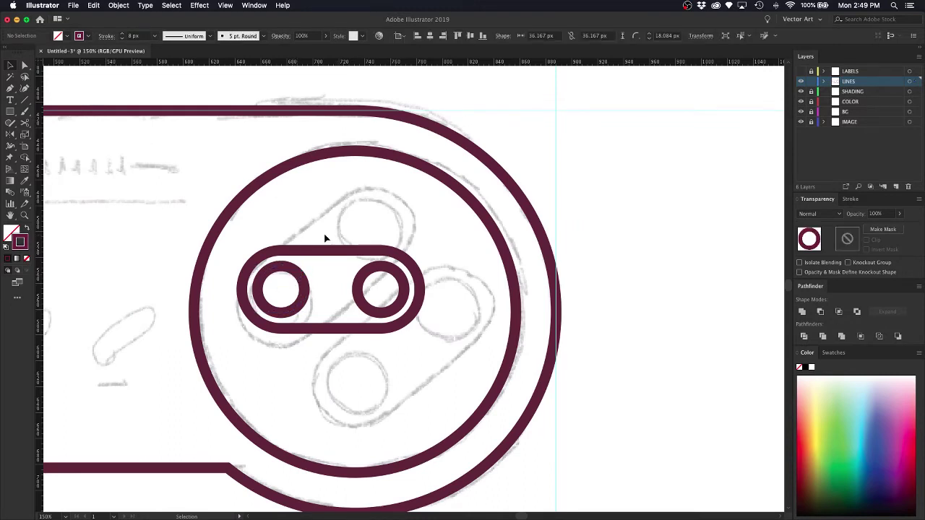
pyautogui.moveTo(262, 235); pyautogui.dragTo(440, 350)
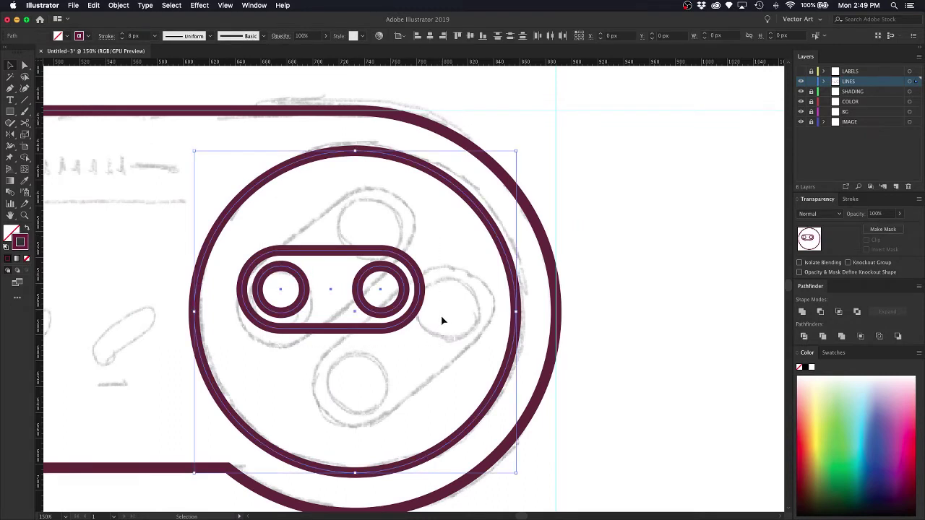
pyautogui.keyDown('shift'); pyautogui.click(470, 205); pyautogui.keyUp('shift')
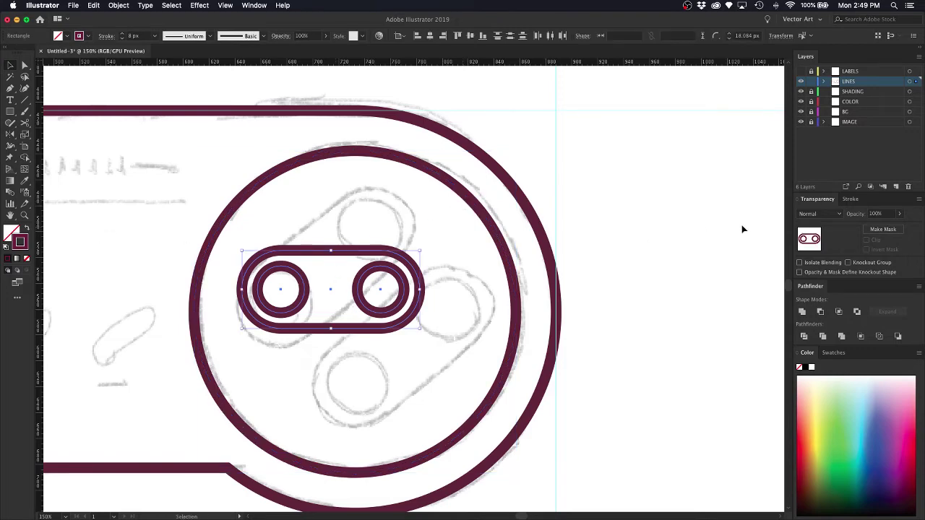
pyautogui.click(850, 200)
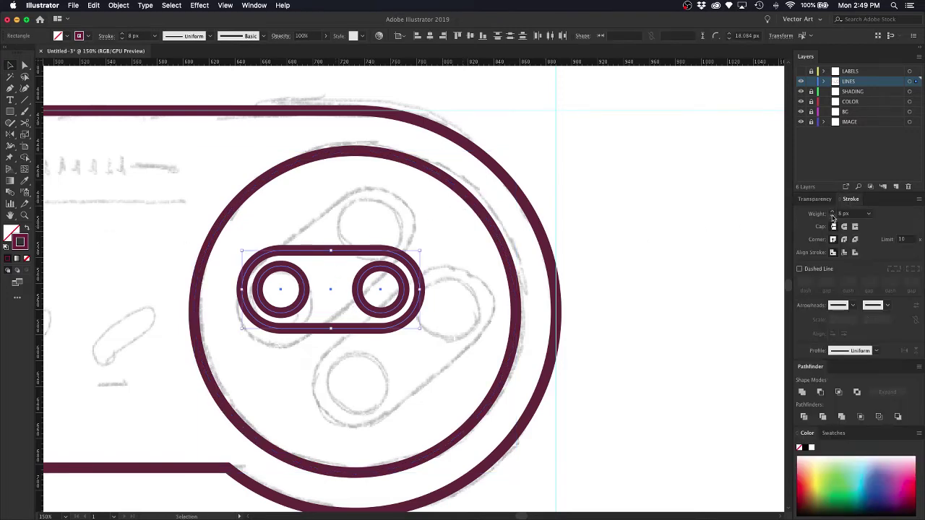
pyautogui.click(832, 217)
pyautogui.click(831, 216)
pyautogui.click(831, 217)
pyautogui.click(832, 217)
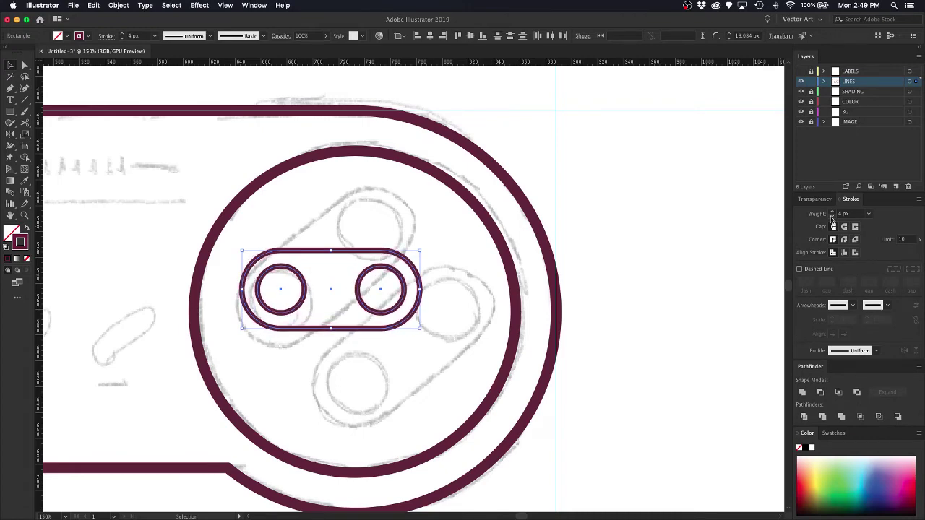
pyautogui.click(704, 211)
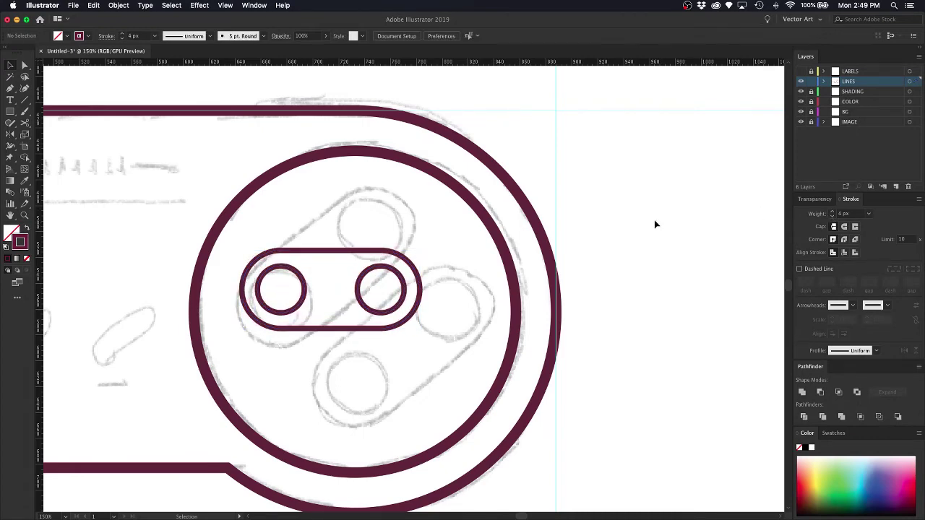
# Duplicate the capsule with its two button circles straight down by about 77 px inside the right pad circle and deselect the copy.
pyautogui.press('super+minus')
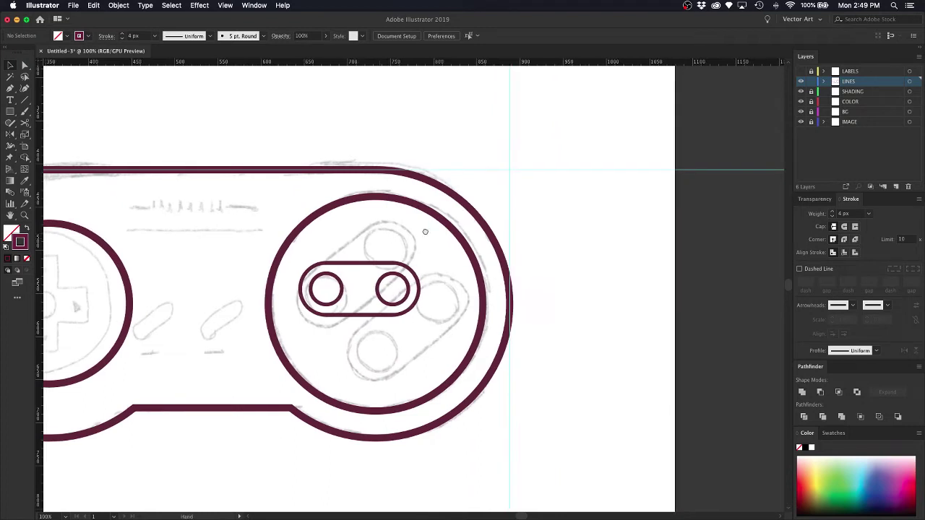
pyautogui.hscroll(-3, 426, 231)
pyautogui.press('super+equal')
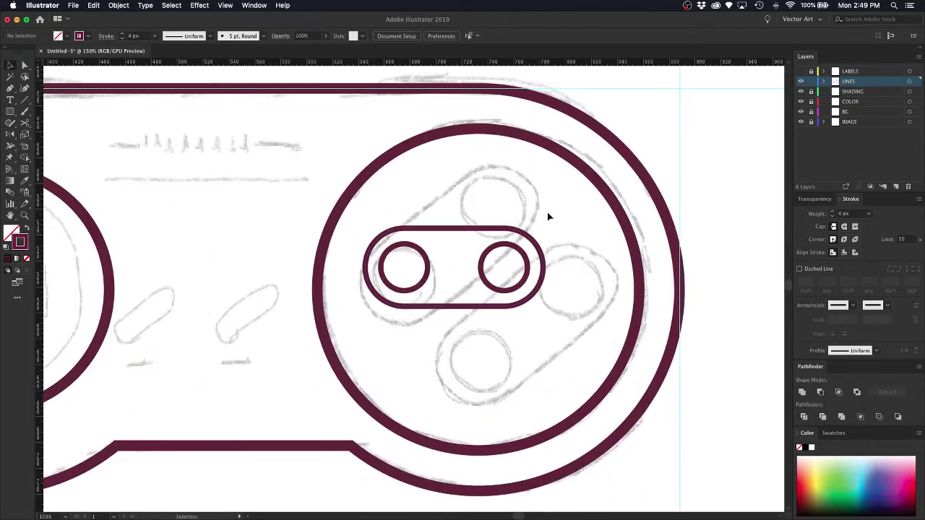
pyautogui.moveTo(547, 213); pyautogui.dragTo(363, 330)
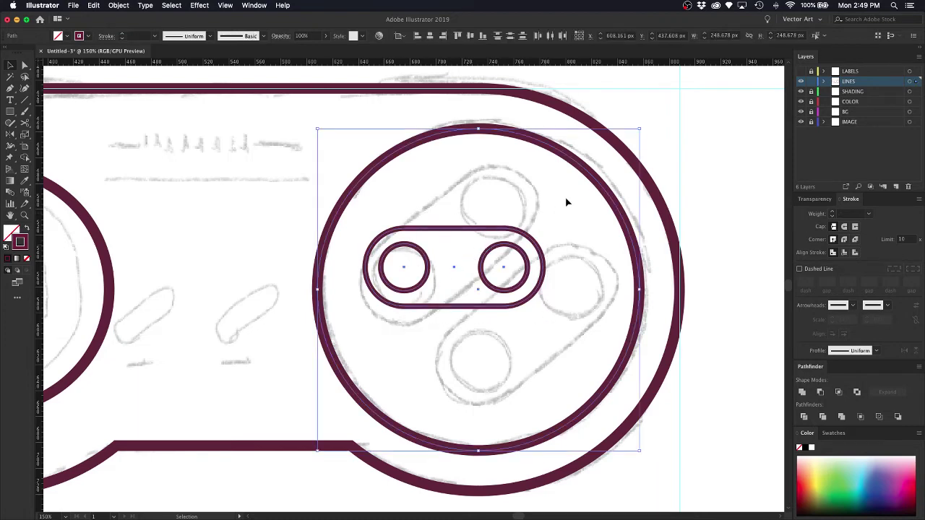
pyautogui.keyDown('shift'); pyautogui.click(589, 179); pyautogui.keyUp('shift')
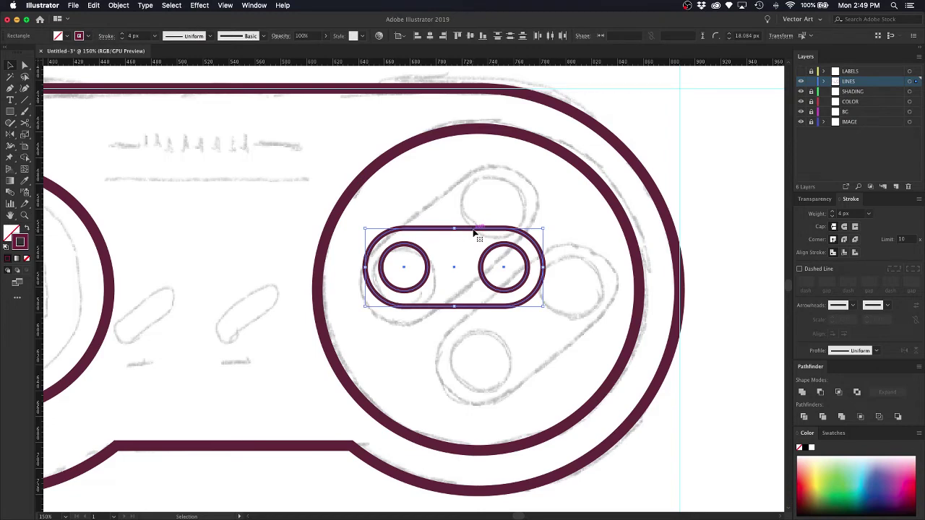
pyautogui.moveTo(474, 231); pyautogui.dragTo(471, 328)
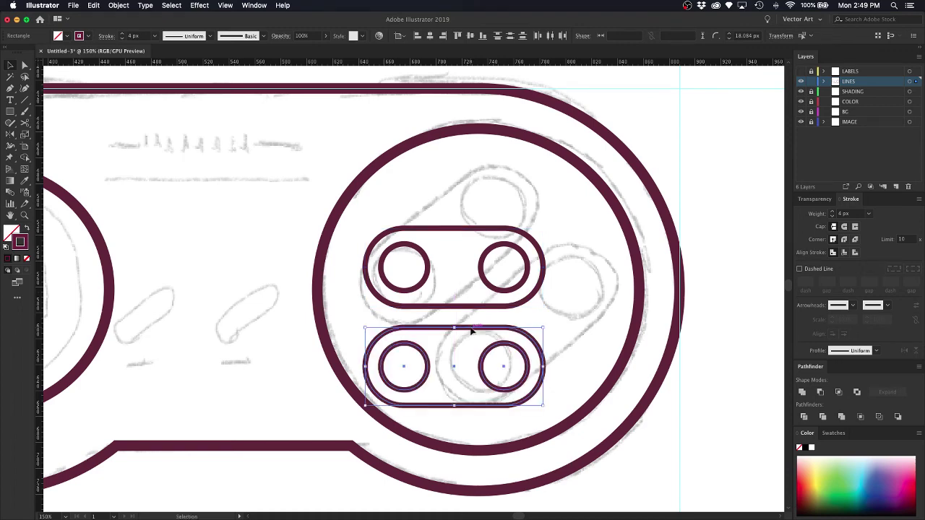
pyautogui.click(567, 228)
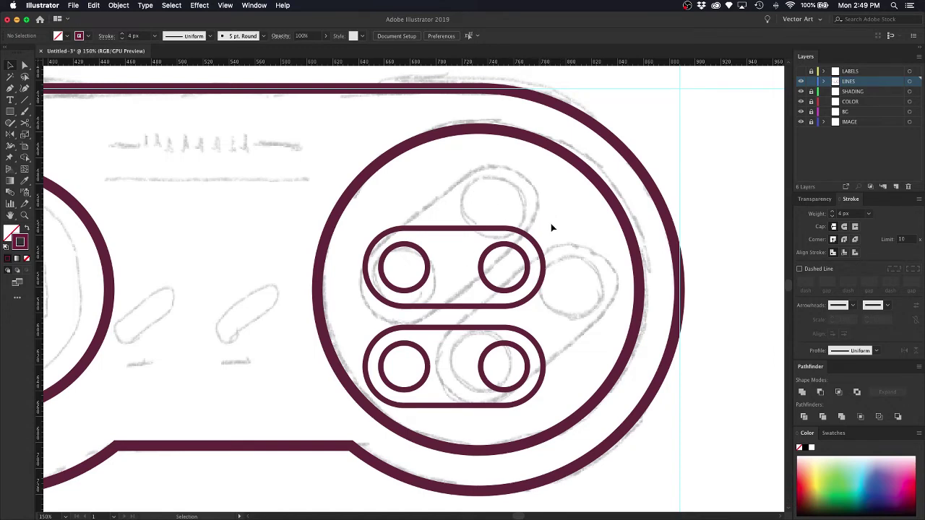
# Group both capsules with their button circles, leaving out the pad circle, and rotate the group 45° counterclockwise.
pyautogui.moveTo(557, 215); pyautogui.dragTo(369, 387)
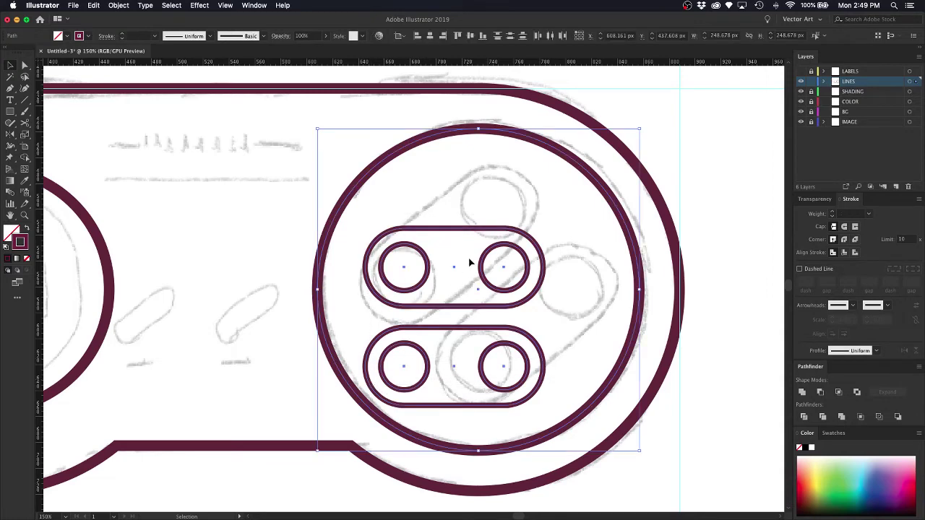
pyautogui.keyDown('shift'); pyautogui.click(561, 151); pyautogui.keyUp('shift')
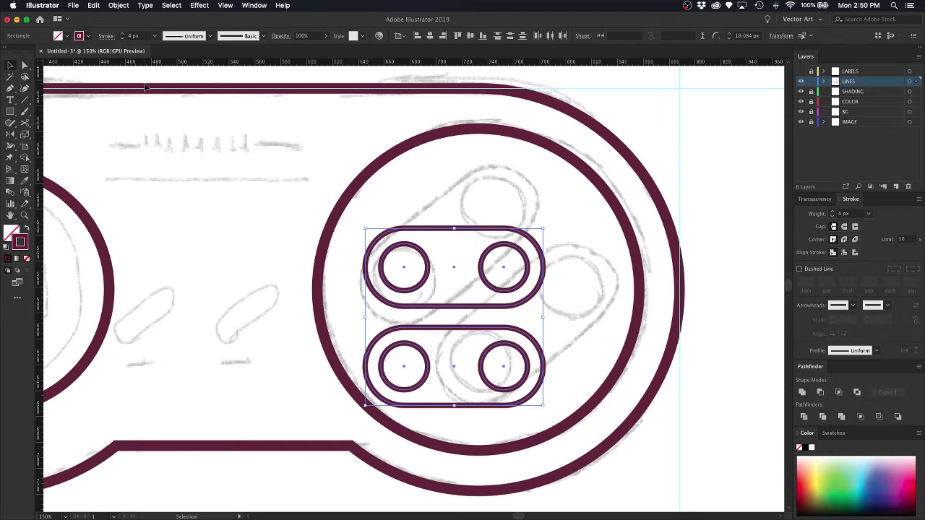
pyautogui.click(118, 5)
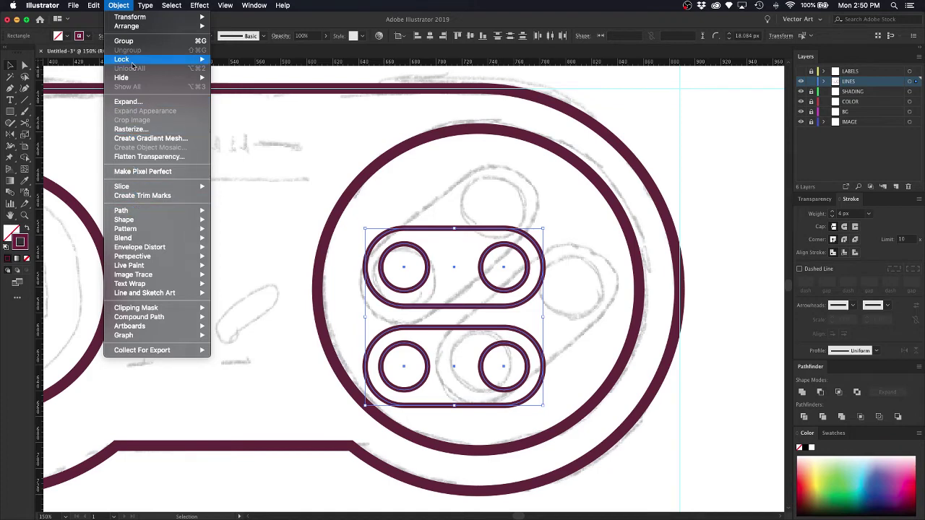
pyautogui.click(125, 41)
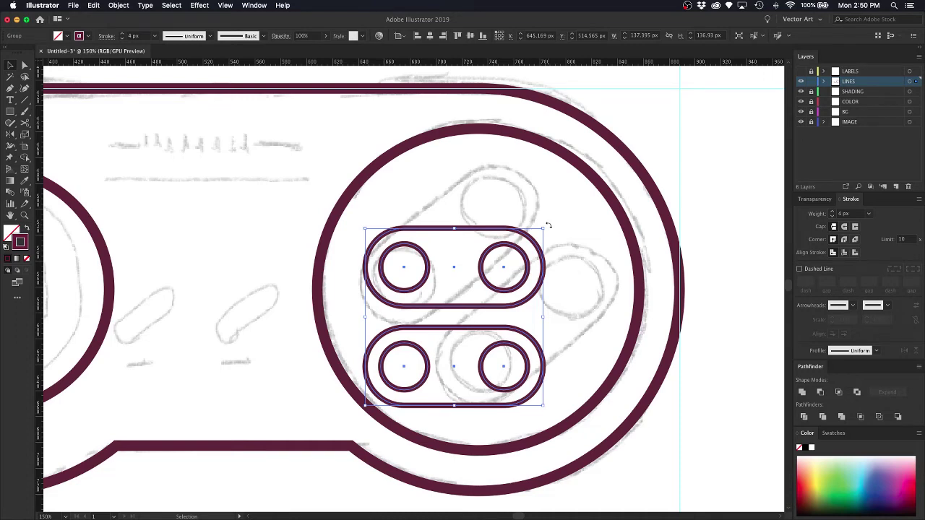
pyautogui.press('super+shift+b')
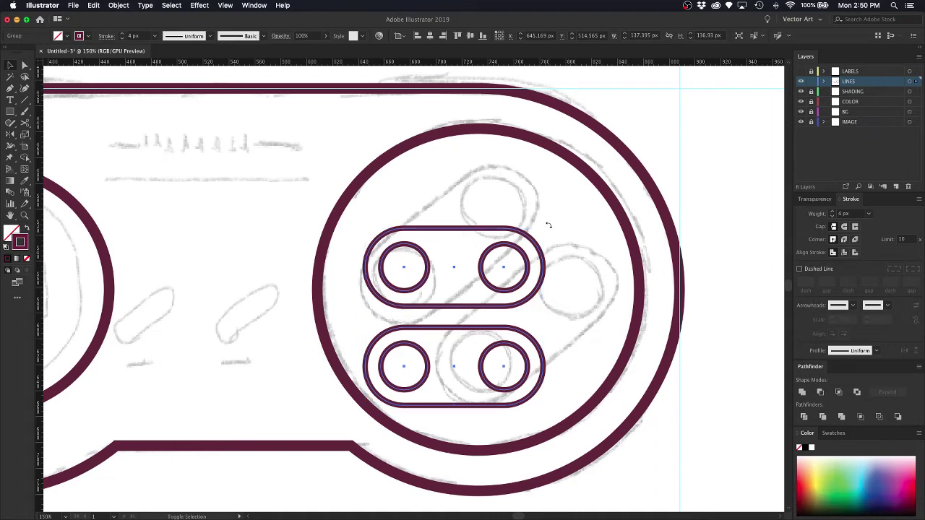
pyautogui.moveTo(521, 195); pyautogui.dragTo(499, 188)
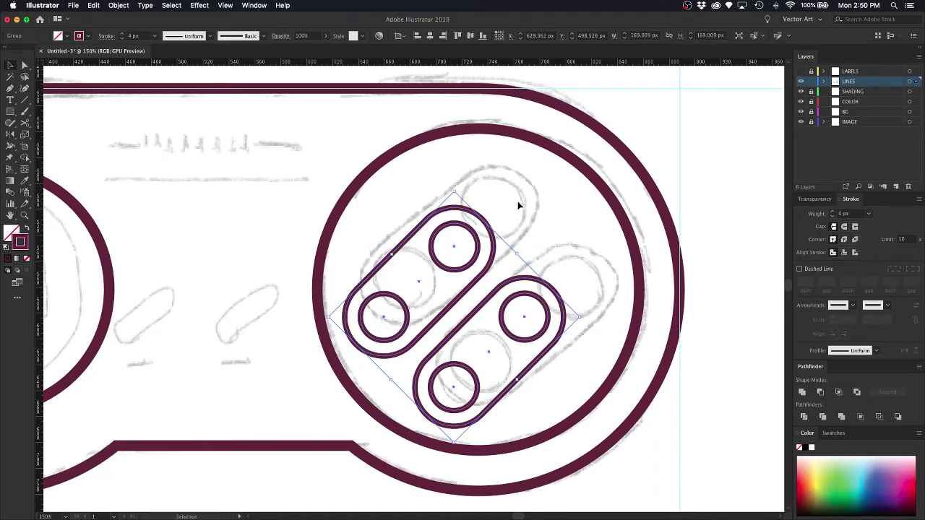
# Nudge the rotated button group 25 px right and 20 px up so it sits over the sketched buttons in the right pad circle.
pyautogui.press('Right')
pyautogui.press('Right')
pyautogui.press('Right')
pyautogui.press('Right')
pyautogui.press('Up')
pyautogui.press('Up')
pyautogui.press('Up')
pyautogui.press('Up')
pyautogui.press('Up')
pyautogui.press('Up')
pyautogui.press('Up')
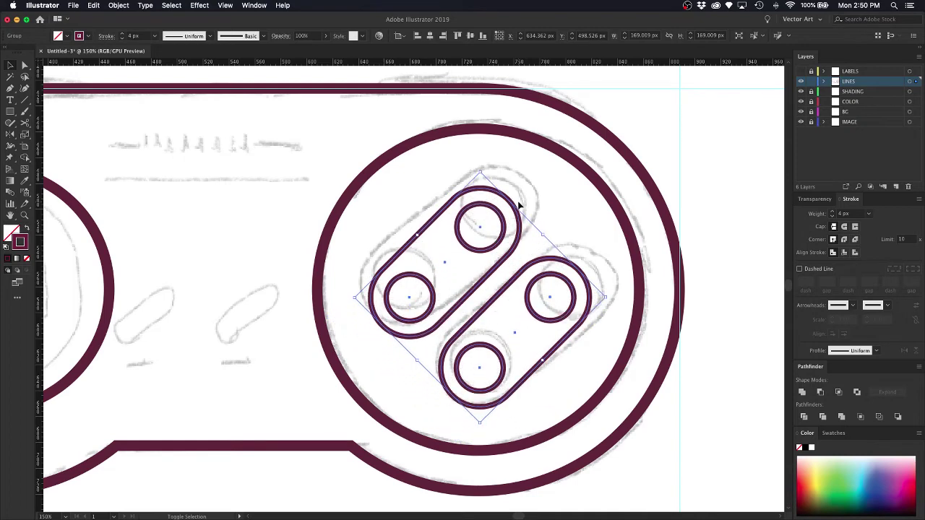
pyautogui.press('Right')
pyautogui.press('Right')
pyautogui.press('Right')
pyautogui.press('Down')
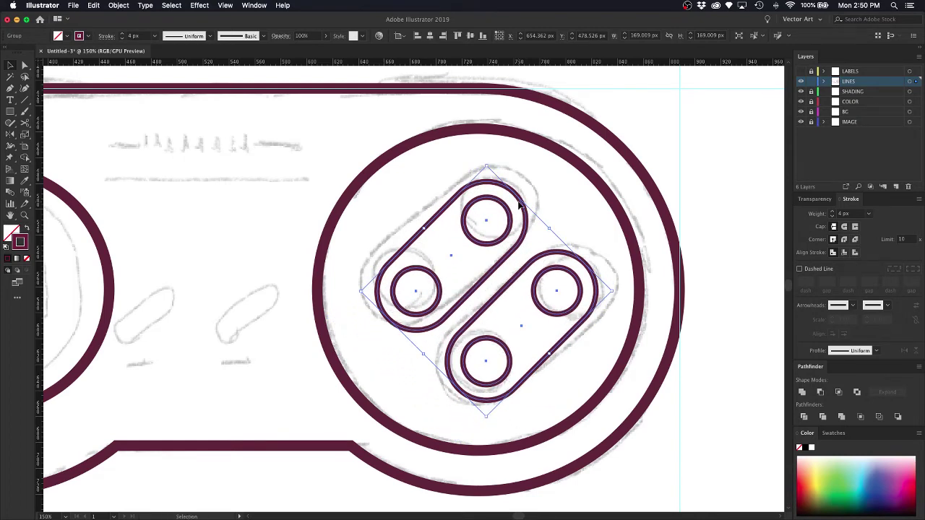
pyautogui.press('super+minus')
pyautogui.press('super+minus')
pyautogui.press('super+minus')
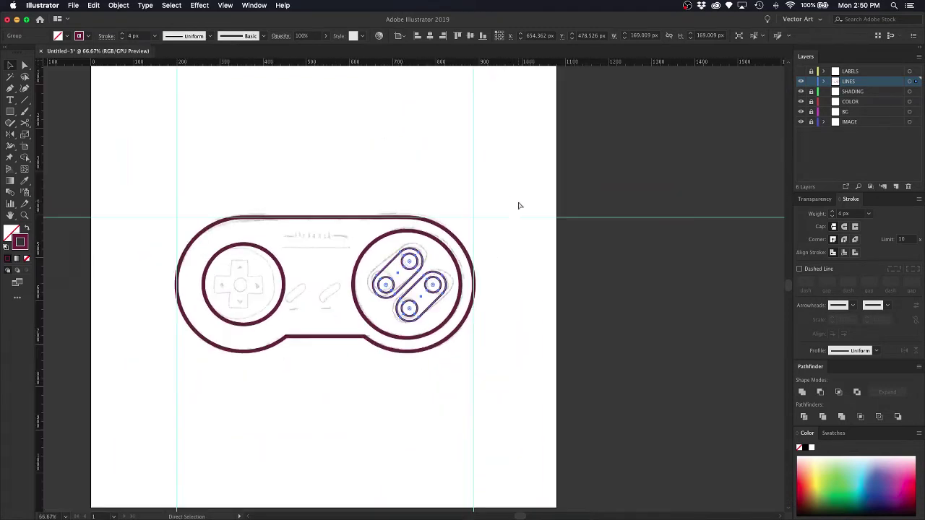
# Hide the IMAGE sketch layer and nudge the button group 1.5 px left and 1 px down inside the right pad circle.
pyautogui.click(801, 123)
pyautogui.press('super+plus')
pyautogui.press('super+plus')
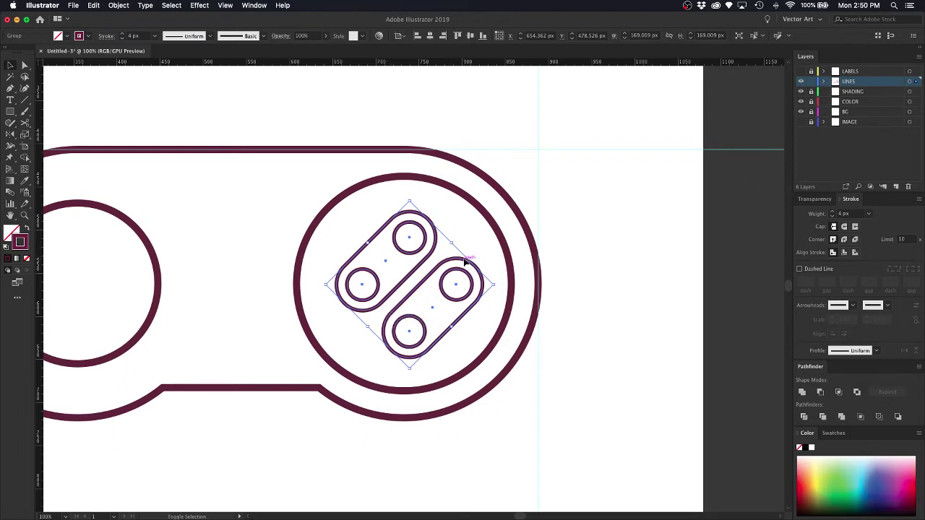
pyautogui.press('Left')
pyautogui.press('Left')
pyautogui.press('Left')
pyautogui.press('Left')
pyautogui.press('Left')
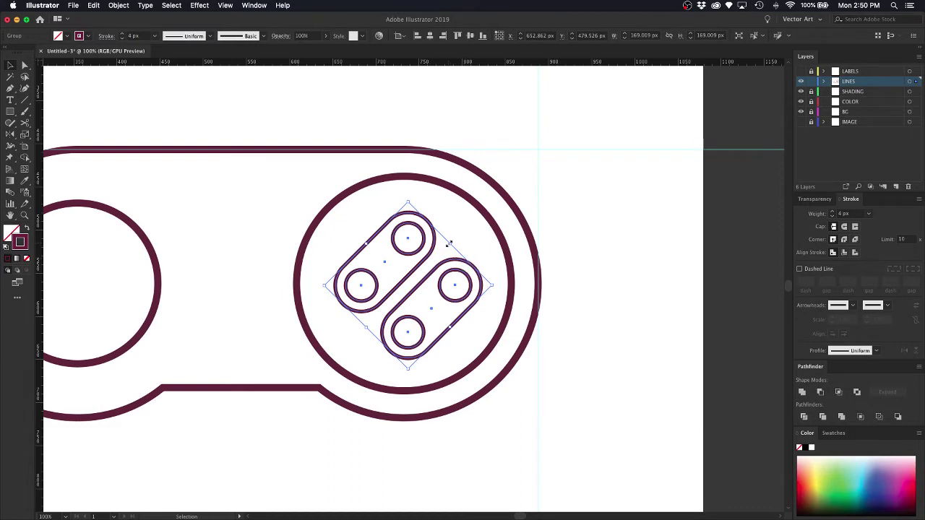
# Try stretching the button group lengthwise along its capsules to 183.5 px wide and high, nudge it 2 px left and deselect it.
pyautogui.moveTo(448, 244); pyautogui.dragTo(454, 238)
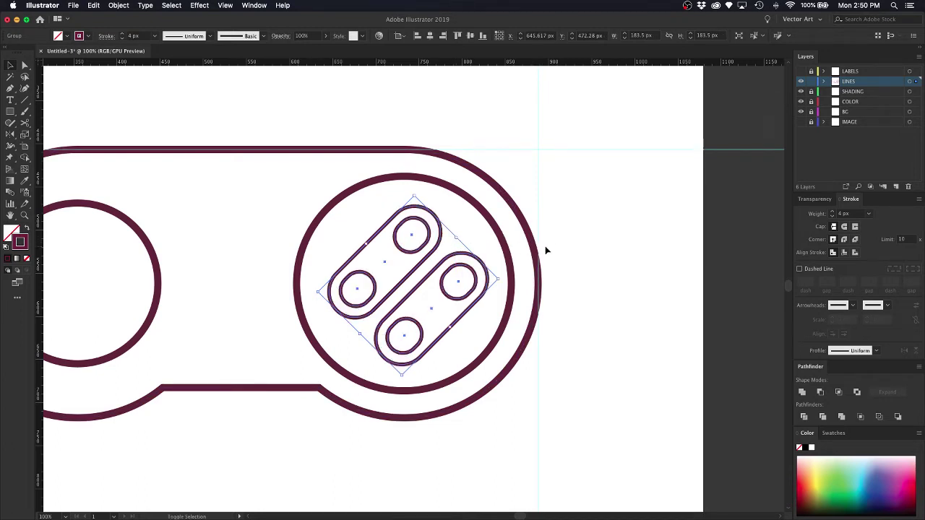
pyautogui.press('Left')
pyautogui.press('Left')
pyautogui.press('Left')
pyautogui.press('Right')
pyautogui.press('Right')
pyautogui.press('Right')
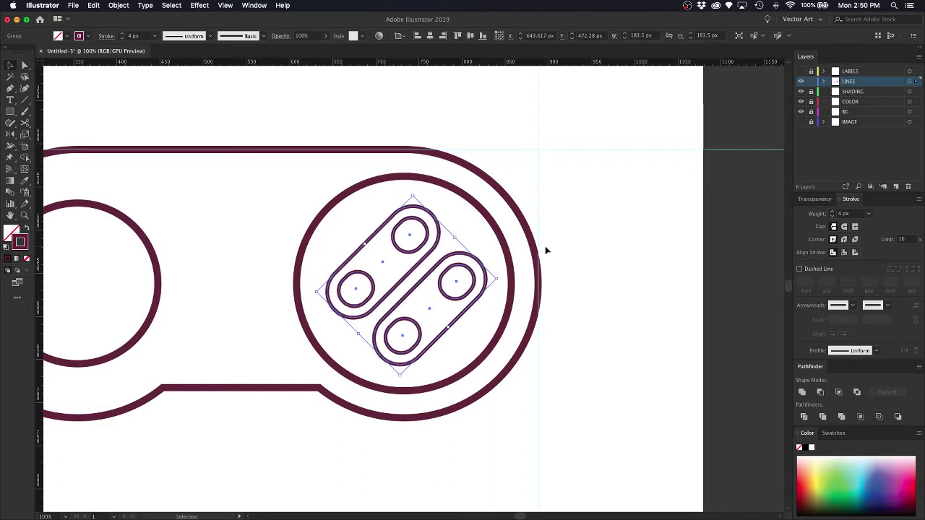
pyautogui.click(546, 248)
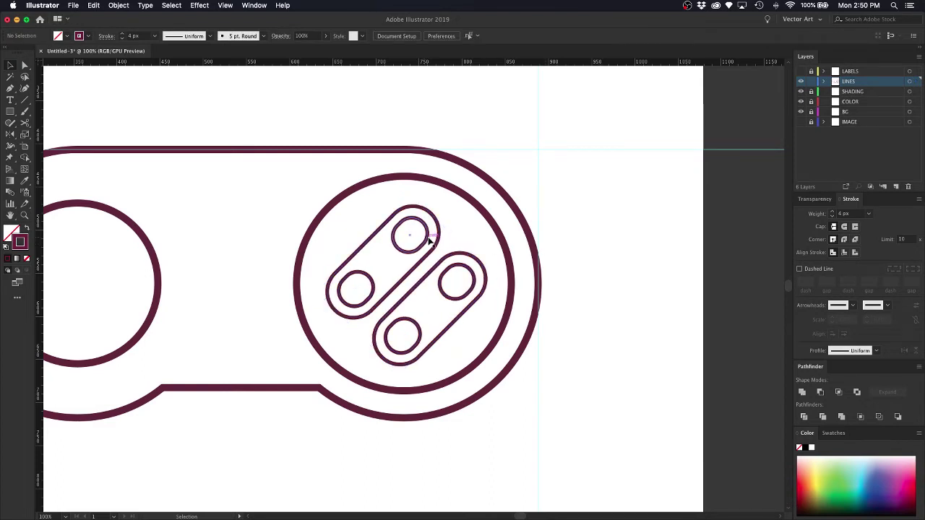
# Examine the shape of the stretched button circles up close and the capsules against the whole controller.
pyautogui.press('super+equal')
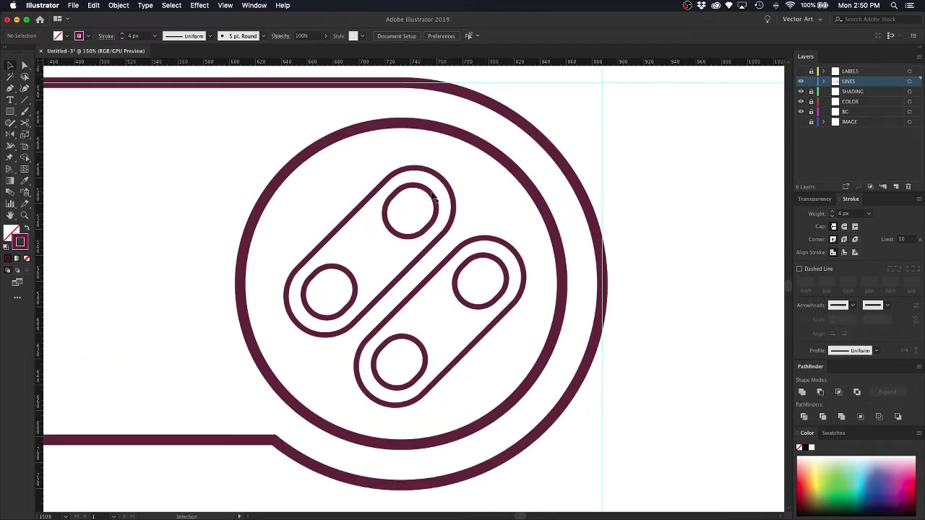
pyautogui.click(430, 198)
pyautogui.press('a')
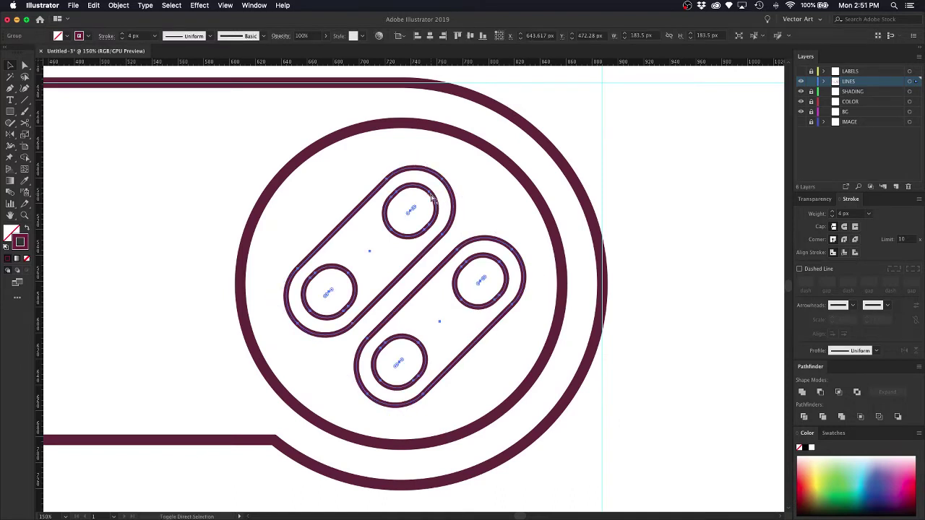
pyautogui.click(571, 192)
pyautogui.click(427, 192)
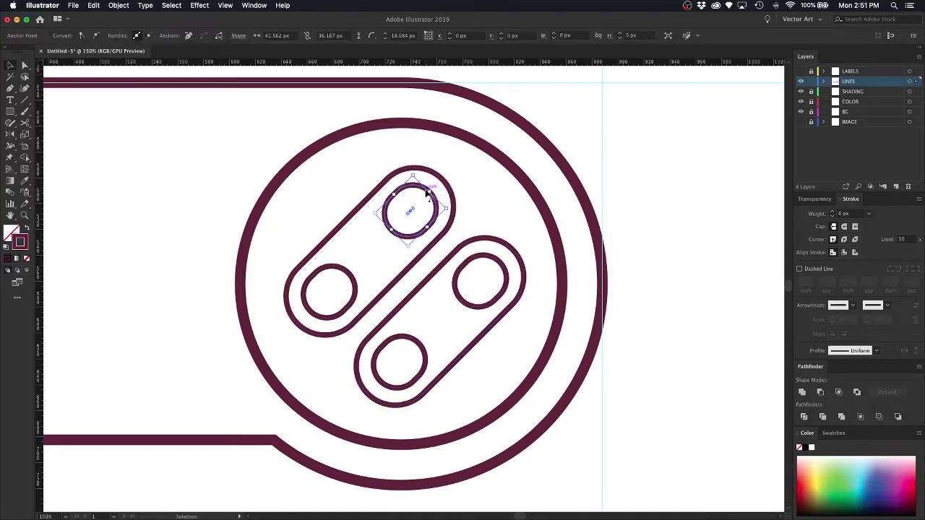
pyautogui.moveTo(414, 211); pyautogui.dragTo(436, 203)
pyautogui.click(627, 205)
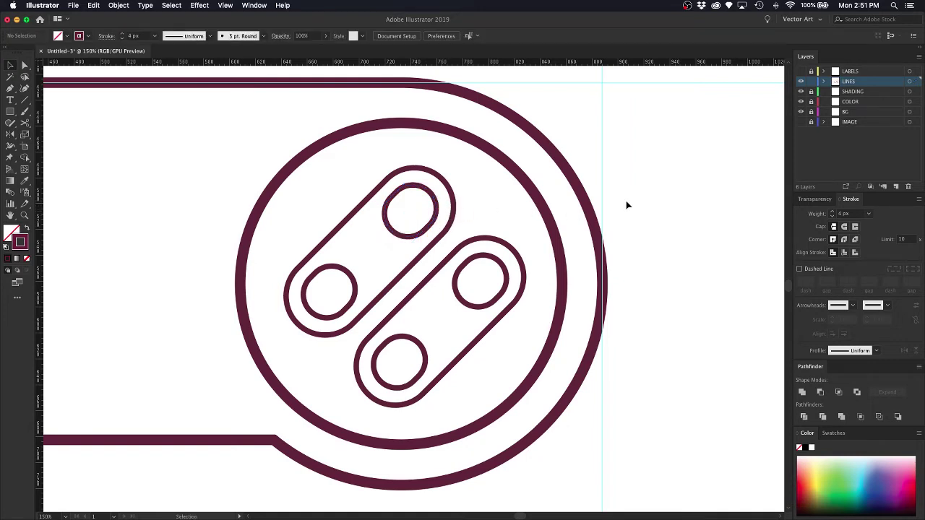
pyautogui.press('super+minus')
pyautogui.press('super+minus')
pyautogui.press('super+minus')
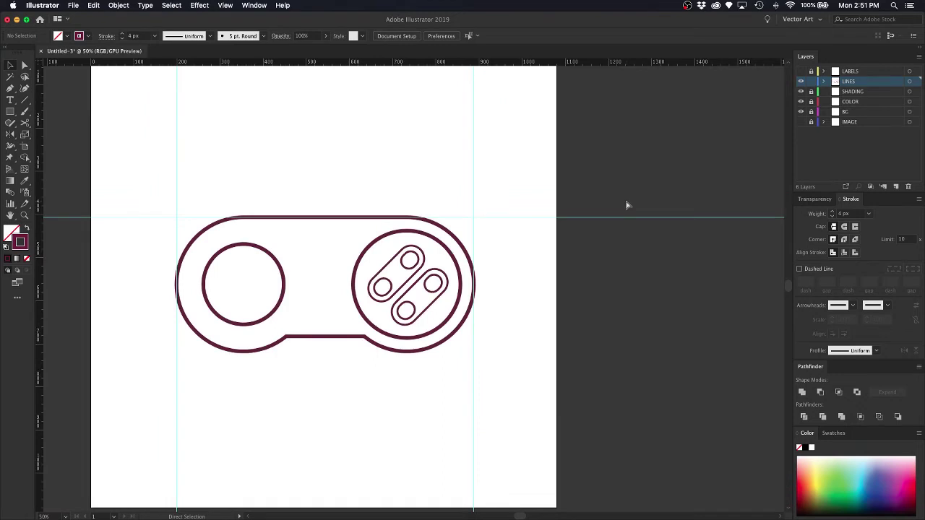
pyautogui.press('super+equal')
pyautogui.press('super+equal')
pyautogui.press('super+equal')
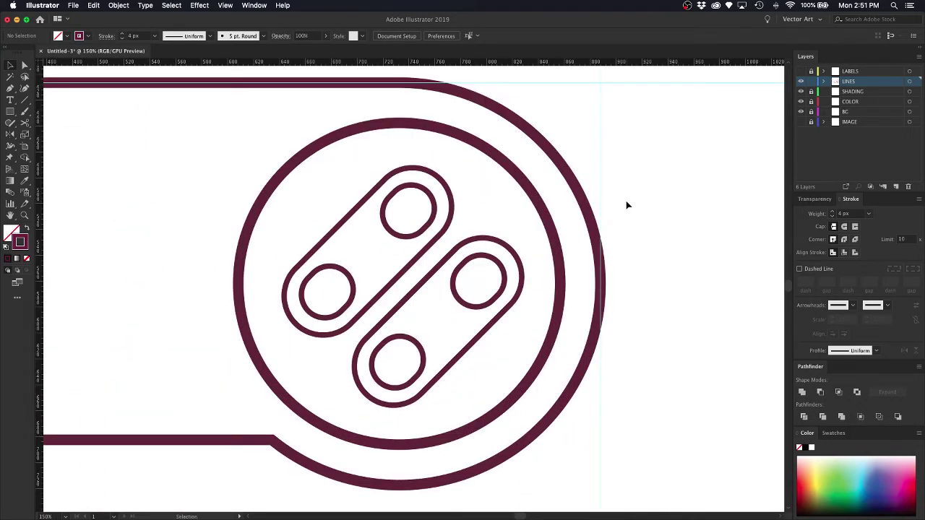
# Undo the stretching of the button group and the nudges made since inside the right pad circle.
pyautogui.press('a')
pyautogui.press('super+a')
pyautogui.press('Left')
pyautogui.press('Left')
pyautogui.press('Left')
pyautogui.press('Left')
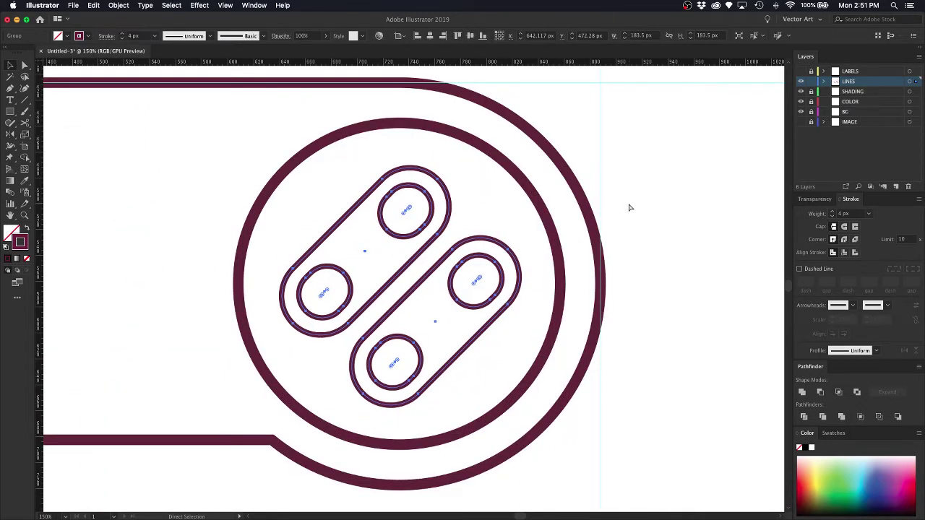
pyautogui.press('Right')
pyautogui.press('Right')
pyautogui.press('Right')
pyautogui.press('Right')
pyautogui.press('v')
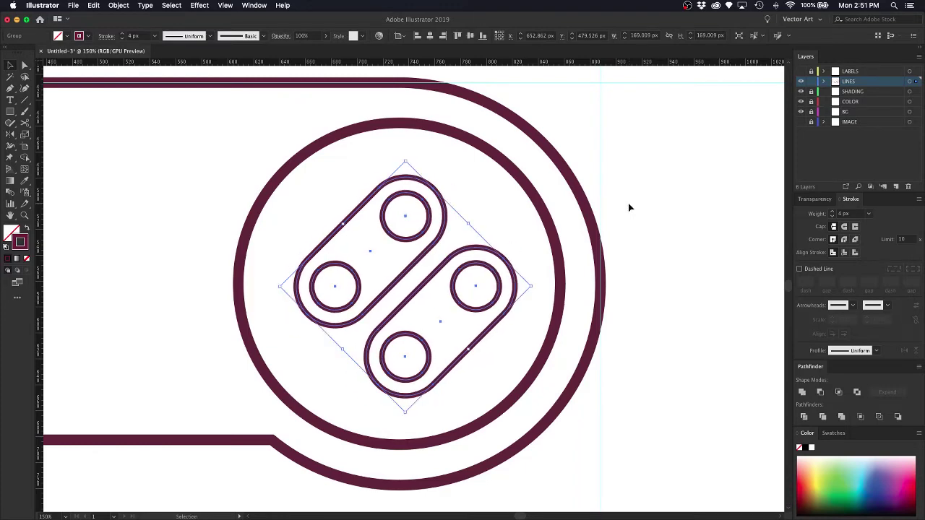
# Deselect the button group, show the IMAGE sketch layer again and bring the sketched D-pad into close view.
pyautogui.press('super+minus')
pyautogui.click(614, 209)
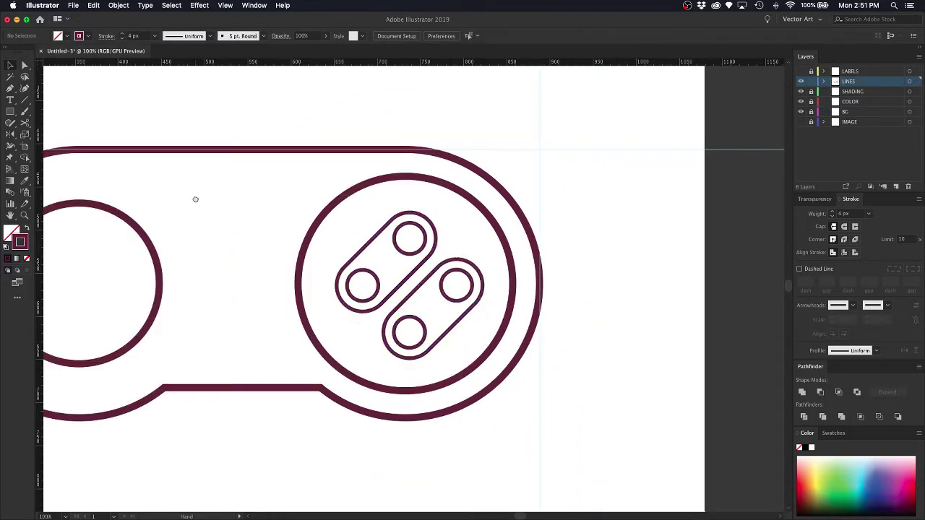
pyautogui.moveTo(213, 198); pyautogui.dragTo(449, 201)
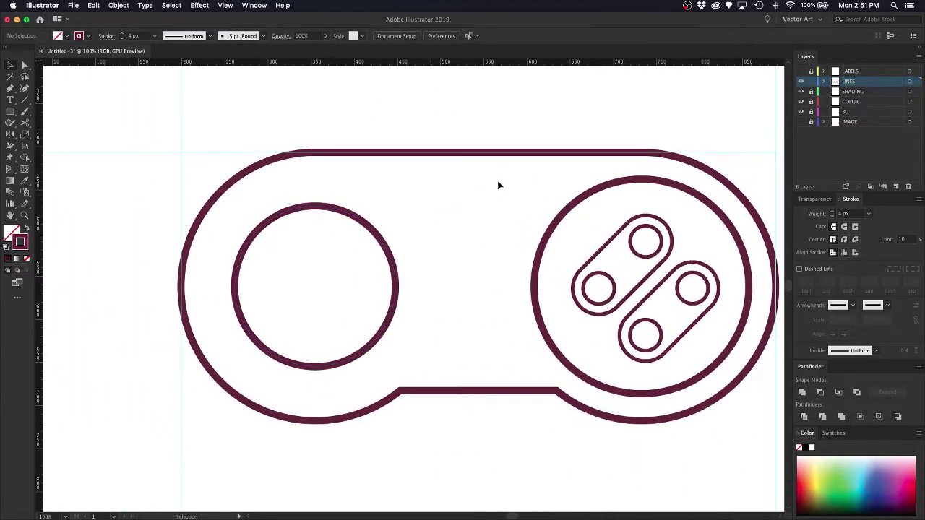
pyautogui.click(801, 121)
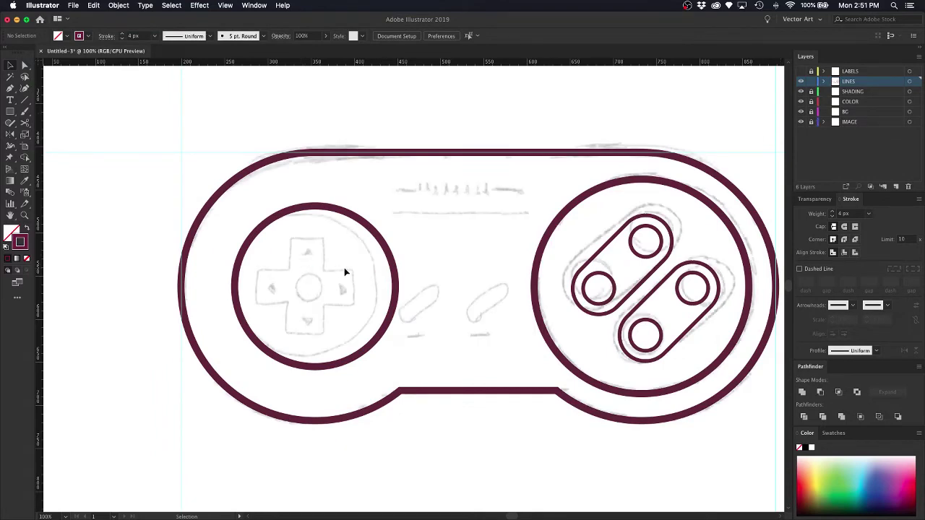
pyautogui.press('super+equal')
pyautogui.moveTo(345, 268); pyautogui.dragTo(507, 245)
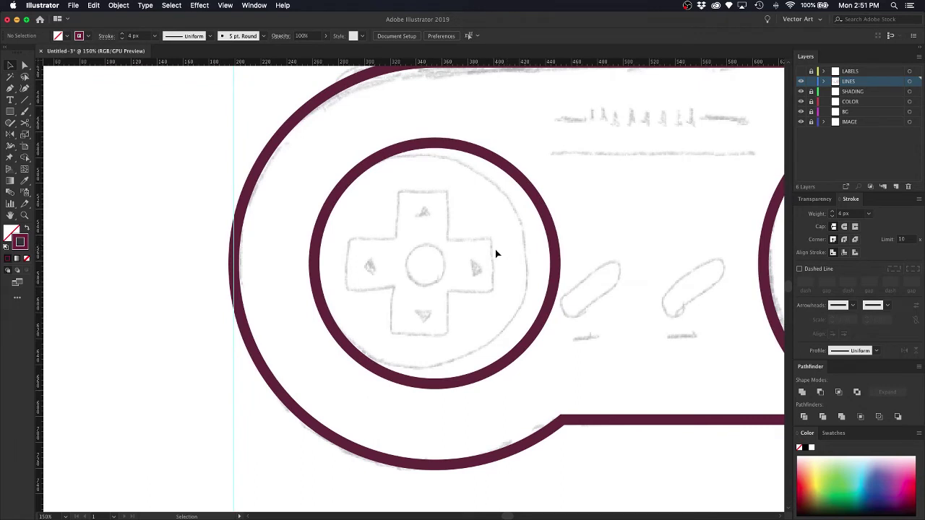
# Draw a vertical rectangle about 40 × 113 px over the upright bar of the sketched D-pad.
pyautogui.press('r')
pyautogui.press('m')
pyautogui.moveTo(397, 189); pyautogui.dragTo(450, 336)
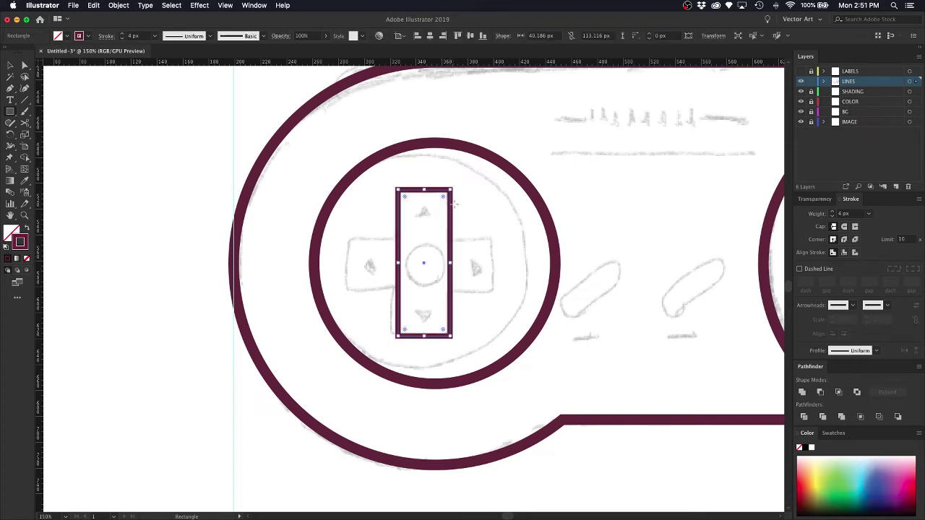
pyautogui.press('v')
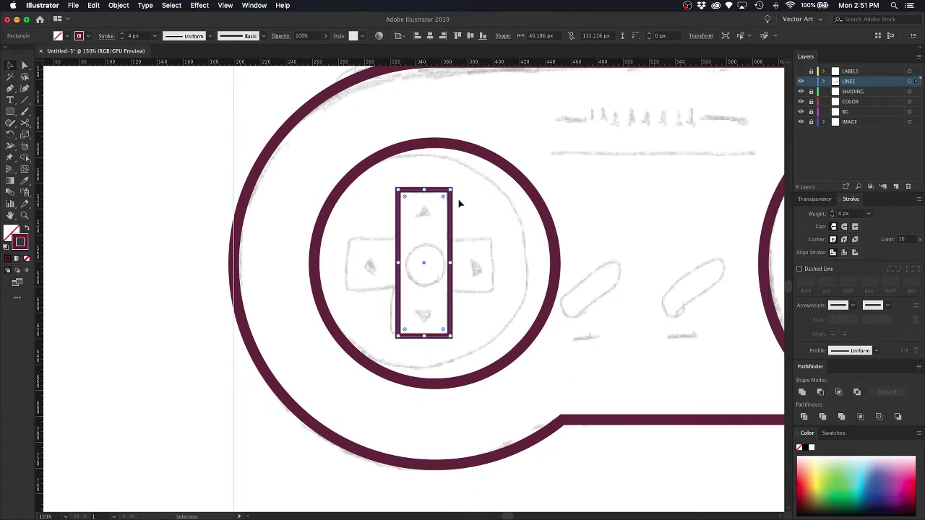
pyautogui.hscroll(1, 459, 204)
pyautogui.press('v')
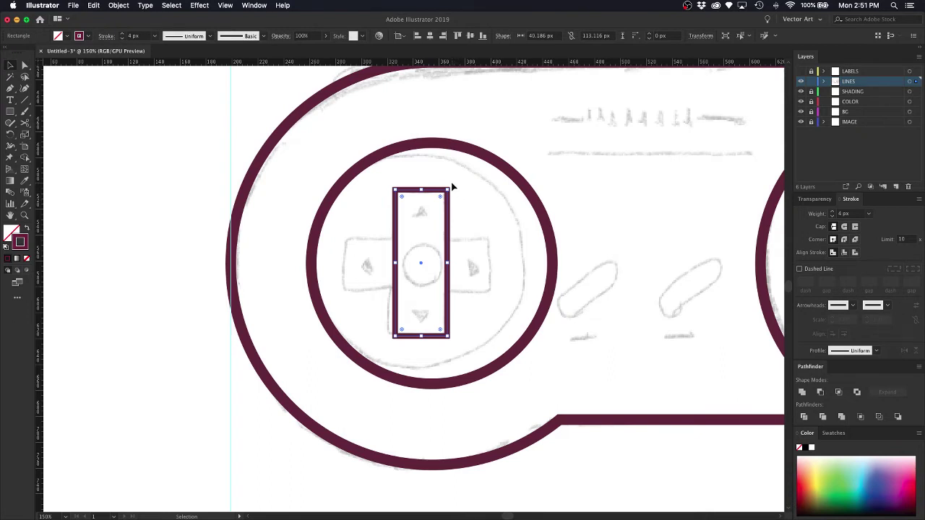
# Add a copy of the D-pad rectangle rotated 90° about its centre to form the horizontal bar.
pyautogui.click(464, 185)
pyautogui.click(447, 204)
pyautogui.moveTo(449, 185); pyautogui.dragTo(514, 291)
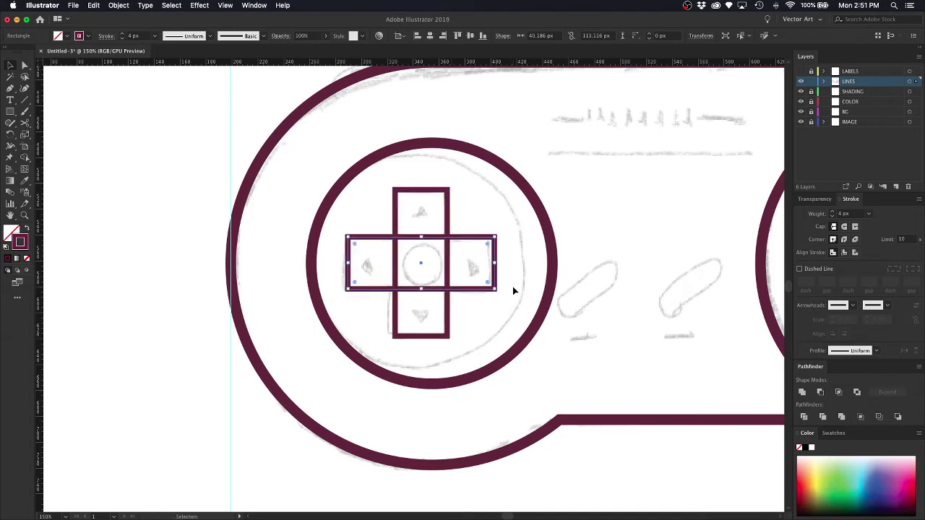
# Unite the vertical and horizontal D-pad rectangles into a single cross outline.
pyautogui.click(484, 212)
pyautogui.click(463, 239)
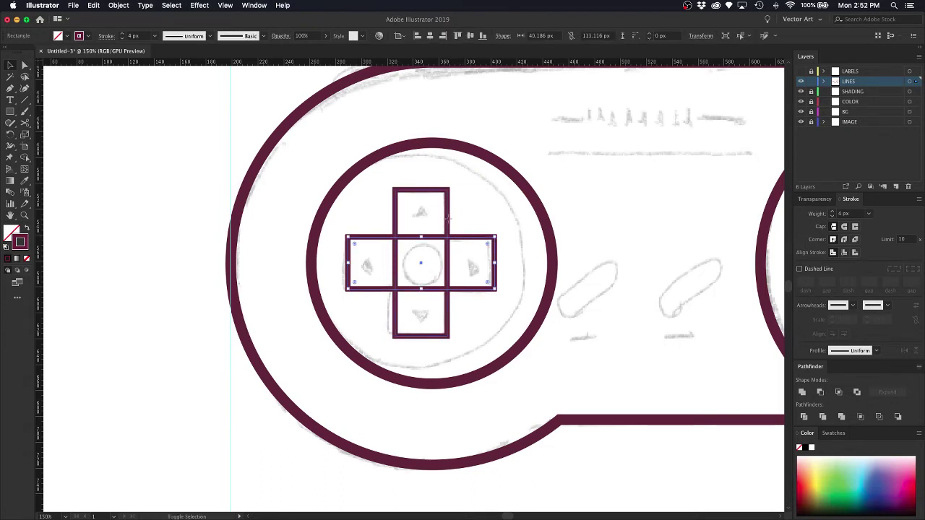
pyautogui.keyDown('shift'); pyautogui.click(448, 222); pyautogui.keyUp('shift')
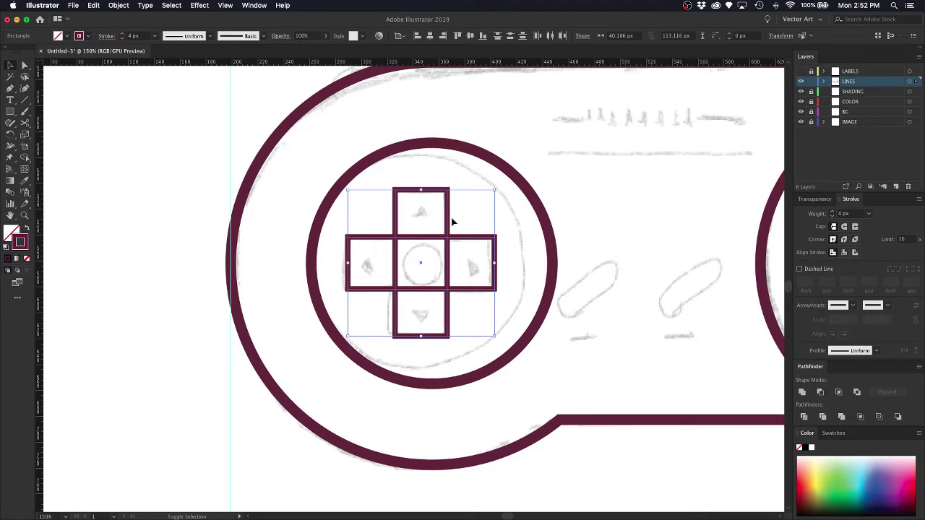
pyautogui.click(801, 392)
pyautogui.click(801, 392)
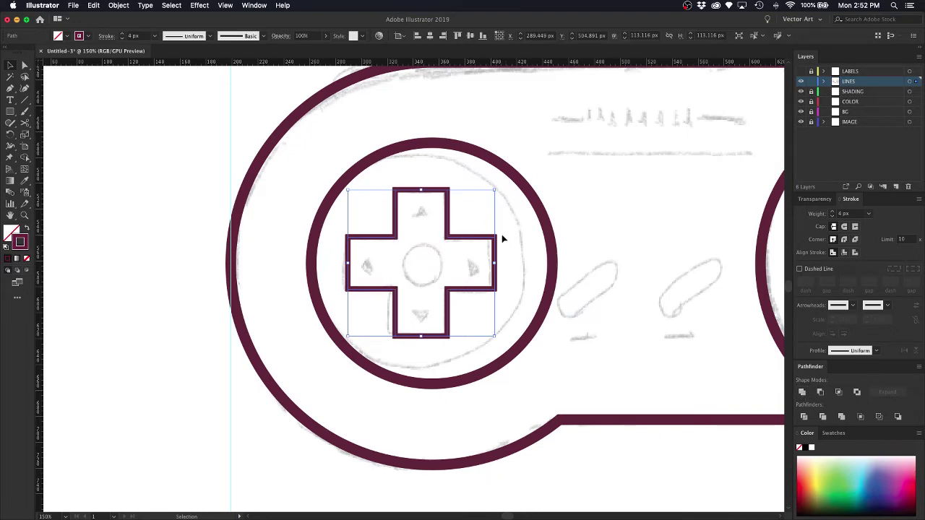
# Move the D-pad cross about 8 px straight right so it is horizontally centred in the left pad circle.
pyautogui.press('a')
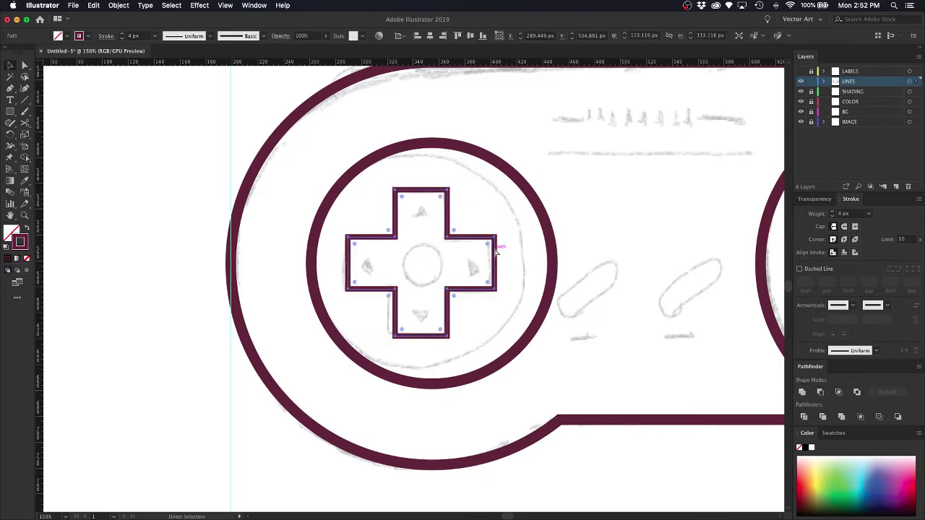
pyautogui.scroll(-5, 497, 249)
pyautogui.scroll(5, 497, 249)
pyautogui.press('v')
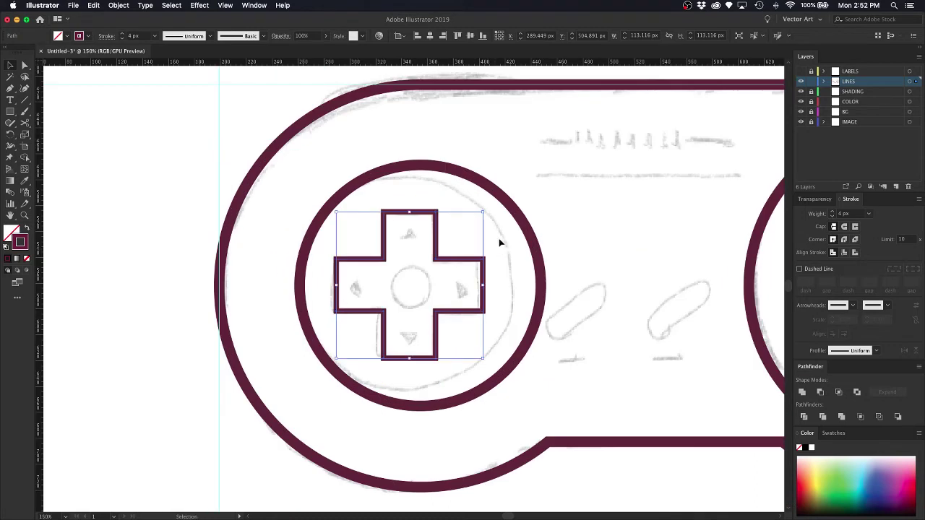
pyautogui.click(466, 177)
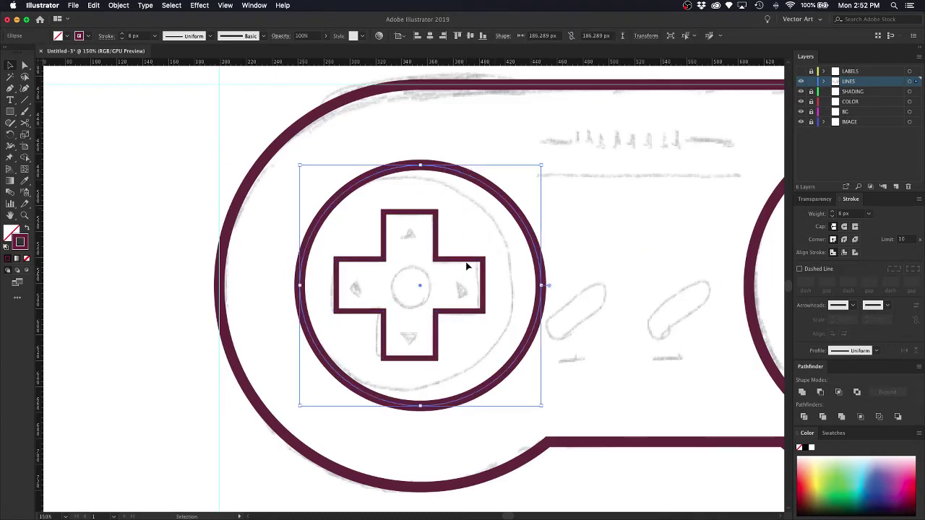
pyautogui.moveTo(471, 264); pyautogui.dragTo(480, 265)
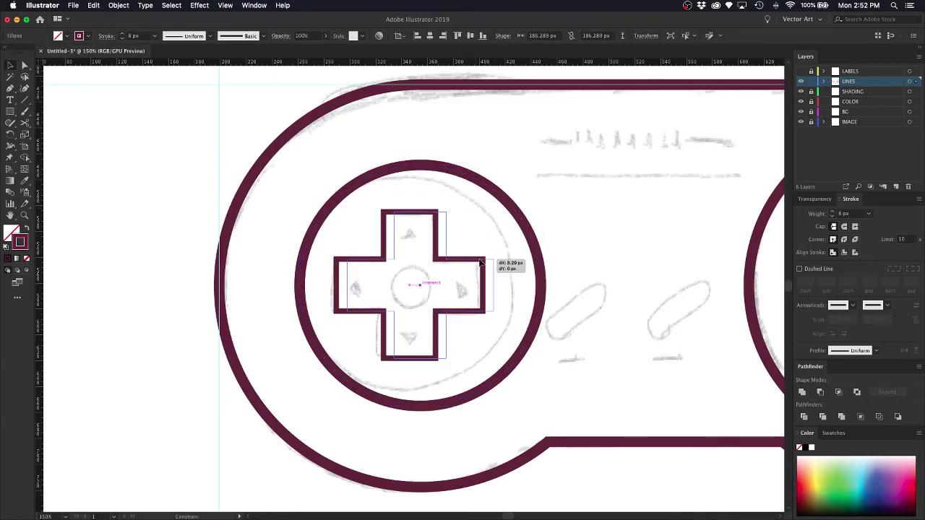
# Switch to outline view, move the D-pad cross down about 8 px within the left pad circle and deselect it.
pyautogui.hotkey('ctrl', 'y')
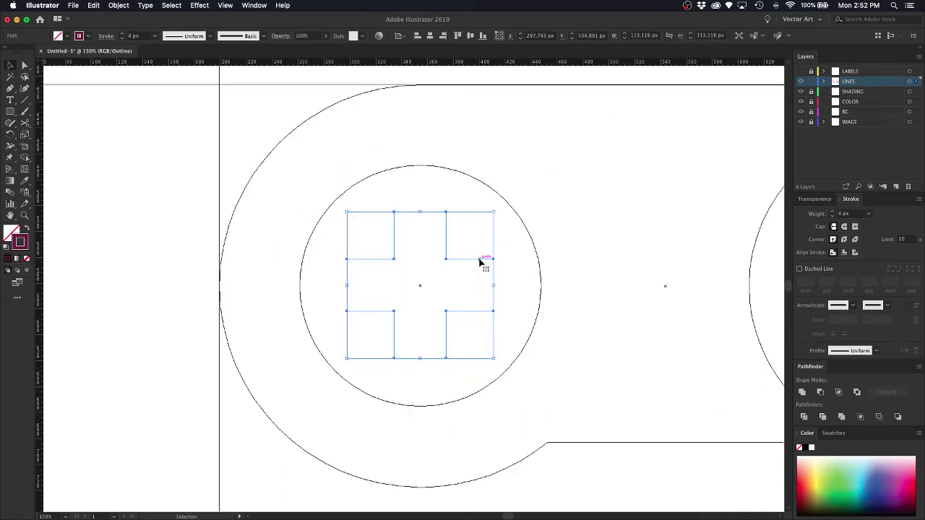
pyautogui.moveTo(474, 260); pyautogui.dragTo(477, 278)
pyautogui.scroll(1, 477, 264)
pyautogui.scroll(-1, 476, 278)
pyautogui.click(627, 210)
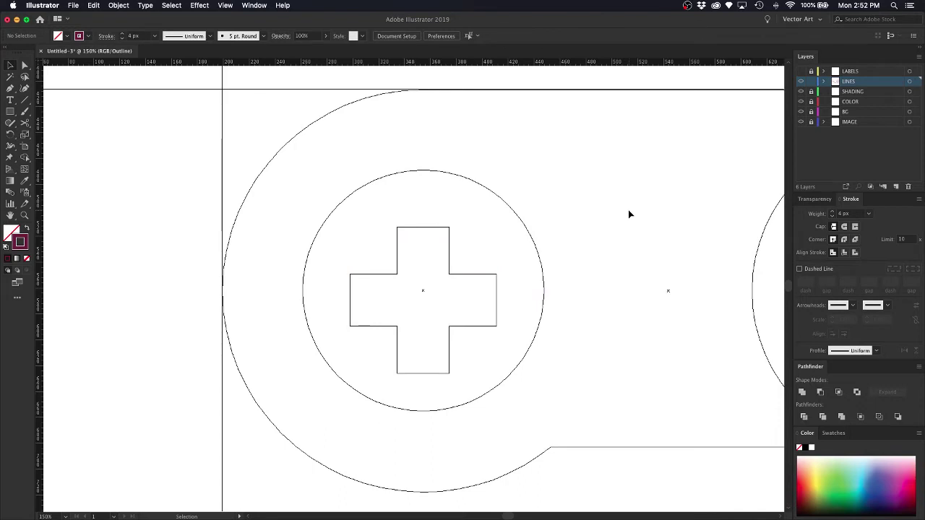
# Place a vertical and a horizontal guide through the centre point of the left pad circle.
pyautogui.click(442, 173)
pyautogui.press('a')
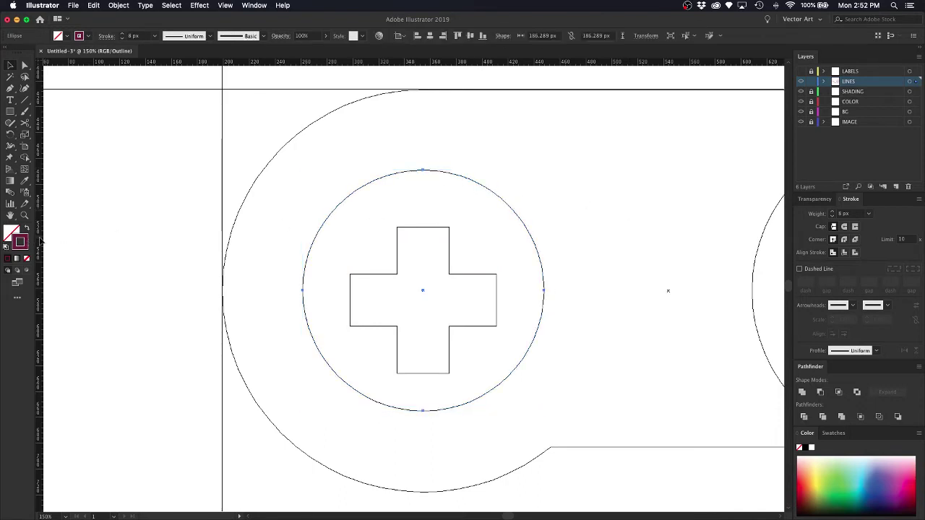
pyautogui.click(423, 290)
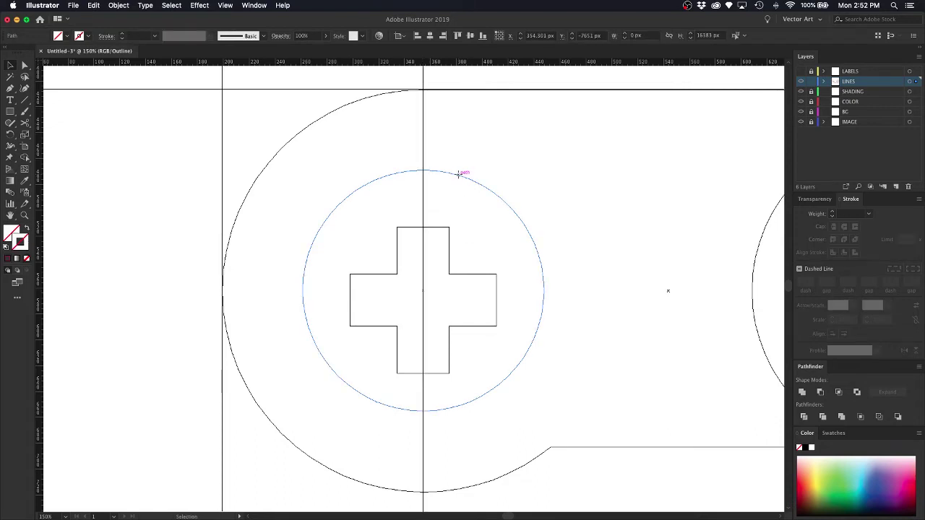
pyautogui.click(458, 174)
pyautogui.click(233, 76)
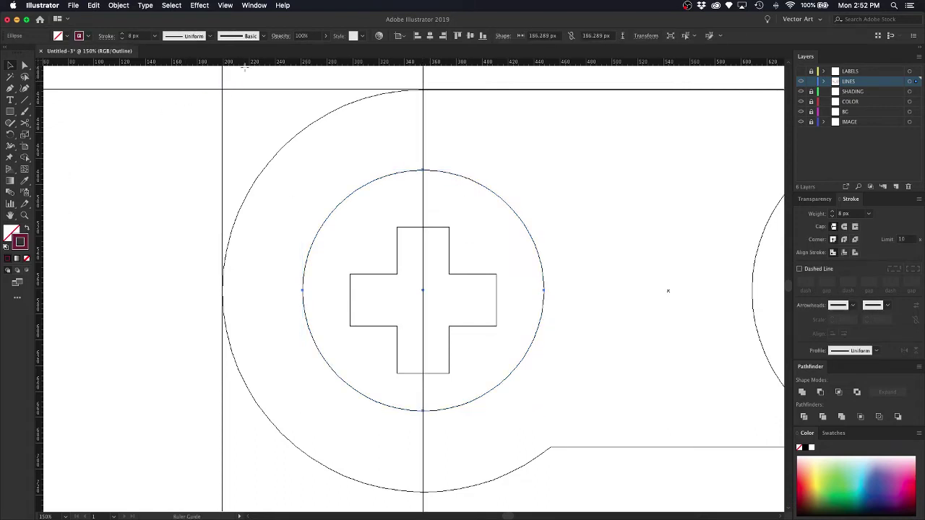
pyautogui.moveTo(244, 63); pyautogui.dragTo(427, 290)
# Move the D-pad cross up about 8 px so it is vertically centred on the horizontal guide through the left pad circle.
pyautogui.click(452, 275)
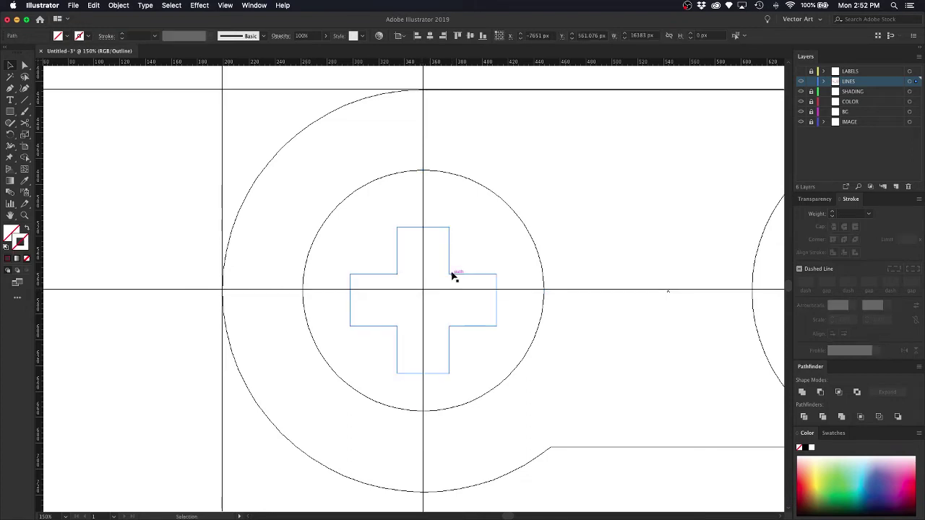
pyautogui.press('Up')
pyautogui.press('Up')
pyautogui.press('Up')
pyautogui.press('Up')
pyautogui.press('Up')
pyautogui.press('Up')
pyautogui.press('Up')
pyautogui.press('Up')
pyautogui.press('Up')
pyautogui.press('Up')
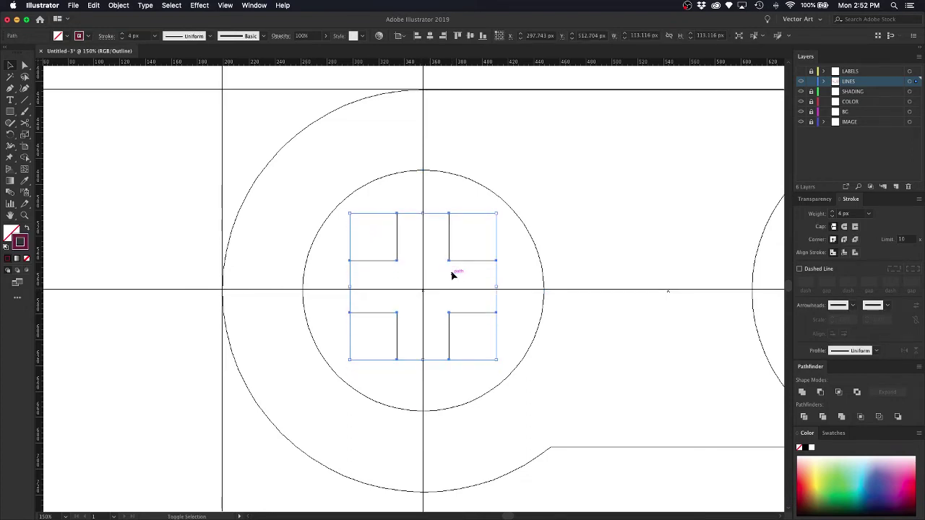
pyautogui.press('Down')
pyautogui.press('Down')
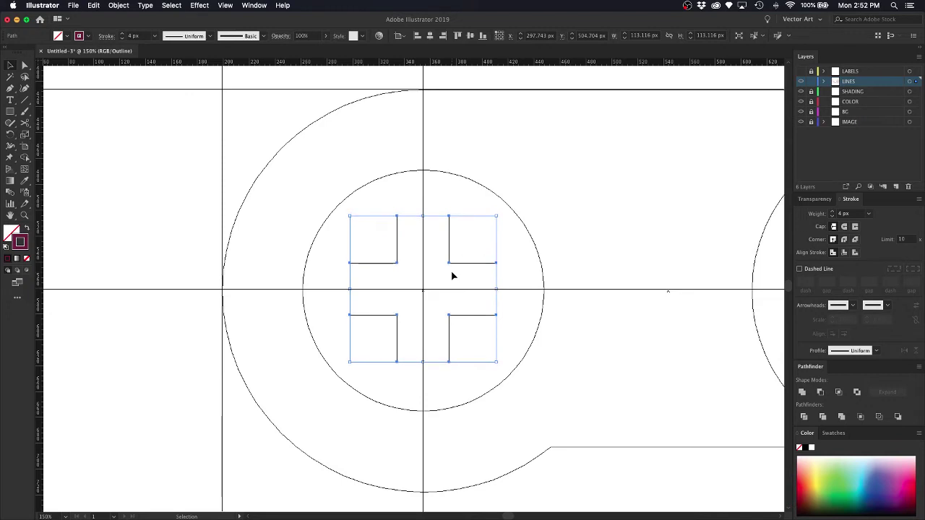
# Delete the vertical and horizontal guides through the centre of the left pad circle and return to preview view.
pyautogui.click(423, 130)
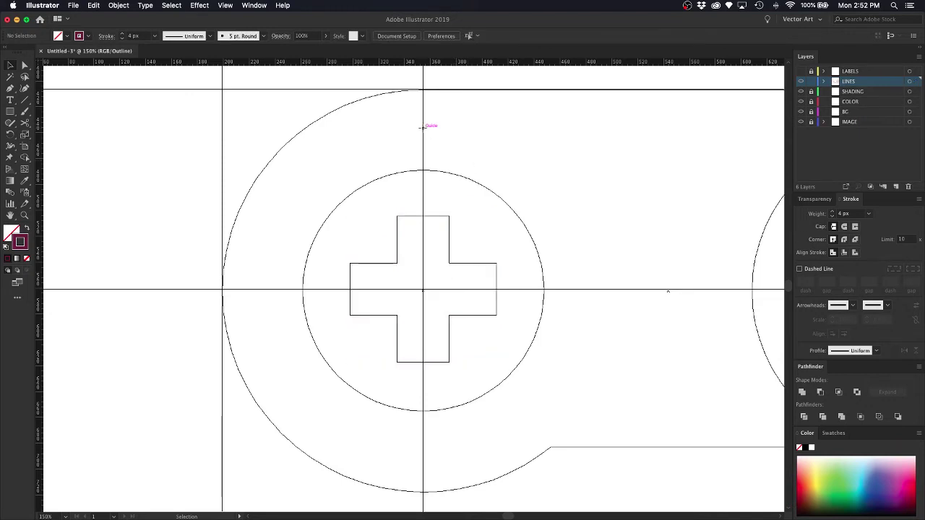
pyautogui.press('Delete')
pyautogui.press('super+y')
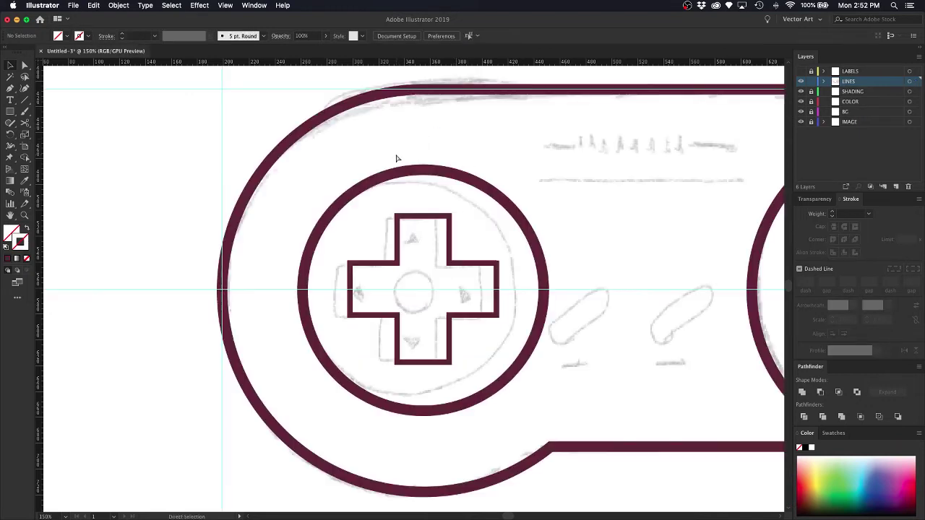
pyautogui.click(142, 292)
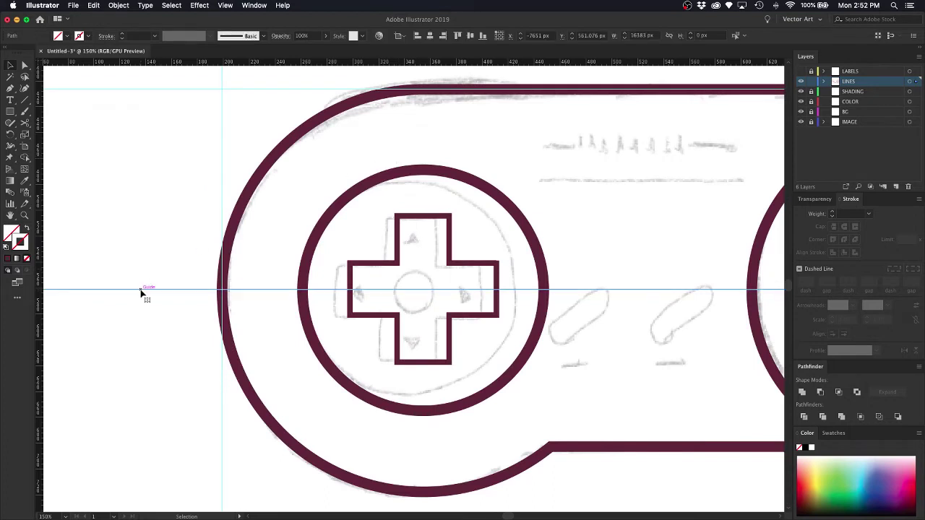
pyautogui.press('Delete')
# Round the eight outer corners of the D-pad cross with a 5 px radius, leaving the inner corners sharp, and deselect it.
pyautogui.click(449, 229)
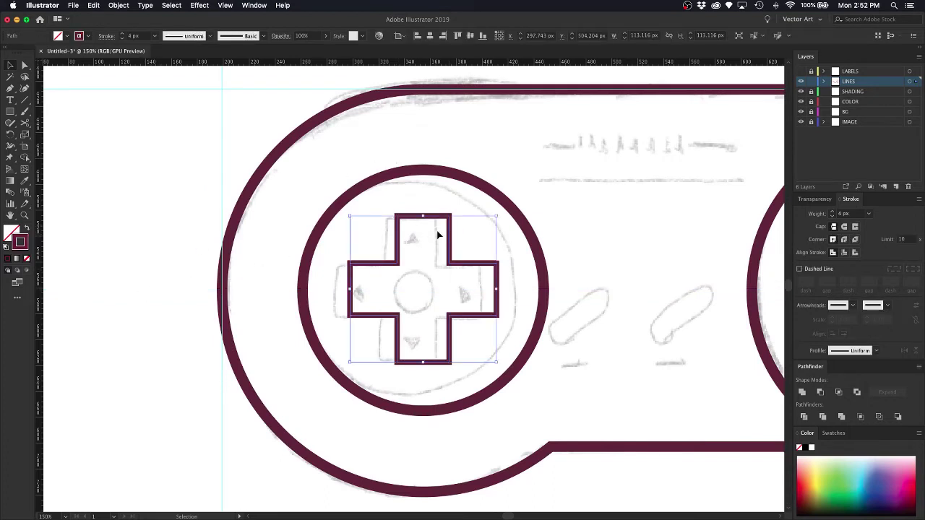
pyautogui.press('a')
pyautogui.moveTo(385, 205); pyautogui.dragTo(487, 320)
pyautogui.moveTo(459, 375); pyautogui.dragTo(383, 355)
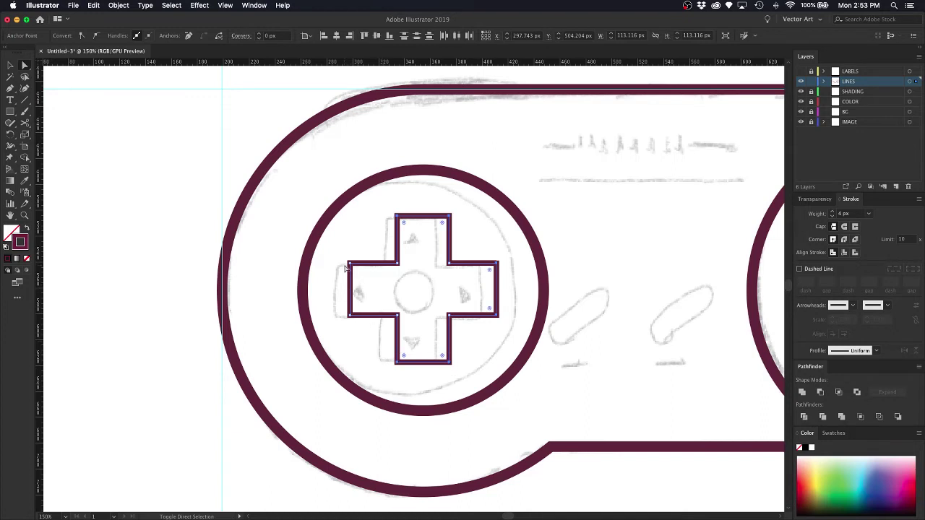
pyautogui.moveTo(344, 257); pyautogui.dragTo(355, 327)
pyautogui.click(273, 34)
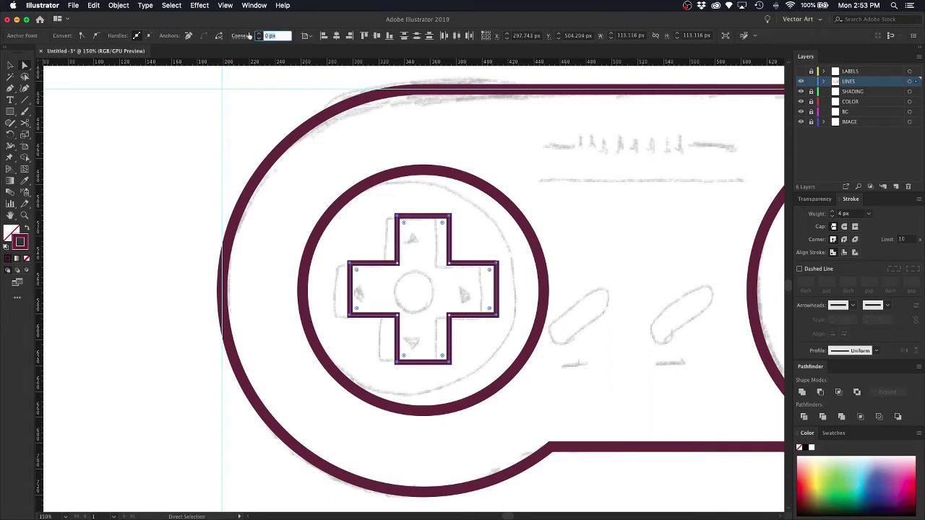
pyautogui.moveTo(249, 36); pyautogui.dragTo(263, 35)
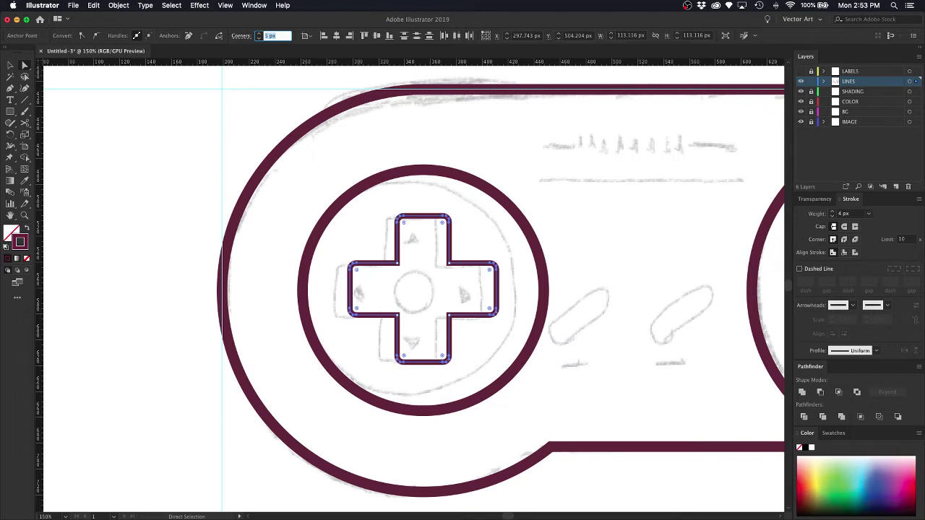
pyautogui.press('Return')
pyautogui.click(565, 147)
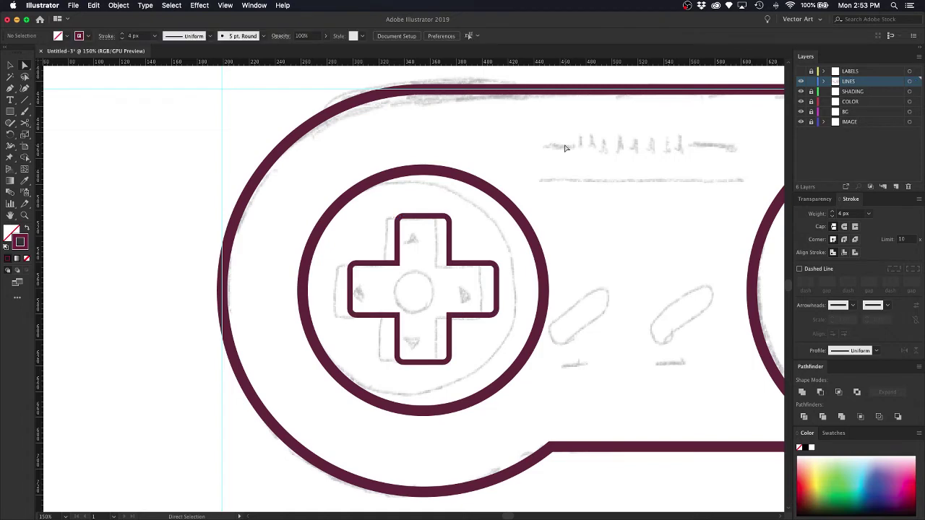
# Hide the IMAGE layer to check the whole controller line art without the sketch.
pyautogui.press('super+minus')
pyautogui.press('super+minus')
pyautogui.press('super+minus')
pyautogui.press('super+equal')
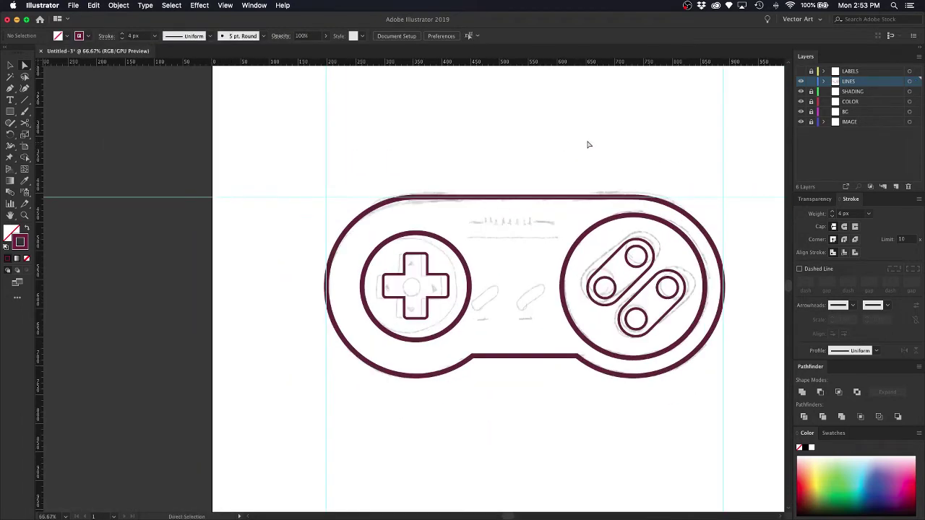
pyautogui.click(801, 121)
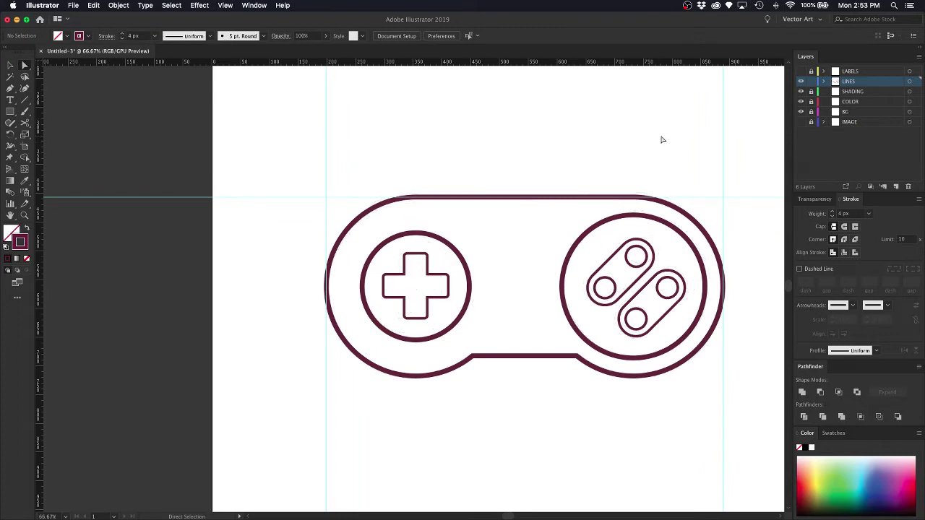
pyautogui.hscroll(1, 662, 140)
pyautogui.hscroll(5, 662, 140)
# Set the D-pad cross's stroke weight to 8 px and deselect it.
pyautogui.press('v')
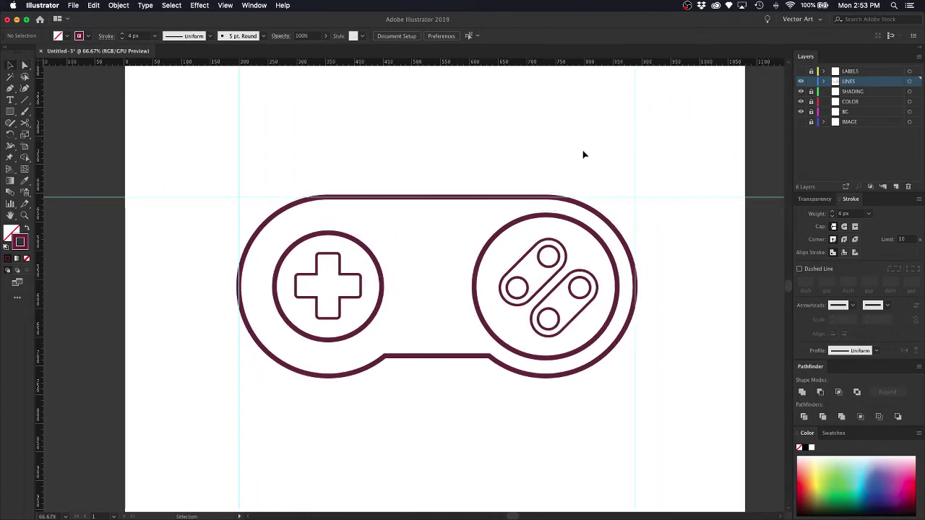
pyautogui.click(355, 279)
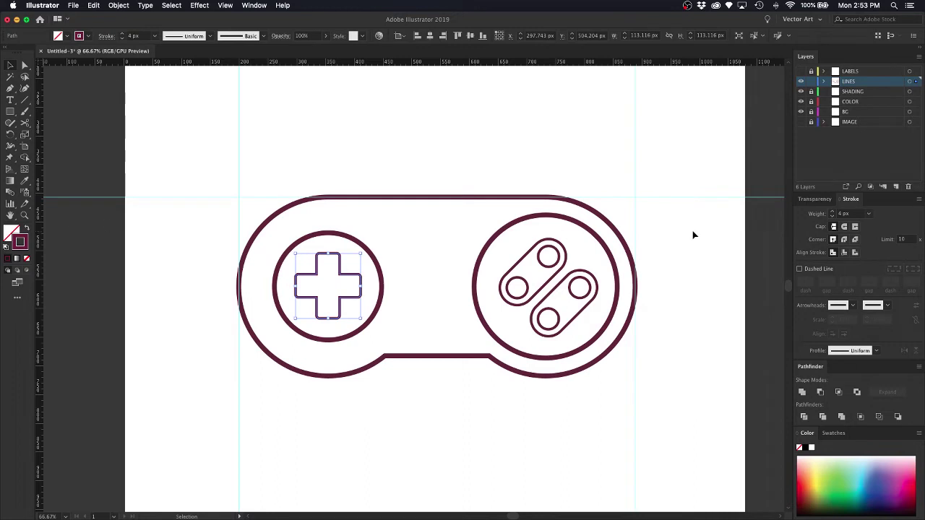
pyautogui.click(831, 212)
pyautogui.click(832, 212)
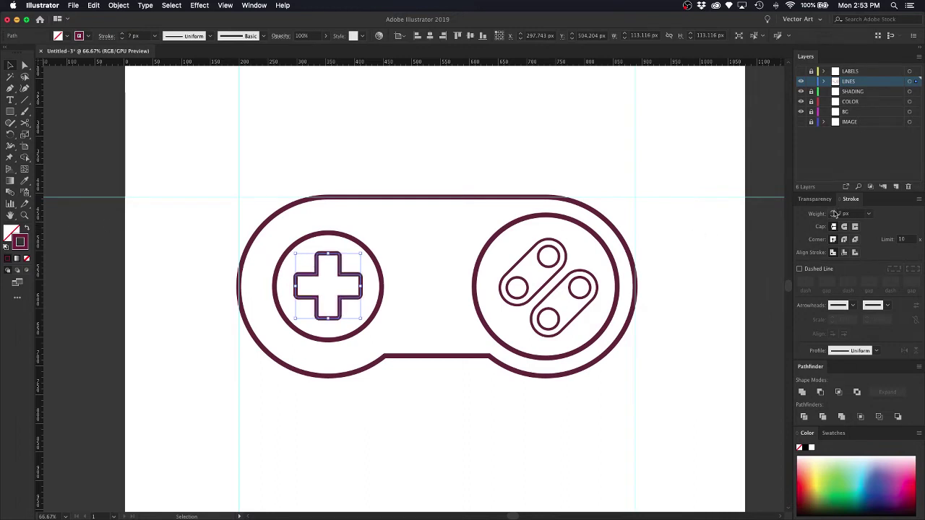
pyautogui.click(832, 212)
pyautogui.click(832, 212)
pyautogui.click(597, 154)
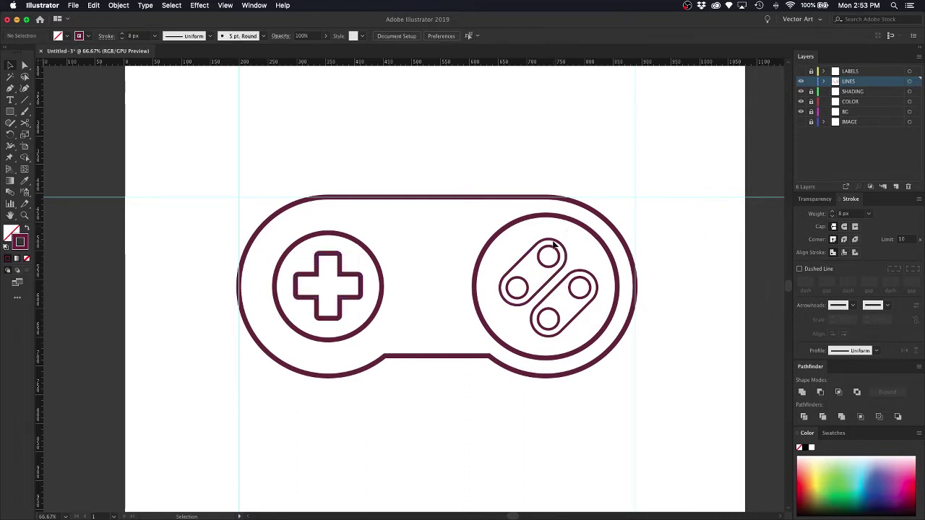
# Set the stroke weight of both diagonal button capsule outlines to 8 px, leaving out their inner circles, and deselect them.
pyautogui.click(556, 246)
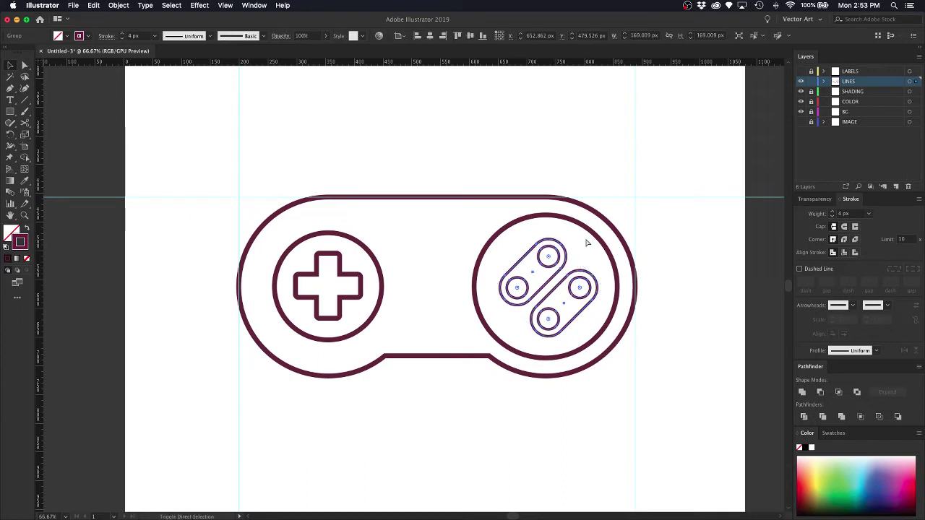
pyautogui.click(586, 175)
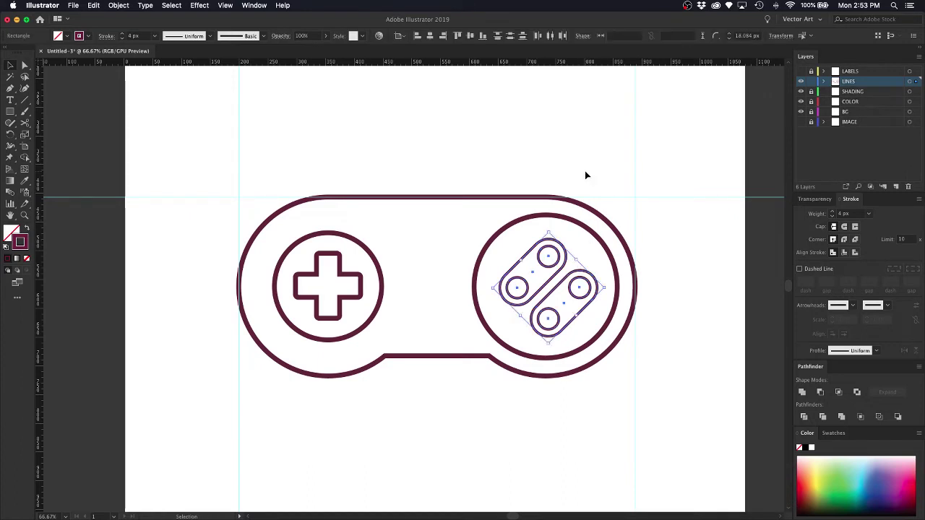
pyautogui.click(556, 248)
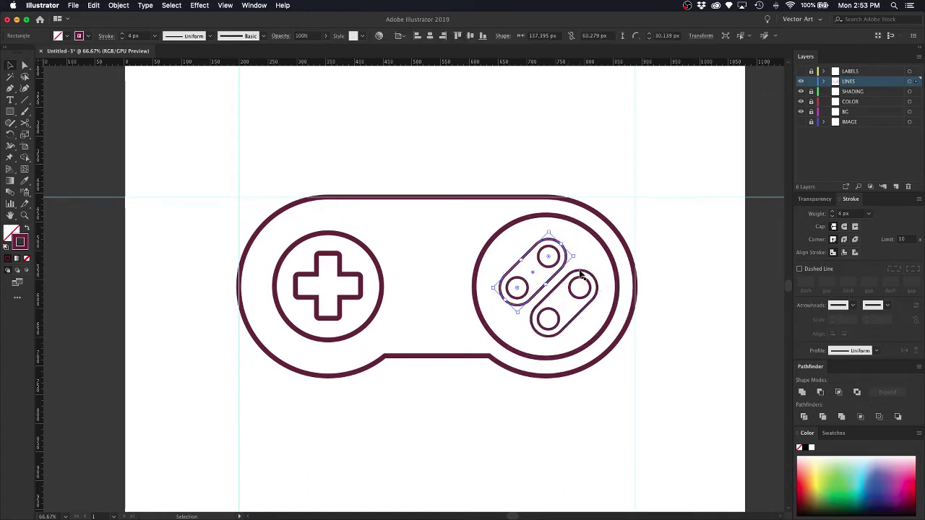
pyautogui.click(833, 212)
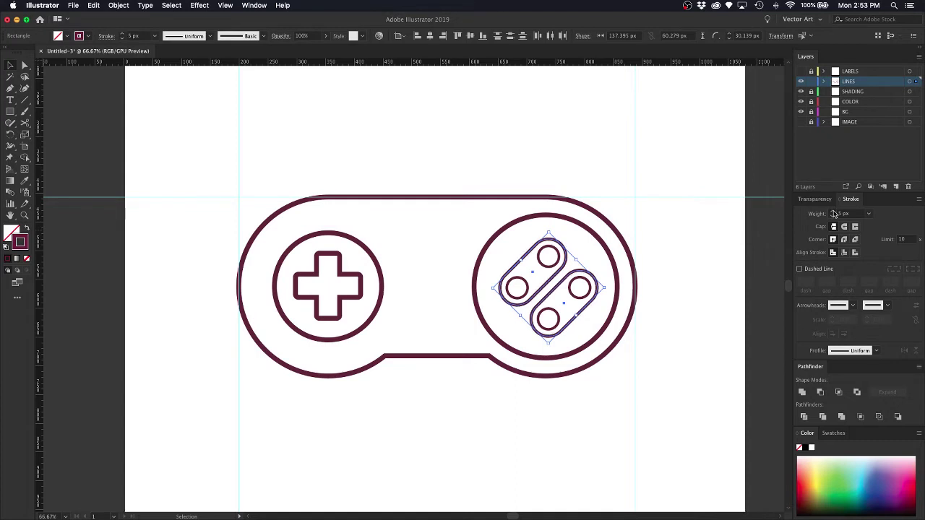
pyautogui.click(833, 212)
pyautogui.click(833, 213)
pyautogui.click(833, 213)
pyautogui.click(558, 137)
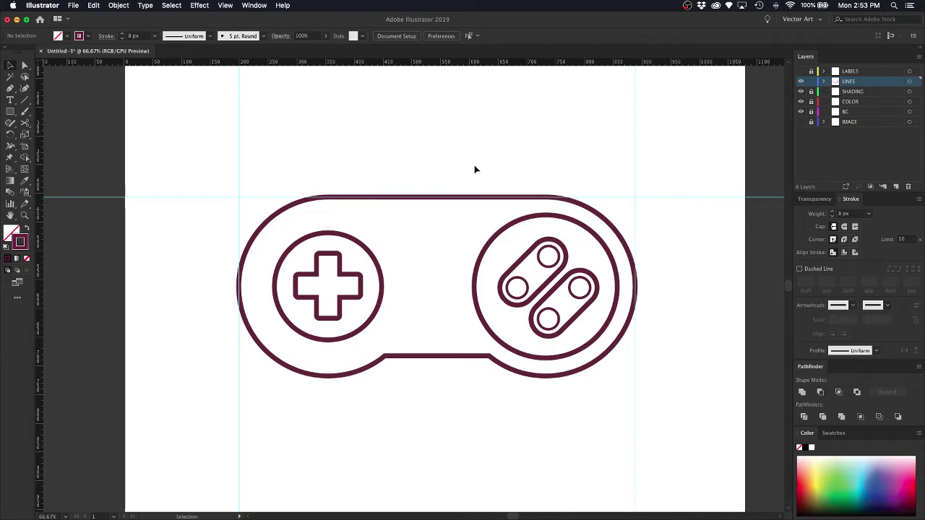
# Show the IMAGE layer again so the sketched D-pad arrows can be traced.
pyautogui.hscroll(-5, 477, 167)
pyautogui.hscroll(2, 491, 168)
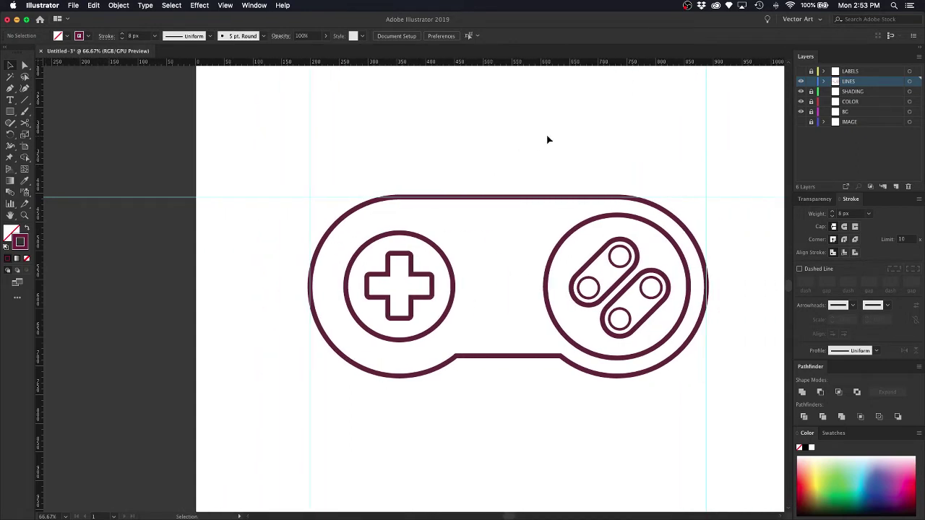
pyautogui.press('super+equal')
pyautogui.press('super+equal')
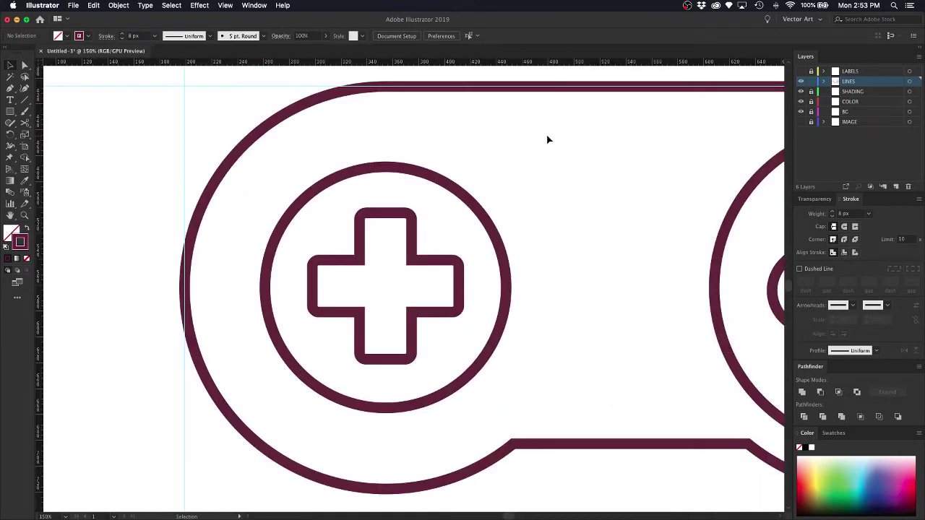
pyautogui.click(801, 121)
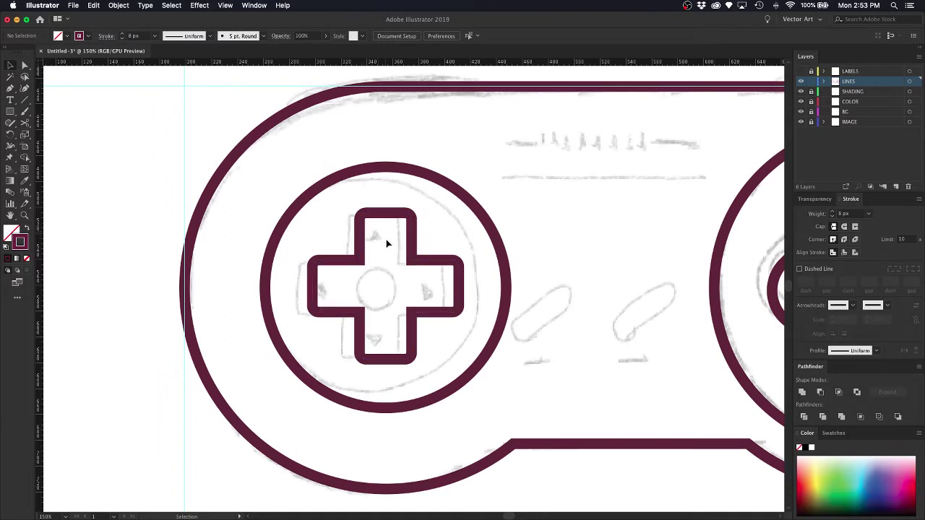
# Draw a square about 9.4 px wide in the upper arm of the D-pad cross, with burgundy fill and no stroke.
pyautogui.press('super+equal')
pyautogui.press('super+equal')
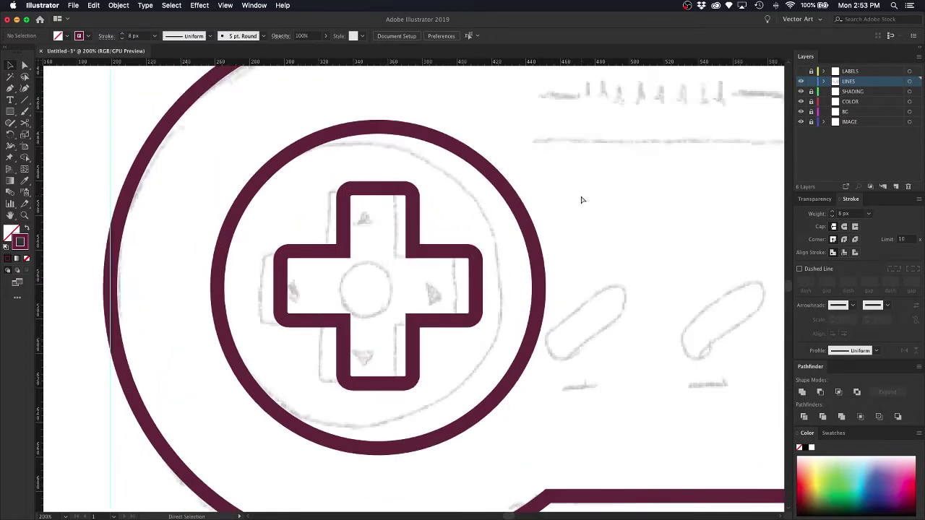
pyautogui.moveTo(520, 182); pyautogui.dragTo(584, 210)
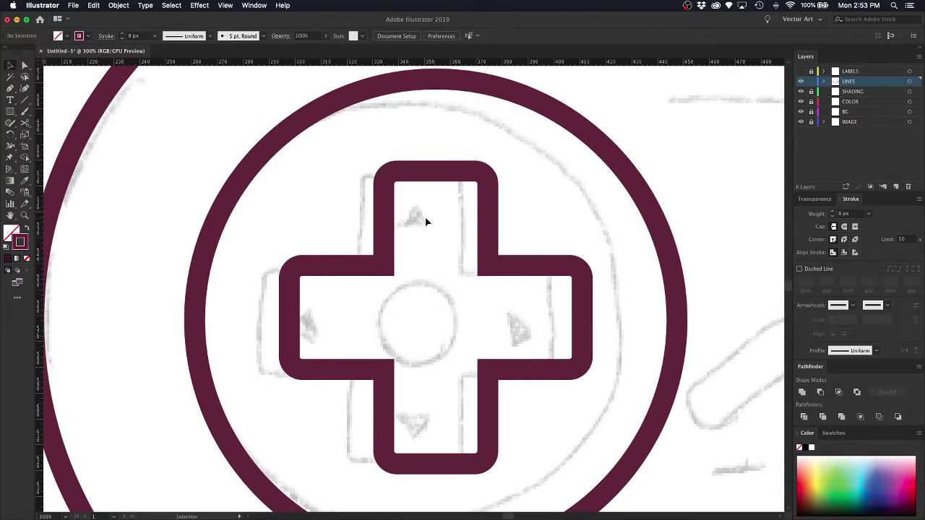
pyautogui.press('m')
pyautogui.moveTo(415, 199); pyautogui.dragTo(439, 224)
pyautogui.press('v')
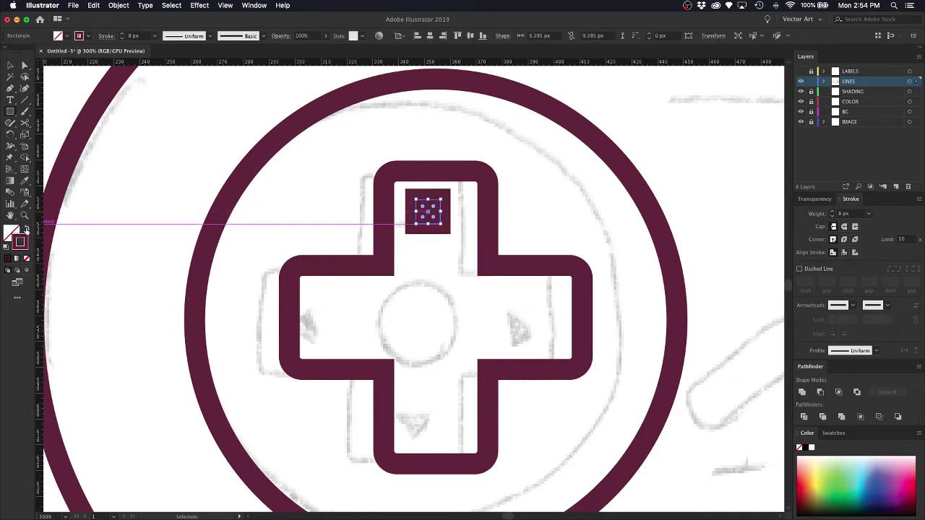
pyautogui.click(26, 228)
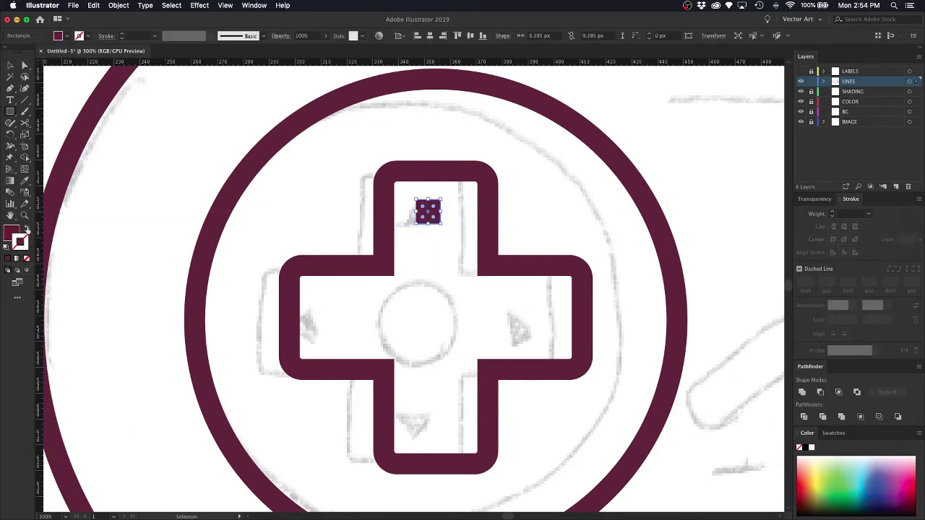
# Move the small square about 3 px straight right so it is horizontally centred in the D-pad's upper arm.
pyautogui.press('m')
pyautogui.press('v')
pyautogui.press('super+shift+a')
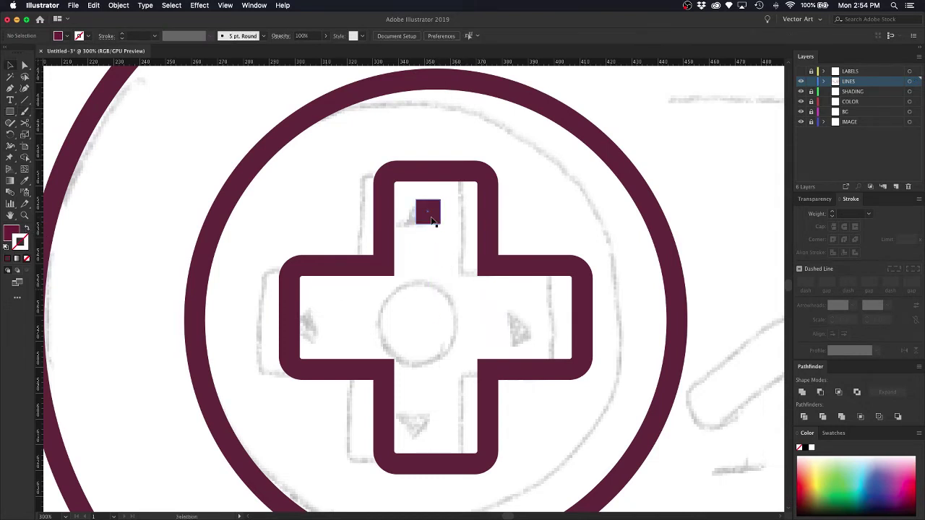
pyautogui.moveTo(431, 213); pyautogui.dragTo(441, 216)
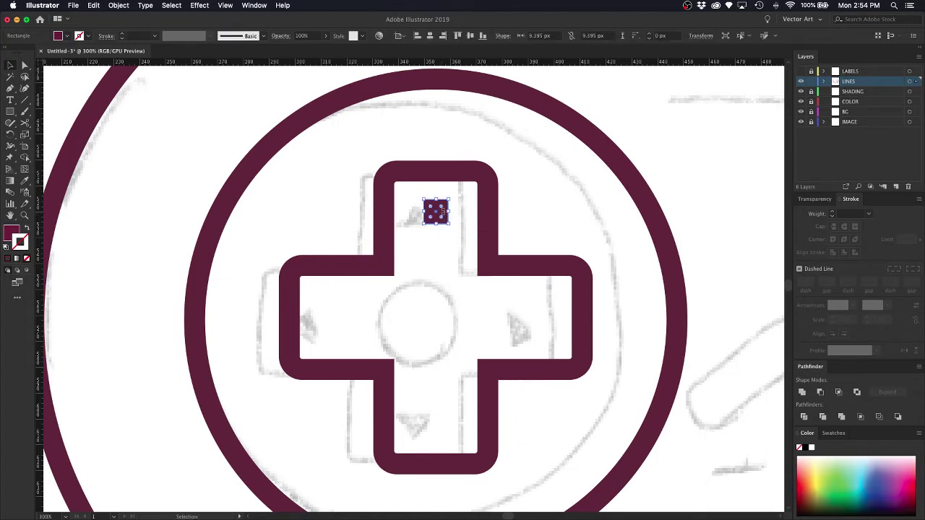
pyautogui.click(464, 211)
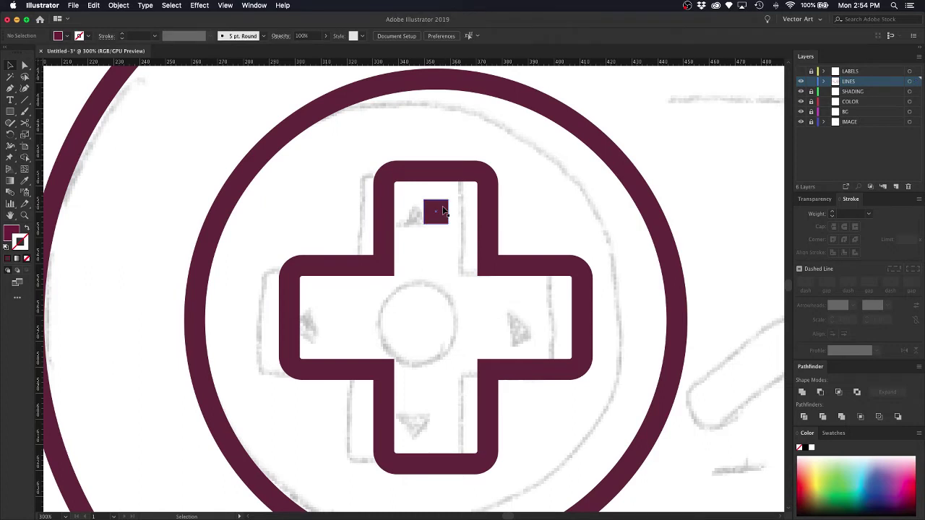
pyautogui.moveTo(443, 211); pyautogui.dragTo(448, 422)
pyautogui.press('BackSpace')
# Delete the lower-right corner anchor point of the small square to turn it into a triangle.
pyautogui.click(436, 209)
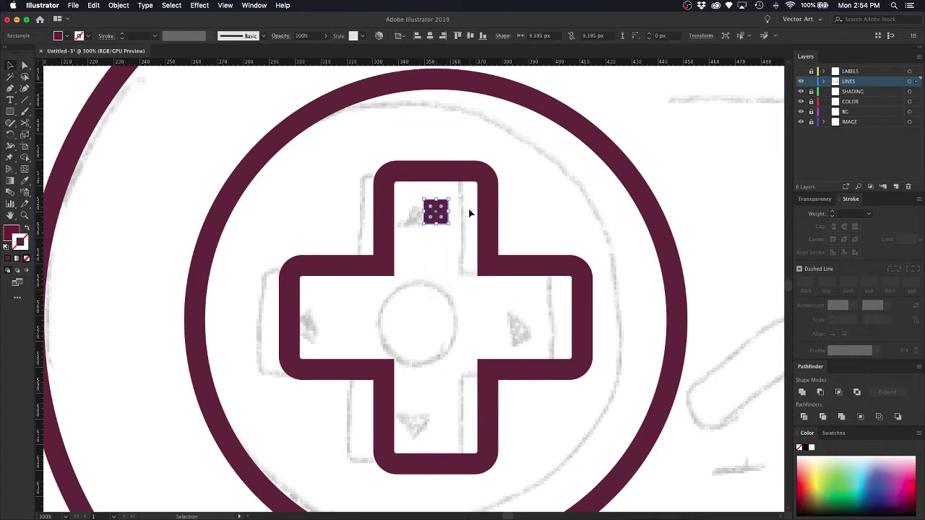
pyautogui.click(11, 88)
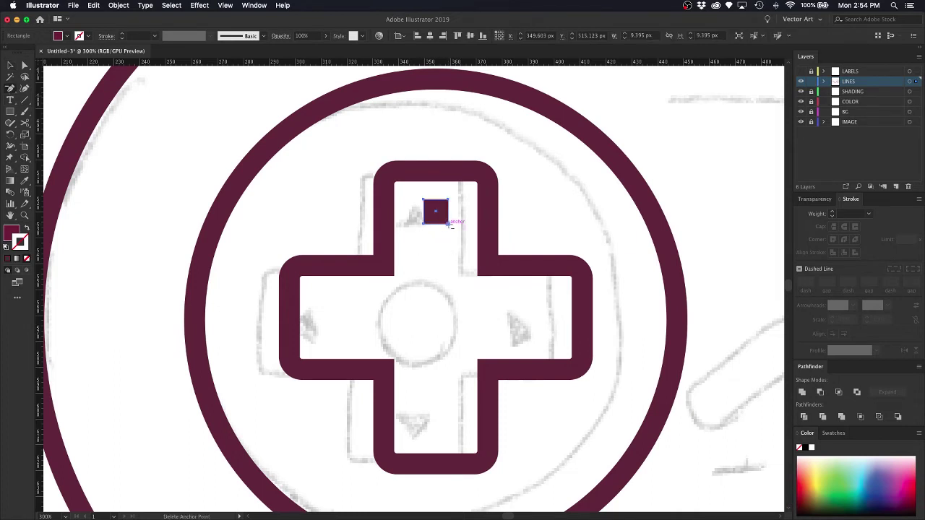
pyautogui.click(448, 224)
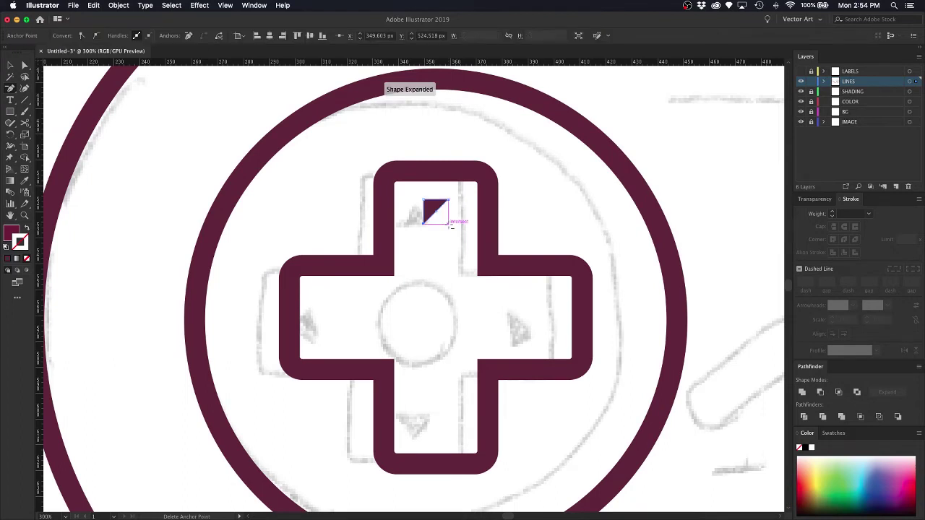
# Rotate the small triangle in the D-pad's upper arm by 45° so that it points straight up.
pyautogui.press('v')
pyautogui.click(461, 203)
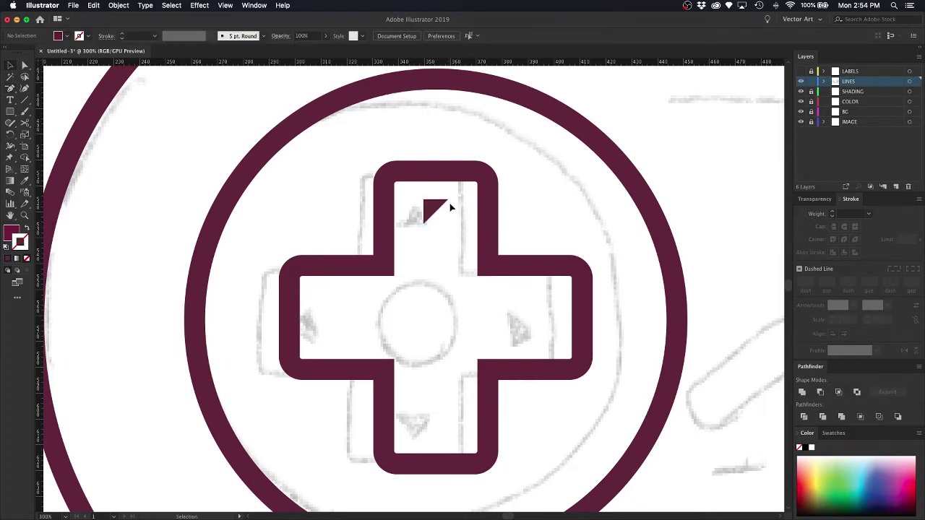
pyautogui.click(431, 206)
pyautogui.press('super+equal')
pyautogui.press('super+equal')
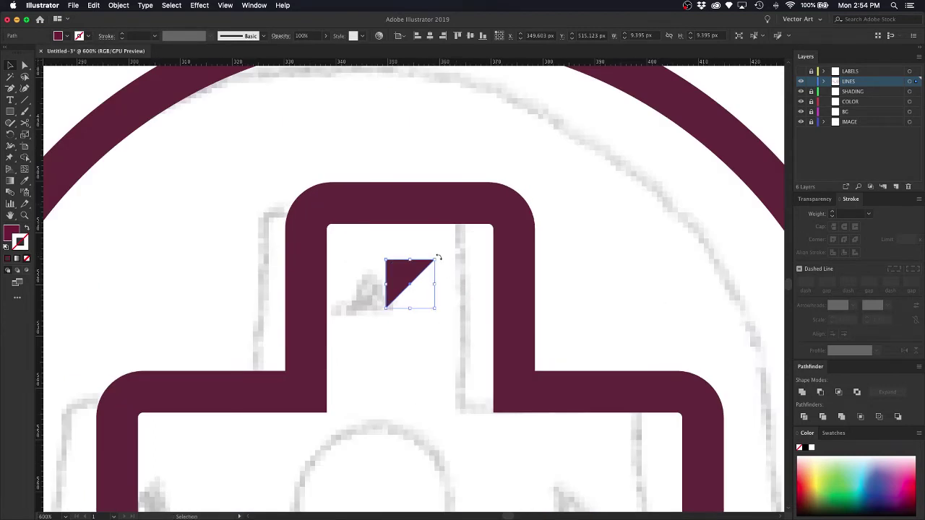
pyautogui.moveTo(437, 256); pyautogui.dragTo(446, 291)
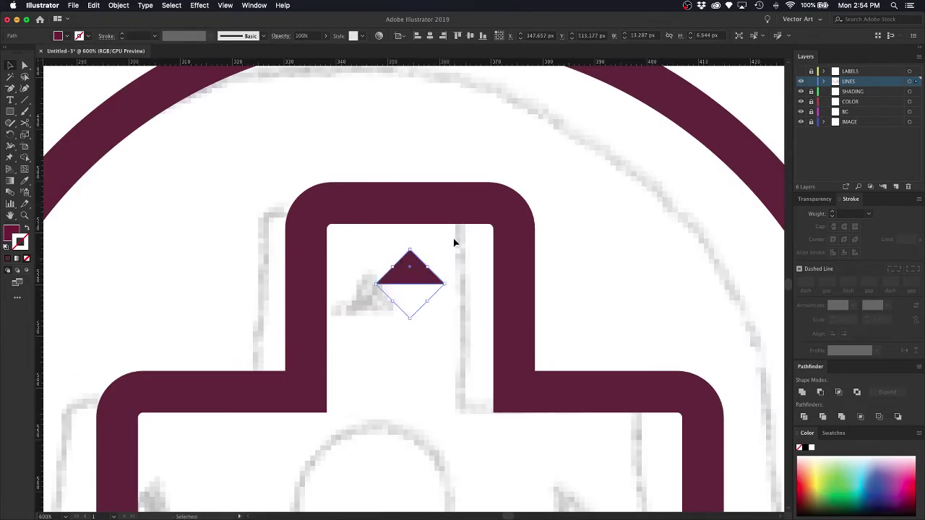
pyautogui.click(455, 243)
# Nudge the upward triangle 4 px lower within the D-pad's upper arm.
pyautogui.press('super+minus')
pyautogui.press('super+minus')
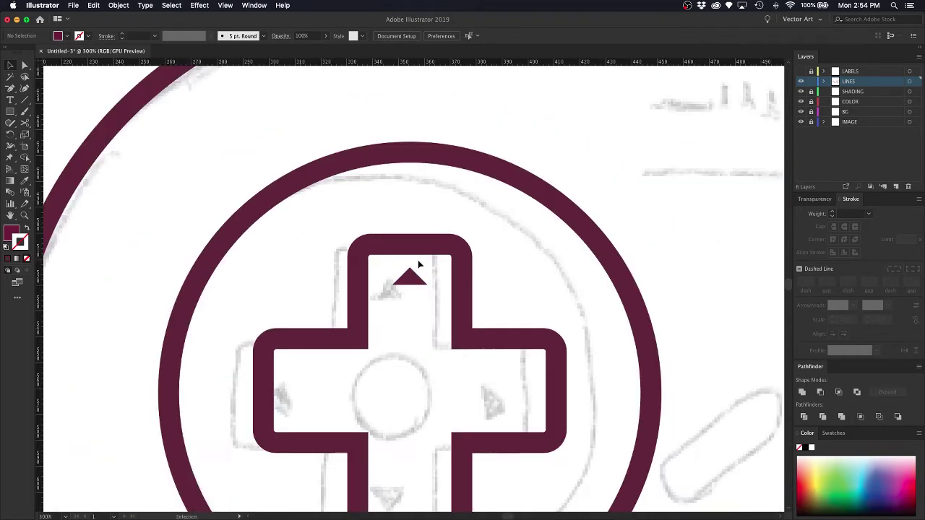
pyautogui.click(413, 276)
pyautogui.press('Down')
pyautogui.press('Down')
pyautogui.press('Down')
pyautogui.press('Down')
pyautogui.press('Down')
pyautogui.press('Down')
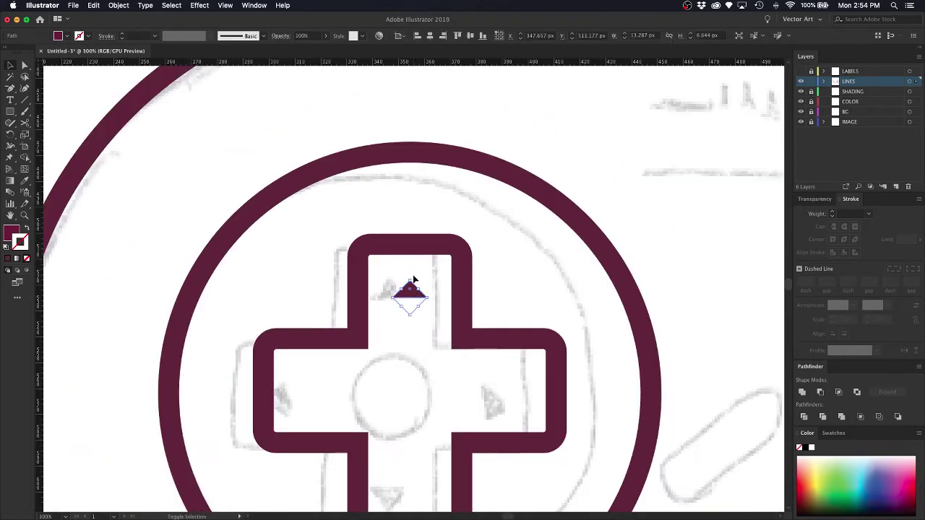
pyautogui.press('Up')
pyautogui.press('Up')
pyautogui.press('super+plus')
pyautogui.press('super+plus')
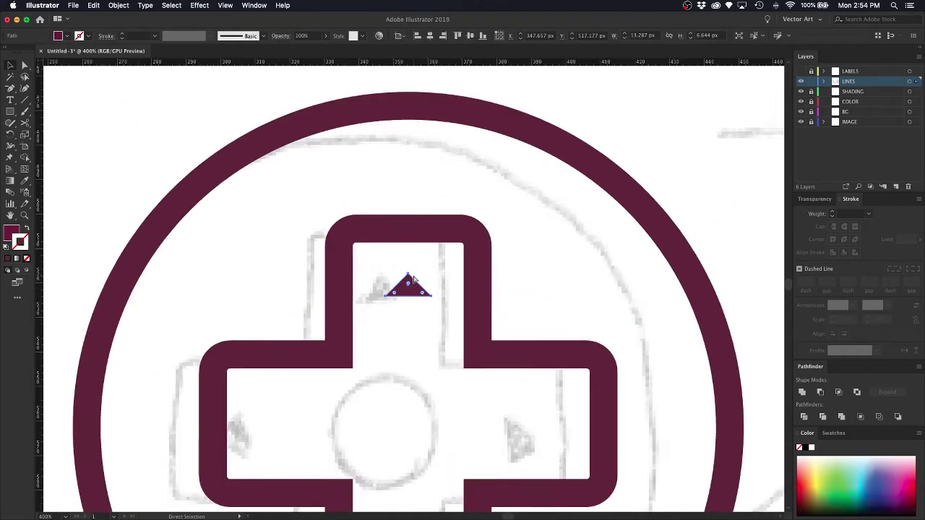
pyautogui.click(441, 260)
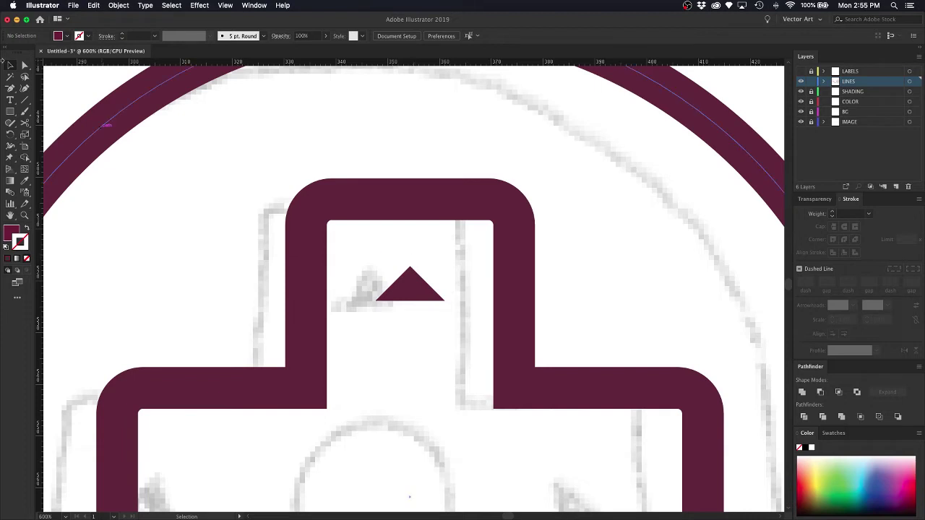
# Raise only the triangle's top anchor point by 3 px to make the upward arrow taller.
pyautogui.press('a')
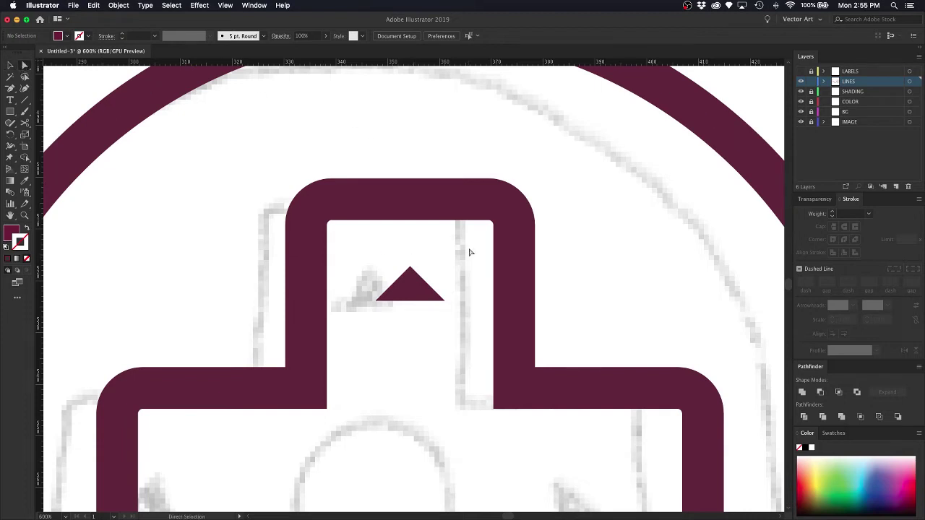
pyautogui.click(409, 268)
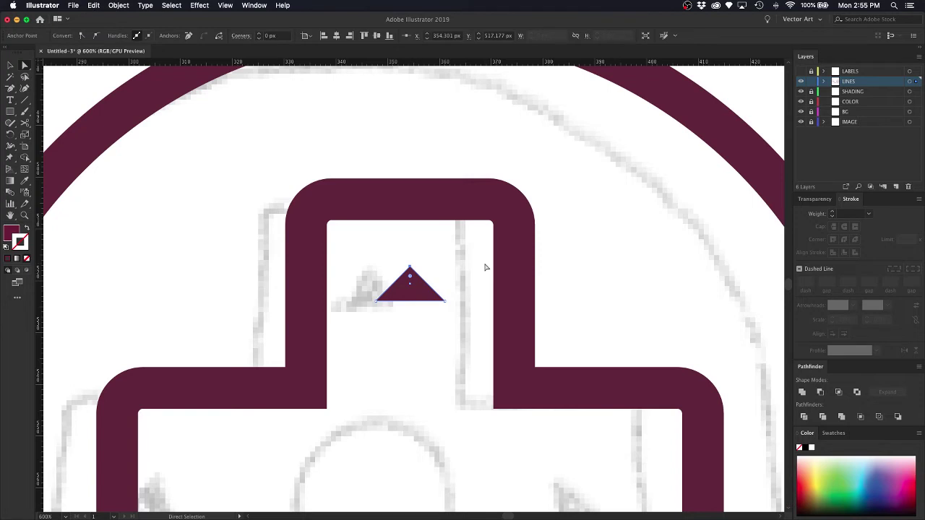
pyautogui.press('Up')
pyautogui.press('Up')
pyautogui.press('Up')
pyautogui.press('Up')
pyautogui.press('v')
pyautogui.click(486, 268)
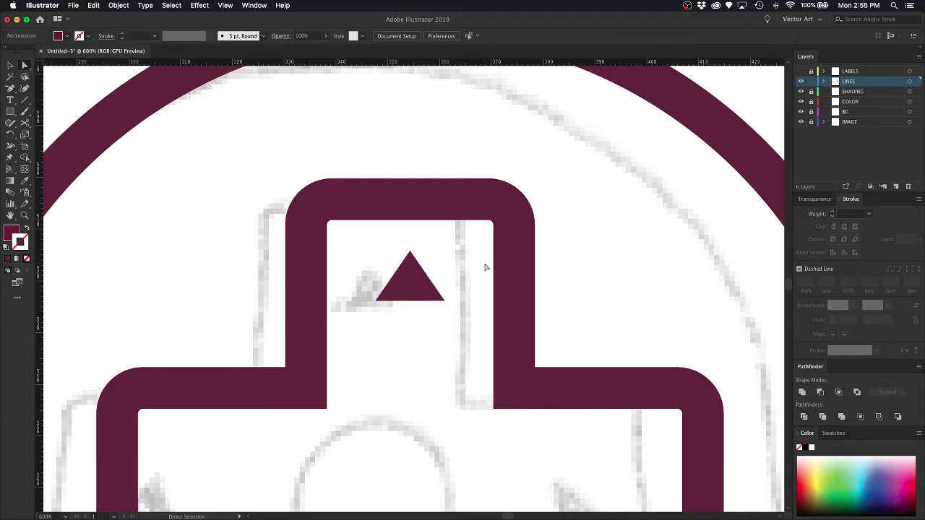
# Examine the upward arrow's proportions within the D-pad cross and the surrounding controller outline.
pyautogui.press('super+minus')
pyautogui.press('super+minus')
pyautogui.press('super+minus')
pyautogui.press('super+equal')
pyautogui.press('super+equal')
pyautogui.press('super+minus')
pyautogui.press('super+minus')
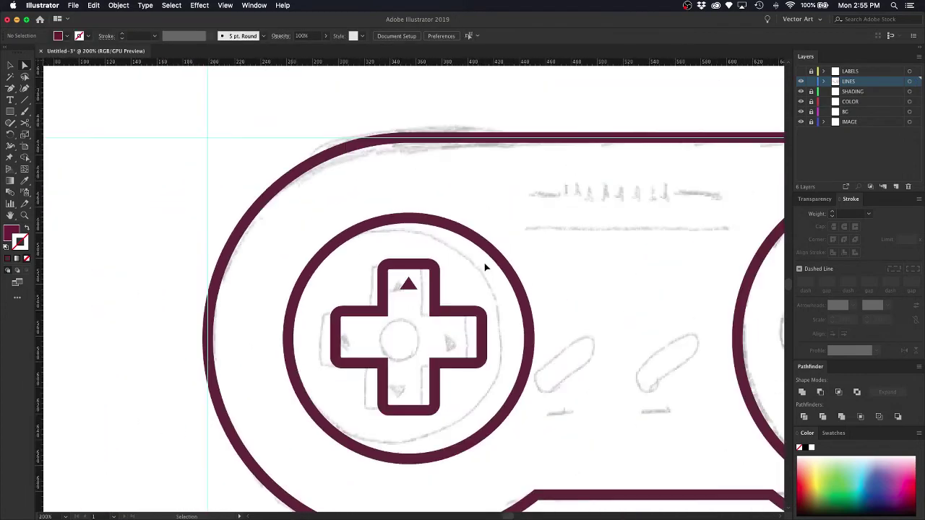
pyautogui.press('super+equal')
pyautogui.press('super+equal')
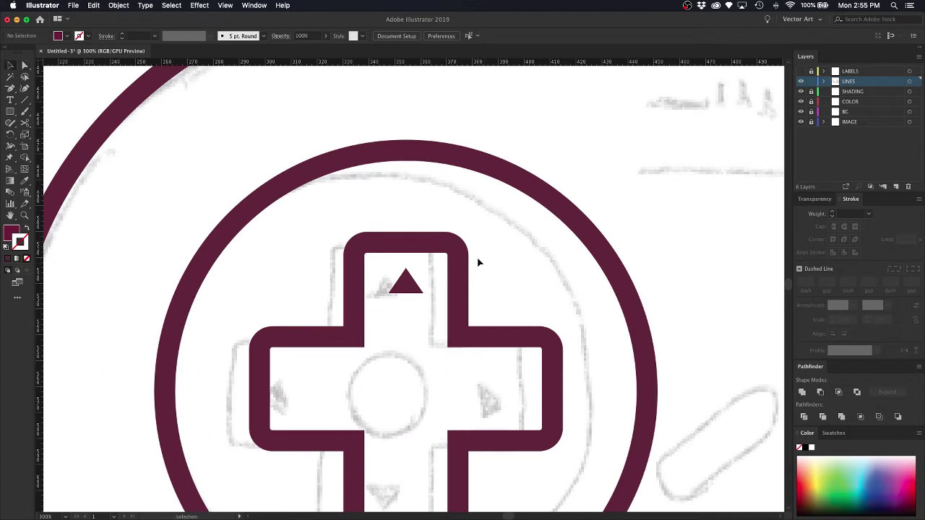
pyautogui.press('super+minus')
pyautogui.press('super+minus')
pyautogui.press('super+equal')
pyautogui.press('super+equal')
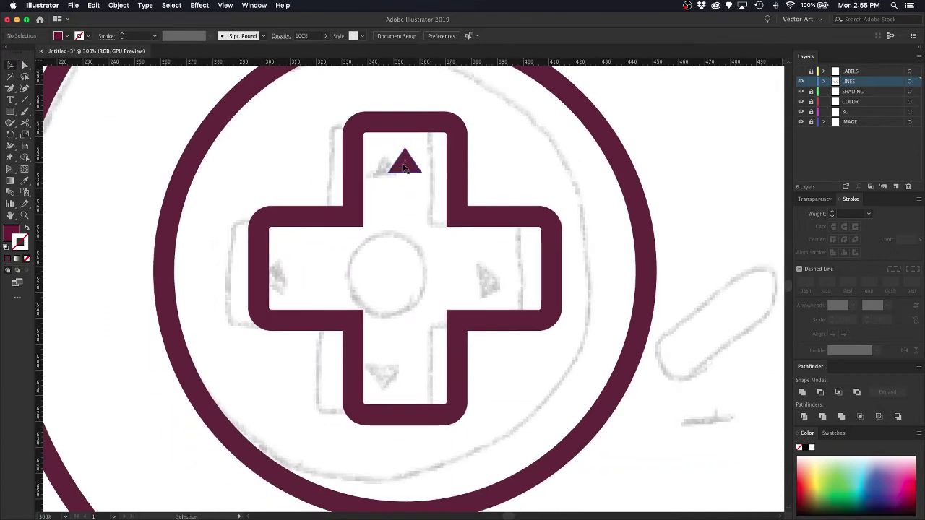
# Copy the triangle straight down into the D-pad's lower arm, rotated 180° with its tip on the arm's outline path.
pyautogui.keyDown('alt'); pyautogui.moveTo(403, 164); pyautogui.dragTo(408, 376); pyautogui.keyUp('alt')
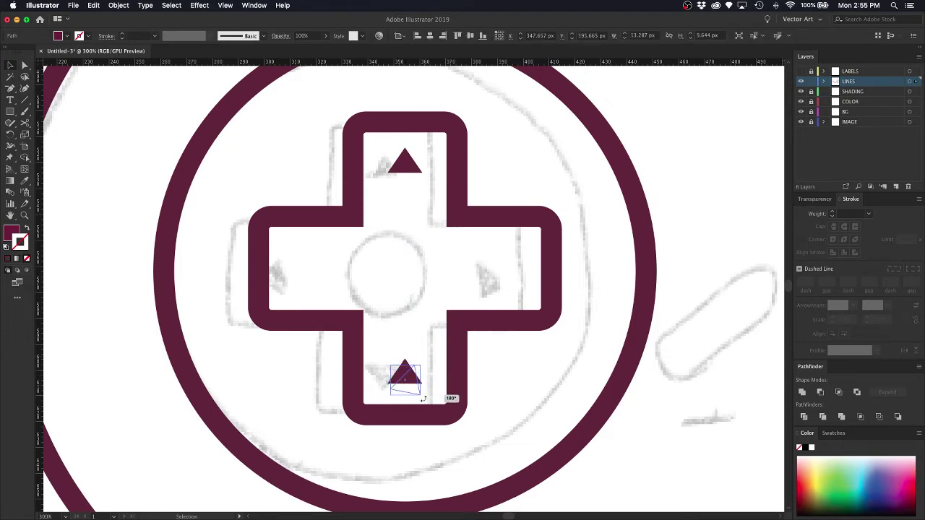
pyautogui.moveTo(427, 402); pyautogui.dragTo(419, 344)
pyautogui.click(410, 372)
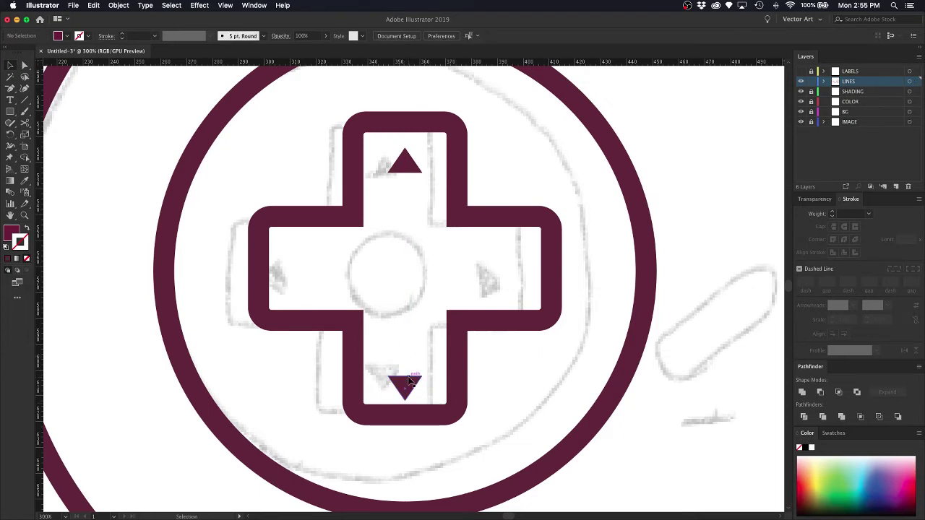
pyautogui.click(410, 373)
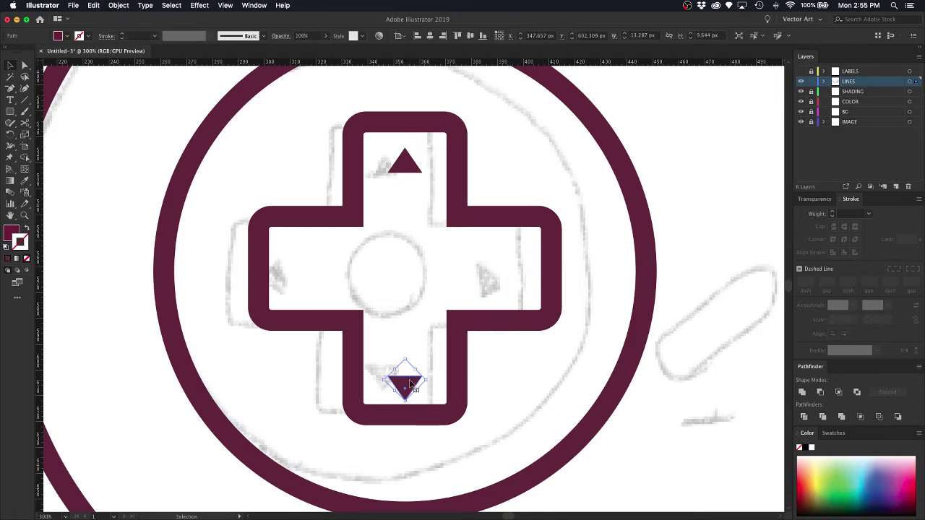
pyautogui.keyDown('shift'); pyautogui.moveTo(410, 379); pyautogui.dragTo(409, 396); pyautogui.keyUp('shift')
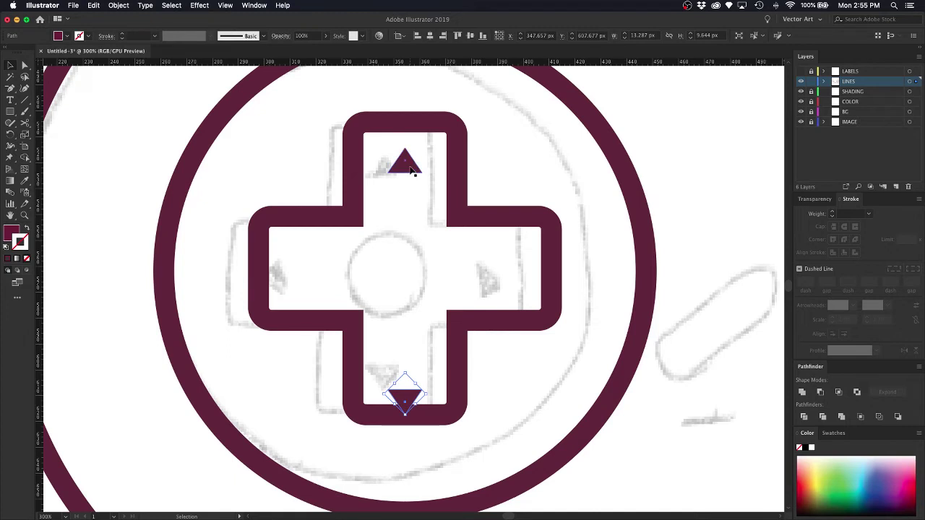
# Align the upper triangle's tip with the top outline path of the cross, and move the triangle 10 px down from there.
pyautogui.keyDown('shift'); pyautogui.moveTo(411, 170); pyautogui.dragTo(409, 140); pyautogui.keyUp('shift')
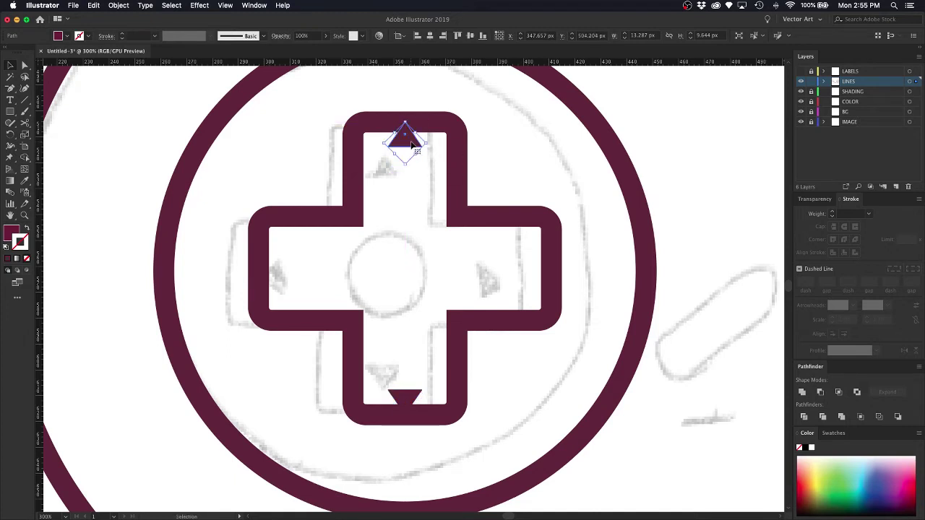
pyautogui.press('Down')
pyautogui.press('Down')
pyautogui.press('Down')
pyautogui.press('Down')
pyautogui.press('Down')
pyautogui.press('Down')
pyautogui.press('Down')
pyautogui.press('Down')
pyautogui.press('Down')
pyautogui.press('Down')
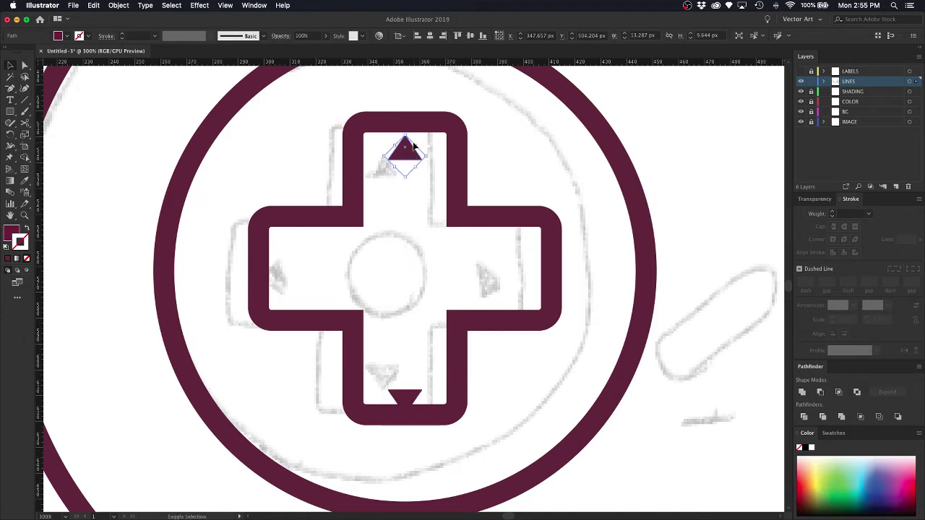
# Move the lower triangle 10 px up from the cross's bottom outline path to match the upper arrow's inset.
pyautogui.click(408, 398)
pyautogui.press('Up')
pyautogui.press('Up')
pyautogui.press('Up')
pyautogui.press('Up')
pyautogui.press('Up')
pyautogui.press('Up')
pyautogui.press('Up')
pyautogui.press('Up')
pyautogui.press('Up')
pyautogui.press('Up')
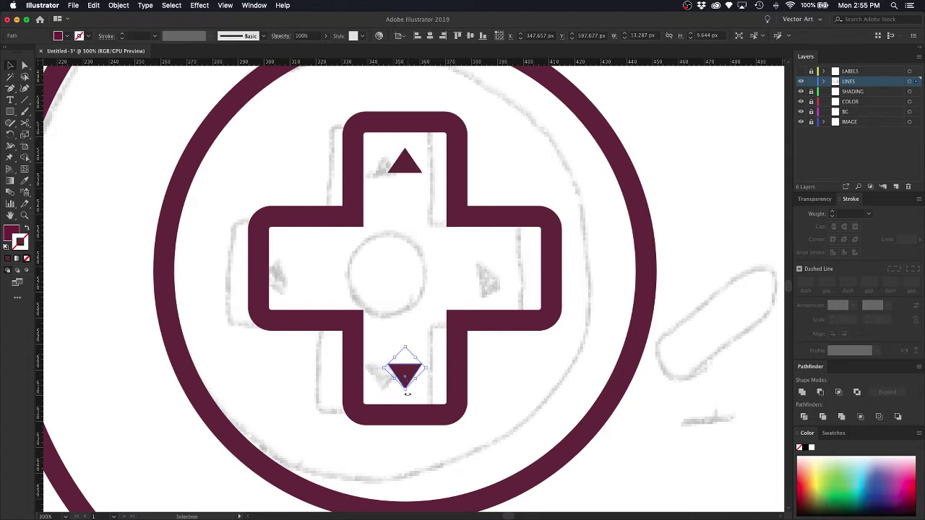
pyautogui.click(424, 231)
# Copy the upper and lower triangles together, rotated 90°, to place outward-pointing arrows in the D-pad's left and right arms.
pyautogui.click(414, 168)
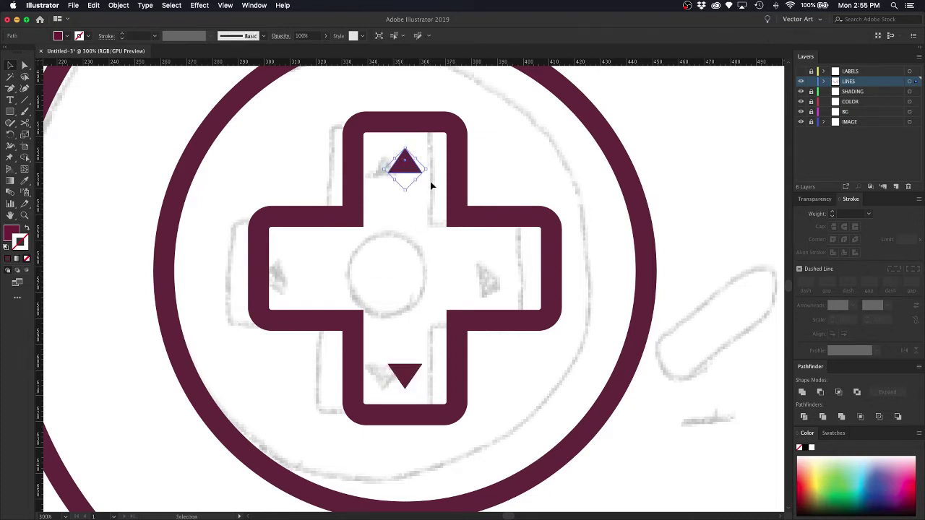
pyautogui.keyDown('shift'); pyautogui.click(406, 372); pyautogui.keyUp('shift')
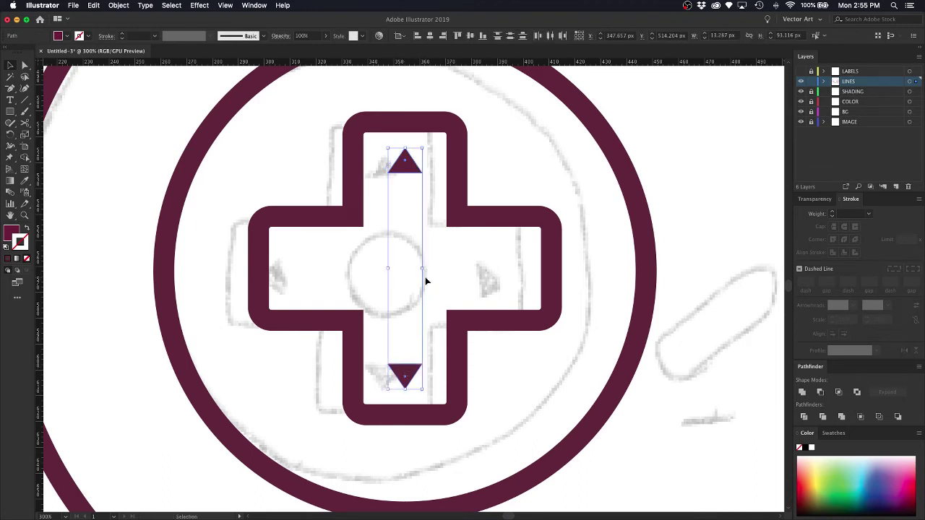
pyautogui.press('a')
pyautogui.press('v')
pyautogui.press('a')
pyautogui.press('v')
pyautogui.moveTo(426, 147); pyautogui.dragTo(523, 278)
pyautogui.click(505, 149)
pyautogui.press('super+1')
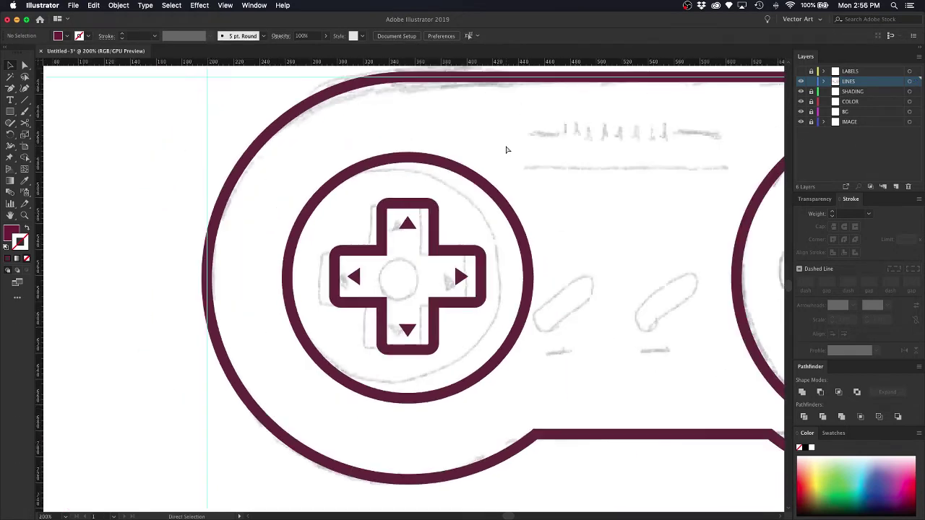
# Try giving all four D-pad triangles the small button circle's appearance, with no fill and a 4 px burgundy stroke.
pyautogui.press('super+equal')
pyautogui.press('super+equal')
pyautogui.press('super+equal')
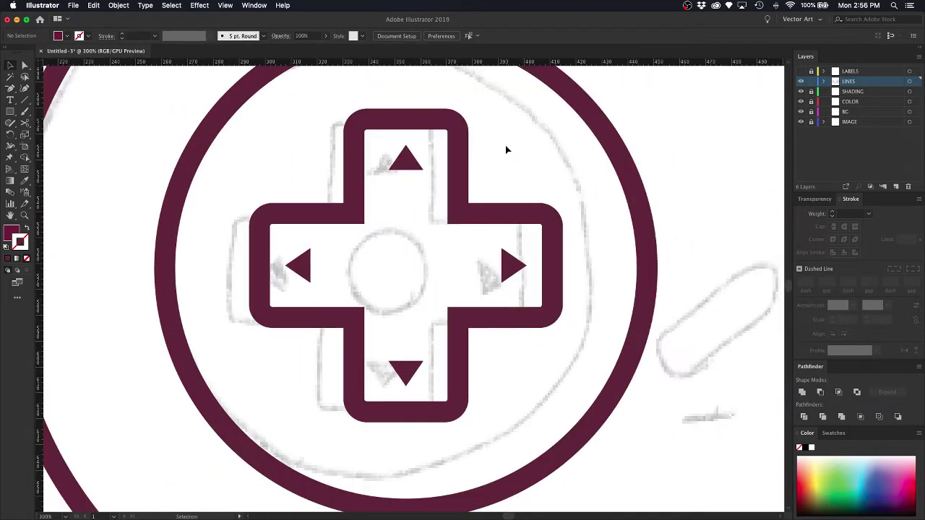
pyautogui.click(411, 169)
pyautogui.keyDown('shift'); pyautogui.click(300, 262); pyautogui.keyUp('shift')
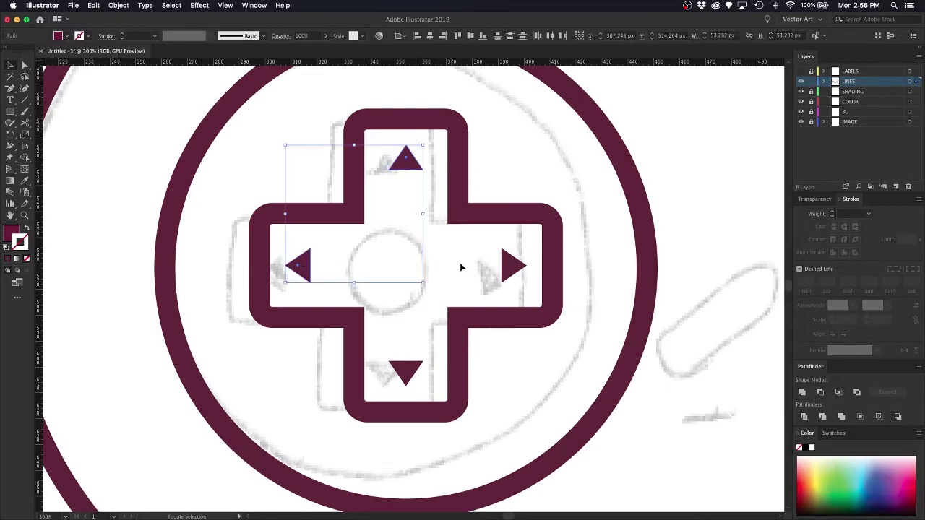
pyautogui.keyDown('shift'); pyautogui.click(515, 267); pyautogui.keyUp('shift')
pyautogui.keyDown('shift'); pyautogui.click(408, 368); pyautogui.keyUp('shift')
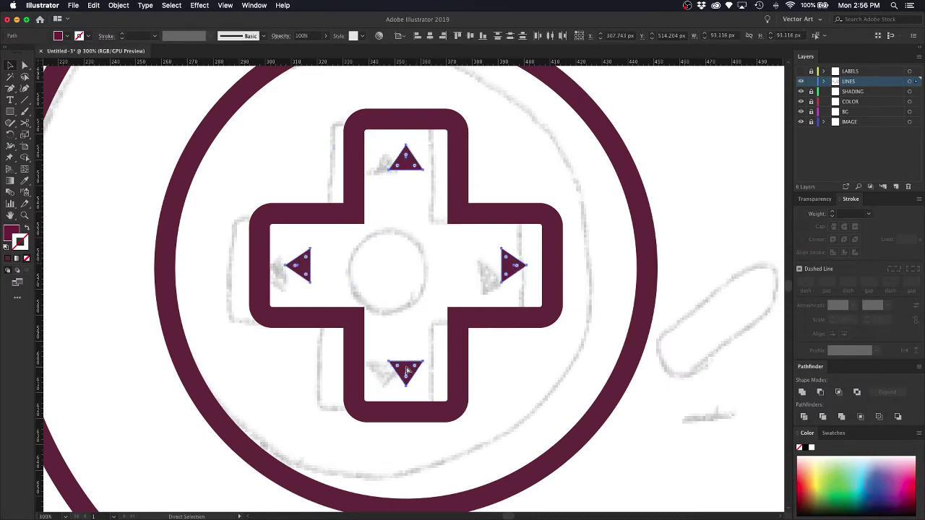
pyautogui.press('super+minus')
pyautogui.press('super+minus')
pyautogui.hscroll(5, 433, 303)
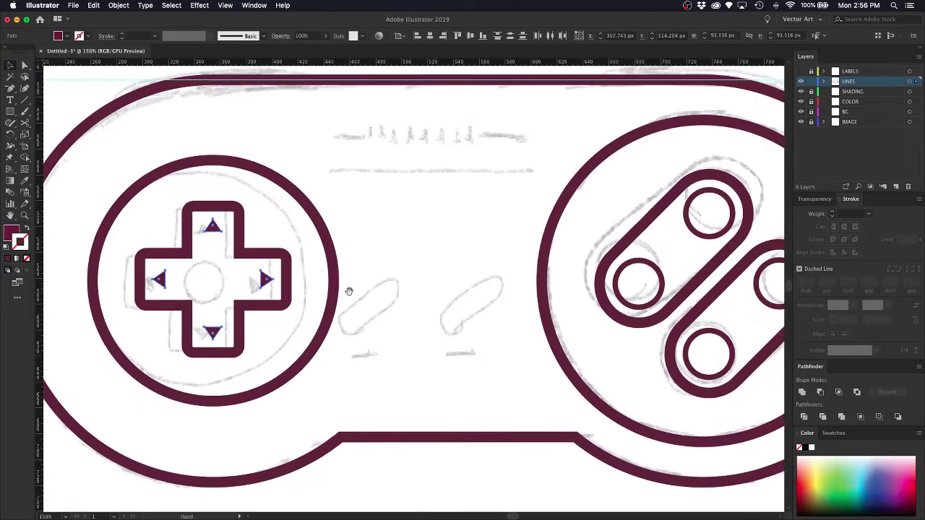
pyautogui.click(349, 294)
pyautogui.click(25, 183)
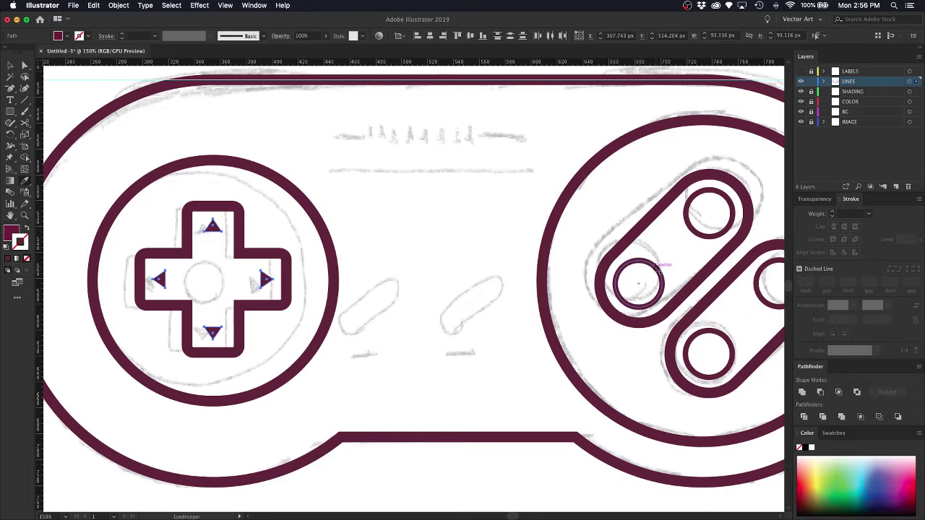
pyautogui.click(655, 267)
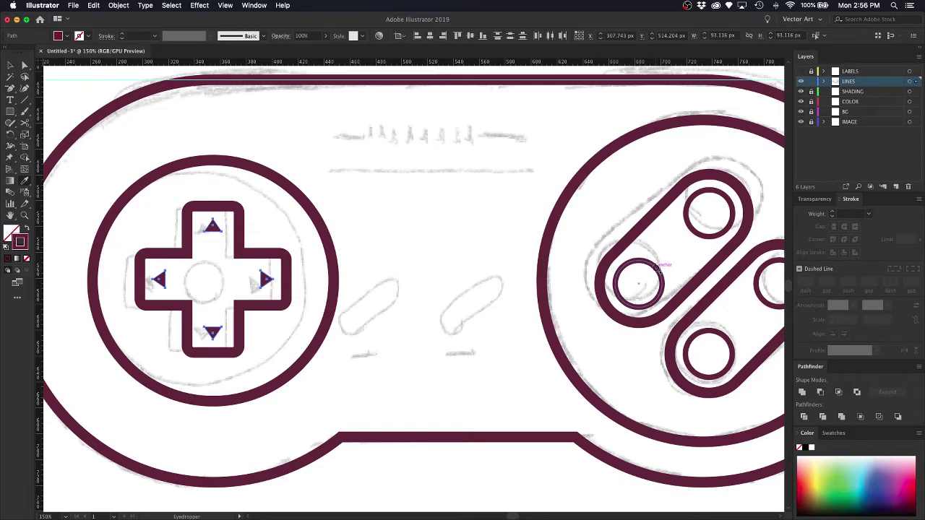
pyautogui.press('v')
pyautogui.click(412, 195)
pyautogui.hscroll(-3, 410, 198)
pyautogui.hscroll(-2, 410, 197)
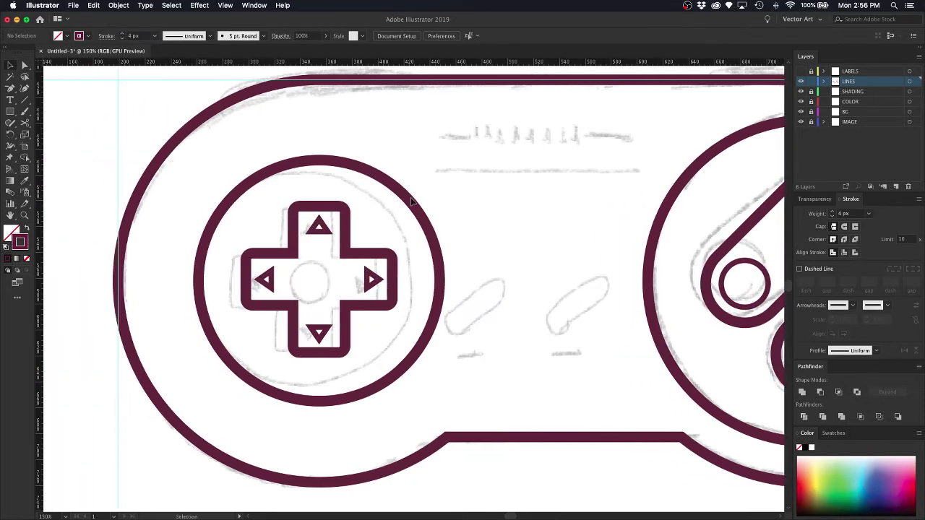
# Temporarily hide the IMAGE layer to examine the line art of the whole controller on the artboard.
pyautogui.click(801, 122)
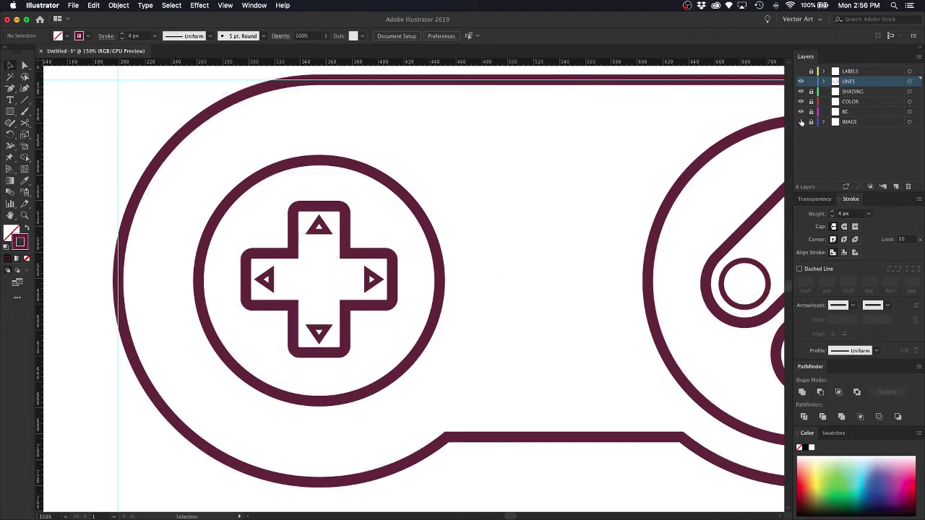
pyautogui.press('super+0')
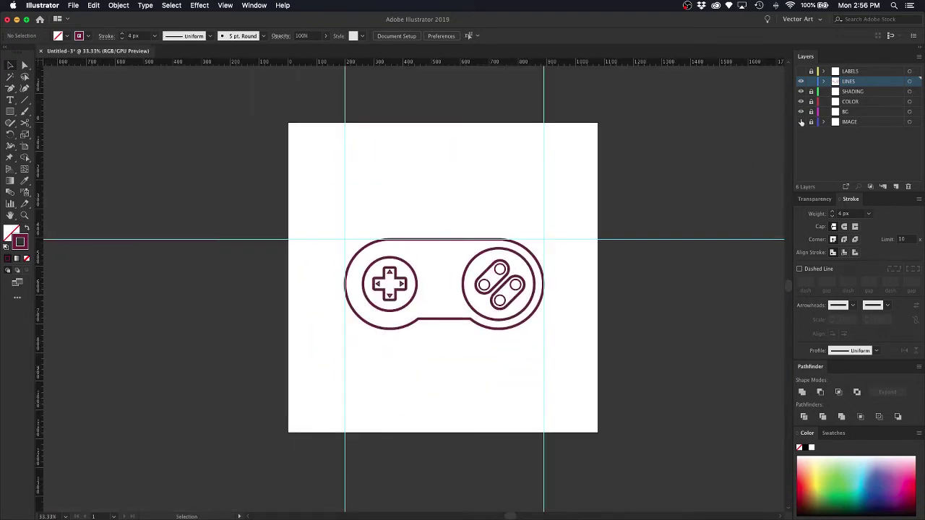
pyautogui.press('super+equal')
pyautogui.press('super+equal')
pyautogui.press('super+equal')
pyautogui.press('super+equal')
pyautogui.click(801, 121)
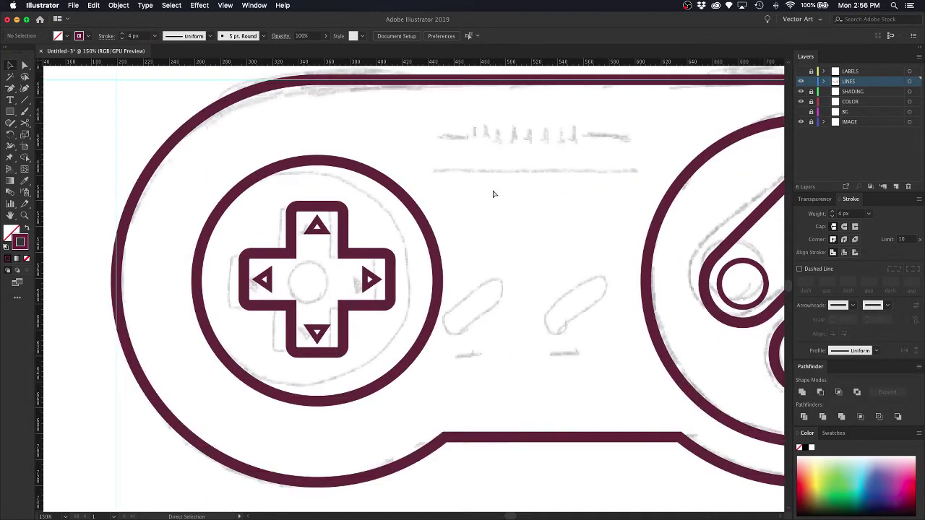
# Undo the outlined appearance on the four D-pad triangles to restore their solid burgundy fill.
pyautogui.press('v')
pyautogui.press('super+z')
pyautogui.press('super+z')
pyautogui.press('super+z')
pyautogui.press('super+shift+z')
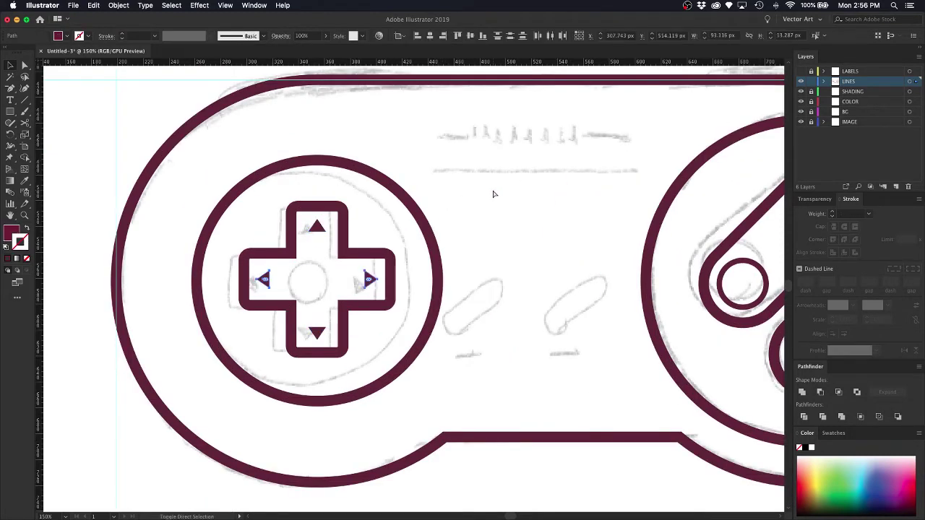
pyautogui.press('a')
pyautogui.click(494, 187)
pyautogui.press('super+equal')
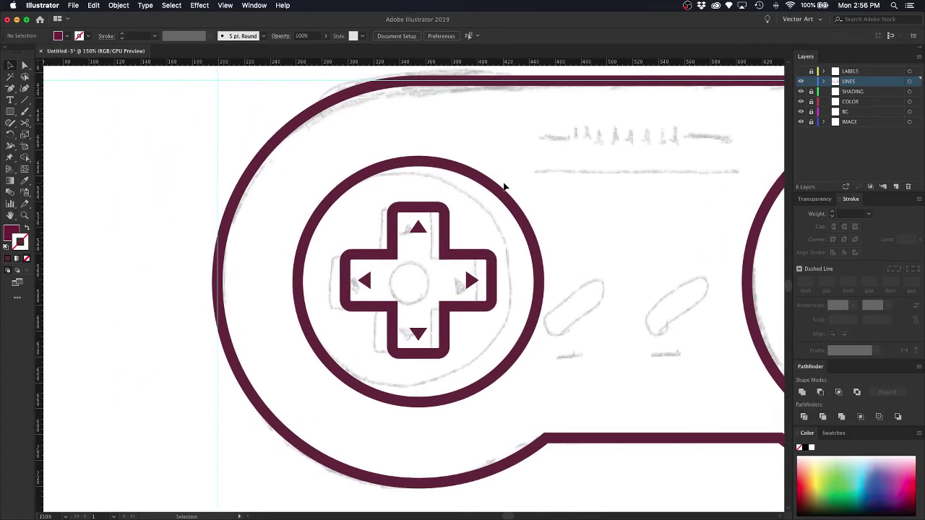
# Draw a circle about 40 px in diameter spanning the four inner corners at the D-pad's centre.
pyautogui.press('super+equal')
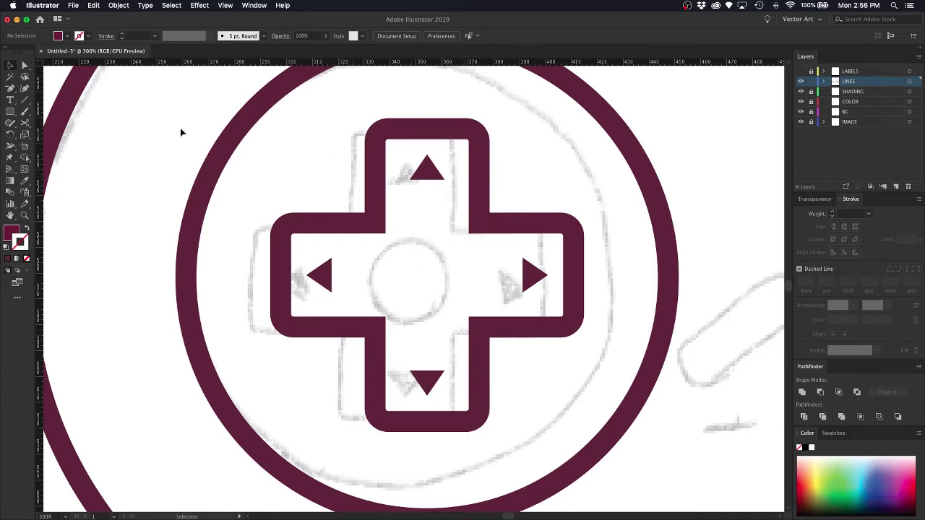
pyautogui.moveTo(11, 111); pyautogui.dragTo(47, 137)
pyautogui.press('super+y')
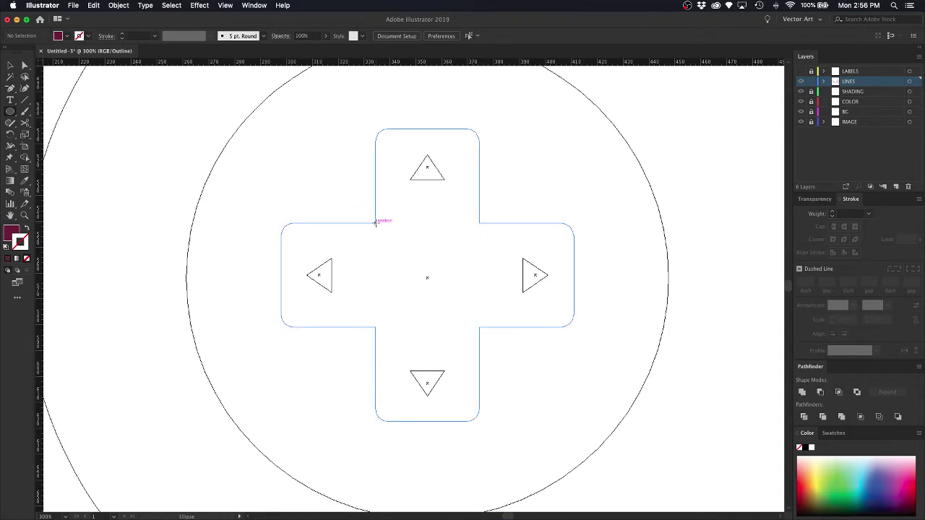
pyautogui.moveTo(375, 224); pyautogui.dragTo(479, 327)
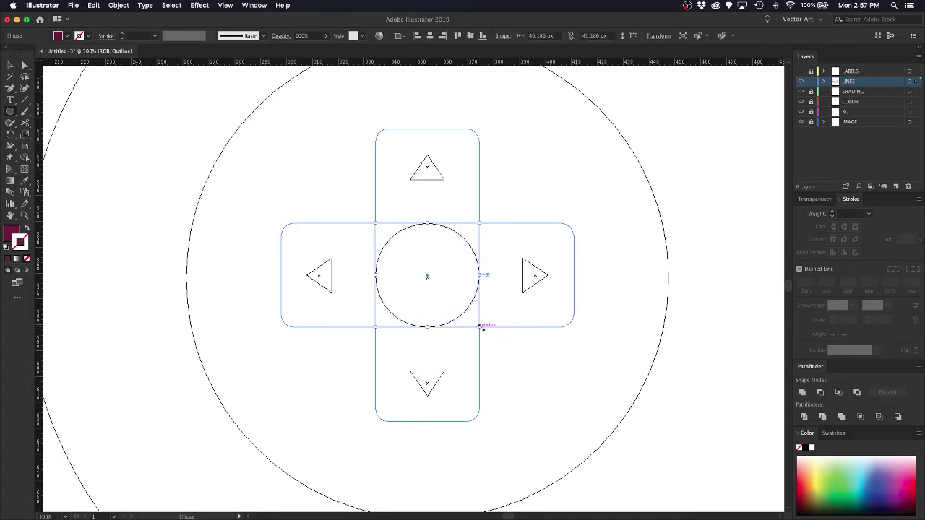
pyautogui.press('super+y')
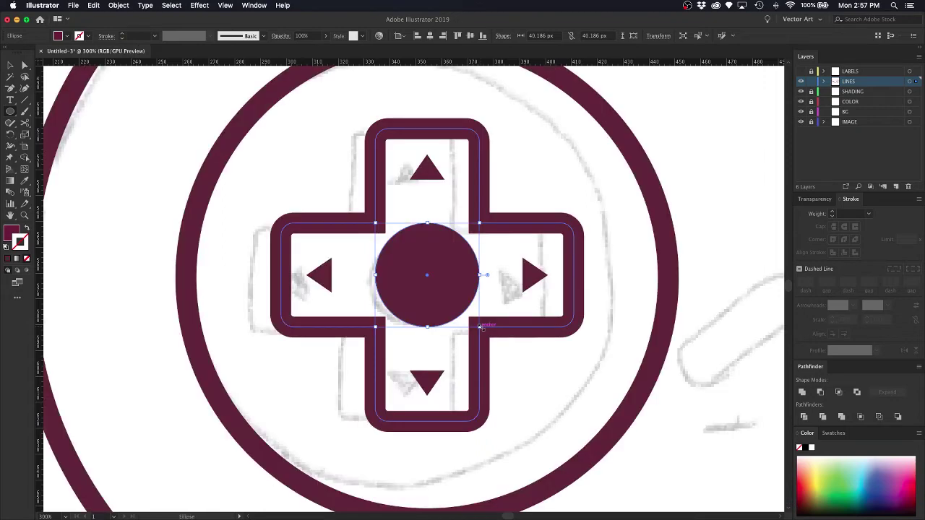
# Give the D-pad's centre circle the small round buttons' appearance, with no fill and a 4 px burgundy stroke.
pyautogui.press('v')
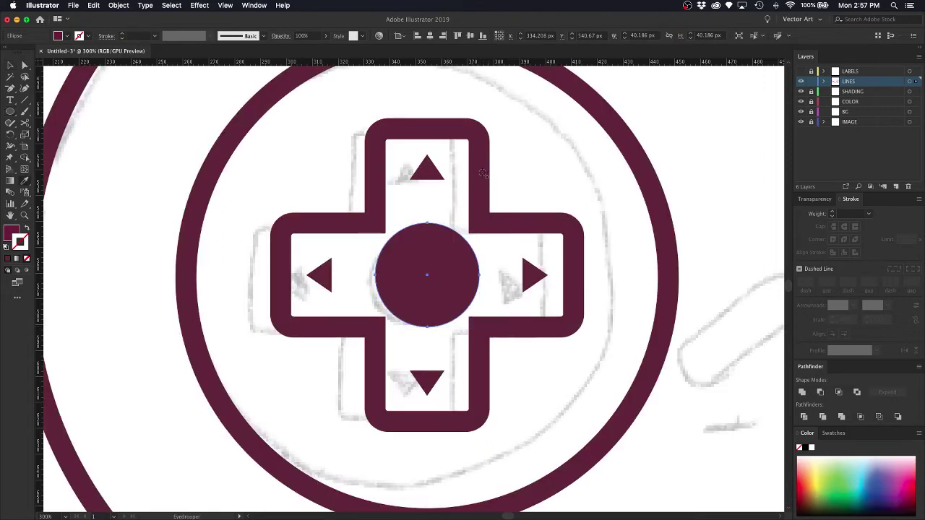
pyautogui.hotkey('shift', 'x')
pyautogui.press('super+minus')
pyautogui.press('super+minus')
pyautogui.press('super+minus')
pyautogui.press('i')
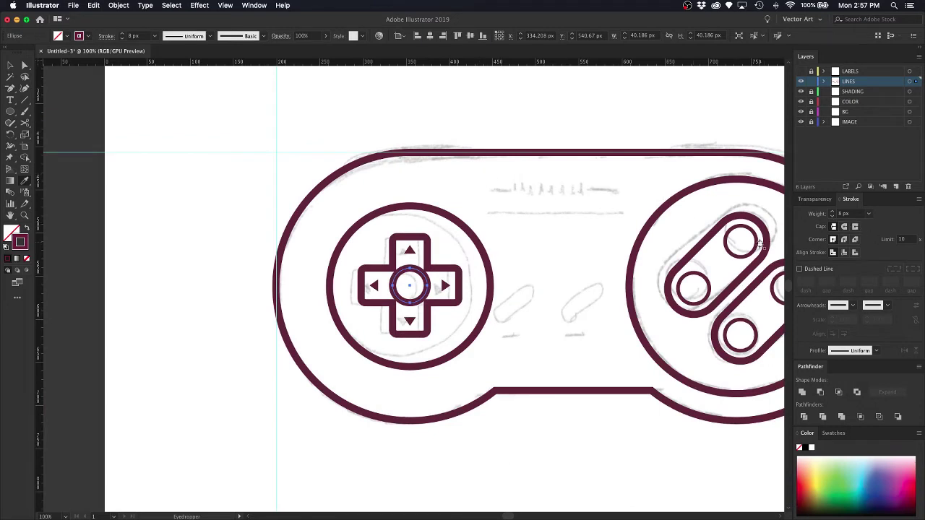
pyautogui.click(693, 275)
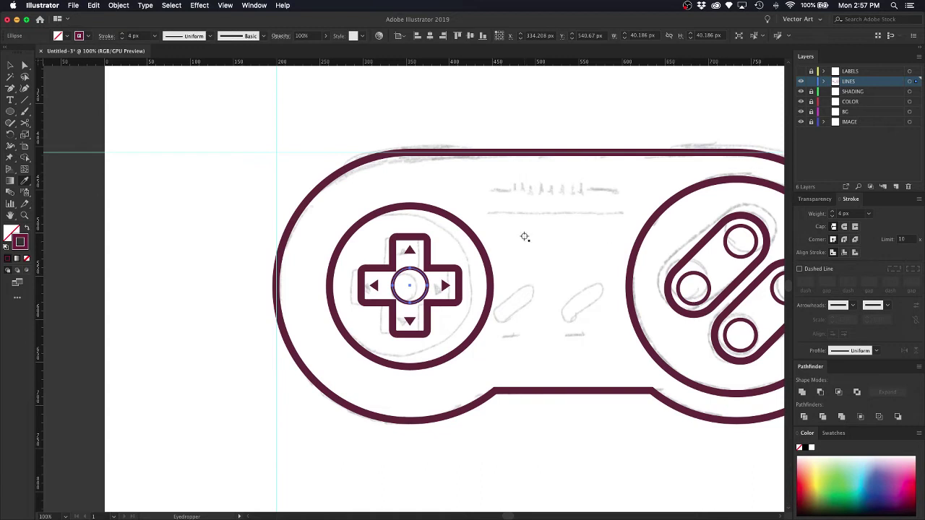
# Scale the D-pad's centre circle uniformly to 70% without scaling its stroke.
pyautogui.press('super+equal')
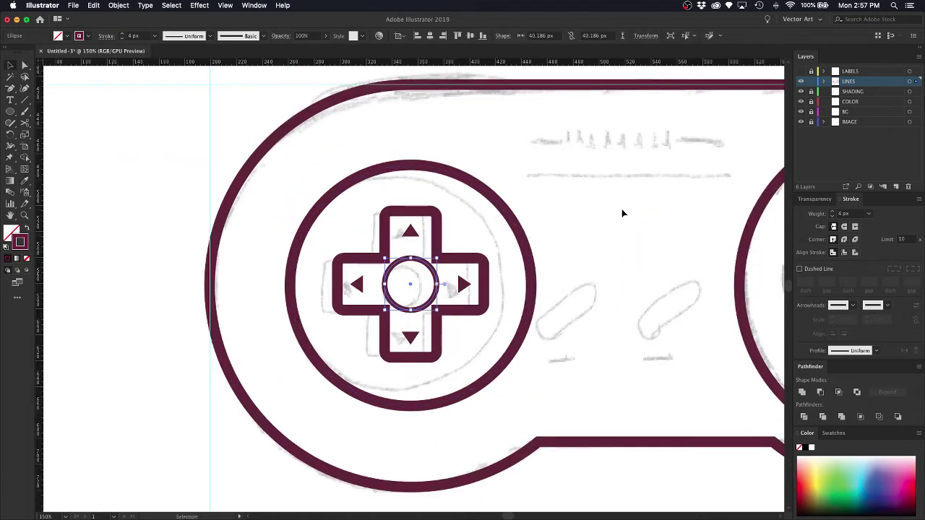
pyautogui.press('v')
pyautogui.click(119, 5)
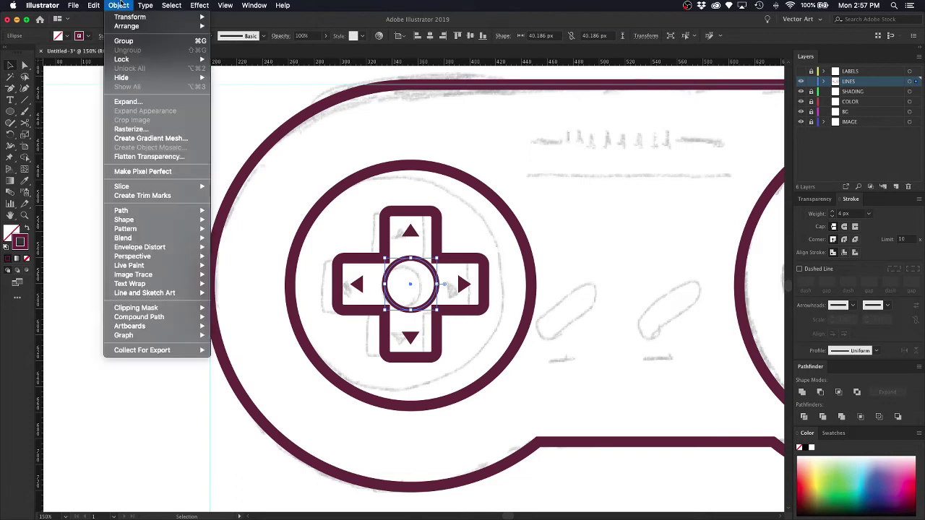
pyautogui.moveTo(126, 18)
pyautogui.click(225, 64)
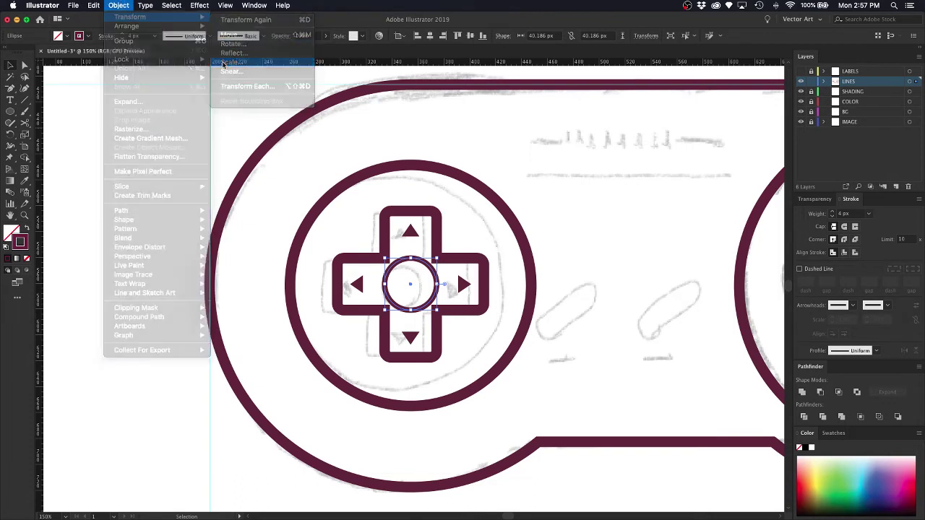
pyautogui.moveTo(346, 83); pyautogui.dragTo(228, 76)
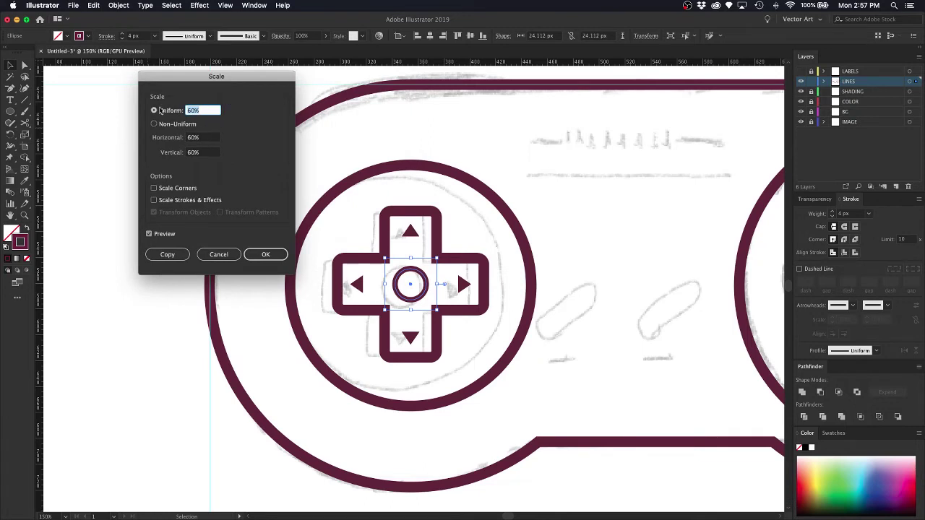
pyautogui.hotkey('shift', 'Up')
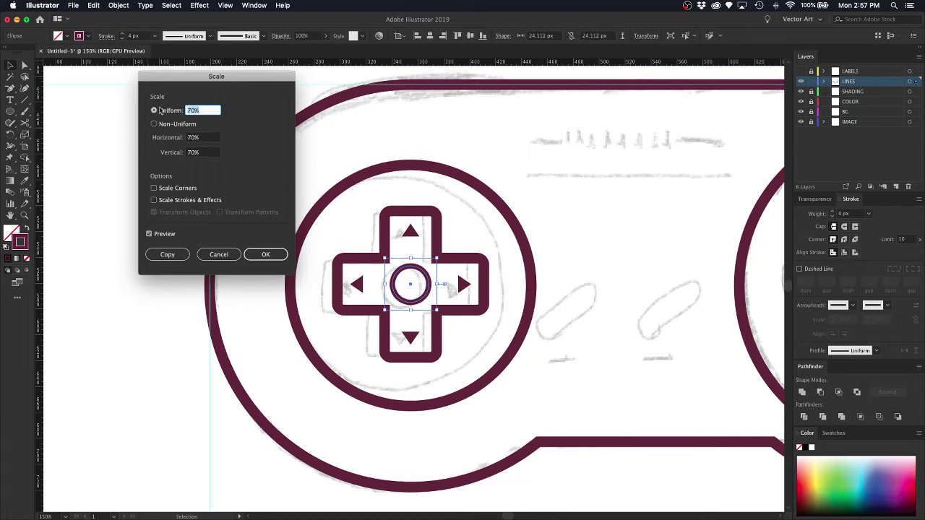
pyautogui.press('Return')
pyautogui.click(664, 192)
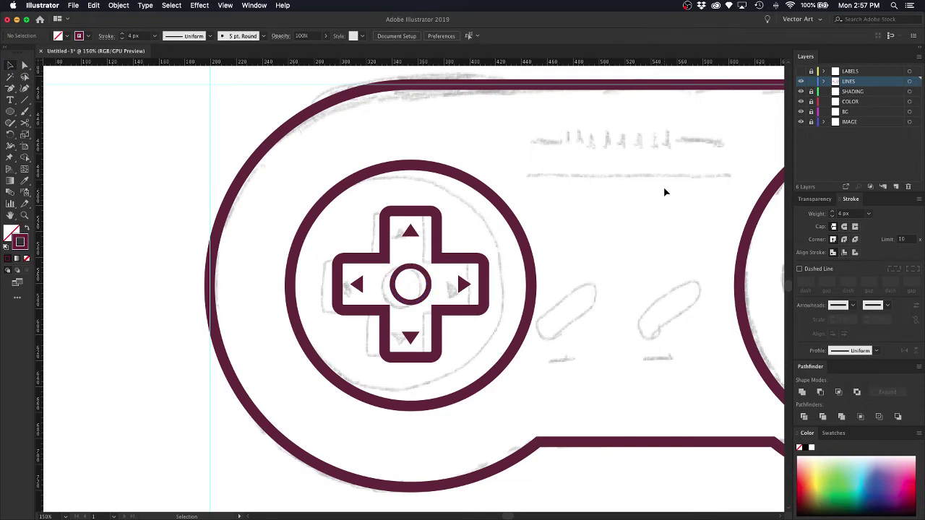
# Draw a rectangle about 52 by 17 px between the D-pad and the buttons, and fully round its corners into a pill.
pyautogui.press('super+0')
pyautogui.press('super+1')
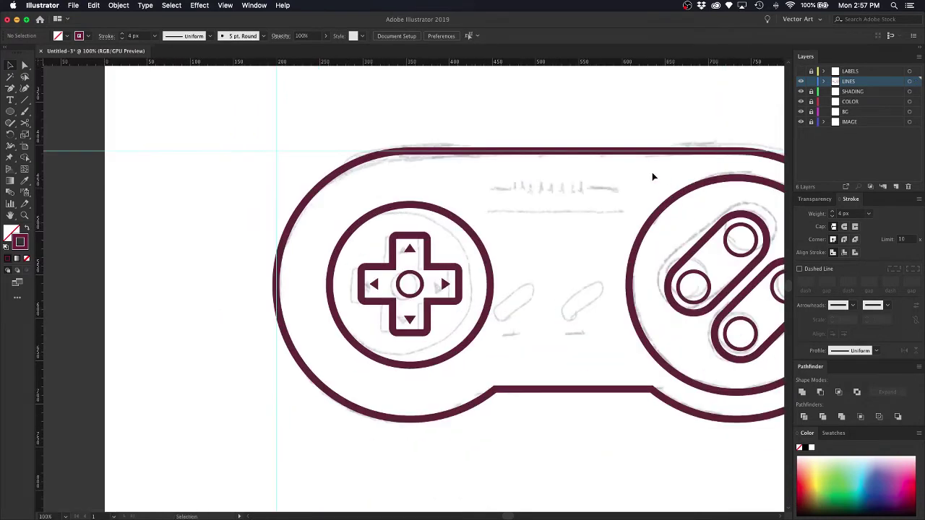
pyautogui.moveTo(651, 176)
pyautogui.mouseDown()
pyautogui.moveTo(432, 169)
pyautogui.moveTo(467, 157)
pyautogui.moveTo(480, 165)
pyautogui.mouseUp()
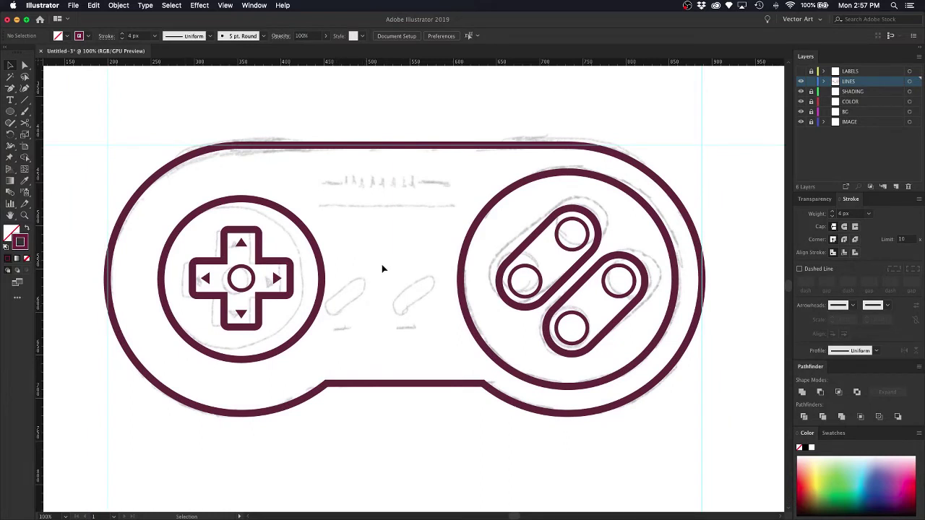
pyautogui.press('m')
pyautogui.moveTo(337, 214); pyautogui.dragTo(383, 229)
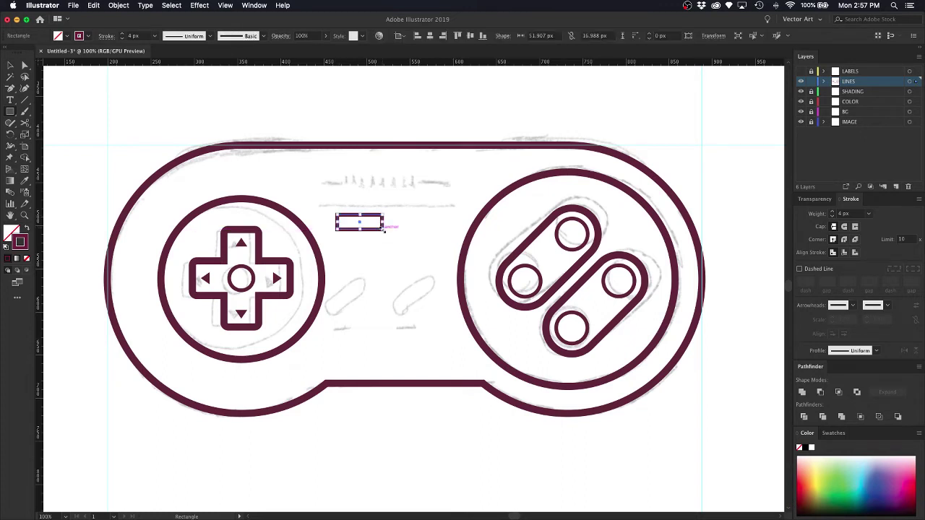
pyautogui.press('a')
pyautogui.moveTo(375, 223); pyautogui.dragTo(359, 241)
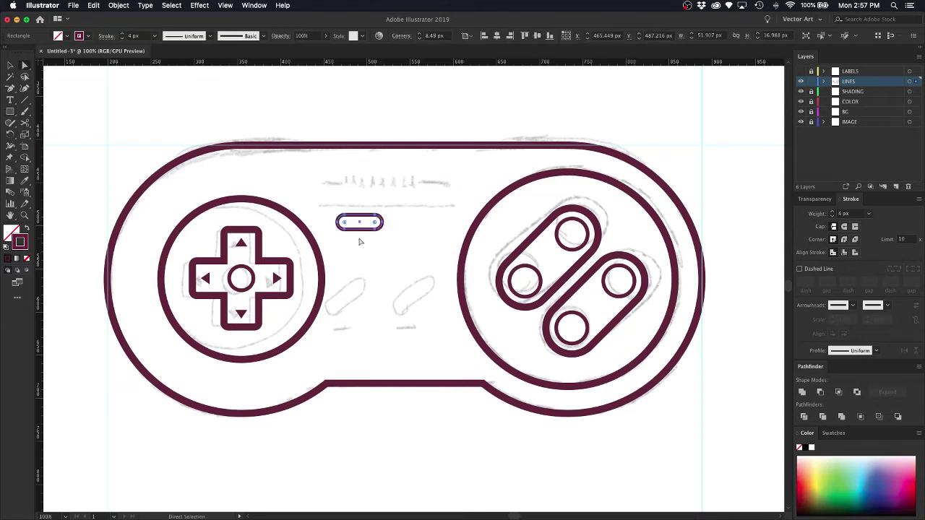
pyautogui.press('v')
pyautogui.click(399, 227)
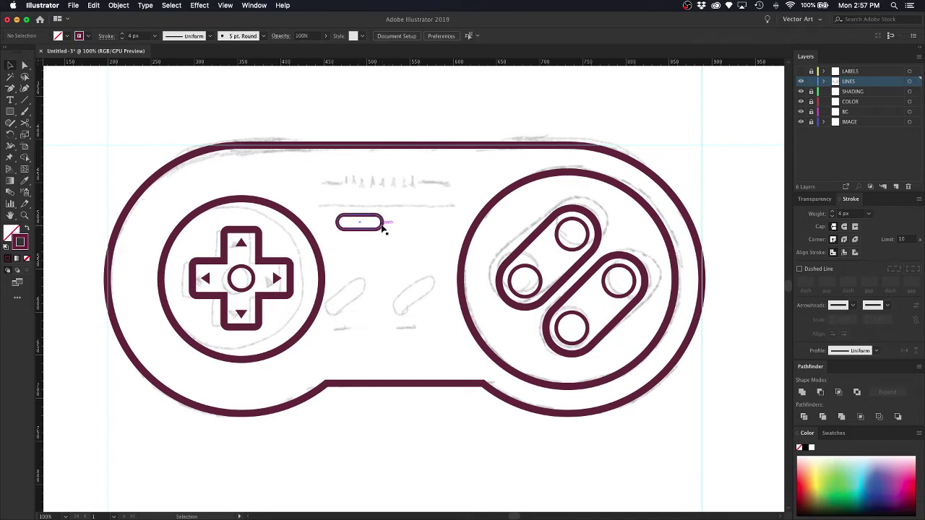
# Rotate the pill about 45° to slant up to the right, and place a copy of it alongside to the right.
pyautogui.click(380, 225)
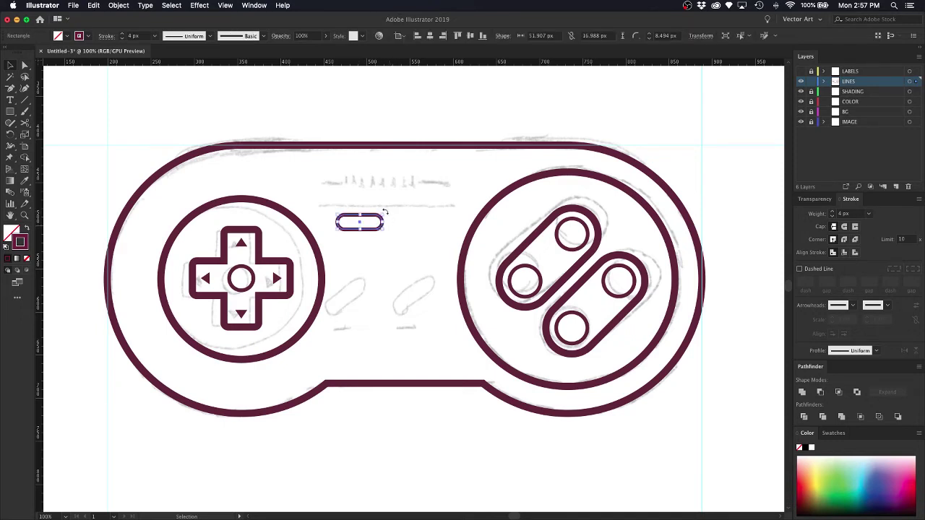
pyautogui.moveTo(385, 212); pyautogui.dragTo(377, 193)
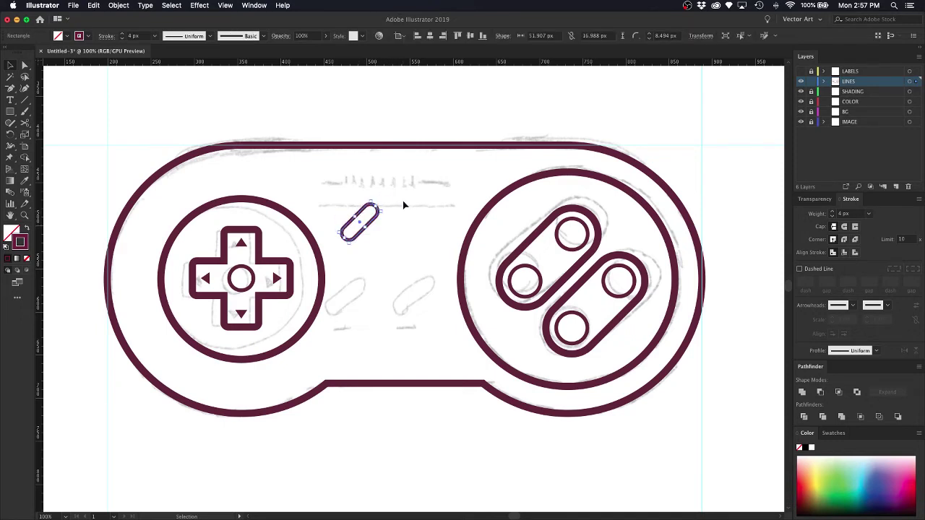
pyautogui.click(403, 202)
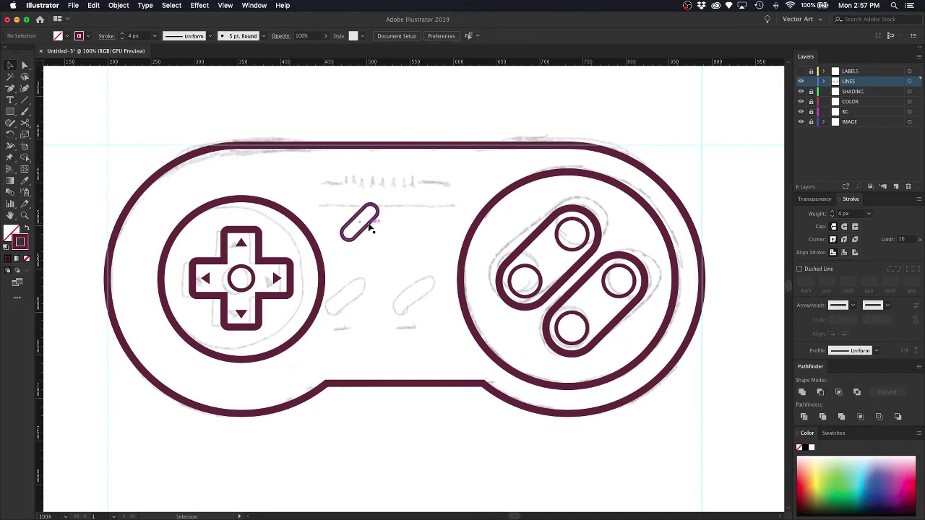
pyautogui.moveTo(370, 221); pyautogui.dragTo(427, 229)
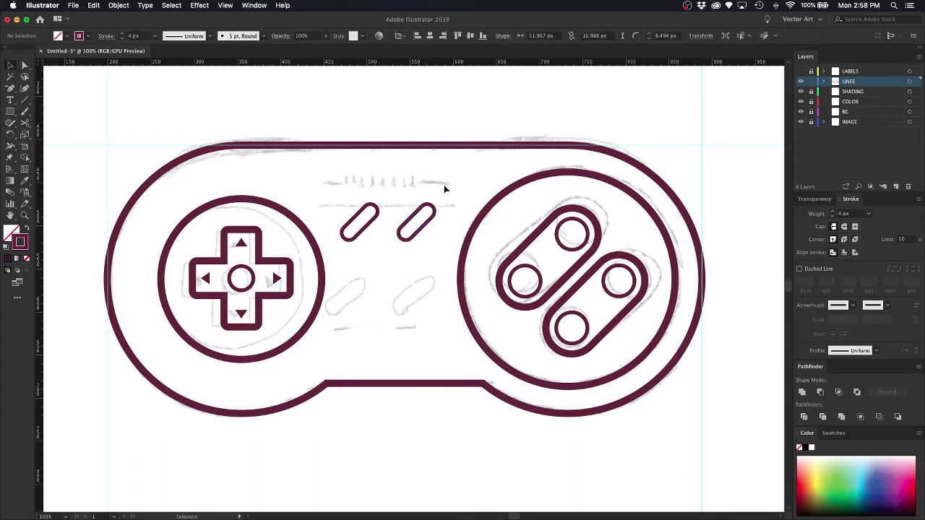
pyautogui.moveTo(444, 186); pyautogui.dragTo(348, 233)
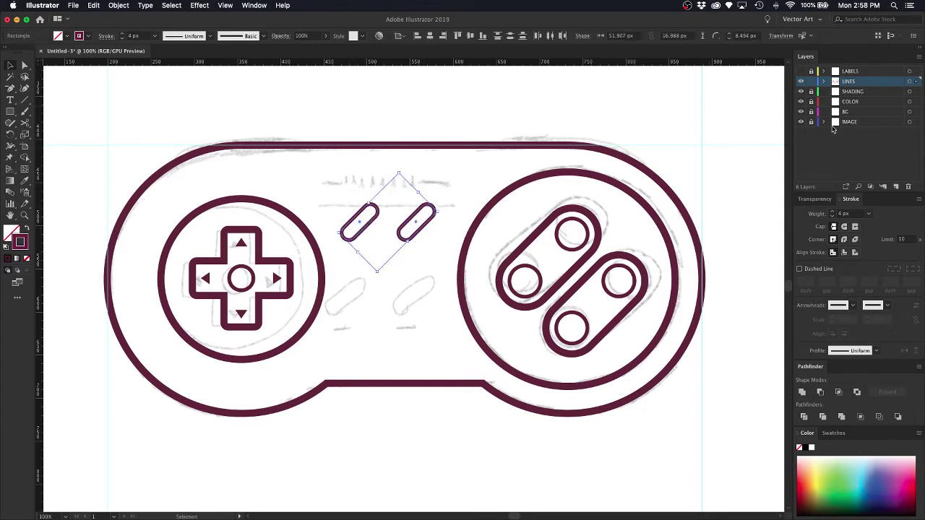
pyautogui.click(435, 136)
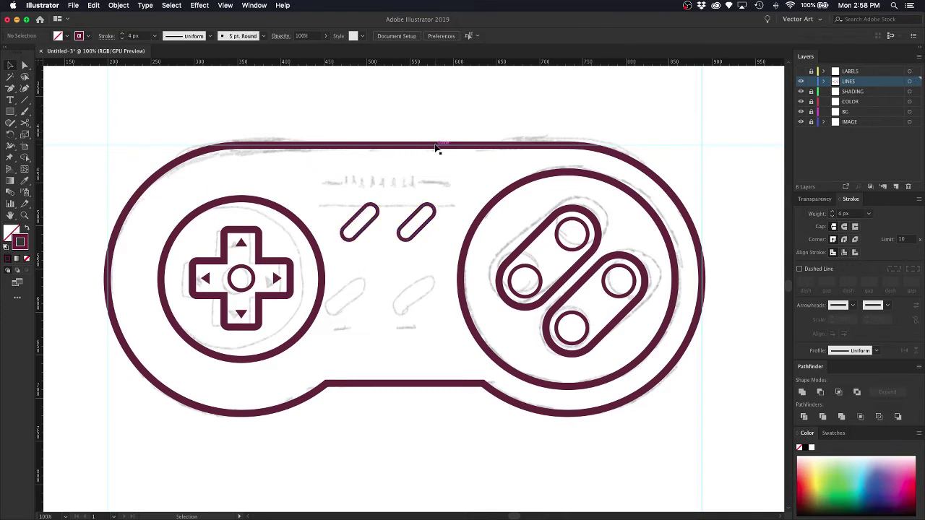
# Add a vertical guide through the horizontal centre of the controller's body outline.
pyautogui.click(434, 145)
pyautogui.click(428, 386)
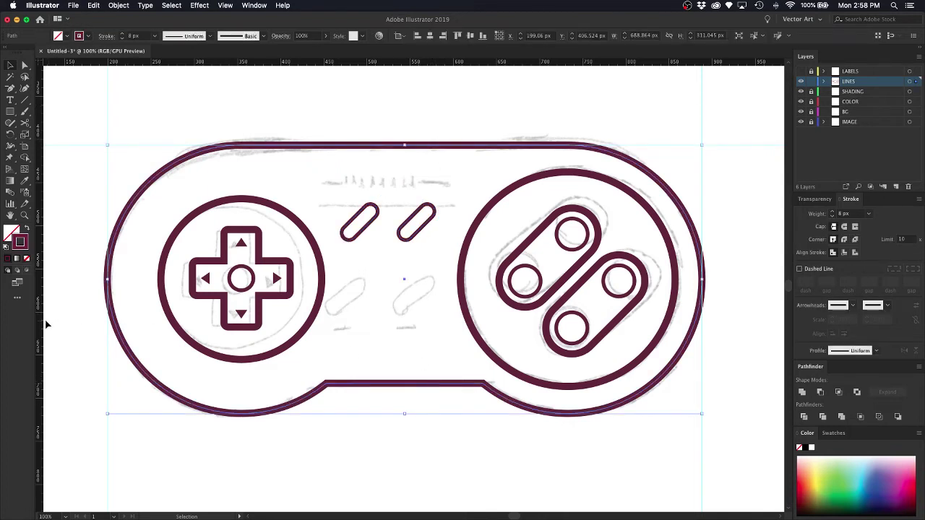
pyautogui.moveTo(42, 325)
pyautogui.mouseDown()
pyautogui.moveTo(261, 390)
pyautogui.moveTo(405, 413)
pyautogui.mouseUp()
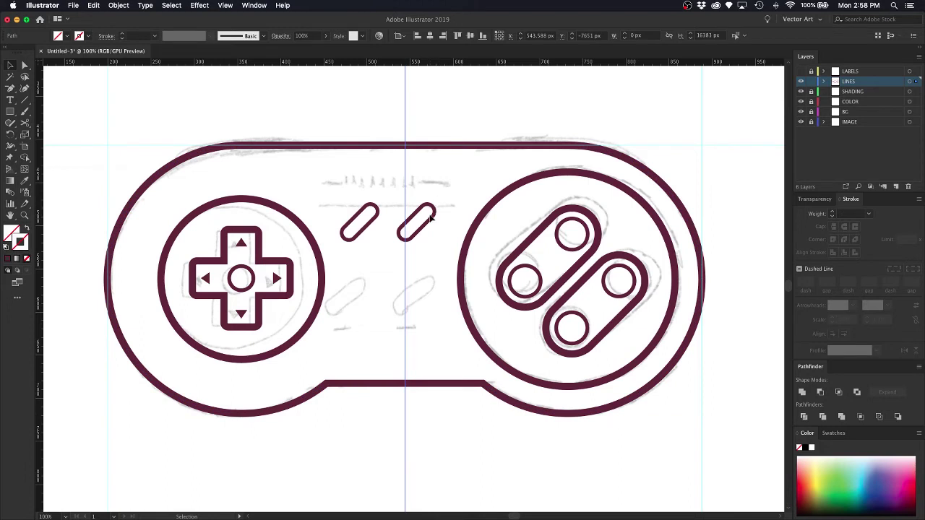
# Move both slanted pills down together and nudge them left toward the sketched centre buttons.
pyautogui.click(433, 216)
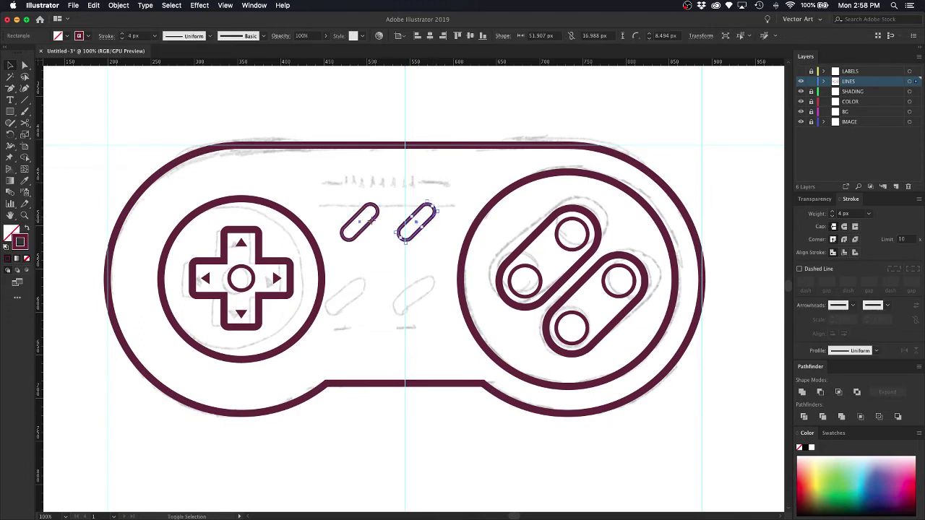
pyautogui.keyDown('shift'); pyautogui.click(373, 223); pyautogui.keyUp('shift')
pyautogui.moveTo(373, 223); pyautogui.dragTo(370, 220)
pyautogui.hotkey('shift', 'Down')
pyautogui.hotkey('shift', 'Down')
pyautogui.hotkey('shift', 'Down')
pyautogui.hotkey('shift', 'Down')
pyautogui.hotkey('shift', 'Down')
pyautogui.hotkey('shift', 'Down')
pyautogui.hotkey('shift', 'Down')
pyautogui.hotkey('shift', 'Down')
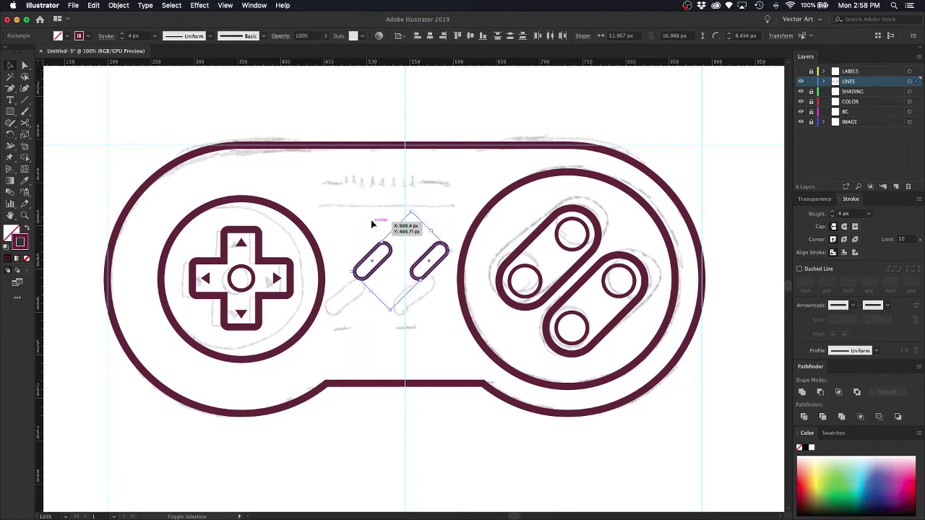
pyautogui.press('Left')
pyautogui.press('Left')
pyautogui.press('Left')
pyautogui.press('Left')
pyautogui.press('Left')
pyautogui.press('Left')
pyautogui.press('Left')
pyautogui.press('Left')
pyautogui.press('Left')
pyautogui.press('Left')
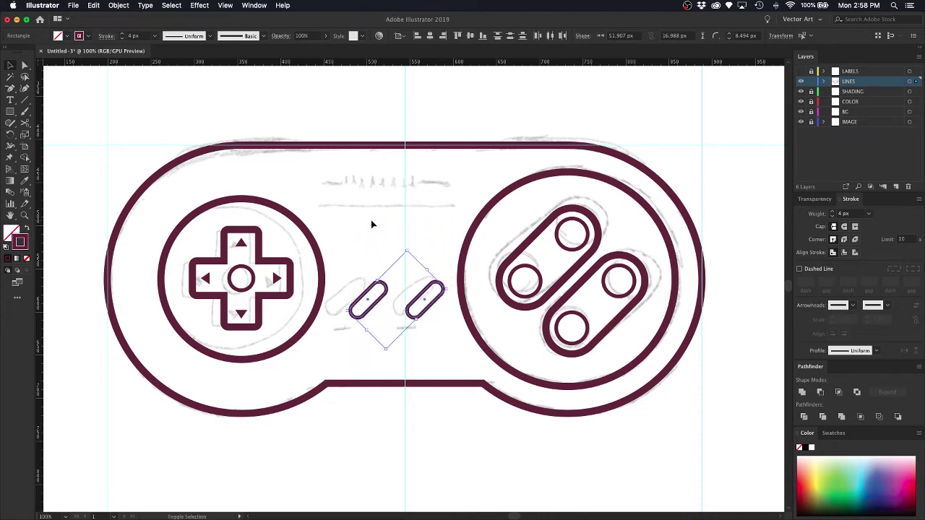
pyautogui.press('Right')
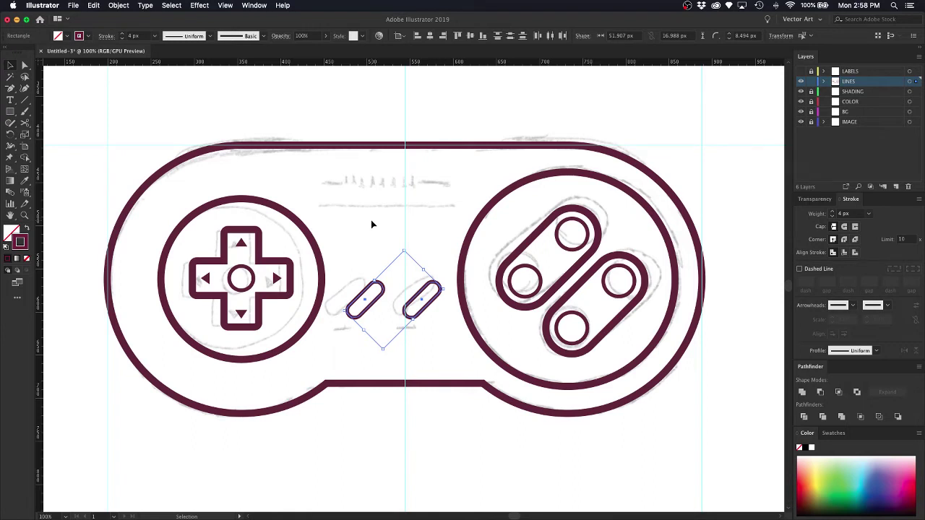
# Hide the IMAGE layer and nudge both slanted pills slightly further left within the controller's centre.
pyautogui.click(800, 121)
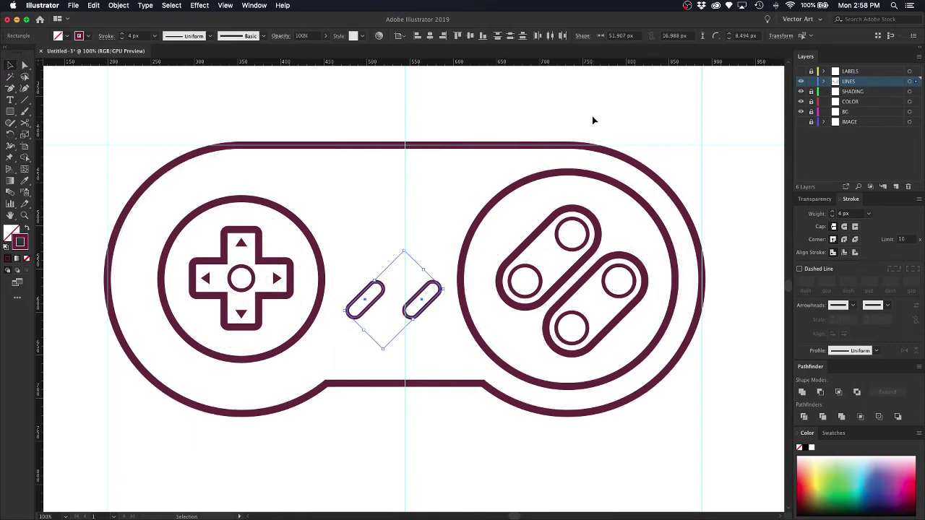
pyautogui.press('Left')
pyautogui.press('Left')
pyautogui.press('Left')
pyautogui.press('Left')
pyautogui.press('Left')
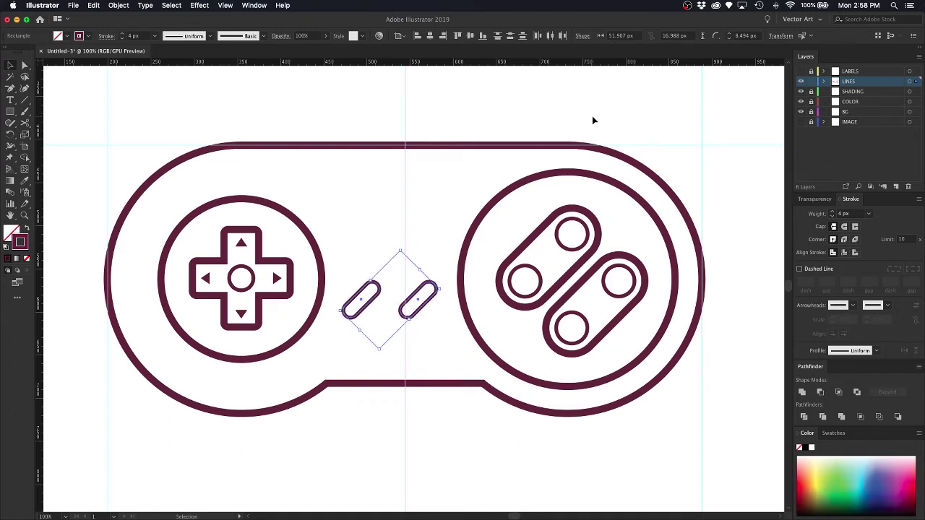
pyautogui.click(477, 119)
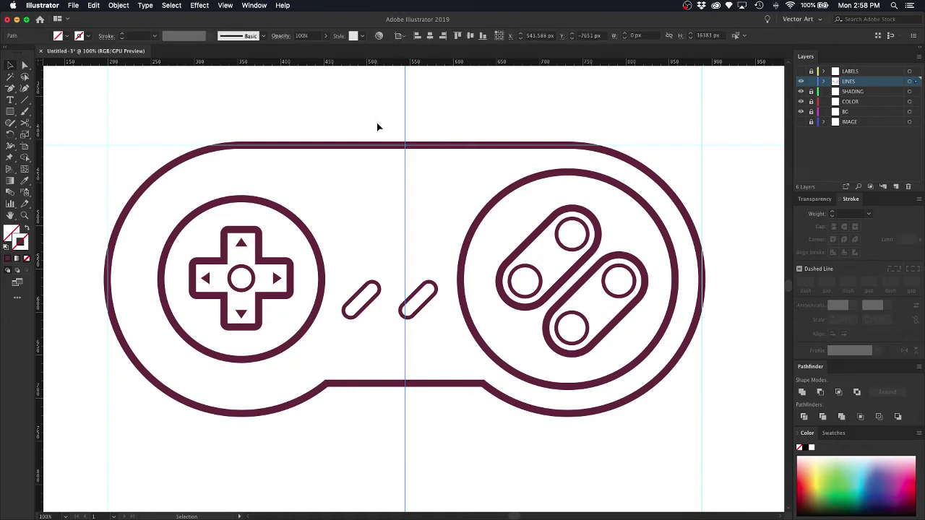
pyautogui.press('super+minus')
pyautogui.press('super+minus')
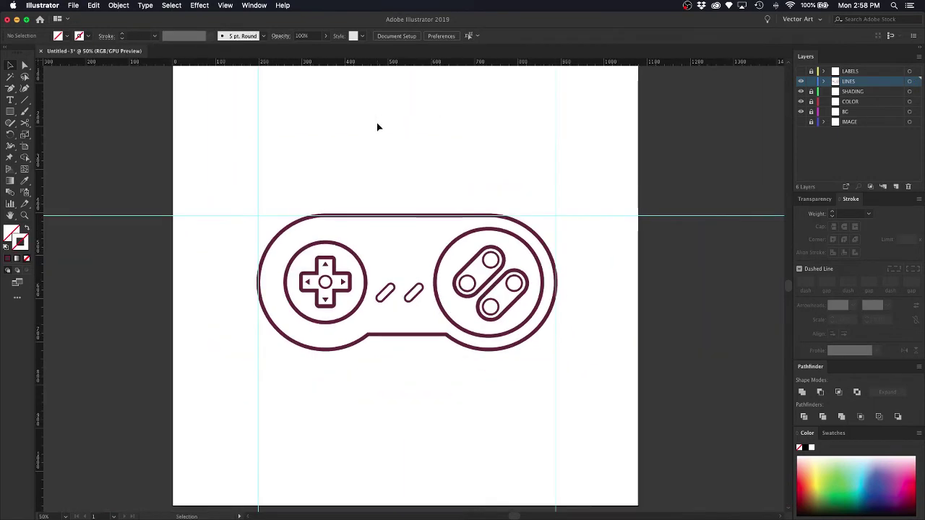
# Delete the horizontal and vertical guides crossing near the controller's upper-left corner, and show the IMAGE layer's sketch.
pyautogui.press('super+equal')
pyautogui.press('super+equal')
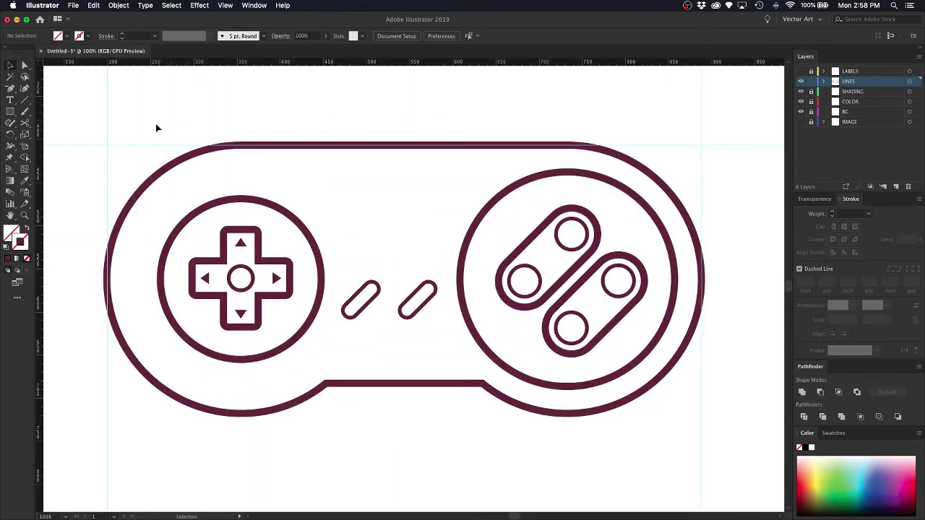
pyautogui.moveTo(93, 133); pyautogui.dragTo(124, 161)
pyautogui.press('Delete')
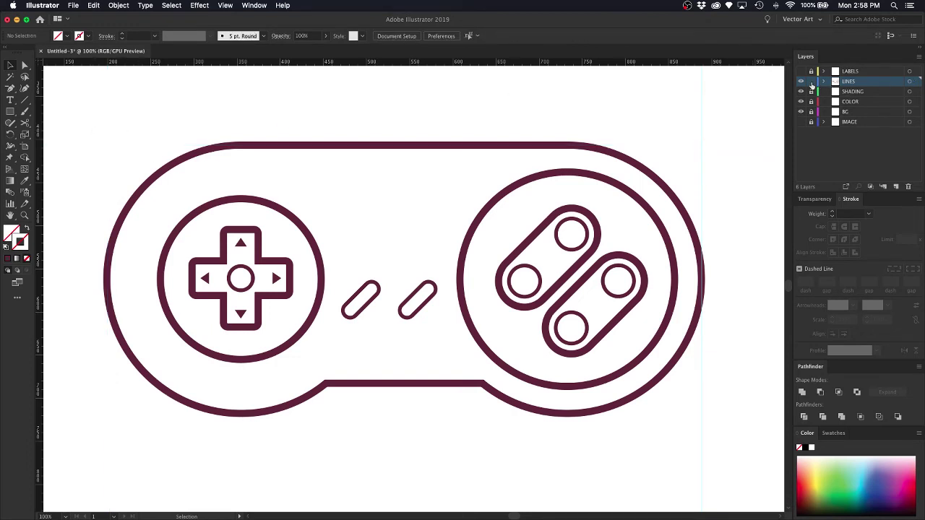
pyautogui.click(802, 122)
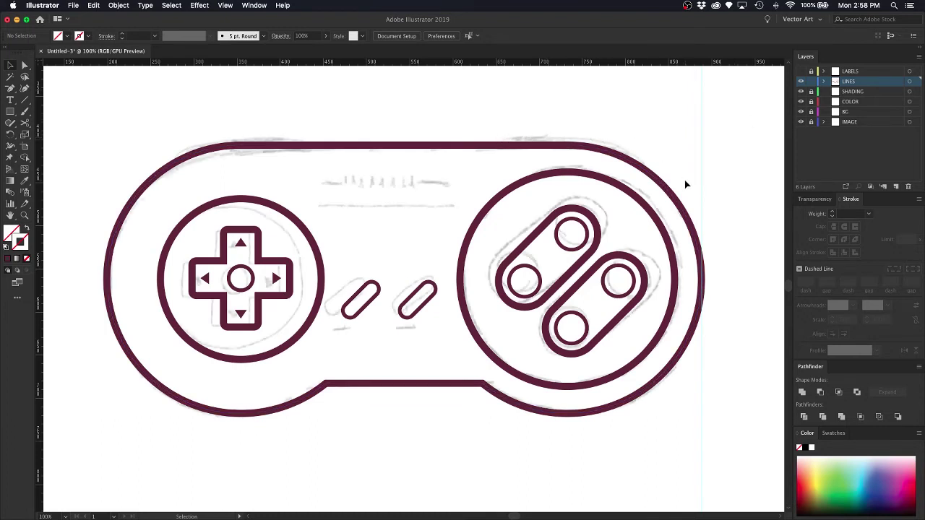
# Offset the controller's outer outline outward by 10 px with Miter joins, using the Offset Path command with preview.
pyautogui.click(536, 150)
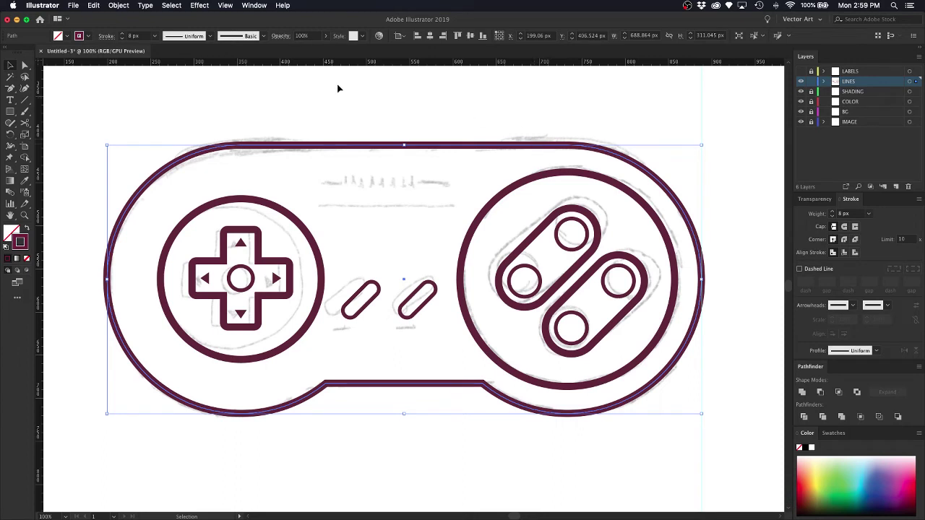
pyautogui.click(117, 6)
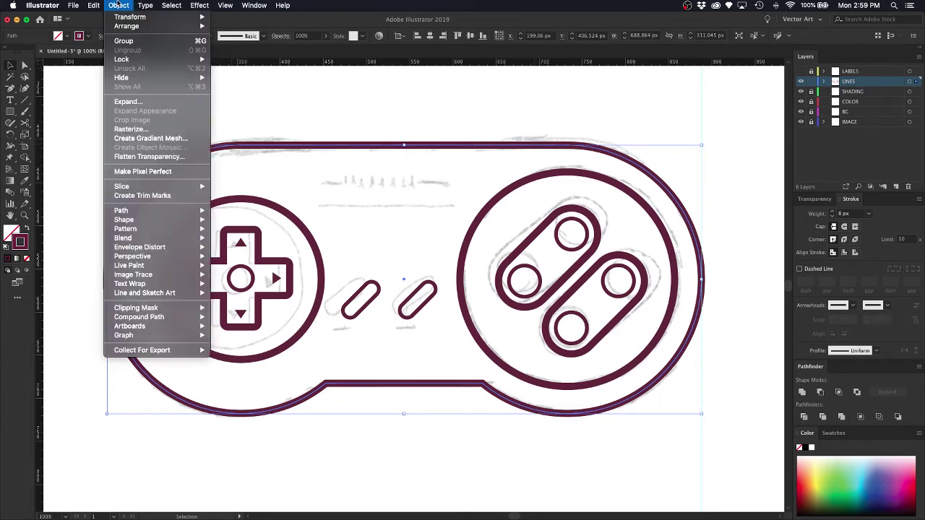
pyautogui.moveTo(128, 213)
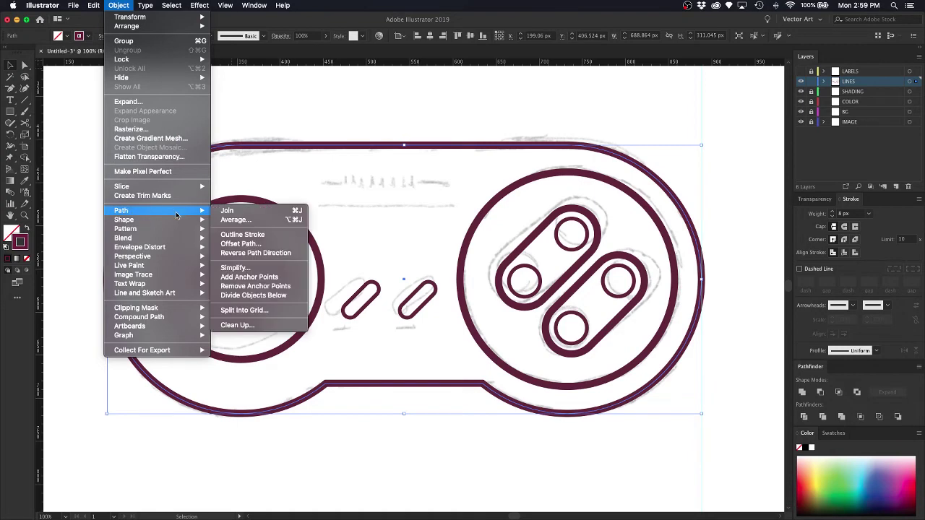
pyautogui.click(244, 245)
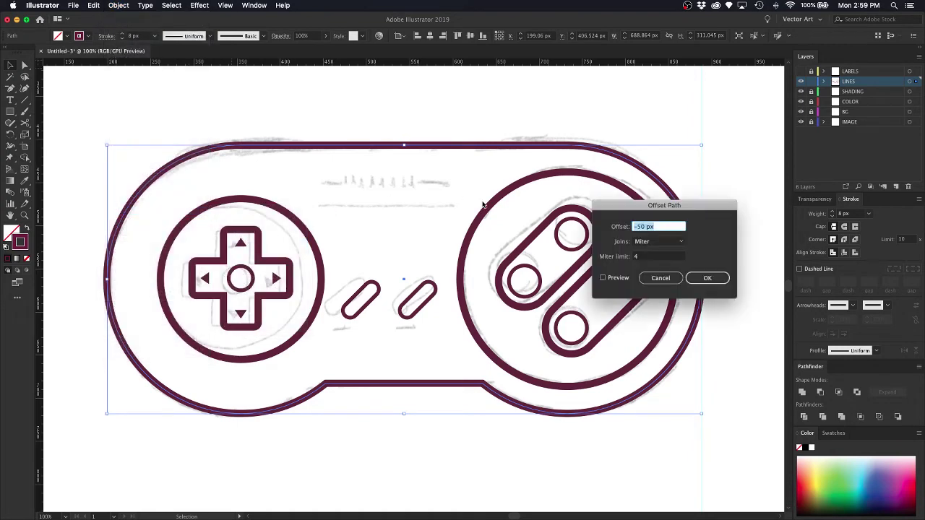
pyautogui.click(602, 278)
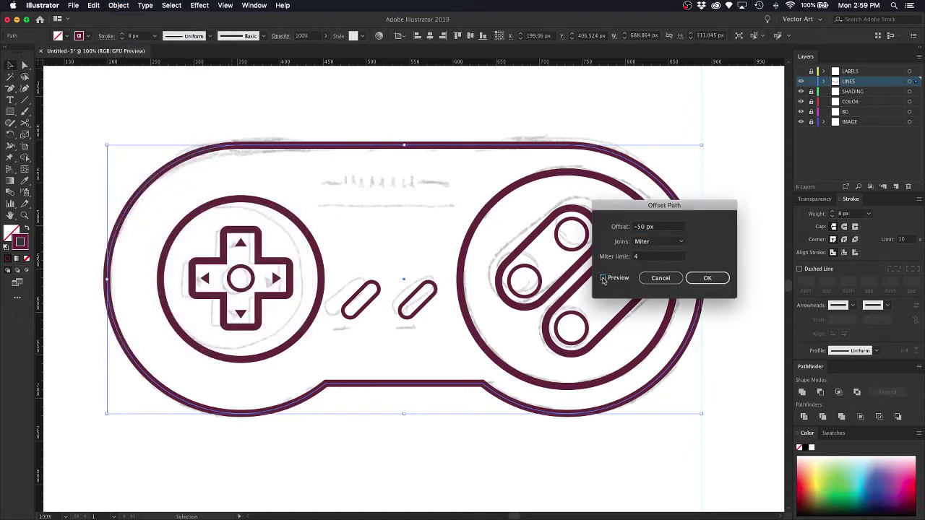
pyautogui.moveTo(659, 231); pyautogui.dragTo(614, 228)
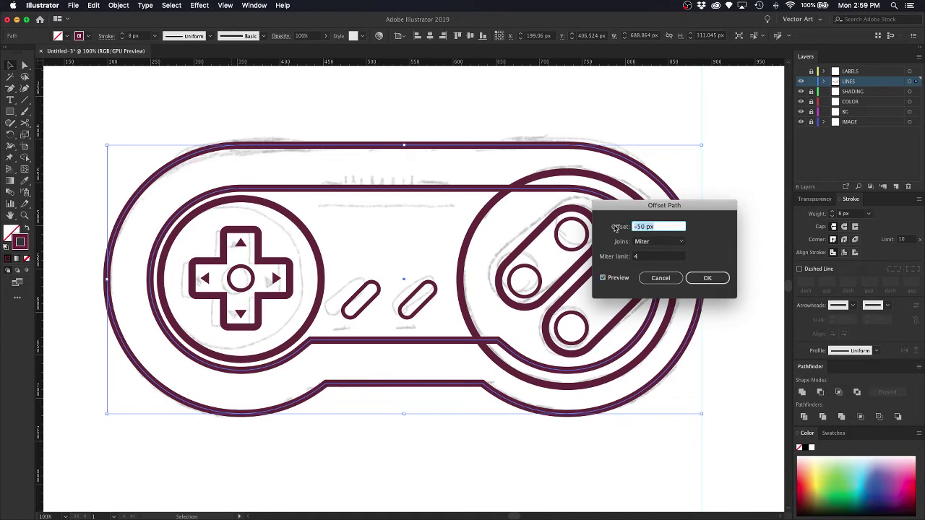
pyautogui.hotkey('shift', 'Up')
pyautogui.hotkey('shift', 'Up')
pyautogui.hotkey('shift', 'Up')
pyautogui.hotkey('shift', 'Up')
pyautogui.hotkey('shift', 'Up')
pyautogui.hotkey('shift', 'Up')
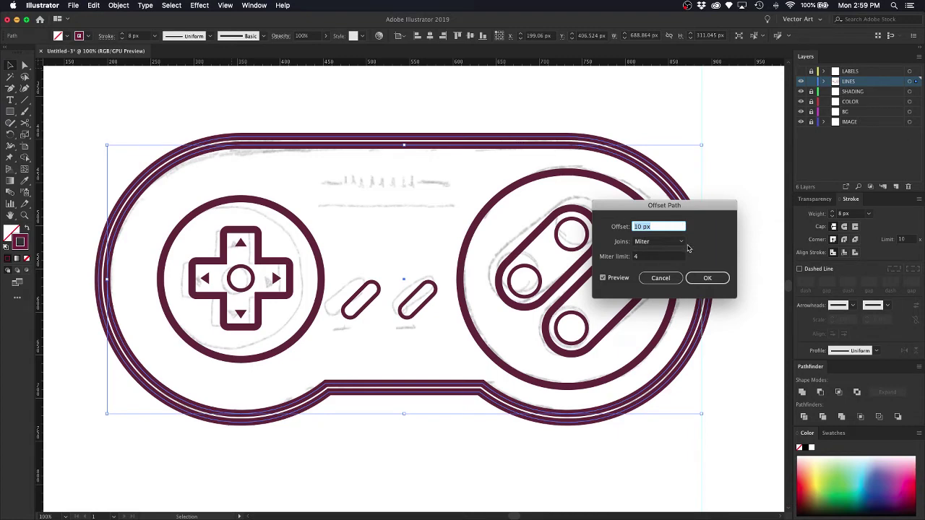
pyautogui.click(707, 278)
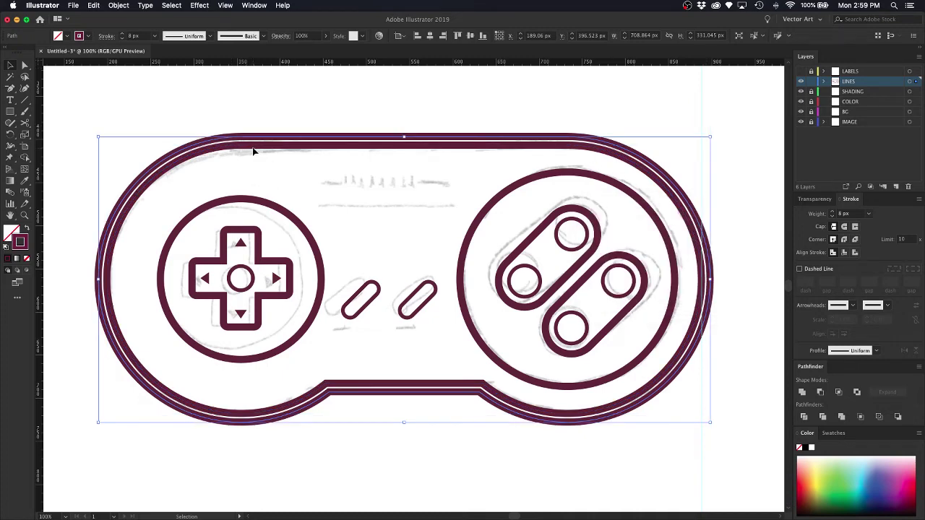
pyautogui.click(451, 114)
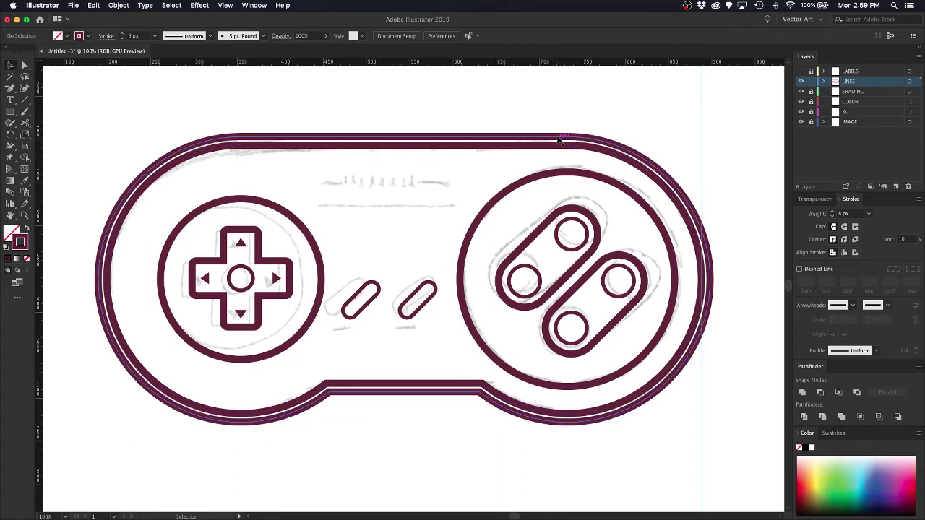
pyautogui.click(562, 174)
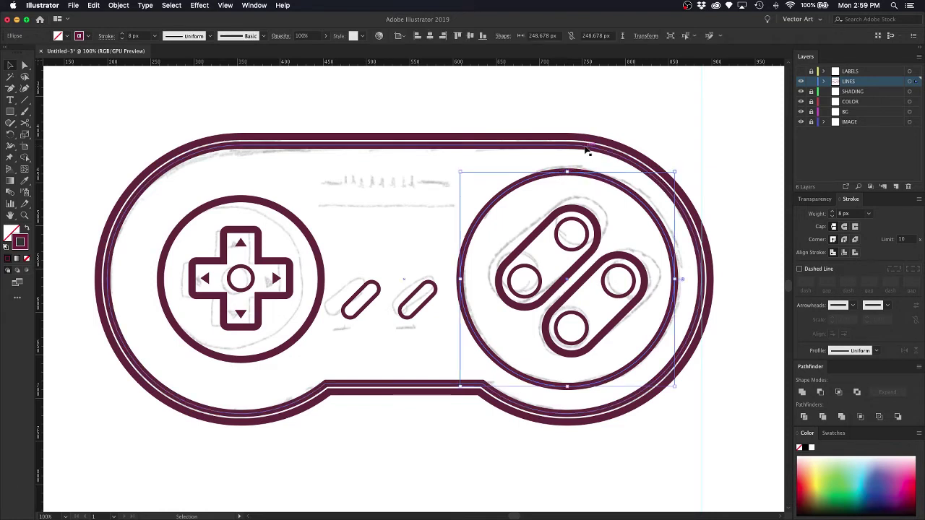
pyautogui.click(534, 119)
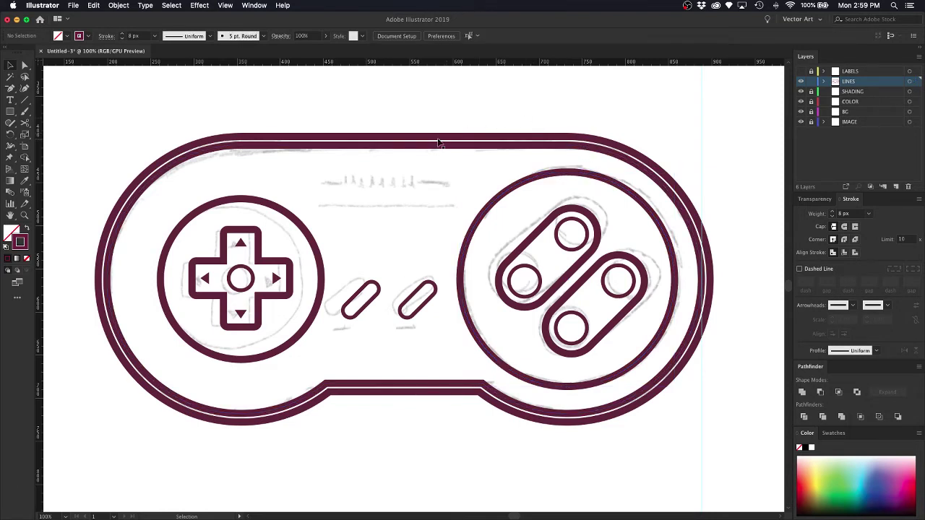
# Draw a rectangle about 210 by 36 px hanging from the top edge of the inner controller outline.
pyautogui.press('m')
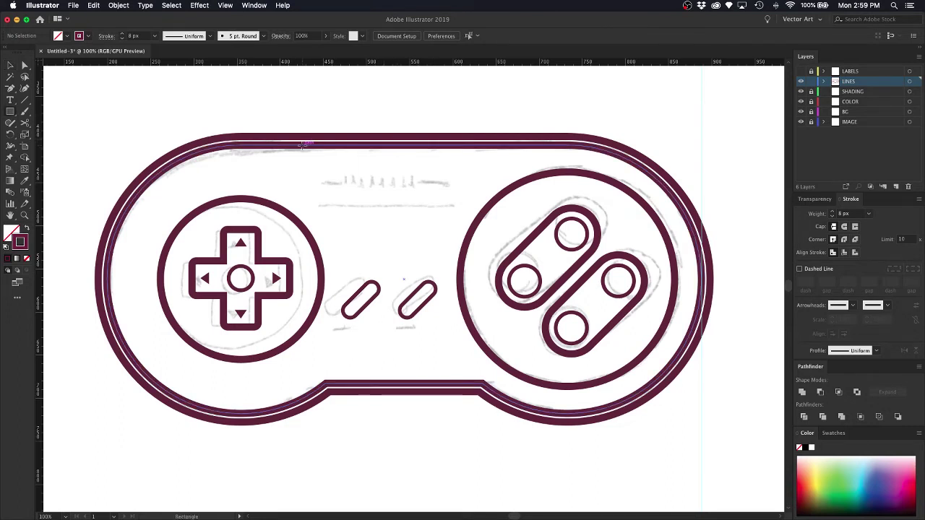
pyautogui.moveTo(302, 146); pyautogui.dragTo(484, 175)
pyautogui.press('b')
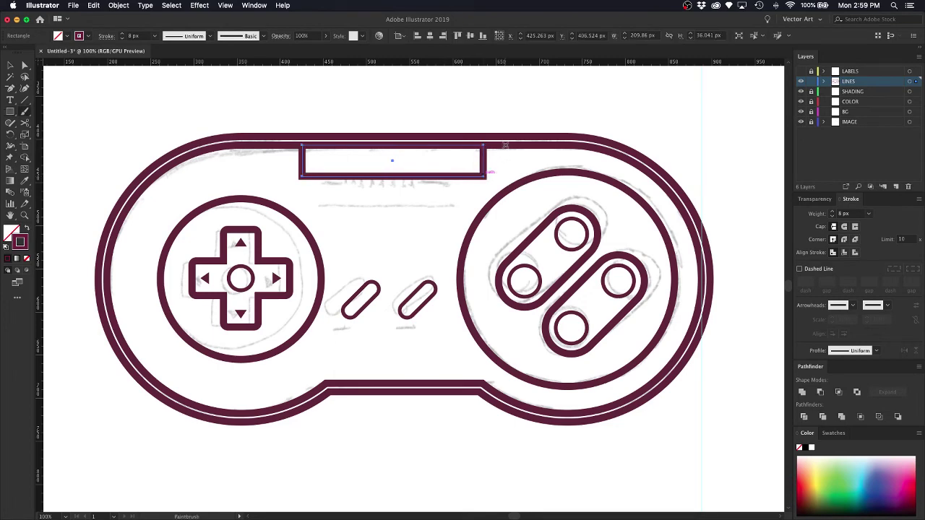
pyautogui.press('v')
# Place a vertical guide through the centre of the inner controller outline, working in Outline view.
pyautogui.click(505, 144)
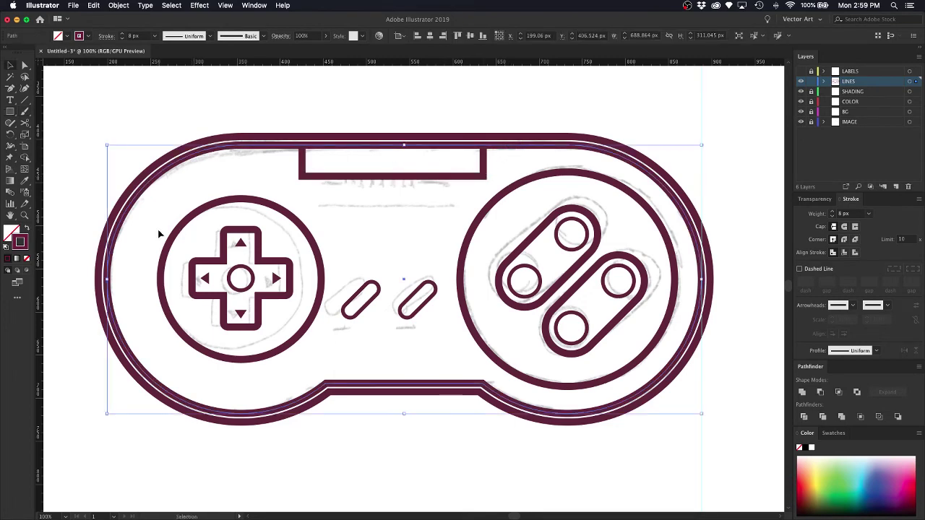
pyautogui.press('super+y')
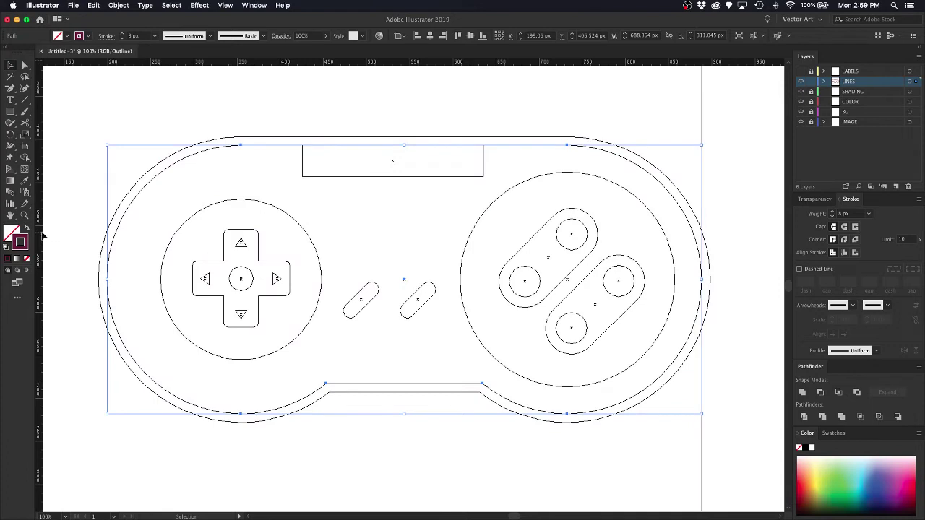
pyautogui.moveTo(43, 235); pyautogui.dragTo(404, 278)
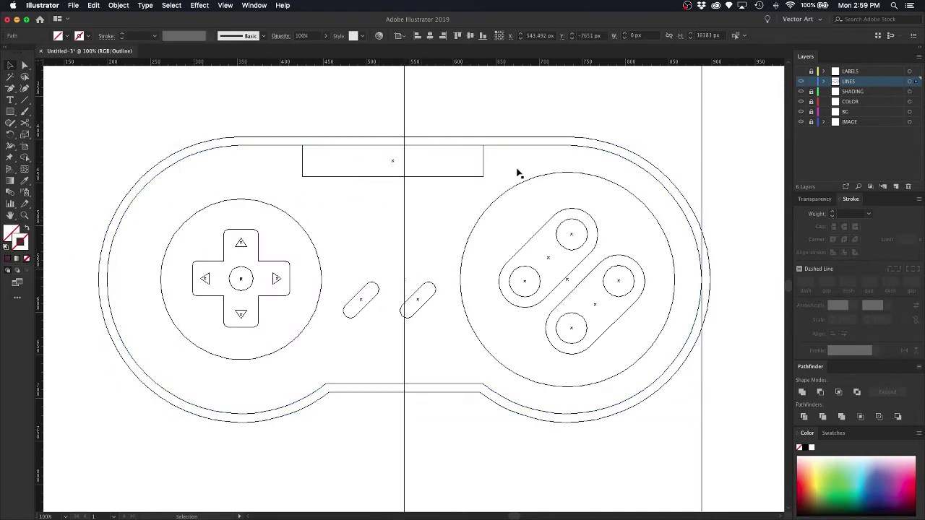
# Widen the rectangle on its right side to about 237 px so it is centred on the guide, and return to preview view.
pyautogui.click(484, 161)
pyautogui.moveTo(485, 161); pyautogui.dragTo(507, 162)
pyautogui.click(503, 117)
pyautogui.press('super+y')
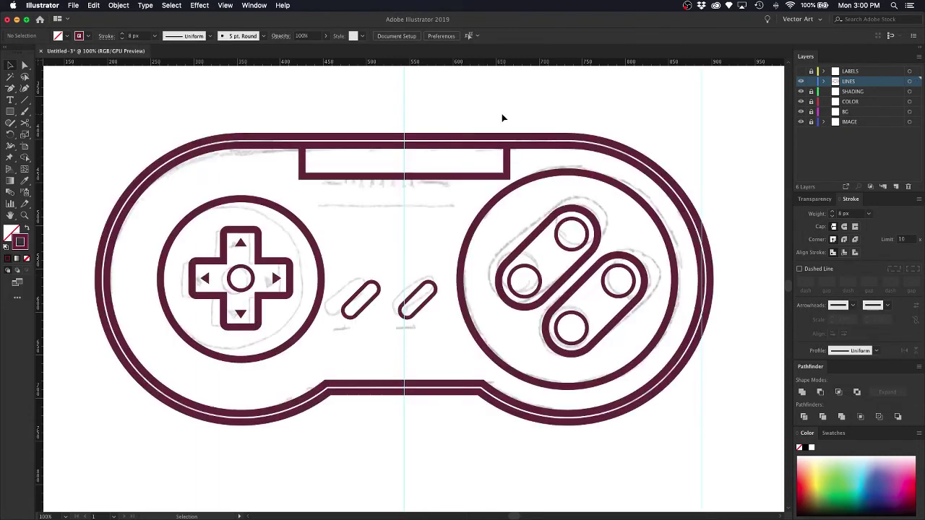
# Place vertical guides on the right and left edges of the rectangle.
pyautogui.click(508, 157)
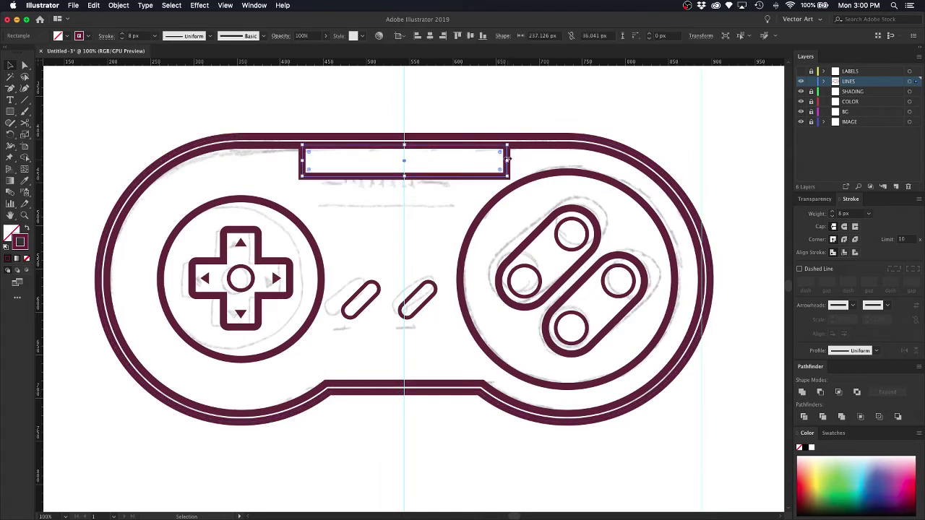
pyautogui.moveTo(41, 165); pyautogui.dragTo(507, 174)
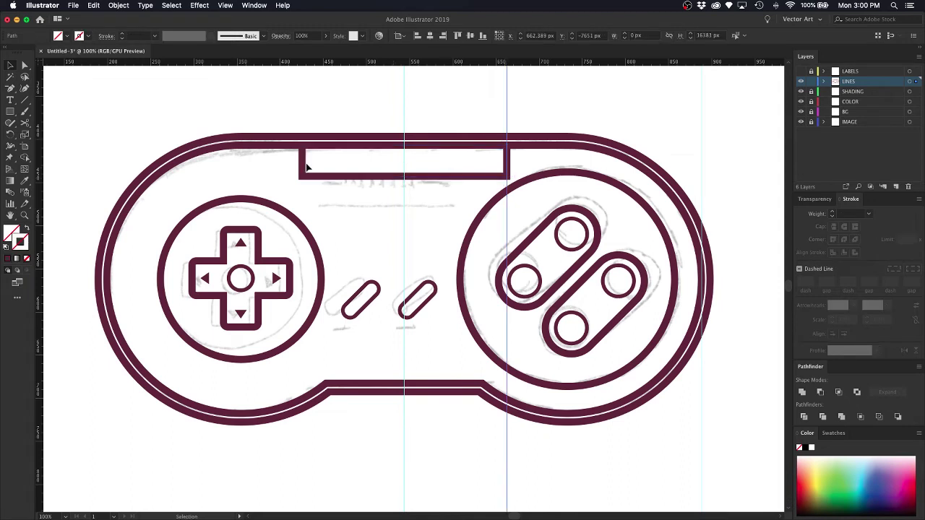
pyautogui.moveTo(41, 185); pyautogui.dragTo(302, 176)
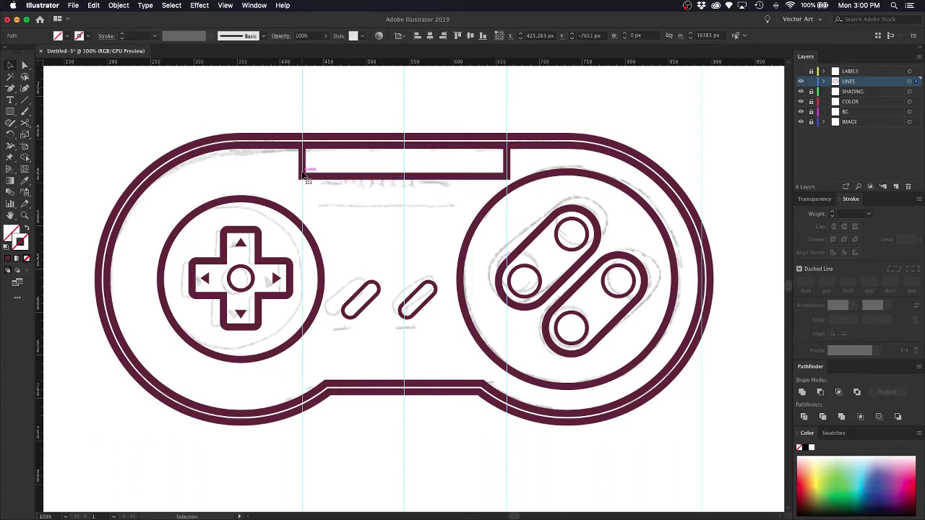
pyautogui.click(345, 114)
# Delete the helper rectangle at the top of the controller, keeping the guides.
pyautogui.click(303, 135)
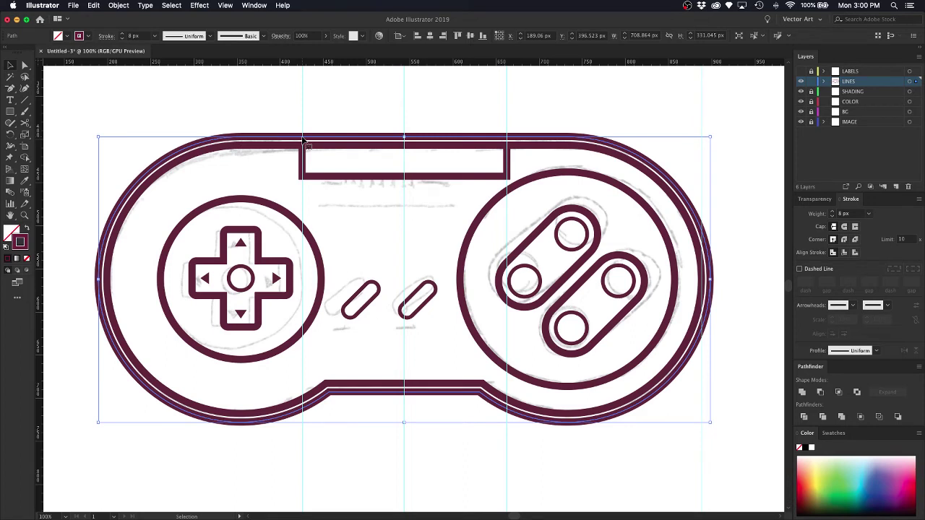
pyautogui.moveTo(470, 162); pyautogui.dragTo(448, 190)
pyautogui.press('Delete')
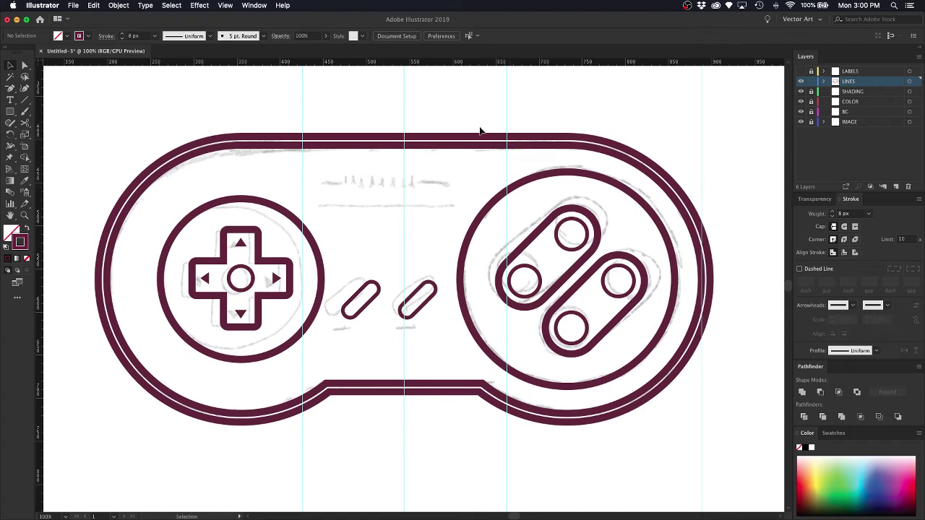
# Isolate the offset outer outline and cut its top edge with the Scissors tool at the two guides beside the centre.
pyautogui.click(436, 139)
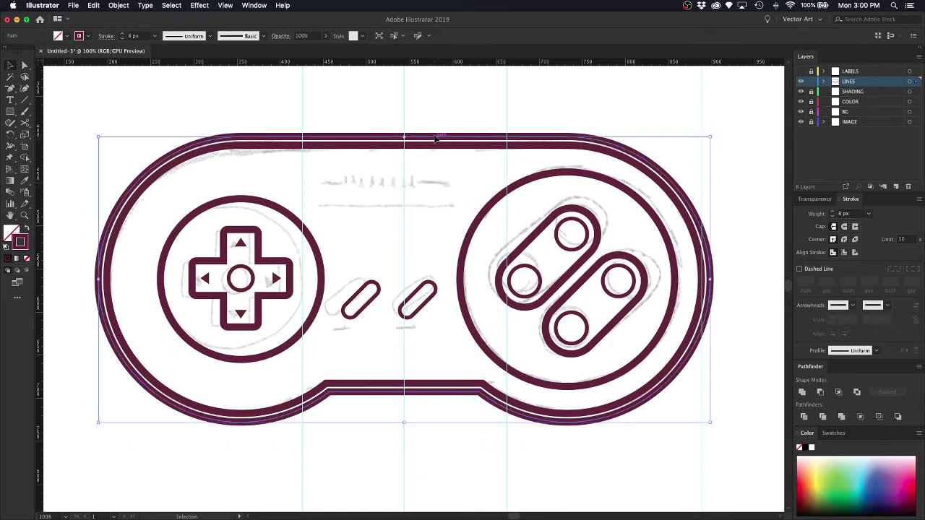
pyautogui.press('c')
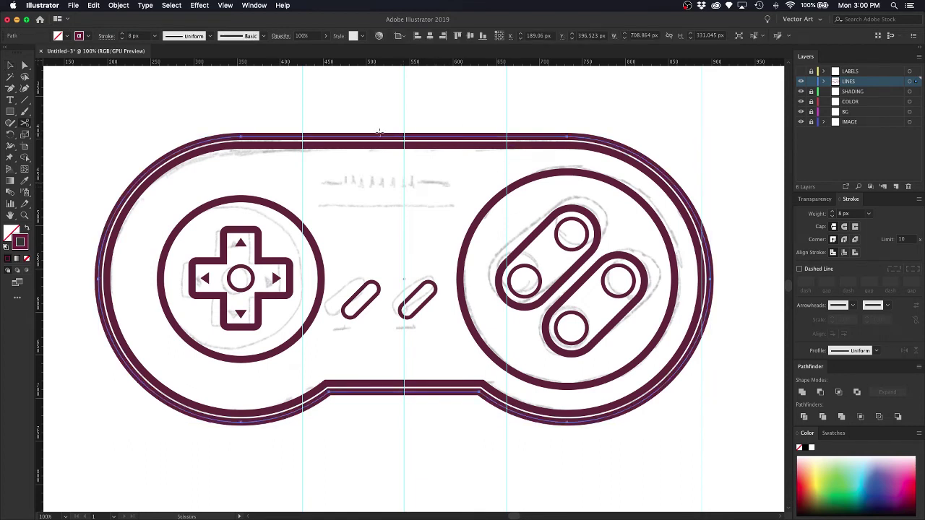
pyautogui.press('v')
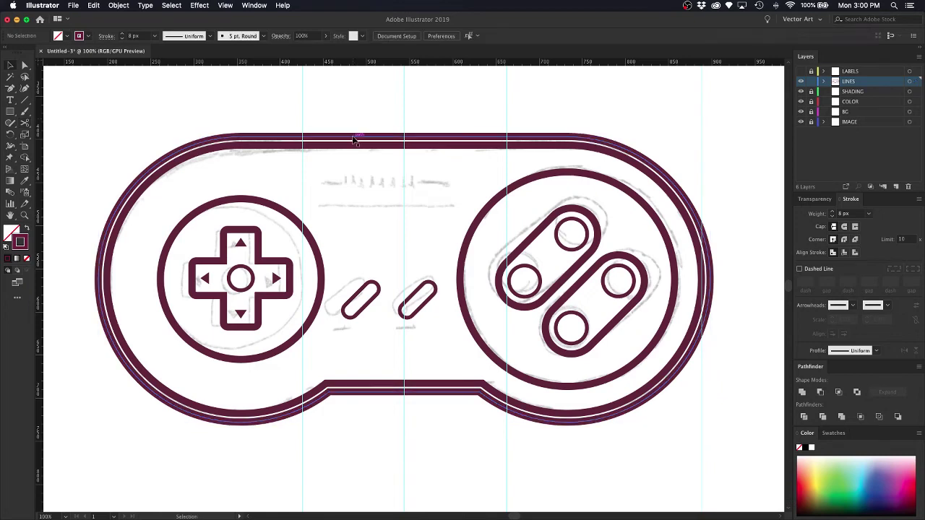
pyautogui.doubleClick(354, 138)
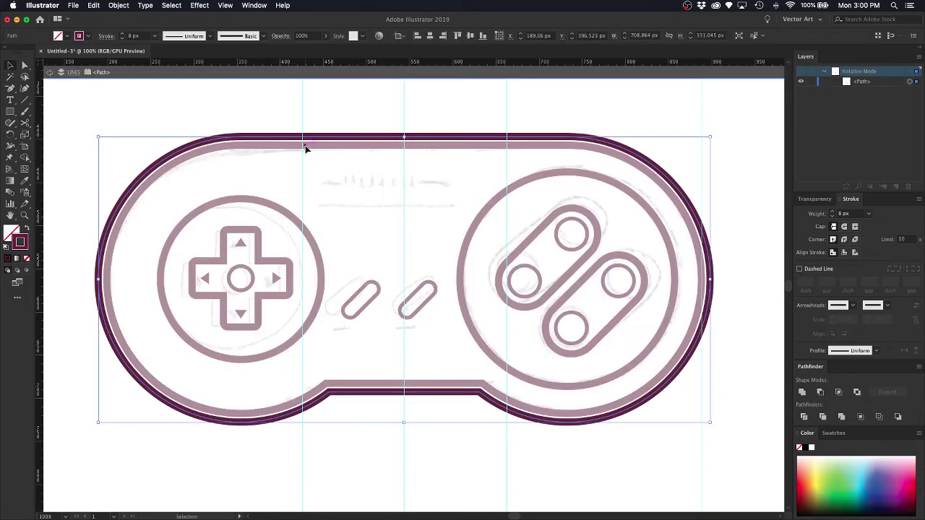
pyautogui.click(25, 124)
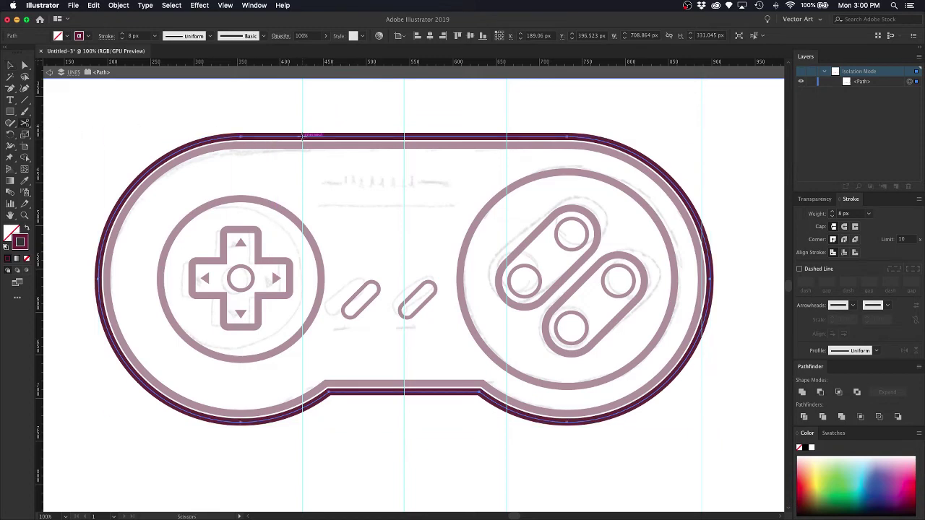
pyautogui.click(303, 135)
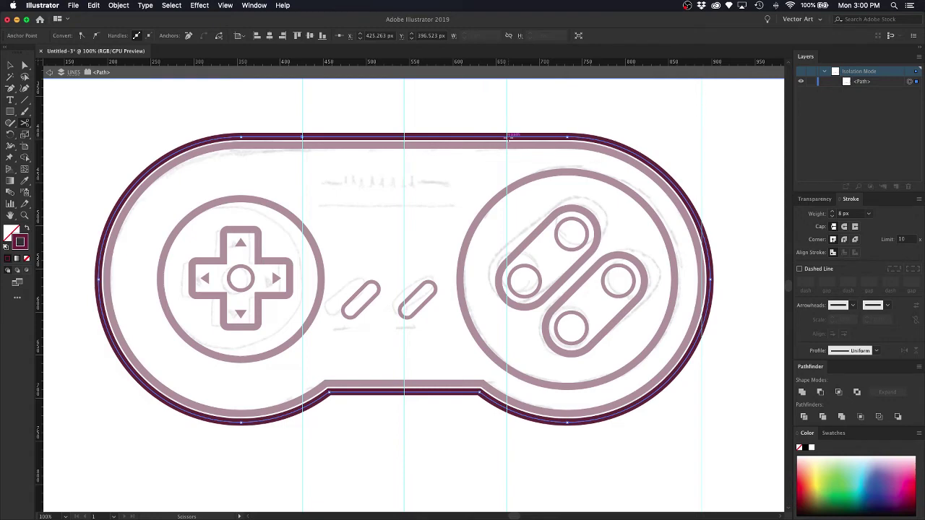
pyautogui.click(507, 135)
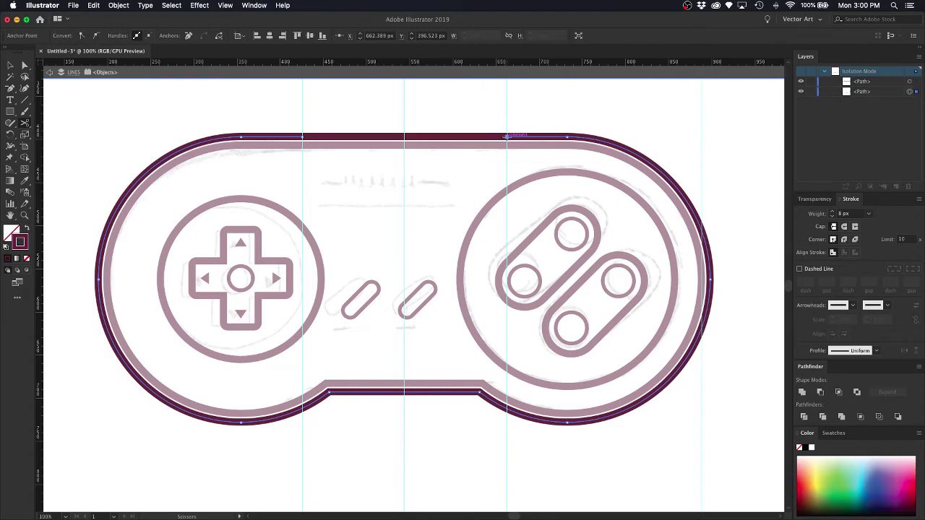
# Exit isolation mode and delete the outer outline's top segment between the two cuts.
pyautogui.press('v')
pyautogui.doubleClick(483, 113)
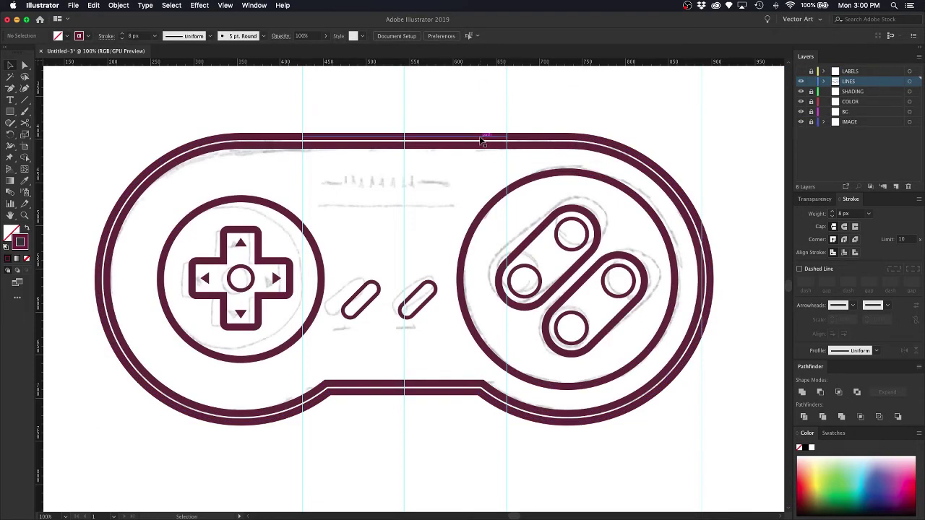
pyautogui.click(481, 141)
pyautogui.press('Delete')
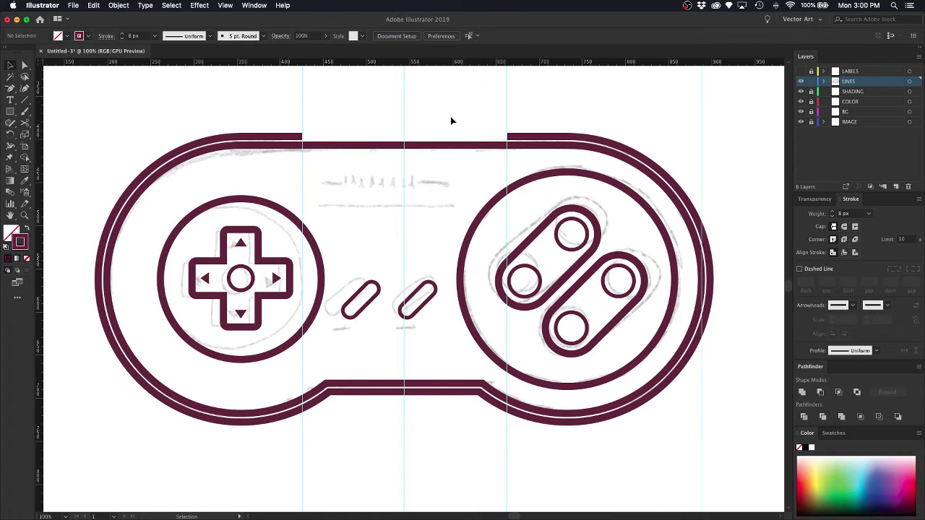
# Draw a helper rectangle about 608 by 379 px, centred on the centre guide and overlapping the controller.
pyautogui.click(659, 170)
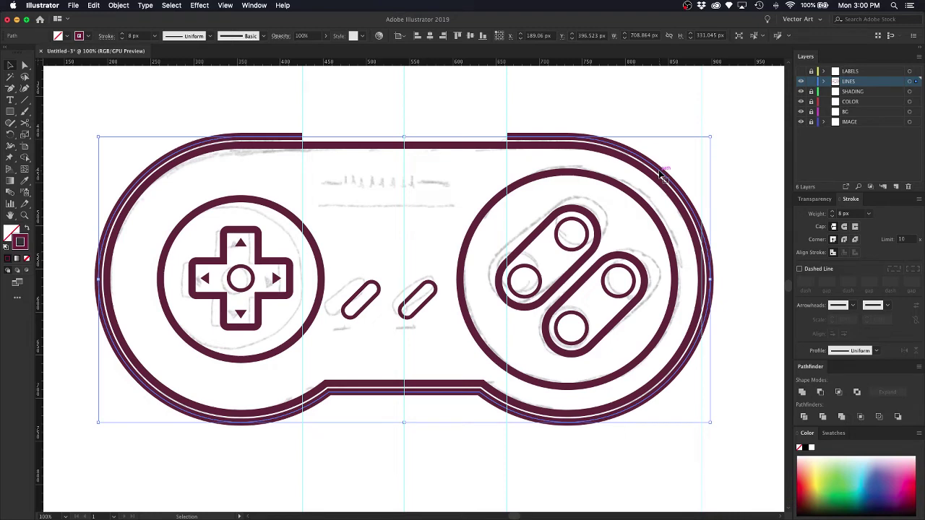
pyautogui.click(428, 115)
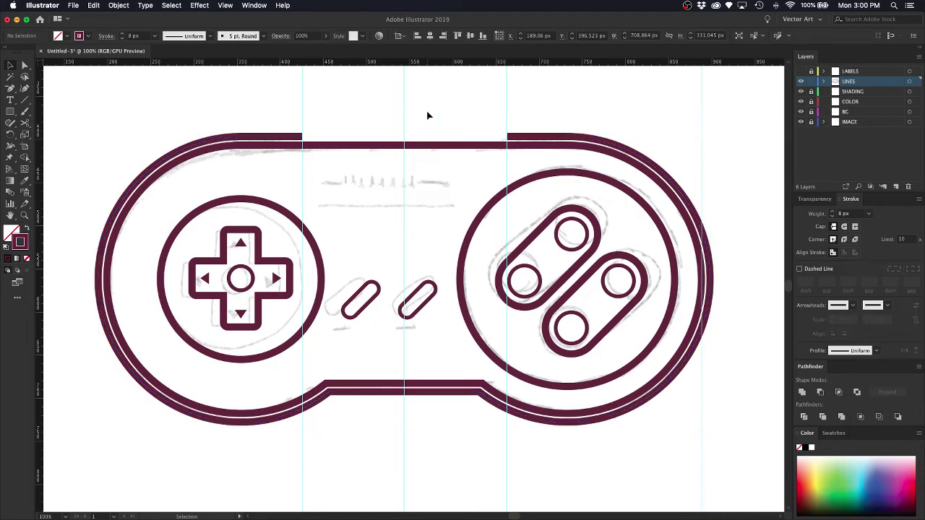
pyautogui.press('super+minus')
pyautogui.press('v')
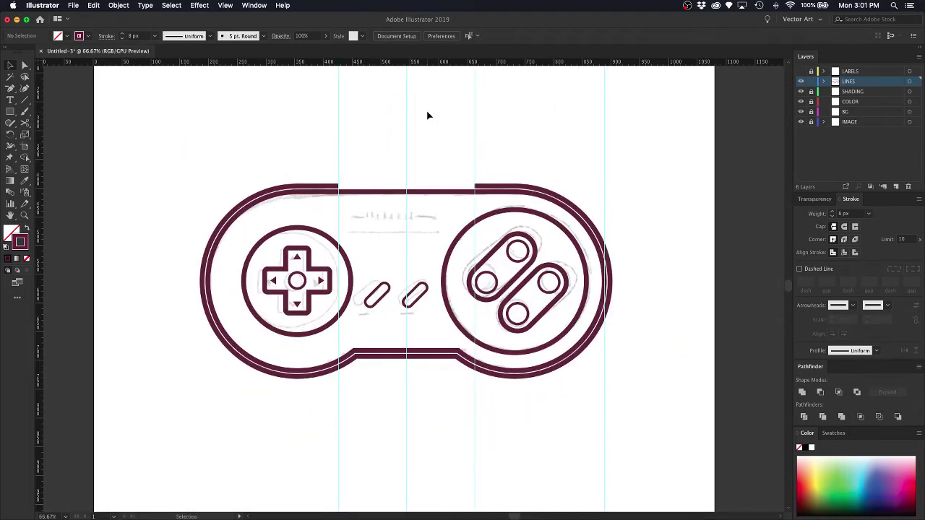
pyautogui.press('m')
pyautogui.moveTo(406, 259)
pyautogui.mouseDown()
pyautogui.moveTo(526, 305)
pyautogui.moveTo(561, 289)
pyautogui.moveTo(561, 326)
pyautogui.moveTo(581, 369)
pyautogui.mouseUp()
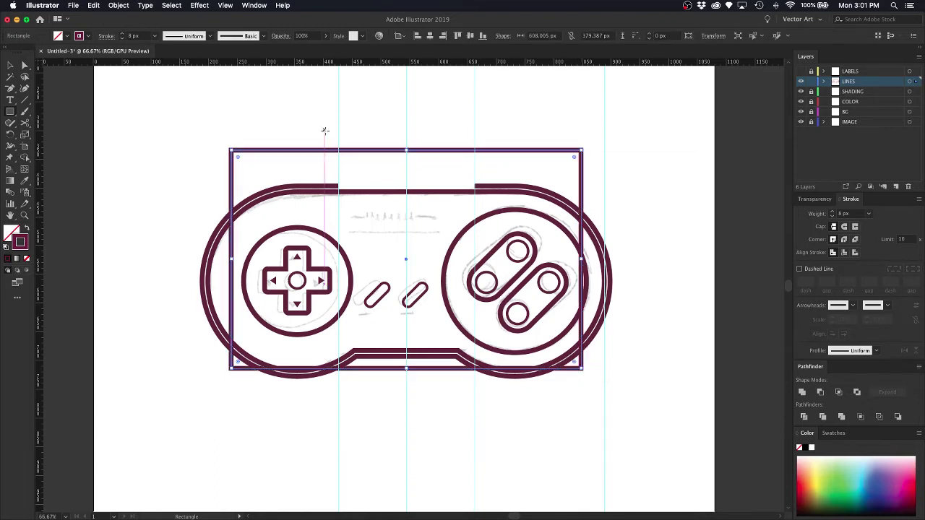
# Place vertical guides on the helper rectangle's left and right edges and delete the rectangle, keeping the guides.
pyautogui.moveTo(40, 166); pyautogui.dragTo(231, 191)
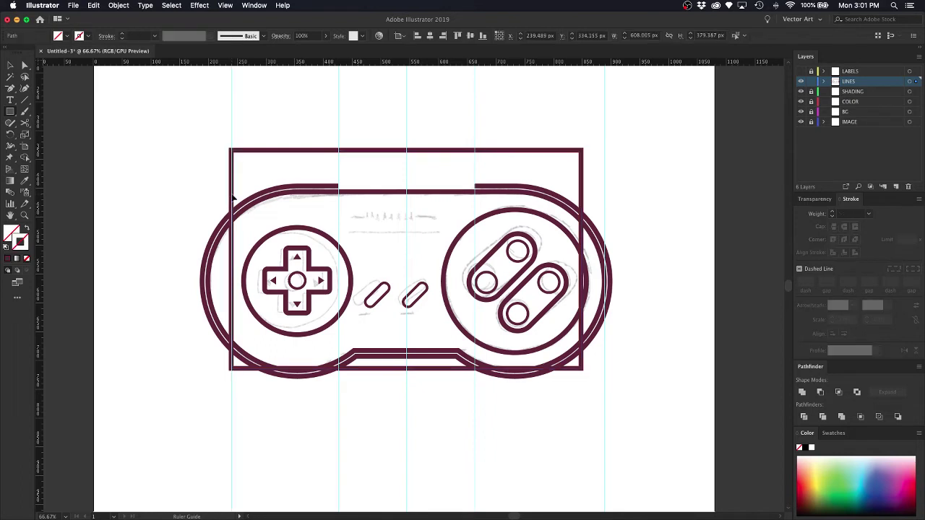
pyautogui.moveTo(42, 186); pyautogui.dragTo(580, 193)
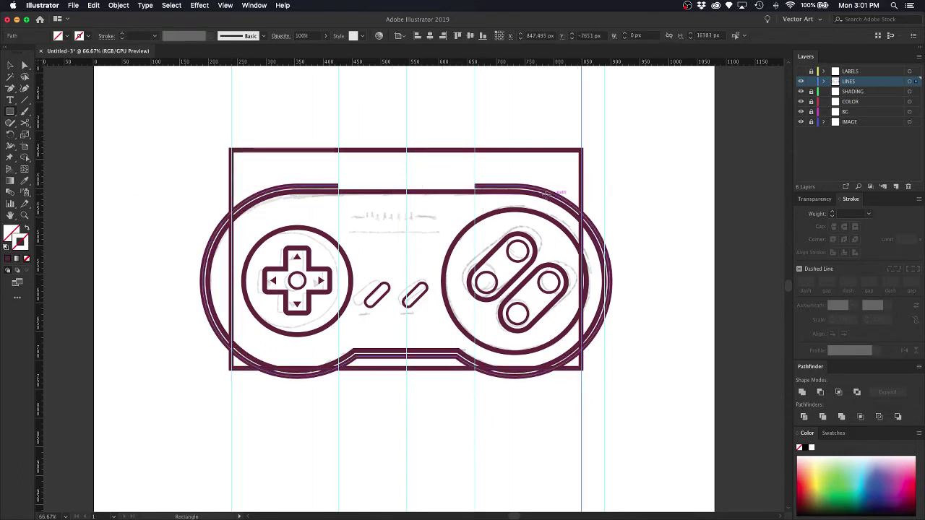
pyautogui.click(518, 146)
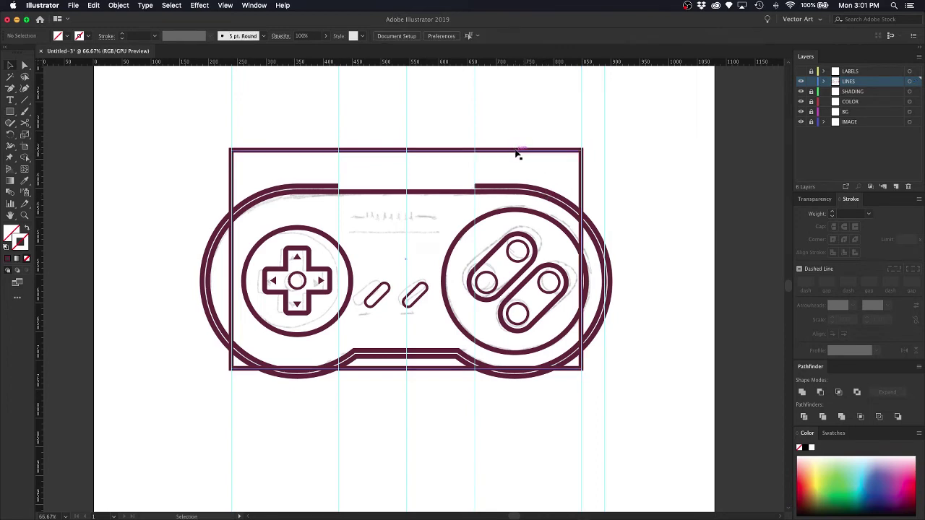
pyautogui.click(517, 150)
pyautogui.press('Delete')
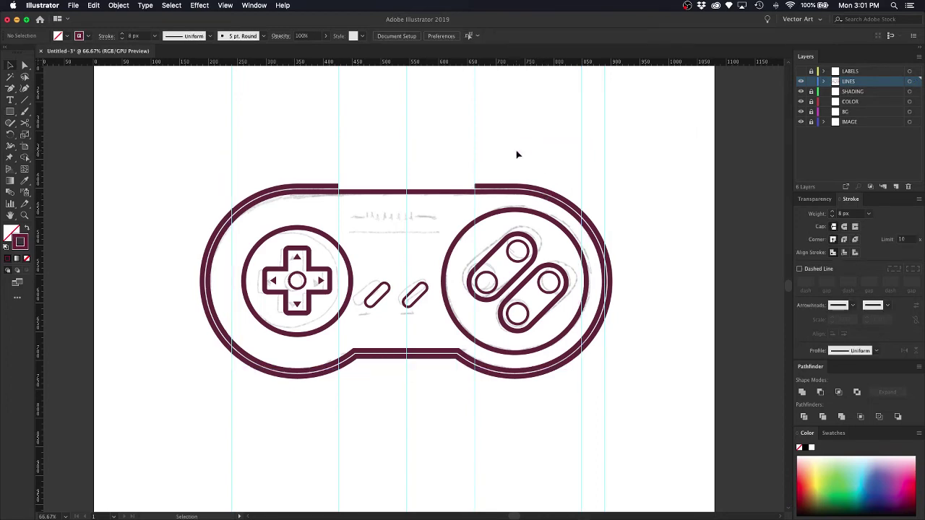
# Isolate the offset outer outline and cut it with the Scissors tool where the two new guides cross its upper curves.
pyautogui.doubleClick(515, 191)
pyautogui.press('super+equal')
pyautogui.press('super+equal')
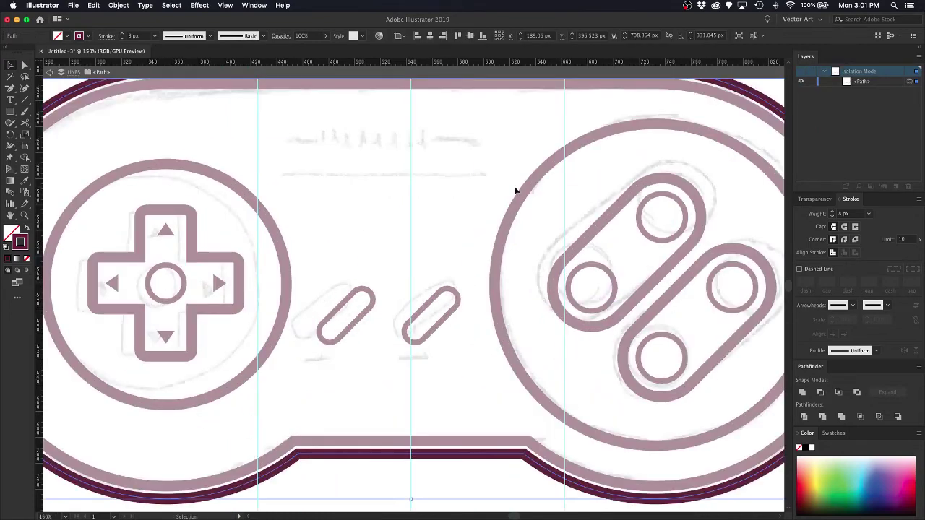
pyautogui.hscroll(5, 515, 190)
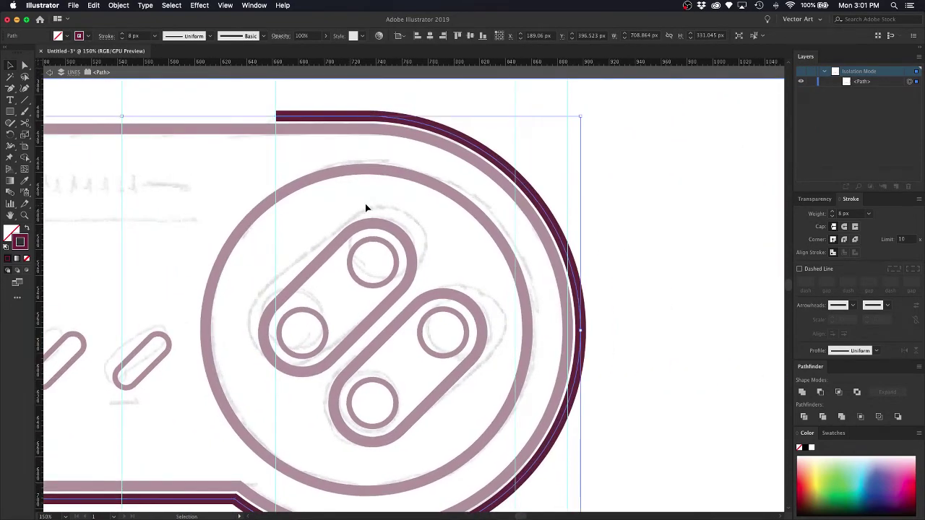
pyautogui.press('c')
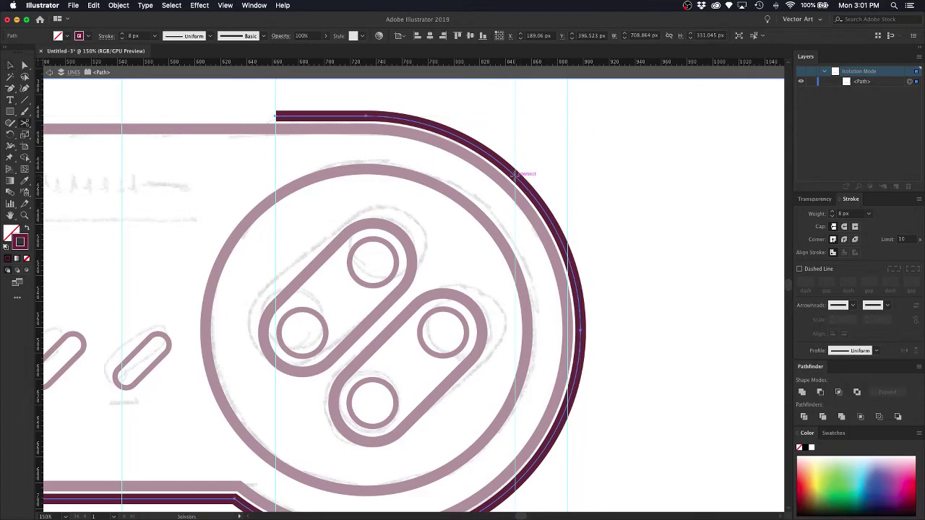
pyautogui.click(515, 176)
pyautogui.hscroll(-15, 347, 217)
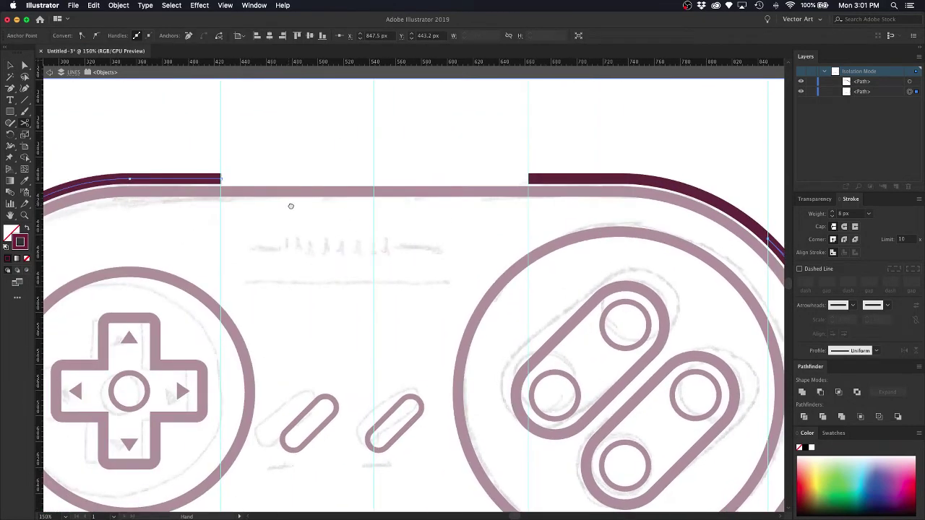
pyautogui.hscroll(-5, 347, 217)
pyautogui.scroll(-2, 347, 217)
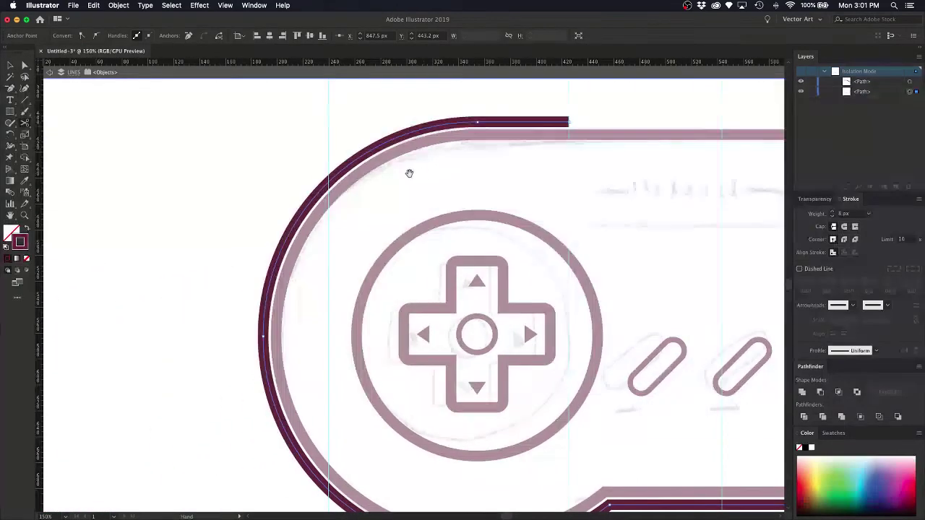
pyautogui.click(329, 181)
# Delete the outer outline's long lower segment between the two cuts and exit isolation mode, keeping both upper shoulder strips.
pyautogui.press('v')
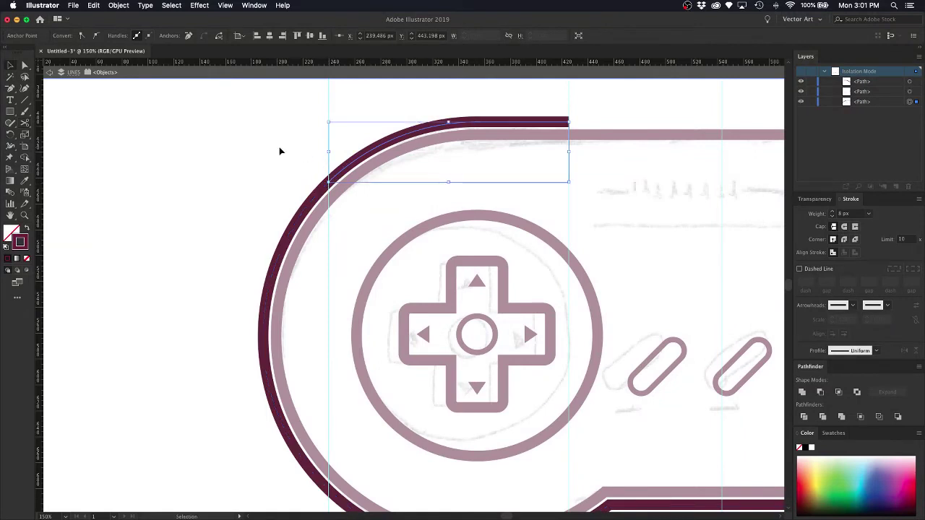
pyautogui.click(286, 192)
pyautogui.click(303, 215)
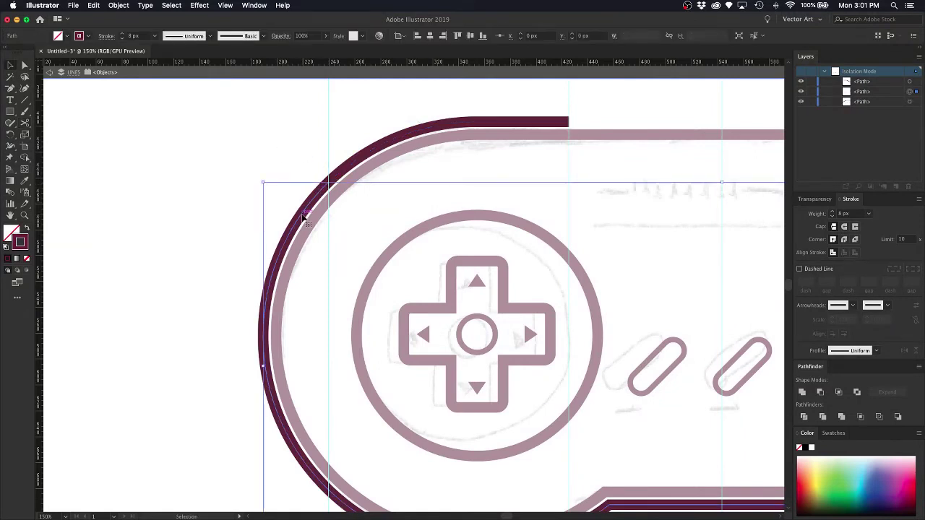
pyautogui.press('Delete')
pyautogui.press('super+minus')
pyautogui.press('super+minus')
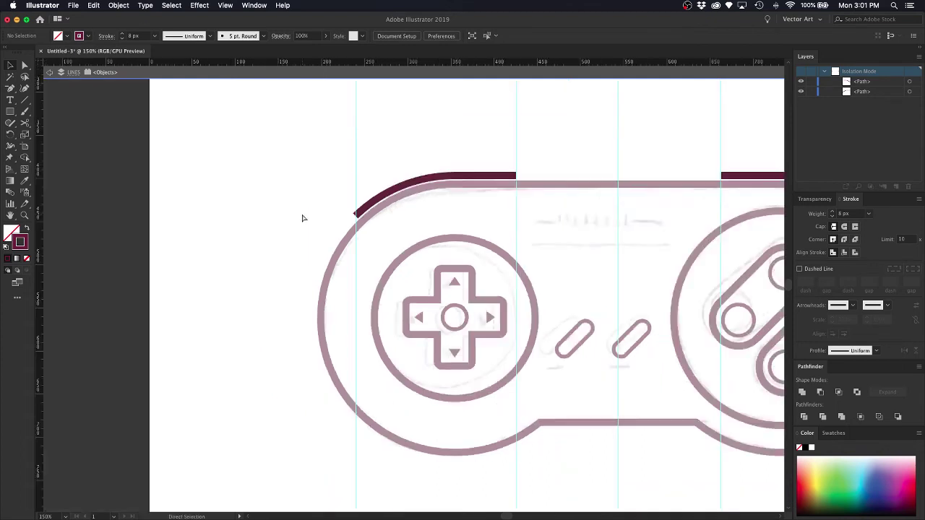
pyautogui.doubleClick(517, 186)
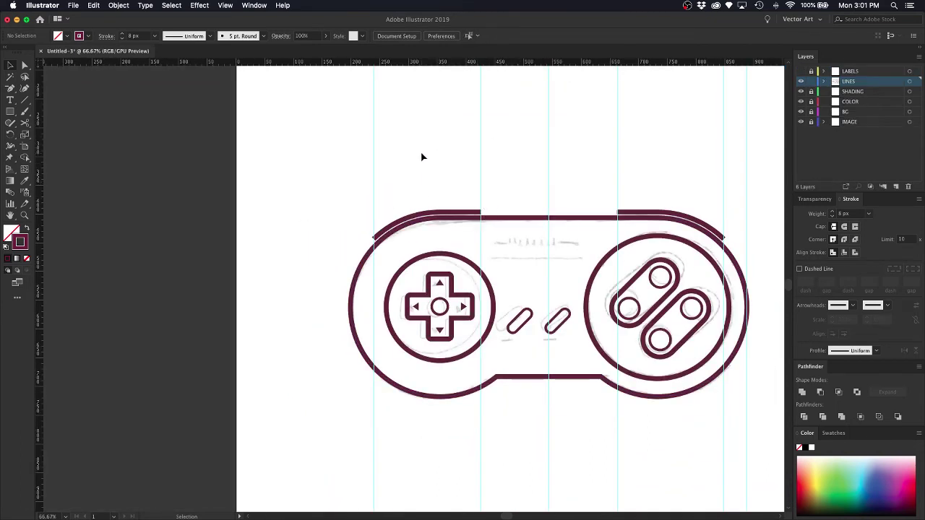
# Delete all the vertical guides except the one at the controller's centre.
pyautogui.moveTo(423, 157); pyautogui.dragTo(338, 186)
pyautogui.press('Delete')
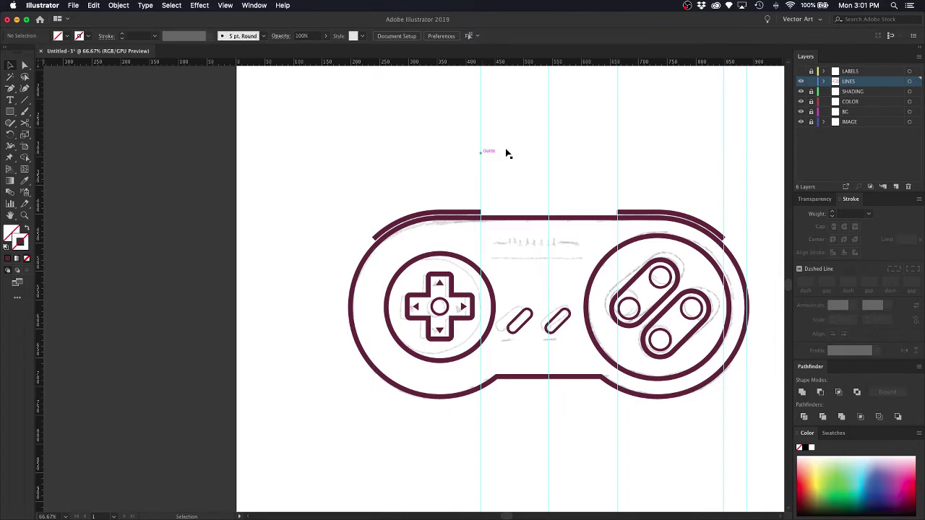
pyautogui.moveTo(512, 142); pyautogui.dragTo(455, 174)
pyautogui.press('Delete')
pyautogui.moveTo(644, 134); pyautogui.dragTo(620, 152)
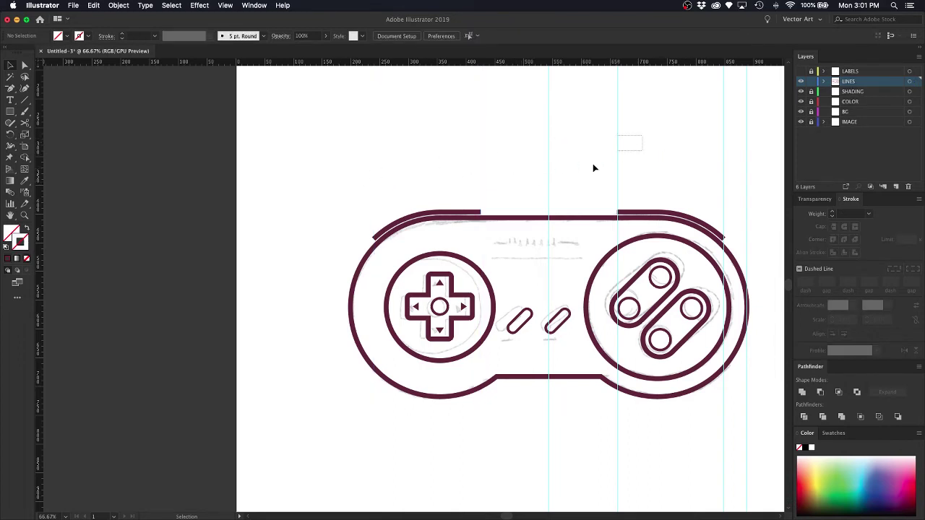
pyautogui.press('Delete')
pyautogui.moveTo(710, 180); pyautogui.dragTo(710, 179)
pyautogui.press('Delete')
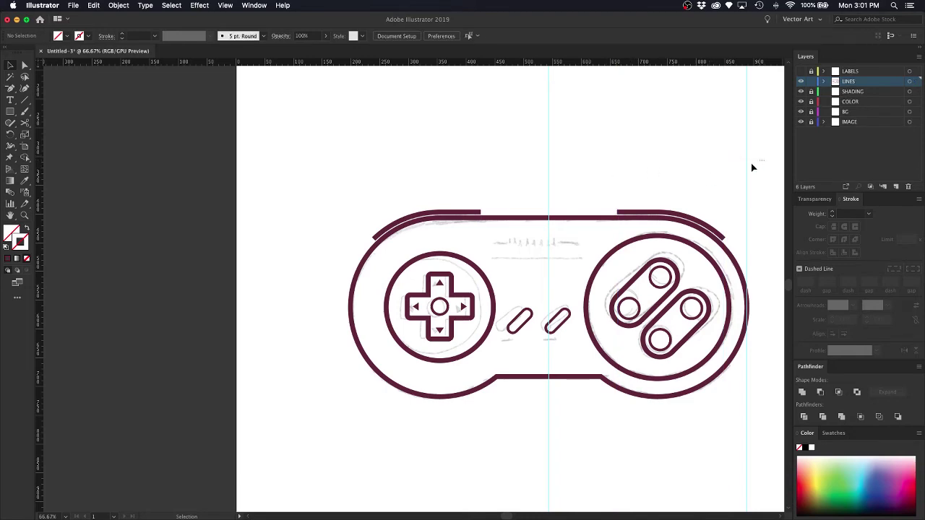
pyautogui.moveTo(760, 160); pyautogui.dragTo(731, 187)
pyautogui.press('Delete')
# Extend both ends of the left shoulder strip down to the controller body outline with the Pen tool.
pyautogui.press('super+equal')
pyautogui.press('super+equal')
pyautogui.press('super+equal')
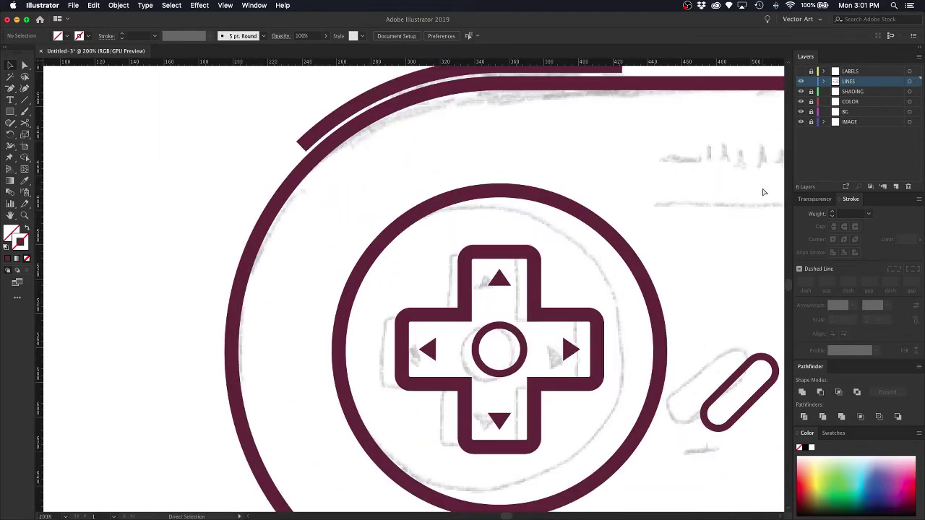
pyautogui.moveTo(629, 151); pyautogui.dragTo(601, 264)
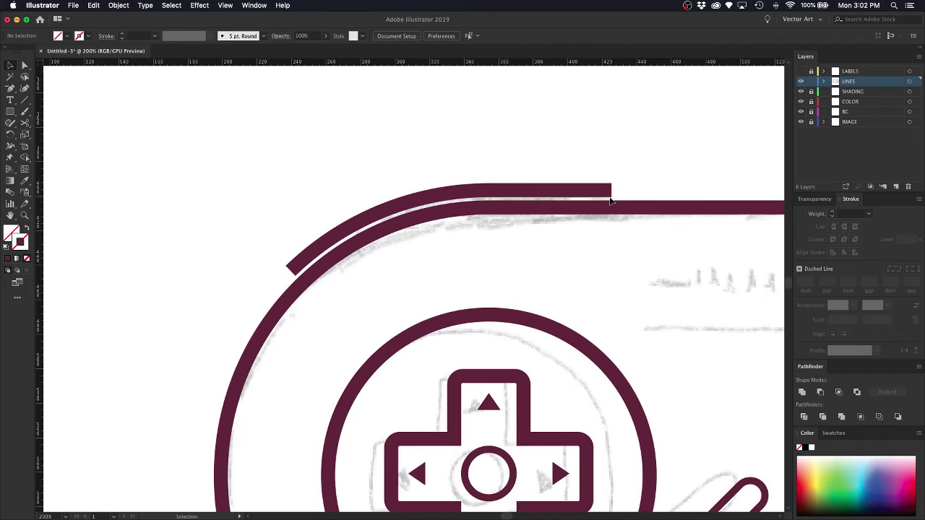
pyautogui.press('p')
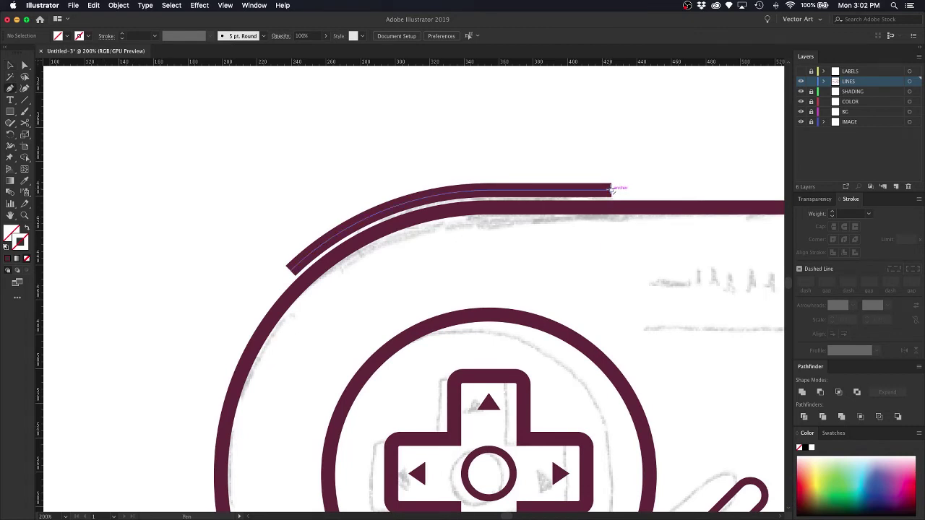
pyautogui.click(611, 190)
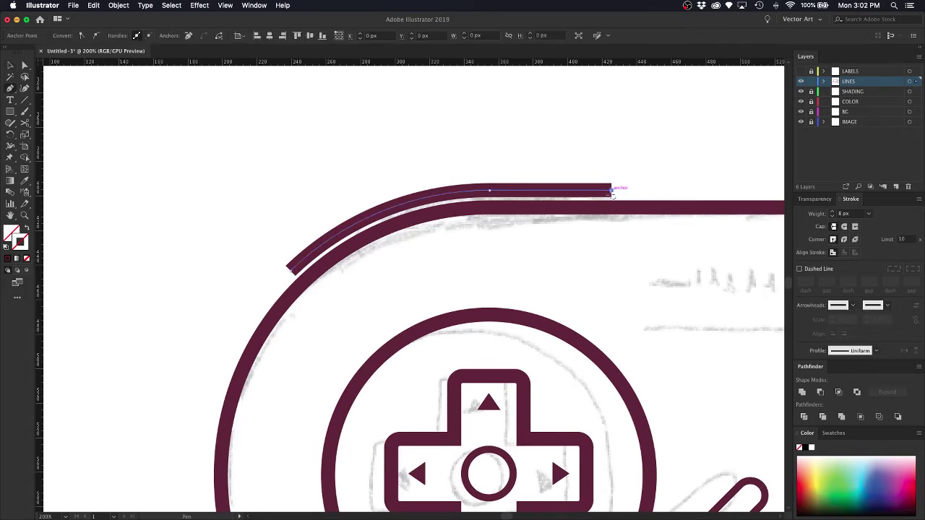
pyautogui.click(611, 206)
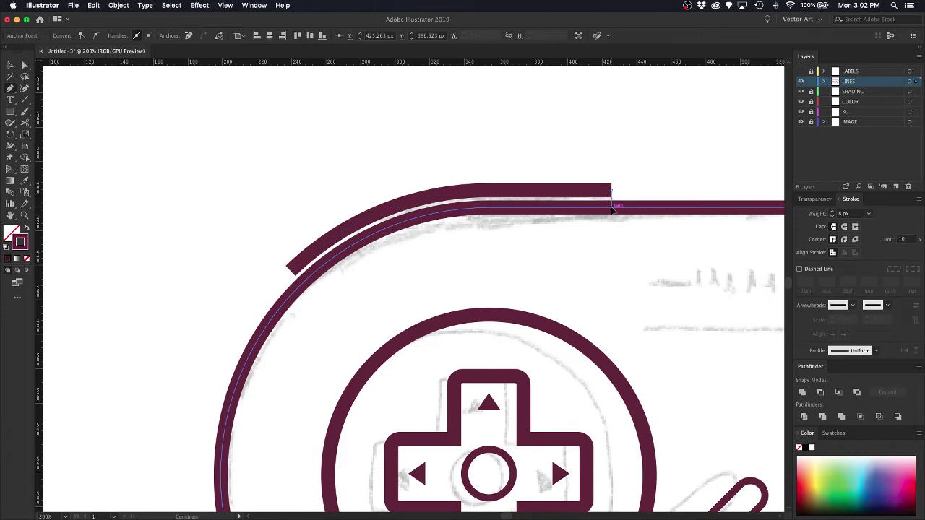
pyautogui.keyDown('super'); pyautogui.click(685, 172); pyautogui.keyUp('super')
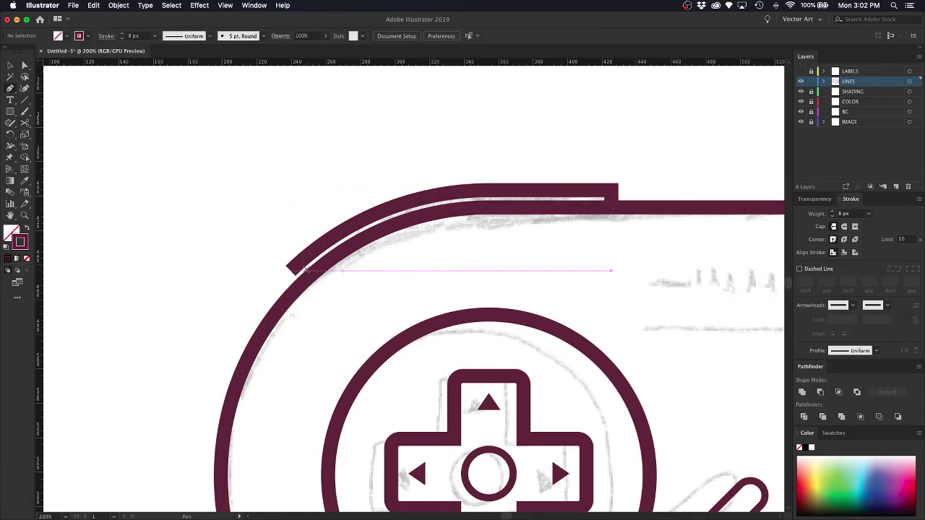
pyautogui.moveTo(289, 270); pyautogui.dragTo(303, 283)
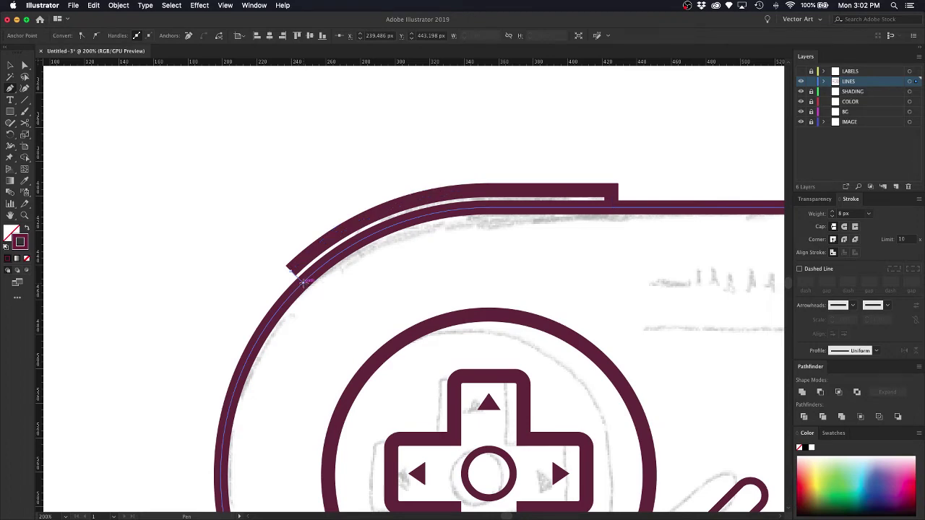
pyautogui.press('v')
pyautogui.click(601, 144)
# Extend both ends of the right shoulder strip to the body outline with the Pen tool and deselect it.
pyautogui.hscroll(10, 535, 145)
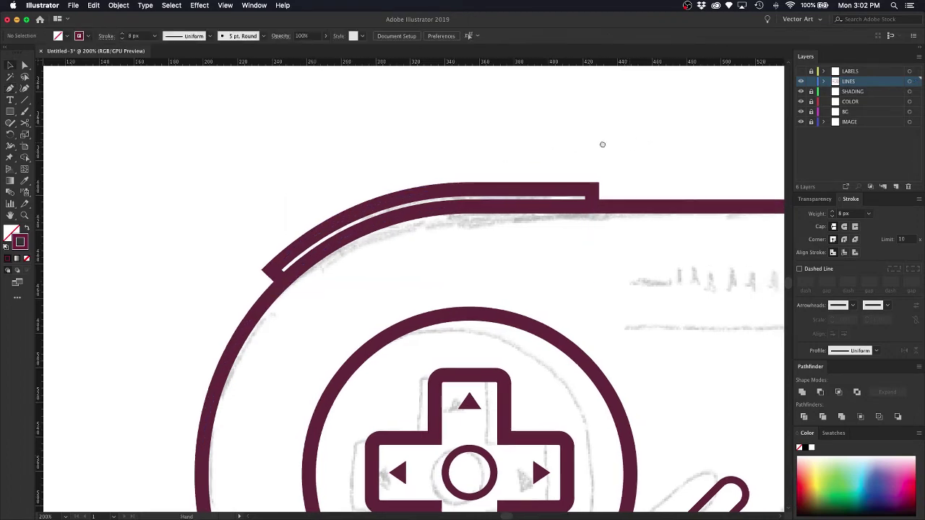
pyautogui.press('p')
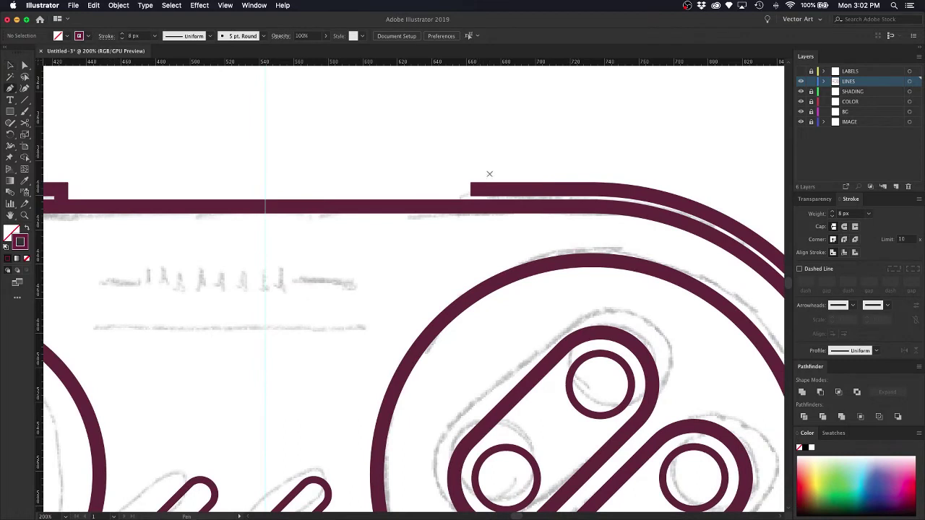
pyautogui.moveTo(471, 189); pyautogui.dragTo(480, 114)
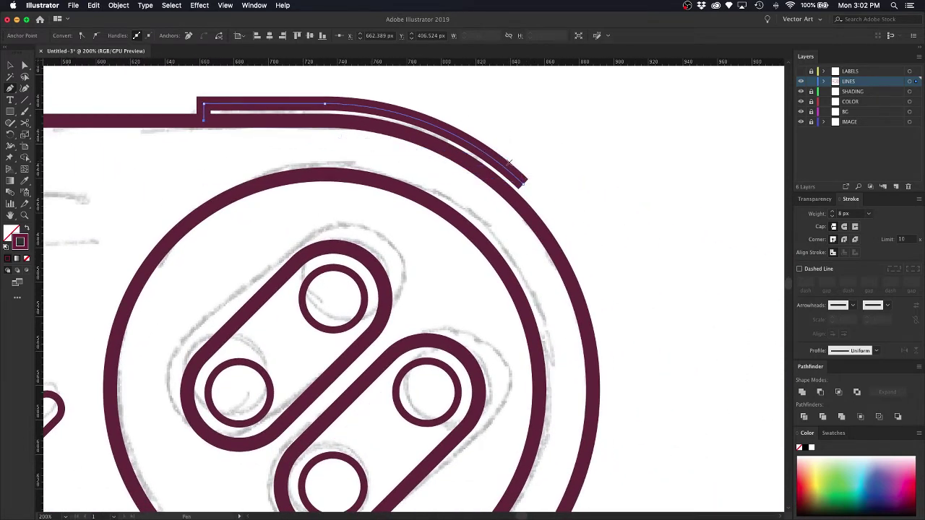
pyautogui.moveTo(525, 185); pyautogui.dragTo(513, 192)
pyautogui.press('v')
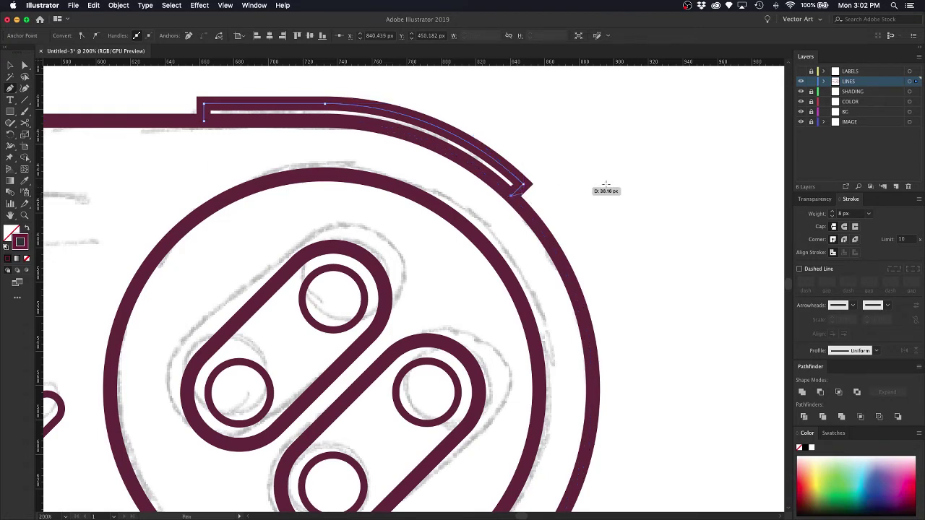
pyautogui.click(667, 182)
# Select both shoulder strips and reduce their stroke weight to 7 px.
pyautogui.press('super+minus')
pyautogui.press('super+minus')
pyautogui.press('super+minus')
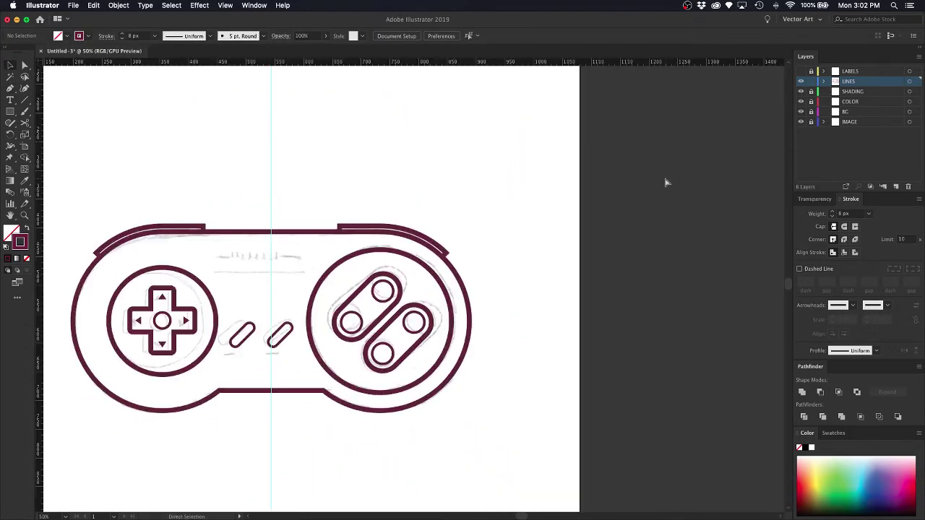
pyautogui.hscroll(-5, 622, 177)
pyautogui.click(504, 237)
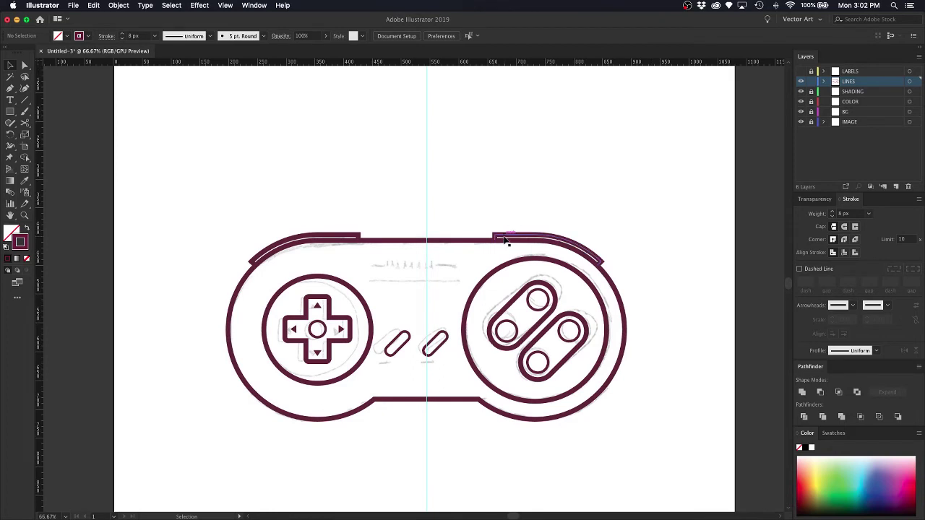
pyautogui.keyDown('shift'); pyautogui.click(326, 237); pyautogui.keyUp('shift')
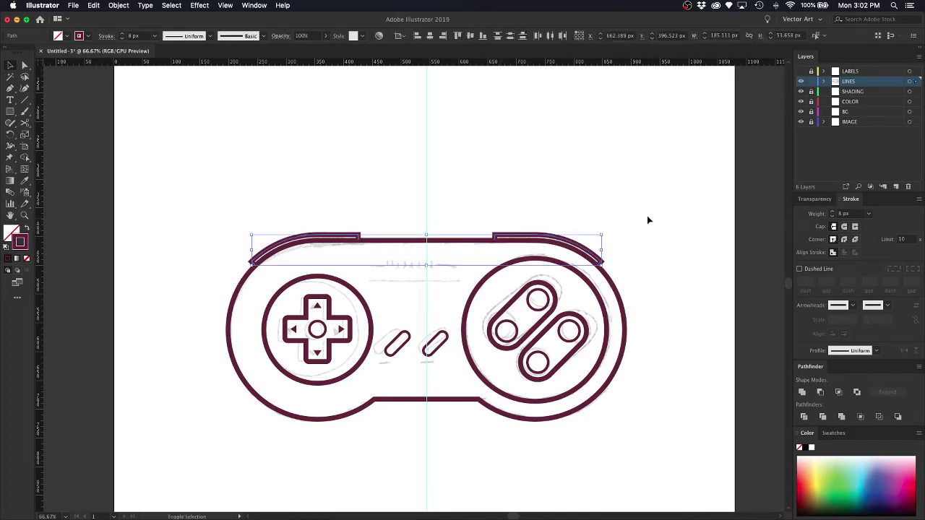
pyautogui.click(832, 216)
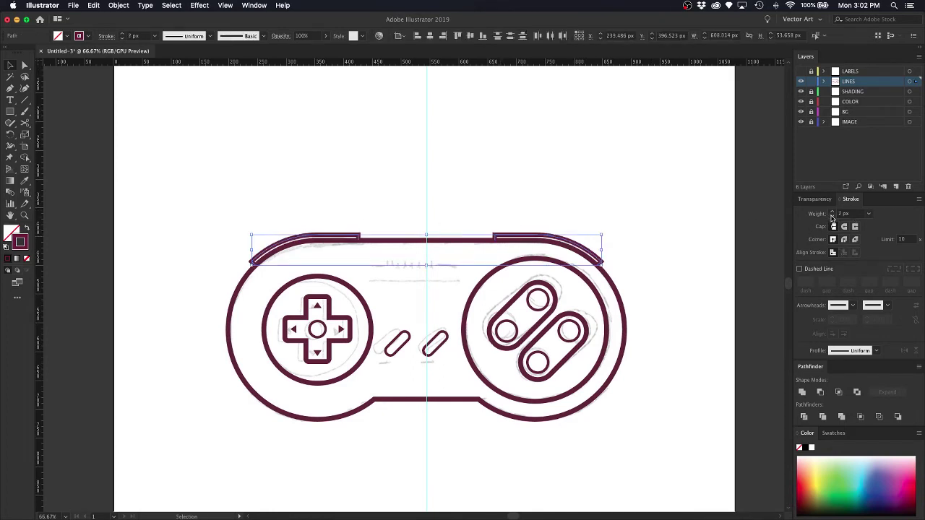
# Reduce the stroke weight of both shoulder strips to 4 px and deselect them.
pyautogui.click(832, 216)
pyautogui.click(832, 216)
pyautogui.click(831, 216)
pyautogui.click(631, 195)
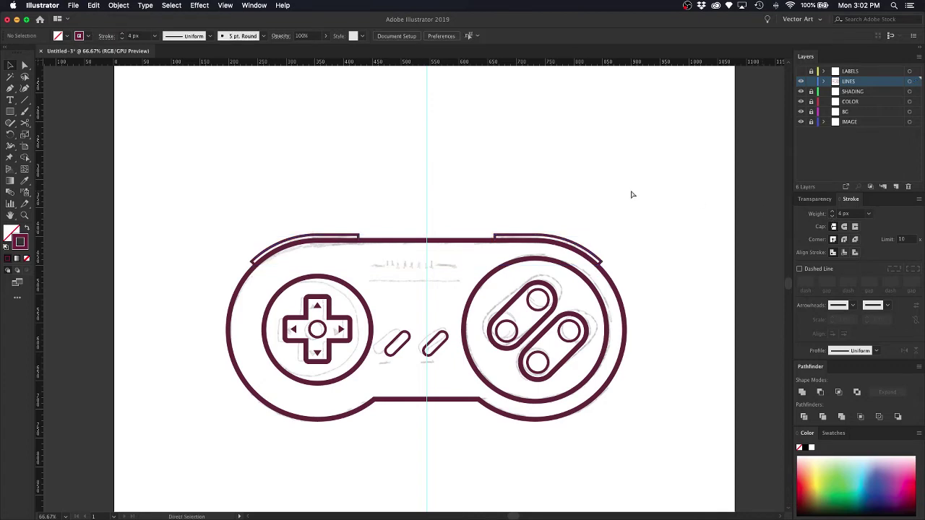
# Round the two outer corners of each shoulder strip together by raising their corner radius, and deselect the strips.
pyautogui.press('super+equal')
pyautogui.press('super+equal')
pyautogui.moveTo(682, 138); pyautogui.dragTo(545, 130)
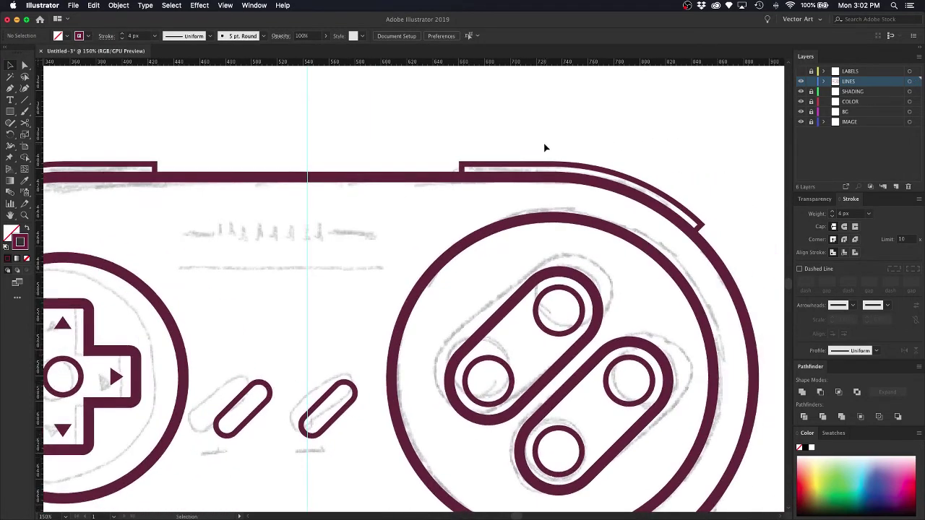
pyautogui.press('a')
pyautogui.click(483, 168)
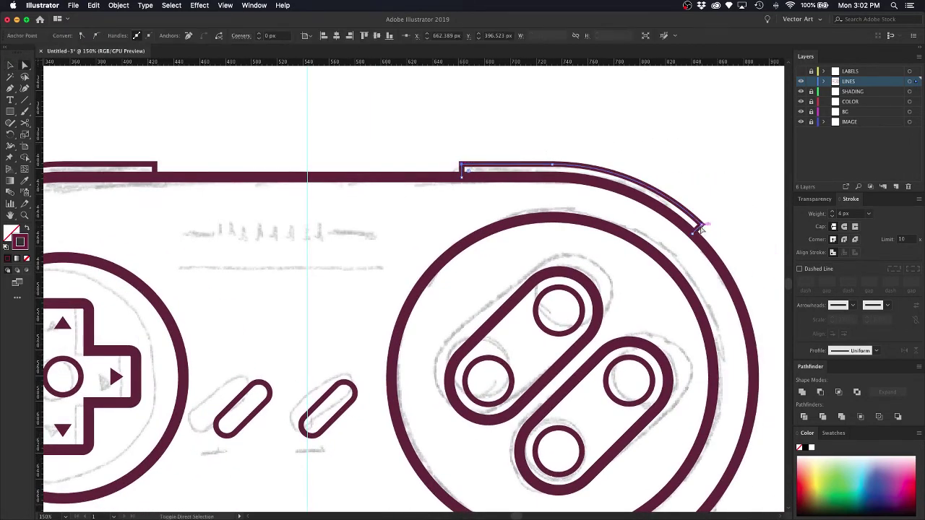
pyautogui.moveTo(398, 126); pyautogui.dragTo(610, 160)
pyautogui.keyDown('shift'); pyautogui.click(395, 209); pyautogui.keyUp('shift')
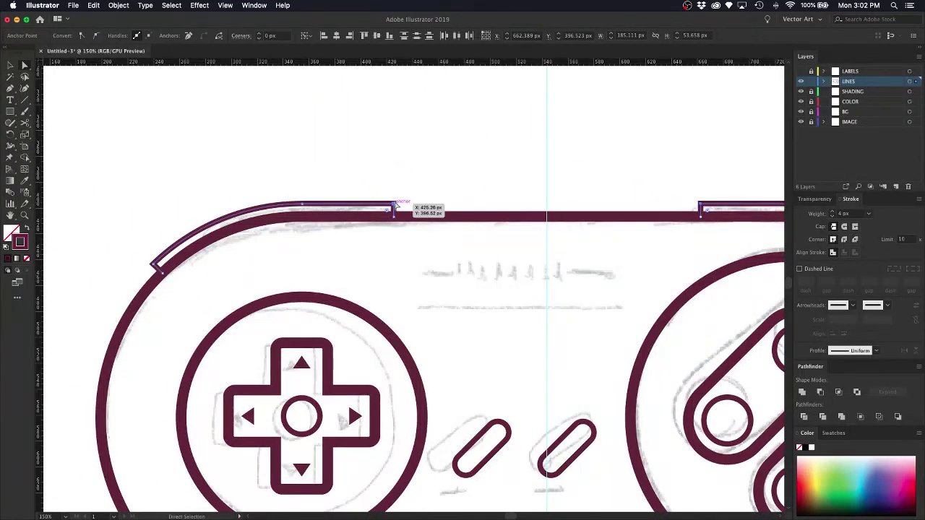
pyautogui.keyDown('shift'); pyautogui.click(159, 265); pyautogui.keyUp('shift')
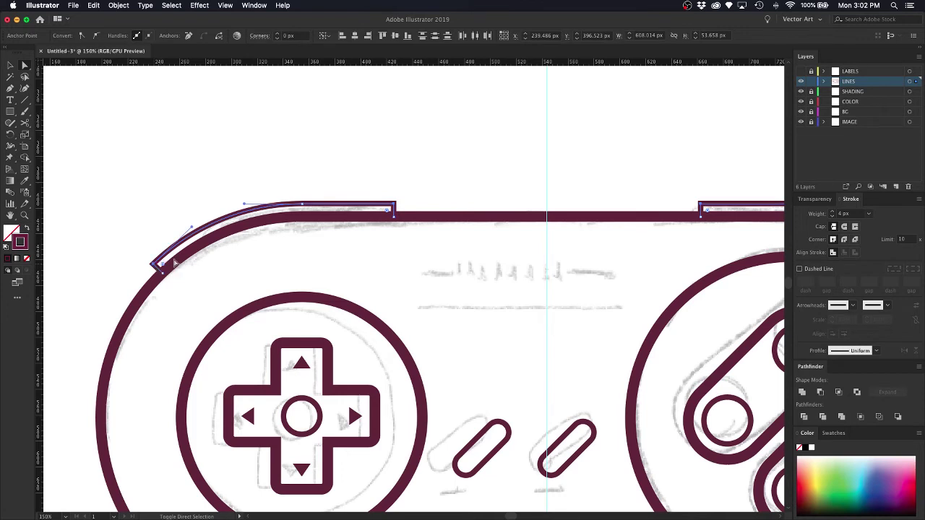
pyautogui.click(278, 35)
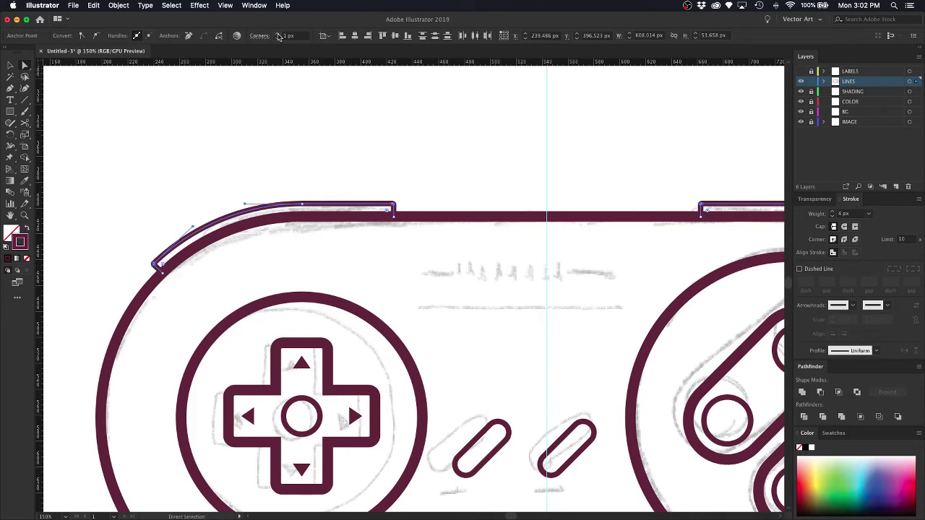
pyautogui.click(279, 35)
pyautogui.click(278, 35)
pyautogui.click(278, 35)
pyautogui.click(278, 34)
pyautogui.click(427, 132)
# Delete the remaining vertical guide at the controller's centre.
pyautogui.press('v')
pyautogui.hotkey('ctrl', '1')
pyautogui.hotkey('ctrl', '0')
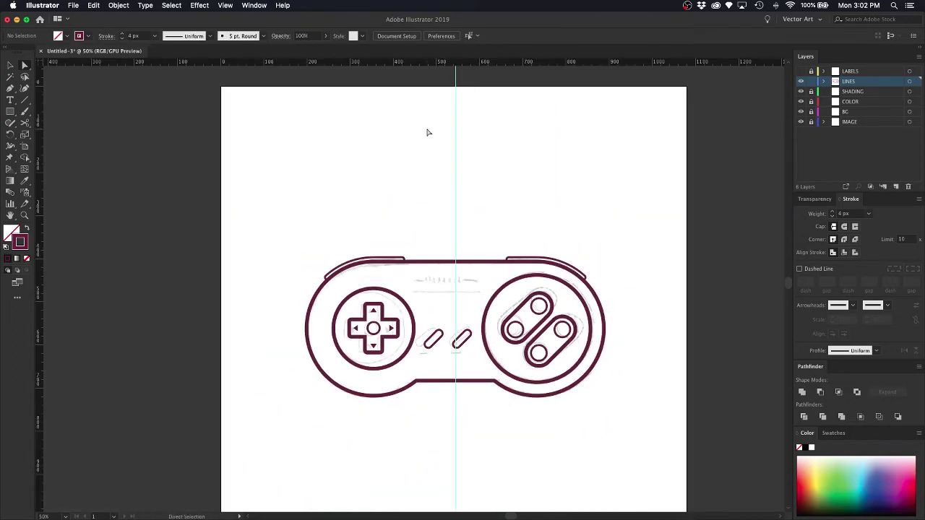
pyautogui.hotkey('ctrl', '1')
pyautogui.press('a')
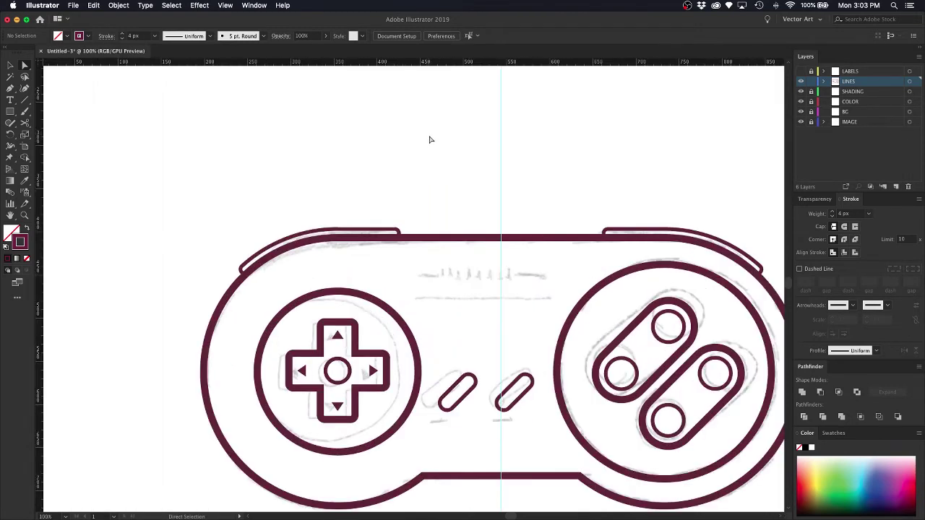
pyautogui.press('v')
pyautogui.press('Delete')
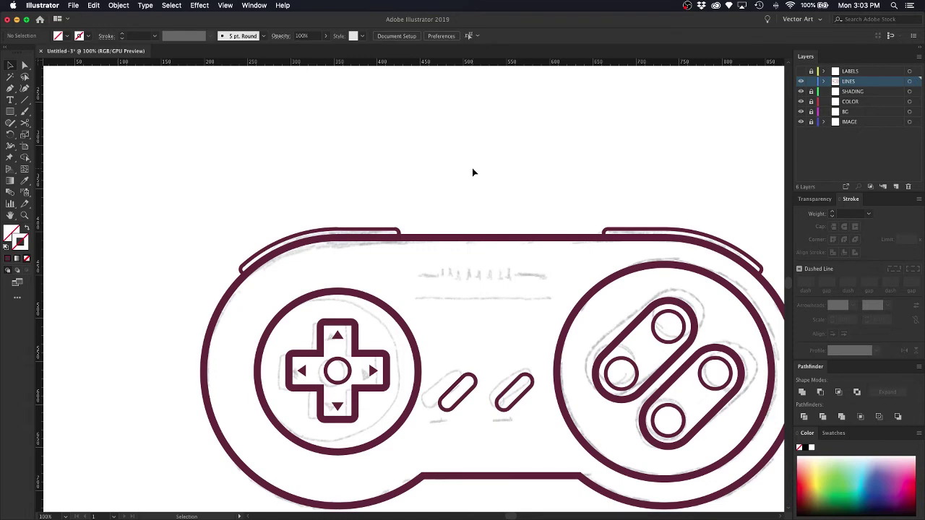
# Hide the IMAGE sketch layer to examine the line art on its own, and show the layer again.
pyautogui.press('a')
pyautogui.press('super+minus')
pyautogui.press('super+minus')
pyautogui.press('super+minus')
pyautogui.press('super+equal')
pyautogui.press('super+equal')
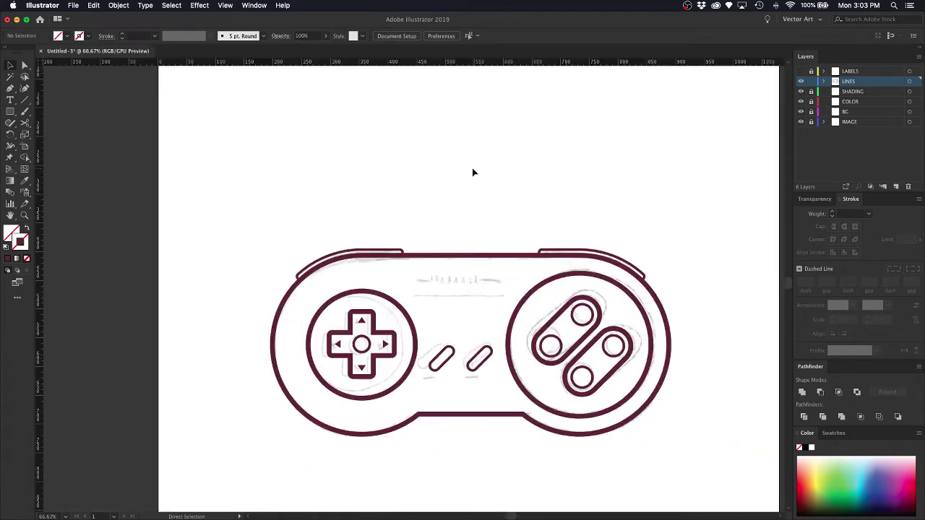
pyautogui.press('v')
pyautogui.click(801, 121)
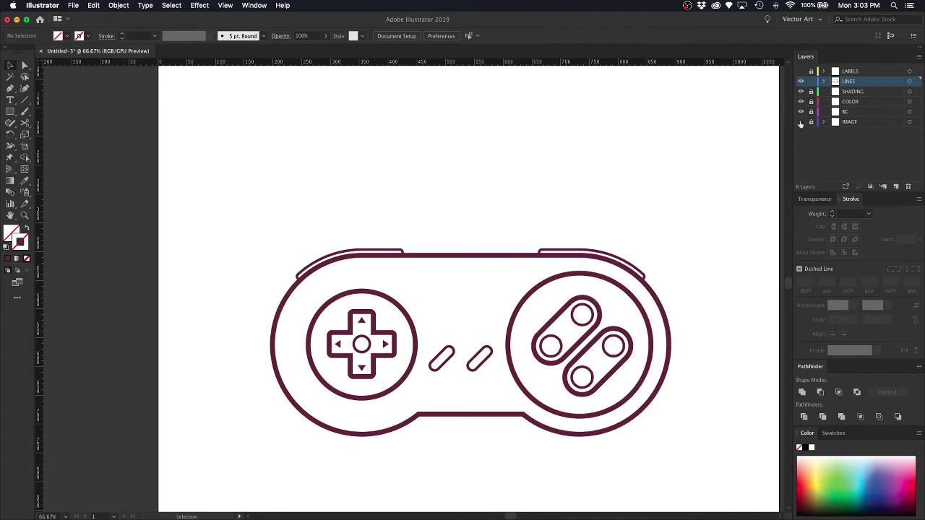
pyautogui.click(801, 121)
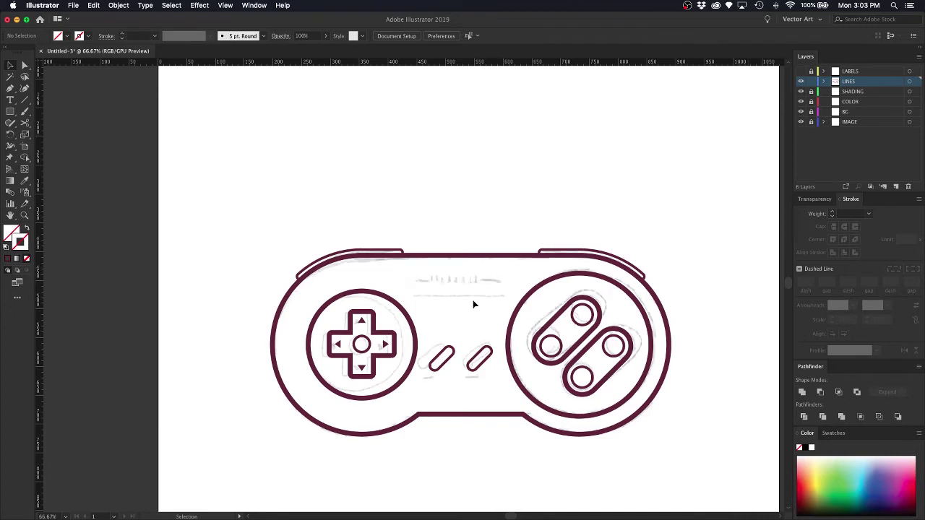
# Draw a horizontal line about 154 px long over the sketched lower line with the Pen tool, copying the 8 px outline style.
pyautogui.scroll(5, 495, 304)
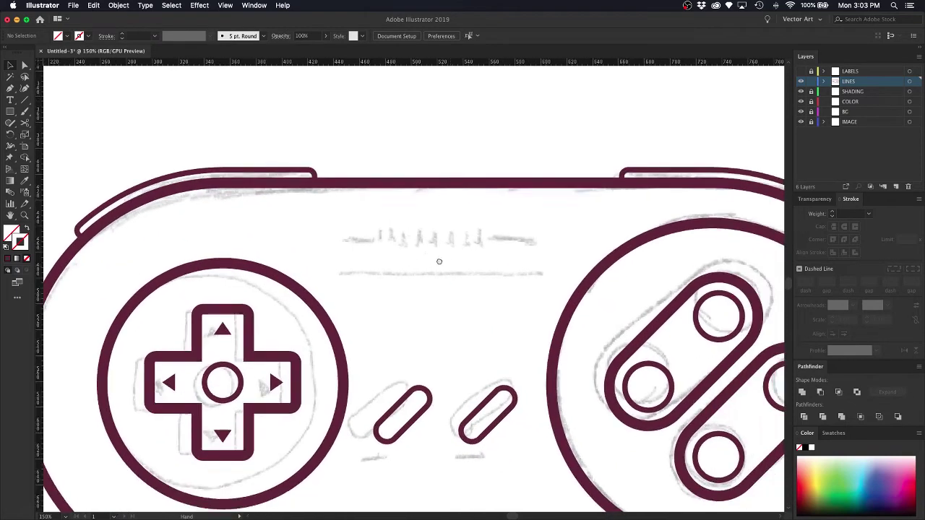
pyautogui.hscroll(2, 439, 261)
pyautogui.press('p')
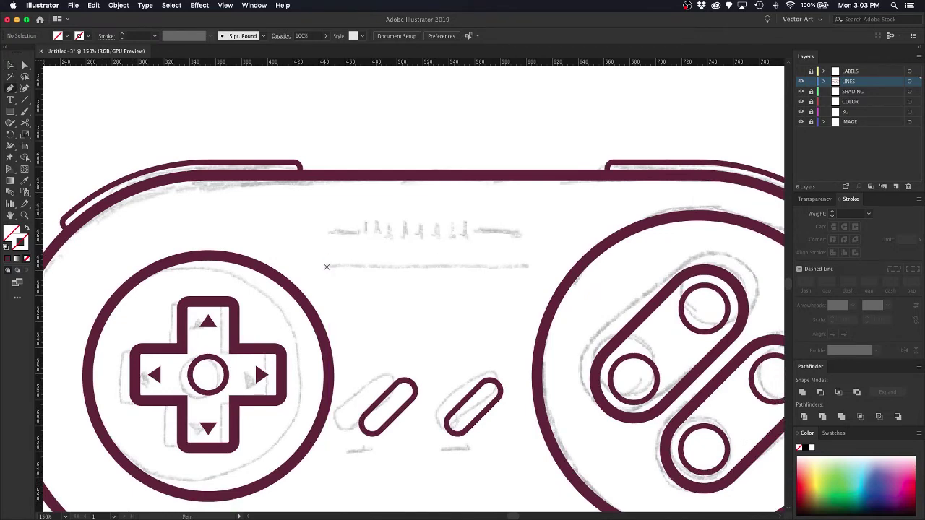
pyautogui.click(328, 266)
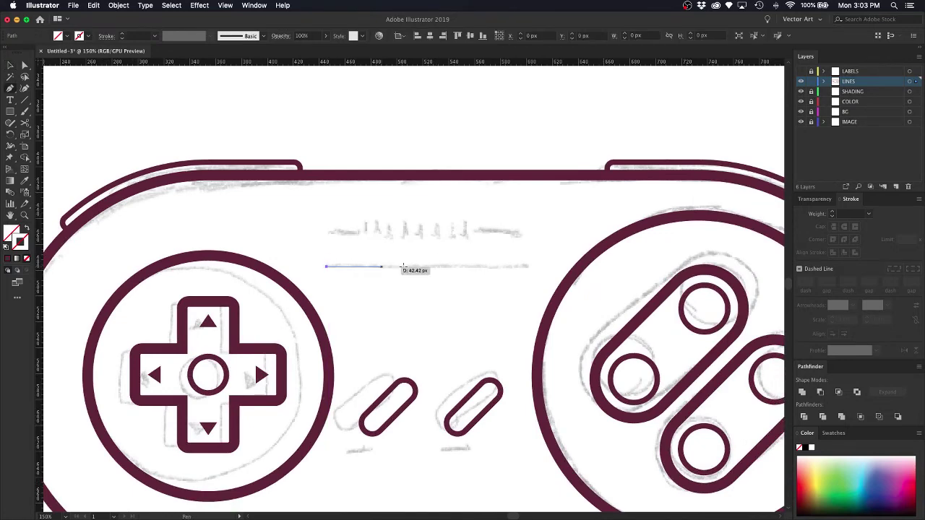
pyautogui.keyDown('shift'); pyautogui.click(527, 266); pyautogui.keyUp('shift')
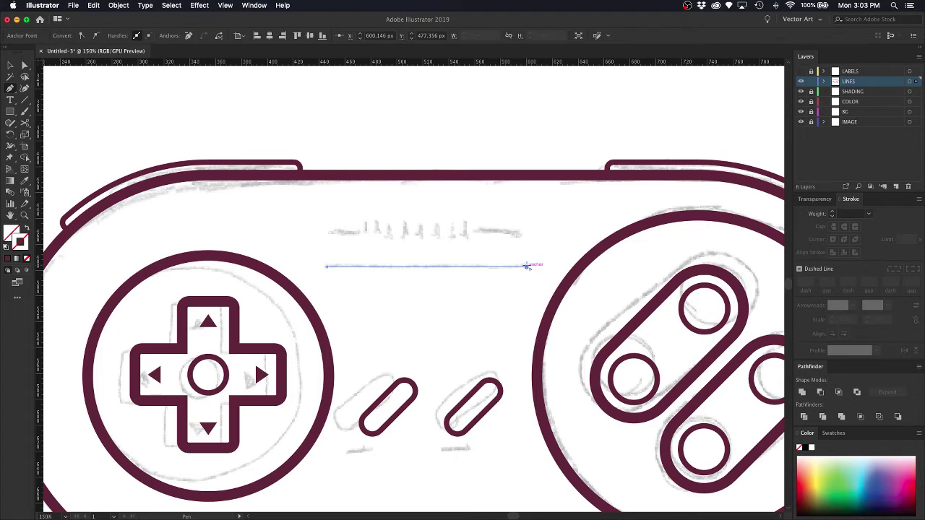
pyautogui.press('i')
pyautogui.click(593, 256)
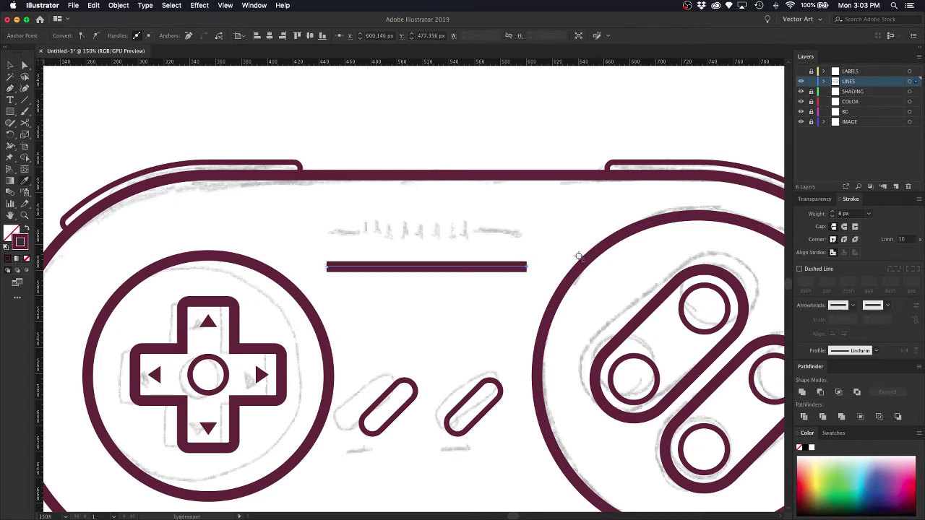
pyautogui.press('v')
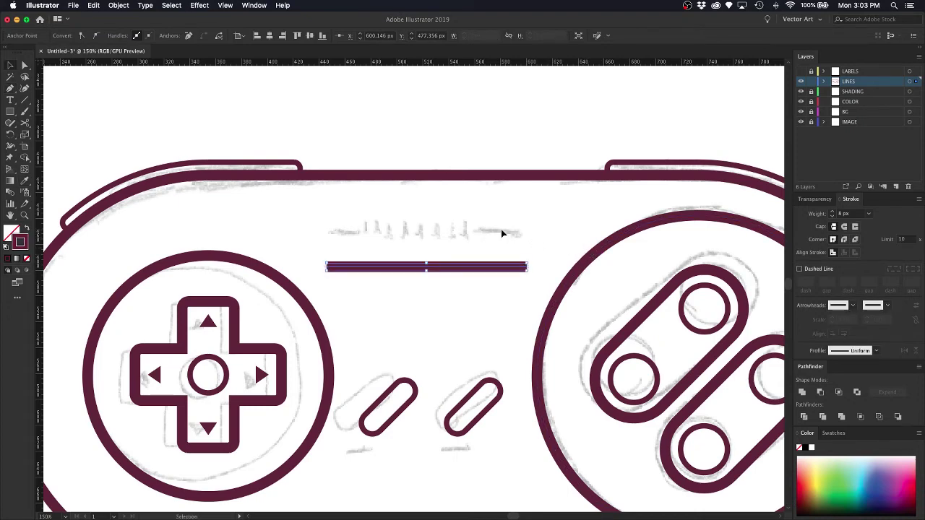
pyautogui.click(491, 245)
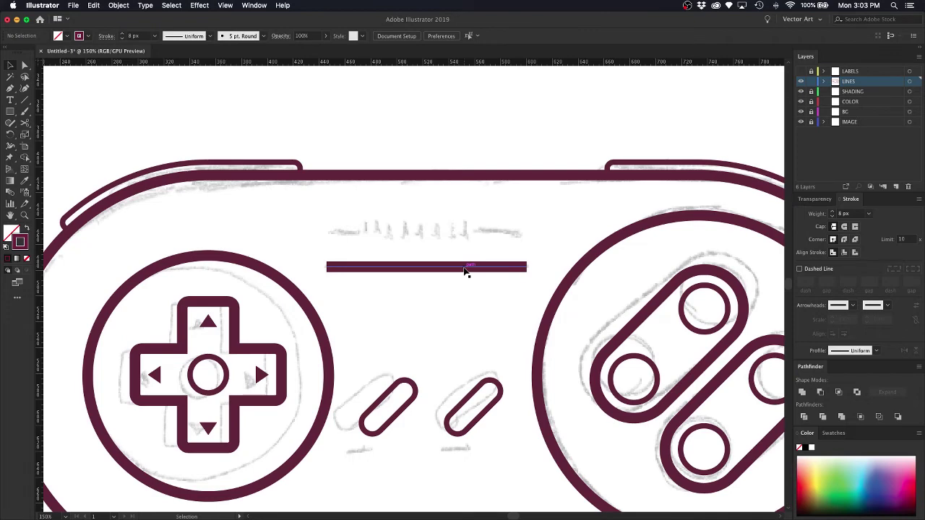
# Duplicate the line about 27 px above the original and give both lines round caps.
pyautogui.moveTo(466, 271); pyautogui.dragTo(466, 233)
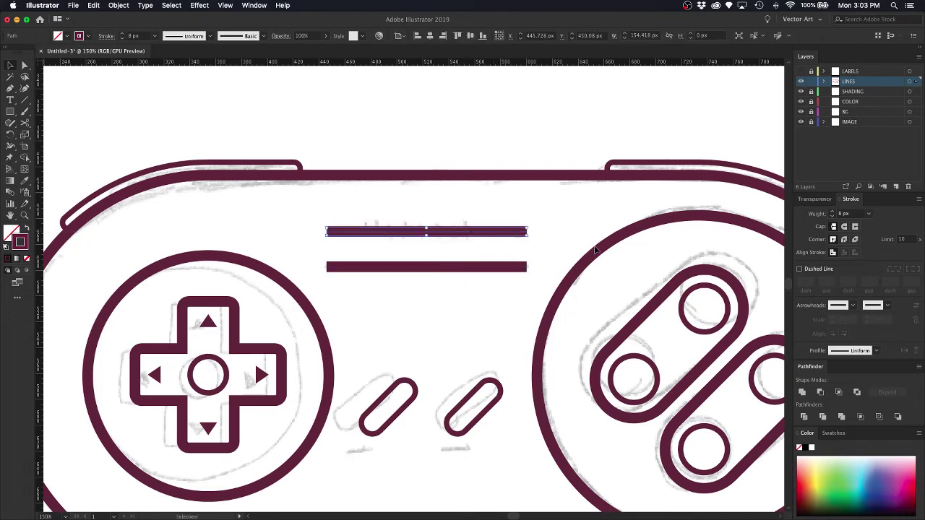
pyautogui.moveTo(463, 294); pyautogui.dragTo(429, 220)
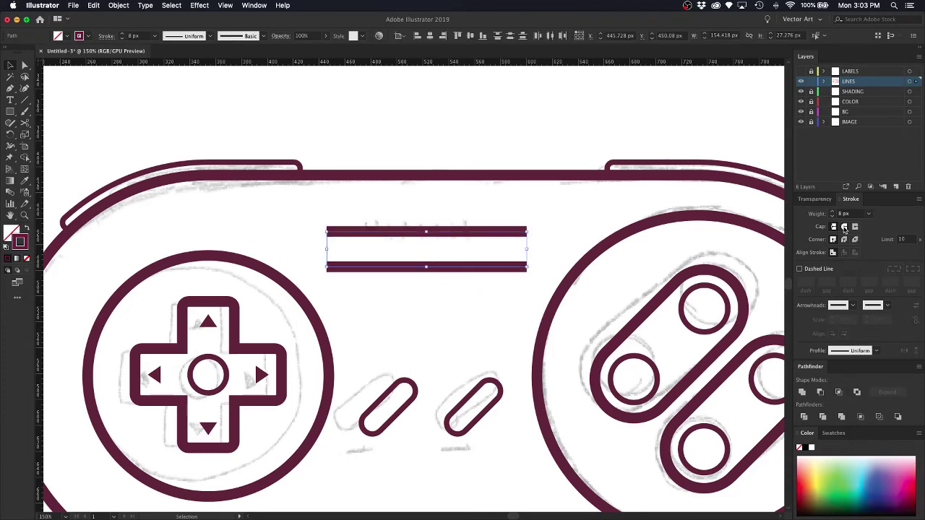
pyautogui.click(843, 228)
pyautogui.click(551, 220)
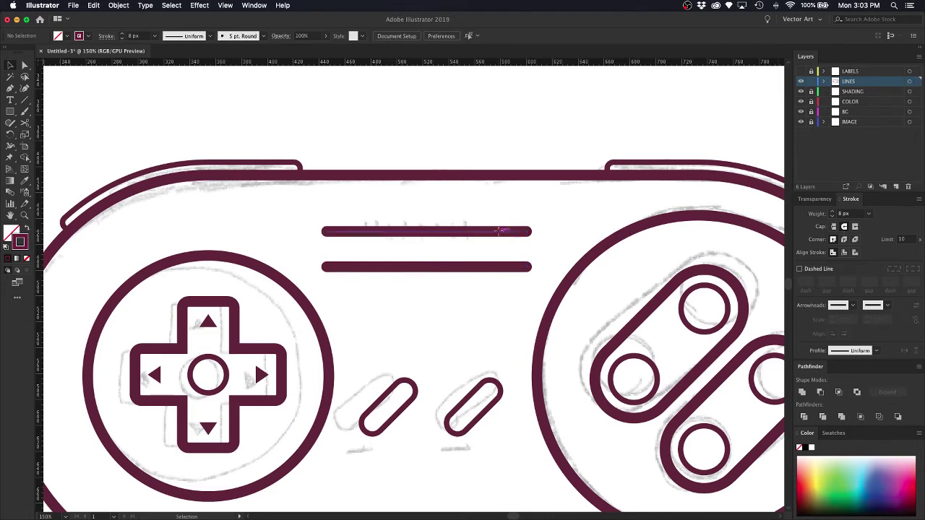
# Turn the upper line into a dashed line with 15 px dashes and 15 px gaps.
pyautogui.click(503, 232)
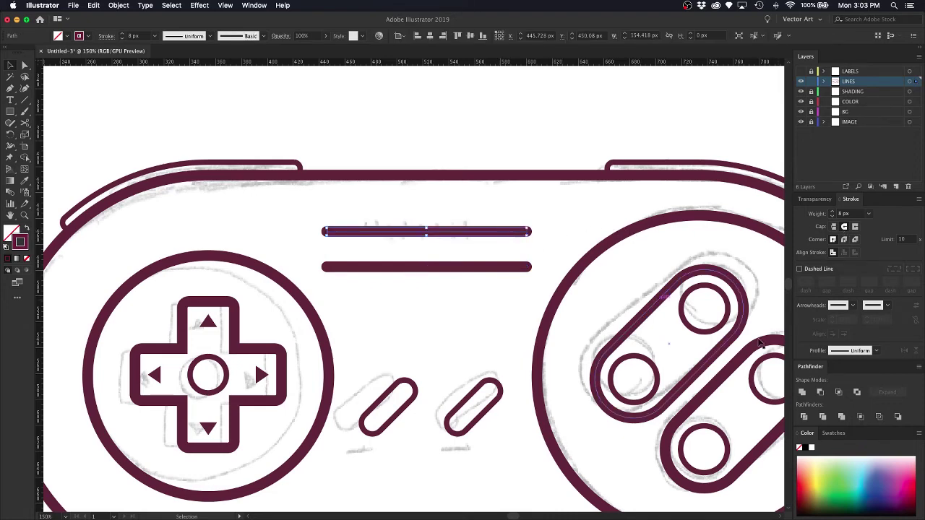
pyautogui.click(799, 268)
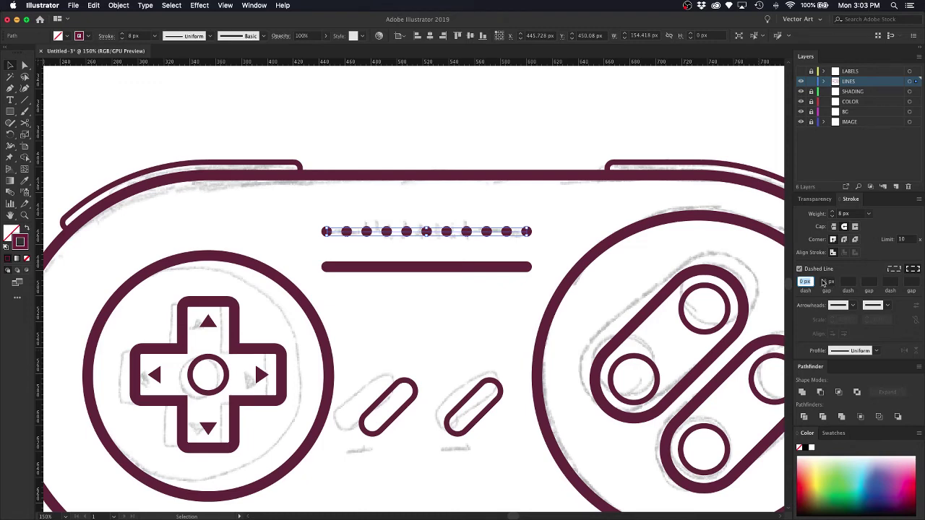
pyautogui.click(822, 282)
pyautogui.click(806, 283)
pyautogui.write('15')
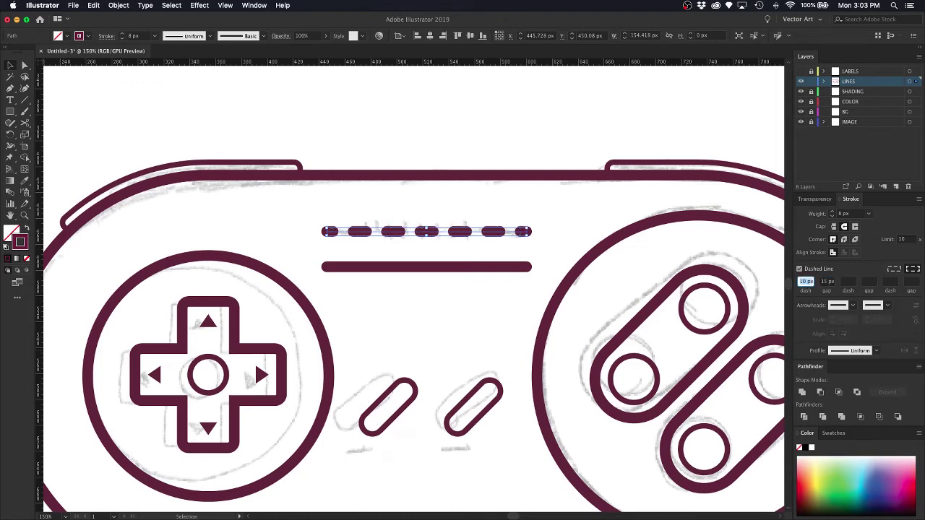
pyautogui.press('Return')
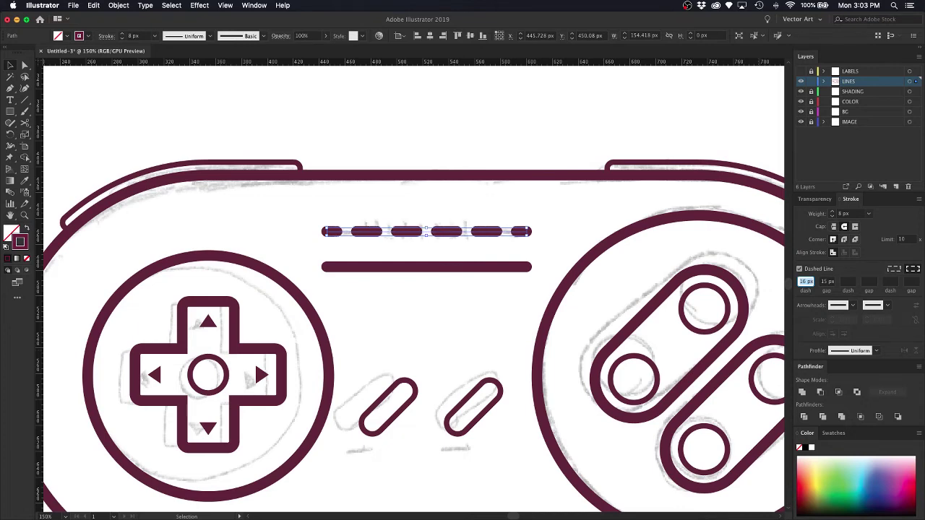
# Widen the upper line's gaps to 20 px with exact dash and gap lengths preserved, and deselect it.
pyautogui.click(824, 282)
pyautogui.write('19')
pyautogui.press('Return')
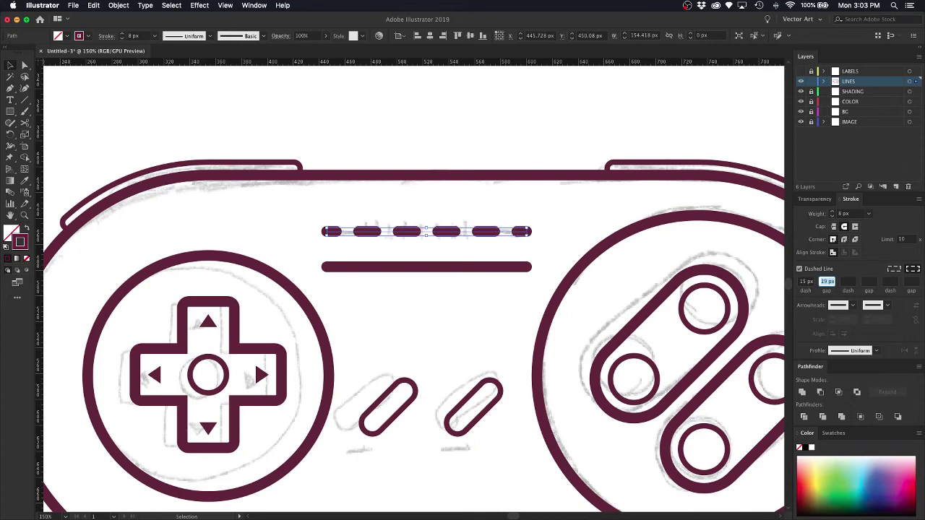
pyautogui.press('Up')
pyautogui.press('Up')
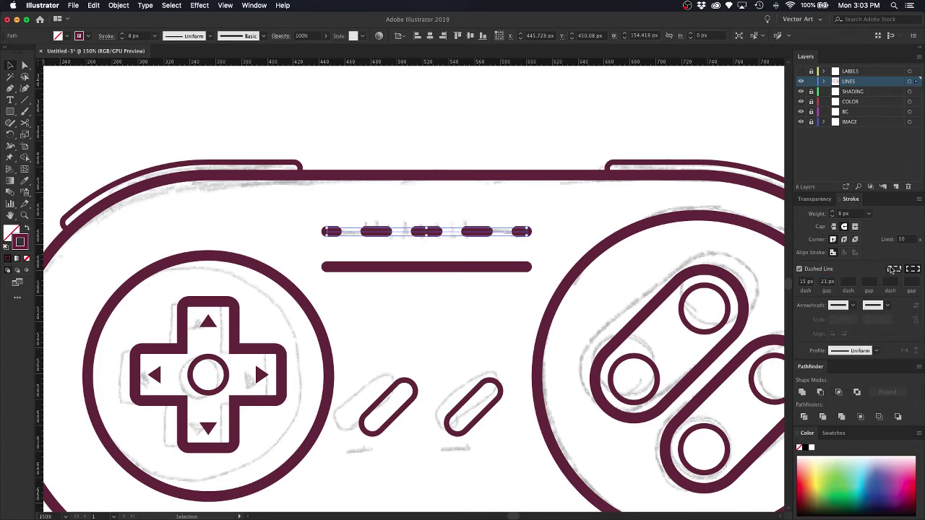
pyautogui.click(893, 269)
pyautogui.click(827, 281)
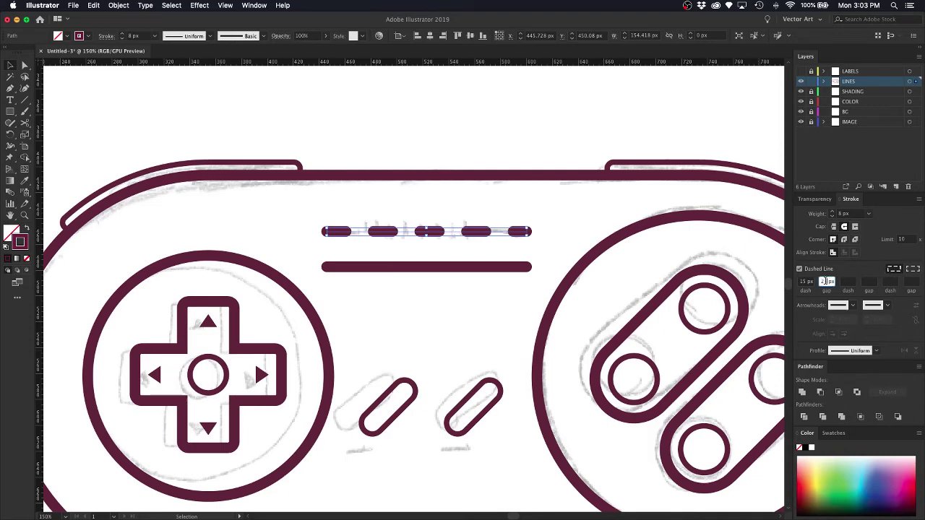
pyautogui.write('19')
pyautogui.press('Return')
pyautogui.press('Up')
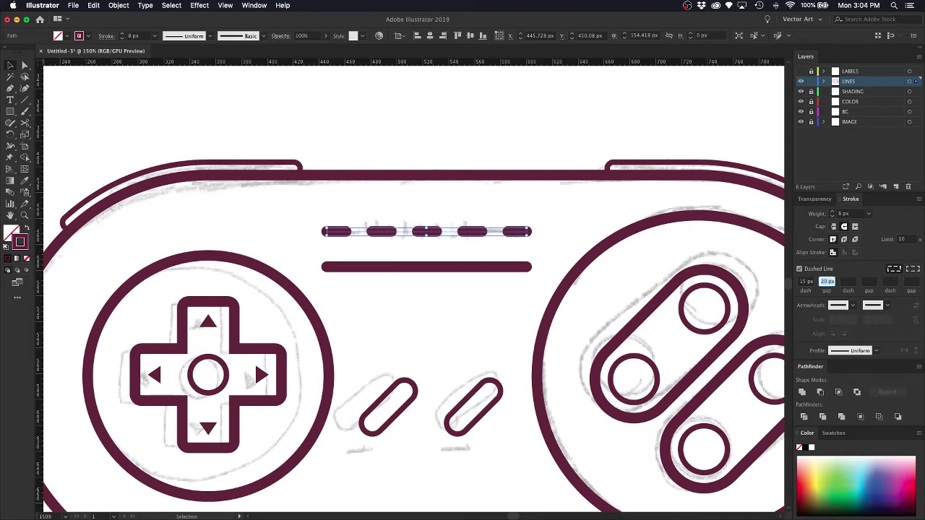
pyautogui.click(585, 143)
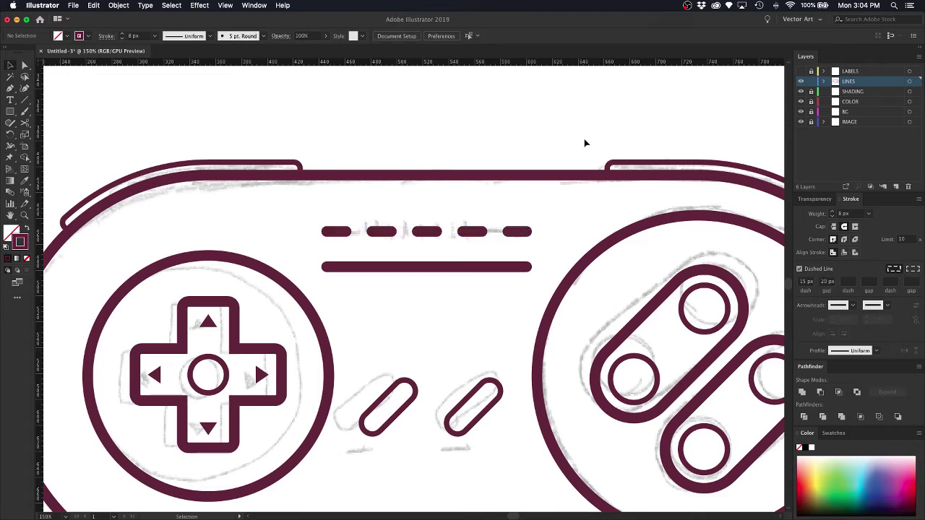
# Select the dashed and solid lines and reduce their stroke weight to 4 px.
pyautogui.press('super+0')
pyautogui.press('super+1')
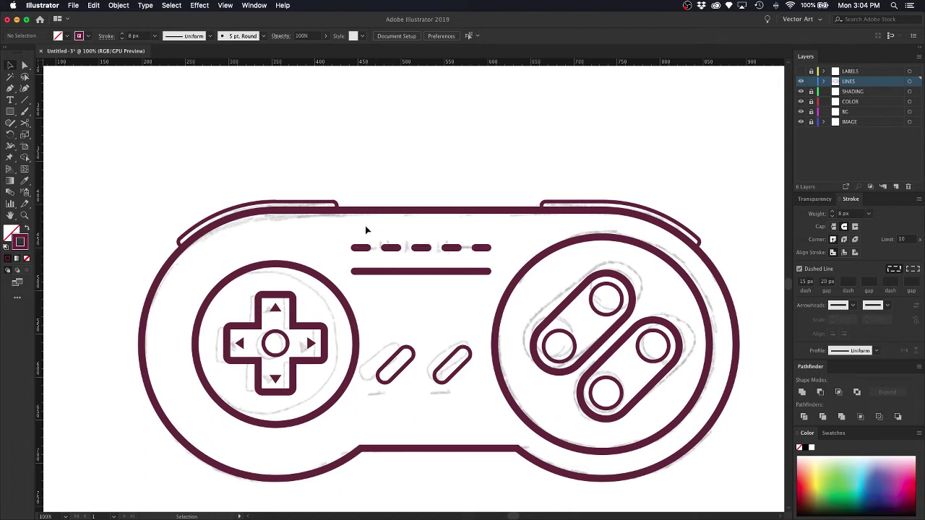
pyautogui.moveTo(365, 230); pyautogui.dragTo(444, 289)
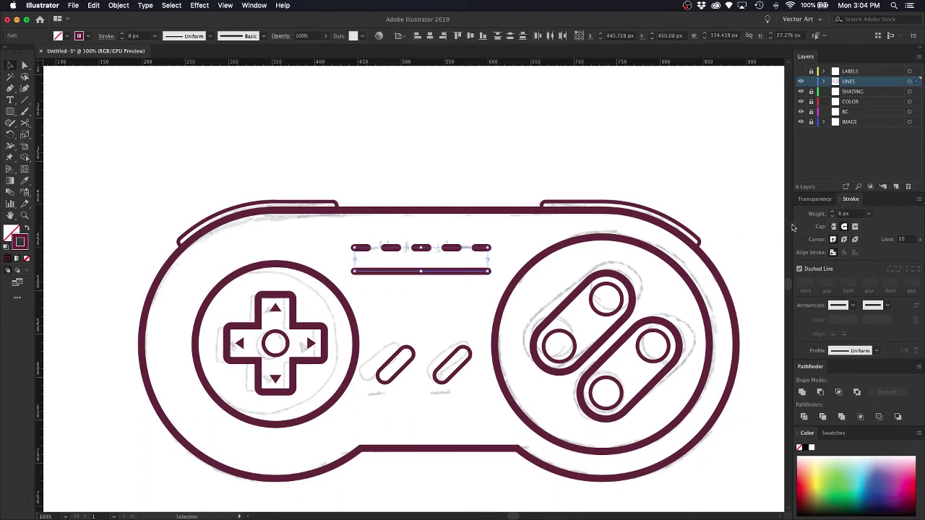
pyautogui.click(833, 216)
pyautogui.click(832, 216)
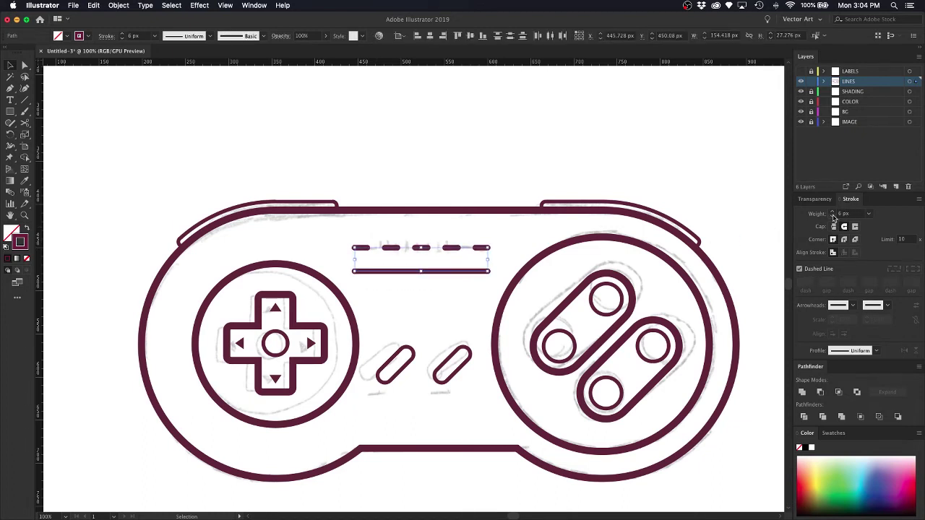
pyautogui.click(833, 216)
pyautogui.click(833, 216)
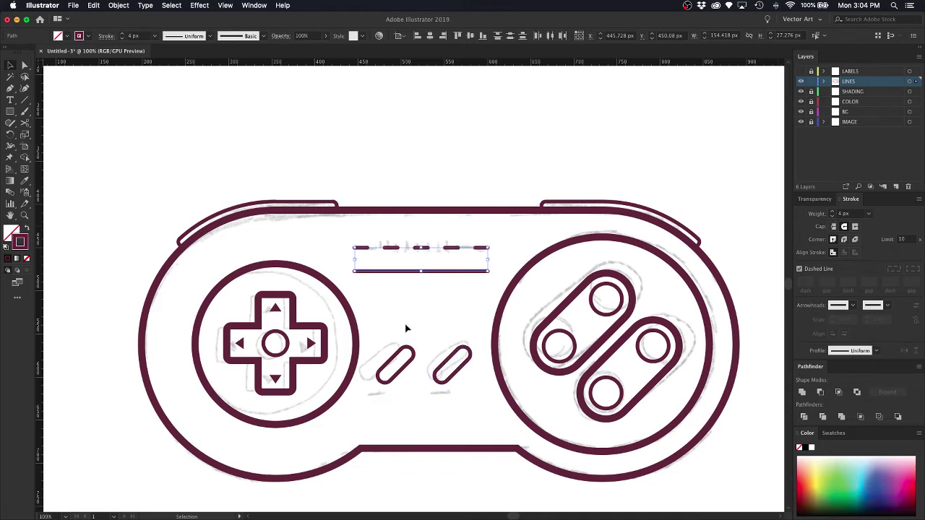
# Select the two slanted pill buttons in the middle of the body and increase their stroke weight to 8 px.
pyautogui.moveTo(393, 330); pyautogui.dragTo(464, 383)
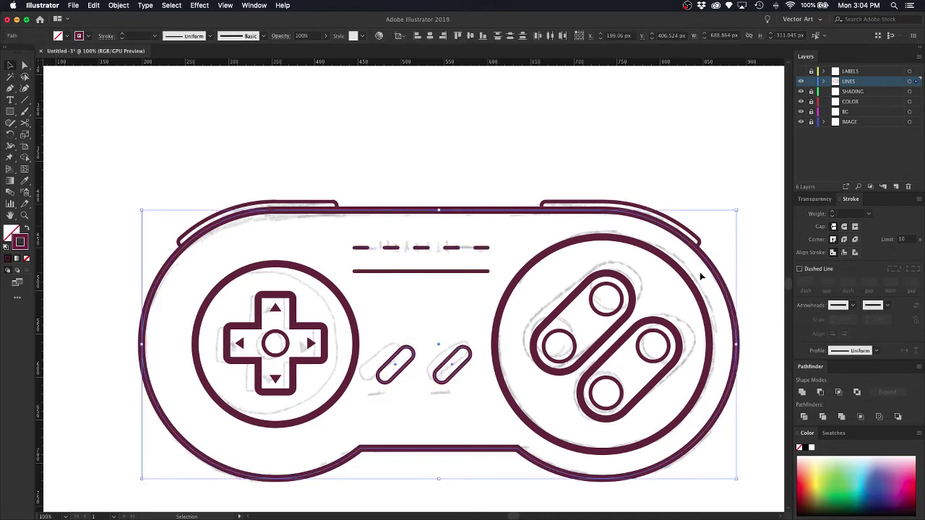
pyautogui.click(474, 309)
pyautogui.click(467, 352)
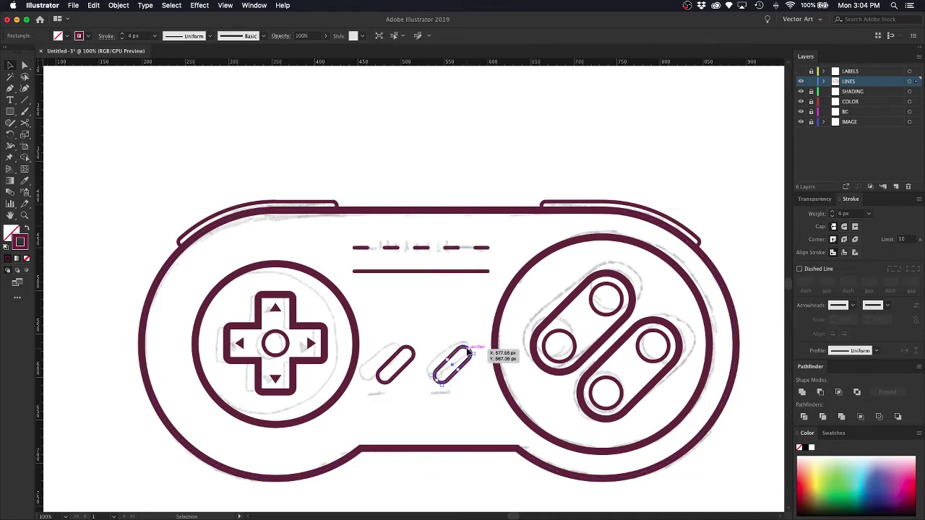
pyautogui.keyDown('shift'); pyautogui.click(410, 354); pyautogui.keyUp('shift')
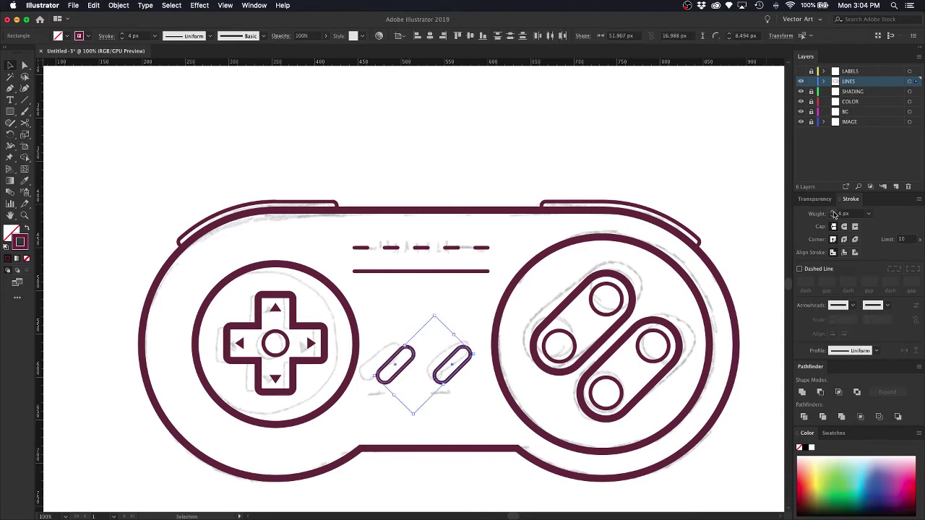
pyautogui.click(834, 214)
pyautogui.click(834, 215)
pyautogui.click(834, 215)
pyautogui.click(833, 215)
pyautogui.click(554, 147)
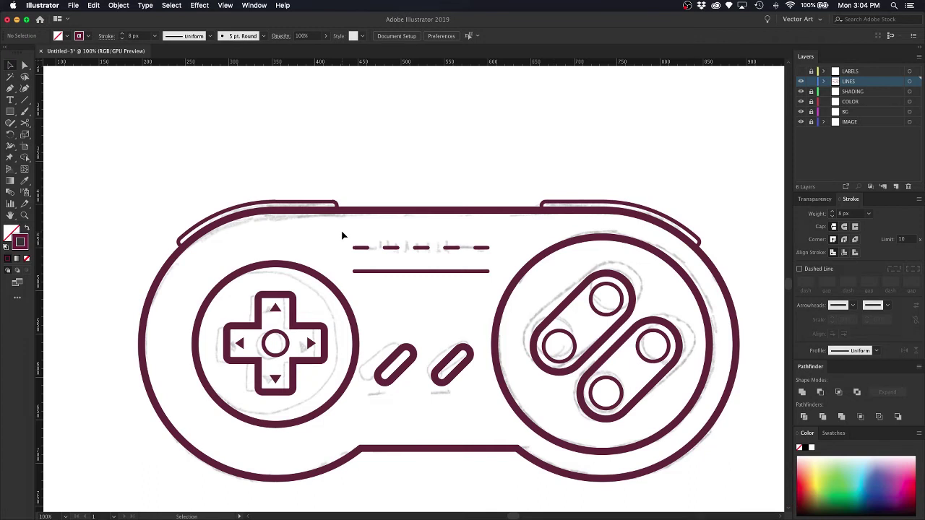
# Nudge the dashed and solid label lines slightly to the right and deselect them.
pyautogui.moveTo(342, 236); pyautogui.dragTo(430, 288)
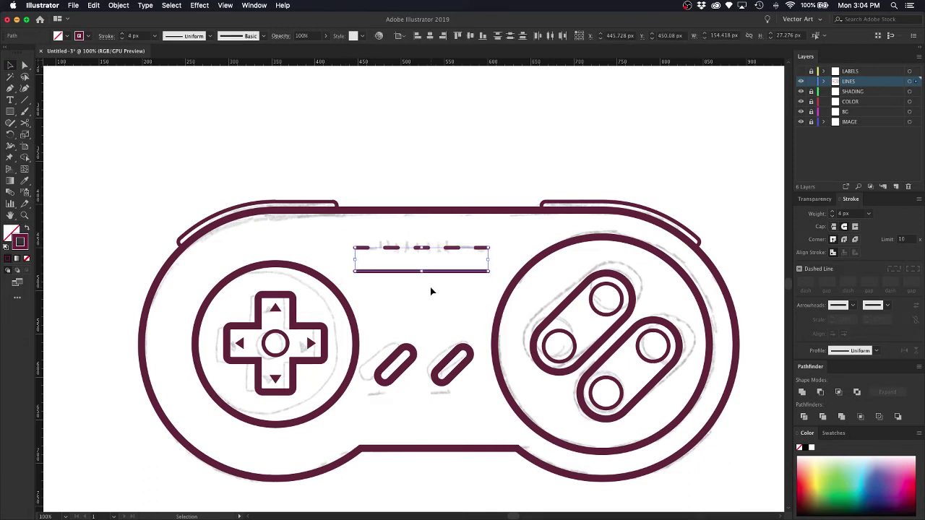
pyautogui.press('Right')
pyautogui.press('Left')
pyautogui.click(477, 157)
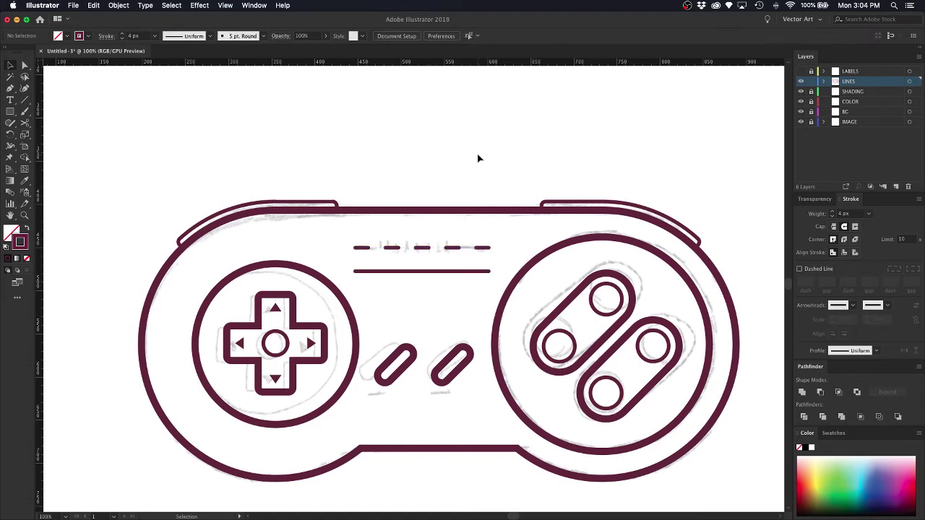
# Hide the IMAGE layer containing the reference sketch.
pyautogui.press('super+minus')
pyautogui.press('super+minus')
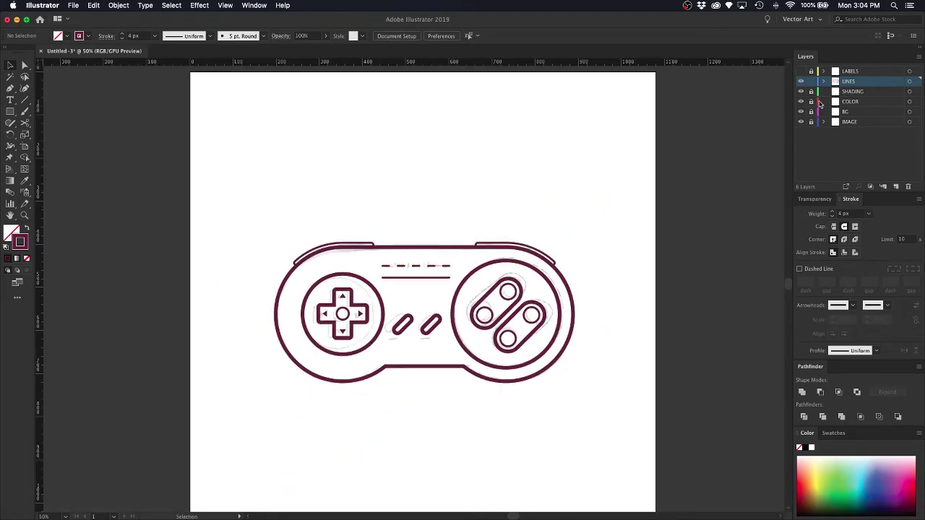
pyautogui.click(800, 122)
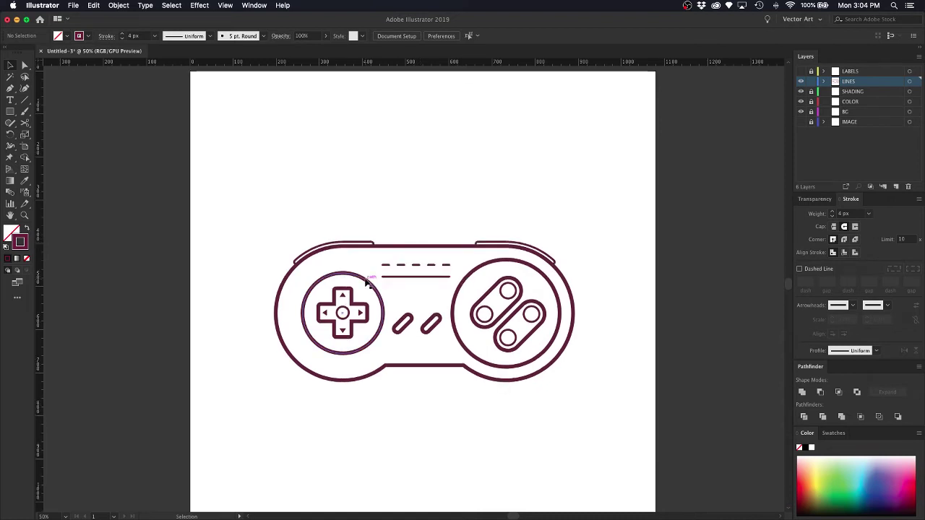
# Select and copy the body, shoulder strips, D-pad, large circles, pill shapes and round button outlines, leaving out the label lines and arrows.
pyautogui.press('super+equal')
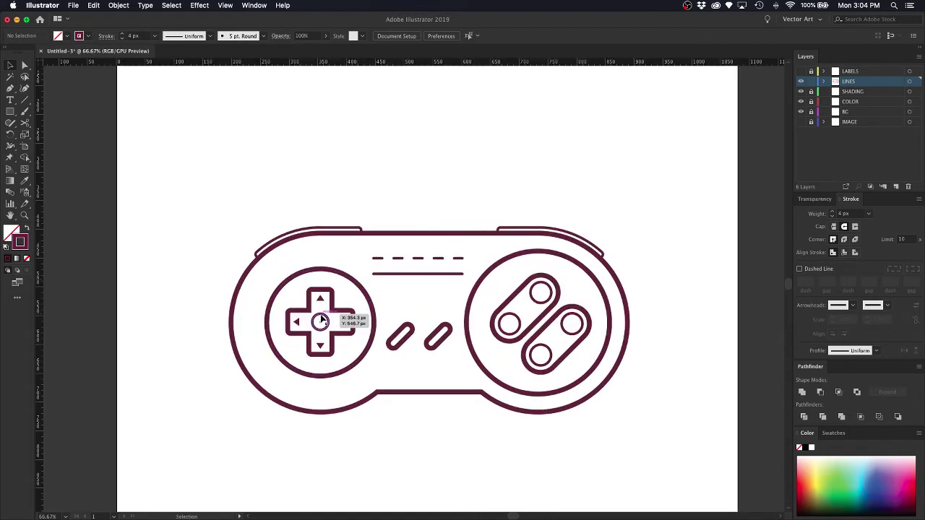
pyautogui.press('l')
pyautogui.moveTo(323, 319); pyautogui.dragTo(325, 320)
pyautogui.press('v')
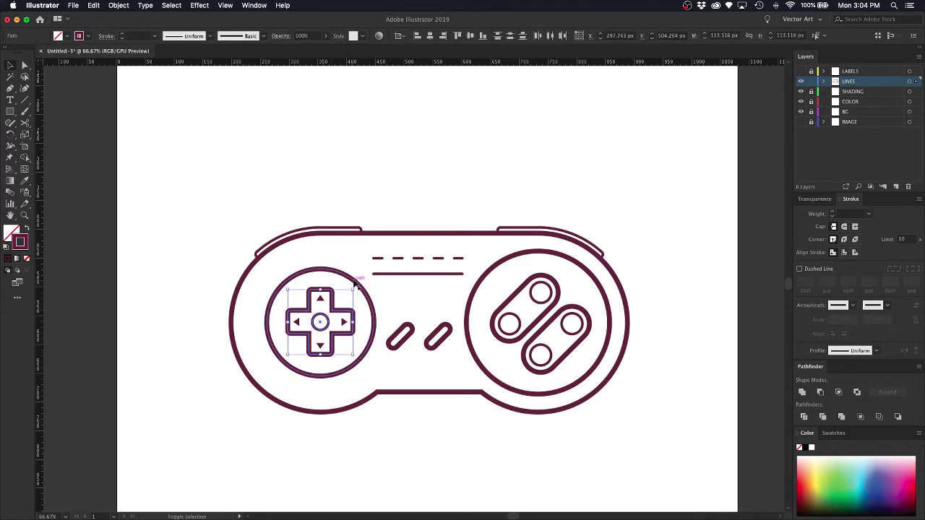
pyautogui.keyDown('shift'); pyautogui.click(358, 282); pyautogui.keyUp('shift')
pyautogui.keyDown('shift'); pyautogui.click(400, 335); pyautogui.keyUp('shift')
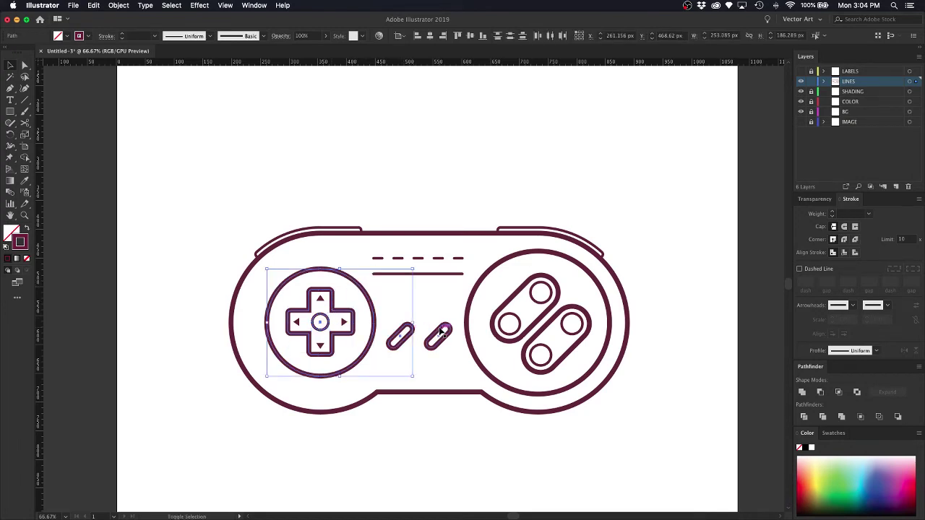
pyautogui.keyDown('shift'); pyautogui.click(438, 335); pyautogui.keyUp('shift')
pyautogui.keyDown('shift'); pyautogui.click(519, 323); pyautogui.keyUp('shift')
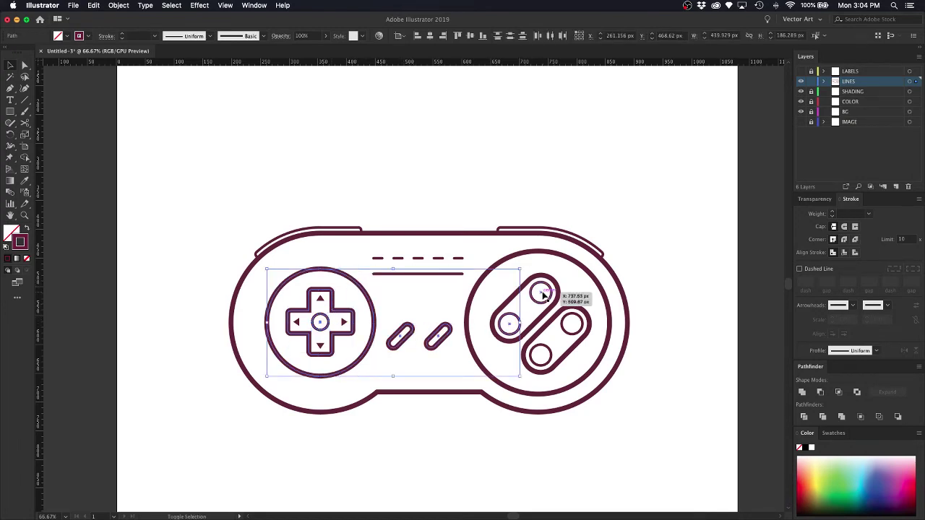
pyautogui.keyDown('shift'); pyautogui.click(542, 303); pyautogui.keyUp('shift')
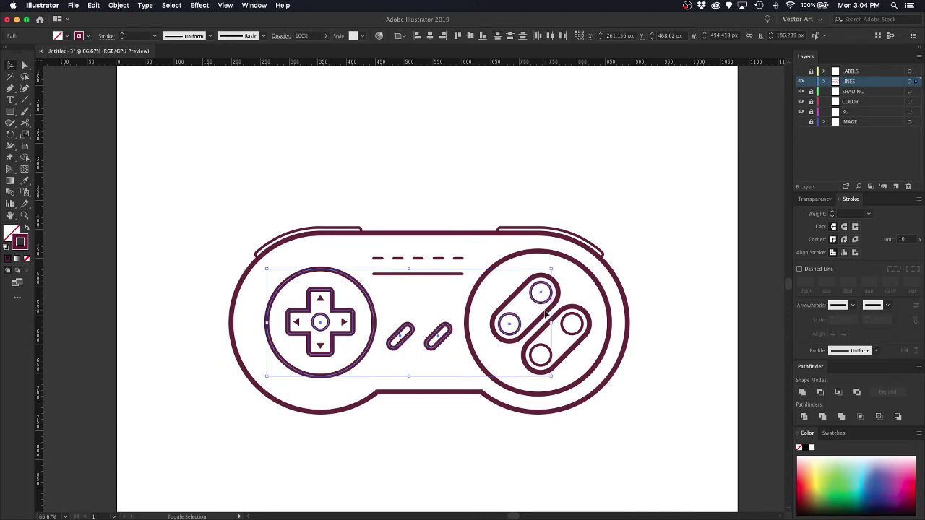
pyautogui.keyDown('shift'); pyautogui.click(566, 316); pyautogui.keyUp('shift')
pyautogui.keyDown('shift'); pyautogui.click(578, 313); pyautogui.keyUp('shift')
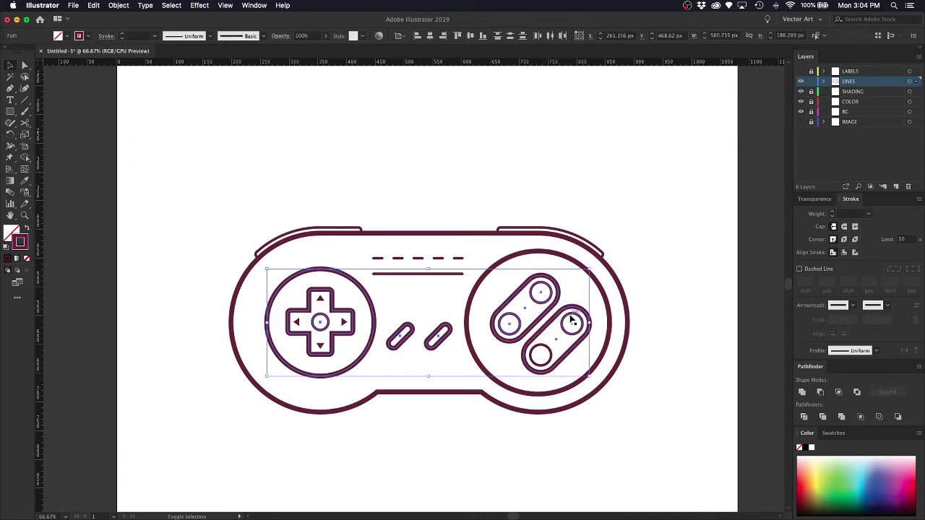
pyautogui.keyDown('shift'); pyautogui.click(622, 295); pyautogui.keyUp('shift')
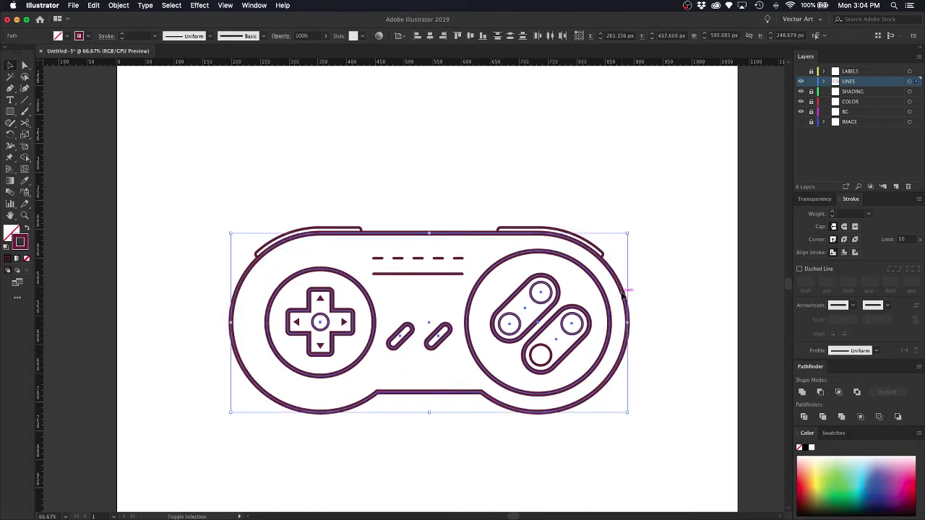
pyautogui.keyDown('shift'); pyautogui.click(542, 228); pyautogui.keyUp('shift')
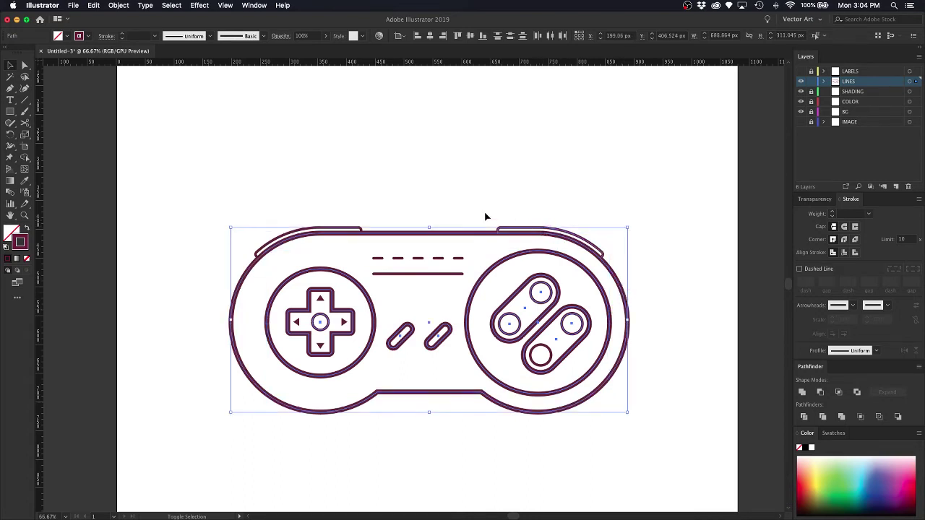
pyautogui.keyDown('shift'); pyautogui.click(350, 228); pyautogui.keyUp('shift')
# With the LINES layer locked, paste the copied outlines in place on the unlocked COLOR layer and swap their stroke and fill.
pyautogui.click(811, 86)
pyautogui.click(851, 102)
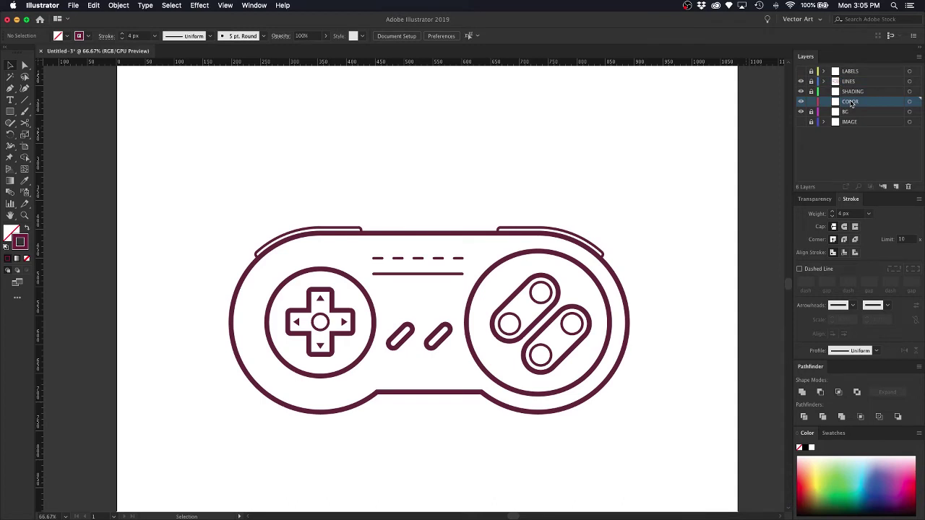
pyautogui.press('a')
pyautogui.press('super+a')
pyautogui.press('v')
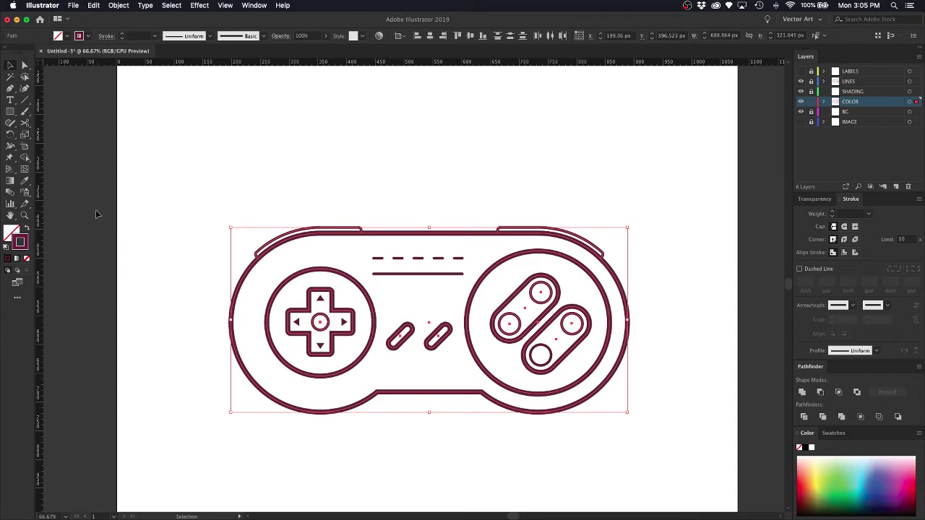
pyautogui.click(27, 229)
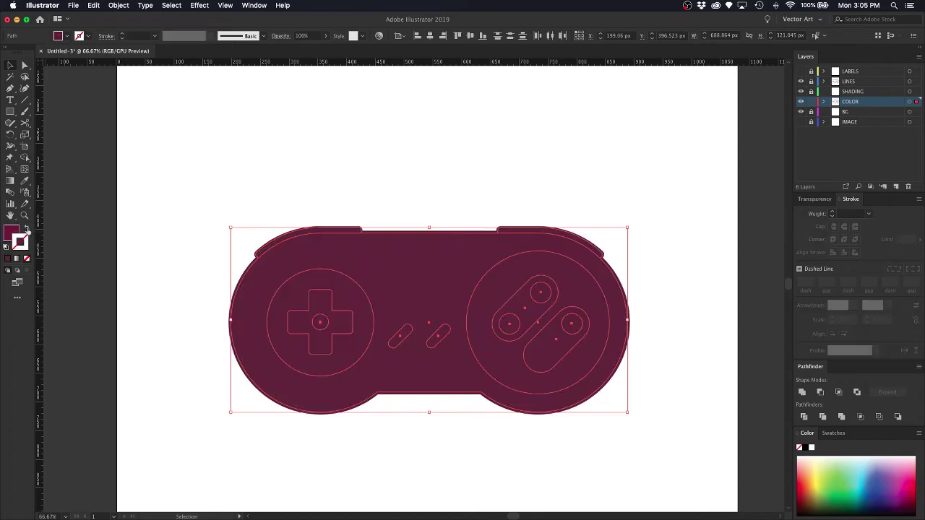
pyautogui.click(434, 168)
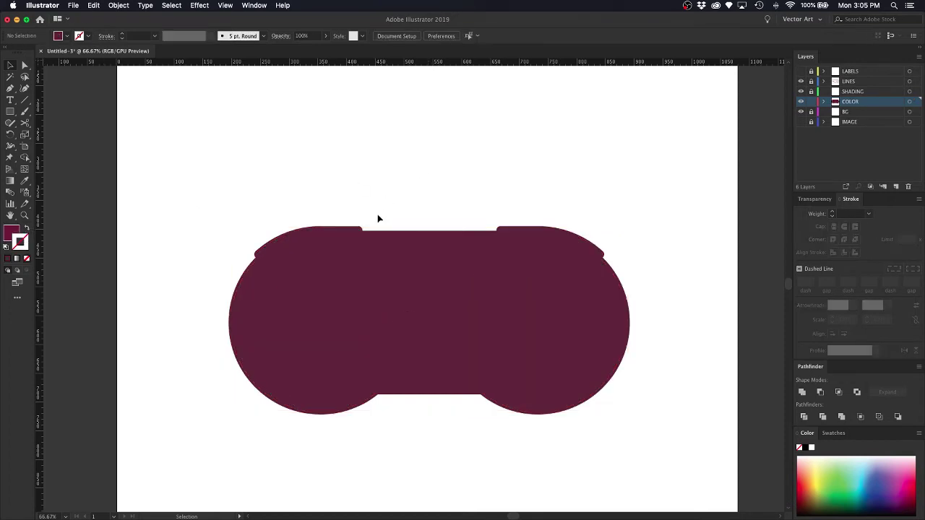
# Fill the controller body shape on the COLOR layer with the beige swatch E6DAC7 and no stroke.
pyautogui.click(369, 265)
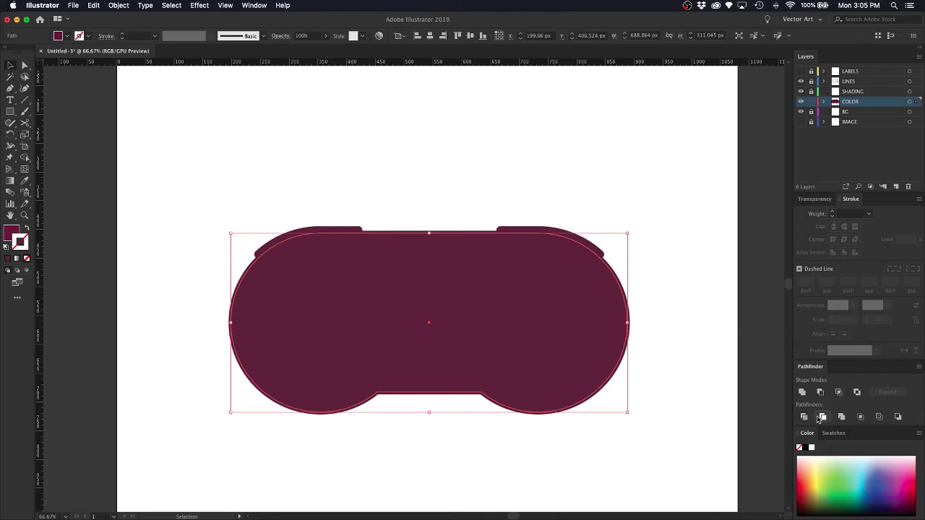
pyautogui.click(831, 433)
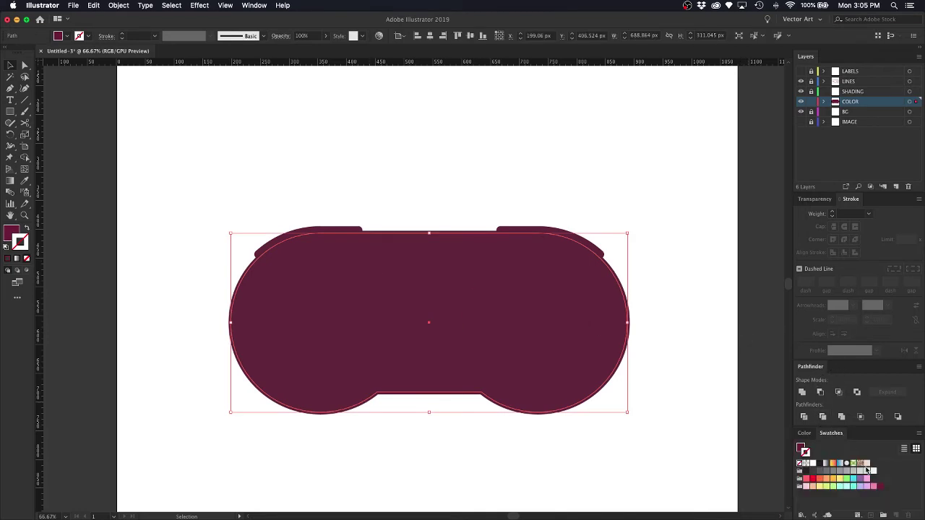
pyautogui.click(867, 464)
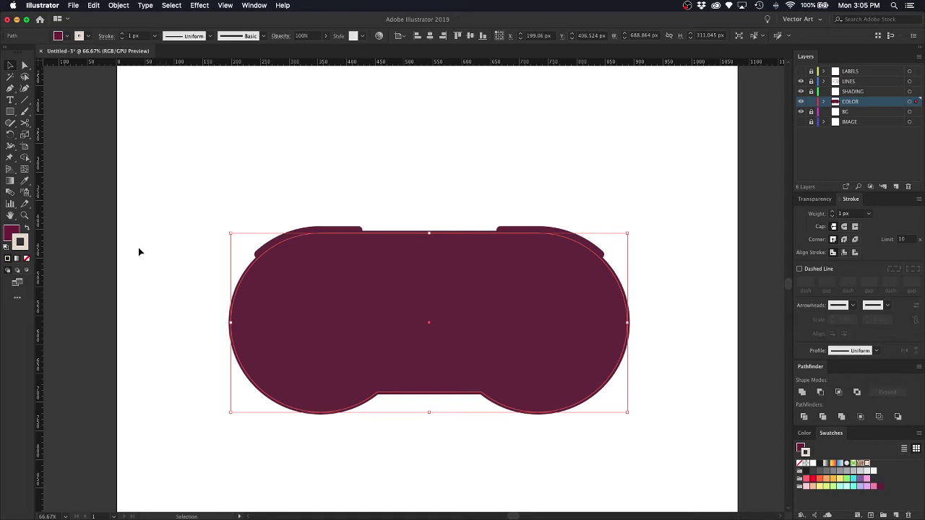
pyautogui.click(27, 261)
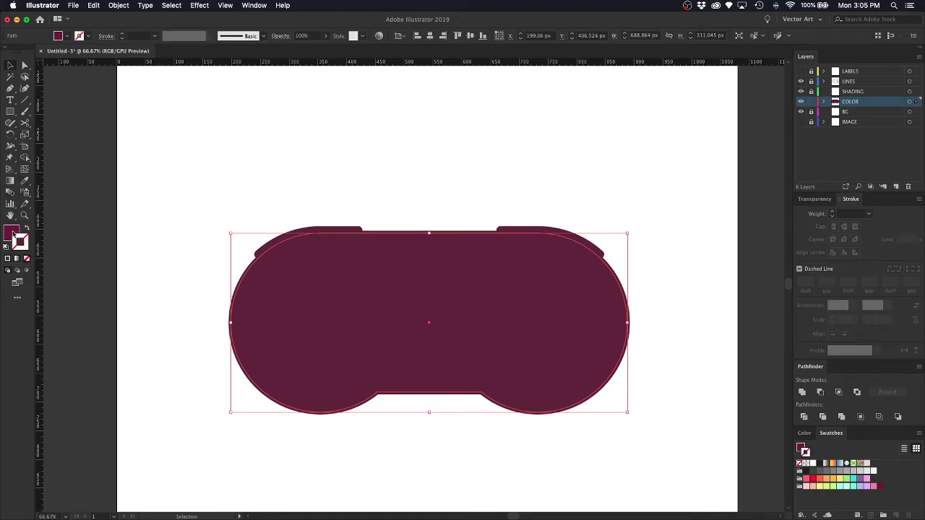
pyautogui.click(836, 433)
pyautogui.click(867, 463)
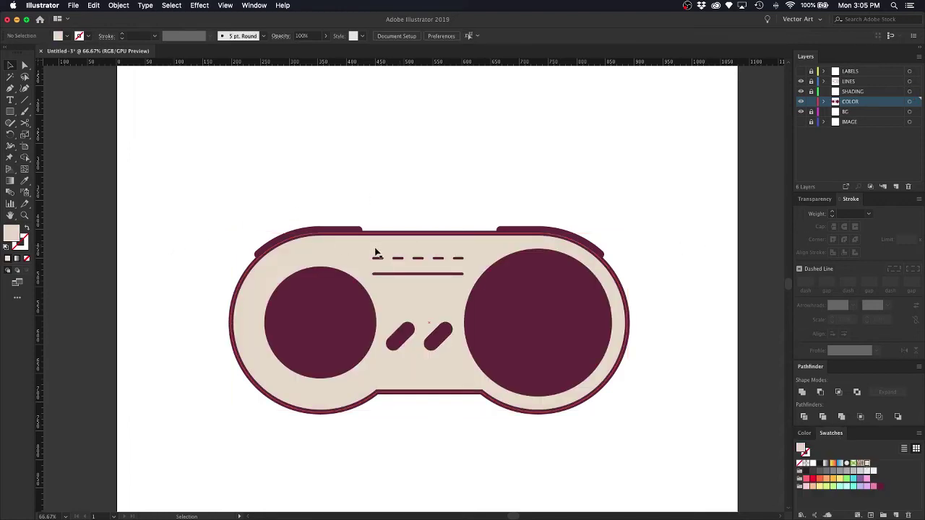
# Lighten the controller body's fill to EFE4D3 and deselect it.
pyautogui.doubleClick(12, 232)
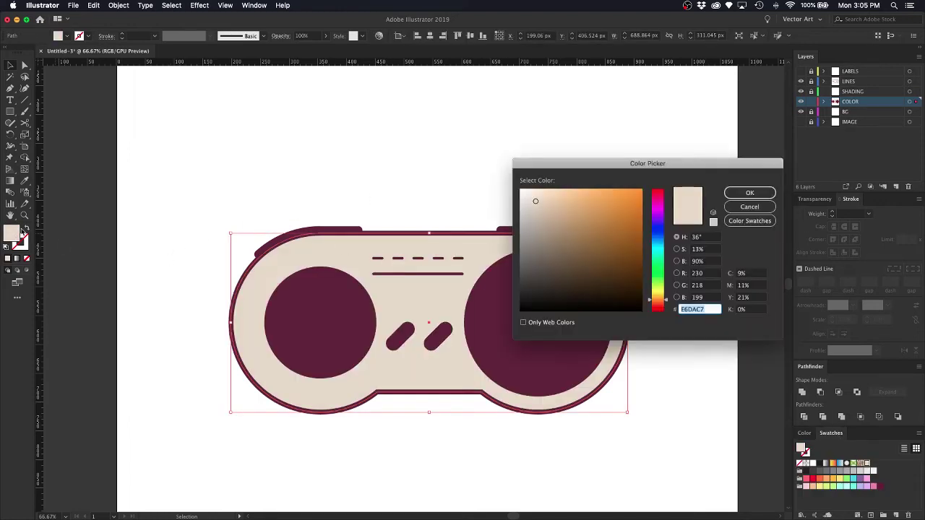
pyautogui.moveTo(536, 202); pyautogui.dragTo(535, 195)
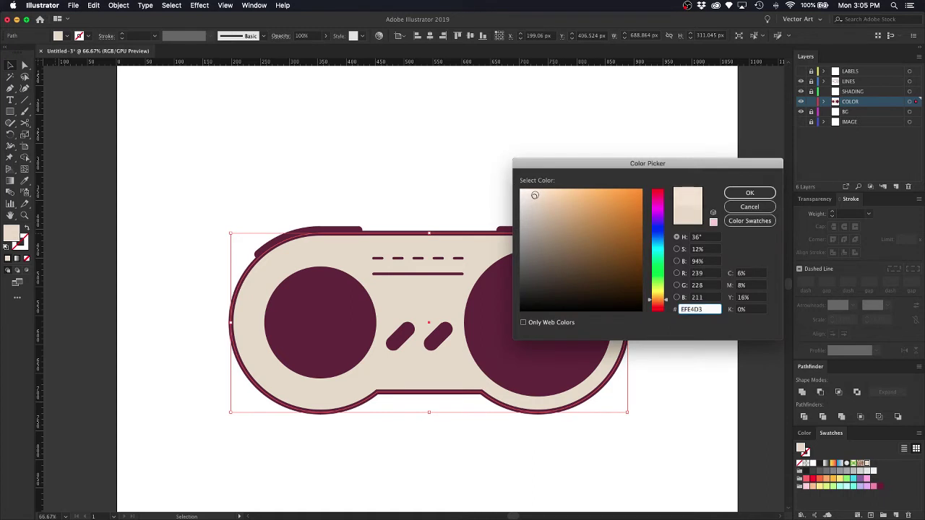
pyautogui.click(750, 193)
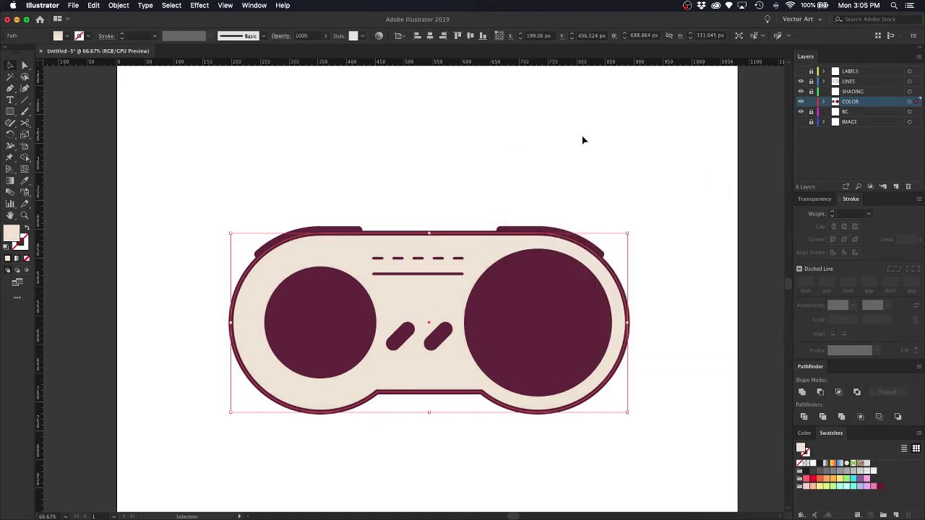
pyautogui.click(474, 117)
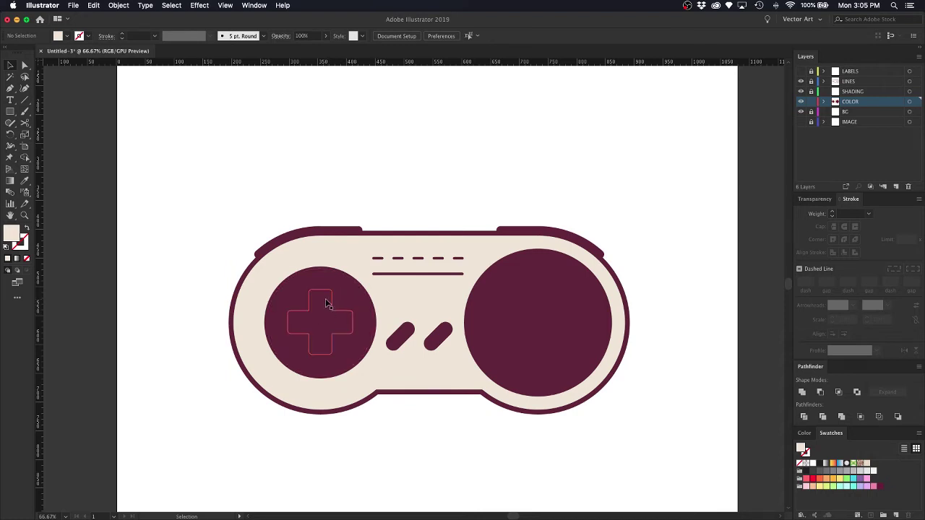
# Fill the two large circles behind the D-pad and the round buttons with a light purple swatch.
pyautogui.click(327, 303)
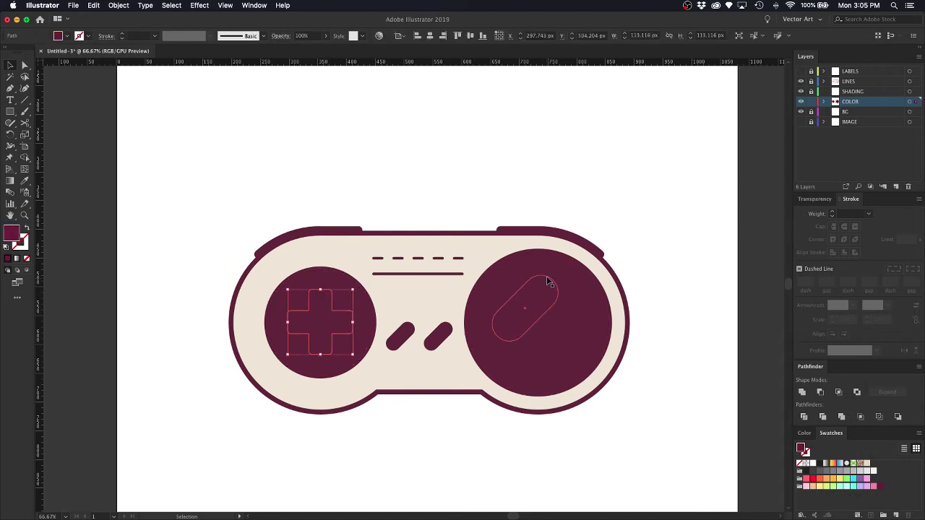
pyautogui.click(549, 265)
pyautogui.keyDown('shift'); pyautogui.click(308, 280); pyautogui.keyUp('shift')
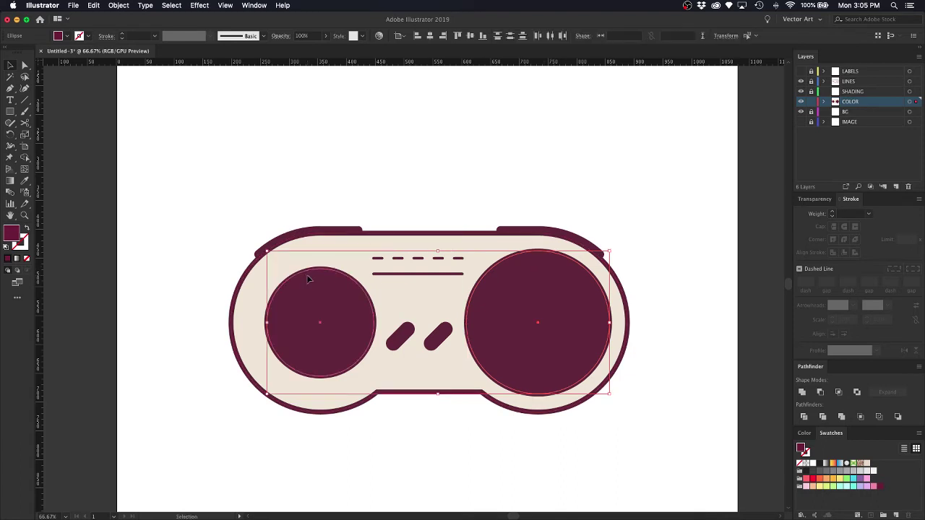
pyautogui.click(867, 486)
pyautogui.click(646, 208)
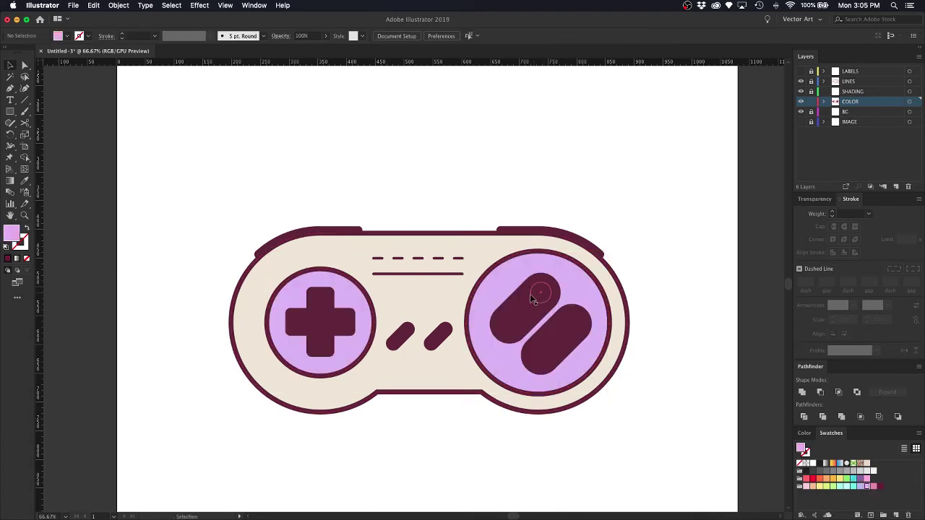
# Fill the D-pad cross and the two large slanted pill shapes with the cyan-blue swatch.
pyautogui.click(528, 298)
pyautogui.keyDown('shift'); pyautogui.click(550, 328); pyautogui.keyUp('shift')
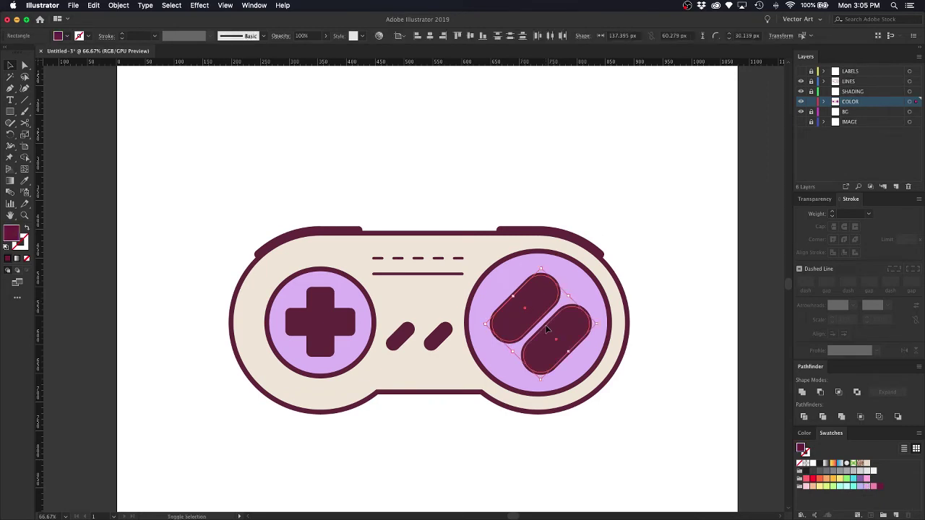
pyautogui.keyDown('shift'); pyautogui.click(315, 300); pyautogui.keyUp('shift')
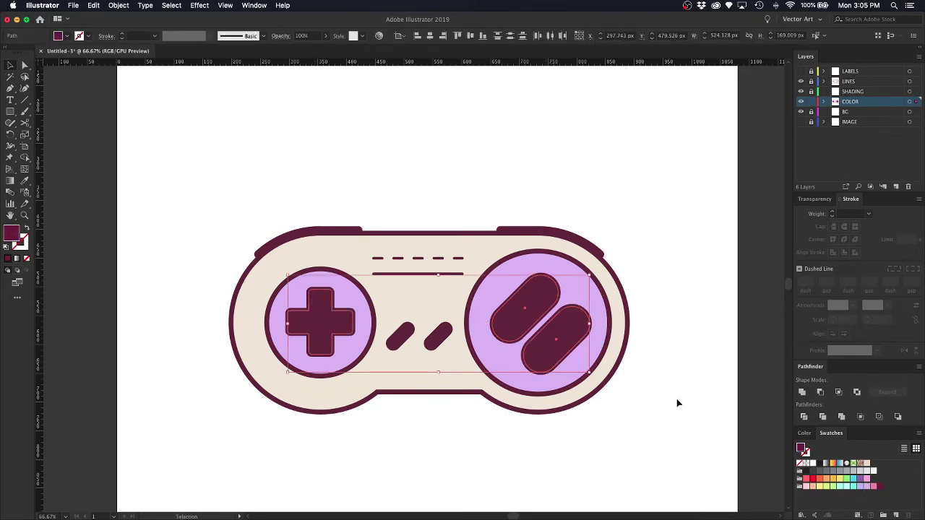
pyautogui.click(853, 479)
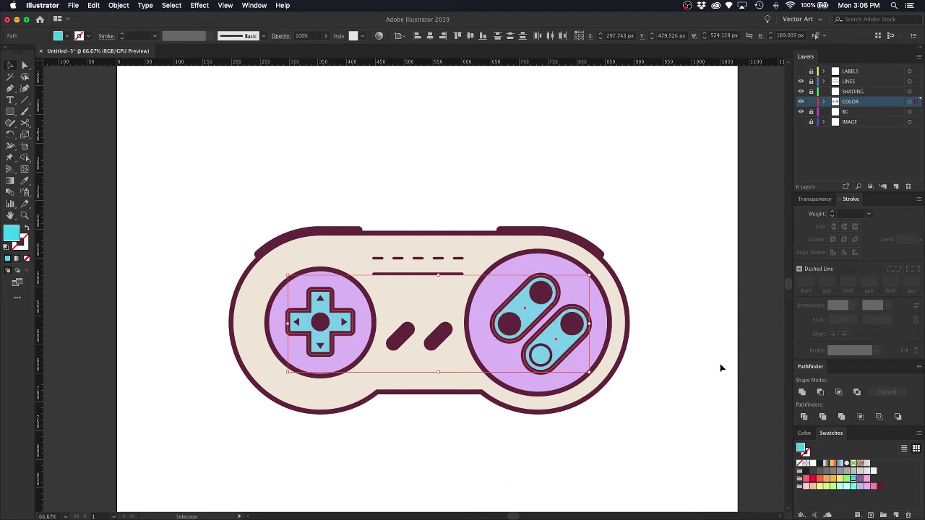
# Fill three of the round buttons with flat swatches: red for the rightmost, pale mint for the uppermost and lime green for the leftmost.
pyautogui.click(720, 367)
pyautogui.click(576, 329)
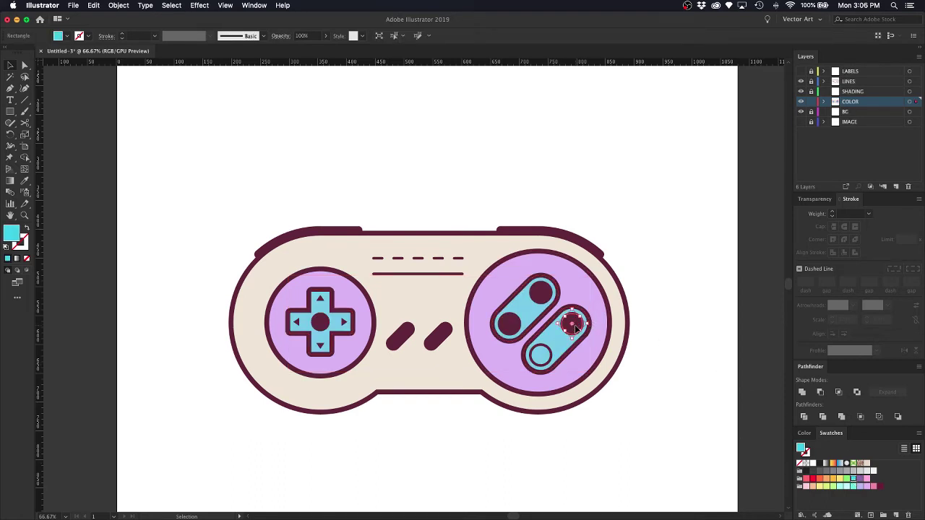
pyautogui.click(805, 479)
pyautogui.click(540, 292)
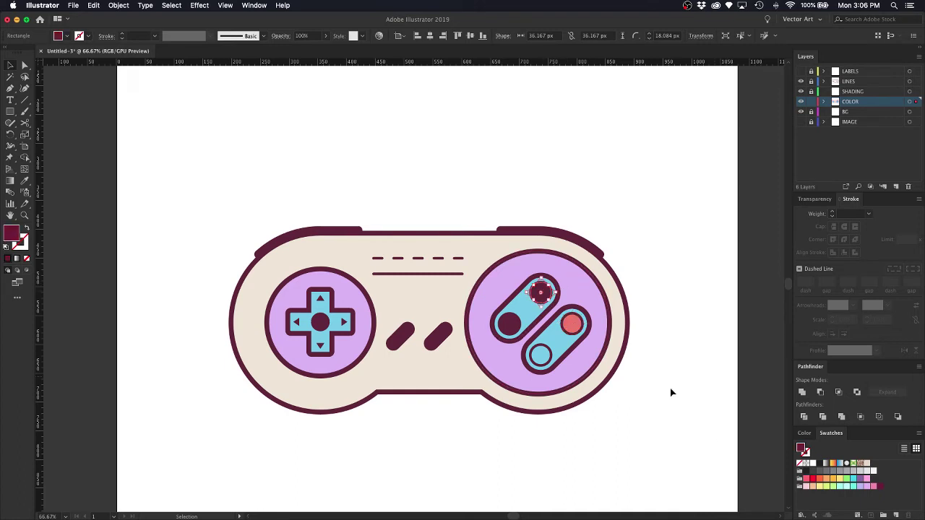
pyautogui.click(841, 487)
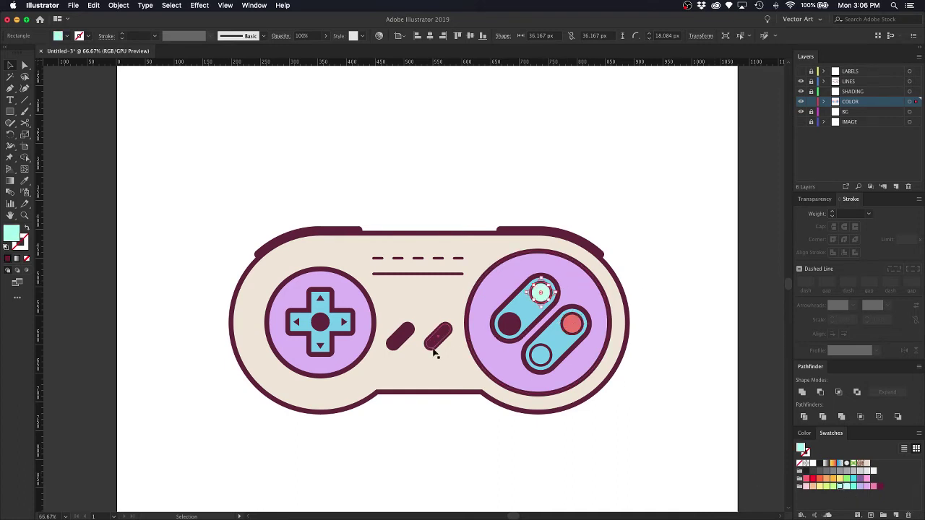
pyautogui.click(510, 324)
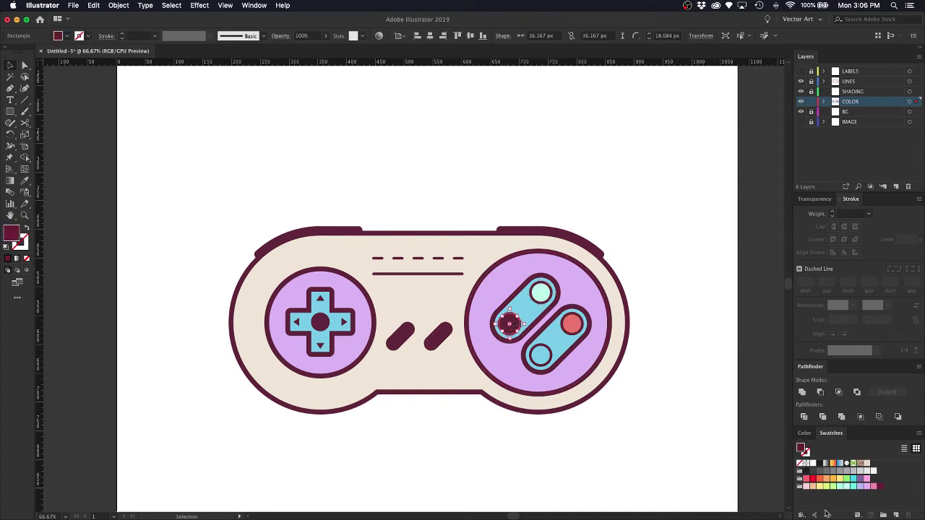
pyautogui.click(826, 487)
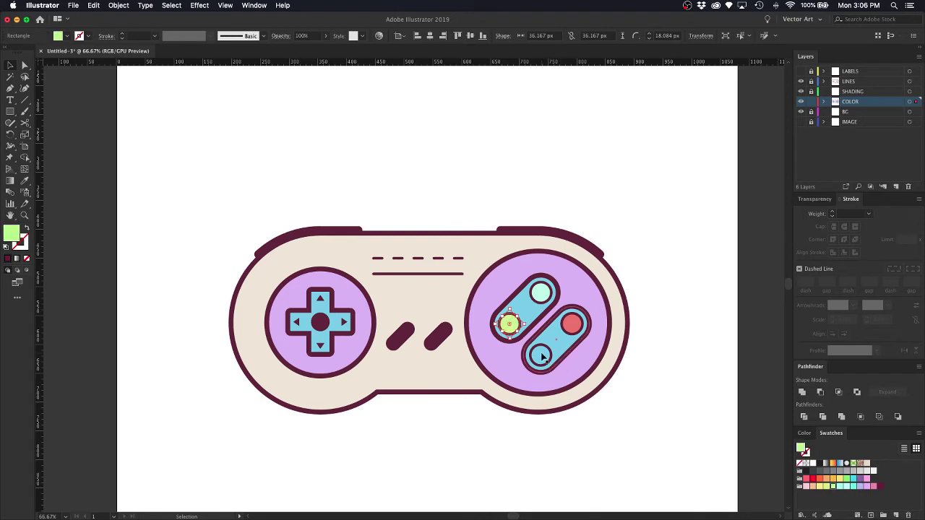
# Duplicate the lowest round button's outline from the LINES layer in place onto the COLOR layer.
pyautogui.click(541, 357)
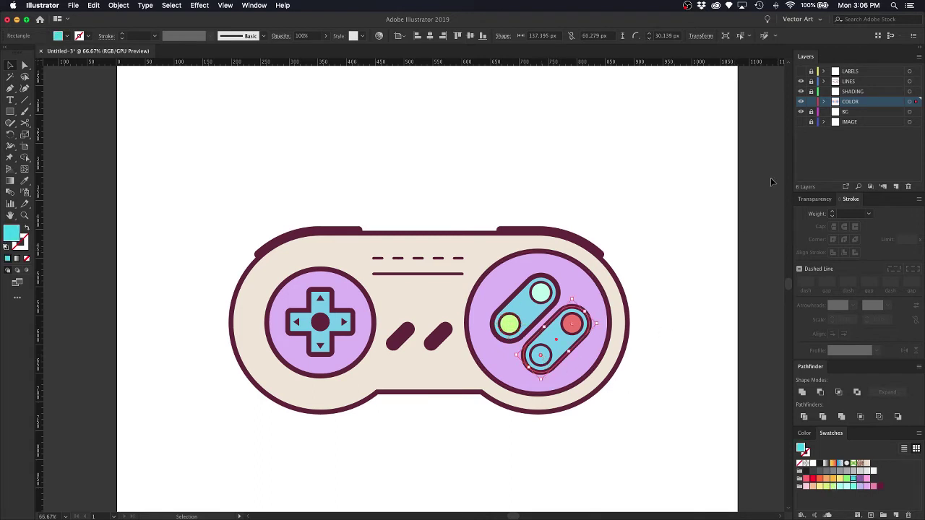
pyautogui.click(811, 104)
pyautogui.click(835, 82)
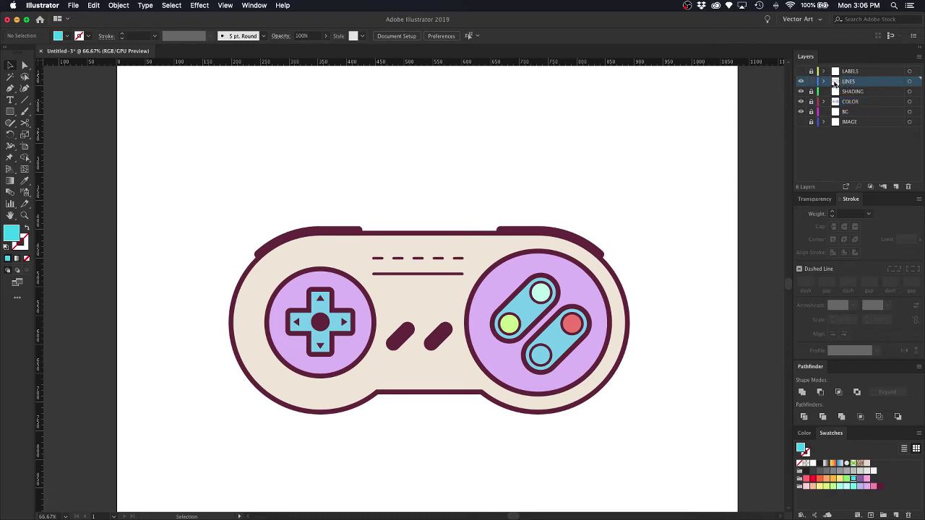
pyautogui.press('a')
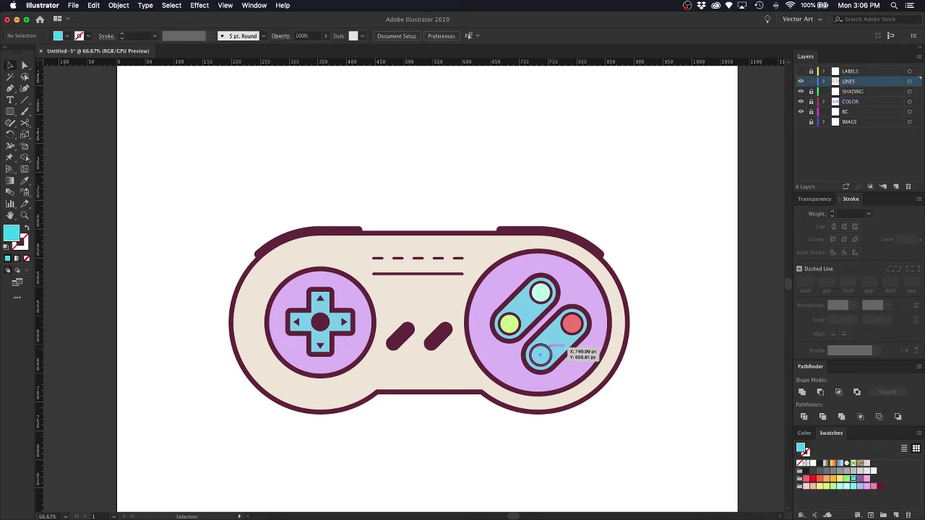
pyautogui.click(541, 352)
pyautogui.click(811, 81)
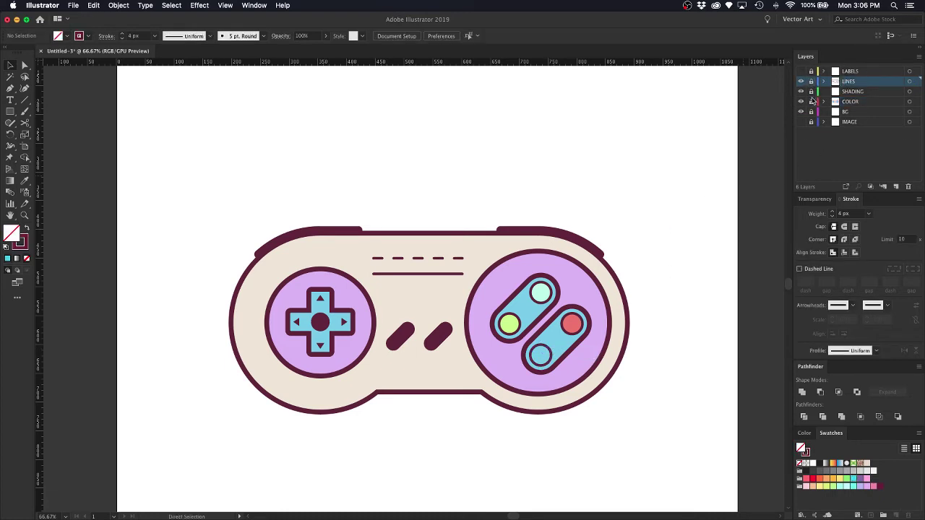
pyautogui.click(842, 102)
pyautogui.press('v')
# Fill the lowest round button's circle on the COLOR layer with the light yellow swatch, remove its stroke and deselect it.
pyautogui.click(541, 354)
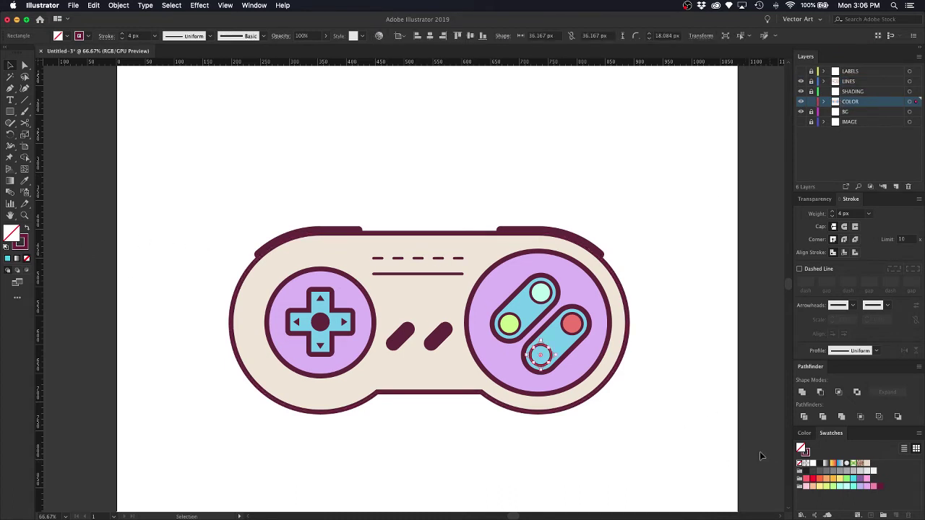
pyautogui.click(828, 487)
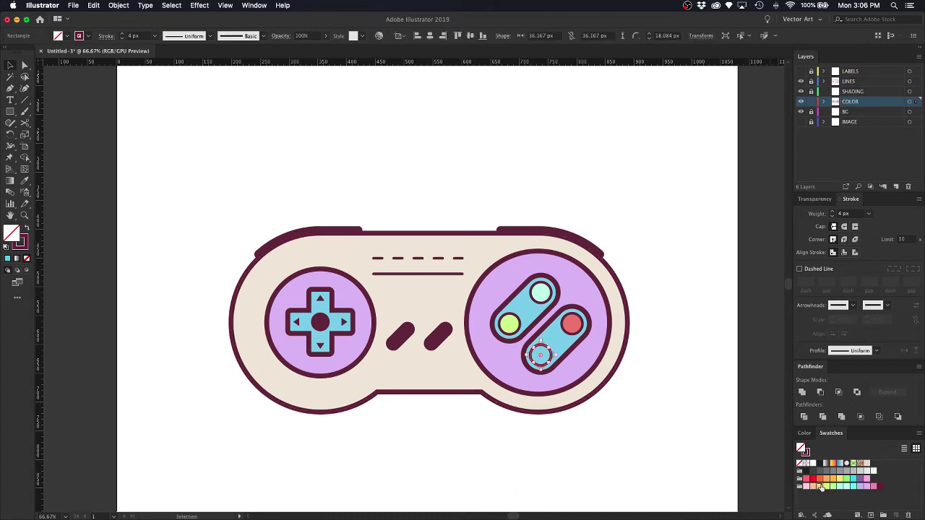
pyautogui.click(24, 241)
pyautogui.click(27, 257)
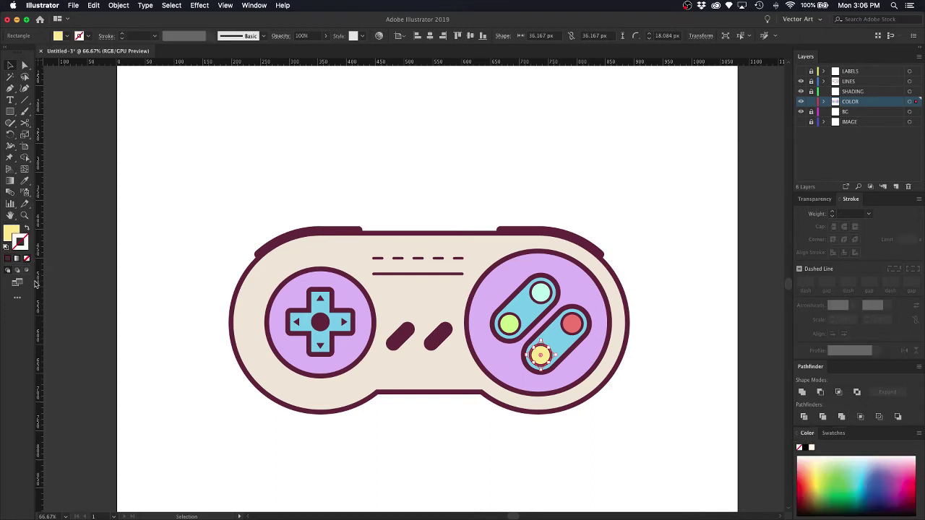
pyautogui.click(409, 145)
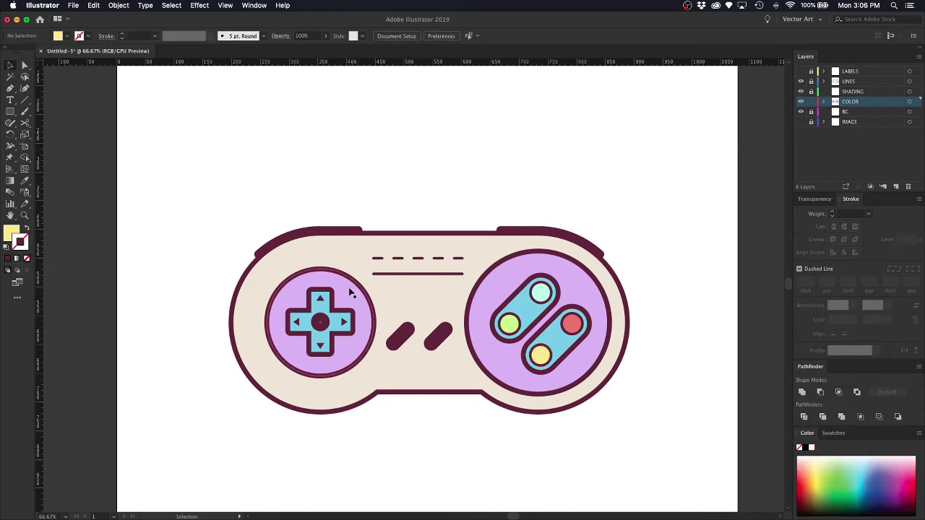
# Change the D-pad cross's fill to the dark maroon swatch.
pyautogui.click(324, 309)
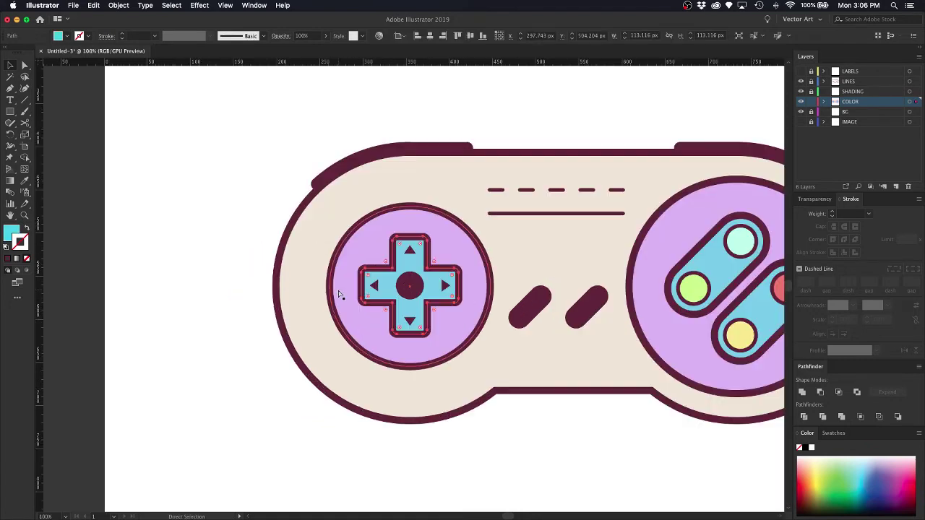
pyautogui.press('super+equal')
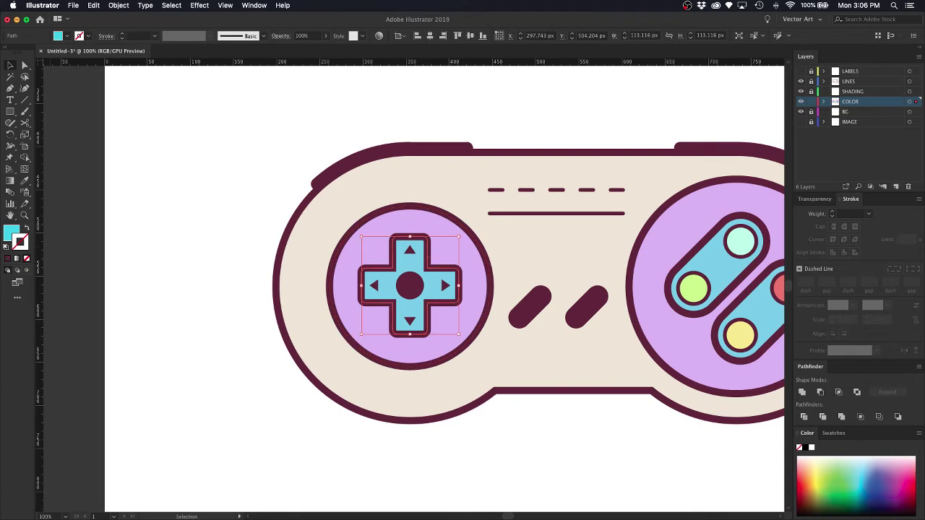
pyautogui.click(9, 231)
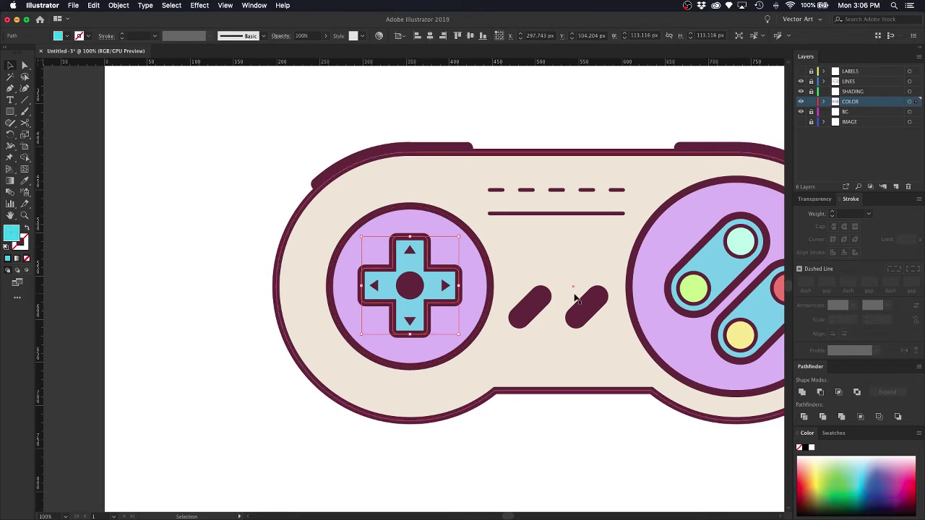
pyautogui.click(837, 433)
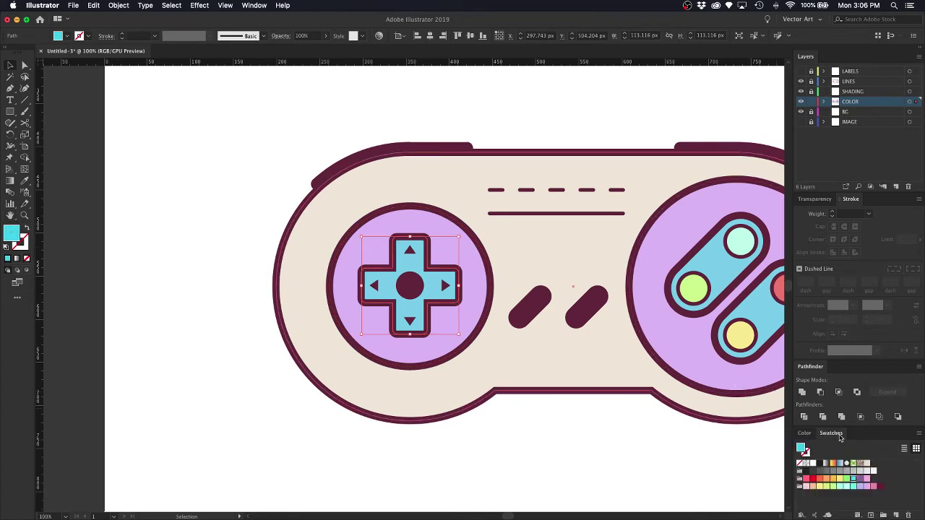
pyautogui.click(880, 487)
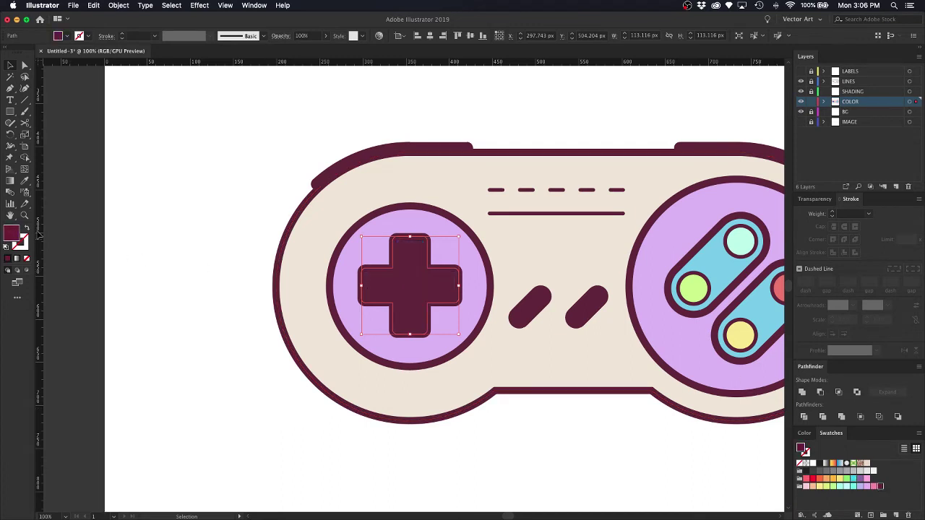
# Lighten the D-pad cross's fill to a muted mauve, about A57689, and deselect it.
pyautogui.doubleClick(11, 232)
pyautogui.click(566, 234)
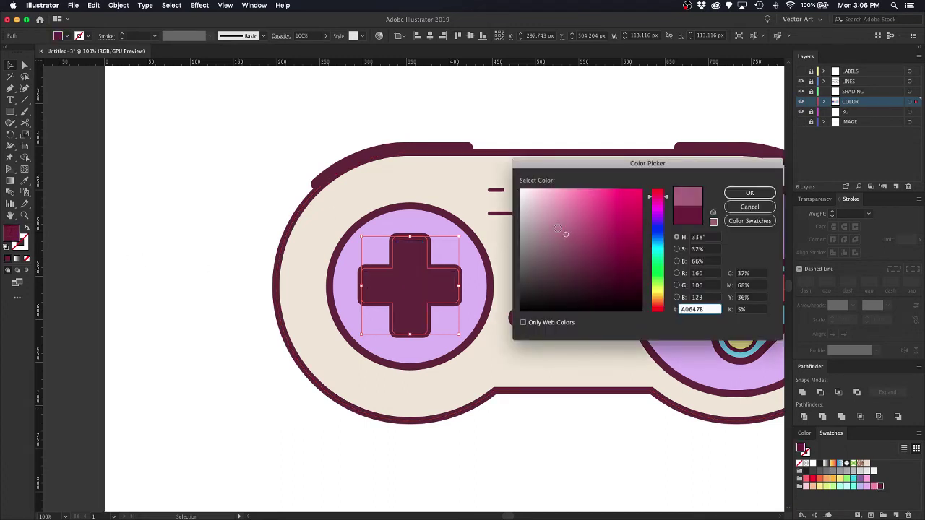
pyautogui.click(755, 196)
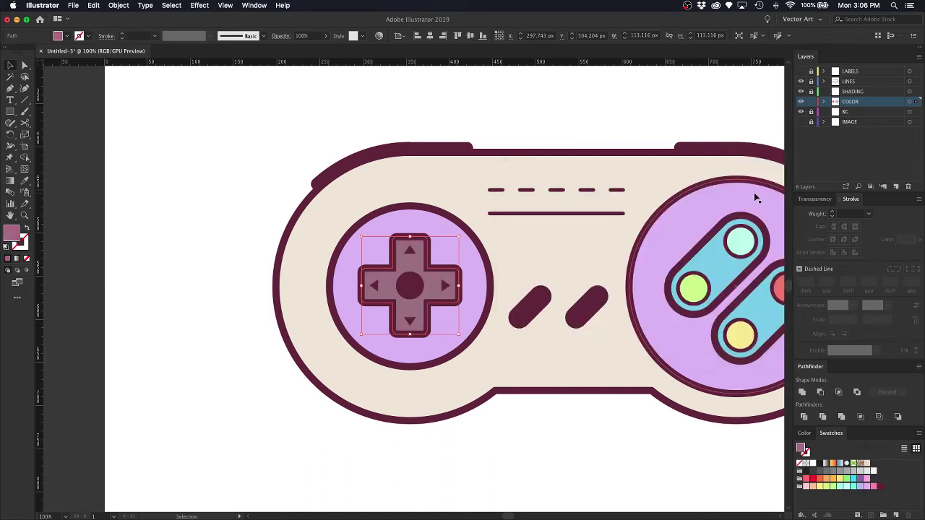
pyautogui.doubleClick(8, 234)
pyautogui.moveTo(556, 236); pyautogui.dragTo(554, 231)
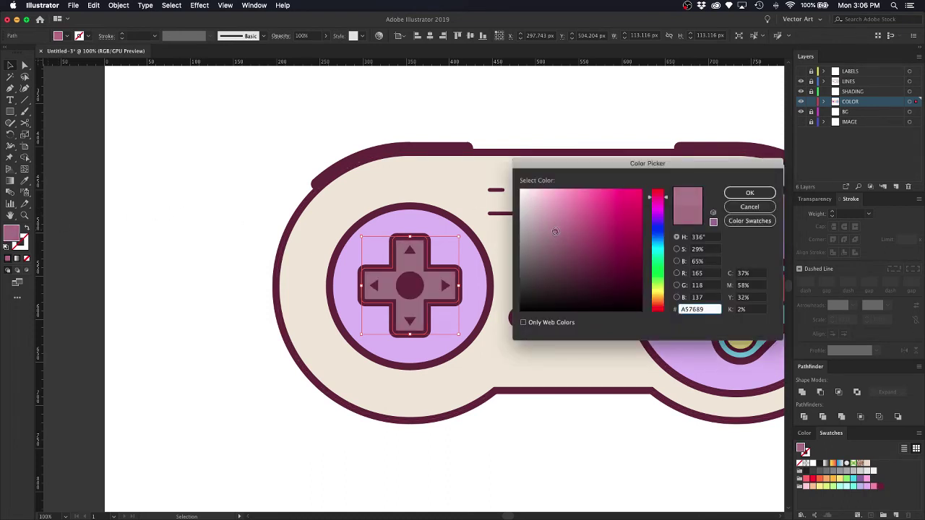
pyautogui.click(749, 192)
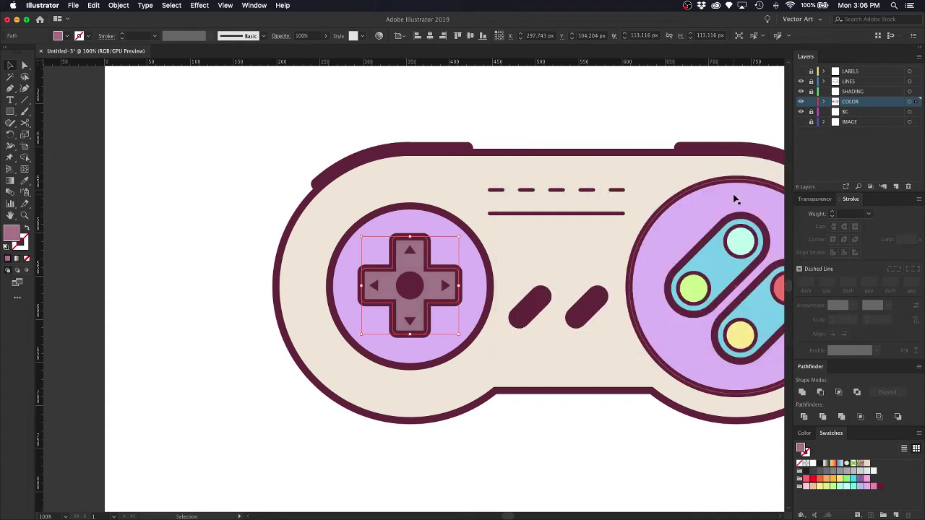
pyautogui.click(549, 117)
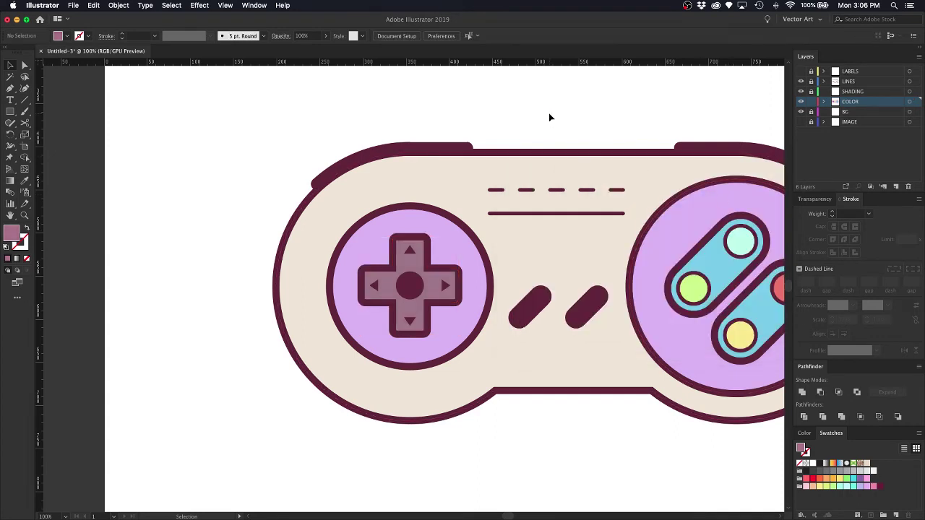
# Fill the left shoulder button with the D-pad's mauve using the Eyedropper and deselect it.
pyautogui.click(448, 151)
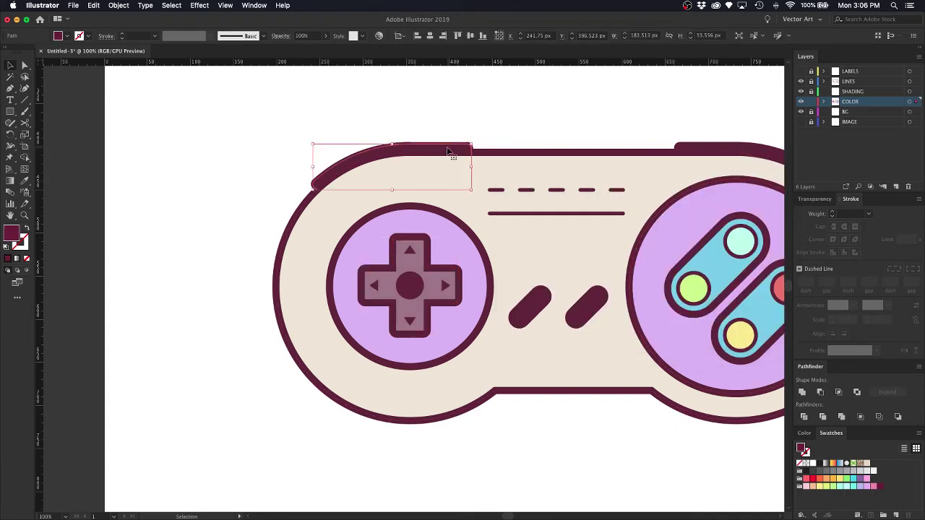
pyautogui.press('i')
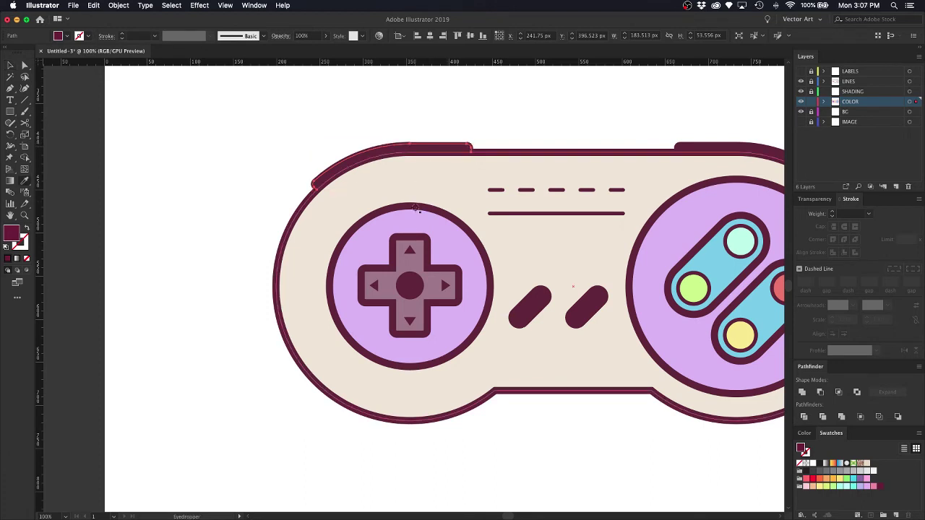
pyautogui.click(406, 262)
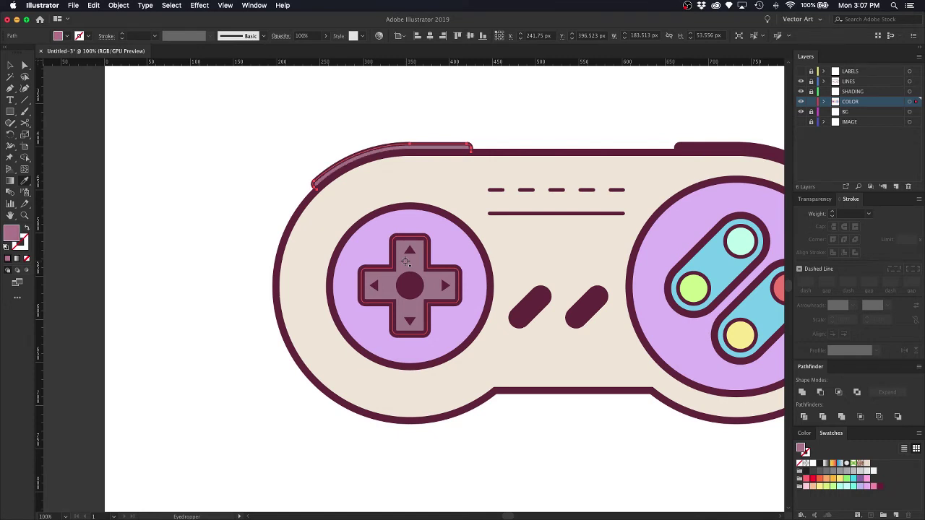
pyautogui.press('v')
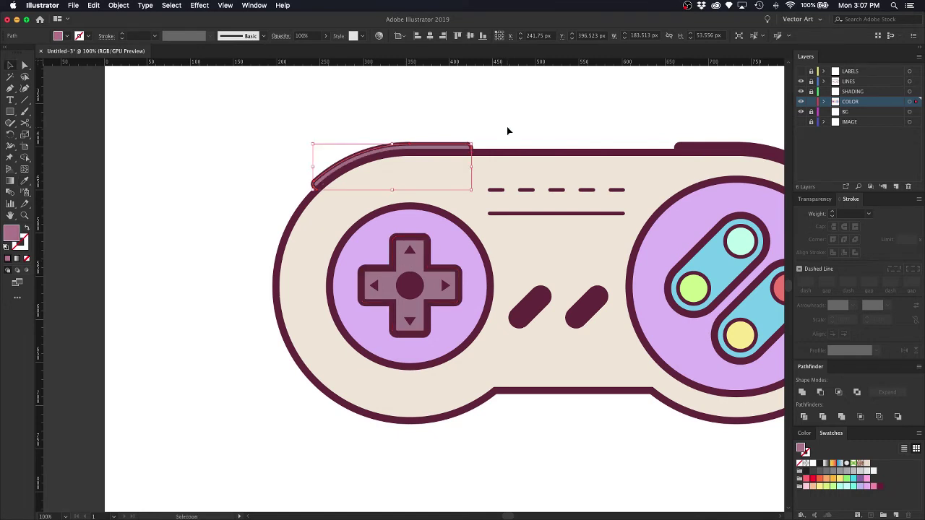
pyautogui.click(507, 126)
# Fill the right shoulder button with the mauve sampled from the D-pad and deselect it.
pyautogui.hscroll(5, 507, 127)
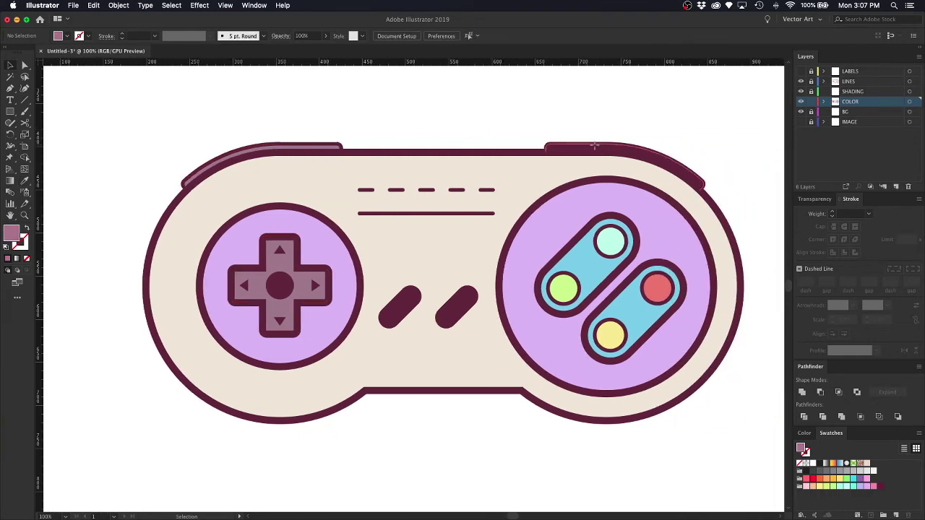
pyautogui.click(594, 146)
pyautogui.press('i')
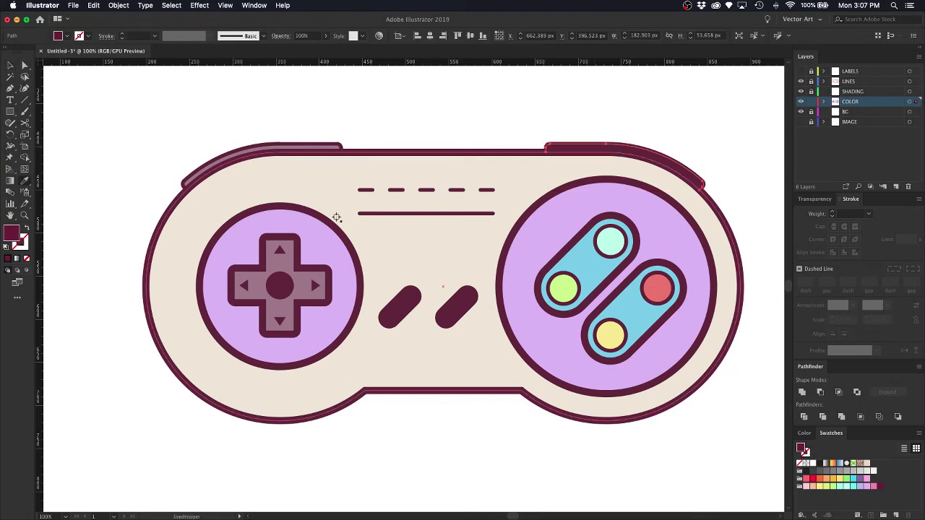
pyautogui.click(286, 263)
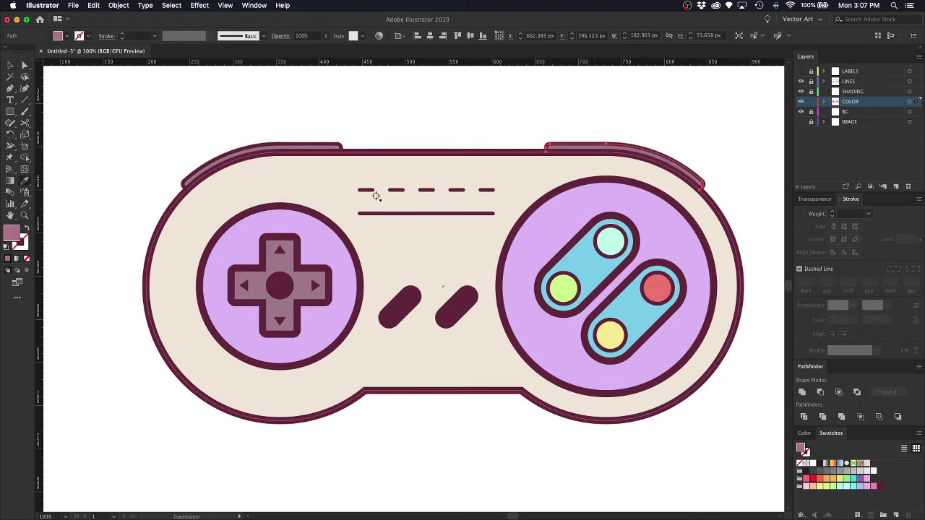
pyautogui.press('v')
pyautogui.click(407, 133)
# Examine the left shoulder button's color shape up close where its end meets the controller body's top edge.
pyautogui.press('a')
pyautogui.hotkey('ctrl', '=')
pyautogui.hotkey('ctrl', '=')
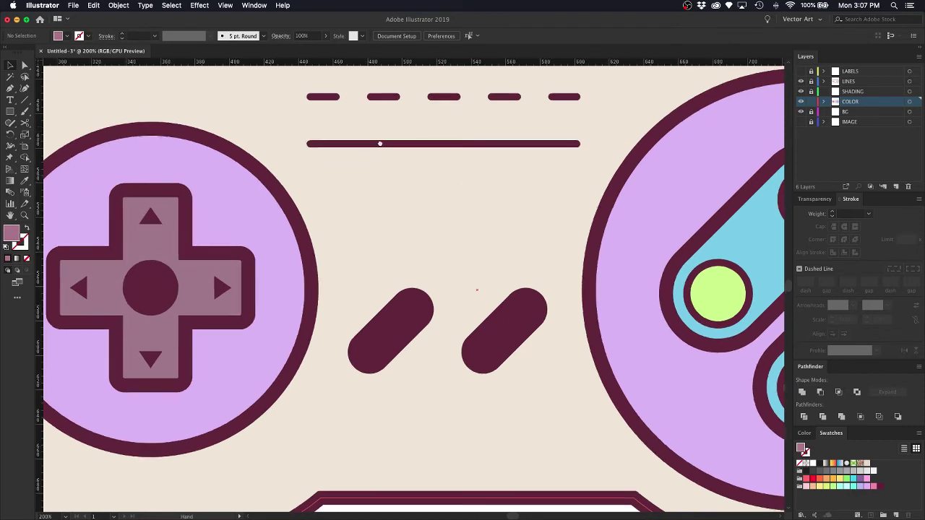
pyautogui.moveTo(380, 143); pyautogui.dragTo(535, 314)
pyautogui.press('v')
pyautogui.click(449, 214)
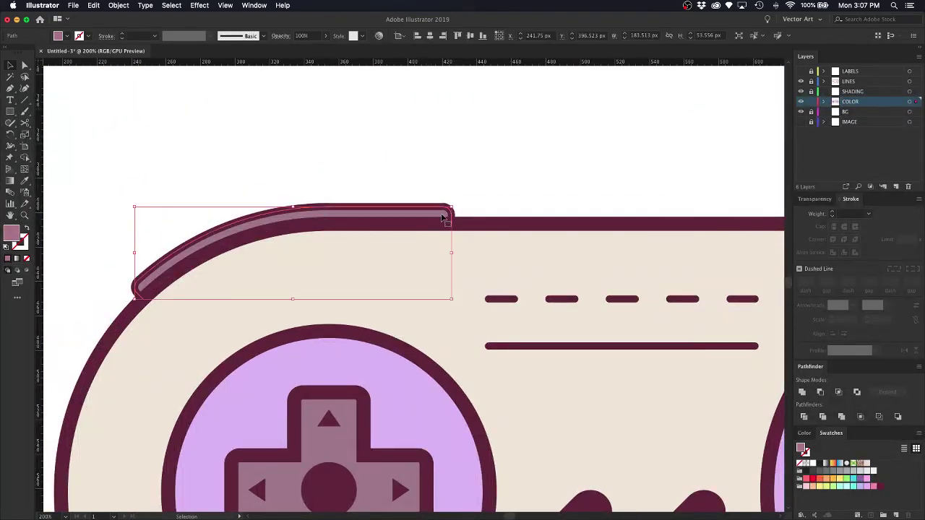
pyautogui.click(473, 196)
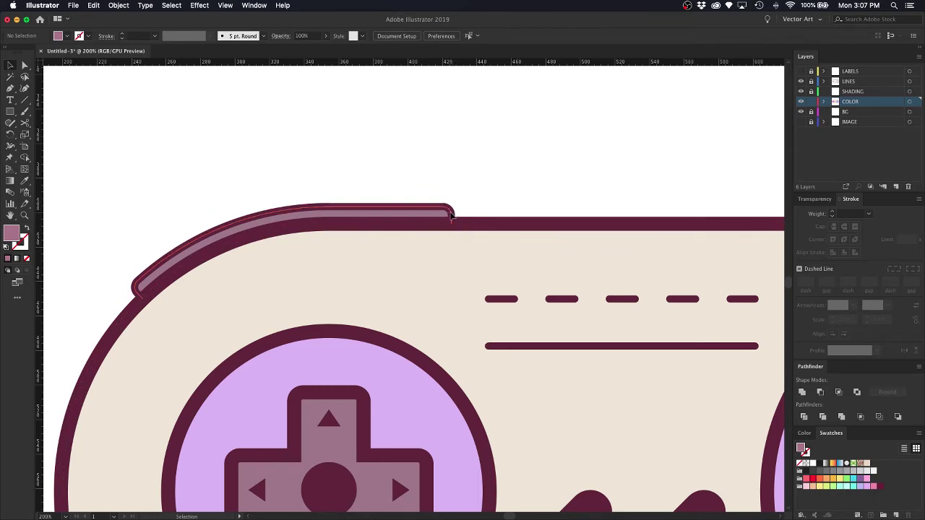
pyautogui.click(451, 216)
pyautogui.press('p')
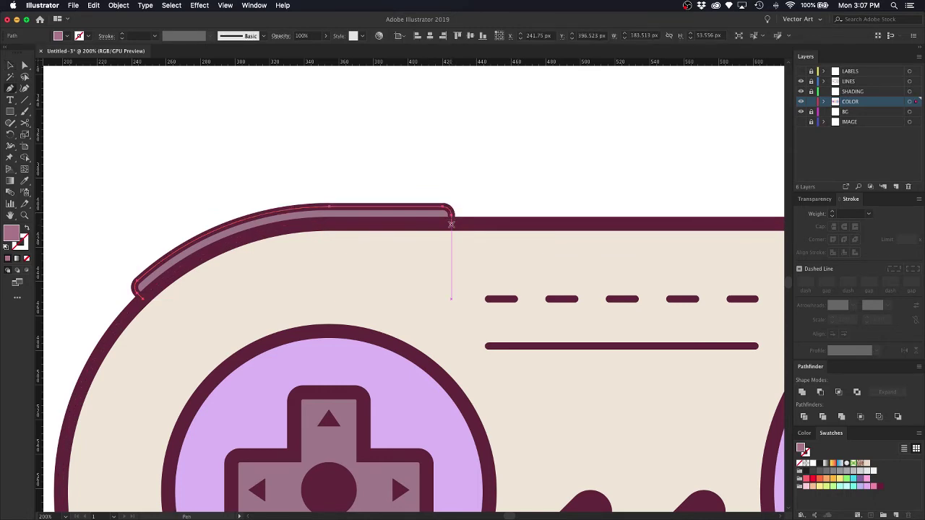
pyautogui.press('v')
pyautogui.click(435, 165)
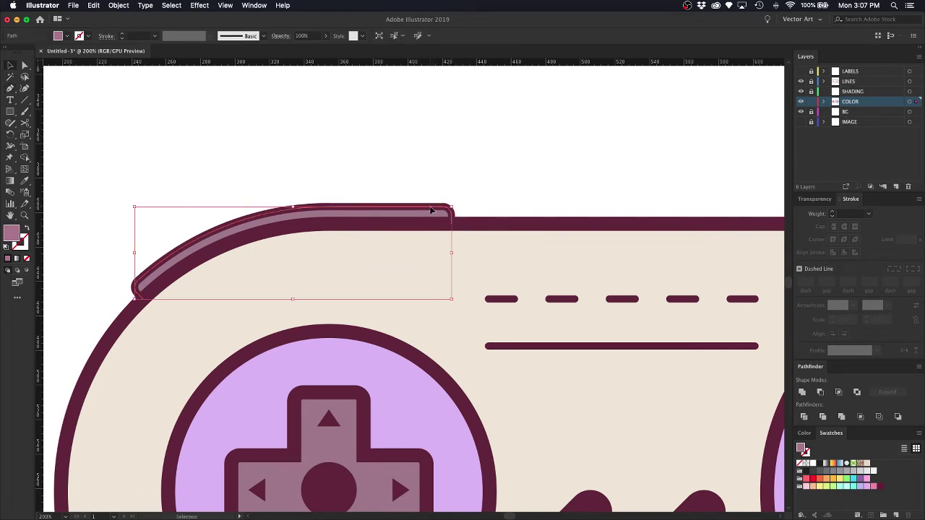
# Isolate the left shoulder button's color shape, close its lower edge along the controller body's top outline with the Pen tool, and exit isolation.
pyautogui.doubleClick(429, 211)
pyautogui.press('p')
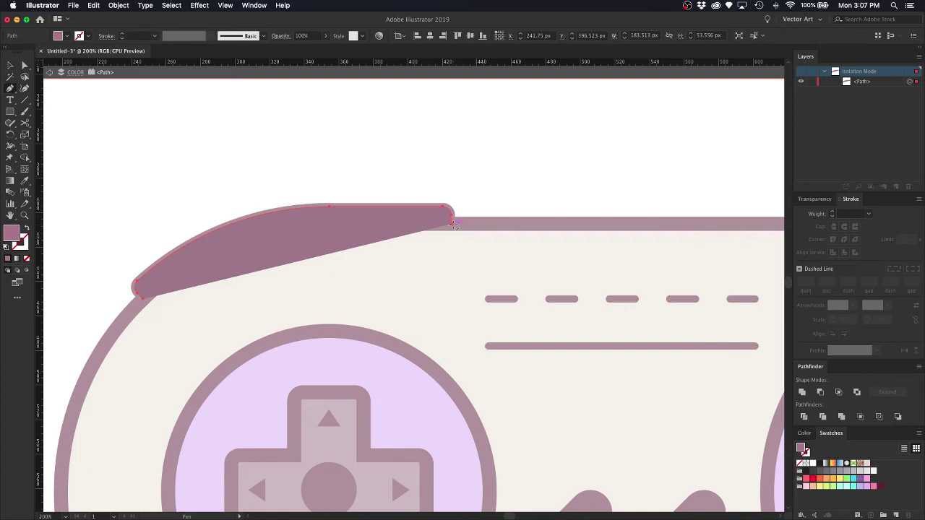
pyautogui.moveTo(434, 229); pyautogui.dragTo(142, 296)
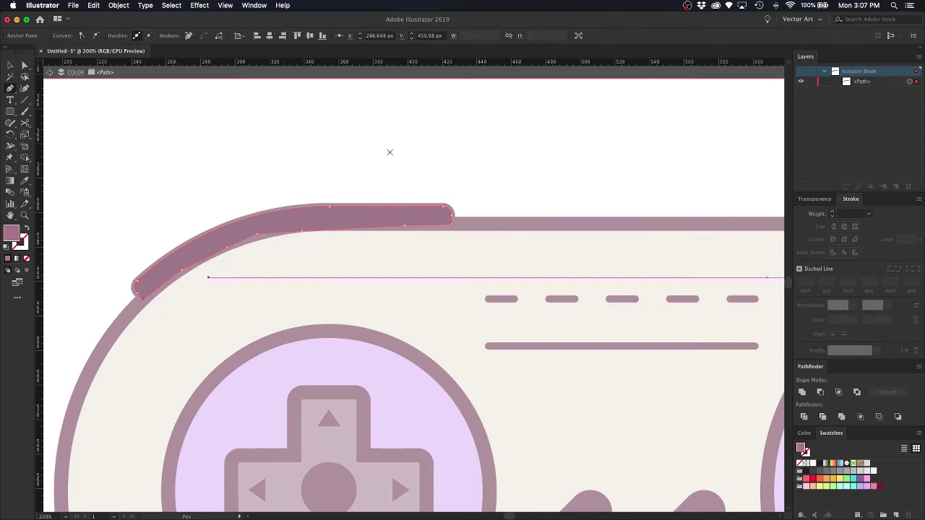
pyautogui.press('Escape')
pyautogui.doubleClick(547, 142)
pyautogui.hscroll(10, 479, 140)
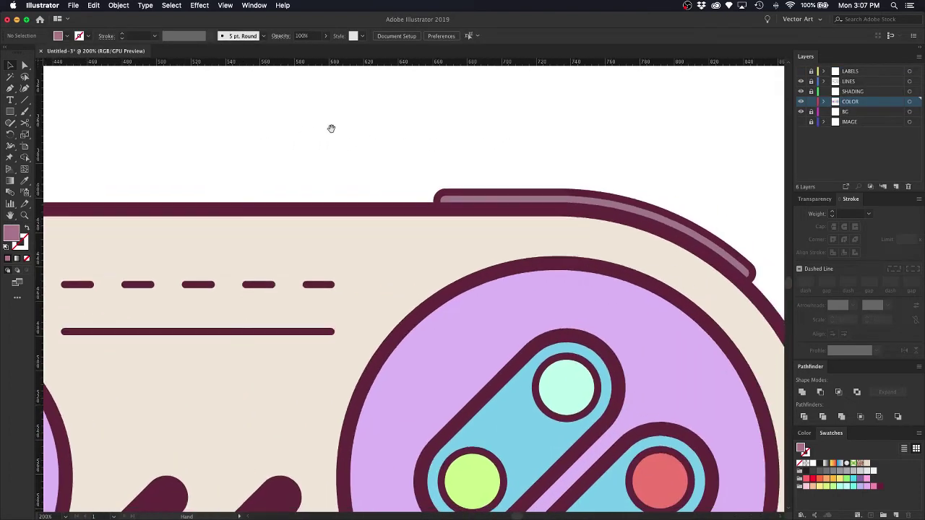
pyautogui.click(491, 200)
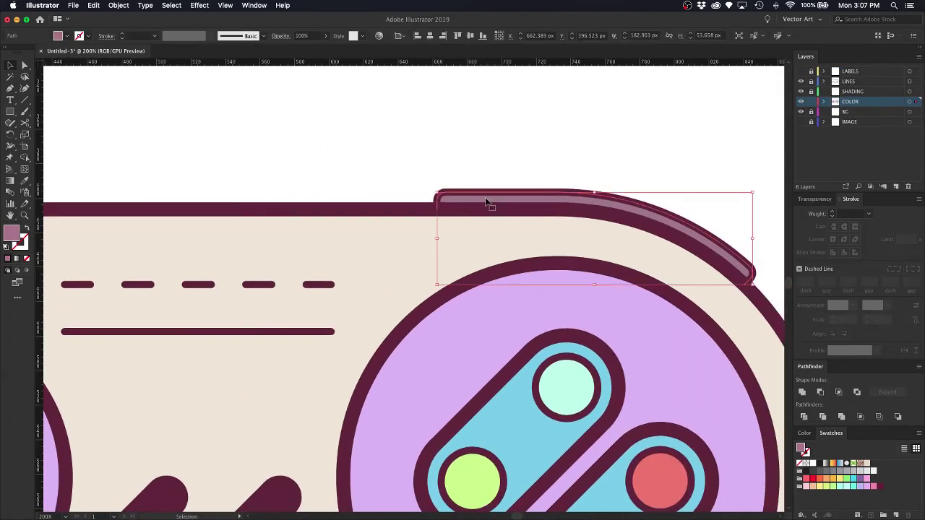
pyautogui.press('p')
pyautogui.click(436, 210)
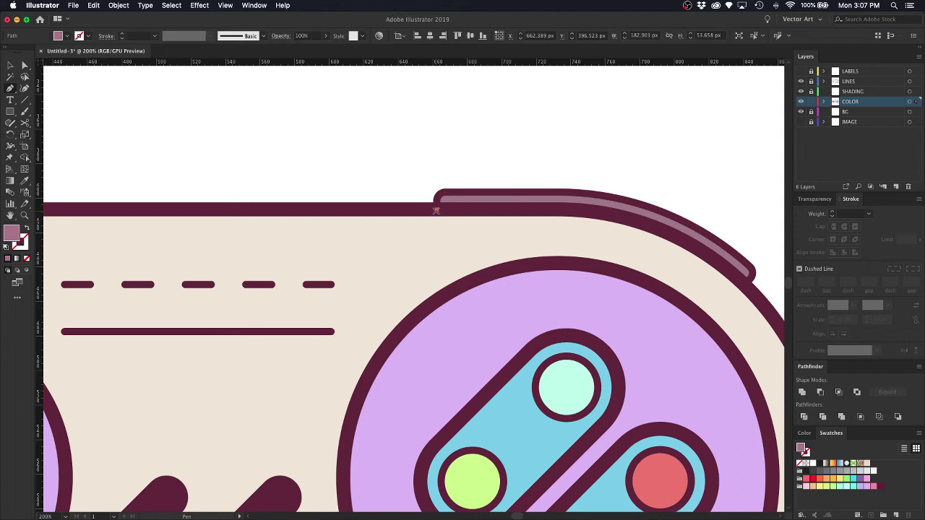
pyautogui.click(533, 211)
pyautogui.click(599, 215)
pyautogui.click(651, 227)
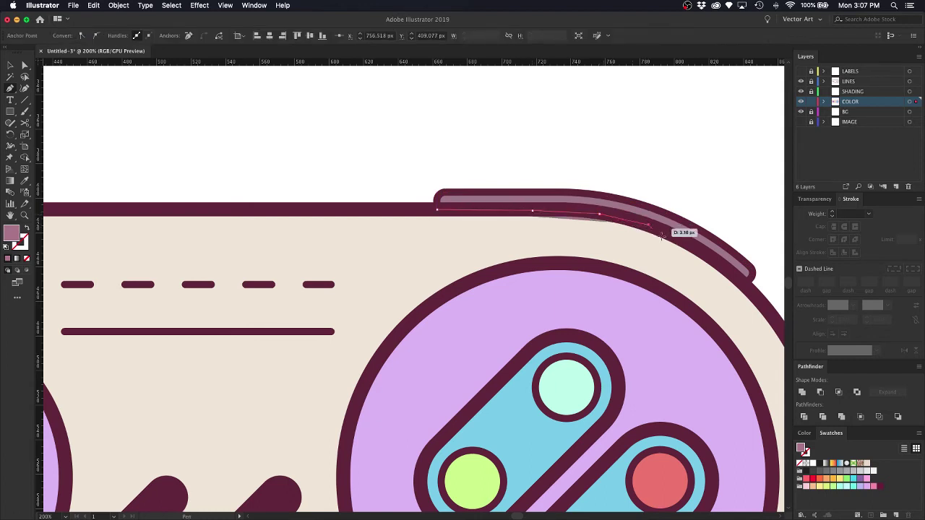
pyautogui.click(709, 251)
pyautogui.click(737, 281)
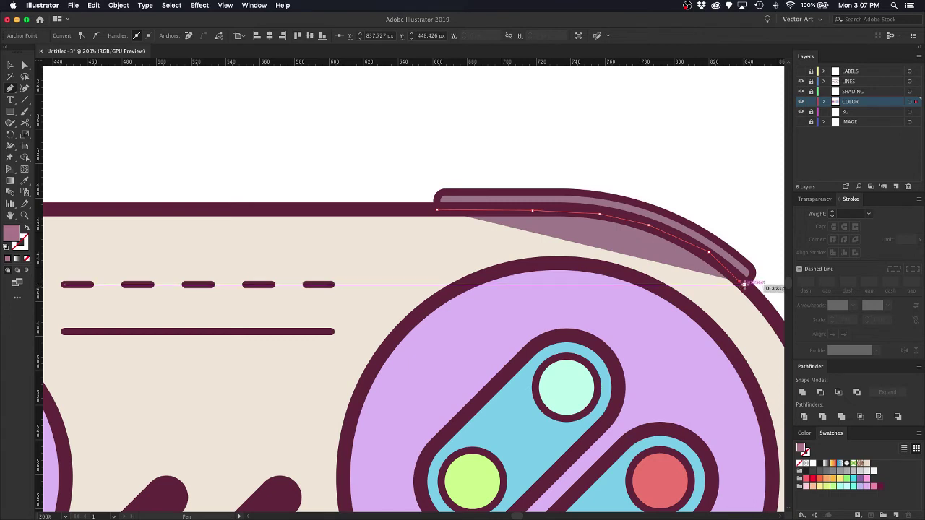
pyautogui.press('v')
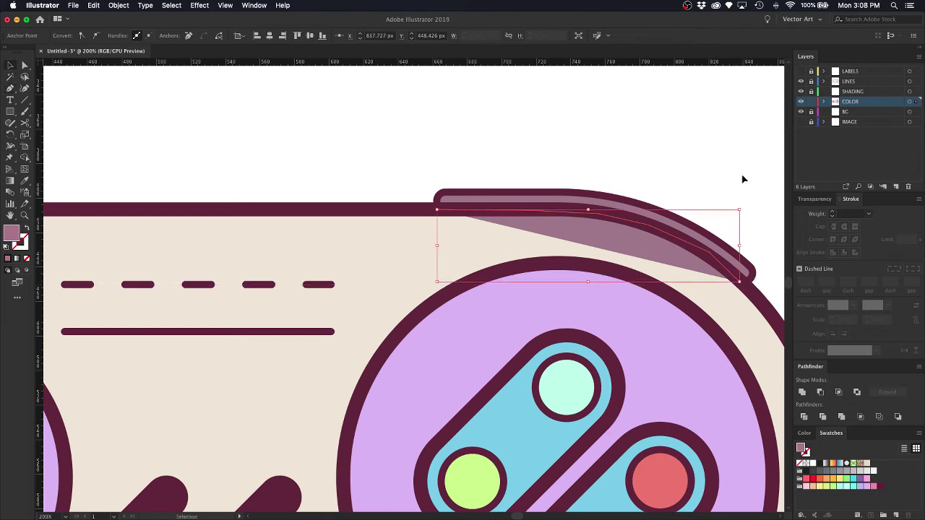
pyautogui.click(741, 177)
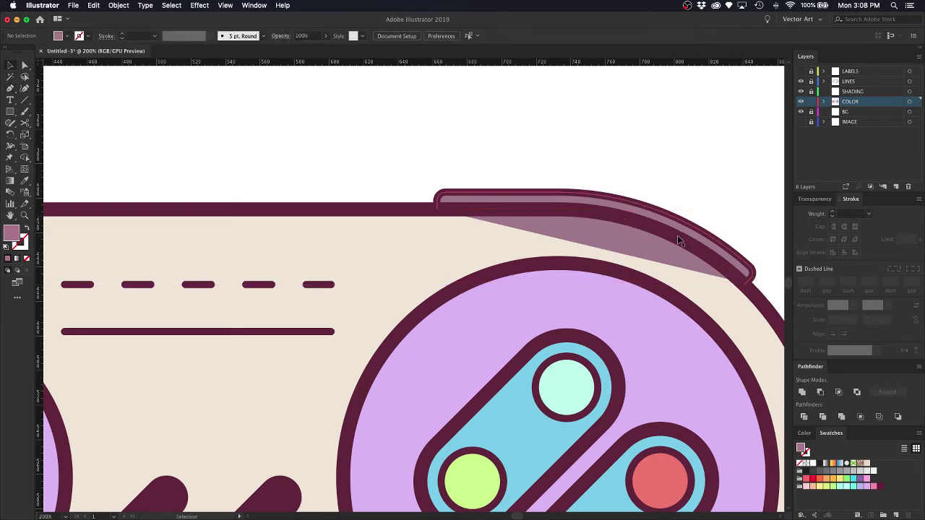
pyautogui.click(676, 240)
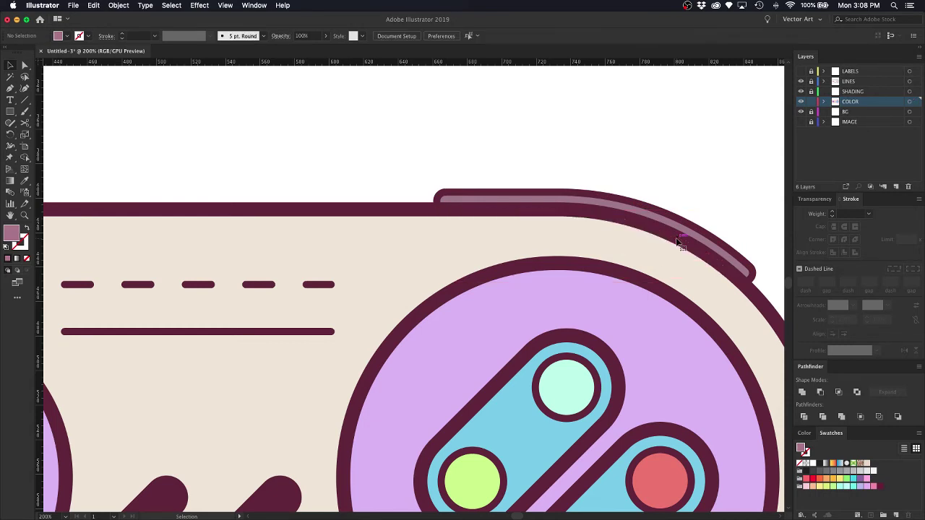
# Isolate the right shoulder button's color shape and, in Outline view, close its lower edge along the body's curved top outline with the Pen tool.
pyautogui.doubleClick(678, 228)
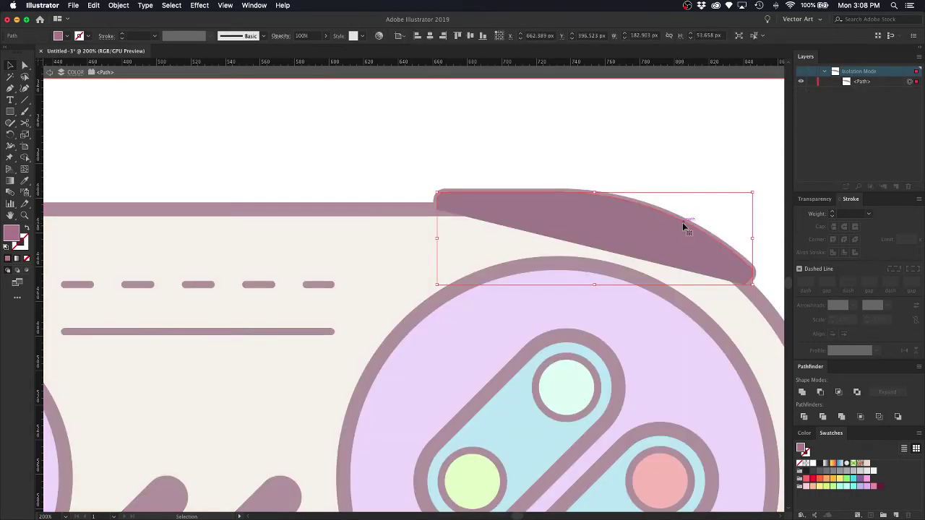
pyautogui.press('super+y')
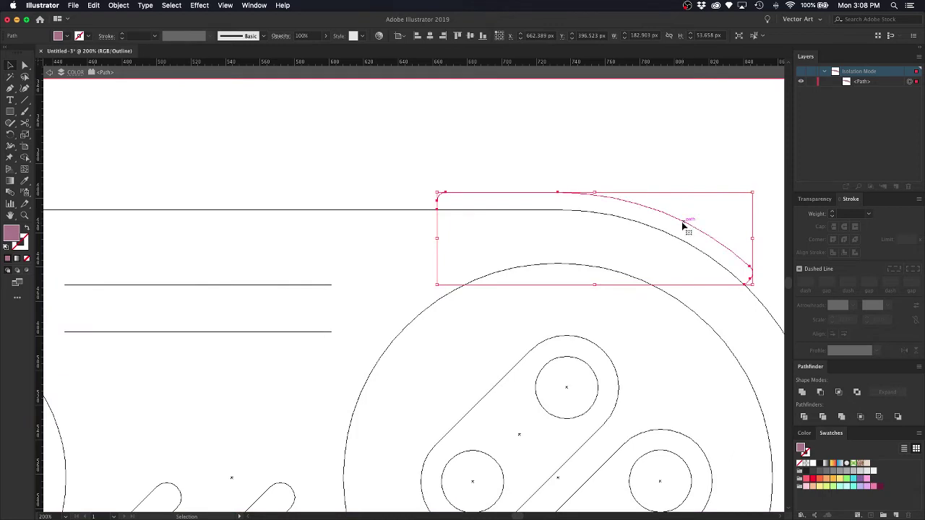
pyautogui.press('a')
pyautogui.press('p')
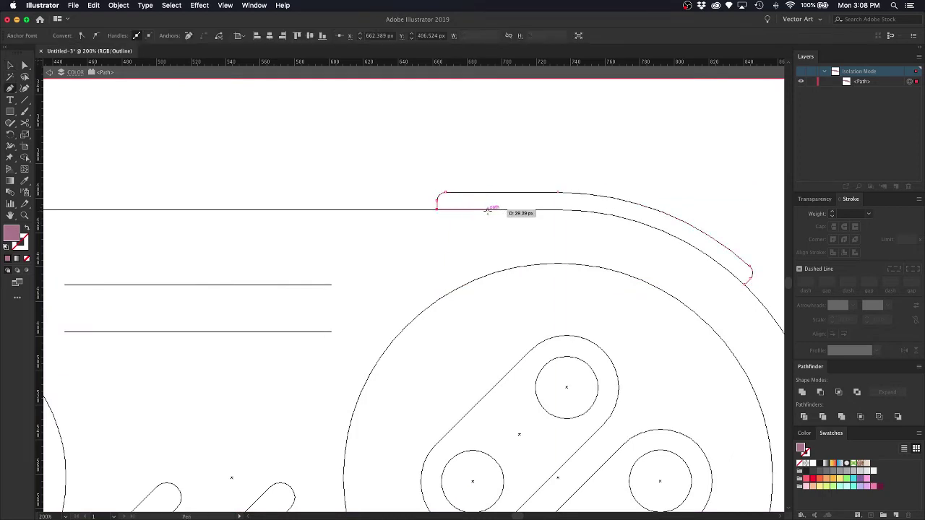
pyautogui.click(488, 209)
pyautogui.click(572, 209)
pyautogui.click(602, 212)
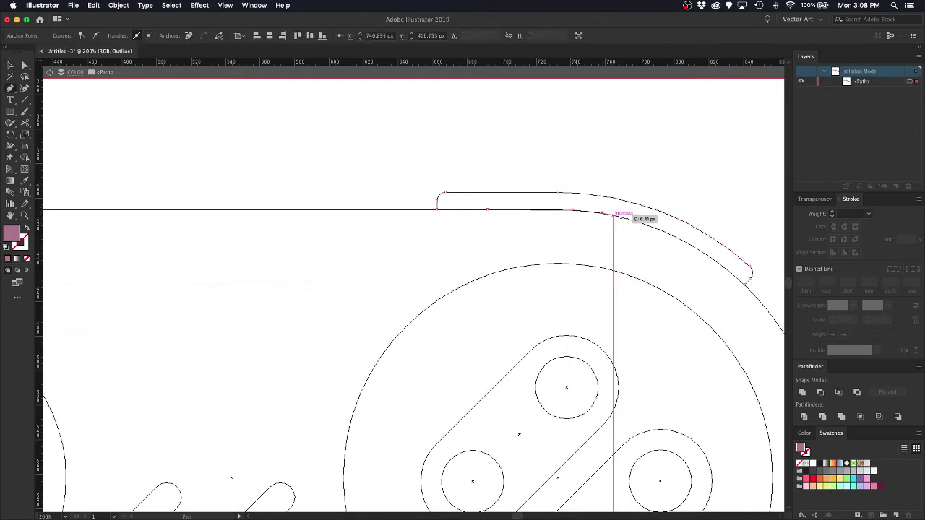
pyautogui.click(642, 222)
pyautogui.click(702, 250)
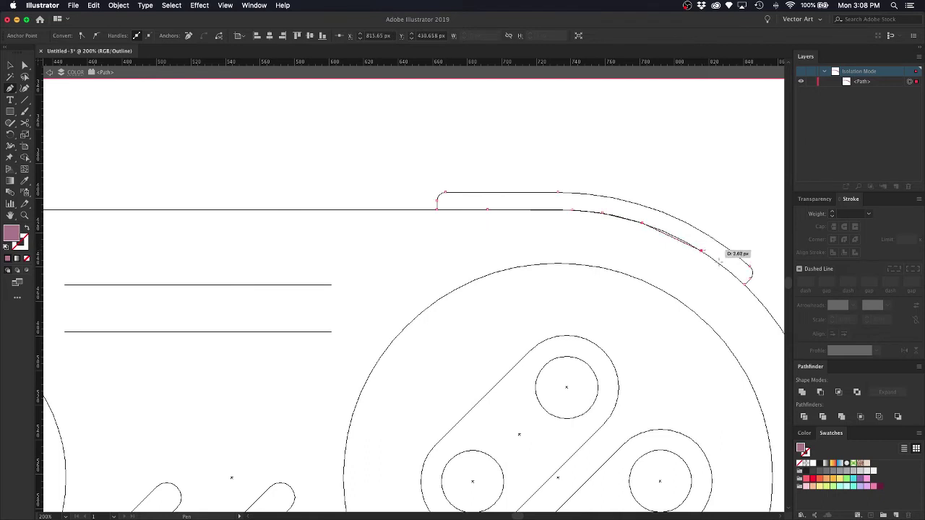
pyautogui.press('v')
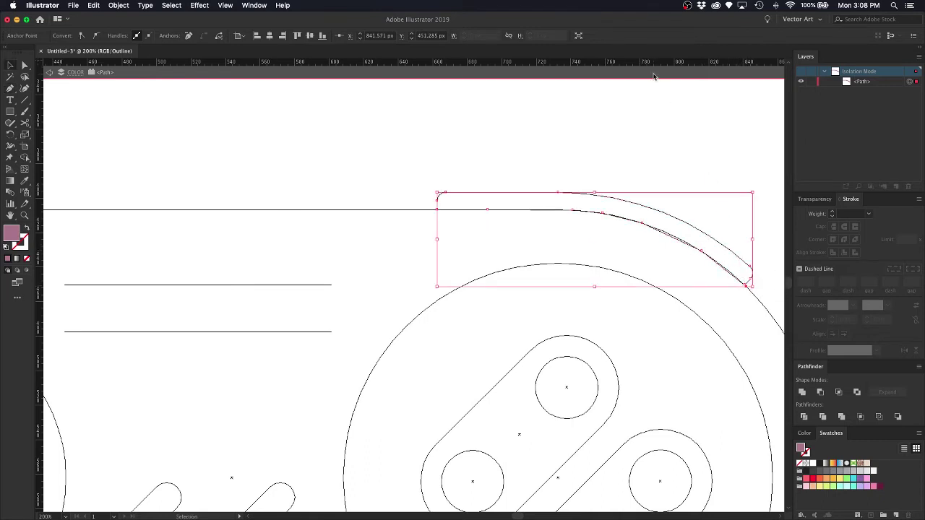
# Exit isolation of the right shoulder shape, restore the color preview display and deselect the shape.
pyautogui.press('Escape')
pyautogui.press('super+y')
pyautogui.press('a')
pyautogui.press('super+minus')
pyautogui.press('super+minus')
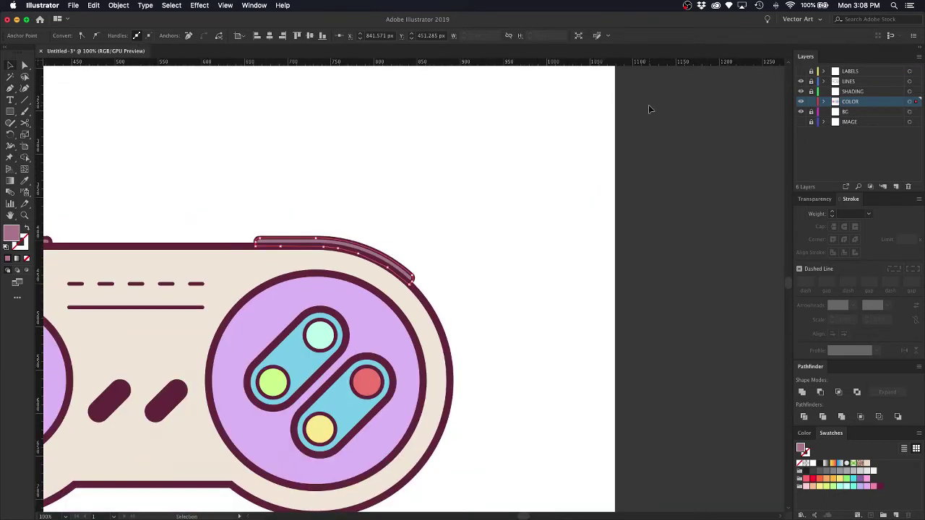
pyautogui.press('v')
pyautogui.click(509, 145)
# Fill the large circle behind the four action buttons with the D-pad's mauve using the Eyedropper.
pyautogui.moveTo(388, 149); pyautogui.dragTo(606, 119)
pyautogui.hscroll(-4, 606, 119)
pyautogui.scroll(-3, 606, 119)
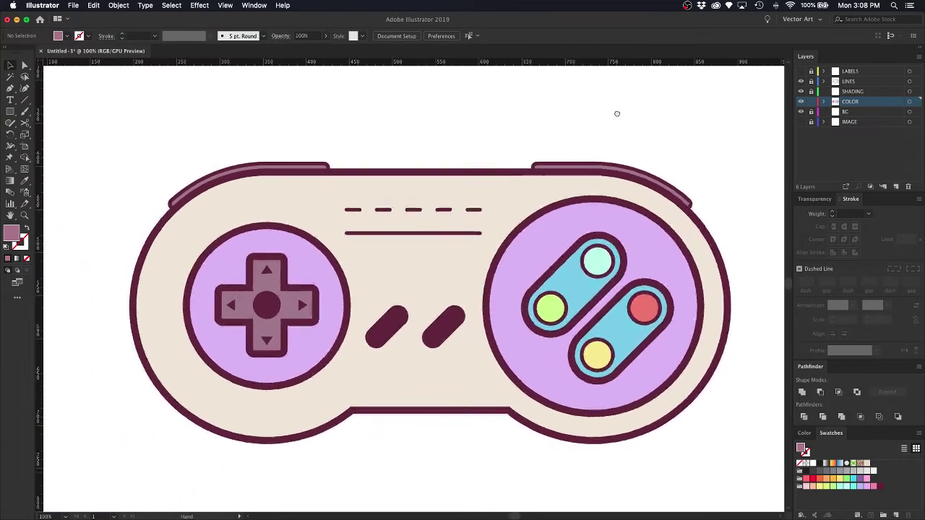
pyautogui.click(594, 215)
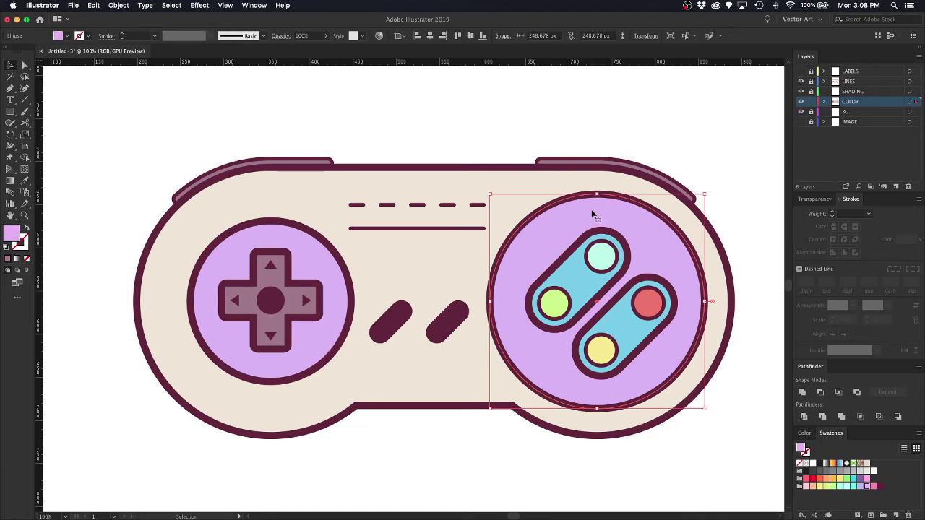
pyautogui.press('i')
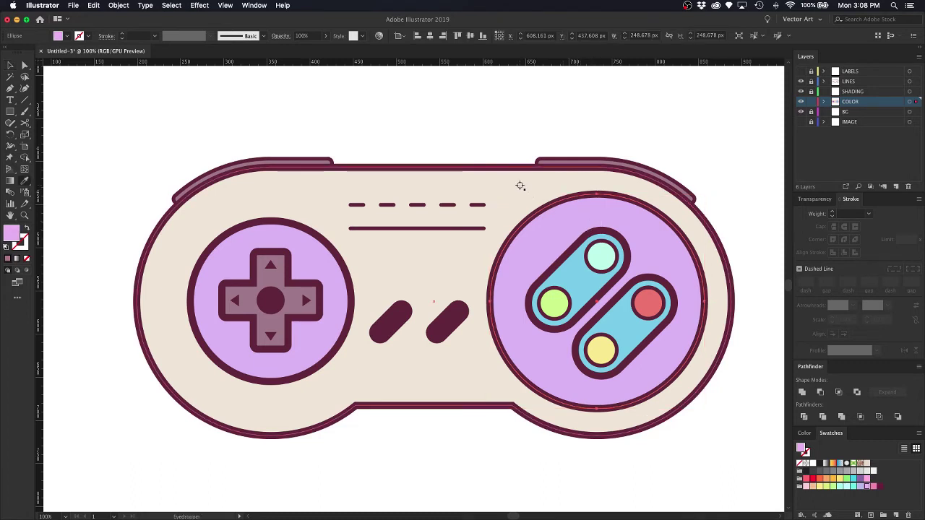
pyautogui.click(521, 188)
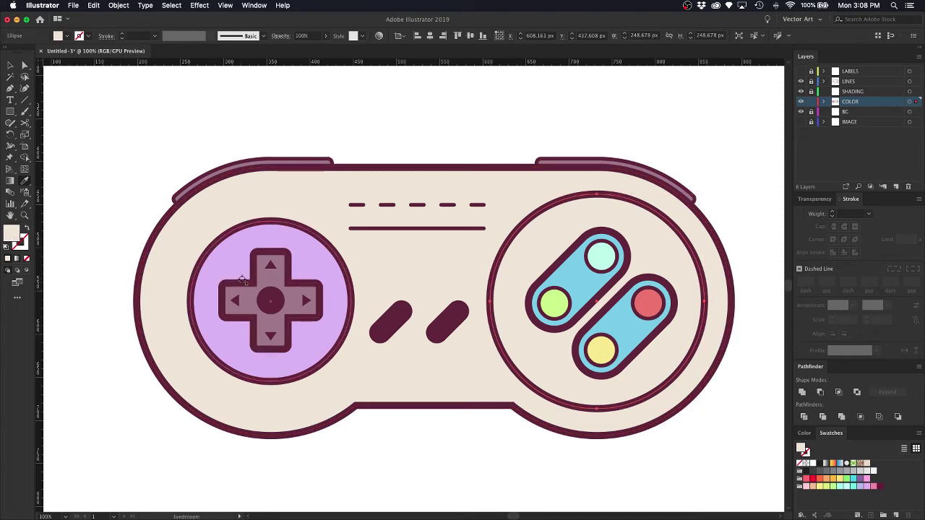
pyautogui.click(267, 279)
pyautogui.press('v')
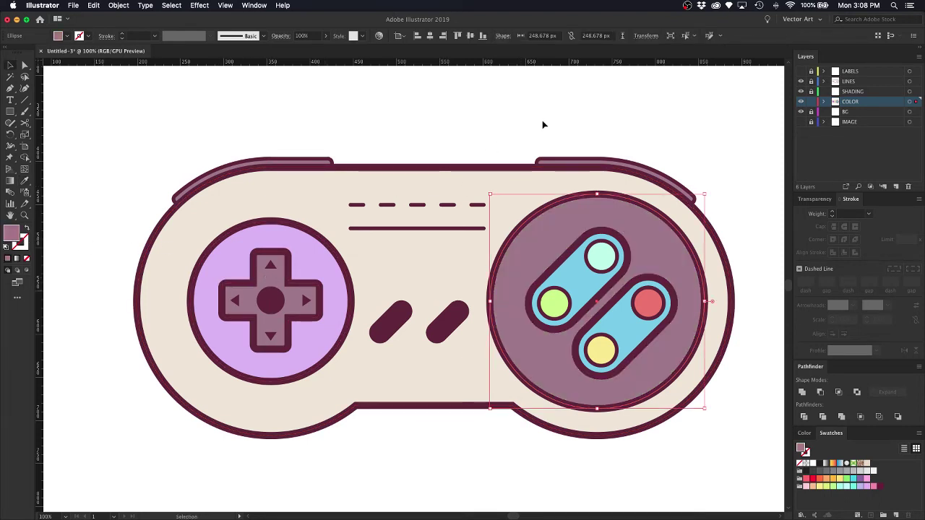
# Lighten the action-button circle's fill to pale pink EFCEDE and deselect it.
pyautogui.doubleClick(10, 234)
pyautogui.moveTo(554, 232); pyautogui.dragTo(541, 197)
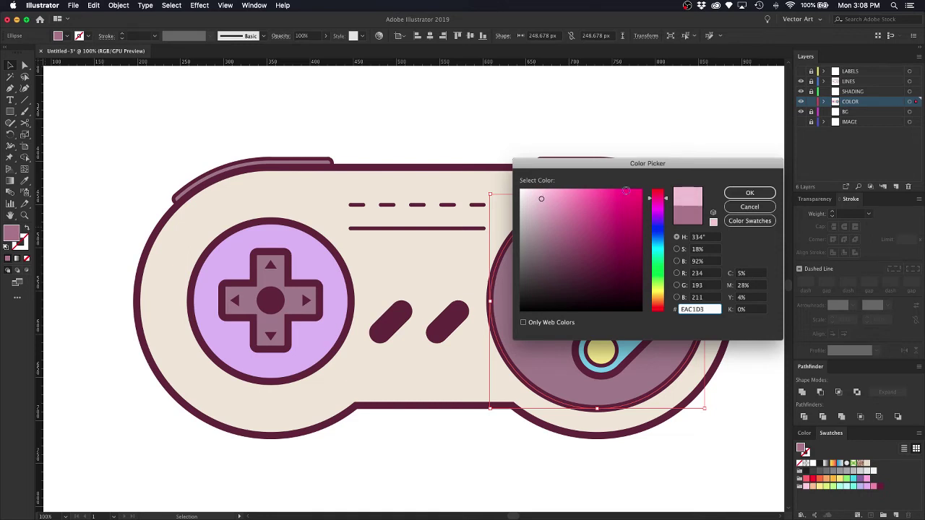
pyautogui.click(734, 193)
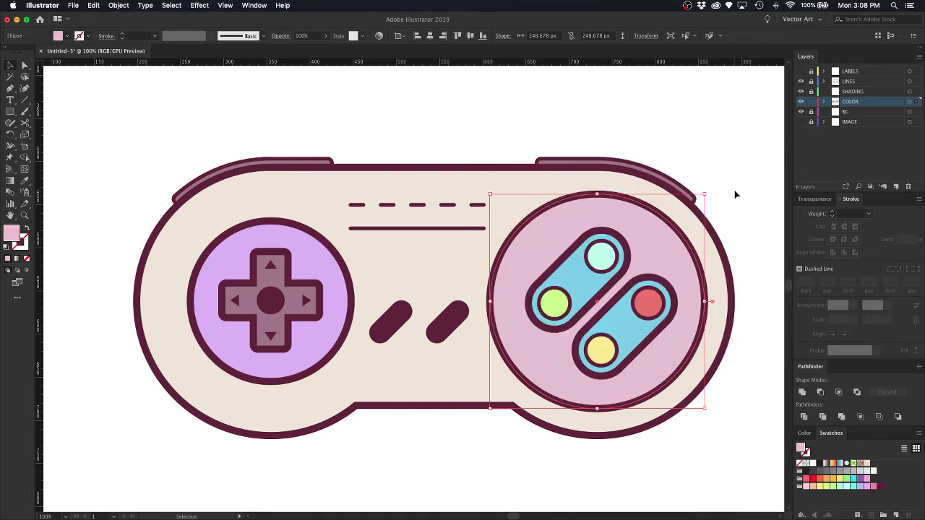
pyautogui.doubleClick(12, 233)
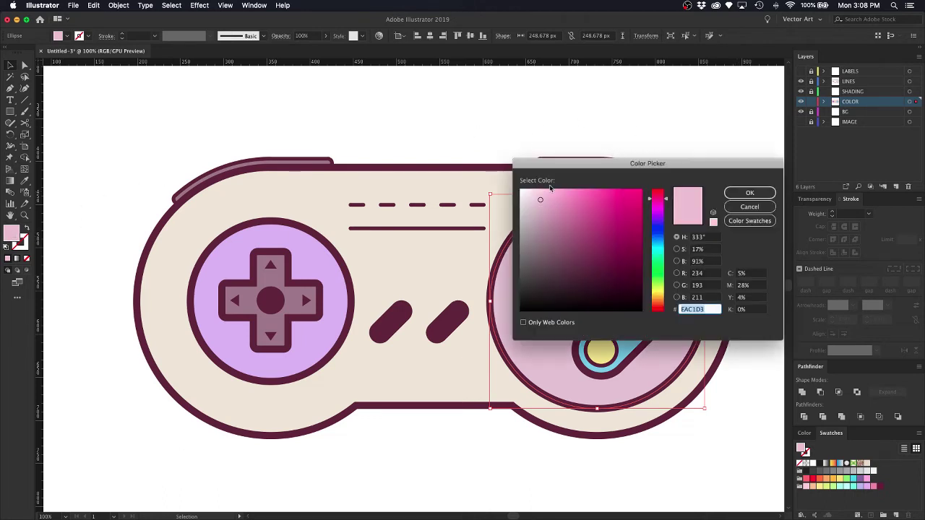
pyautogui.moveTo(540, 198); pyautogui.dragTo(537, 196)
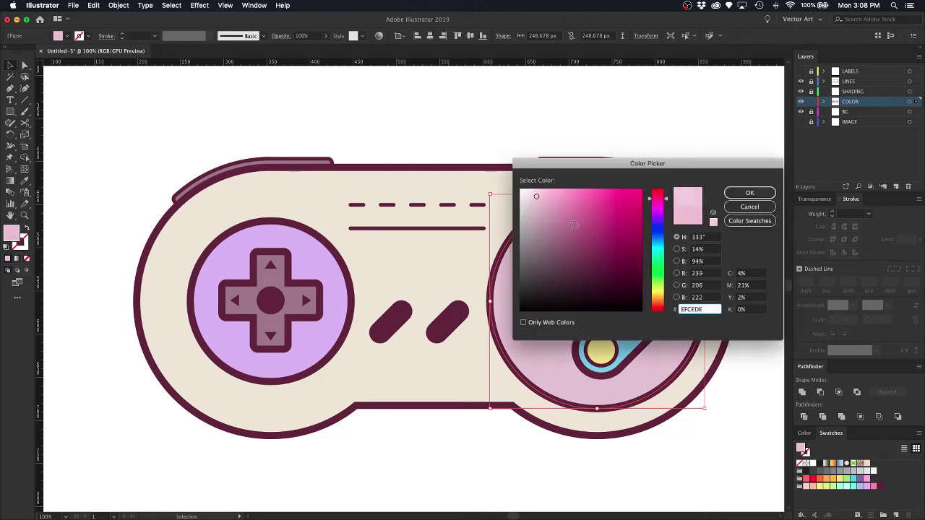
pyautogui.click(749, 193)
pyautogui.click(509, 131)
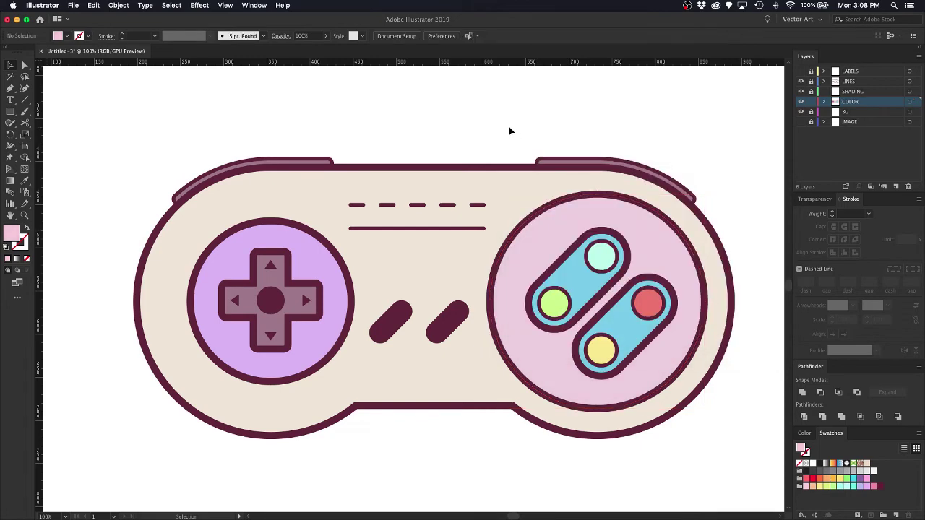
# Fill both diagonal capsules around the action buttons with the controller body's beige using the Eyedropper and deselect them.
pyautogui.press('super+0')
pyautogui.press('super+minus')
pyautogui.press('super+minus')
pyautogui.press('super+minus')
pyautogui.press('super+0')
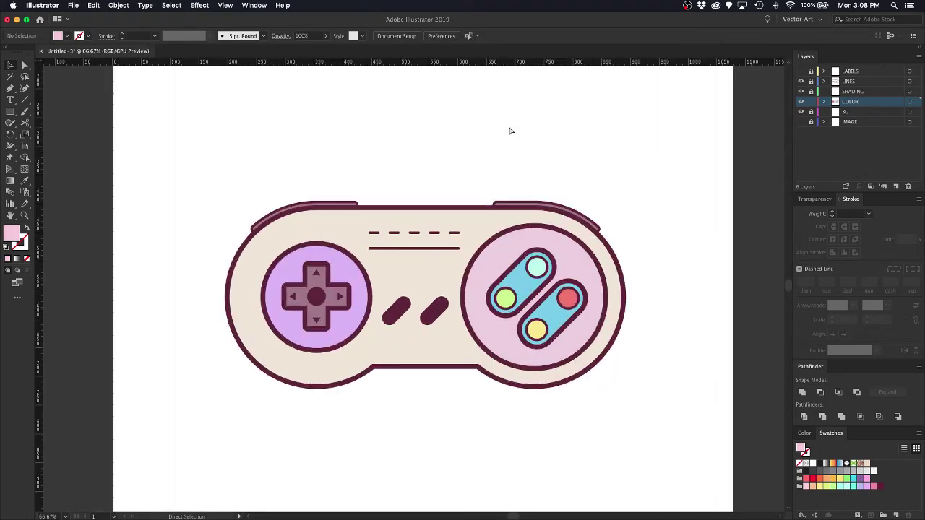
pyautogui.click(524, 284)
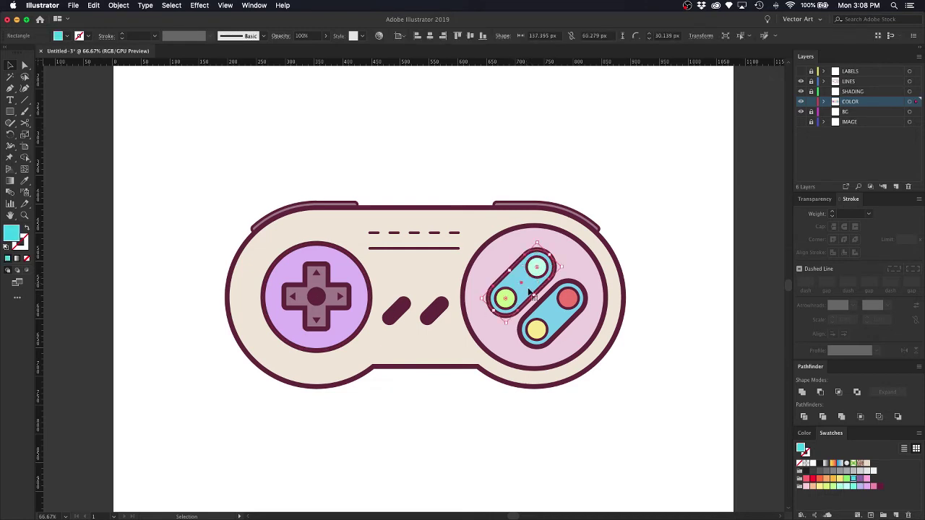
pyautogui.press('super+plus')
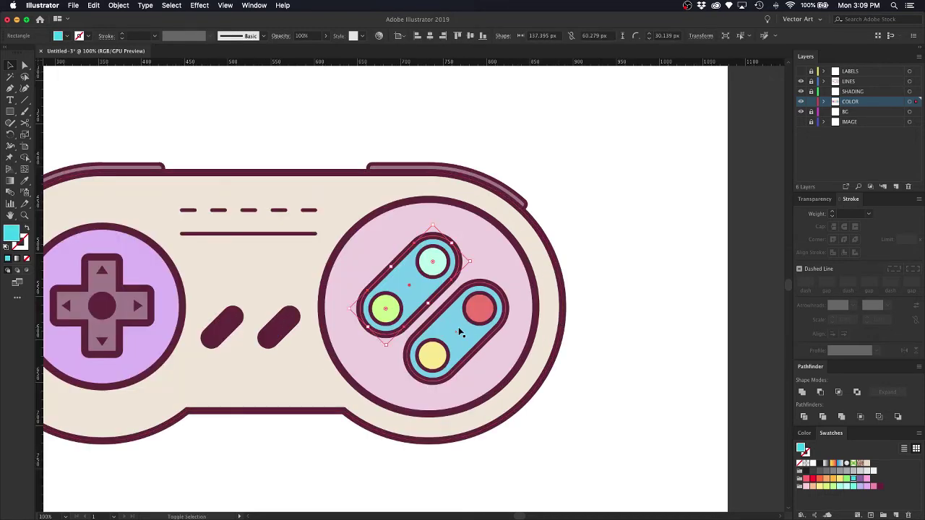
pyautogui.keyDown('shift'); pyautogui.click(463, 330); pyautogui.keyUp('shift')
pyautogui.press('i')
pyautogui.click(340, 196)
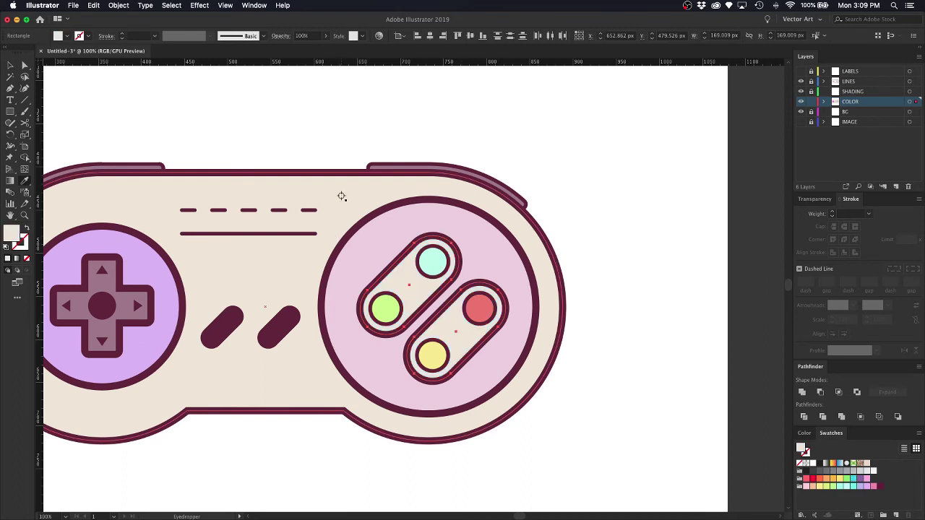
pyautogui.press('v')
pyautogui.click(658, 208)
# Fill the circle behind the D-pad with the pale pink sampled from the action-button circle and deselect it.
pyautogui.hscroll(-5, 444, 134)
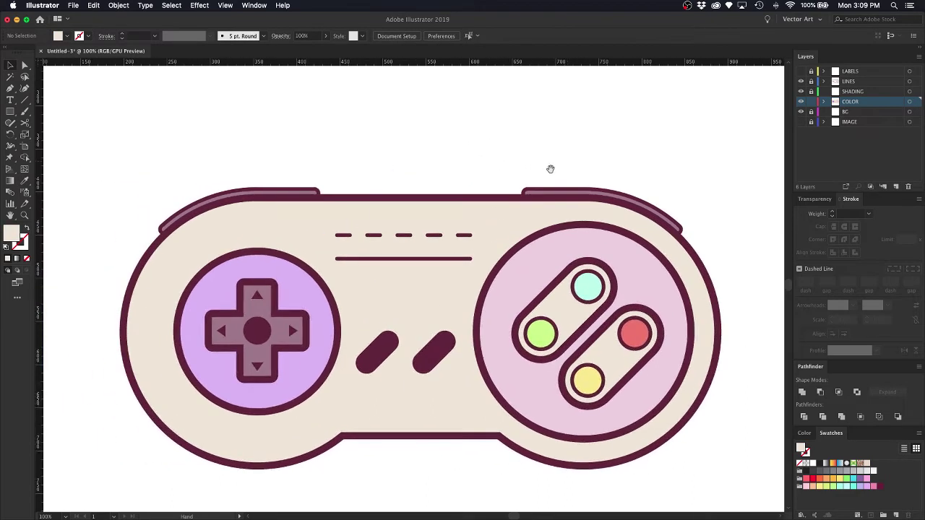
pyautogui.scroll(-3, 447, 122)
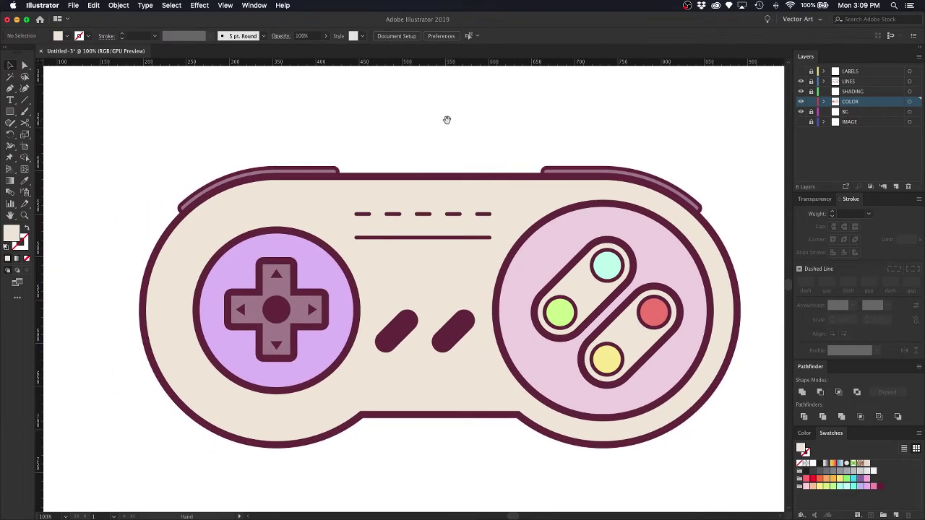
pyautogui.click(307, 266)
pyautogui.click(307, 265)
pyautogui.press('i')
pyautogui.click(563, 246)
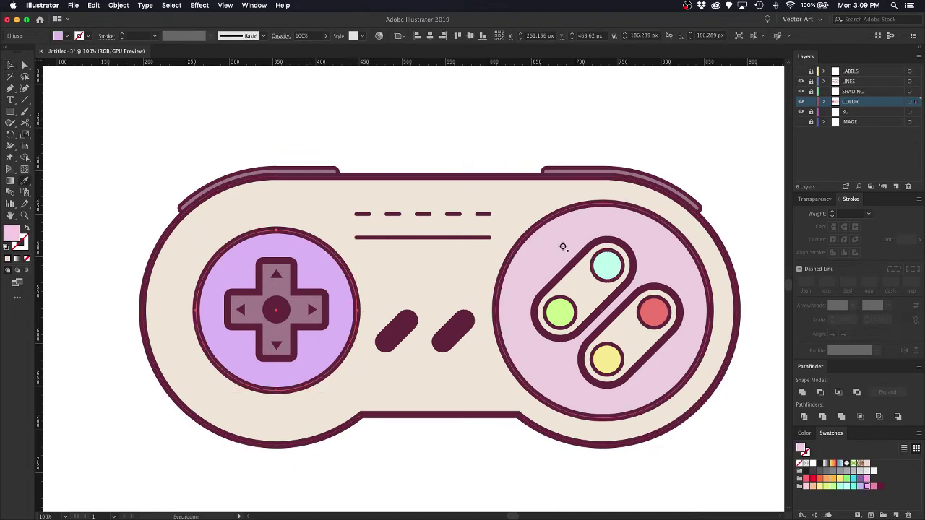
pyautogui.press('v')
pyautogui.click(441, 106)
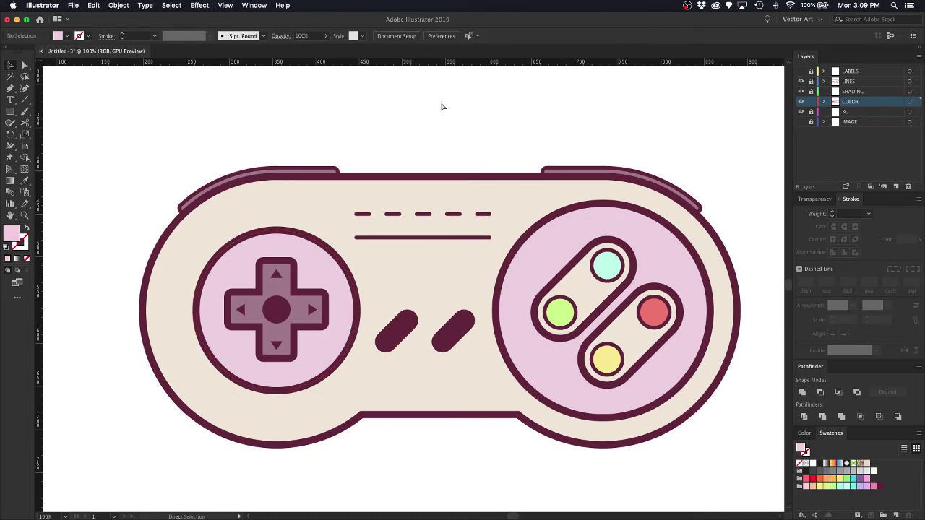
# Fill both slanted centre buttons with the D-pad's mauve using the Eyedropper and deselect them.
pyautogui.press('super+minus')
pyautogui.press('super+minus')
pyautogui.press('super+minus')
pyautogui.press('super+minus')
pyautogui.press('super+equal')
pyautogui.press('super+equal')
pyautogui.press('super+equal')
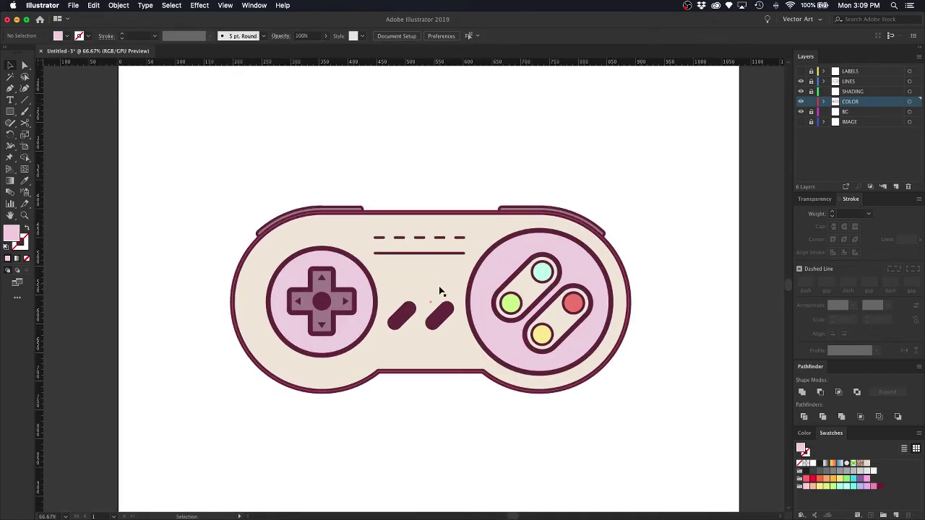
pyautogui.click(442, 319)
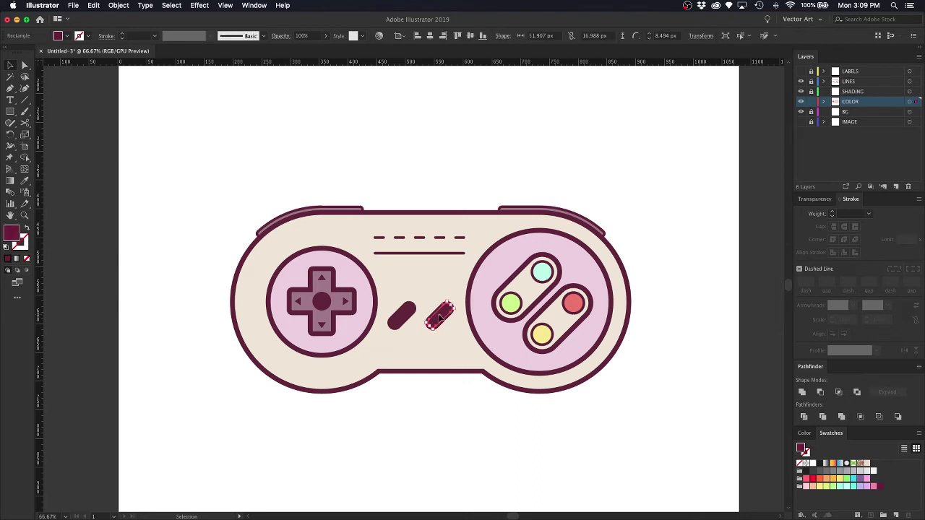
pyautogui.keyDown('shift'); pyautogui.click(401, 319); pyautogui.keyUp('shift')
pyautogui.press('super+equal')
pyautogui.press('super+equal')
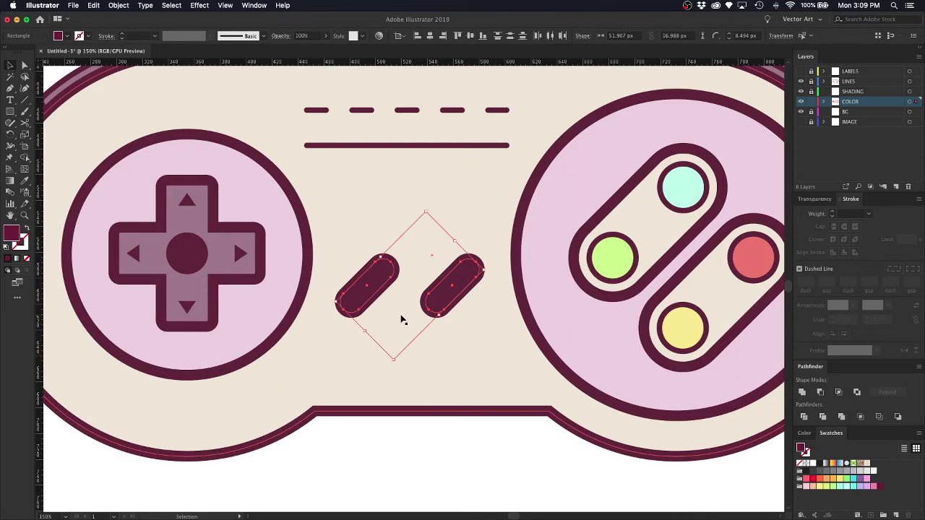
pyautogui.press('i')
pyautogui.click(191, 221)
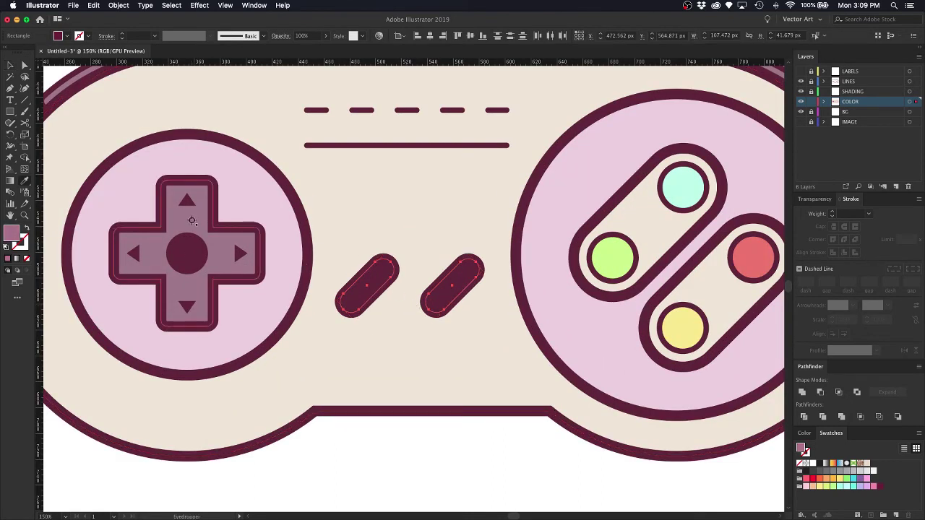
pyautogui.press('v')
pyautogui.click(385, 444)
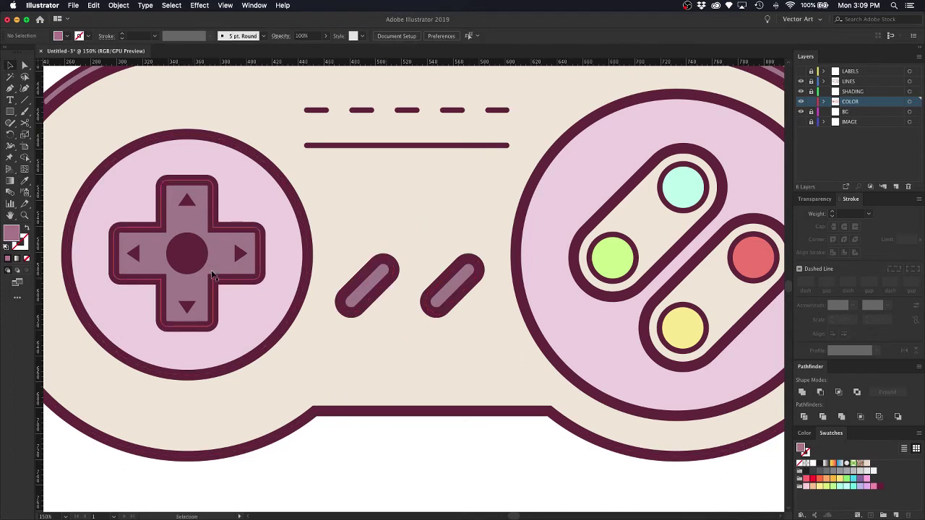
# Delete the dark maroon circle at the centre of the D-pad so the mauve fill shows inside the ring.
pyautogui.click(188, 252)
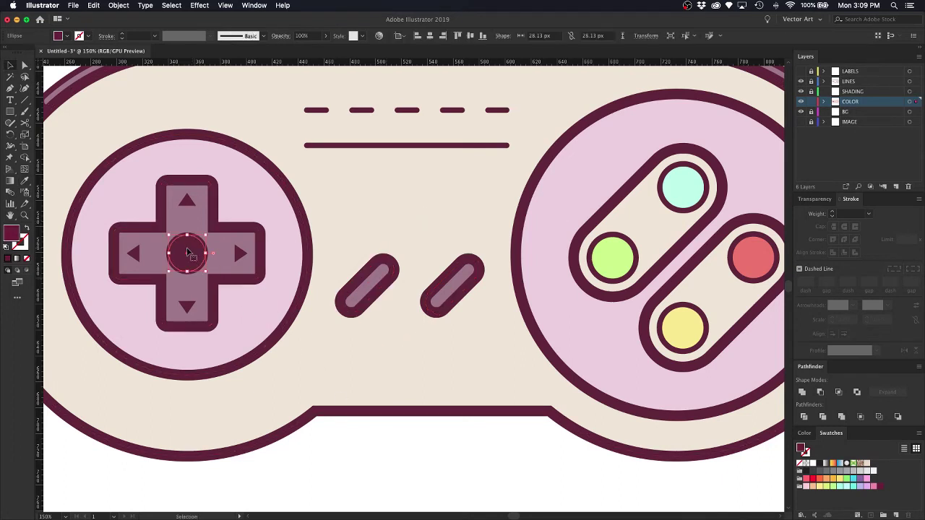
pyautogui.press('super+shift+a')
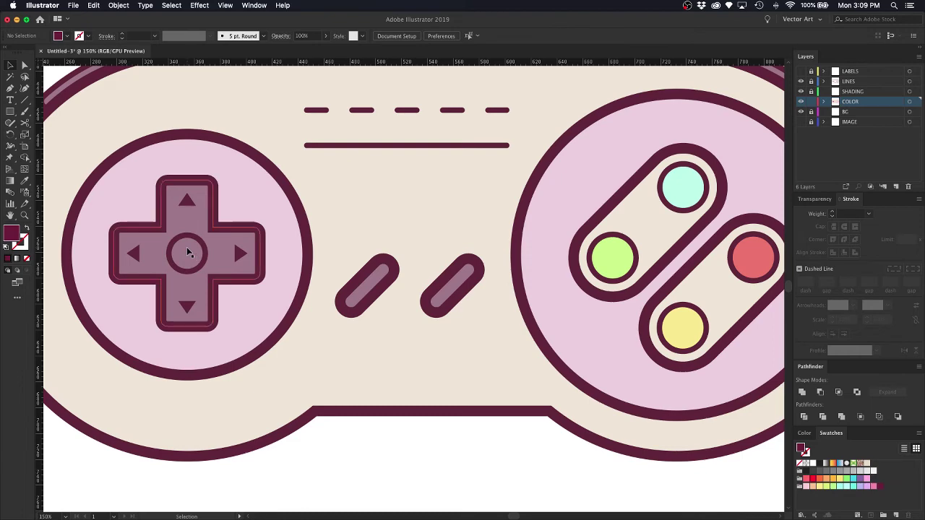
pyautogui.press('super+0')
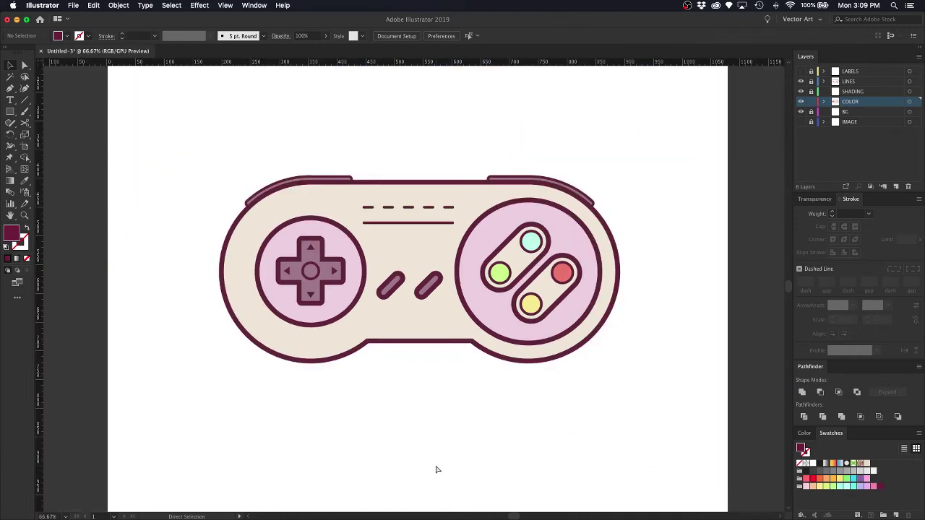
pyautogui.press('super+minus')
pyautogui.press('super+equal')
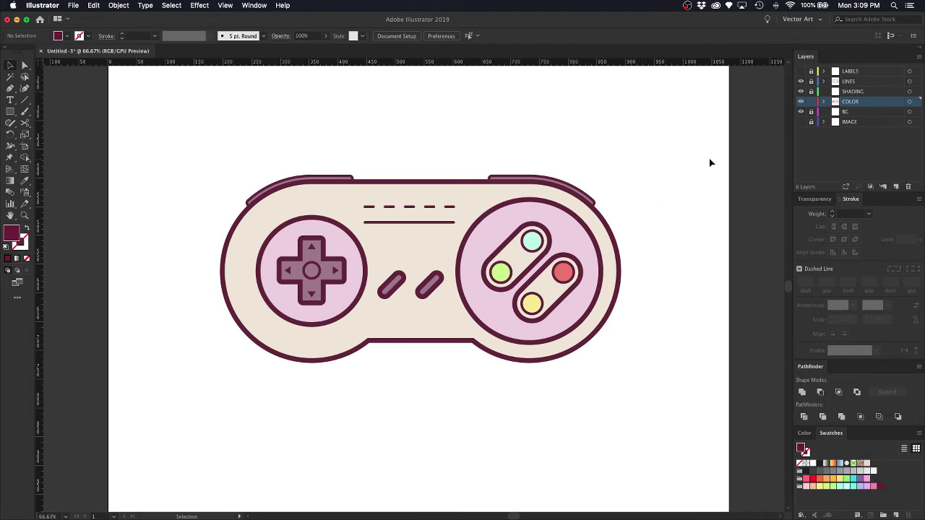
# Recolor the upper, left and lower action buttons with the more saturated blue, green and yellow swatches and deselect them.
pyautogui.click(533, 240)
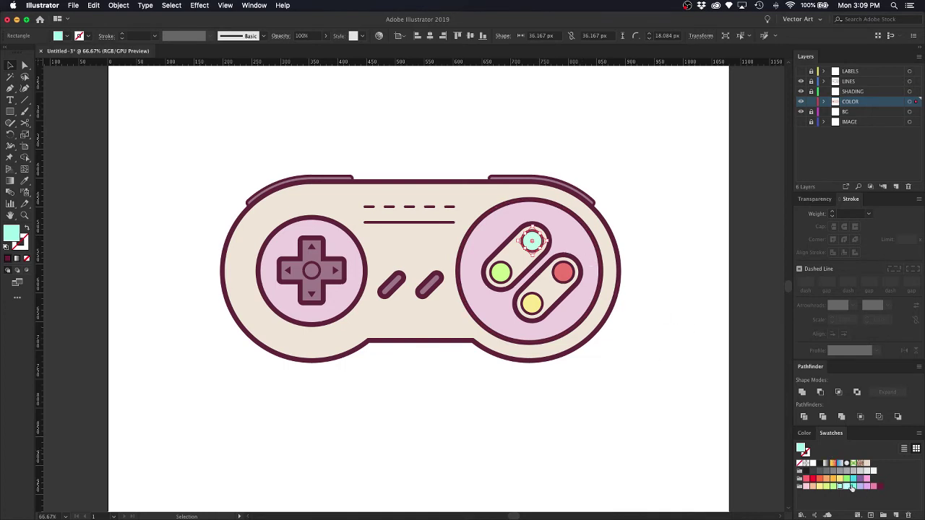
pyautogui.click(853, 479)
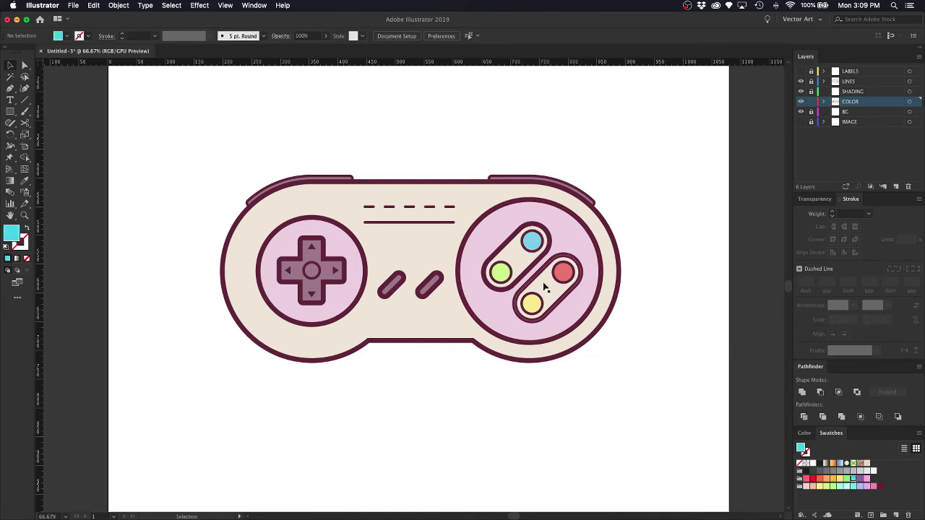
pyautogui.click(500, 272)
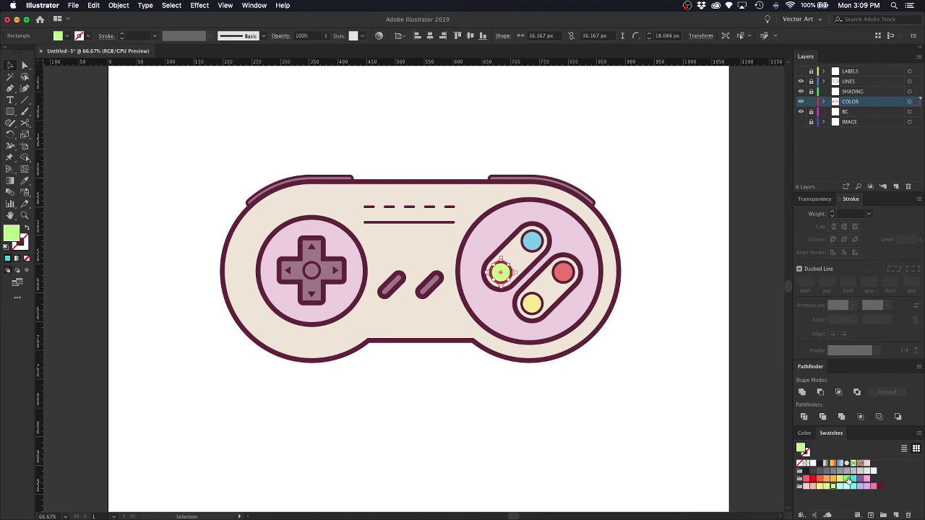
pyautogui.click(848, 481)
pyautogui.click(532, 305)
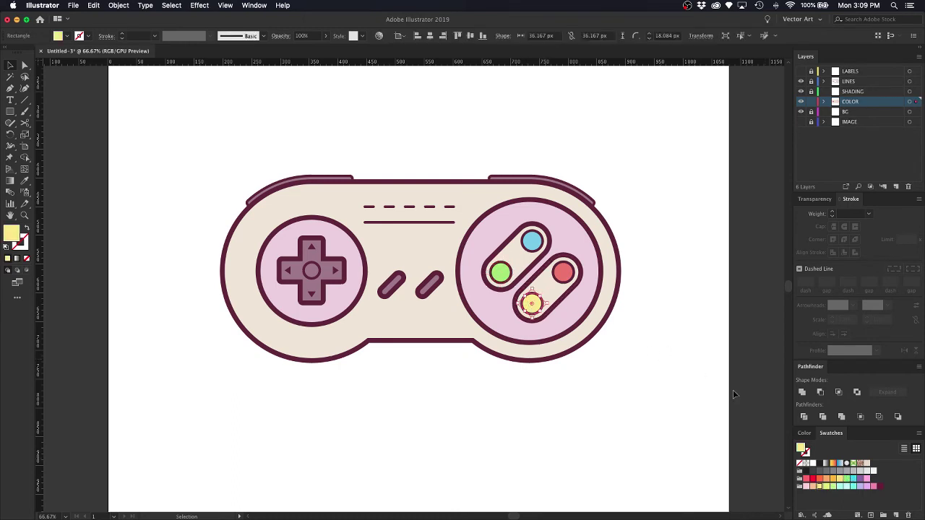
pyautogui.click(840, 480)
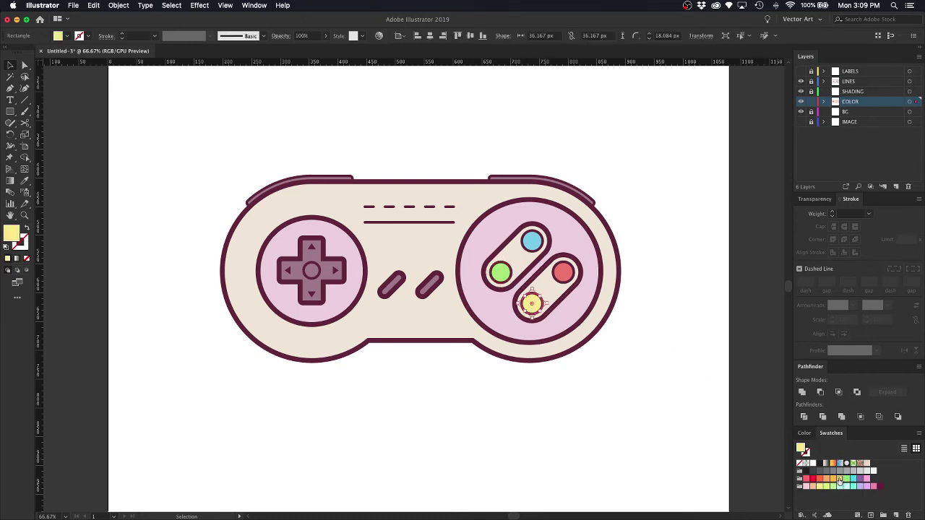
pyautogui.click(722, 351)
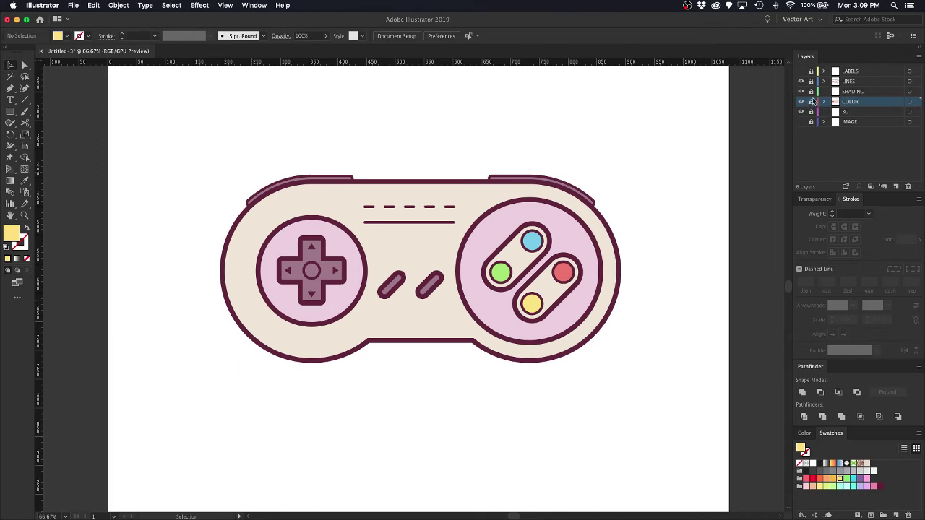
# Unlock the SHADING layer and copy the beige controller body shape from the COLOR layer.
pyautogui.click(810, 92)
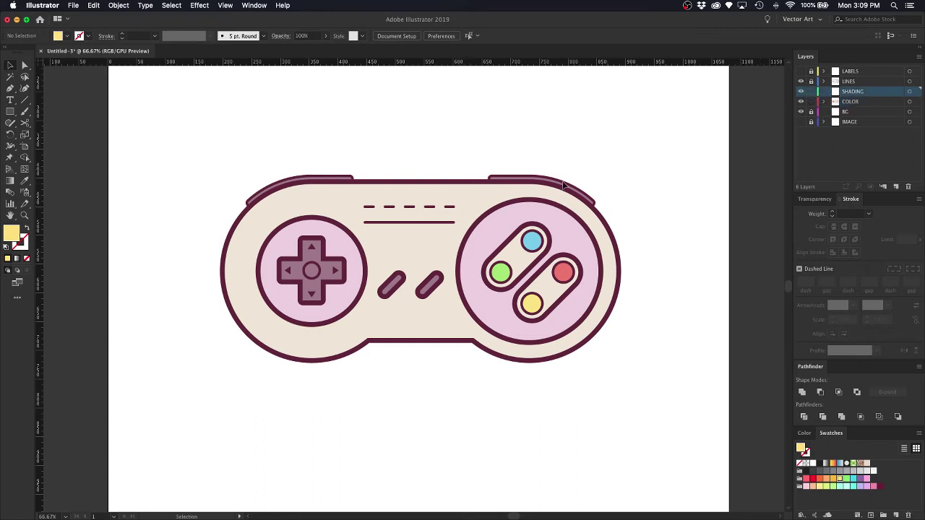
pyautogui.click(486, 196)
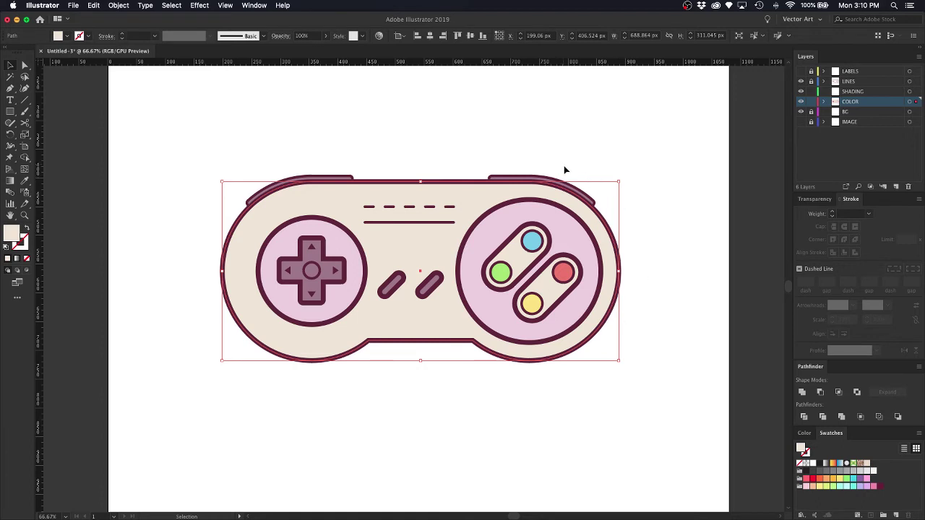
pyautogui.press('a')
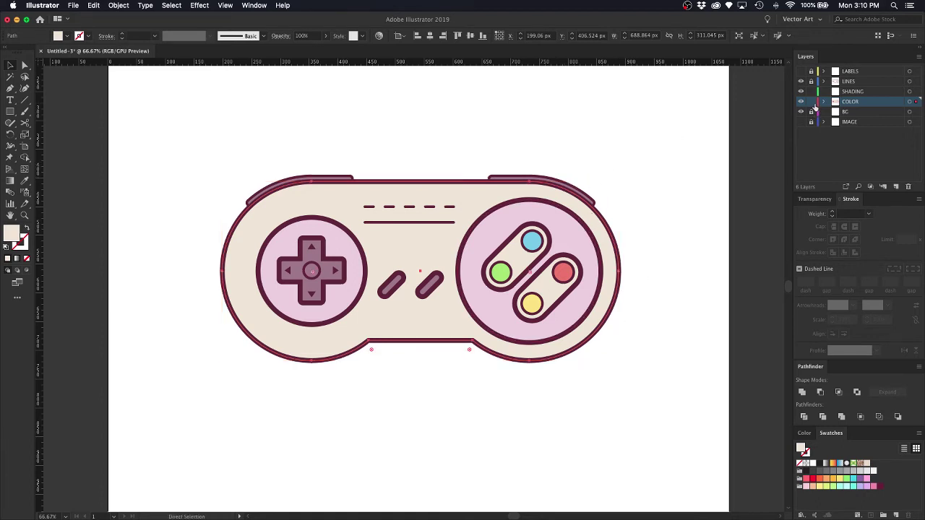
pyautogui.press('v')
pyautogui.click(390, 159)
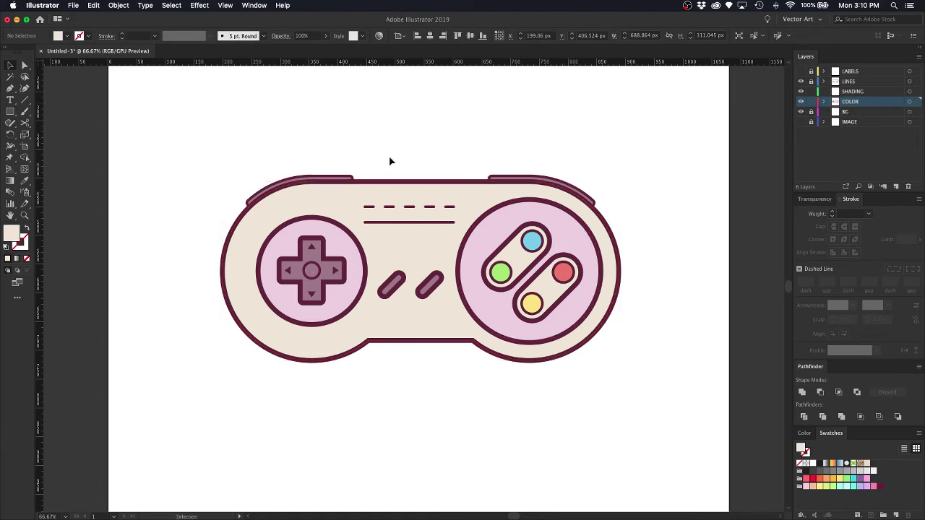
pyautogui.click(484, 195)
pyautogui.press('a')
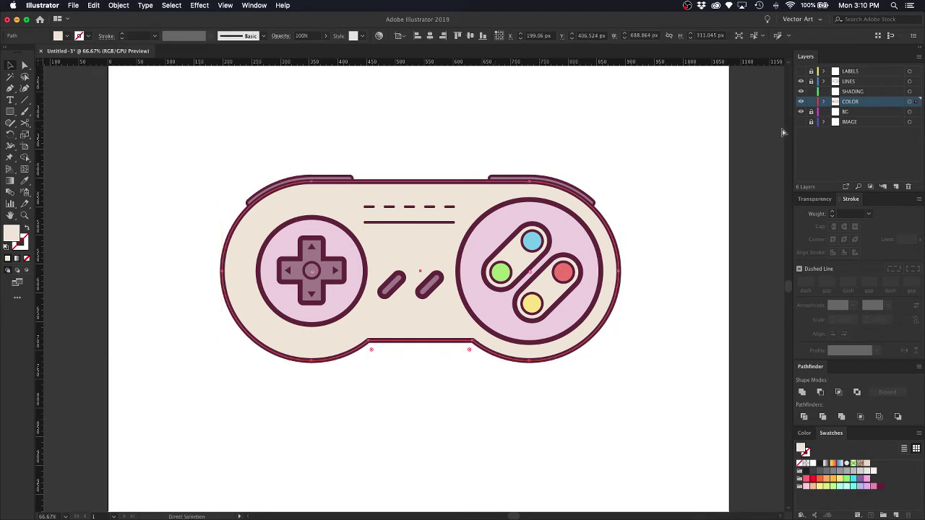
# Lock the COLOR layer and paste the controller body in place on the SHADING layer, filling the copy with orange.
pyautogui.click(812, 102)
pyautogui.click(844, 91)
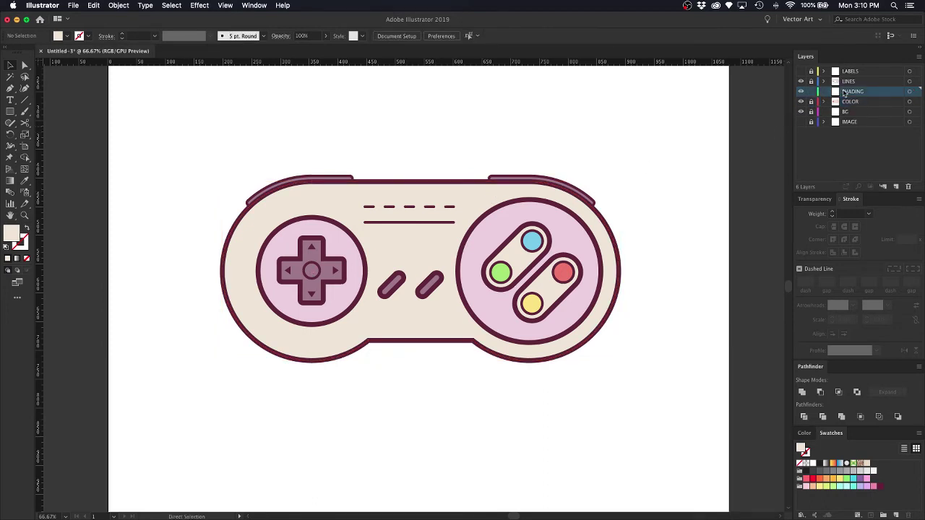
pyautogui.press('v')
pyautogui.click(505, 217)
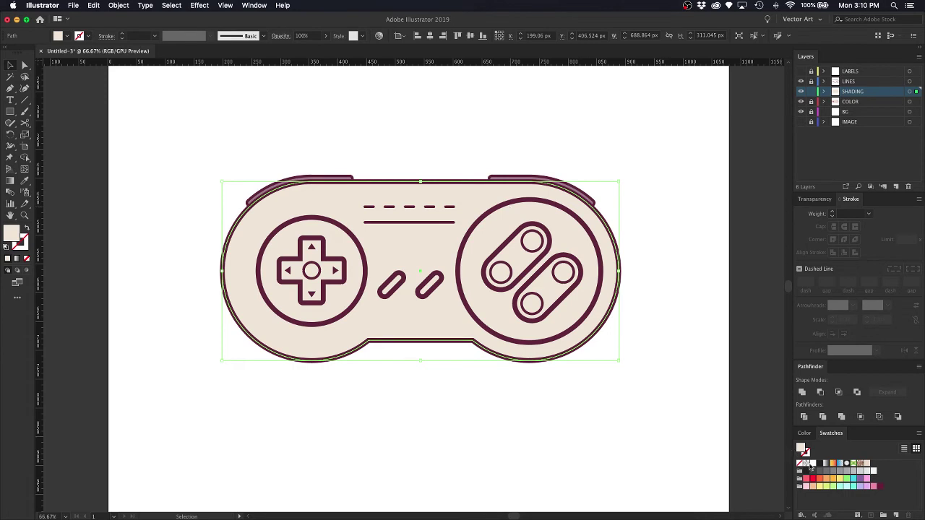
pyautogui.click(833, 479)
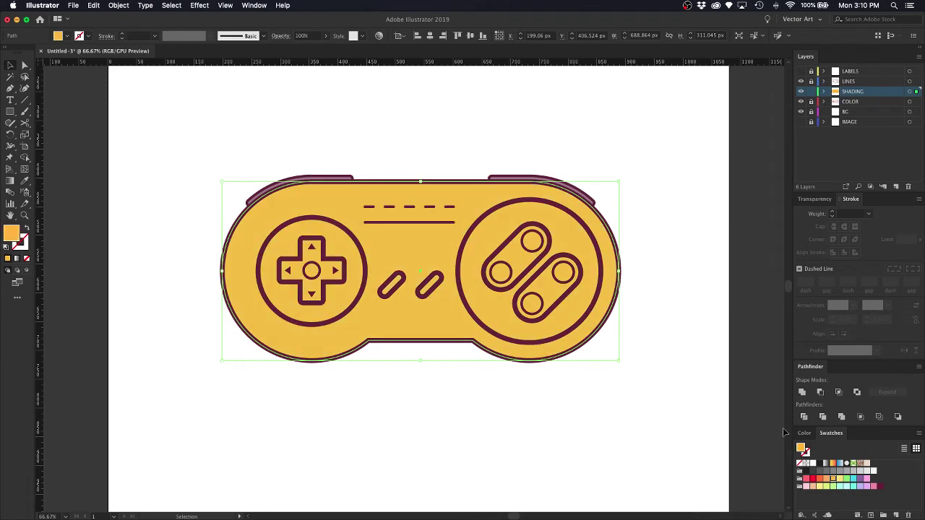
pyautogui.click(741, 304)
# Duplicate the orange body in front, move the duplicate up 15 px and fill it with coral red.
pyautogui.click(508, 207)
pyautogui.hotkey('shift', 'Up')
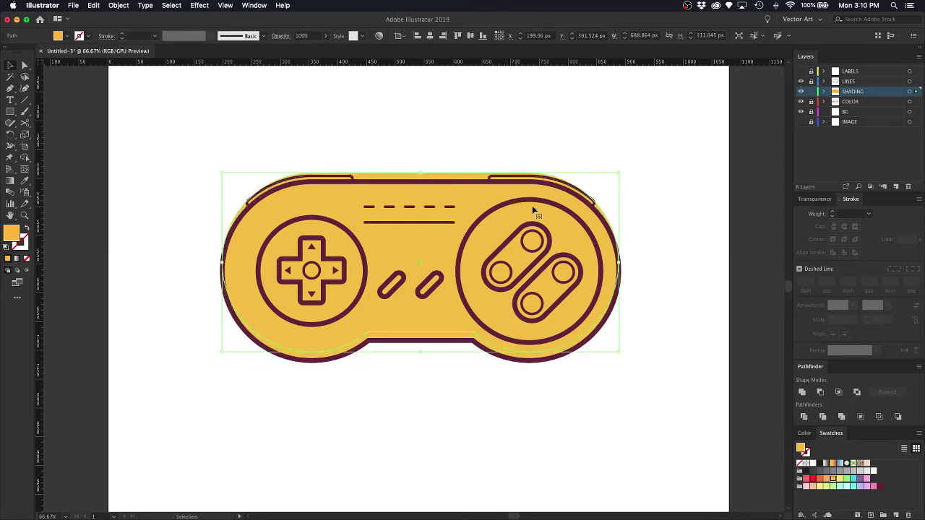
pyautogui.click(807, 479)
pyautogui.click(696, 340)
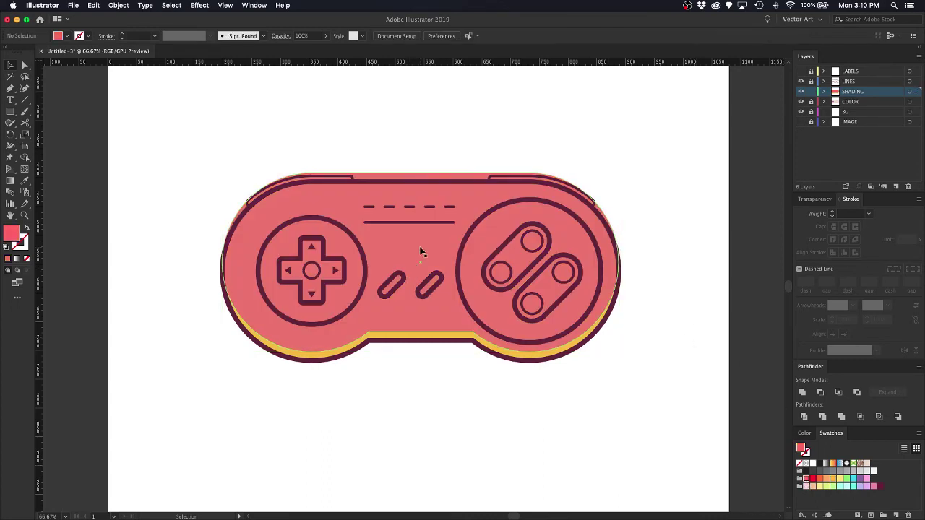
# Move the coral red body copy down about 2.5 px to narrow the orange band along the lower edge.
pyautogui.click(422, 251)
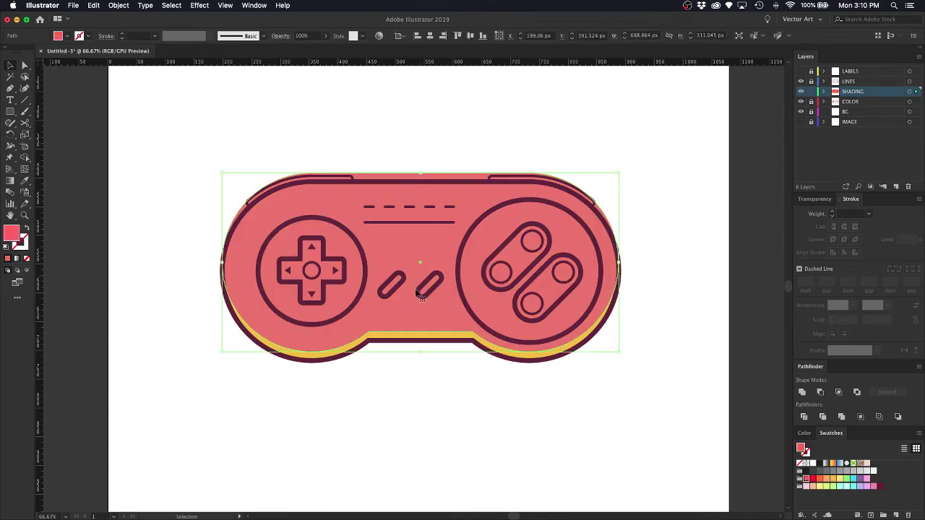
pyautogui.keyDown('shift'); pyautogui.click(396, 339); pyautogui.keyUp('shift')
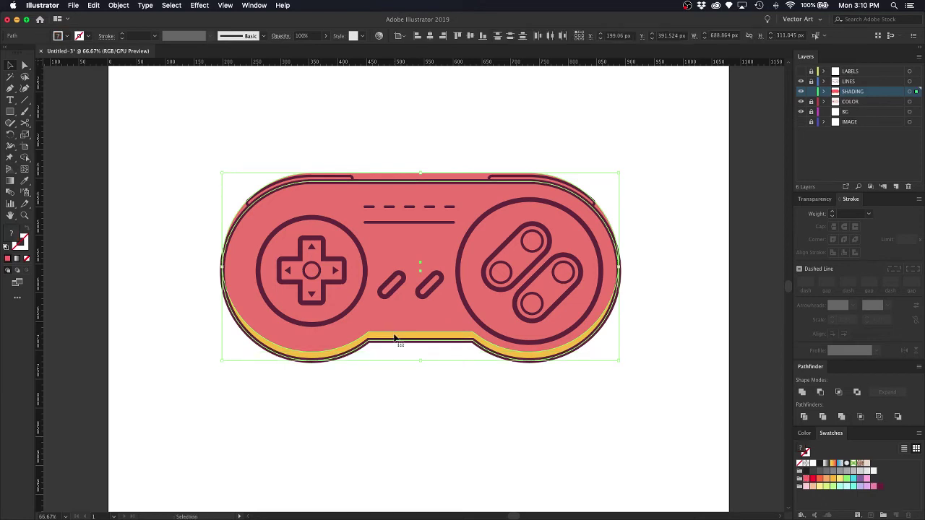
pyautogui.click(452, 384)
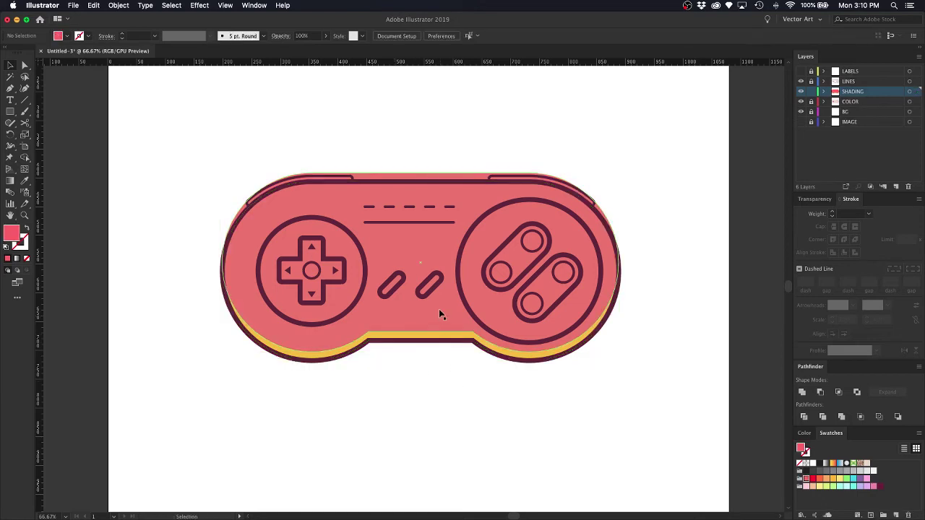
pyautogui.click(421, 316)
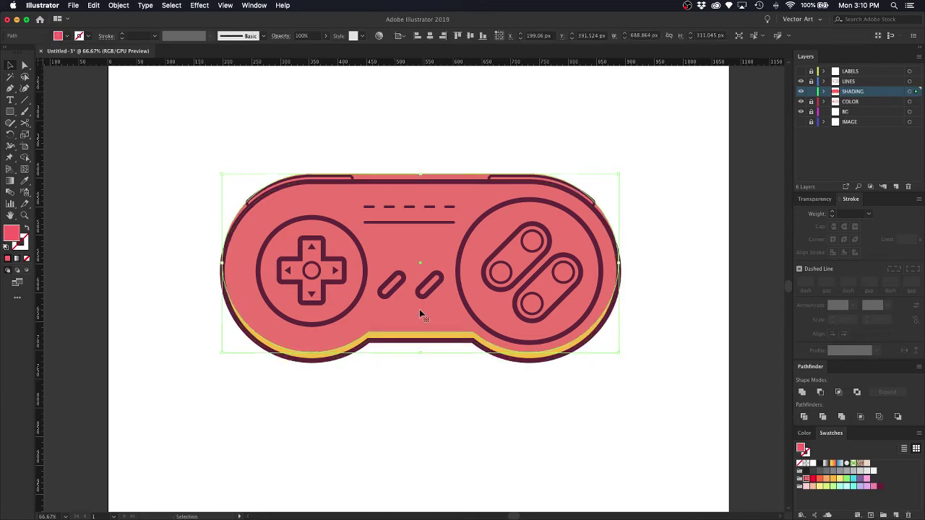
pyautogui.moveTo(421, 315); pyautogui.dragTo(422, 319)
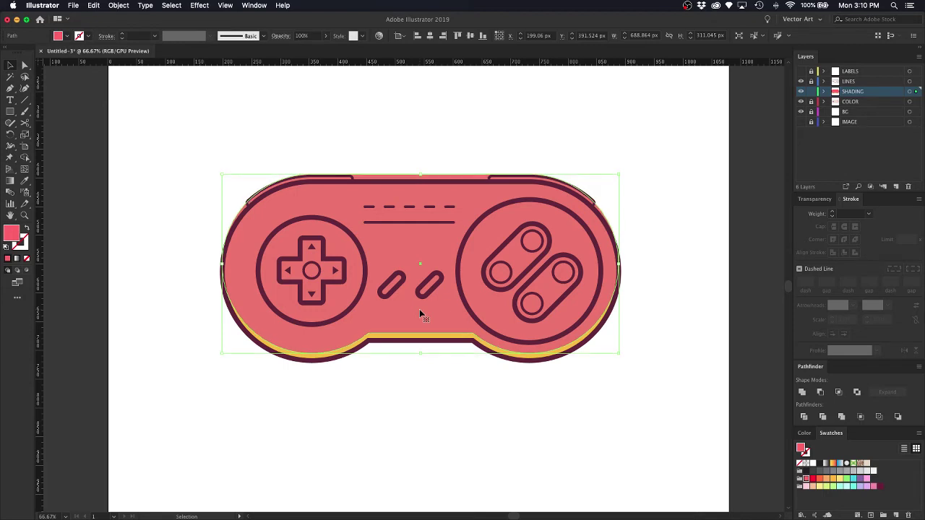
# Divide the overlapping red and orange body shapes with Pathfinder, ungroup the resulting pieces and deselect them.
pyautogui.keyDown('shift'); pyautogui.click(541, 362); pyautogui.keyUp('shift')
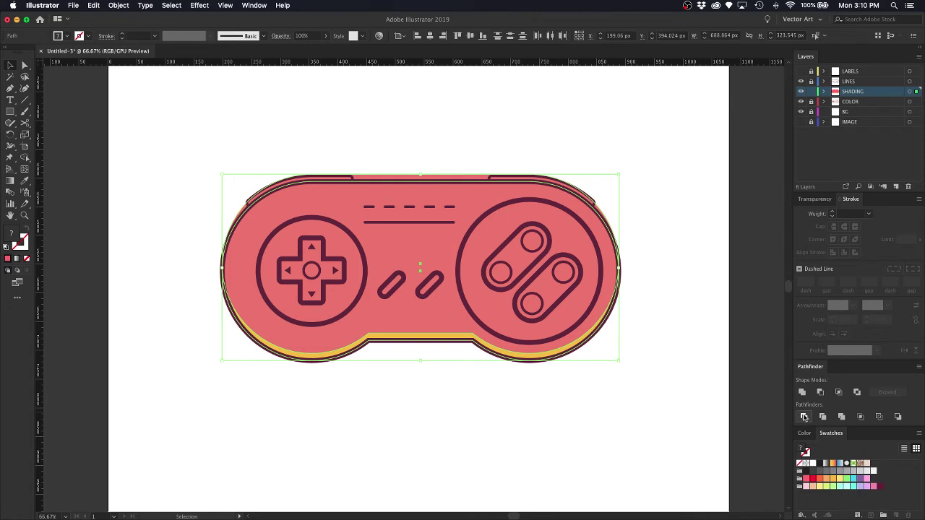
pyautogui.click(803, 417)
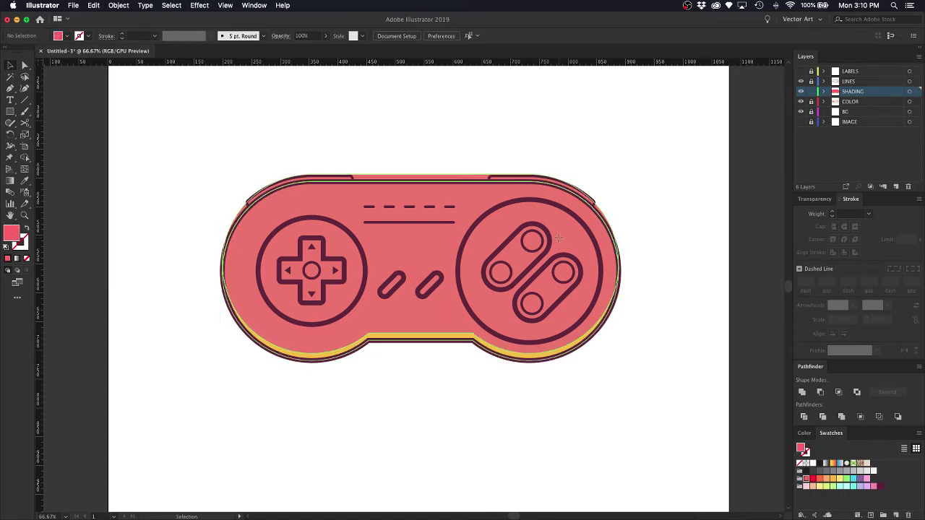
pyautogui.click(118, 5)
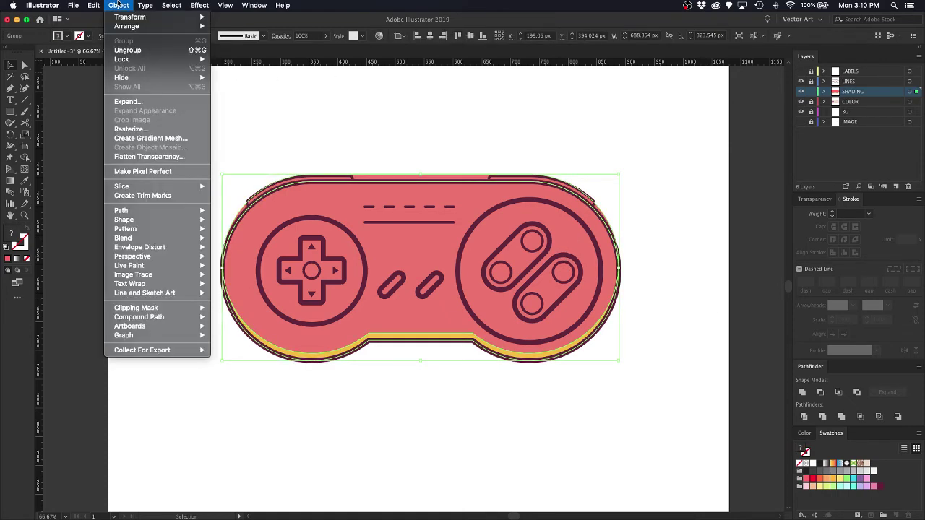
pyautogui.click(128, 50)
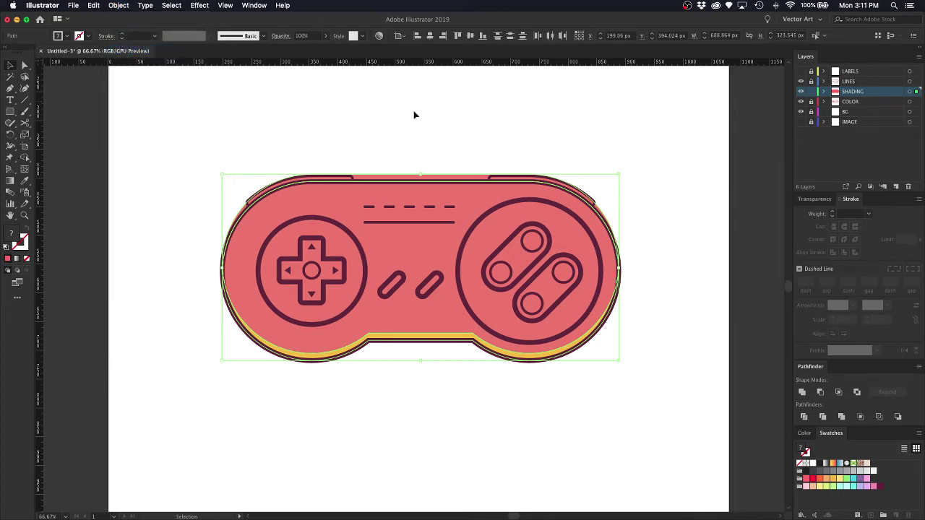
pyautogui.click(455, 166)
# Delete the large middle piece of the divided body and move the coral red top strip down 12 px inside the outline.
pyautogui.click(478, 194)
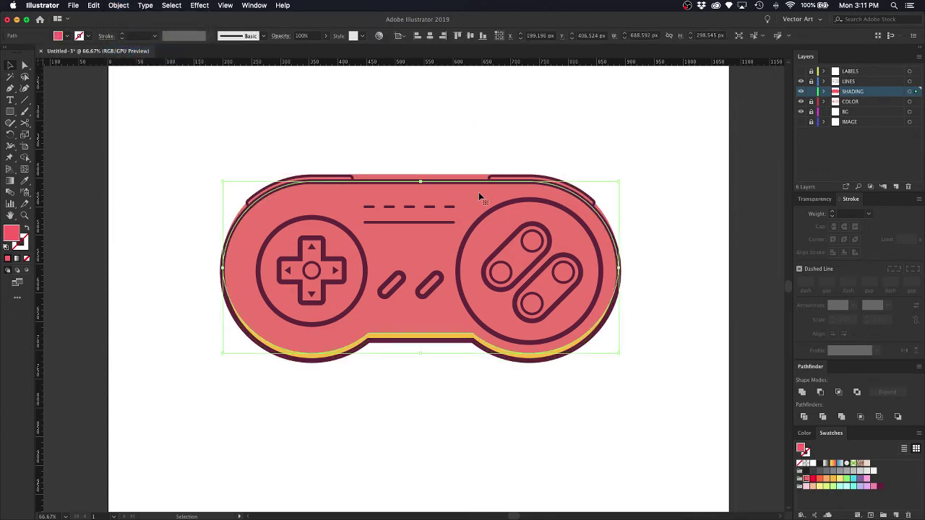
pyautogui.press('Delete')
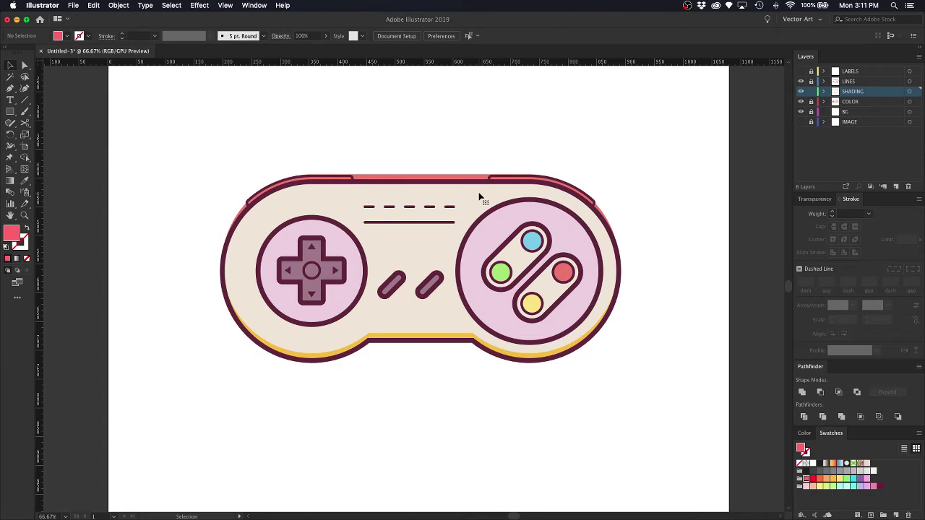
pyautogui.click(471, 178)
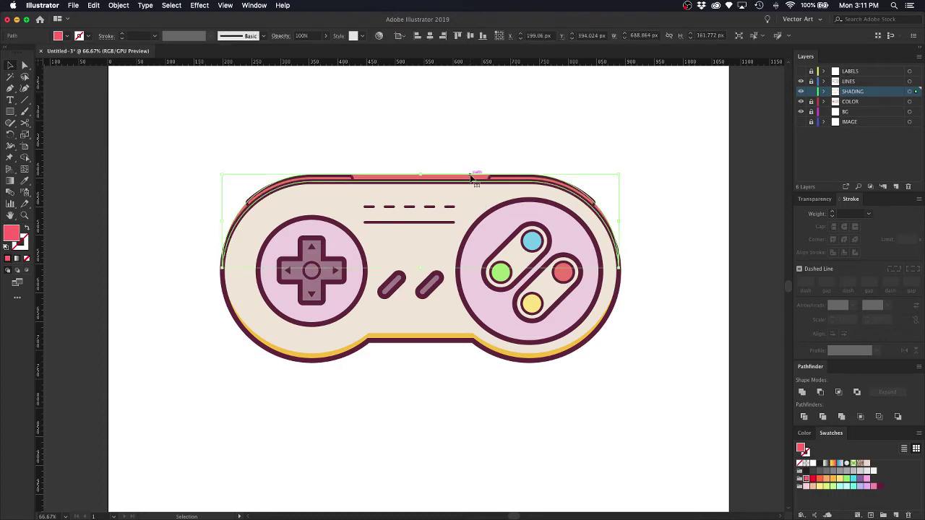
pyautogui.press('Down')
pyautogui.press('Down')
pyautogui.press('Down')
pyautogui.press('Down')
pyautogui.press('Down')
pyautogui.press('Down')
pyautogui.press('Down')
pyautogui.press('Down')
pyautogui.press('Down')
pyautogui.press('Down')
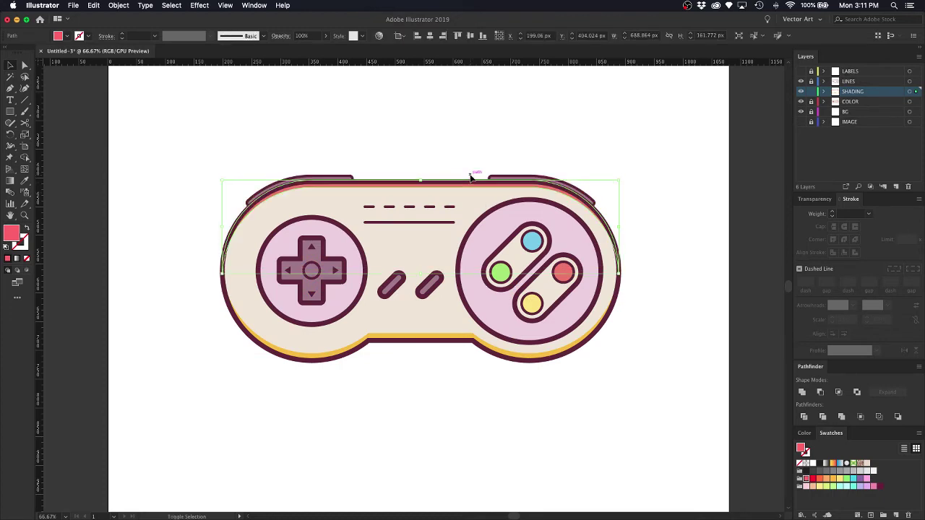
pyautogui.press('Down')
pyautogui.press('Down')
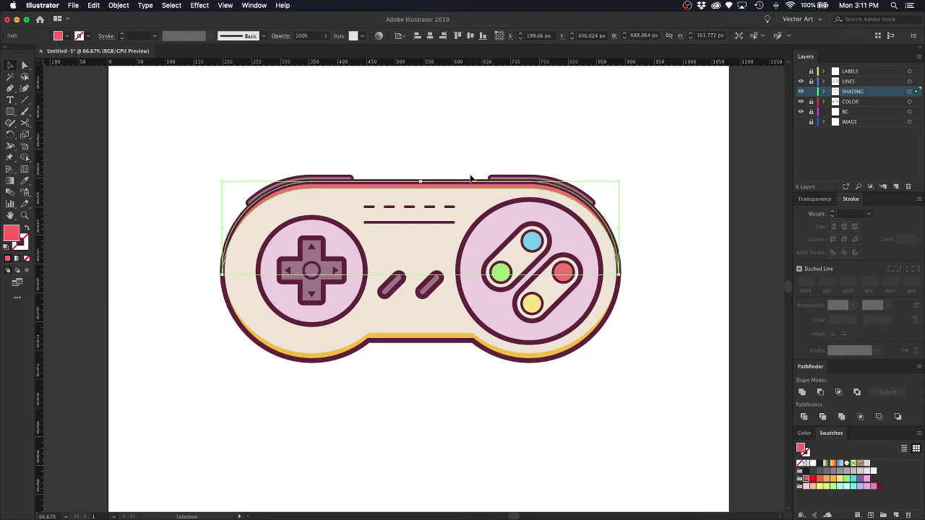
pyautogui.click(533, 153)
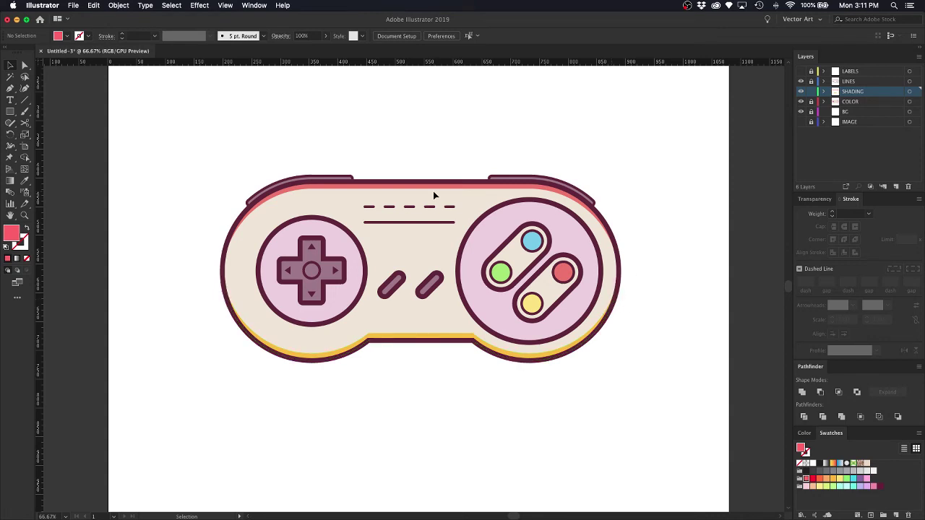
# Fill the orange strip along the body's lower edge with dark maroon and set its opacity to 30%.
pyautogui.click(455, 339)
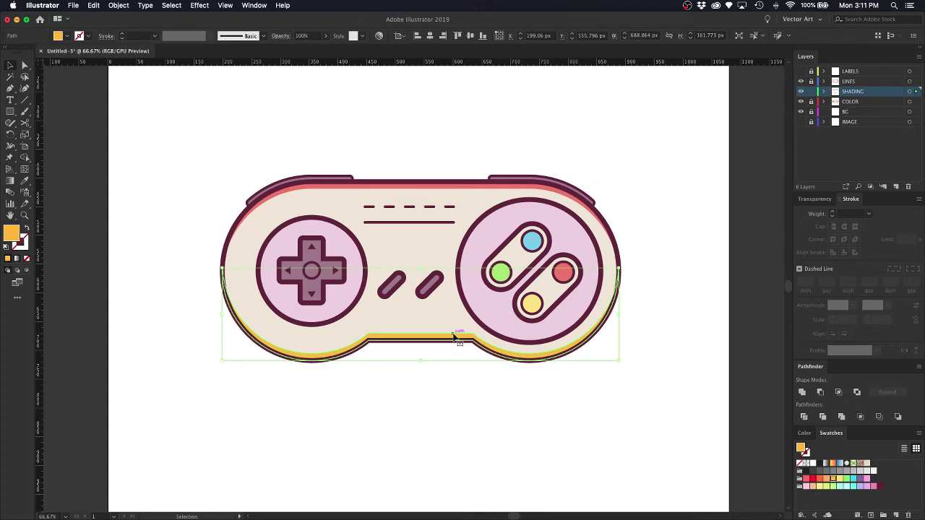
pyautogui.press('i')
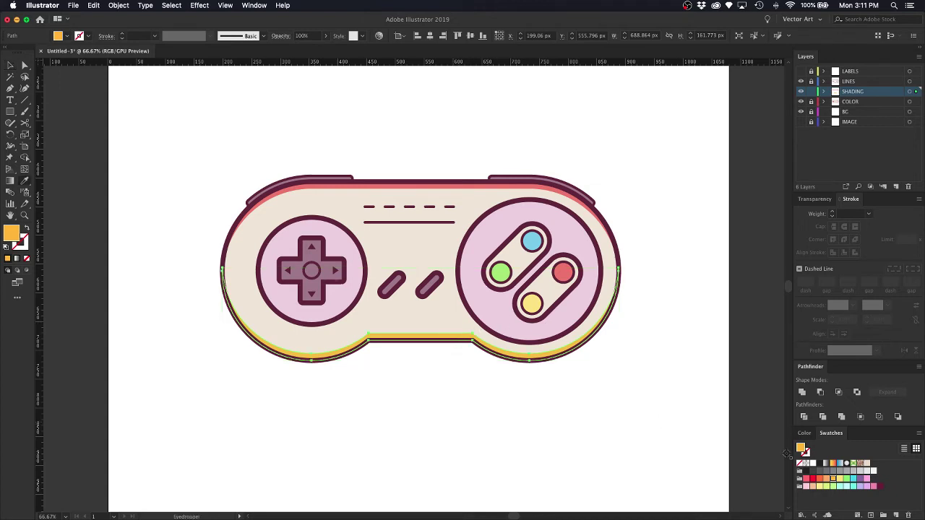
pyautogui.click(880, 487)
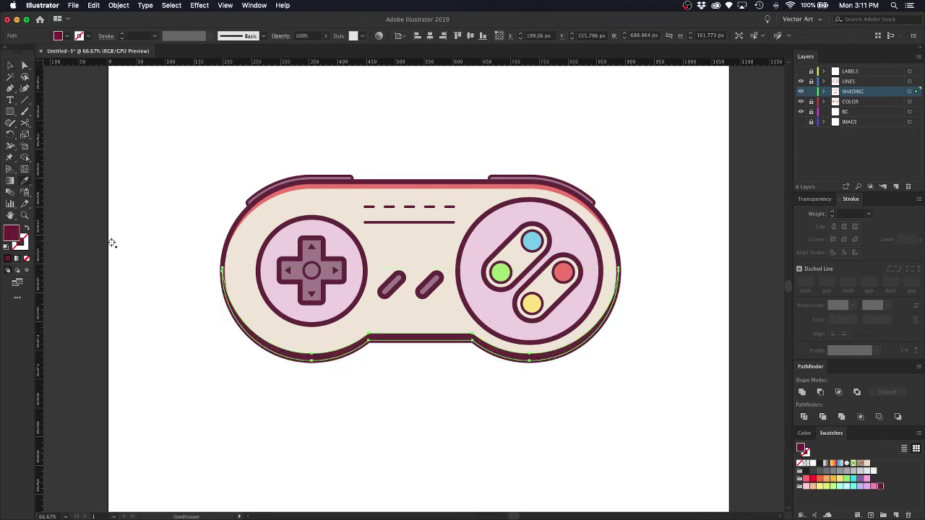
pyautogui.click(816, 199)
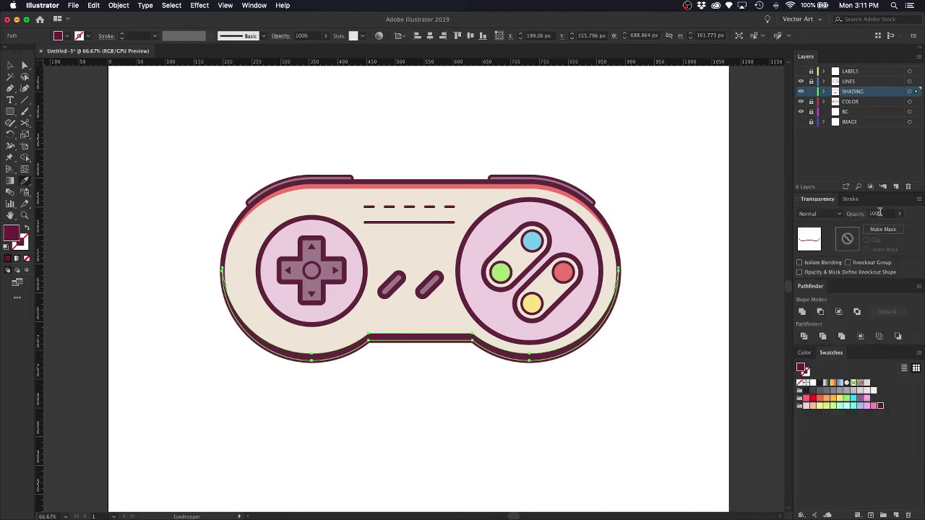
pyautogui.click(879, 214)
pyautogui.write('40')
pyautogui.press('Return')
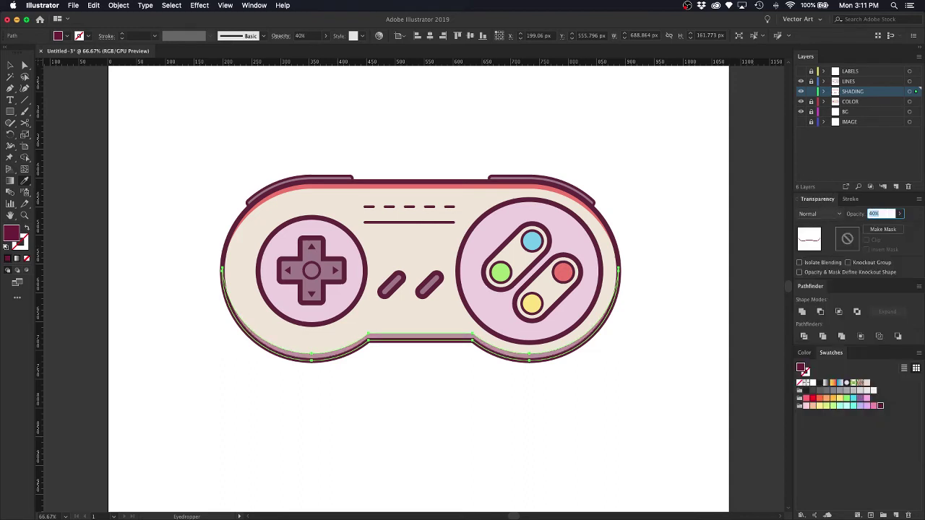
pyautogui.write('30')
pyautogui.press('Return')
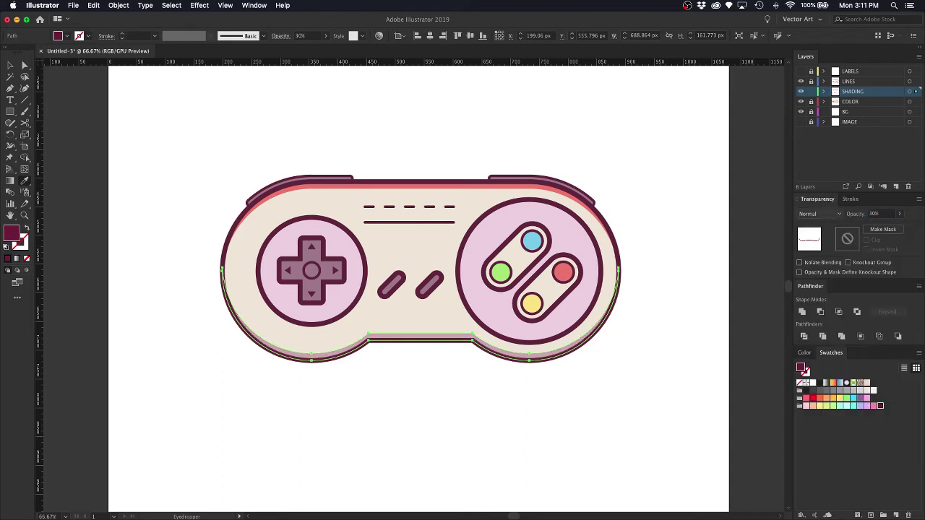
pyautogui.click(10, 66)
pyautogui.click(307, 147)
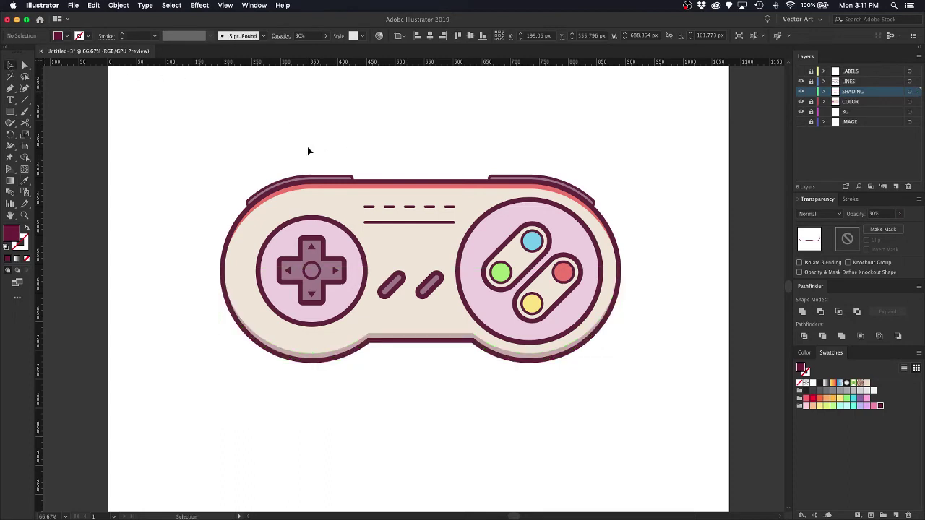
# Fill the coral red strip along the body's upper edge with white and deselect it.
pyautogui.click(399, 190)
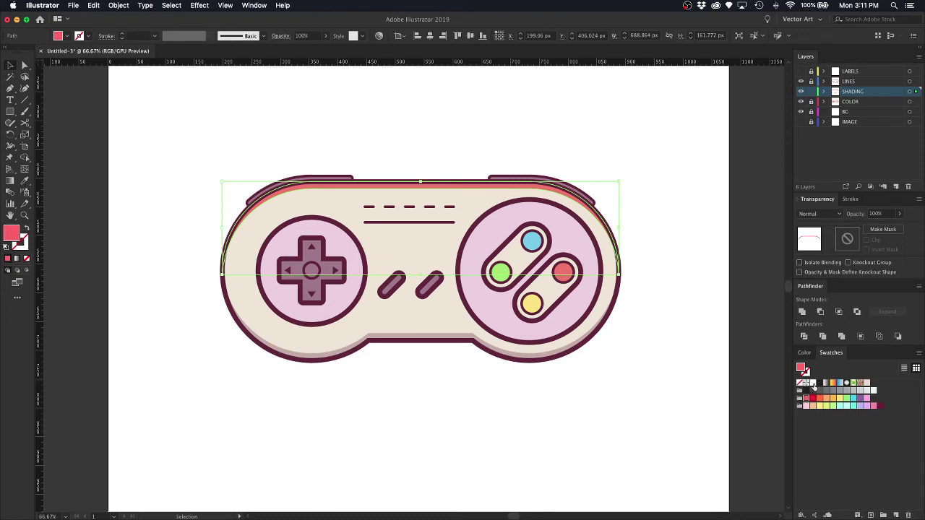
pyautogui.click(812, 383)
pyautogui.click(756, 255)
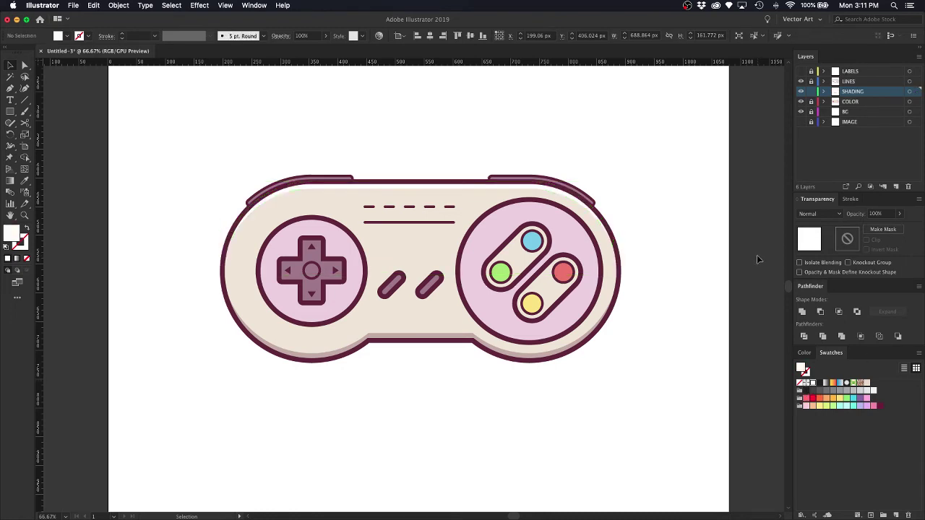
# Copy the D-pad shape from the COLOR layer, relock that layer, and paste the copy in place on SHADING with a bright red fill.
pyautogui.hscroll(-3, 757, 258)
pyautogui.scroll(-2, 764, 250)
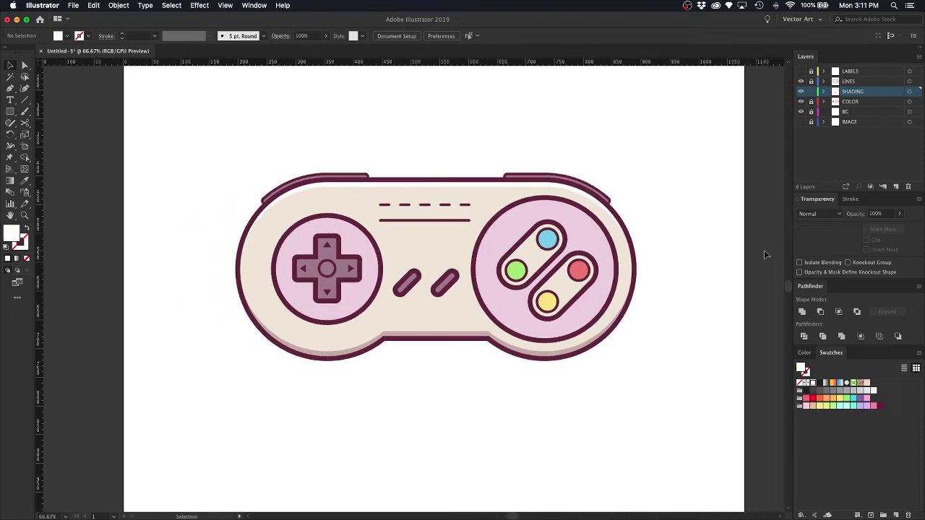
pyautogui.scroll(1, 764, 250)
pyautogui.press('v')
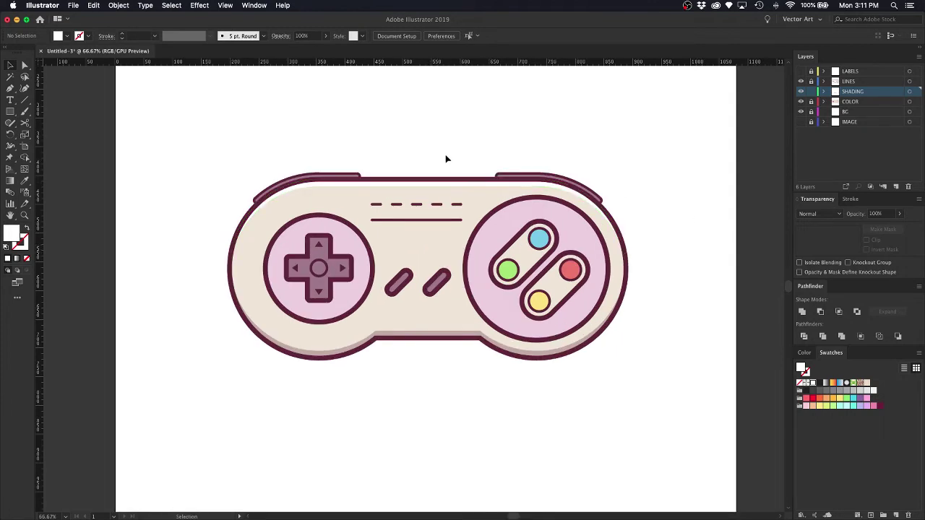
pyautogui.press('super+1')
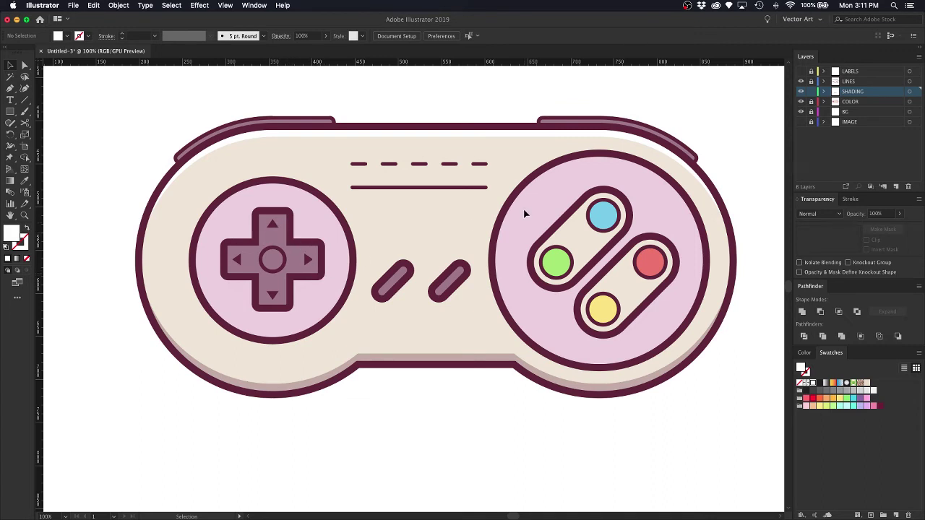
pyautogui.click(811, 102)
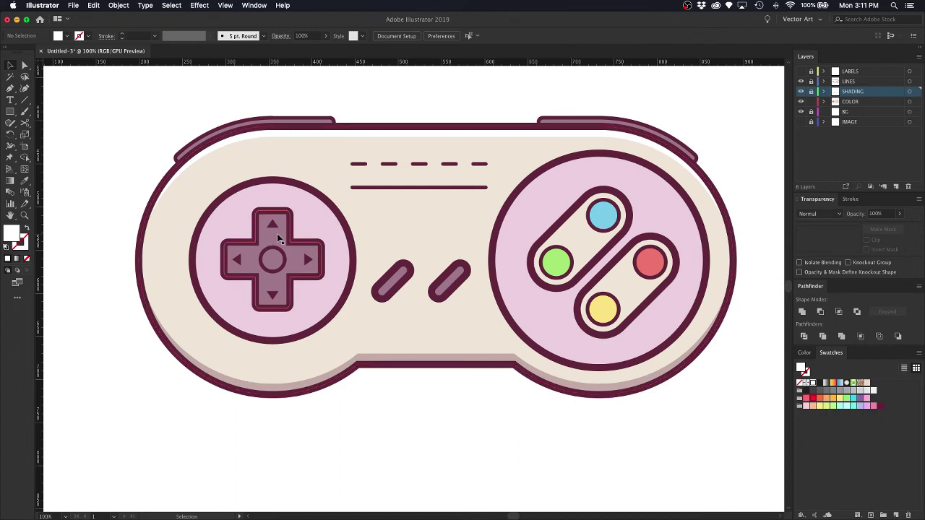
pyautogui.click(278, 235)
pyautogui.press('a')
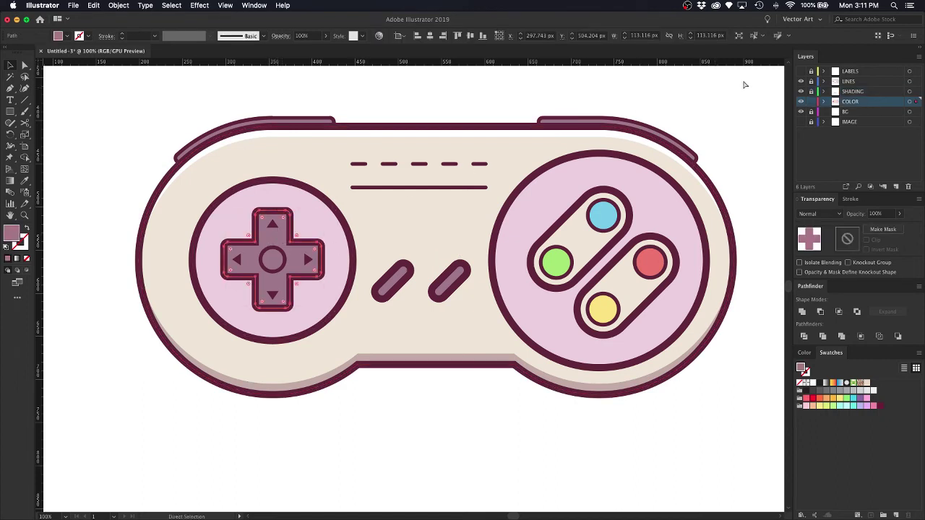
pyautogui.click(810, 103)
pyautogui.click(853, 92)
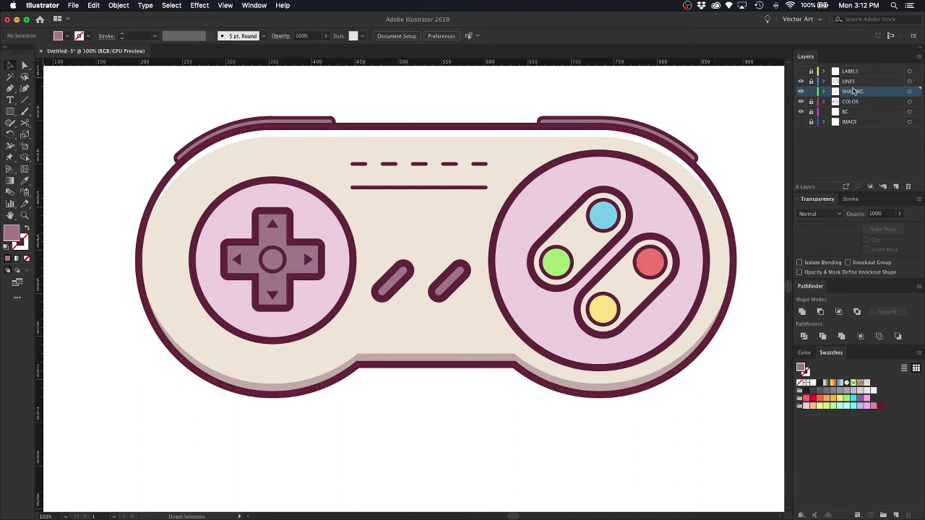
pyautogui.press('v')
pyautogui.press('super+a')
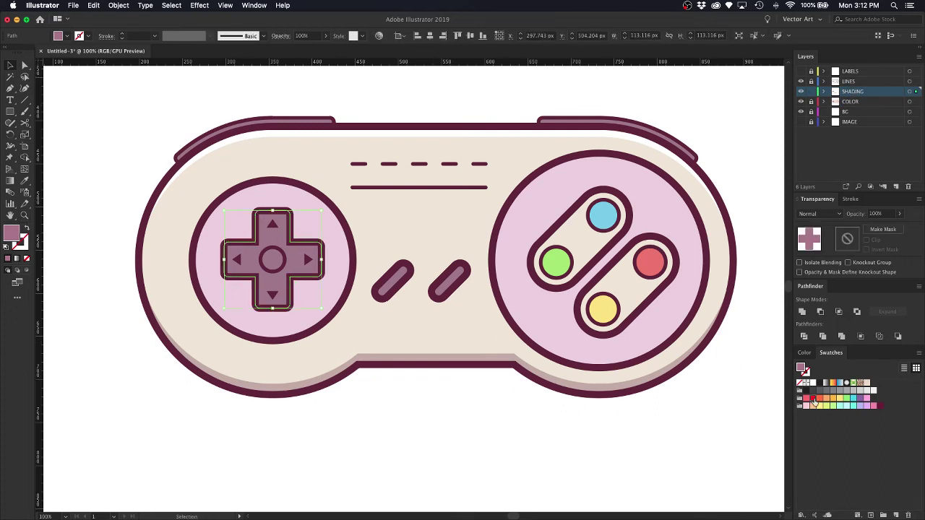
pyautogui.click(812, 399)
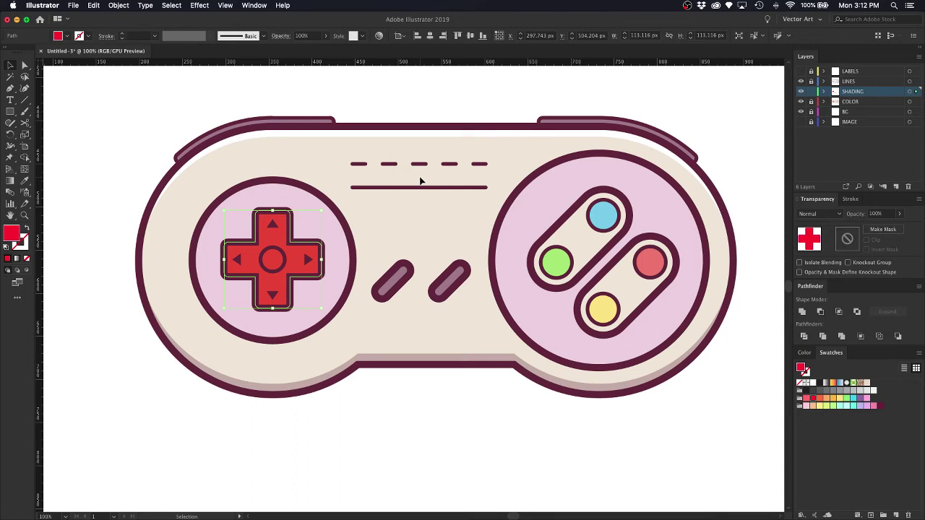
# Duplicate the red D-pad in front, move the duplicate down 7.5 px and fill it with yellow-green.
pyautogui.press('shift')
pyautogui.hotkey('shift', 'Down')
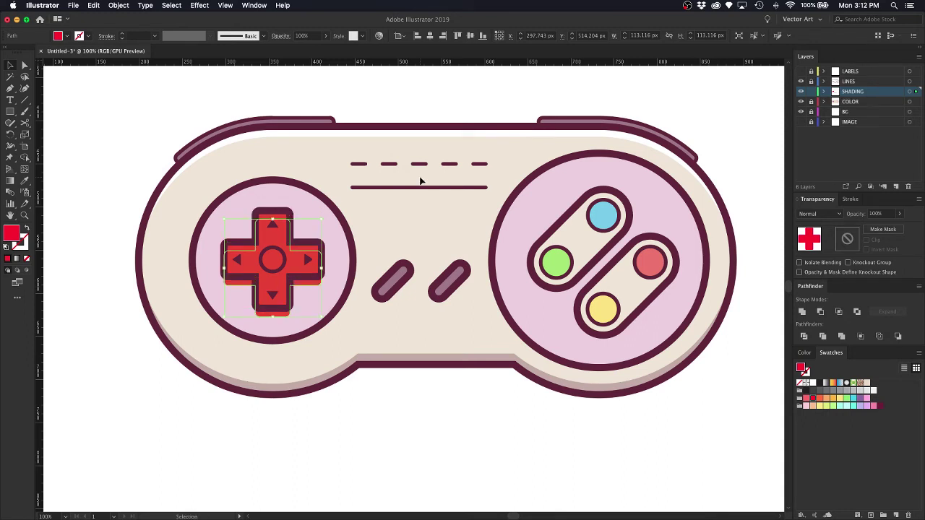
pyautogui.press('Up')
pyautogui.press('Up')
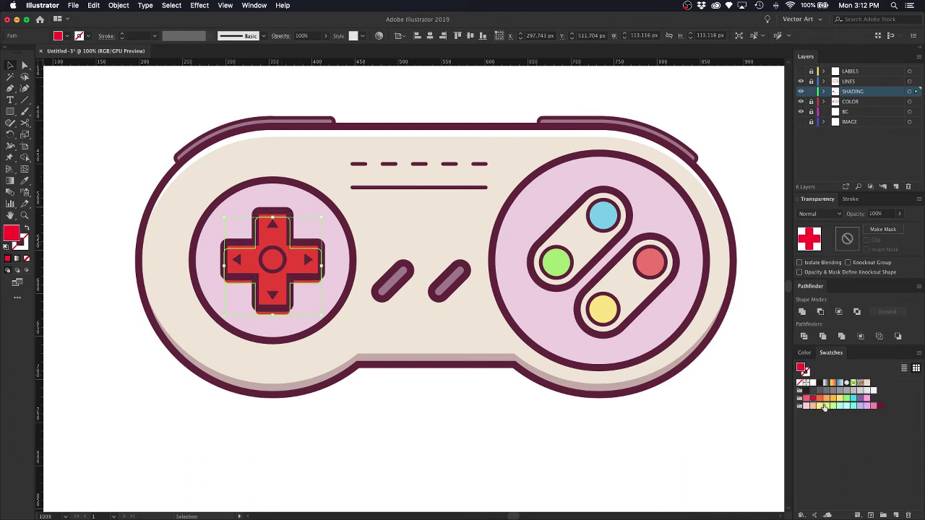
pyautogui.click(826, 406)
pyautogui.click(336, 105)
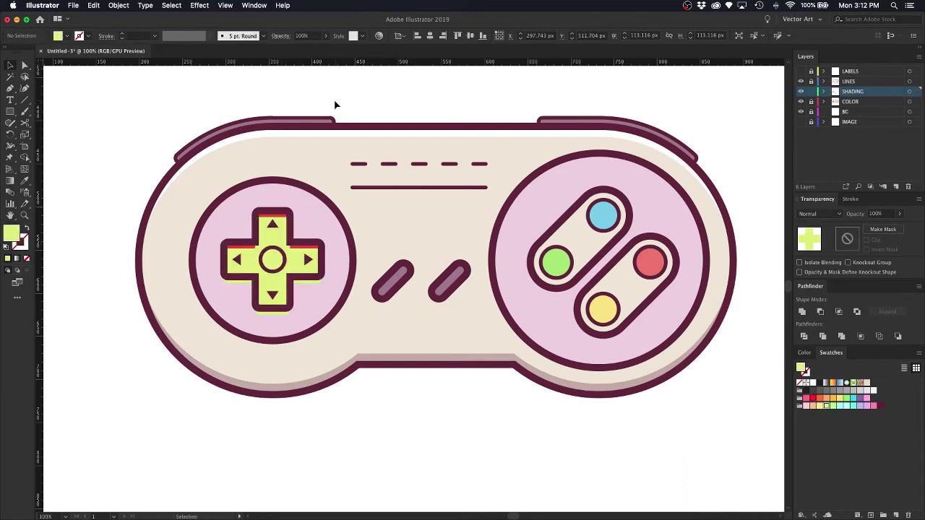
# Divide the overlapping red and yellow-green D-pad shapes with Pathfinder.
pyautogui.click(287, 226)
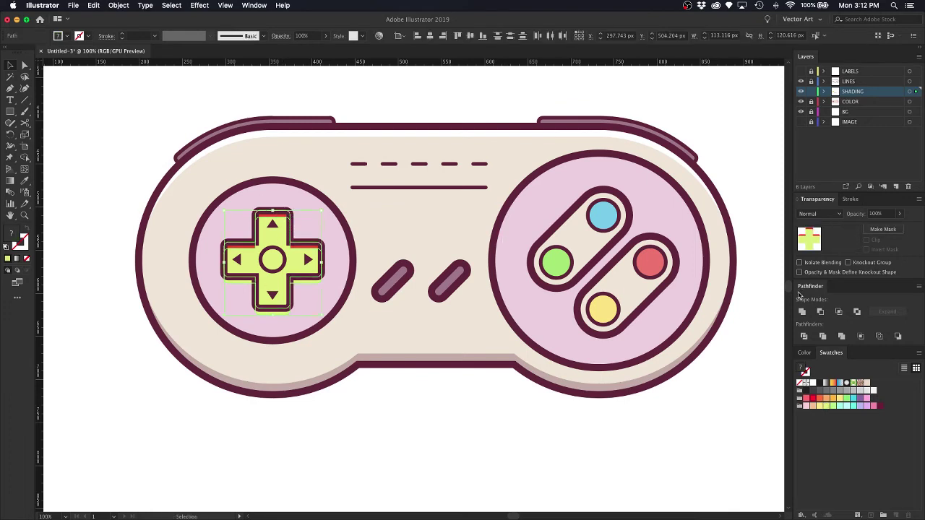
pyautogui.click(804, 336)
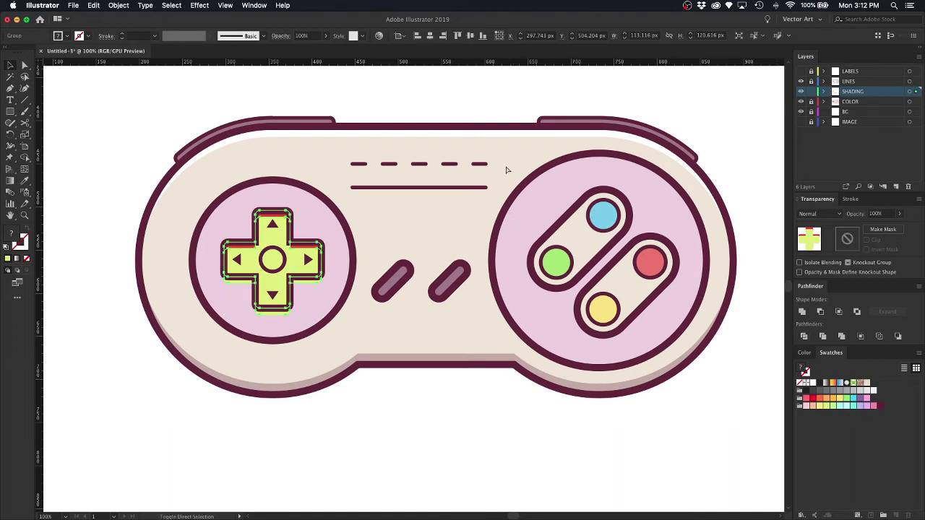
# Ungroup the divided D-pad shapes and delete the large green cross piece covering the pad.
pyautogui.press('super+shift+g')
pyautogui.click(335, 90)
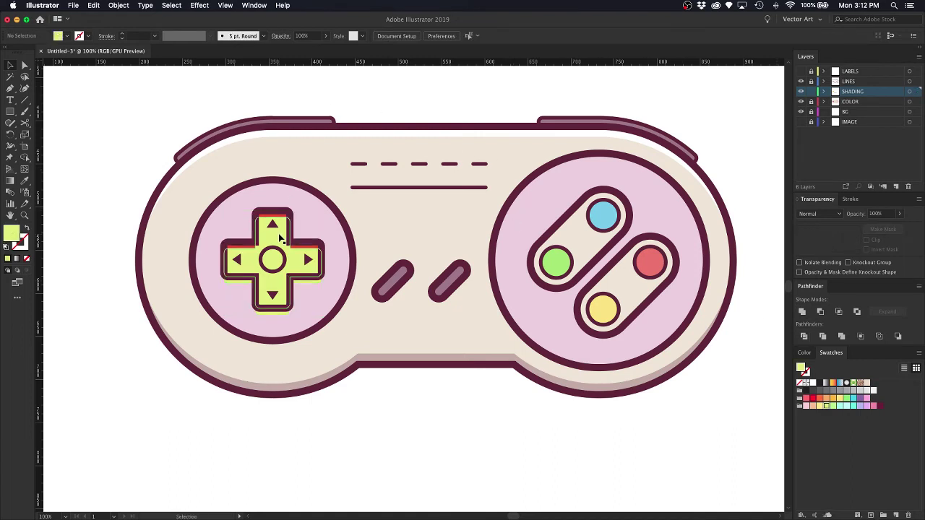
pyautogui.click(283, 238)
pyautogui.press('Delete')
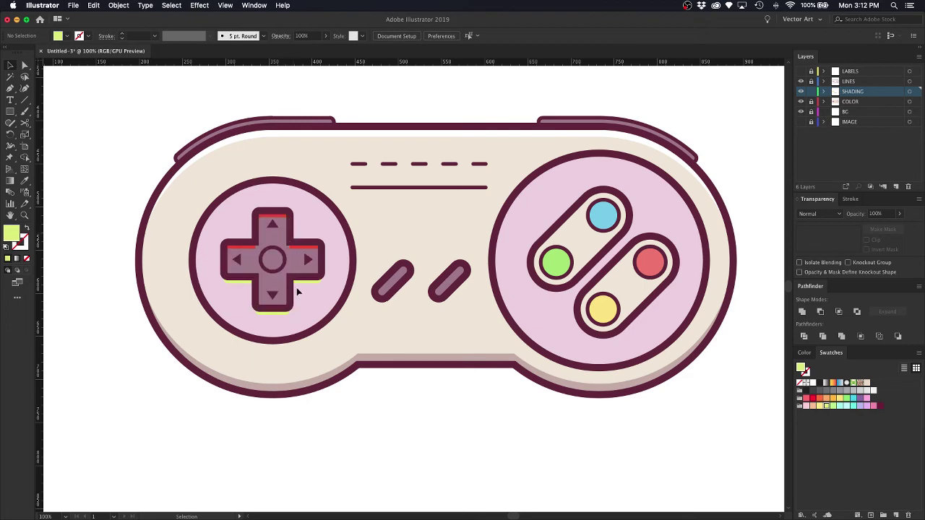
# Move the three green strips beneath the D-pad's side and lower arms up about 7.5 px, inside the pad's outline.
pyautogui.press('super+equal')
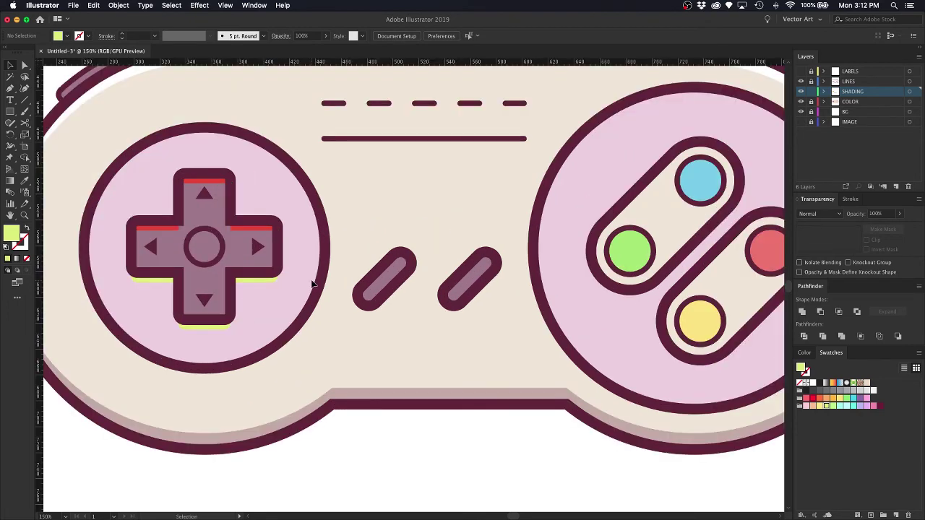
pyautogui.moveTo(313, 283); pyautogui.dragTo(458, 281)
pyautogui.click(407, 294)
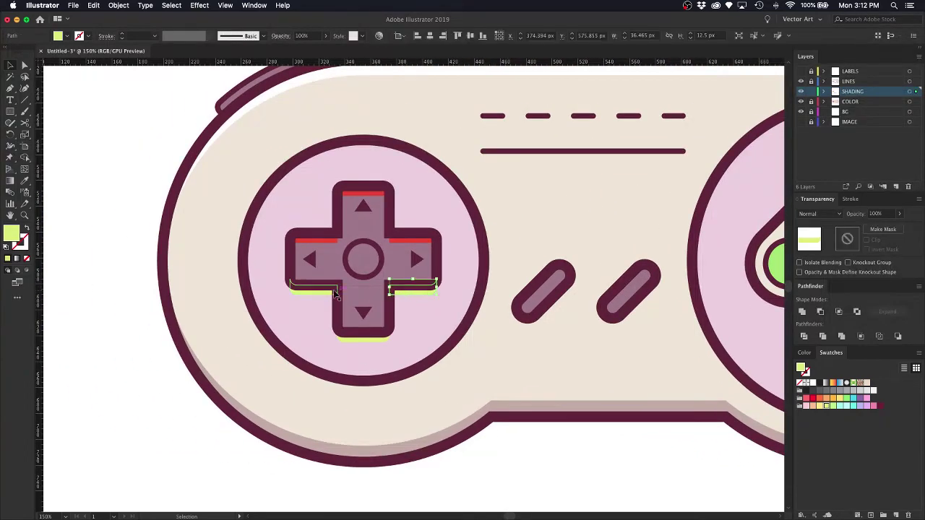
pyautogui.keyDown('shift'); pyautogui.click(326, 294); pyautogui.keyUp('shift')
pyautogui.keyDown('shift'); pyautogui.click(355, 339); pyautogui.keyUp('shift')
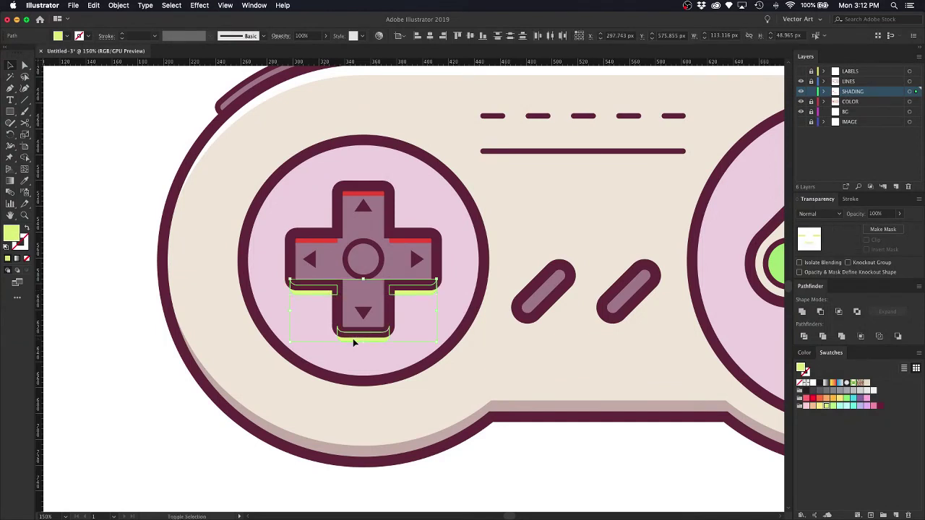
pyautogui.press('Up')
pyautogui.press('Up')
pyautogui.press('Up')
pyautogui.press('Up')
pyautogui.press('Up')
pyautogui.press('Up')
pyautogui.press('Up')
pyautogui.press('Up')
pyautogui.press('Up')
pyautogui.press('Up')
pyautogui.press('Down')
pyautogui.press('Down')
pyautogui.press('Down')
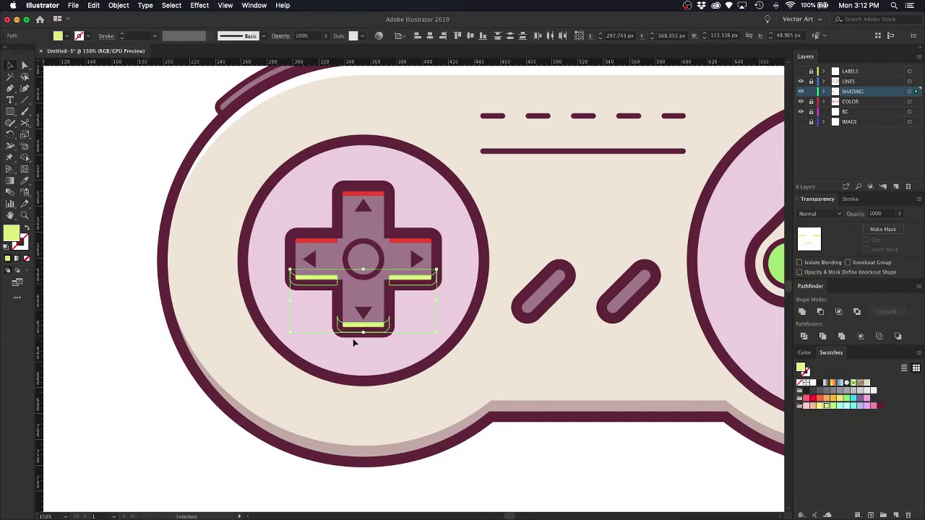
pyautogui.click(468, 236)
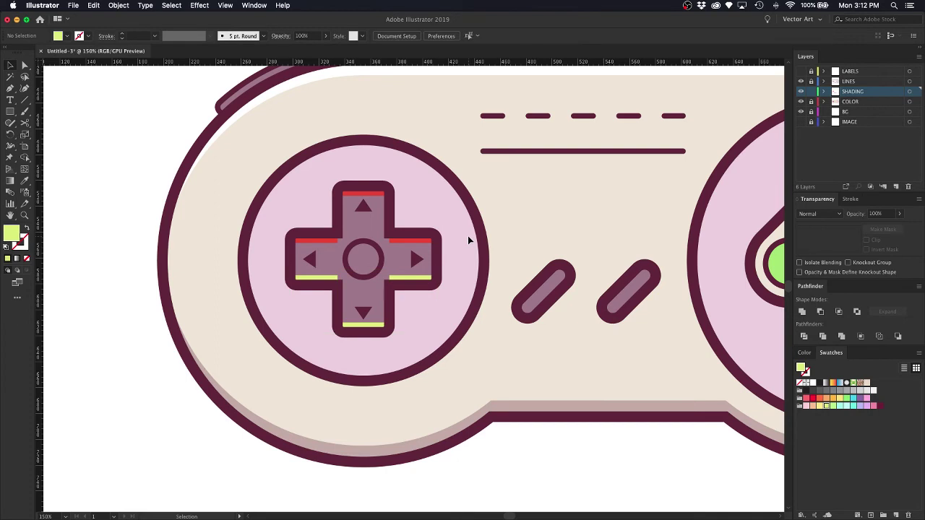
# Extend the inner ends of the right arm's red and green strips to the edge of the D-pad's vertical bar.
pyautogui.press('super+equal')
pyautogui.press('super+equal')
pyautogui.press('super+equal')
pyautogui.press('super+equal')
pyautogui.press('super+equal')
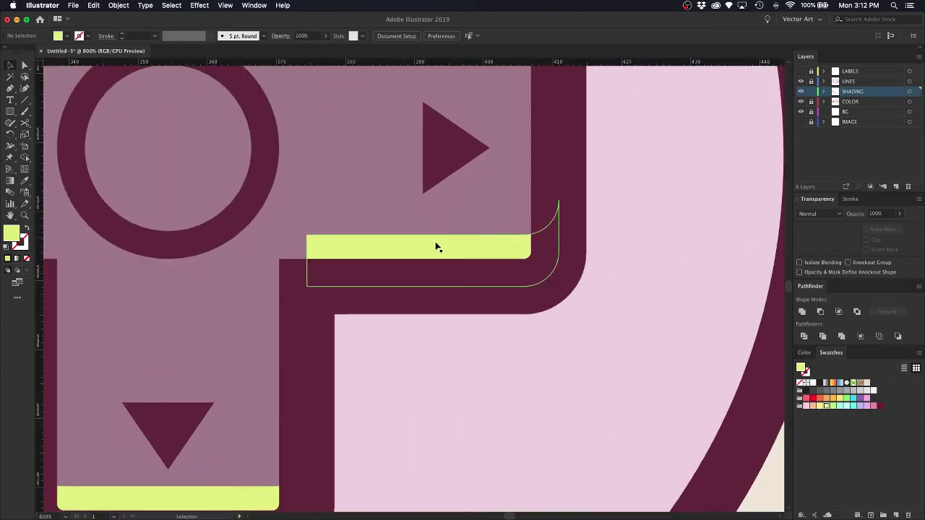
pyautogui.press('a')
pyautogui.click(309, 240)
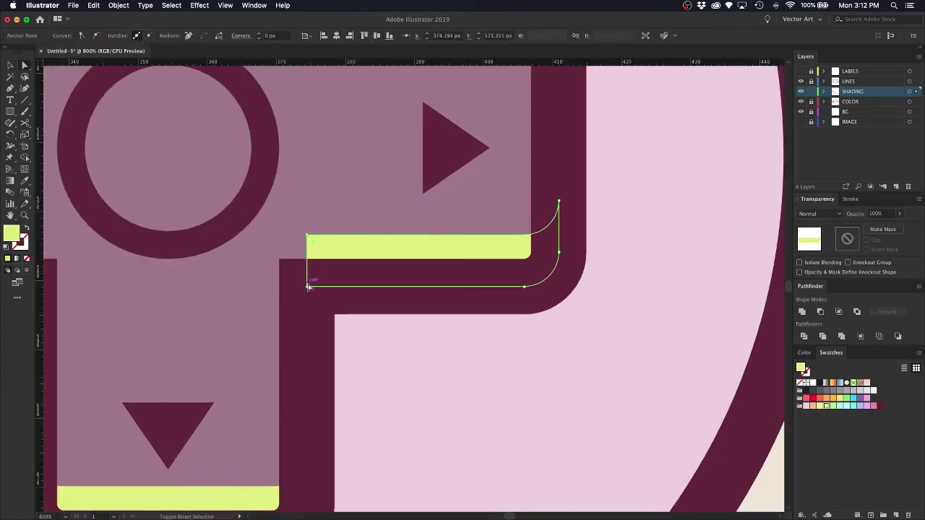
pyautogui.scroll(6, 328, 264)
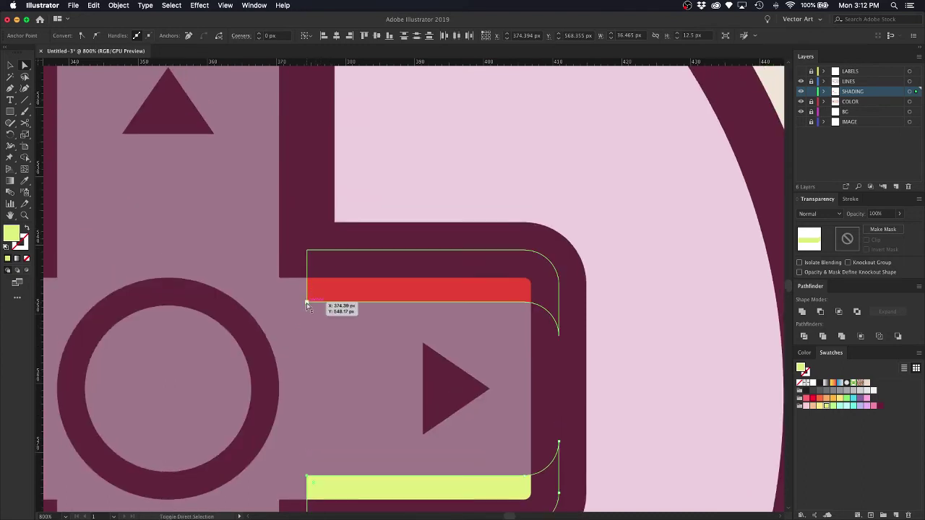
pyautogui.moveTo(308, 252); pyautogui.dragTo(280, 258)
# Extend the inner ends of the left arm's red and green strips to the edge of the D-pad's vertical bar.
pyautogui.moveTo(318, 216); pyautogui.dragTo(512, 137)
pyautogui.click(419, 152)
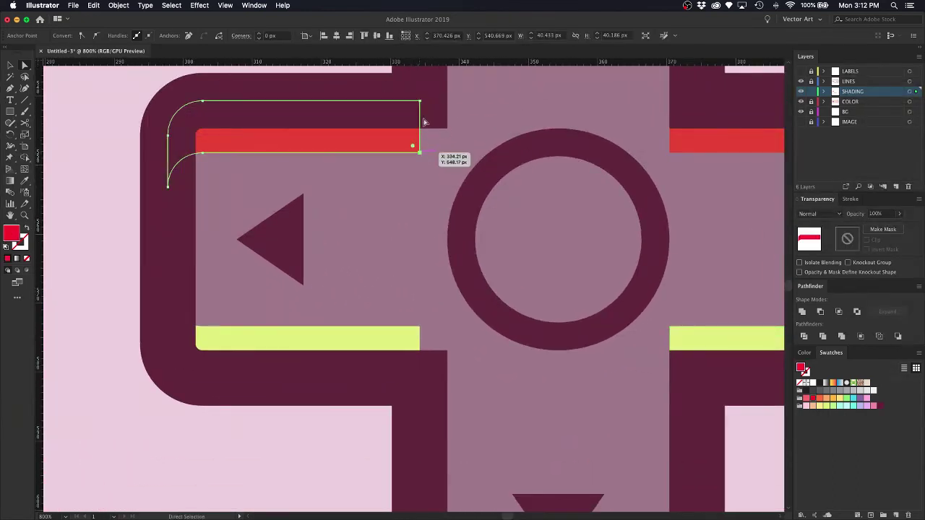
pyautogui.click(422, 104)
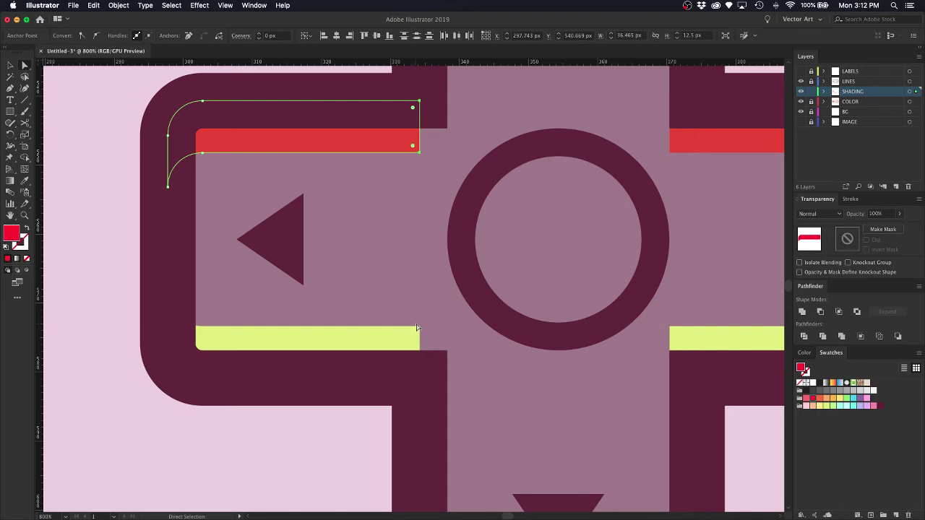
pyautogui.moveTo(423, 330); pyautogui.dragTo(424, 331)
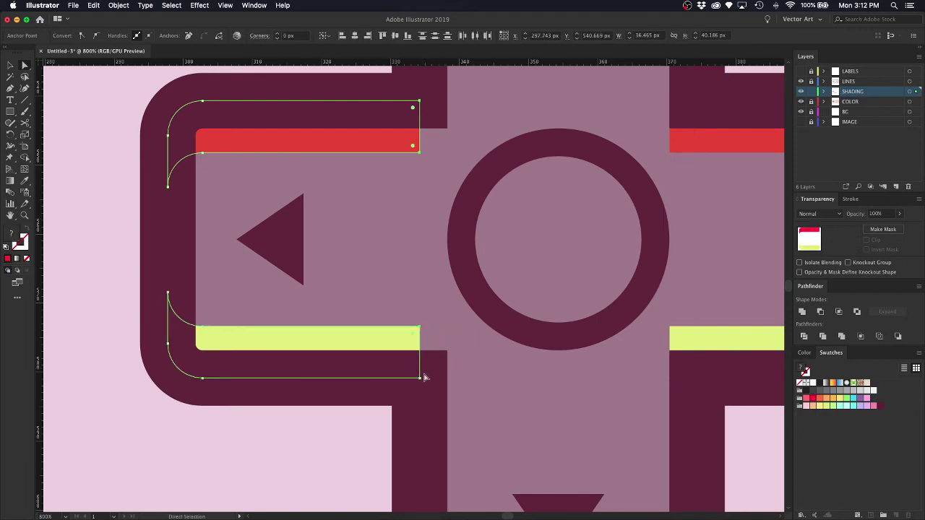
pyautogui.moveTo(424, 380); pyautogui.dragTo(448, 379)
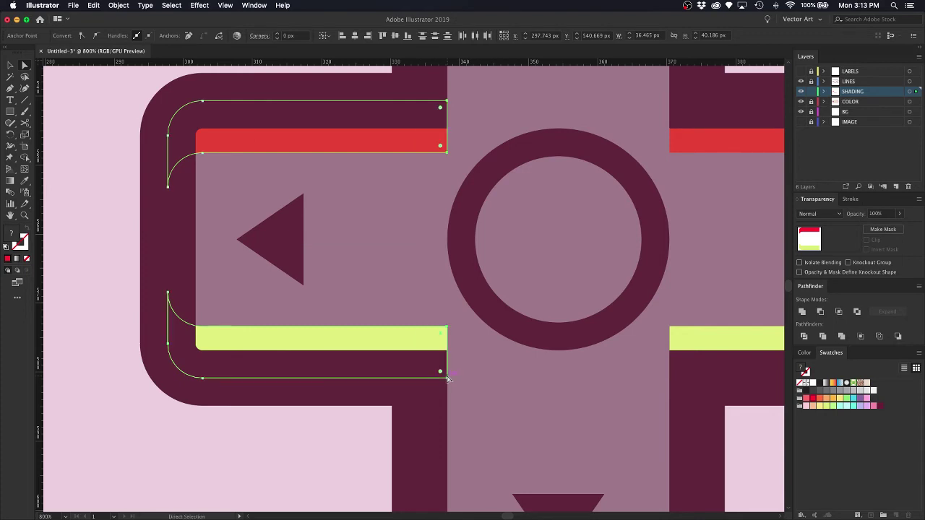
# Recolor the D-pad's three red strips white by sampling the controller body's upper highlight with the Eyedropper.
pyautogui.press('v')
pyautogui.press('super+minus')
pyautogui.press('super+minus')
pyautogui.press('super+minus')
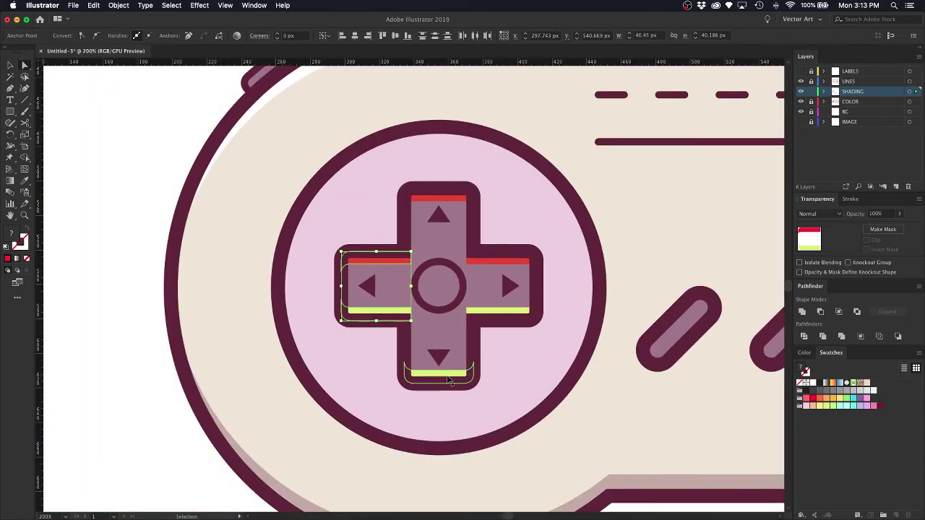
pyautogui.click(170, 210)
pyautogui.click(436, 200)
pyautogui.keyDown('shift'); pyautogui.click(393, 261); pyautogui.keyUp('shift')
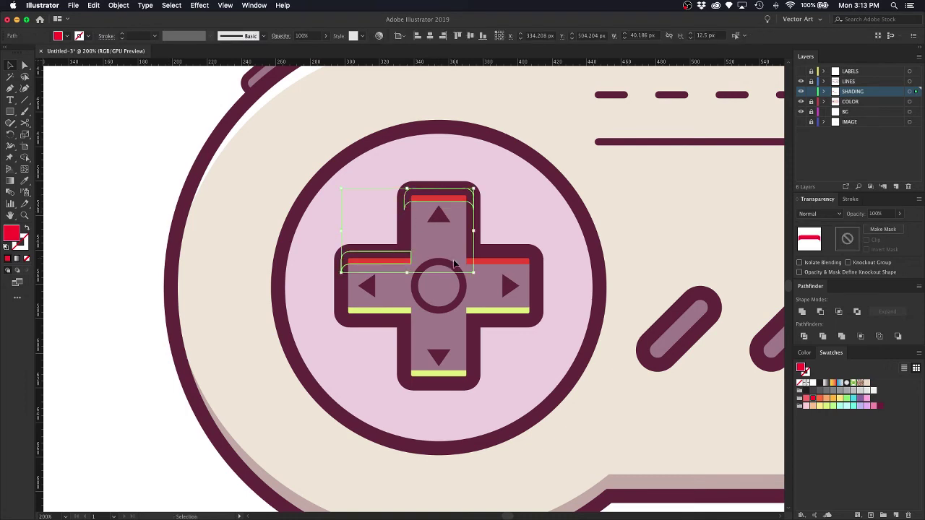
pyautogui.keyDown('shift'); pyautogui.click(478, 265); pyautogui.keyUp('shift')
pyautogui.scroll(4, 478, 265)
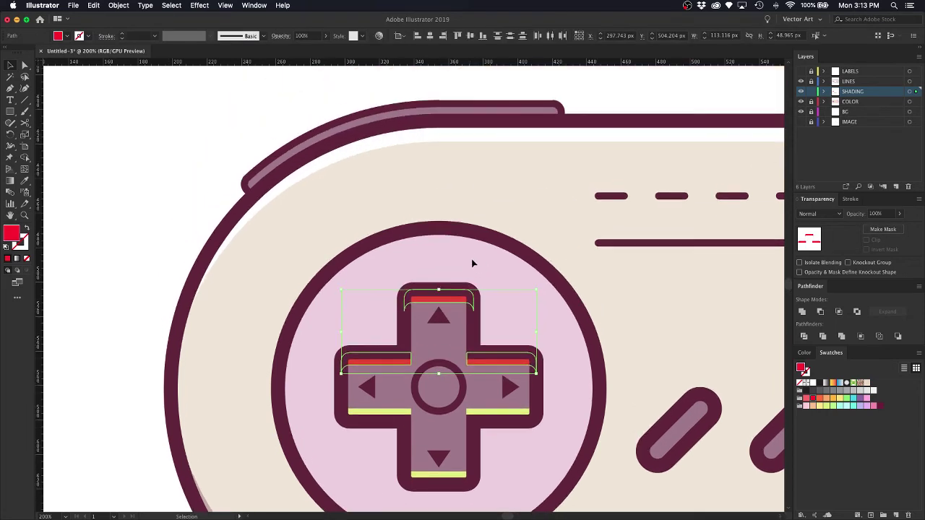
pyautogui.press('i')
pyautogui.click(400, 133)
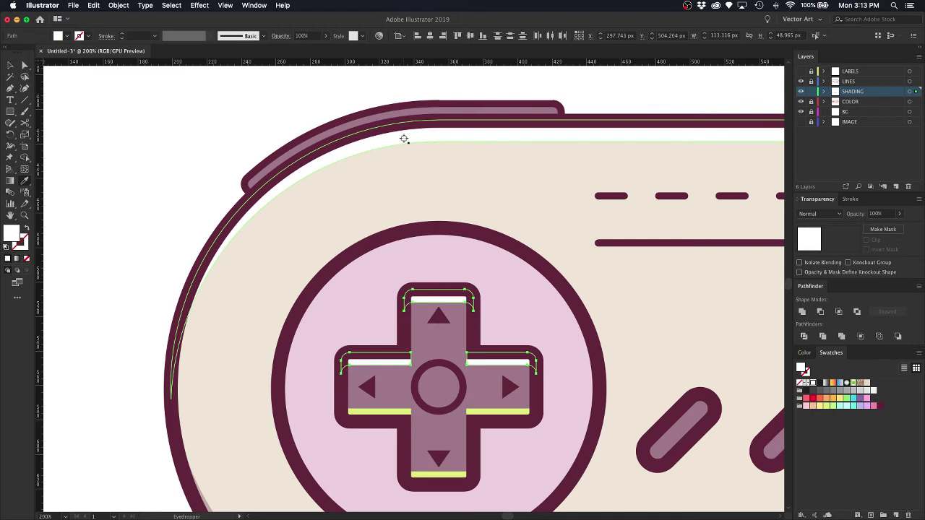
# Give the D-pad's three green strips the appearance of the controller body's lower shadow, sampled with the Eyedropper.
pyautogui.press('v')
pyautogui.scroll(-4, 530, 262)
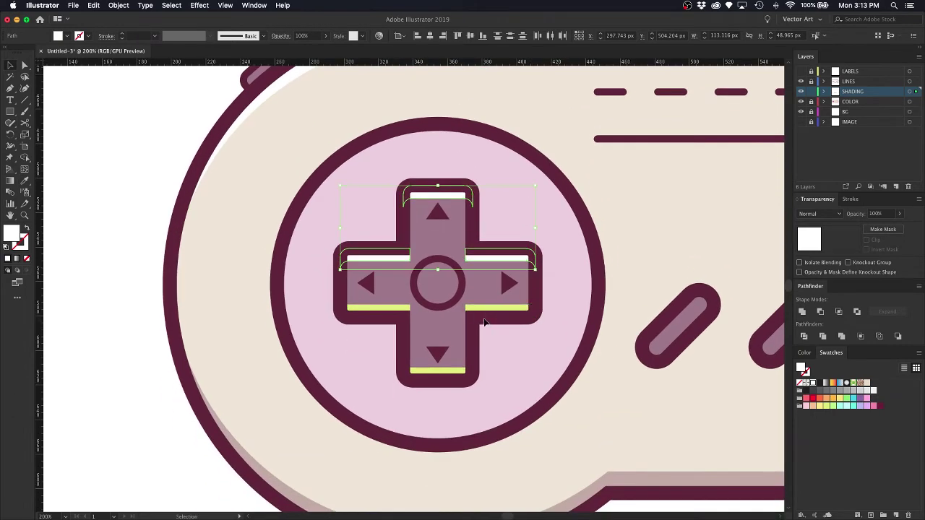
pyautogui.click(488, 309)
pyautogui.keyDown('shift'); pyautogui.click(418, 368); pyautogui.keyUp('shift')
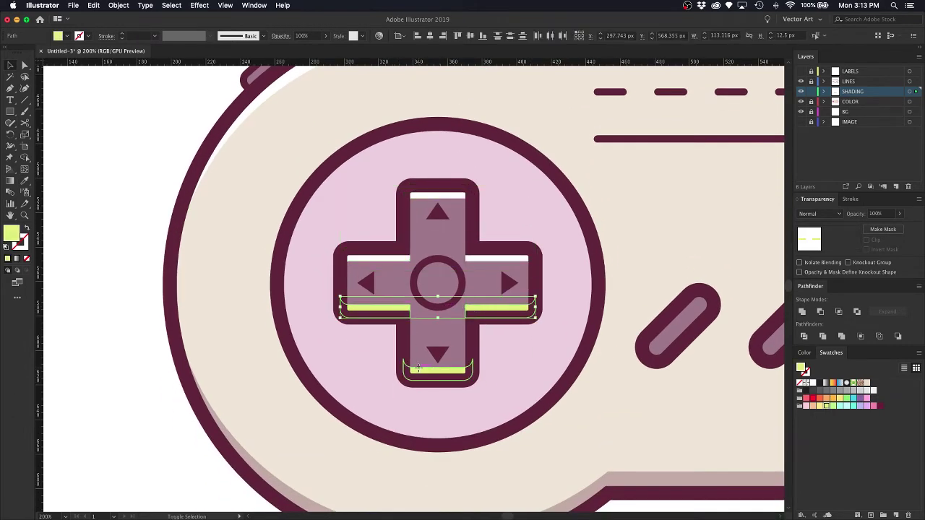
pyautogui.scroll(-4, 417, 368)
pyautogui.press('i')
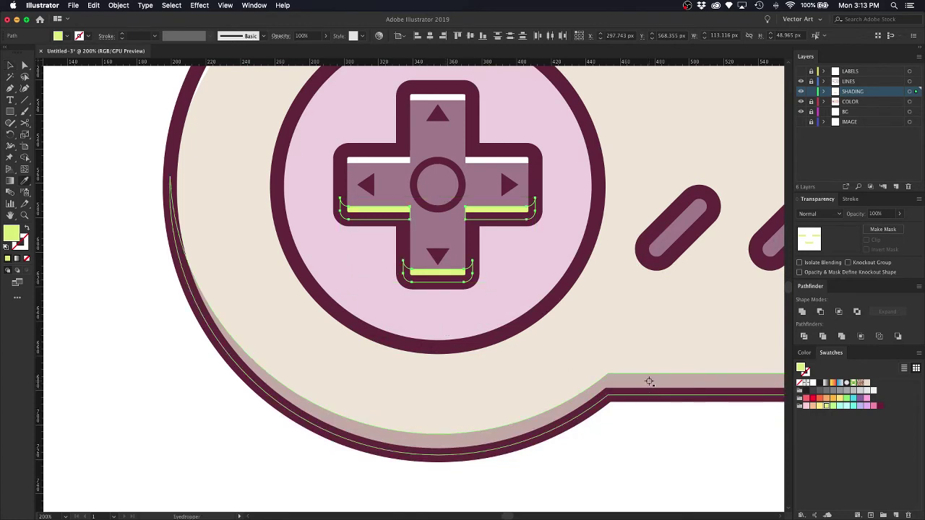
pyautogui.click(648, 382)
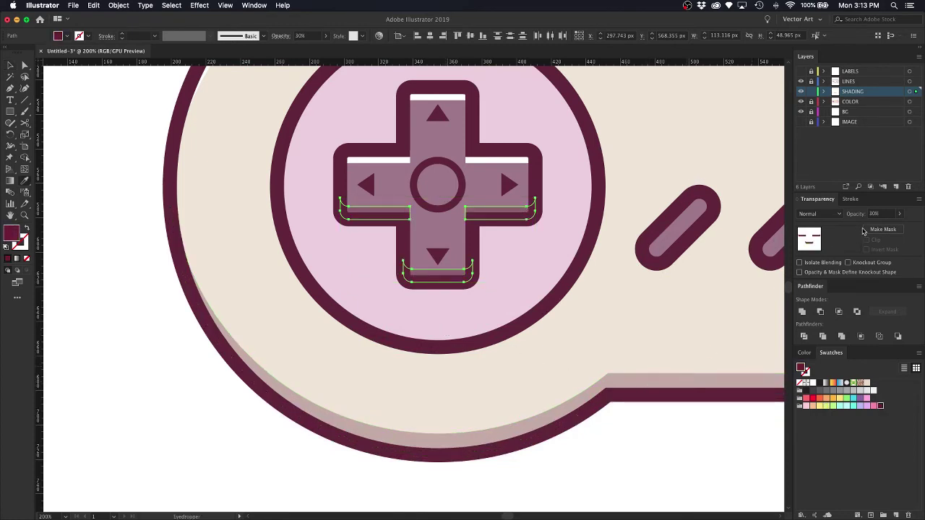
# Set the opacity of the D-pad's three shadow strips to 50% and deselect them.
pyautogui.click(878, 213)
pyautogui.write('50')
pyautogui.press('Return')
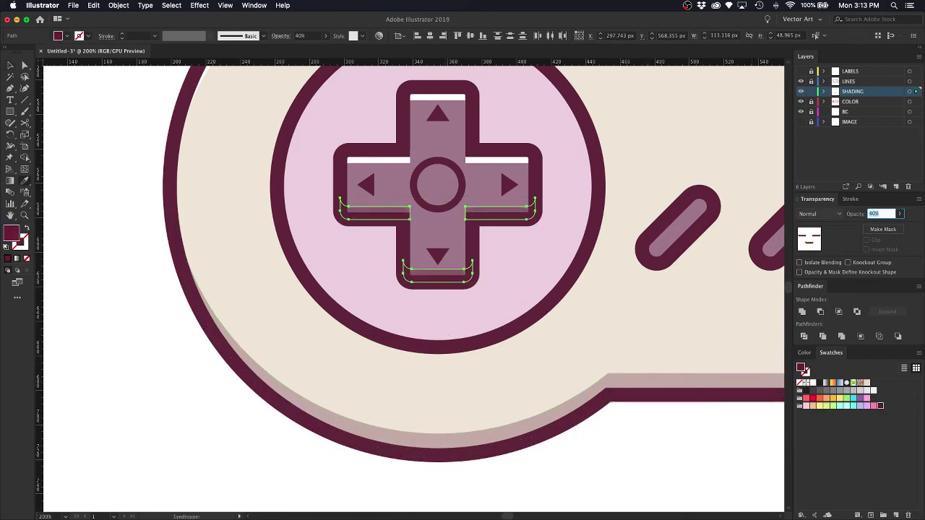
pyautogui.press('v')
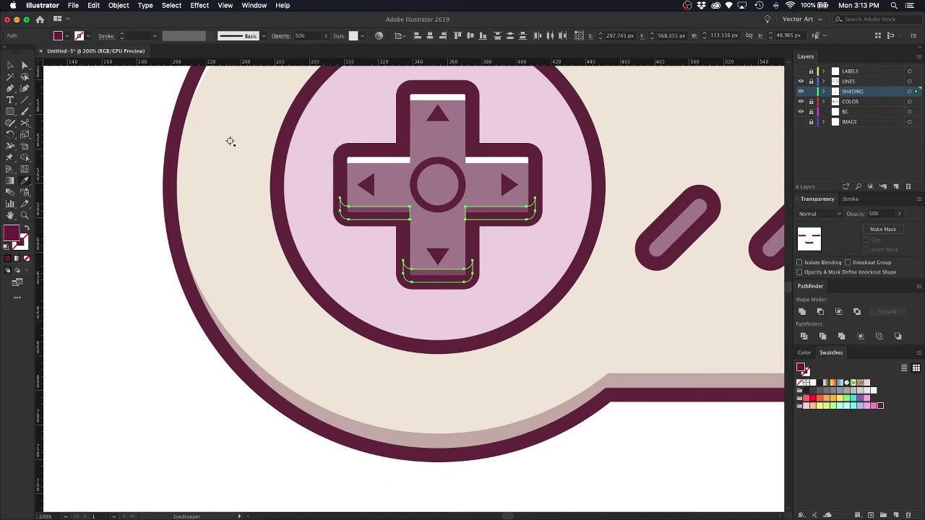
pyautogui.click(116, 107)
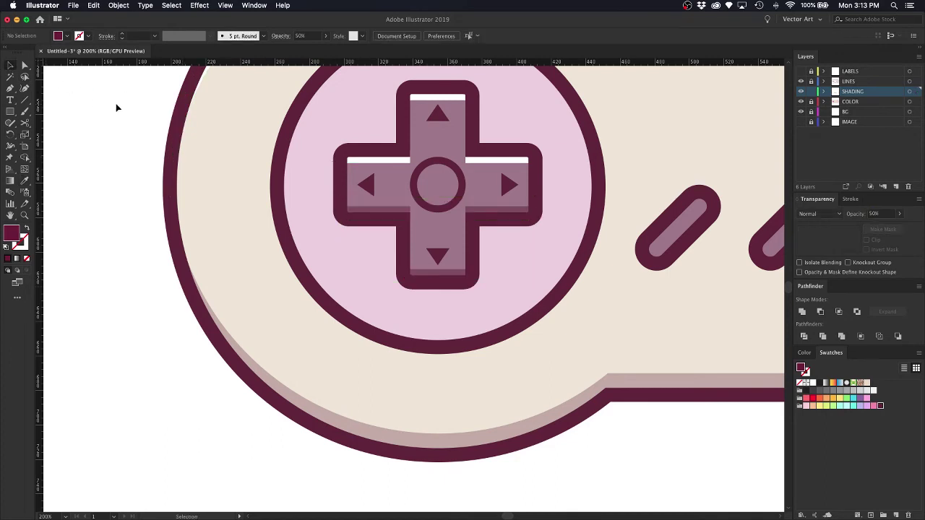
# Copy the D-pad's center circle from the LINES layer onto the SHADING layer in the same place, keeping LINES locked.
pyautogui.press('super+0')
pyautogui.press('super+equal')
pyautogui.press('super+equal')
pyautogui.press('super+equal')
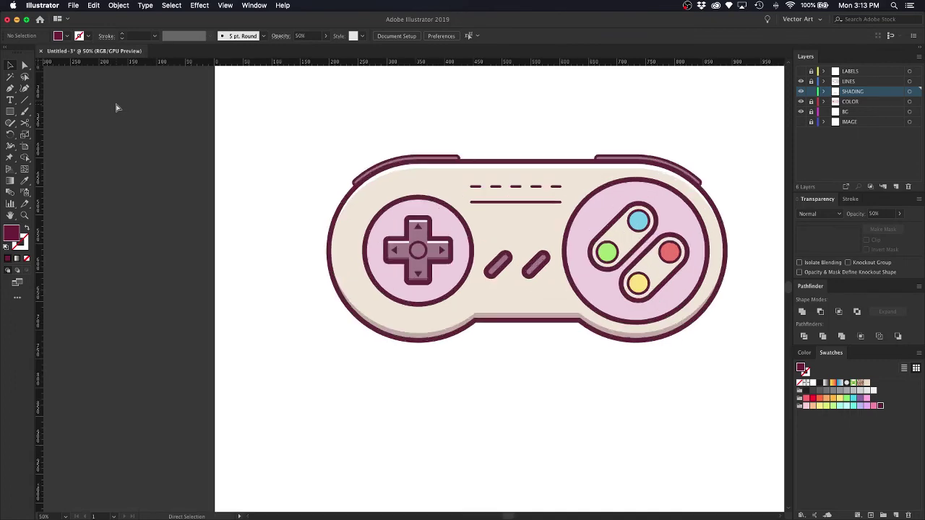
pyautogui.press('super+equal')
pyautogui.scroll(5, 490, 162)
pyautogui.hscroll(5, 491, 162)
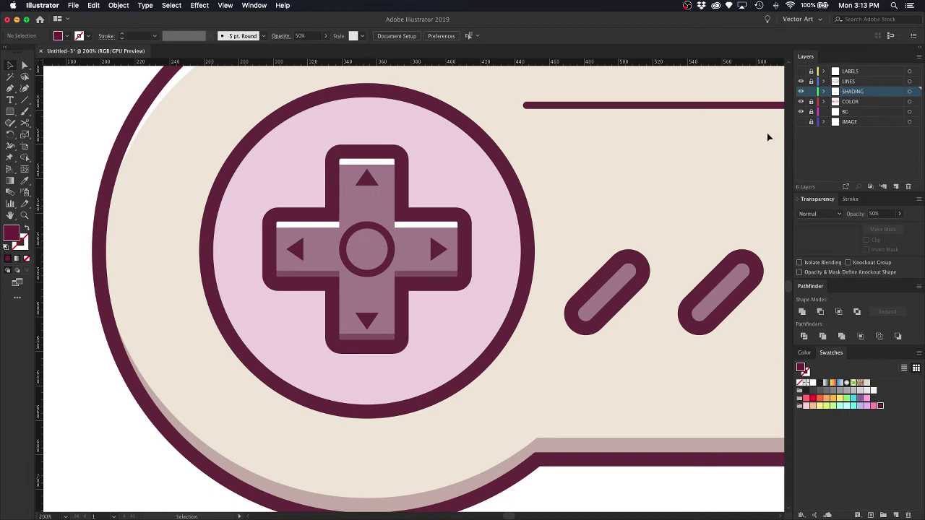
pyautogui.press('a')
pyautogui.click(369, 229)
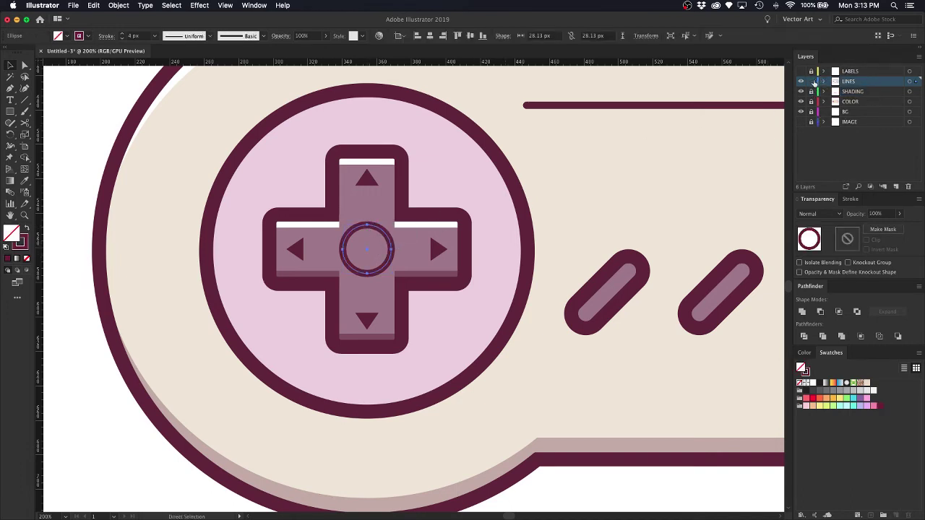
pyautogui.click(811, 81)
pyautogui.click(844, 92)
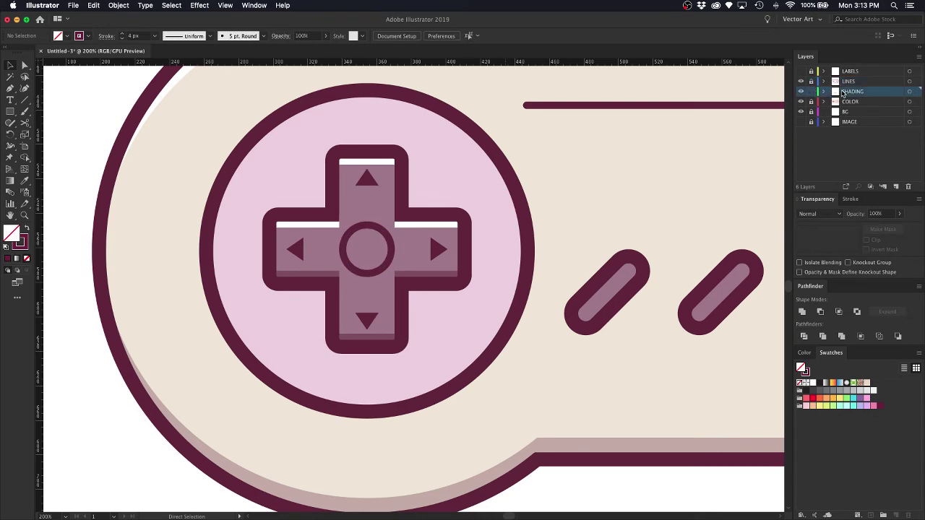
pyautogui.keyDown('alt'); pyautogui.click(843, 94); pyautogui.keyUp('alt')
pyautogui.press('v')
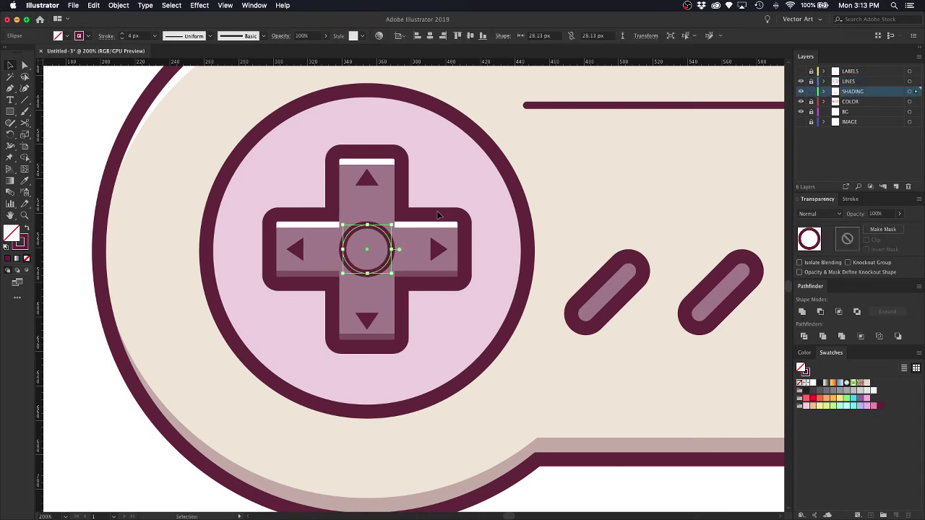
# Swap the center circle copy's fill and stroke, and offset a duplicate of it 5 px to the right.
pyautogui.click(28, 228)
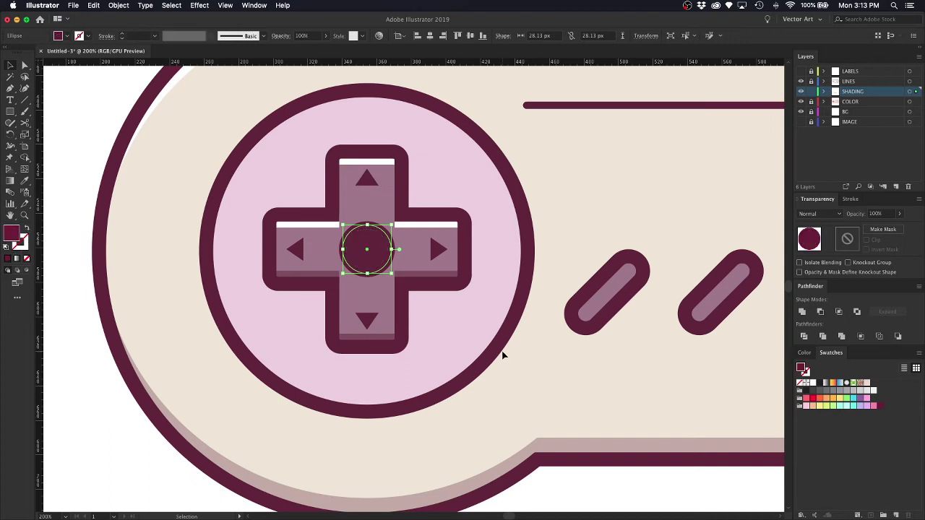
pyautogui.press('Right')
pyautogui.press('Right')
pyautogui.press('Right')
pyautogui.press('Right')
pyautogui.press('Right')
pyautogui.press('Right')
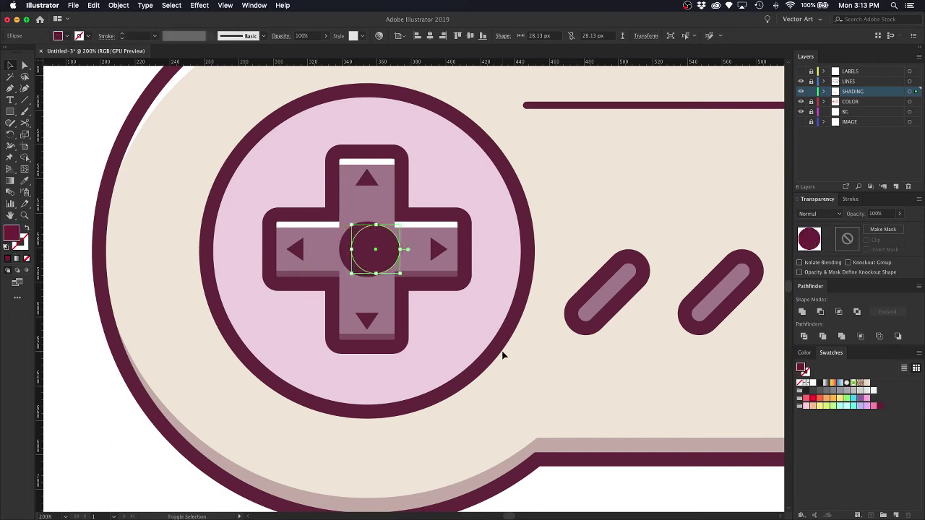
# Divide the two overlapping center circles and delete the middle overlap and right crescent, keeping only the left crescent.
pyautogui.keyDown('shift'); pyautogui.click(351, 244); pyautogui.keyUp('shift')
pyautogui.click(803, 336)
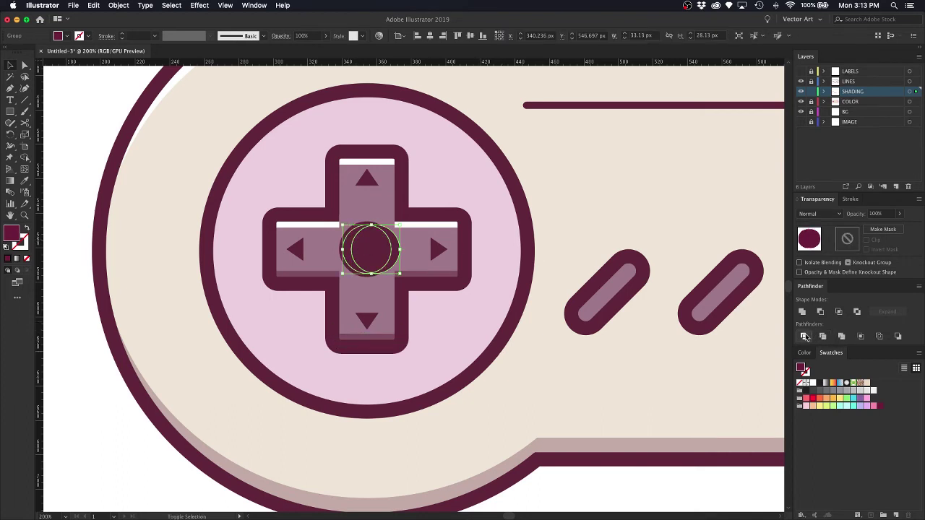
pyautogui.click(443, 227)
pyautogui.click(367, 248)
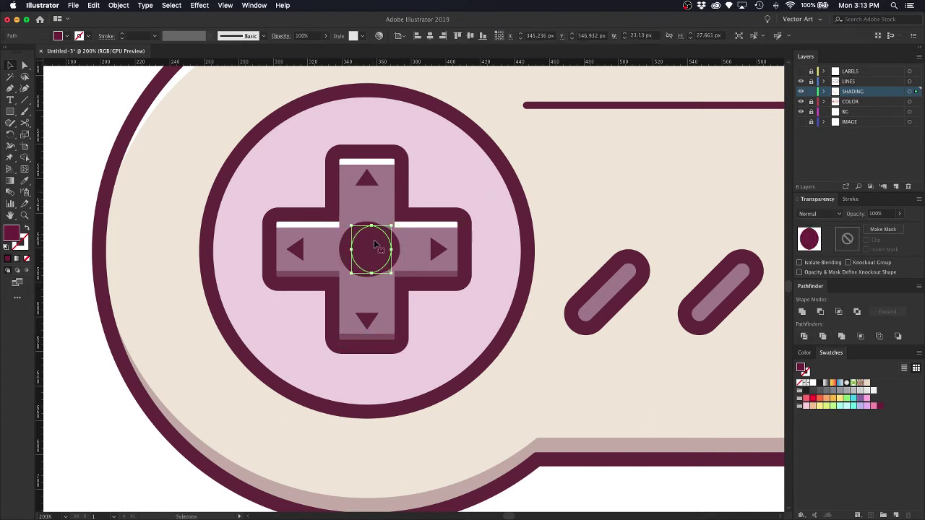
pyautogui.press('Delete')
pyautogui.click(390, 243)
pyautogui.press('Delete')
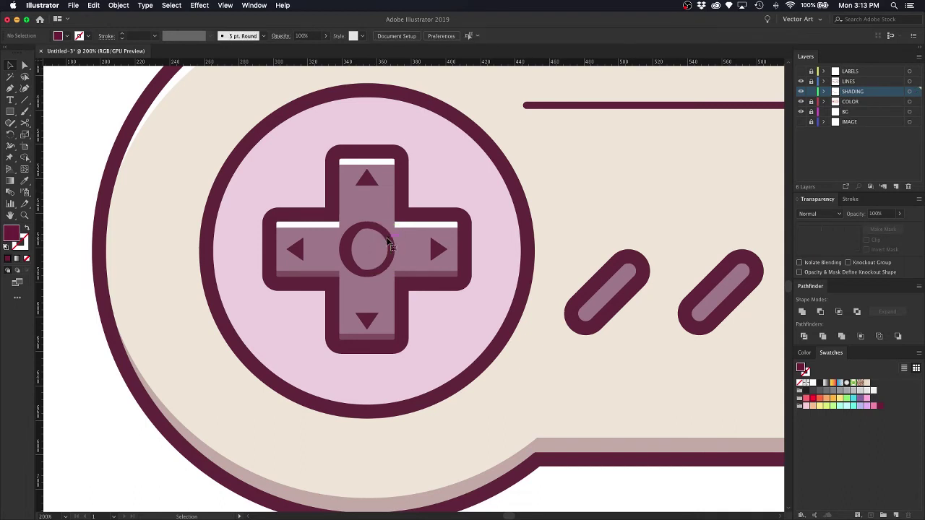
# Match the center circle's left crescent to the white D-pad highlight strips with the Eyedropper and deselect it.
pyautogui.click(349, 244)
pyautogui.press('i')
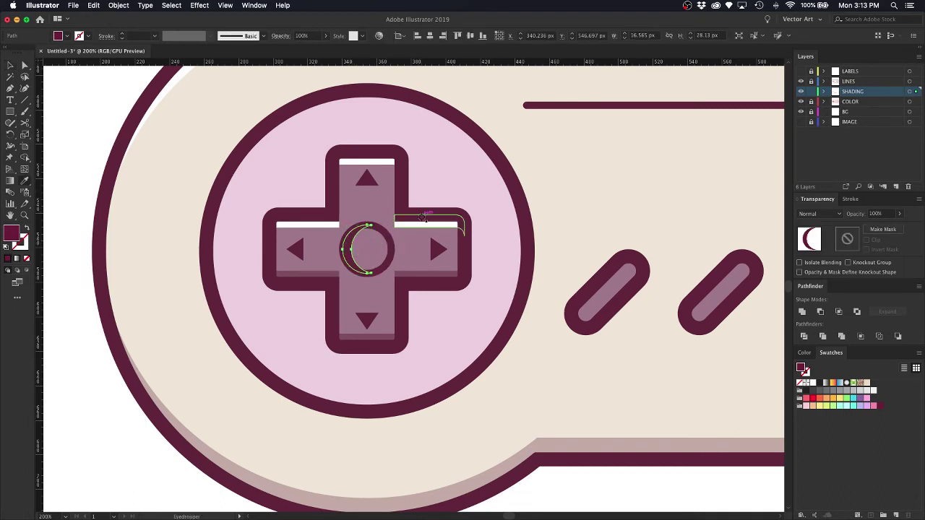
pyautogui.click(416, 225)
pyautogui.press('super+minus')
pyautogui.press('super+minus')
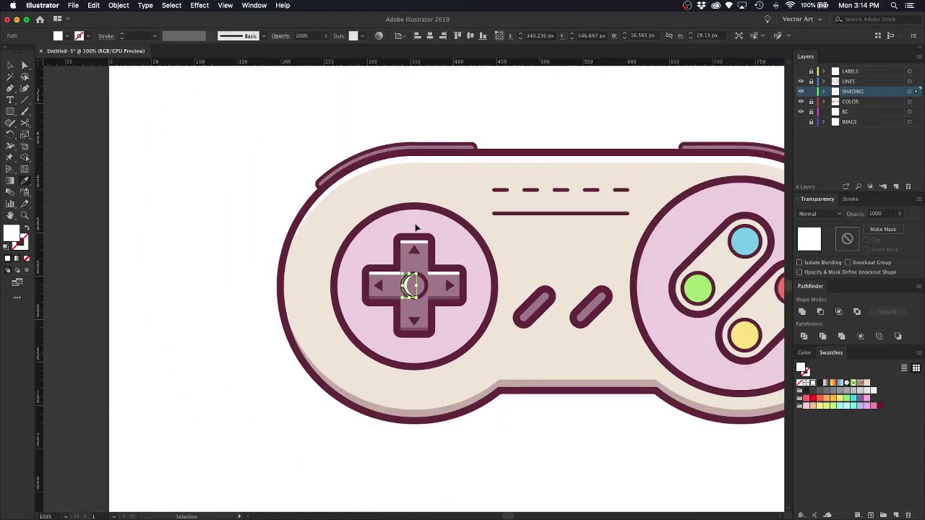
pyautogui.press('v')
pyautogui.click(475, 110)
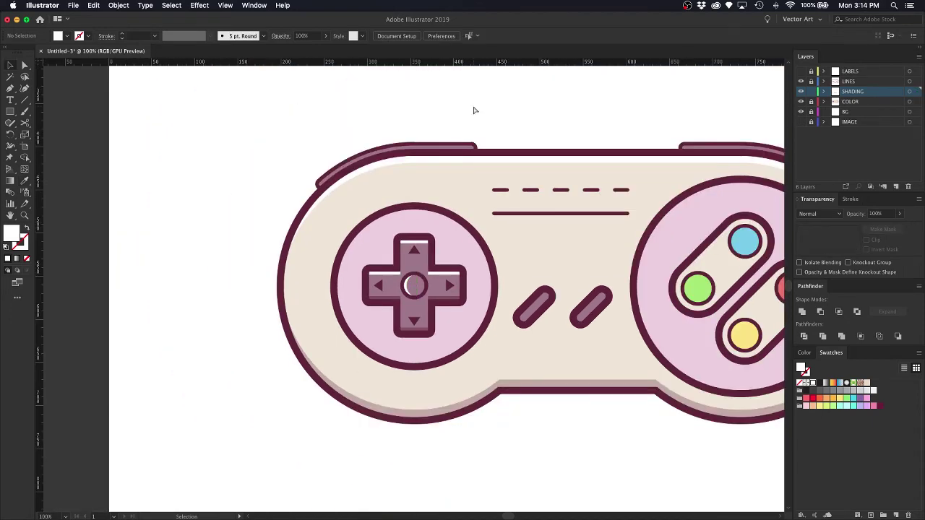
# Copy the two diagonal pill-shaped button outlines from the LINES layer onto the SHADING layer in the same place, keeping LINES locked.
pyautogui.press('super+minus')
pyautogui.press('super+equal')
pyautogui.press('super+equal')
pyautogui.press('super+equal')
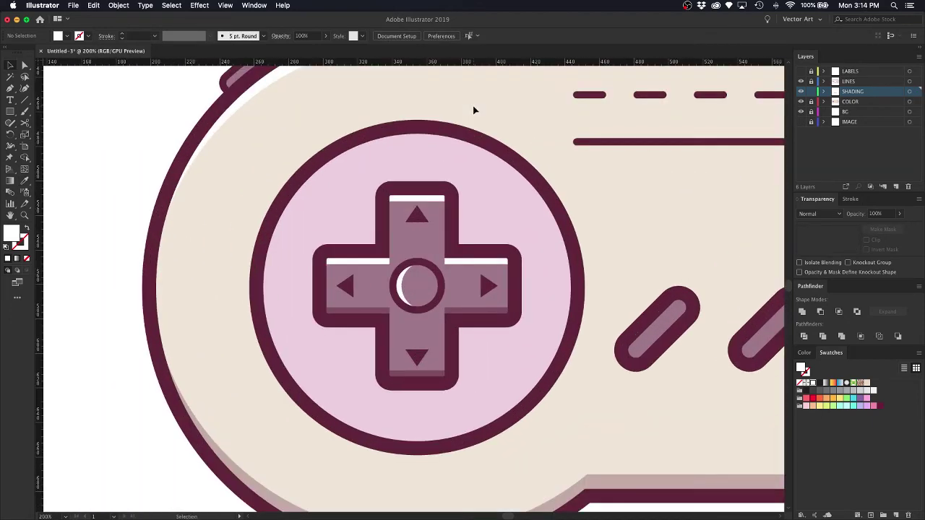
pyautogui.hscroll(10, 475, 110)
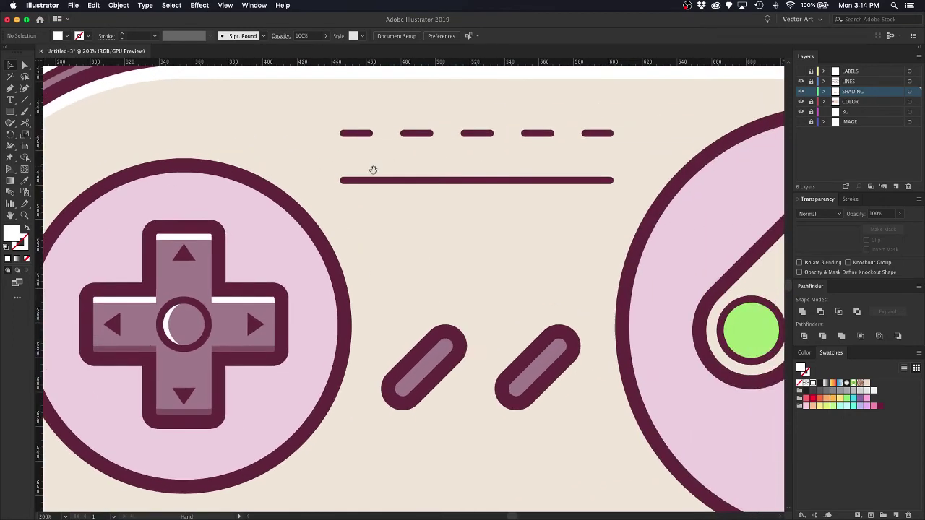
pyautogui.scroll(-5, 447, 156)
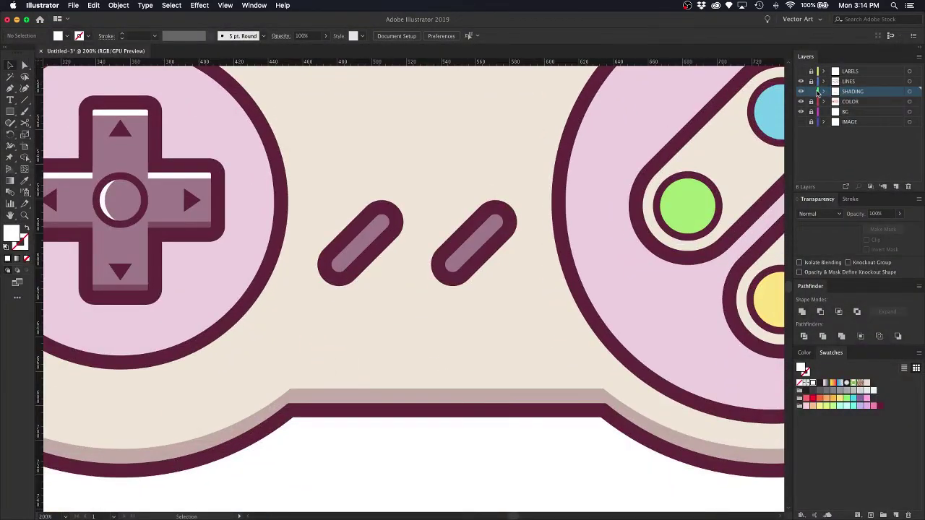
pyautogui.click(853, 82)
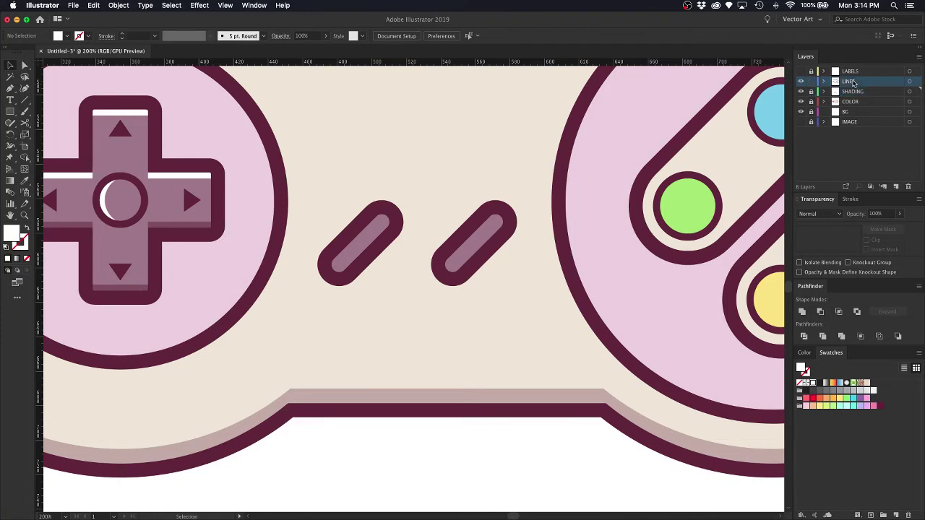
pyautogui.click(376, 251)
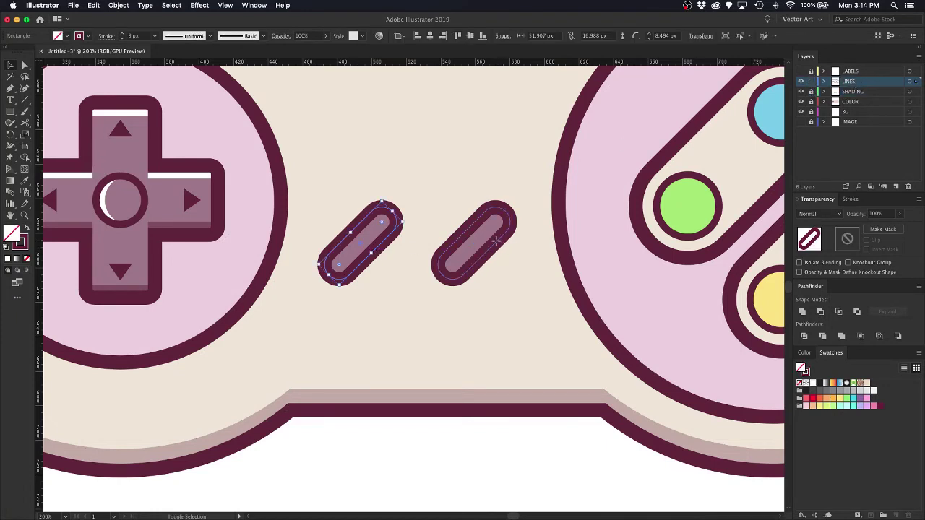
pyautogui.keyDown('shift'); pyautogui.click(502, 246); pyautogui.keyUp('shift')
pyautogui.click(810, 81)
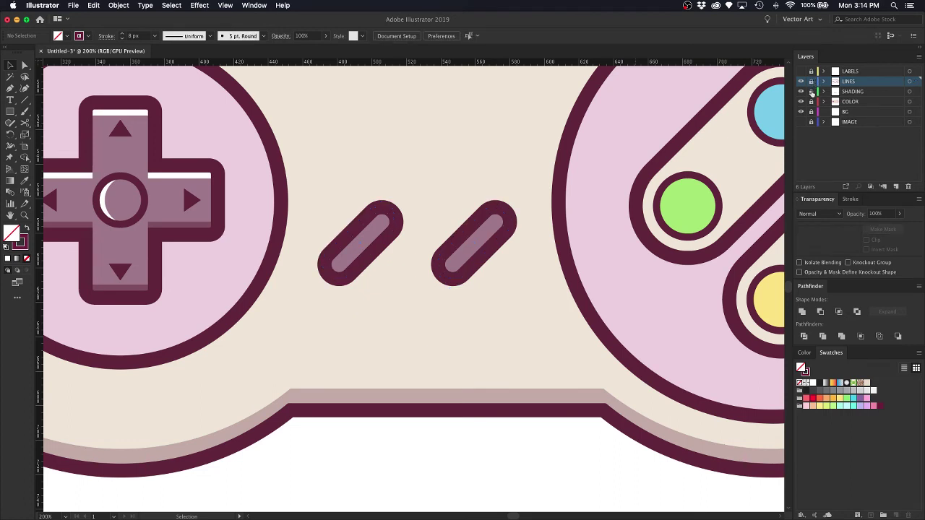
pyautogui.click(860, 91)
pyautogui.press('super+a')
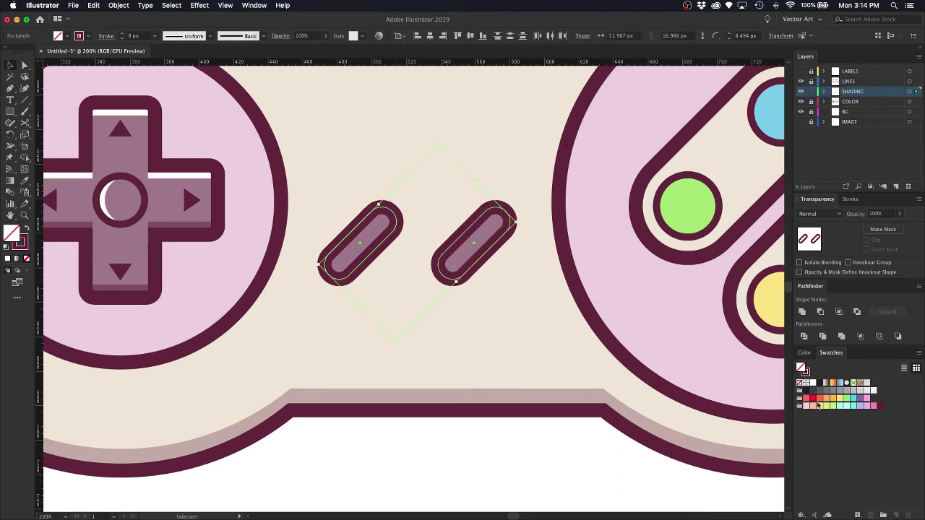
# Fill the two pill copies with green and create duplicates offset slightly downward with no stroke.
pyautogui.click(845, 401)
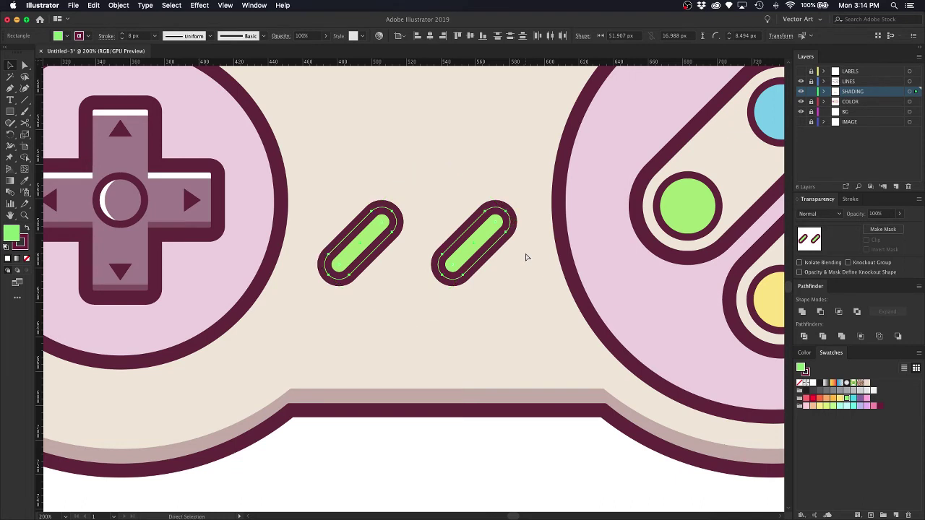
pyautogui.hotkey('shift', 'Down')
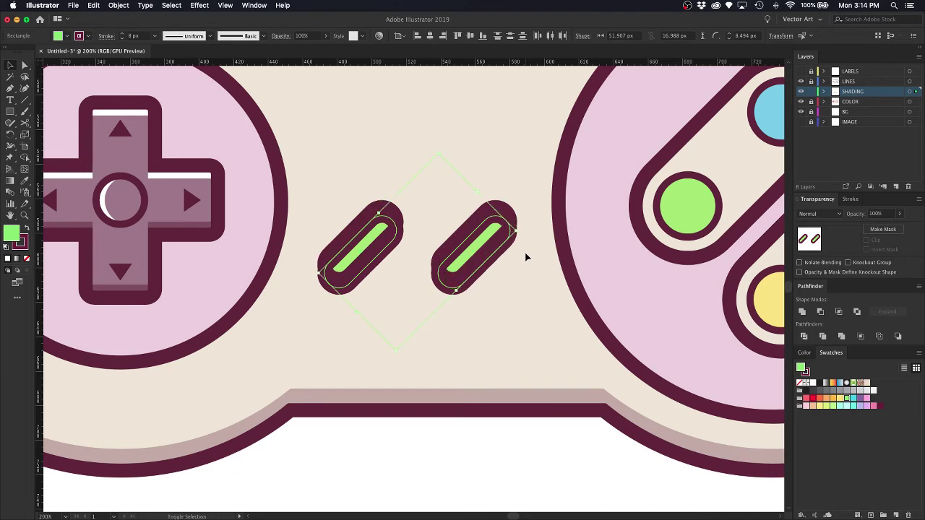
pyautogui.click(21, 243)
pyautogui.click(27, 259)
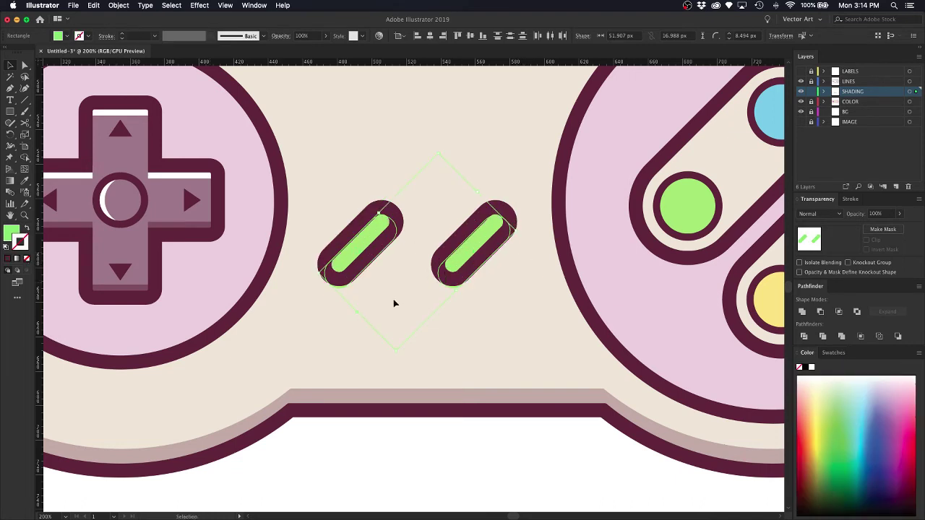
pyautogui.press('super+shift+a')
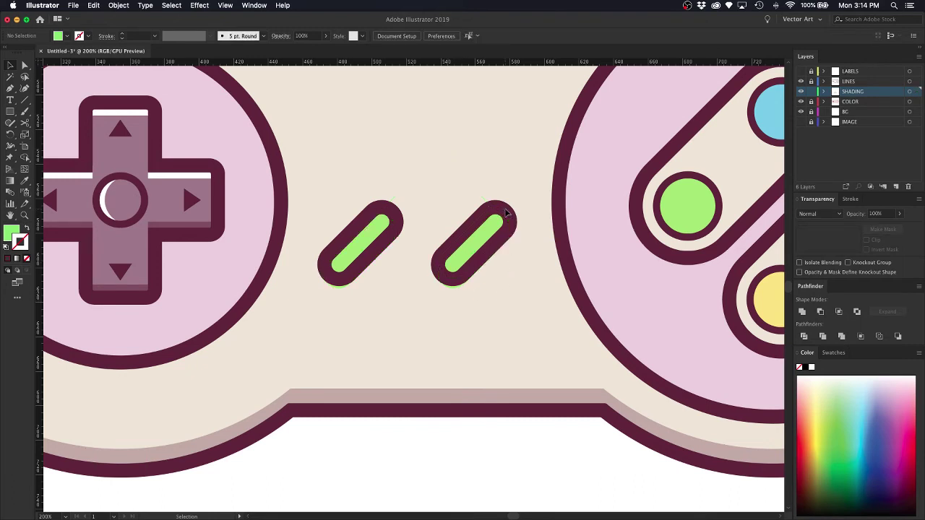
# Remove the stroke from the two original green pill copies on the SHADING layer and deselect them.
pyautogui.click(497, 208)
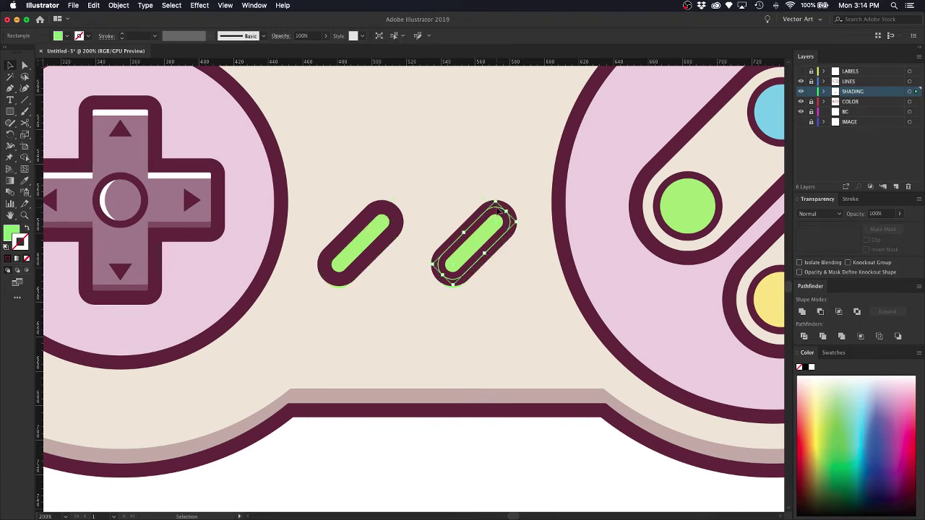
pyautogui.keyDown('shift'); pyautogui.click(388, 215); pyautogui.keyUp('shift')
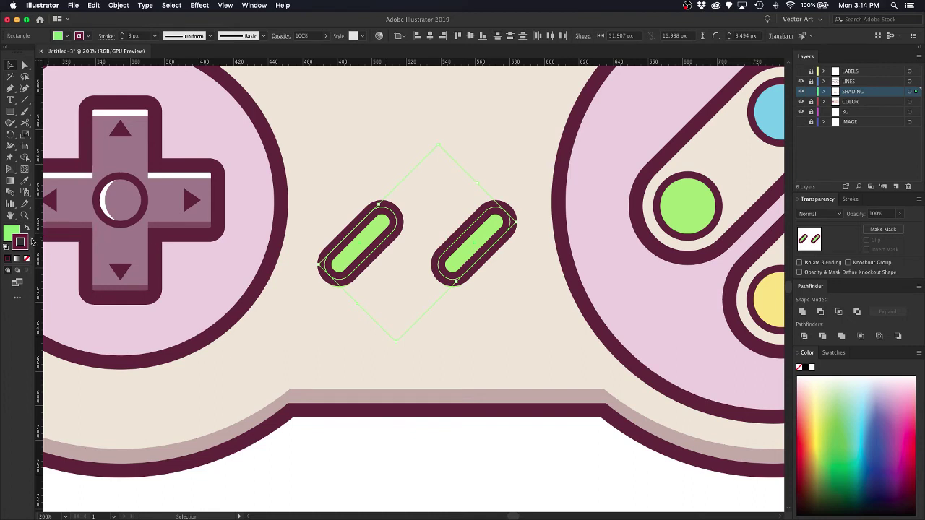
pyautogui.click(26, 258)
pyautogui.click(462, 289)
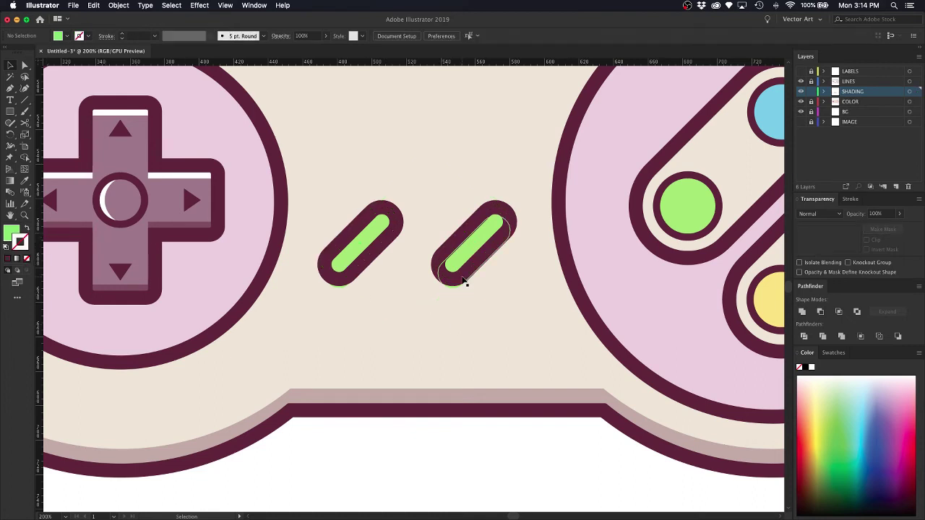
# Nudge the two duplicate green pills down and to the right so they sit diagonally offset from the original copies.
pyautogui.click(466, 268)
pyautogui.keyDown('shift'); pyautogui.click(358, 273); pyautogui.keyUp('shift')
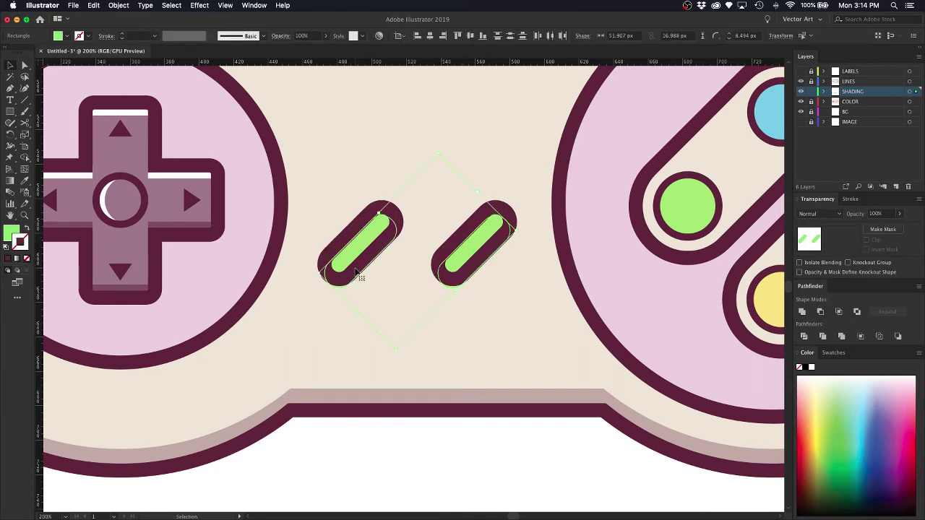
pyautogui.hotkey('shift', 'Down')
pyautogui.press('Up')
pyautogui.press('Up')
pyautogui.press('Up')
pyautogui.press('Up')
pyautogui.press('Up')
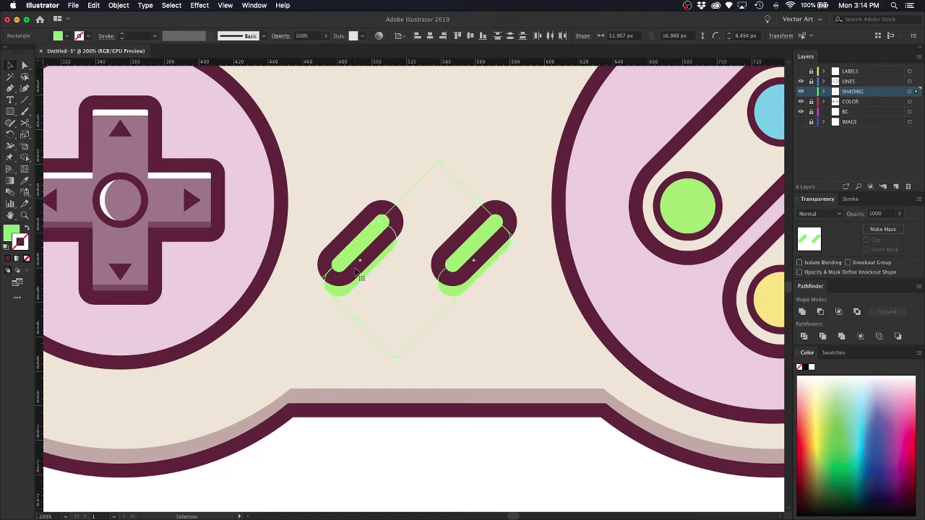
pyautogui.press('Right')
pyautogui.press('Right')
pyautogui.press('Right')
pyautogui.press('Right')
pyautogui.press('Right')
pyautogui.press('Right')
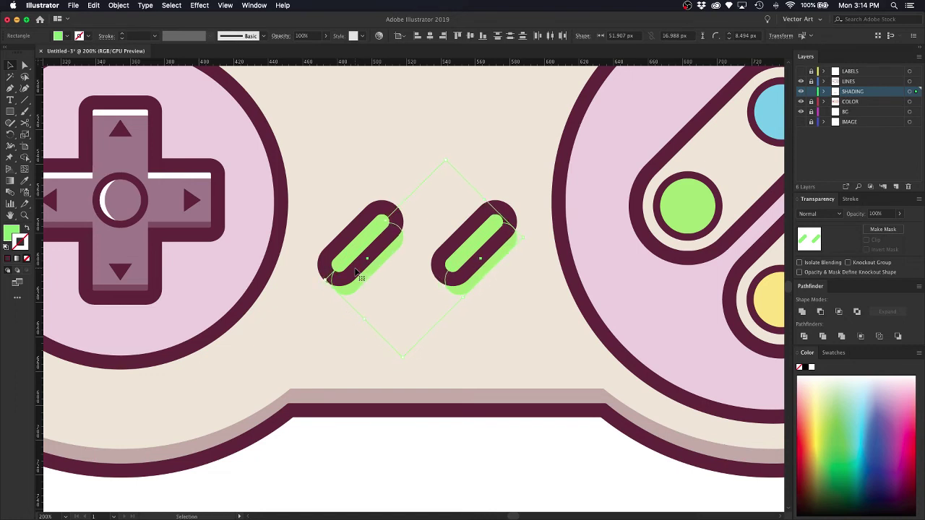
pyautogui.press('Up')
pyautogui.press('Up')
pyautogui.press('Right')
pyautogui.press('Right')
pyautogui.press('Right')
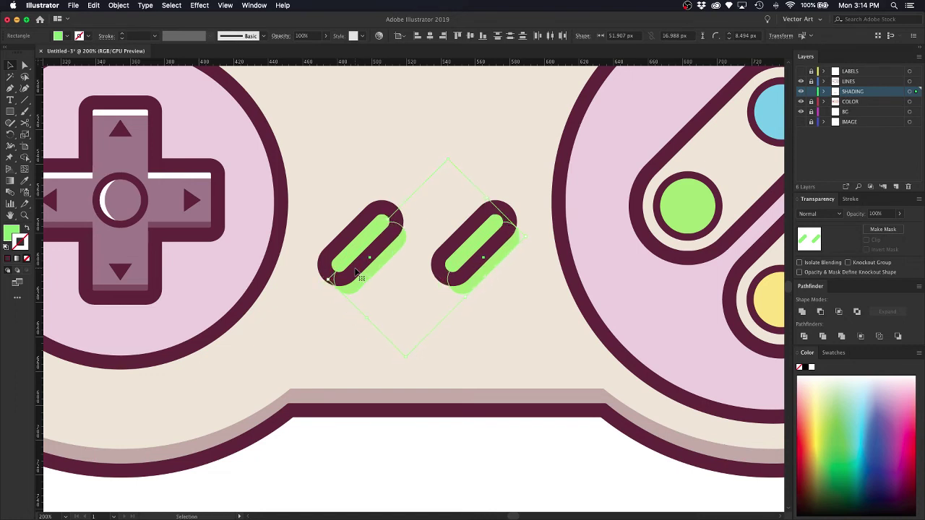
pyautogui.press('Up')
pyautogui.press('Up')
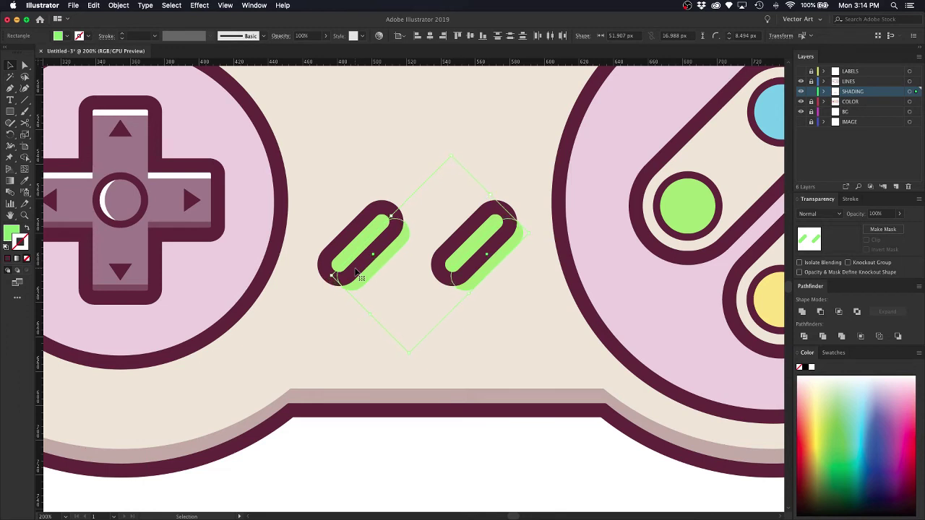
pyautogui.press('Left')
# Fill the two offset pill duplicates with light blue and nudge them slightly up and to the left.
pyautogui.click(870, 412)
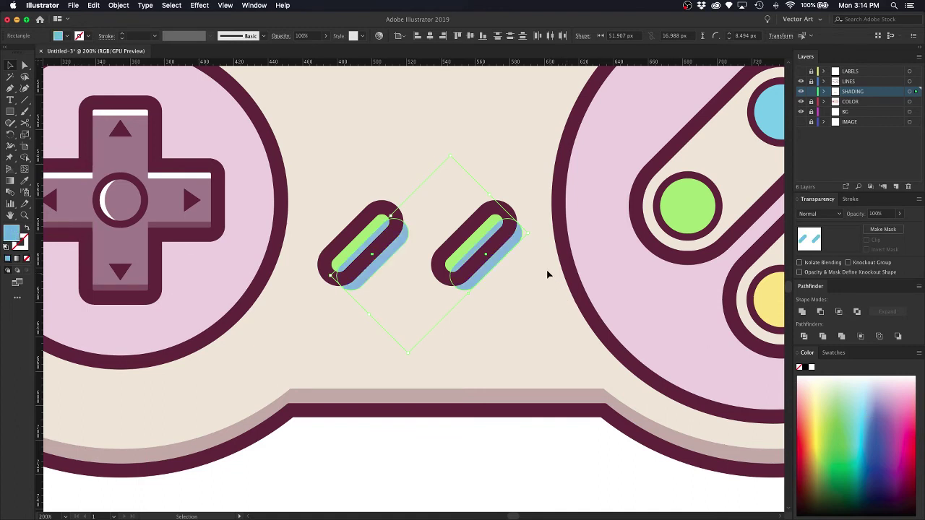
pyautogui.keyDown('shift'); pyautogui.click(499, 224); pyautogui.keyUp('shift')
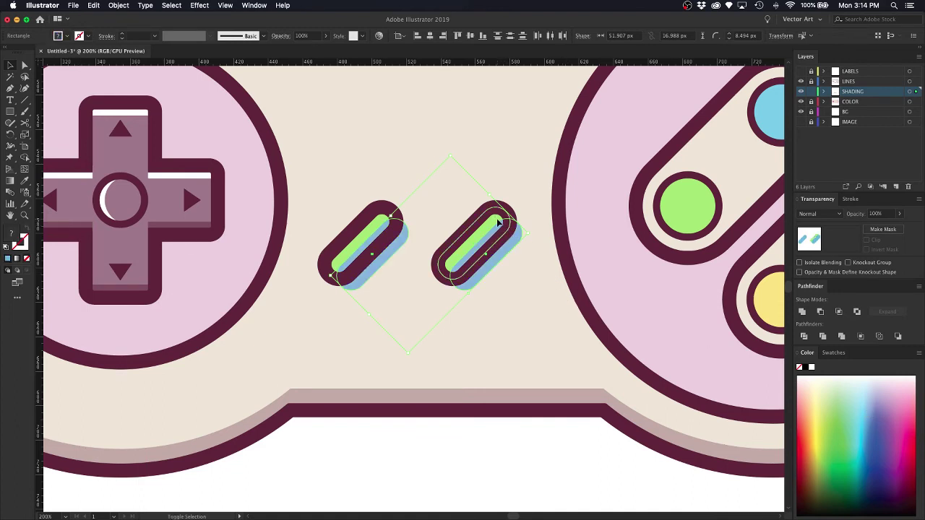
pyautogui.keyDown('shift'); pyautogui.click(368, 233); pyautogui.keyUp('shift')
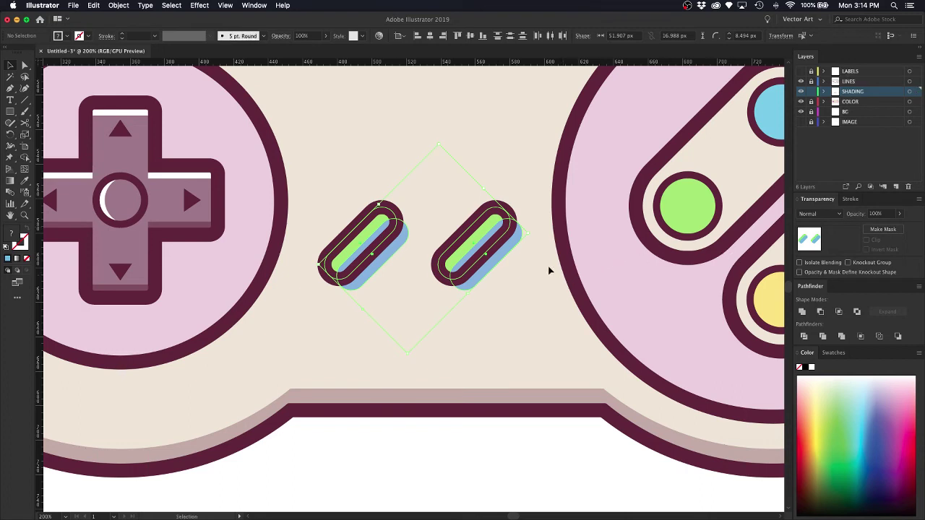
pyautogui.click(521, 238)
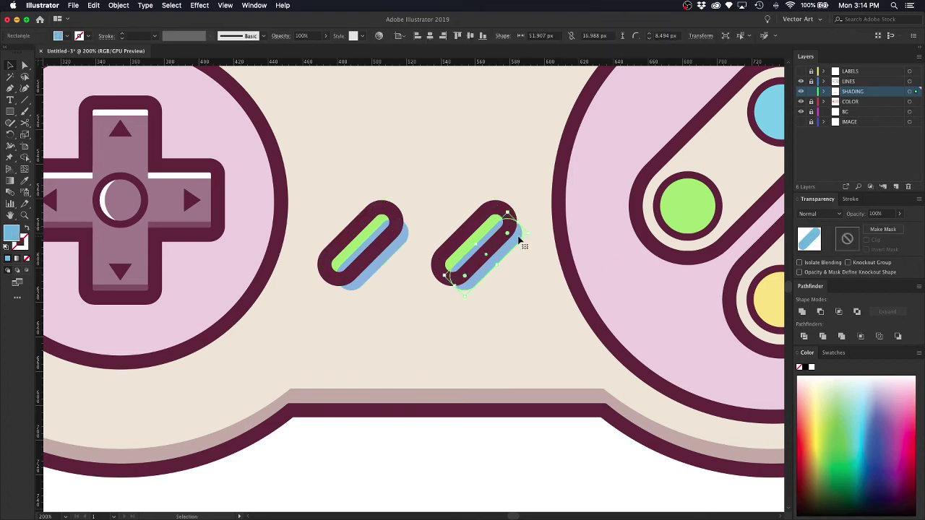
pyautogui.keyDown('shift'); pyautogui.click(404, 242); pyautogui.keyUp('shift')
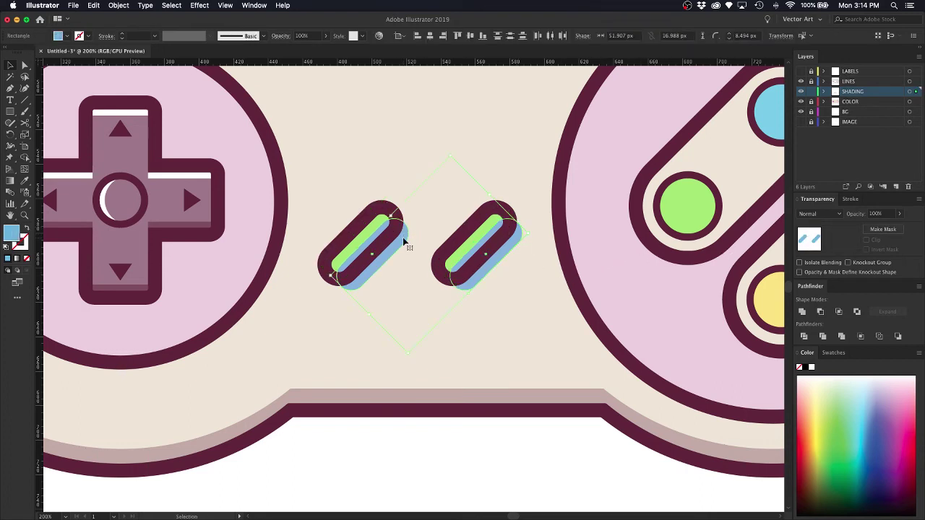
pyautogui.press('Up')
pyautogui.press('Left')
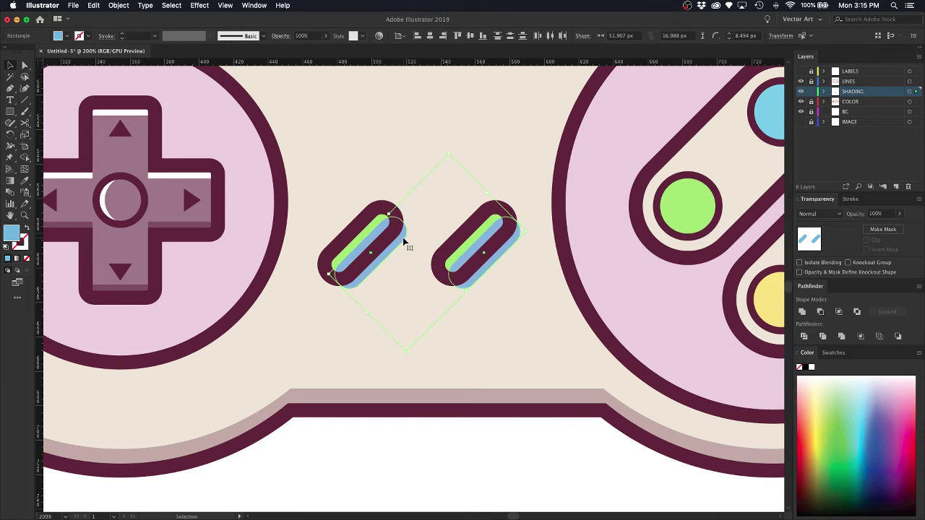
# Divide the overlapping green and blue pill shapes on both buttons with Pathfinder and deselect the result.
pyautogui.keyDown('shift'); pyautogui.click(485, 220); pyautogui.keyUp('shift')
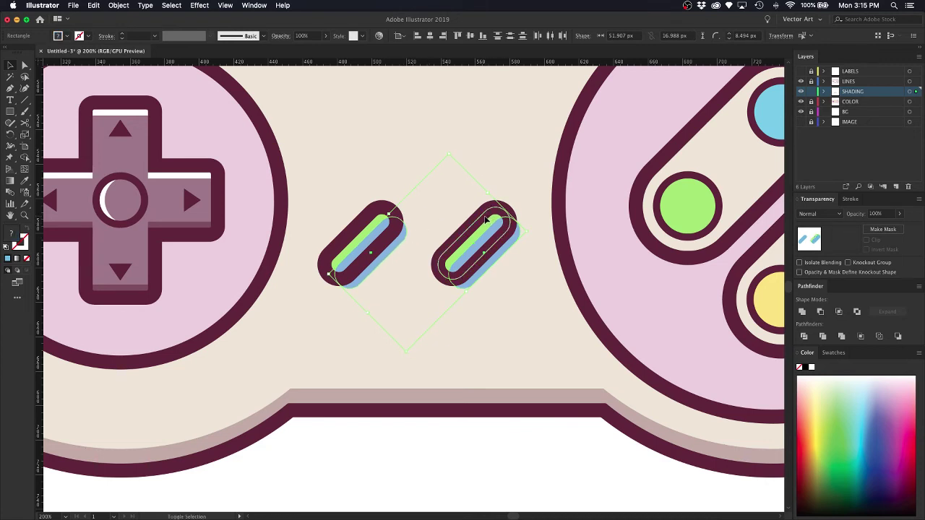
pyautogui.keyDown('shift'); pyautogui.click(377, 224); pyautogui.keyUp('shift')
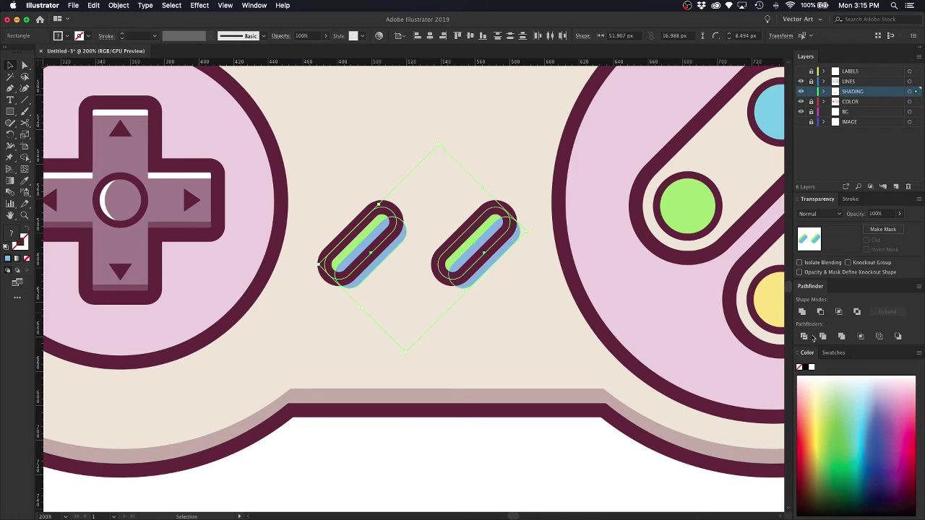
pyautogui.click(812, 337)
pyautogui.click(533, 208)
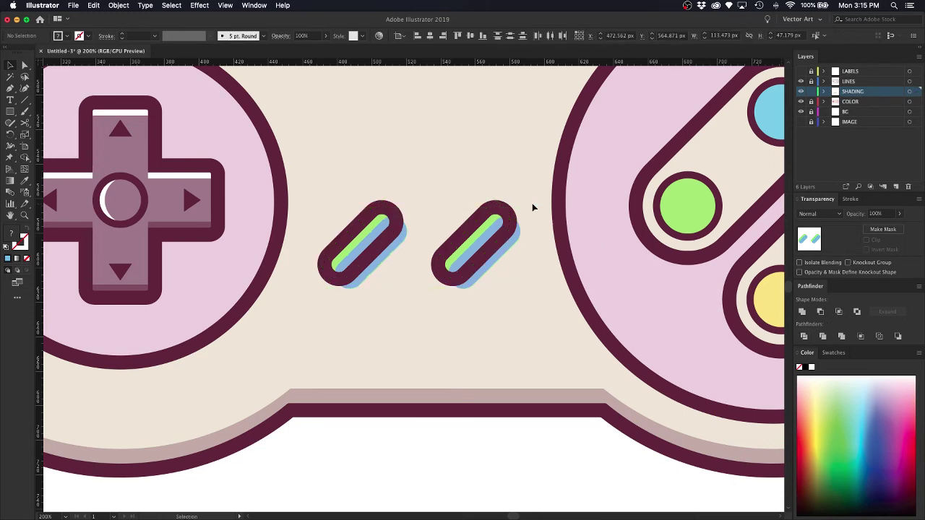
# Try deleting the outer blue crescent from the divided shapes of the right pill button.
pyautogui.click(520, 237)
pyautogui.click(505, 250)
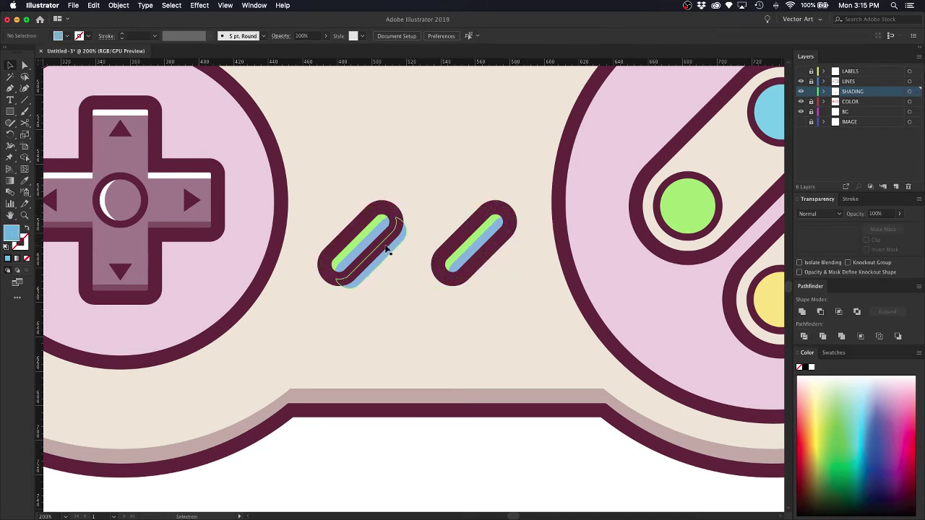
pyautogui.click(511, 221)
pyautogui.click(520, 190)
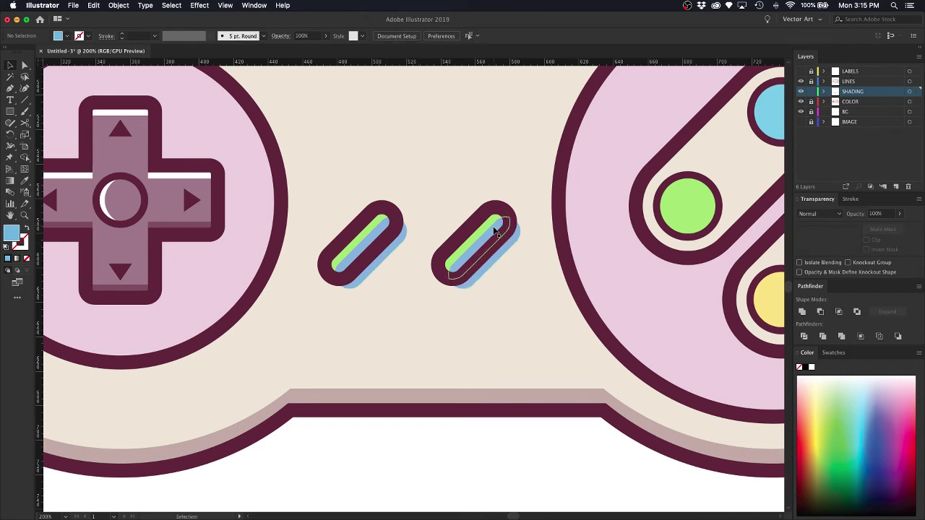
# Delete the light blue overlap piece from the middle of each diagonal pill button.
pyautogui.click(495, 230)
pyautogui.click(423, 235)
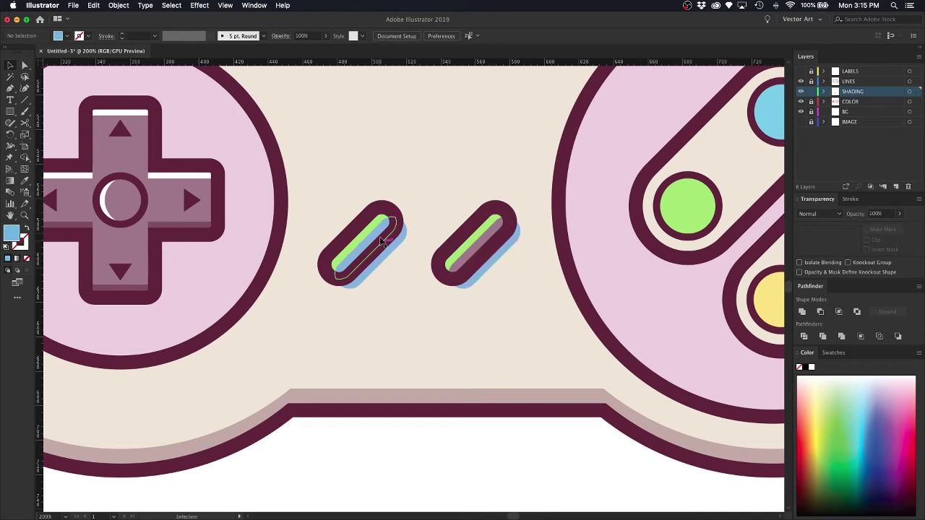
pyautogui.click(381, 235)
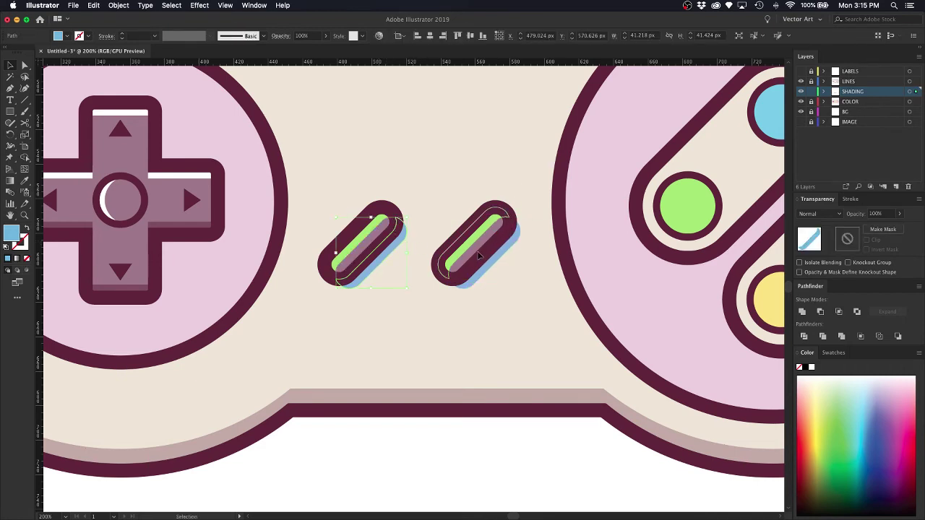
# Recolor the outer blue crescents of both pills with the controller body's maroon shadow color at 30% opacity, and deselect them.
pyautogui.keyDown('shift'); pyautogui.click(506, 255); pyautogui.keyUp('shift')
pyautogui.press('i')
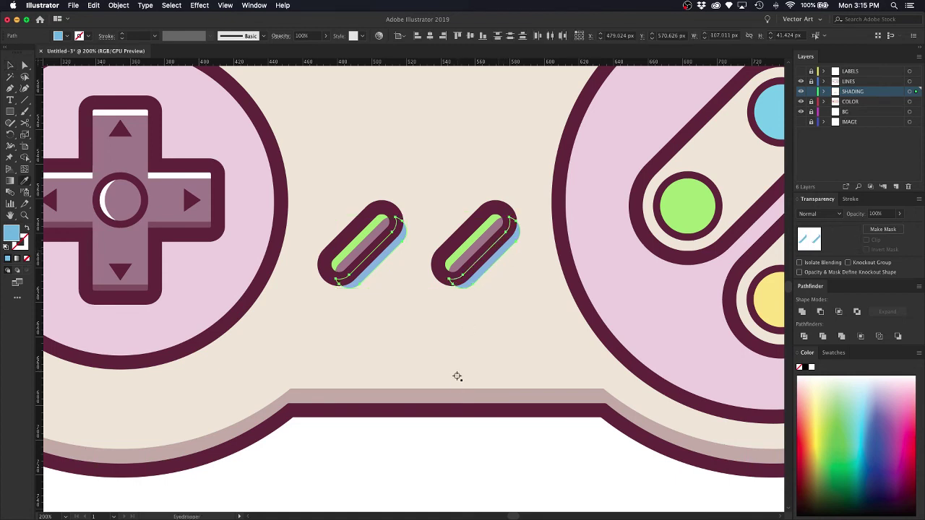
pyautogui.click(450, 404)
pyautogui.press('v')
pyautogui.press('3')
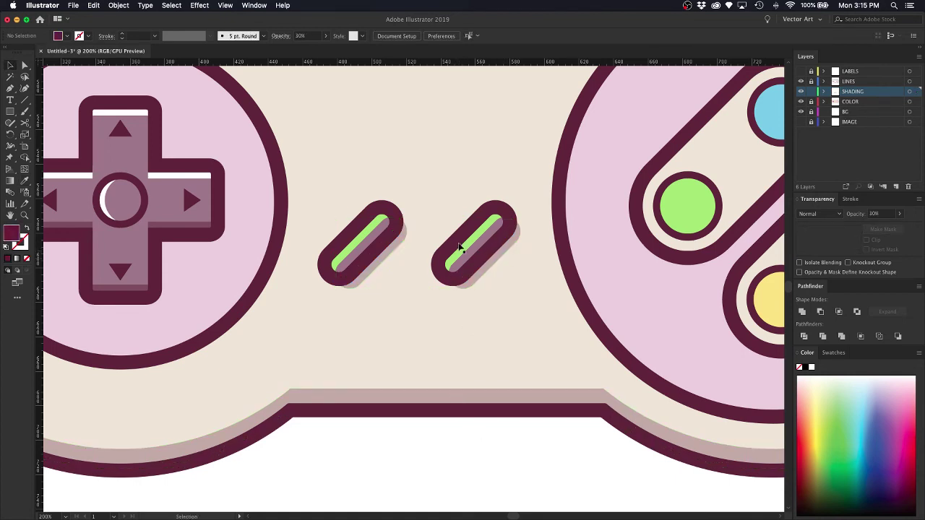
pyautogui.hotkey('ctrl', 'shift', 'a')
# Recolor the green highlight shapes on both pills with the white sampled from the D-pad highlight, and deselect them.
pyautogui.click(463, 251)
pyautogui.keyDown('shift'); pyautogui.click(367, 233); pyautogui.keyUp('shift')
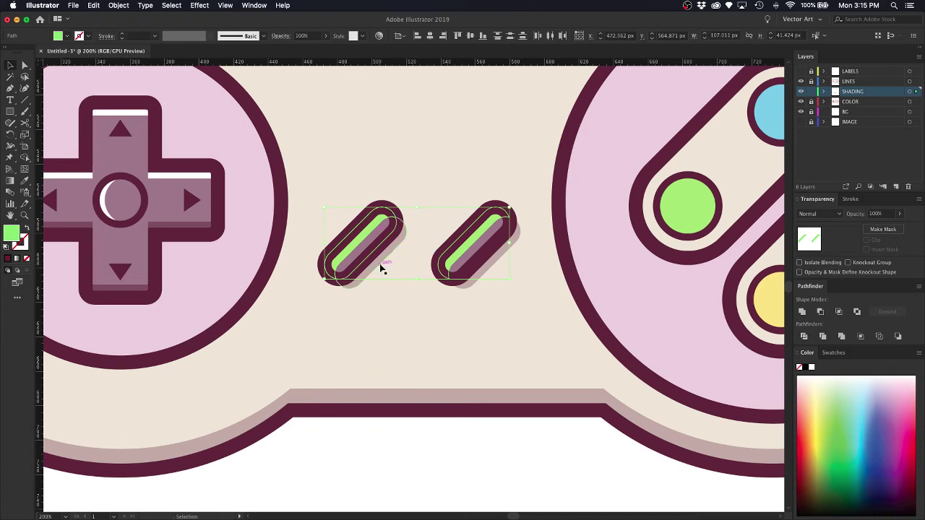
pyautogui.press('i')
pyautogui.click(195, 175)
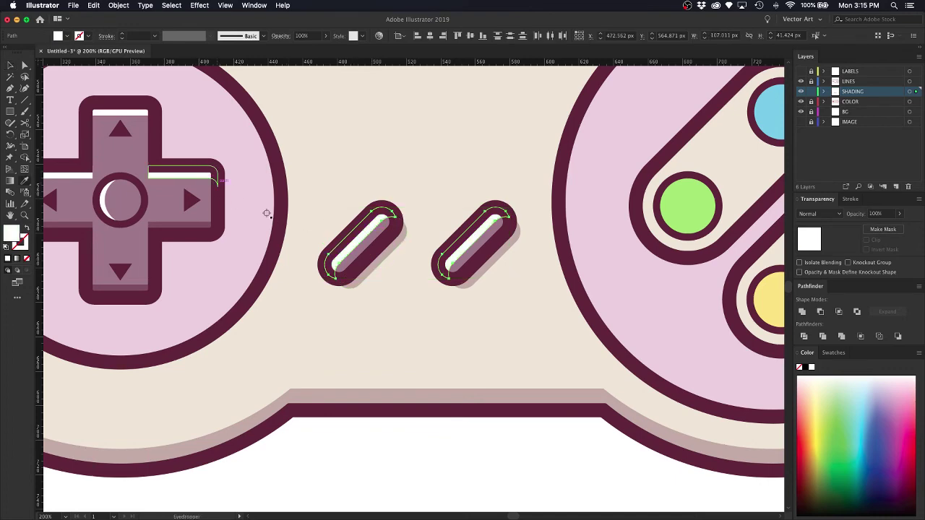
pyautogui.press('v')
pyautogui.hotkey('ctrl', 'shift', 'a')
pyautogui.hotkey('ctrl', '1')
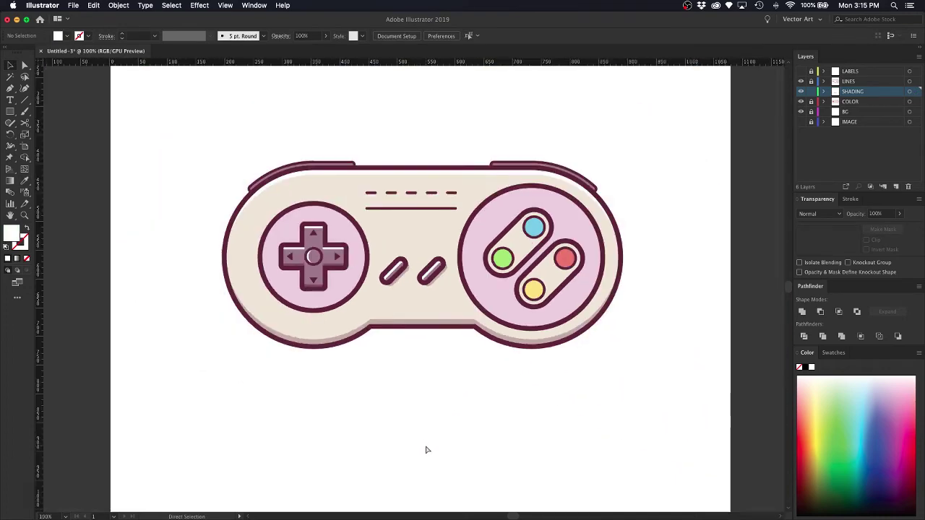
pyautogui.press('v')
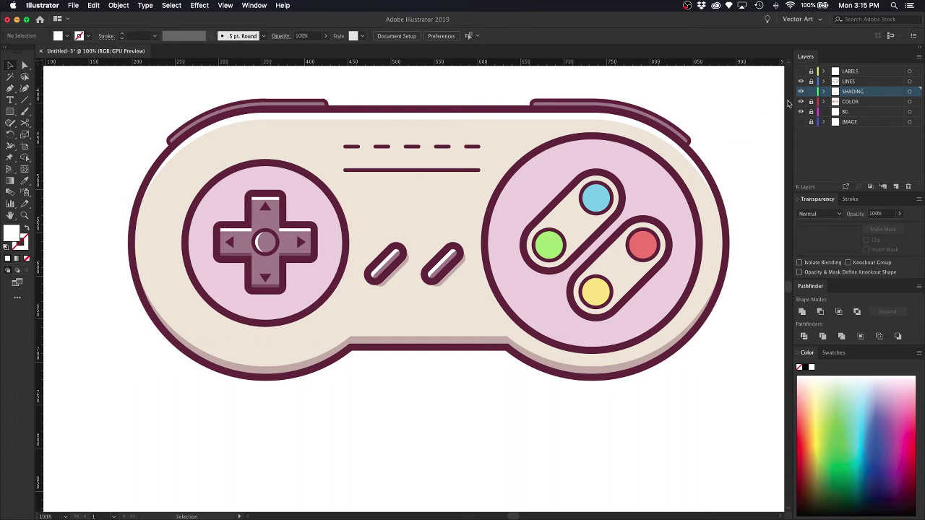
# Copy the four colored face-button circles from the COLOR layer, lock that layer, and paste them in front on the unlocked SHADING layer.
pyautogui.click(604, 189)
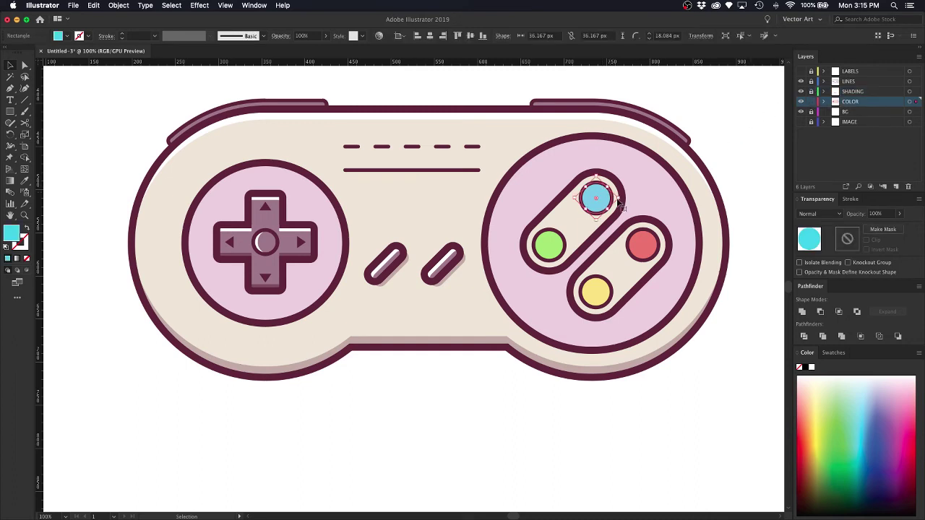
pyautogui.keyDown('shift'); pyautogui.click(642, 244); pyautogui.keyUp('shift')
pyautogui.keyDown('shift'); pyautogui.click(600, 283); pyautogui.keyUp('shift')
pyautogui.keyDown('shift'); pyautogui.click(561, 244); pyautogui.keyUp('shift')
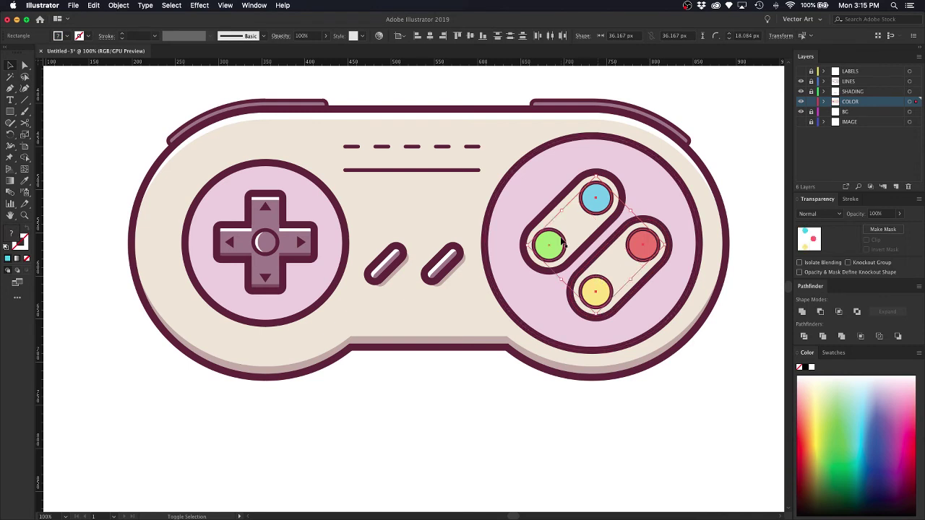
pyautogui.press('a')
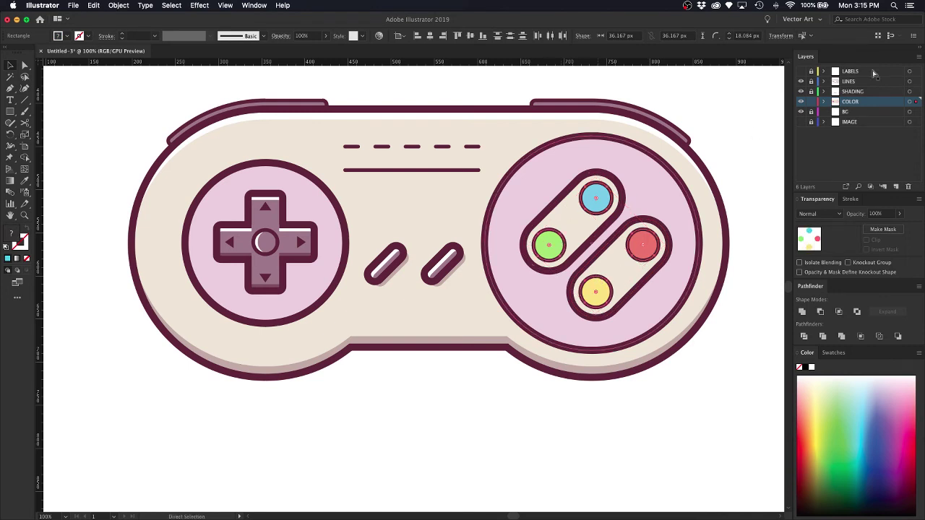
pyautogui.click(810, 101)
pyautogui.click(811, 92)
pyautogui.click(851, 92)
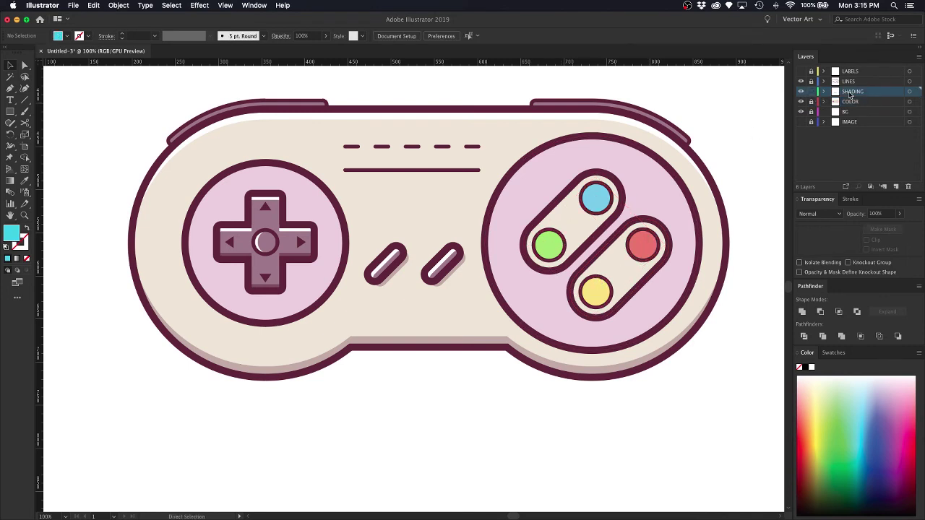
pyautogui.press('super+f')
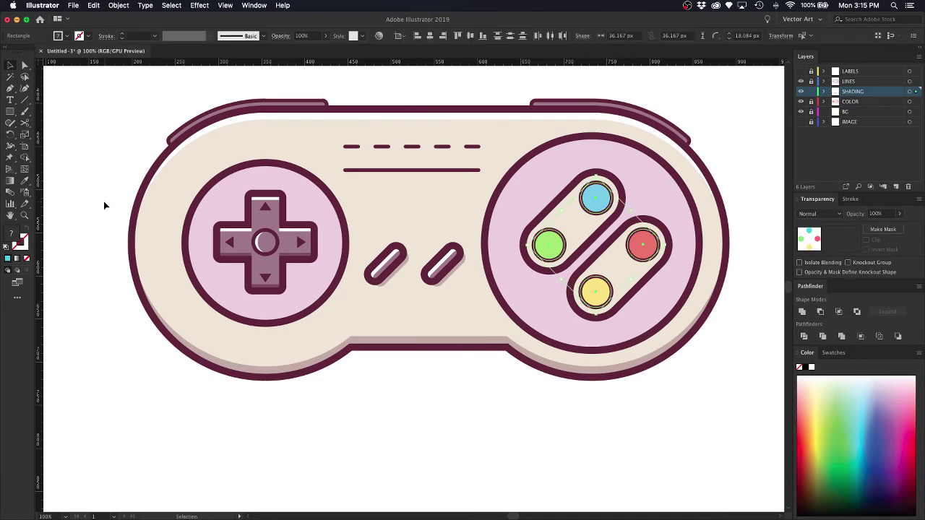
# Color the four pasted circles light blue and swap the fill to the stroke, leaving them unfilled.
pyautogui.click(227, 233)
pyautogui.click(860, 414)
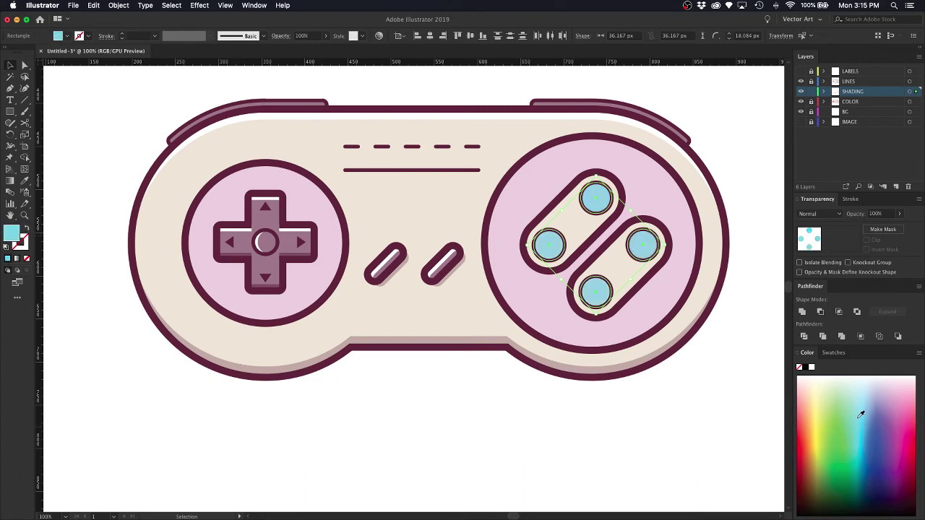
pyautogui.click(26, 228)
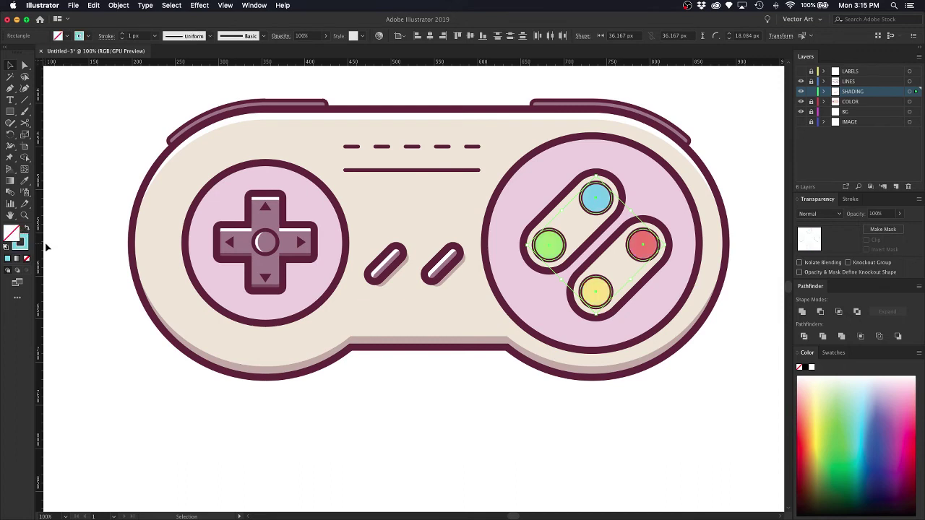
# Offset the paths of the four outlined circles by -7 px with the preview on.
pyautogui.click(116, 5)
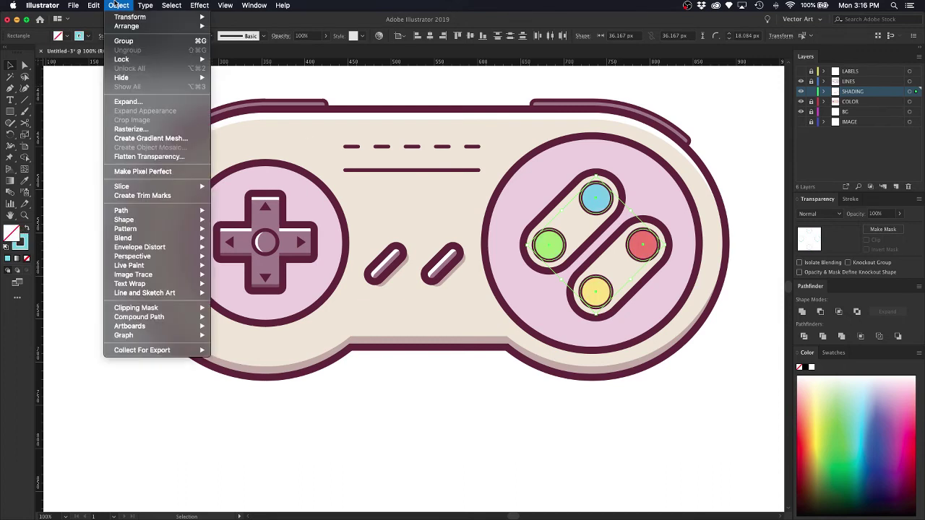
pyautogui.moveTo(142, 213)
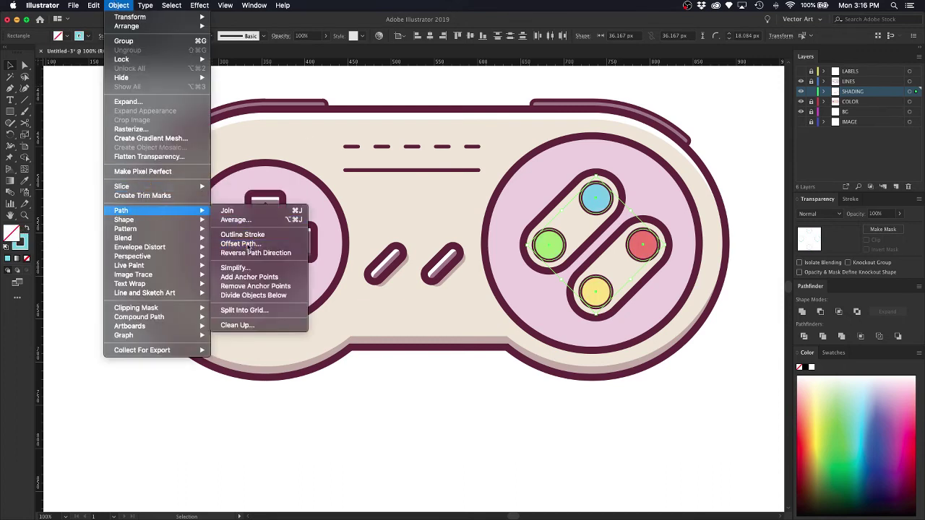
pyautogui.click(251, 244)
pyautogui.click(603, 277)
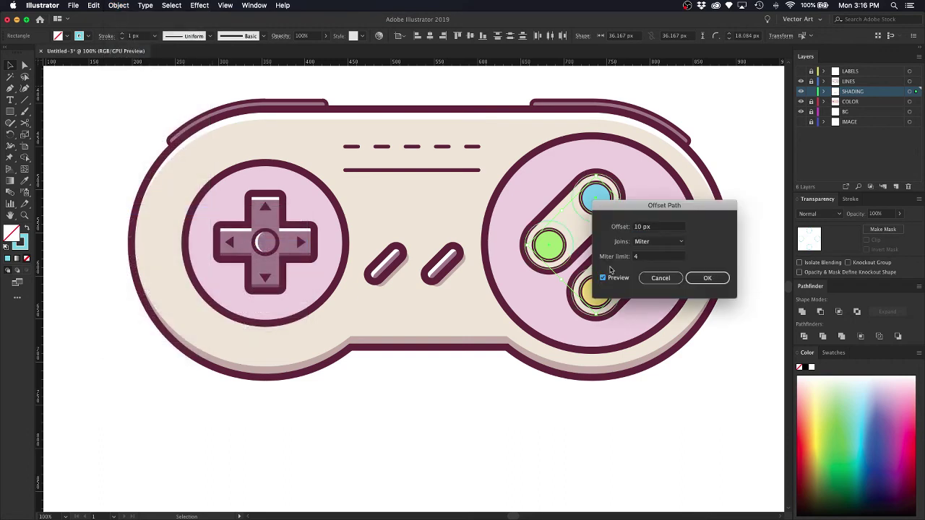
pyautogui.moveTo(634, 217); pyautogui.dragTo(658, 251)
pyautogui.press('Tab')
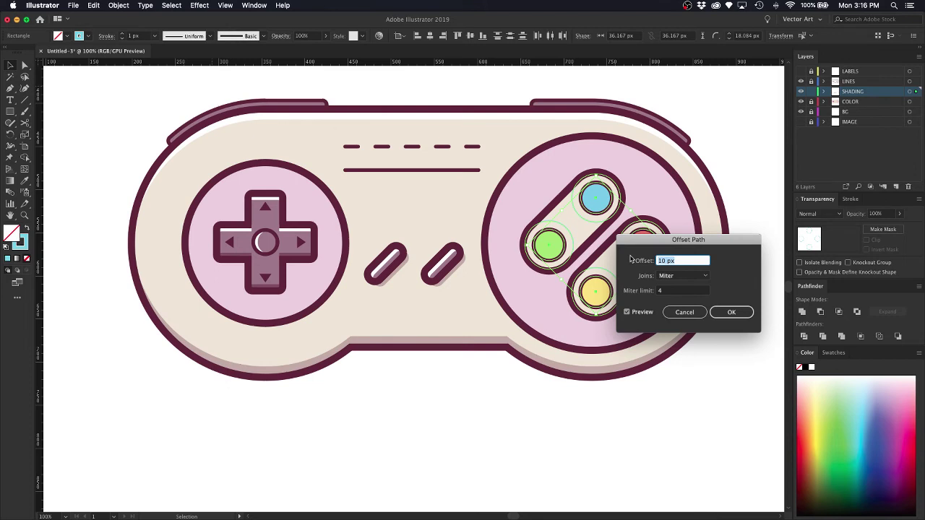
pyautogui.write('-8')
pyautogui.press('Tab')
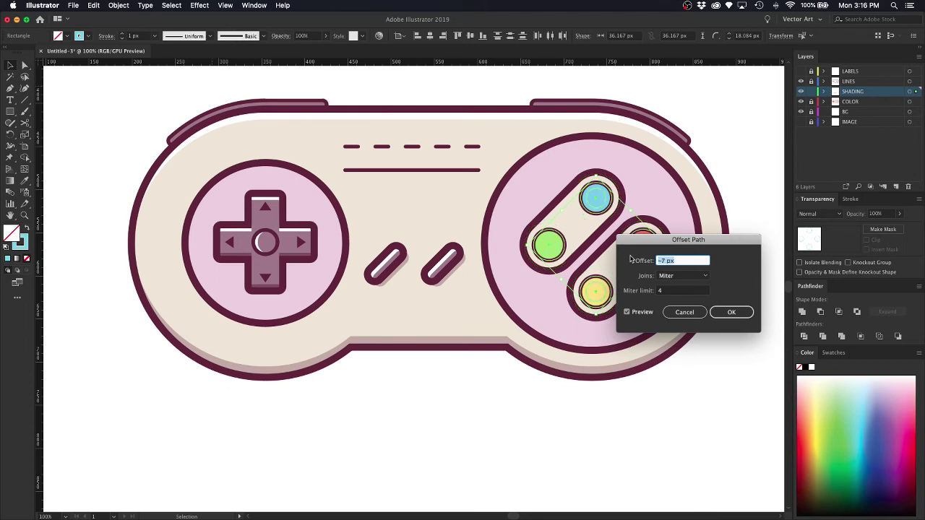
pyautogui.click(732, 312)
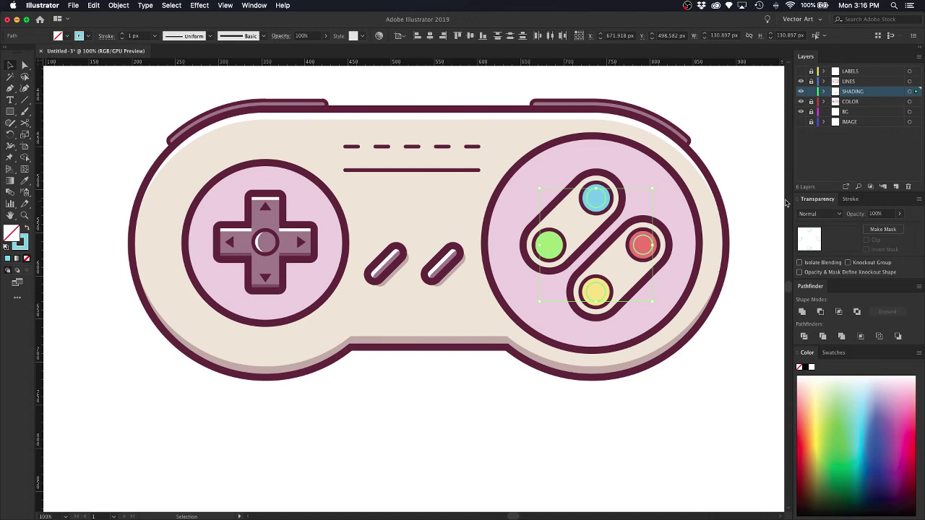
# Give the four inset circles a white 4 px stroke and deselect them.
pyautogui.click(846, 201)
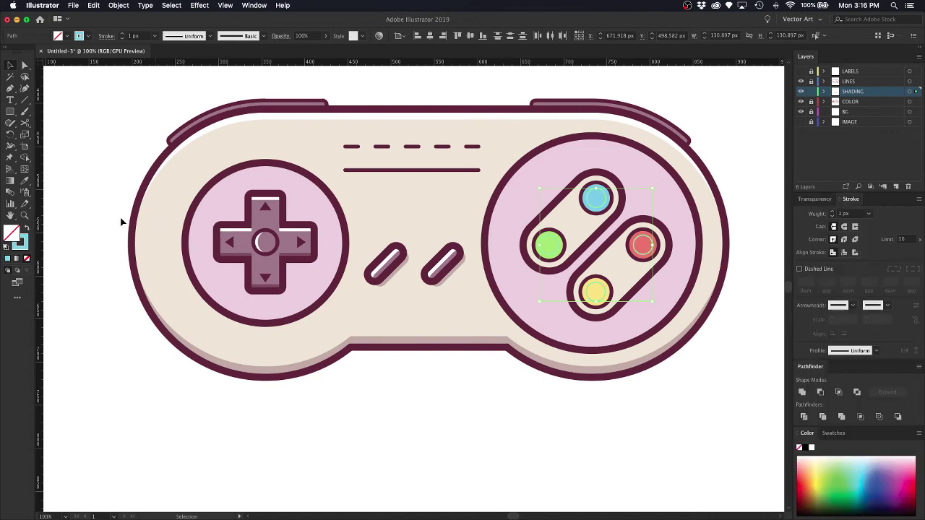
pyautogui.click(22, 241)
pyautogui.click(832, 211)
pyautogui.click(833, 211)
pyautogui.click(832, 211)
pyautogui.click(832, 211)
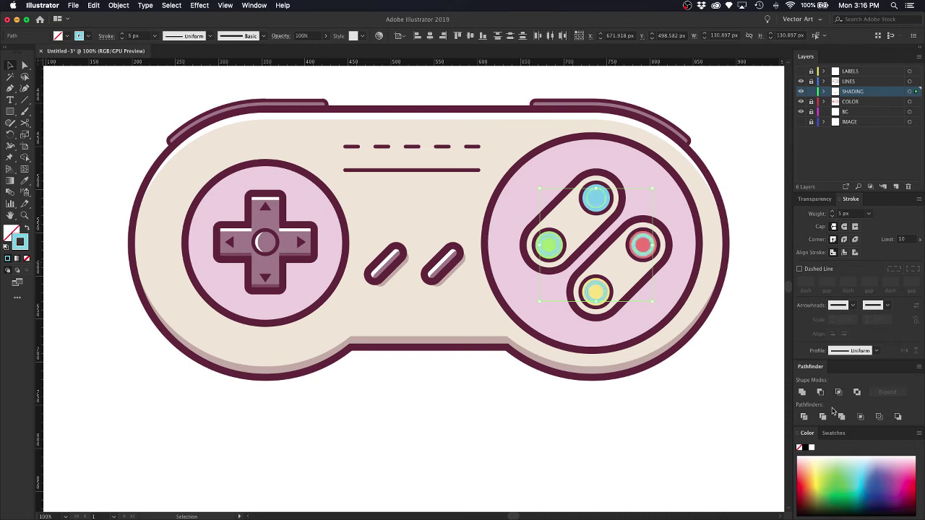
pyautogui.click(810, 447)
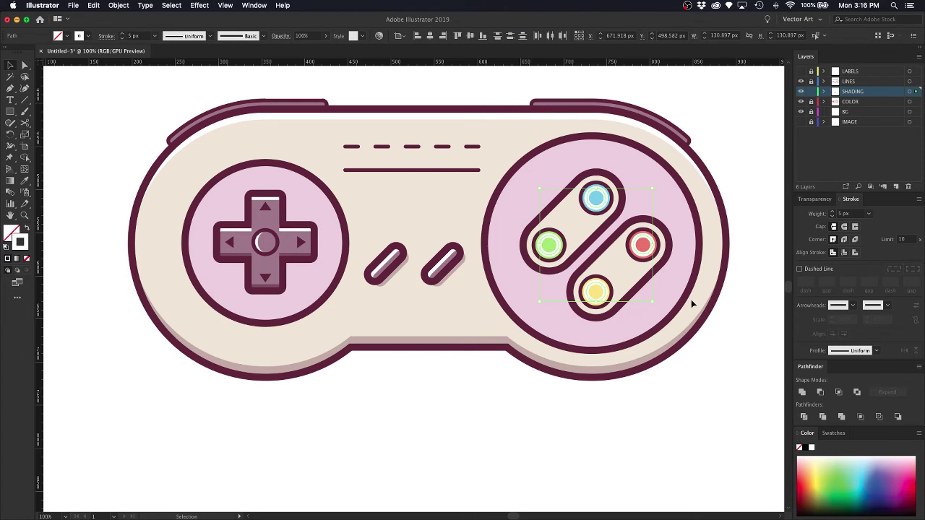
pyautogui.click(832, 216)
pyautogui.click(740, 219)
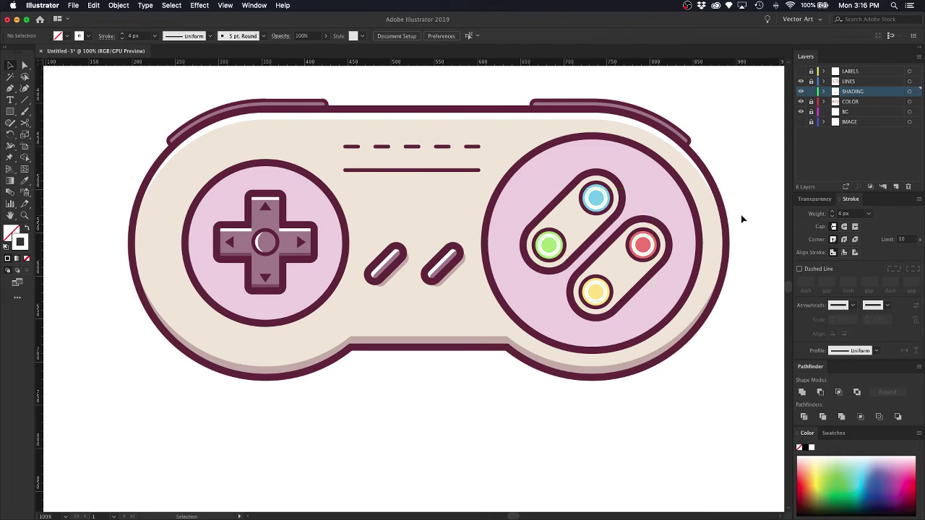
# Cut the green button's white ring with the Scissors tool at its left, upper-right, lower-right and bottom points.
pyautogui.press('super+equal')
pyautogui.moveTo(741, 219); pyautogui.dragTo(568, 248)
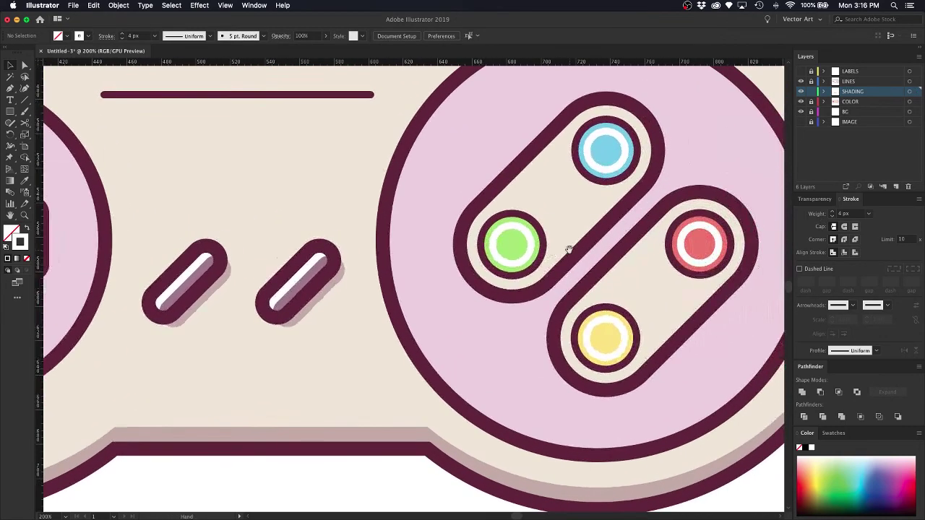
pyautogui.click(526, 233)
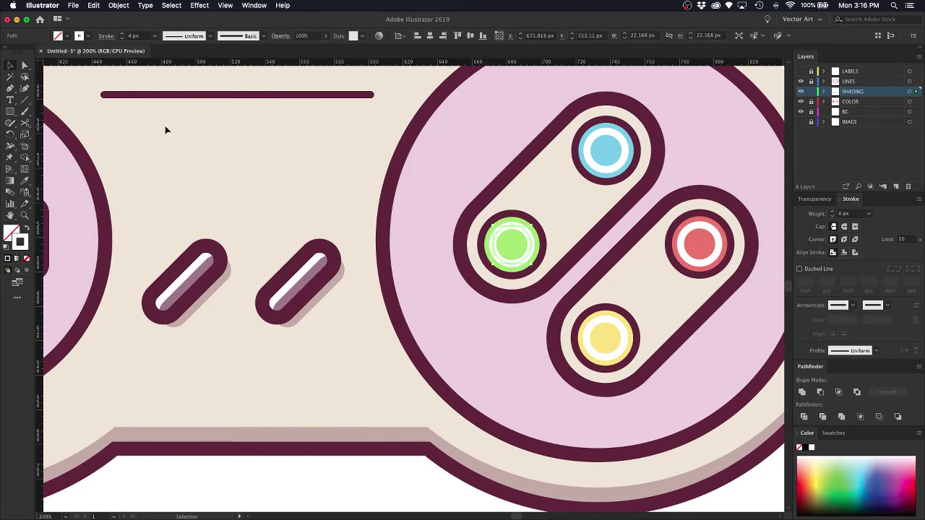
pyautogui.press('c')
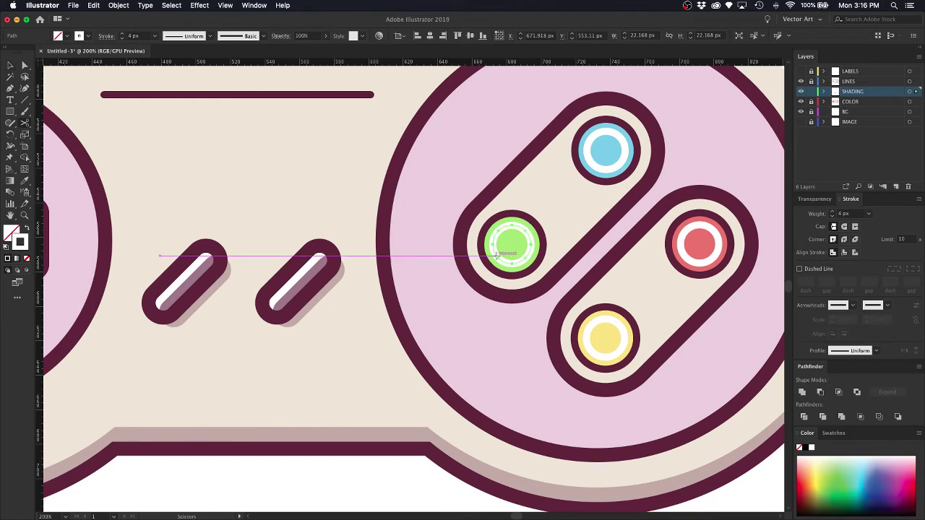
pyautogui.press('super+equal')
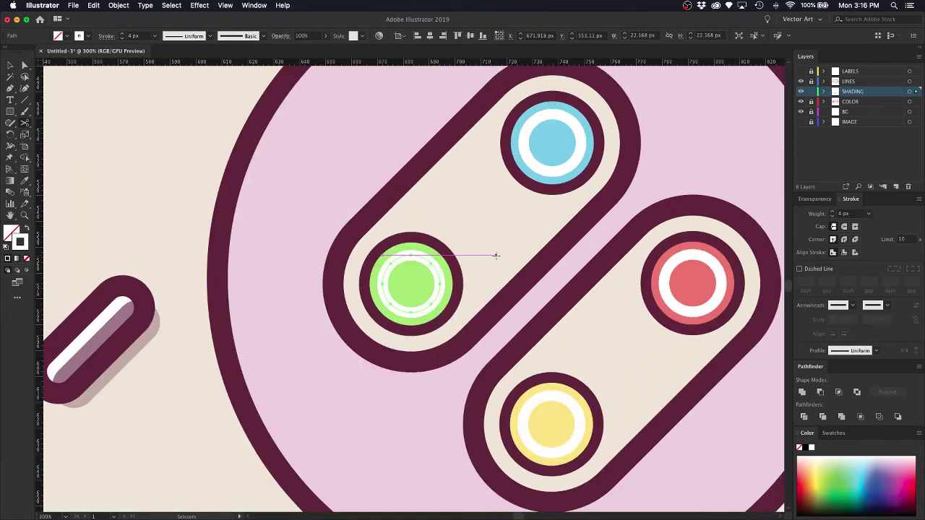
pyautogui.click(382, 283)
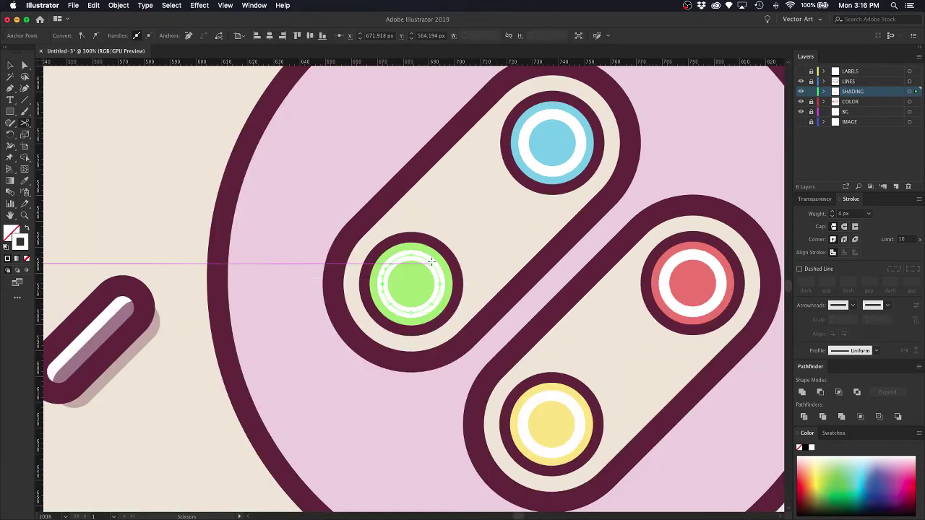
pyautogui.click(436, 303)
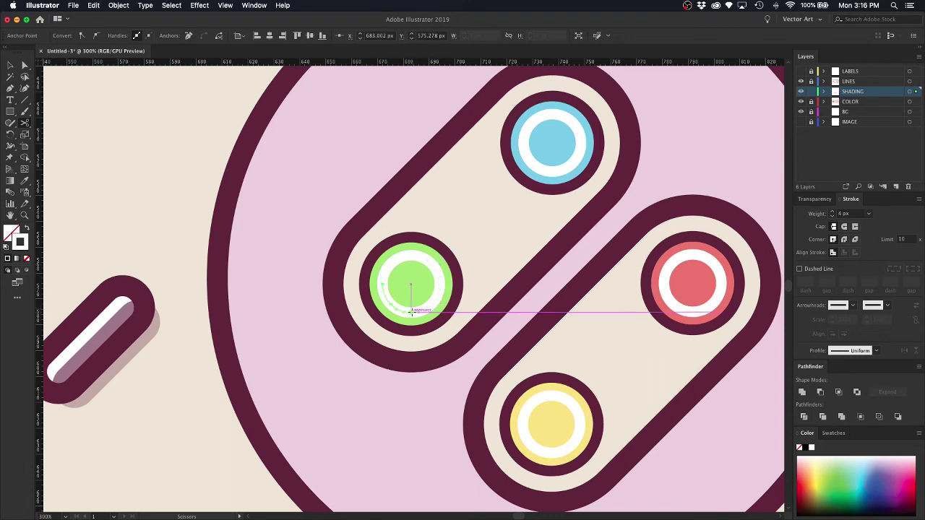
# Delete the lower-left and right segments of the green button's cut ring.
pyautogui.press('Delete')
pyautogui.press('v')
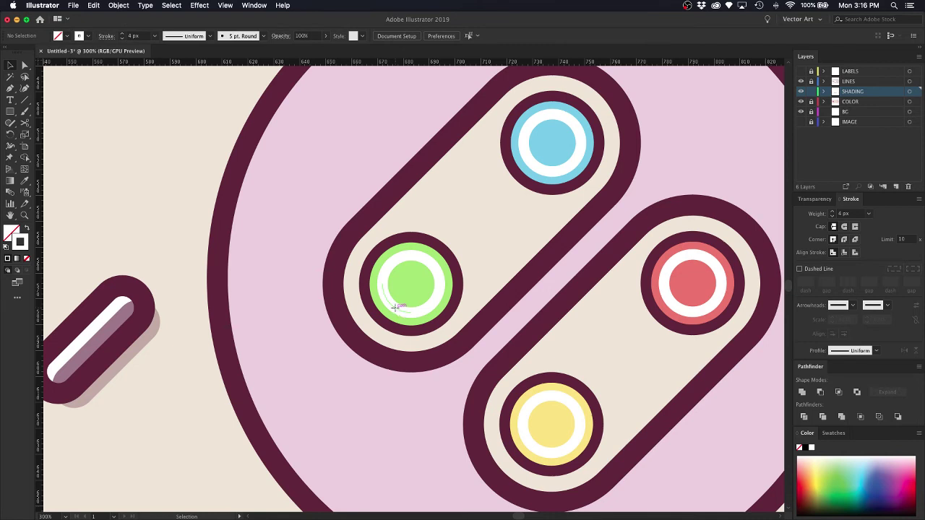
pyautogui.click(440, 280)
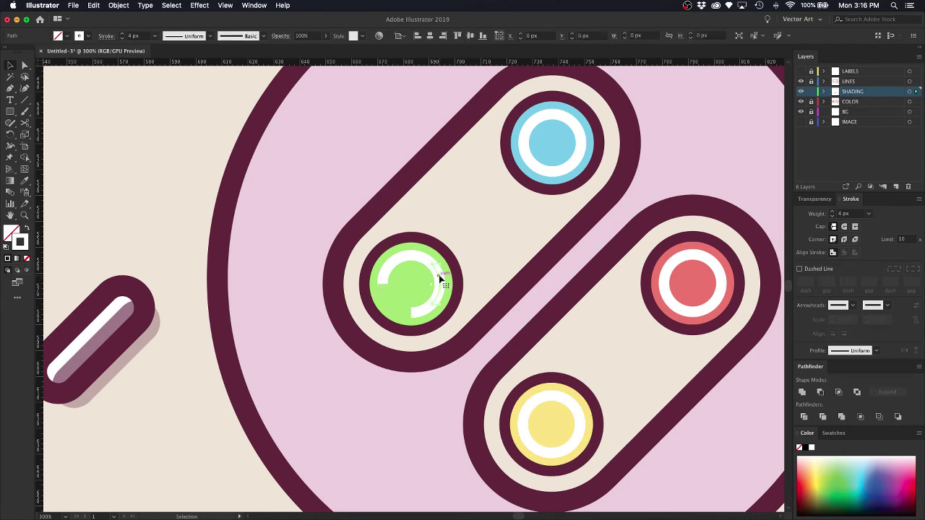
pyautogui.press('Delete')
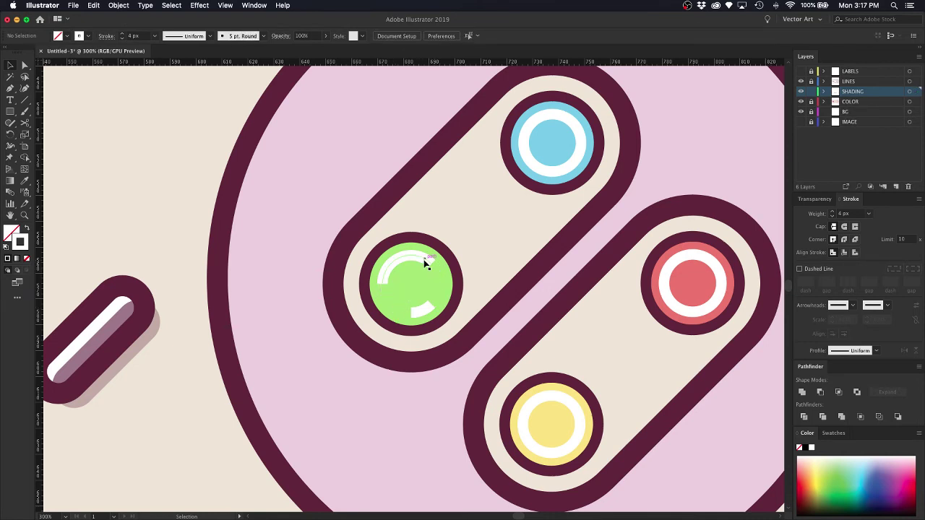
# Give the green button's two remaining white arcs round stroke caps and deselect them.
pyautogui.click(423, 264)
pyautogui.keyDown('shift'); pyautogui.click(422, 308); pyautogui.keyUp('shift')
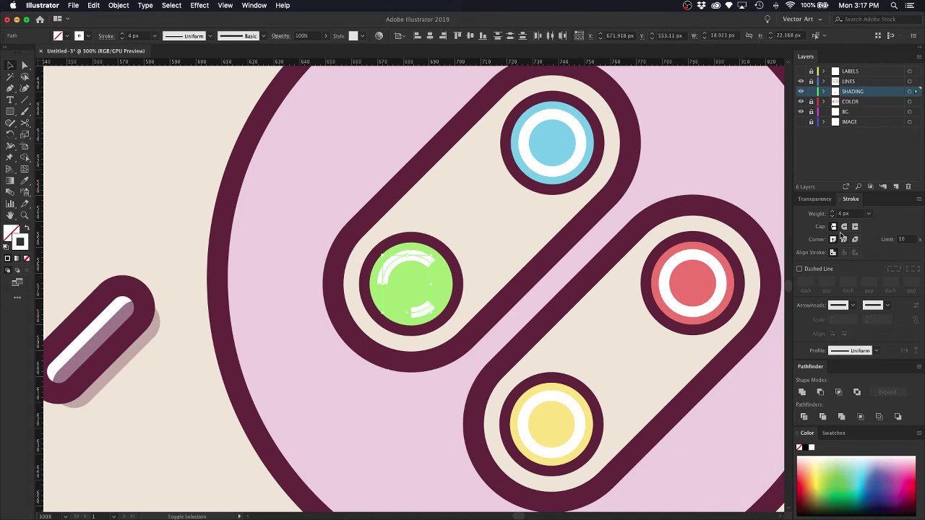
pyautogui.click(844, 226)
pyautogui.click(844, 238)
pyautogui.click(709, 144)
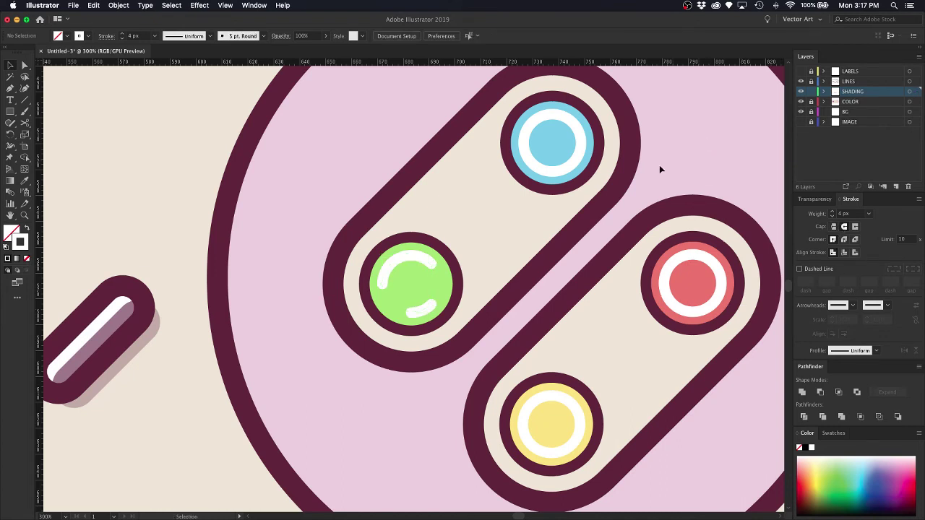
# Cut the blue button's white ring with the Scissors tool at its upper-right, left, bottom and lower-right points.
pyautogui.scroll(3, 642, 169)
pyautogui.scroll(-1, 642, 169)
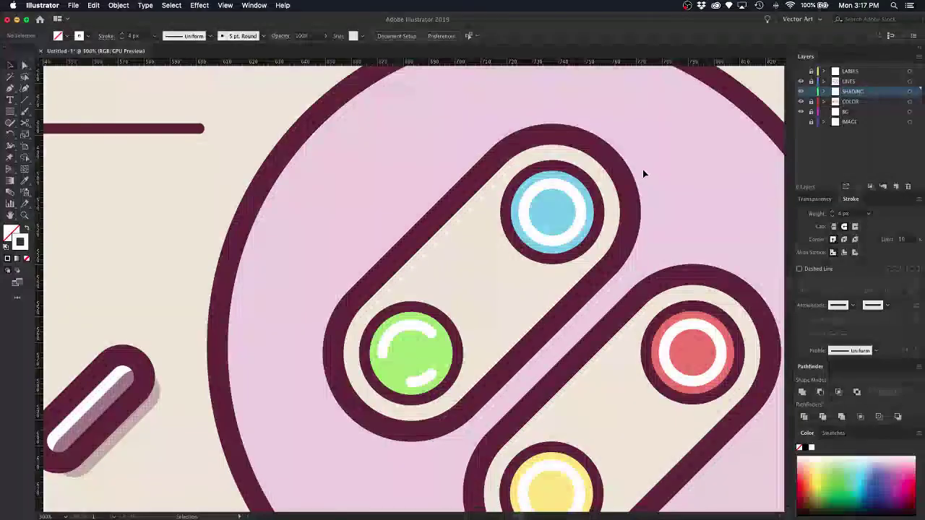
pyautogui.click(565, 189)
pyautogui.press('c')
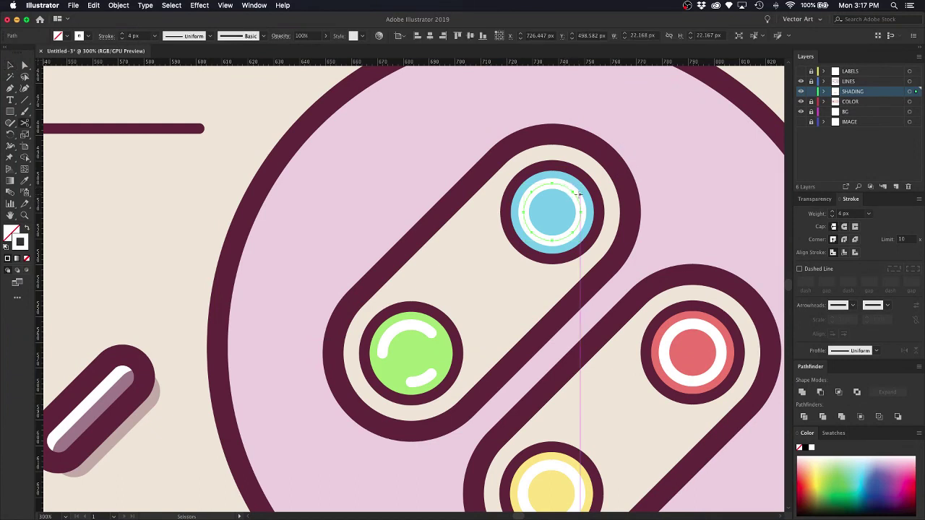
pyautogui.click(571, 190)
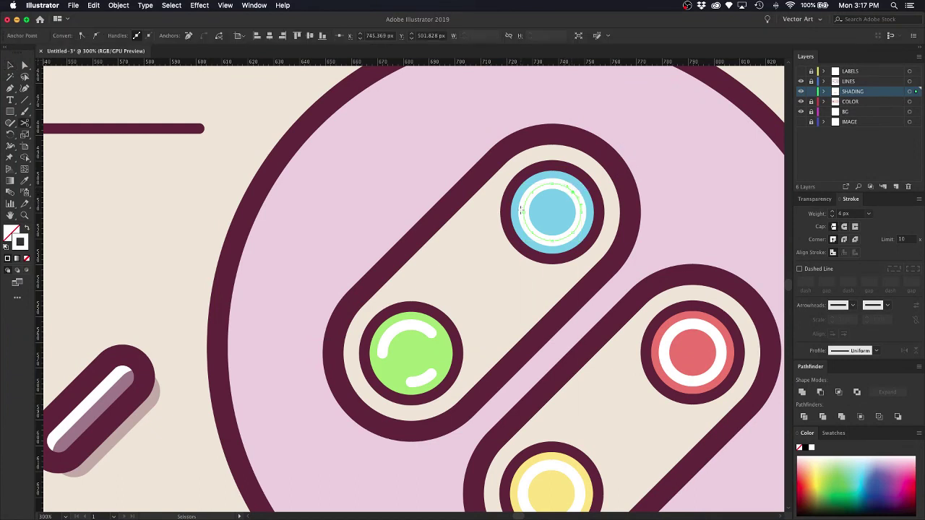
pyautogui.click(524, 212)
pyautogui.click(555, 241)
# Delete the right and lower-left segments of the blue button's cut ring.
pyautogui.press('v')
pyautogui.click(587, 211)
pyautogui.press('Delete')
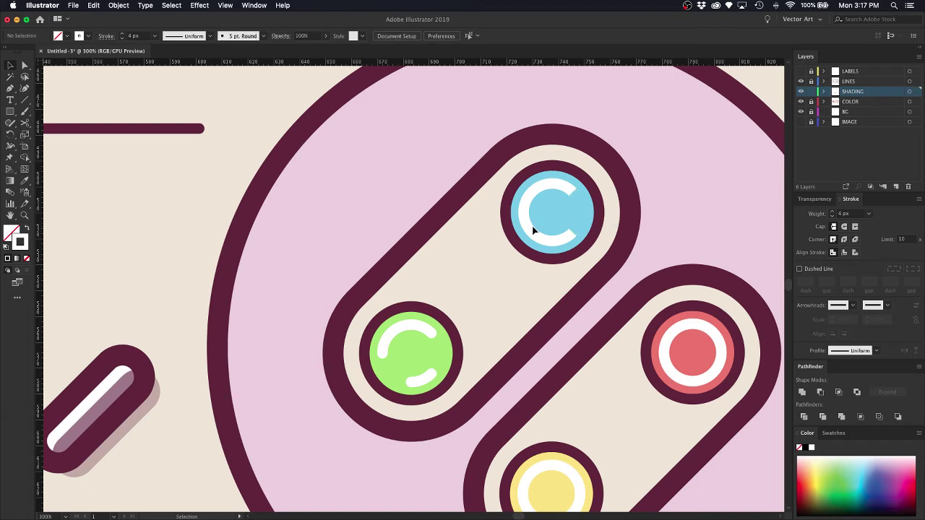
pyautogui.click(532, 232)
pyautogui.press('Delete')
# Apply round stroke caps to the blue button's two remaining arcs and deselect them.
pyautogui.click(549, 188)
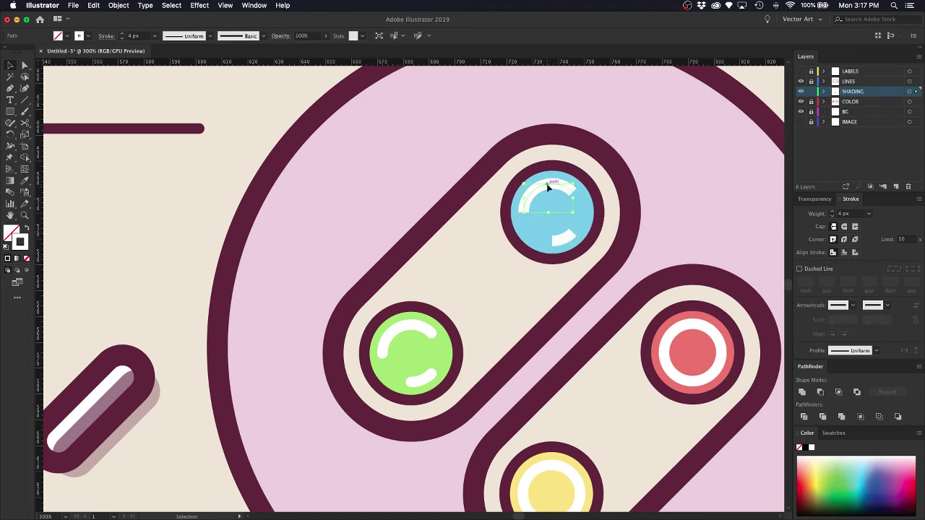
pyautogui.keyDown('shift'); pyautogui.click(565, 241); pyautogui.keyUp('shift')
pyautogui.click(713, 221)
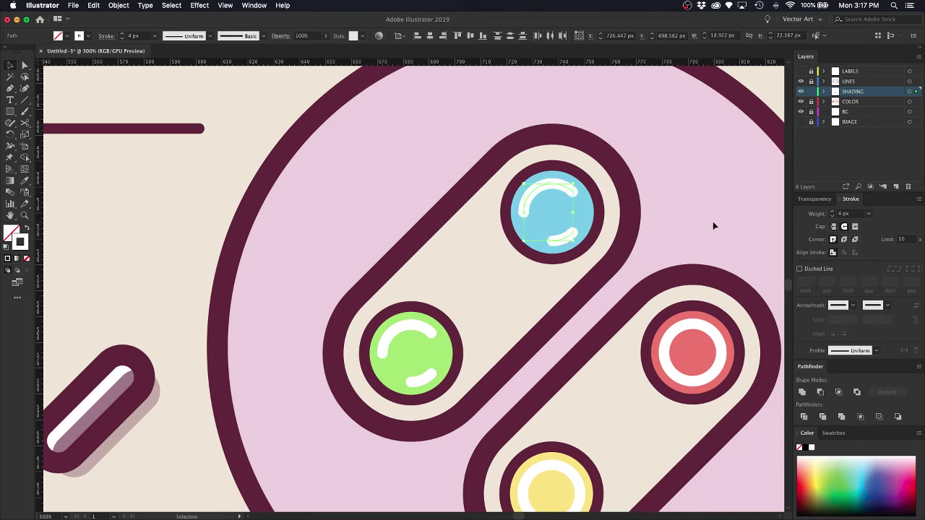
# Cut the red button's white ring with the Scissors tool at its upper-right, lower-left, lower-right and right points.
pyautogui.press('space')
pyautogui.moveTo(717, 236); pyautogui.dragTo(608, 121)
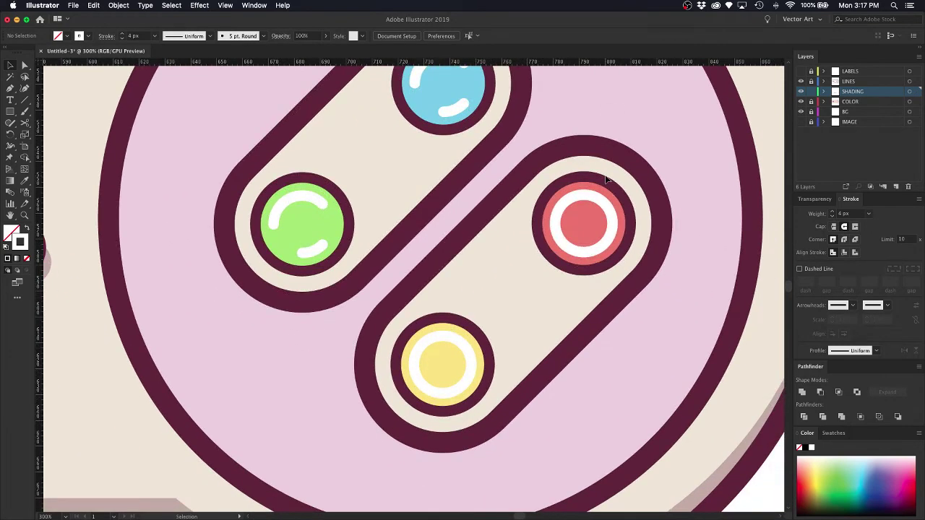
pyautogui.press('super+0')
pyautogui.press('super+1')
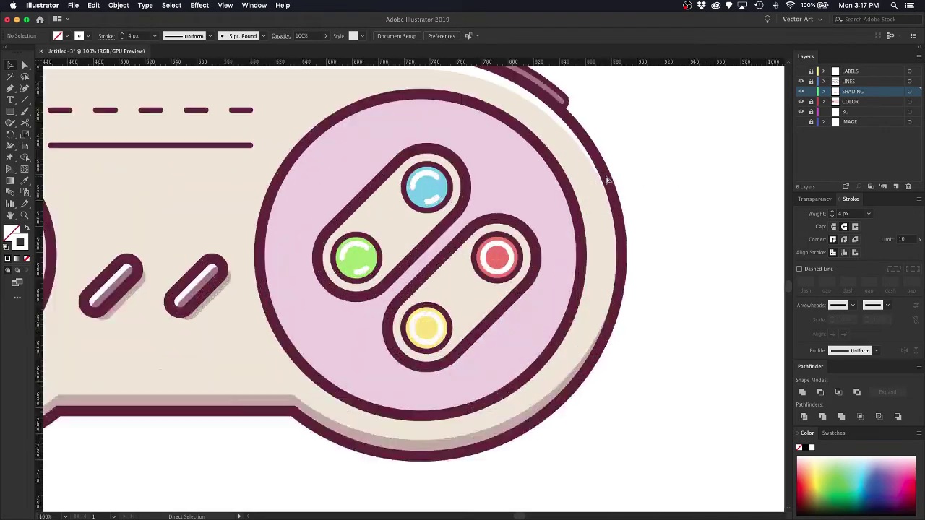
pyautogui.press('super+equal')
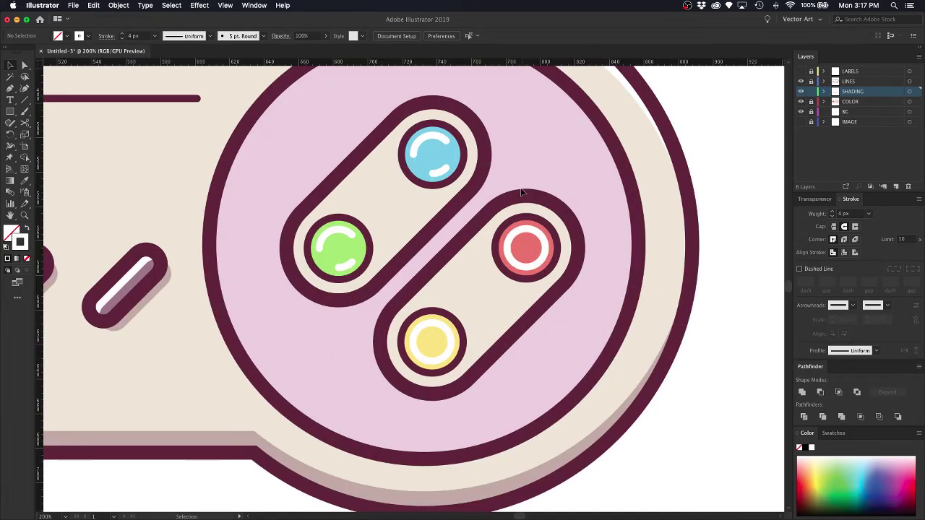
pyautogui.click(526, 246)
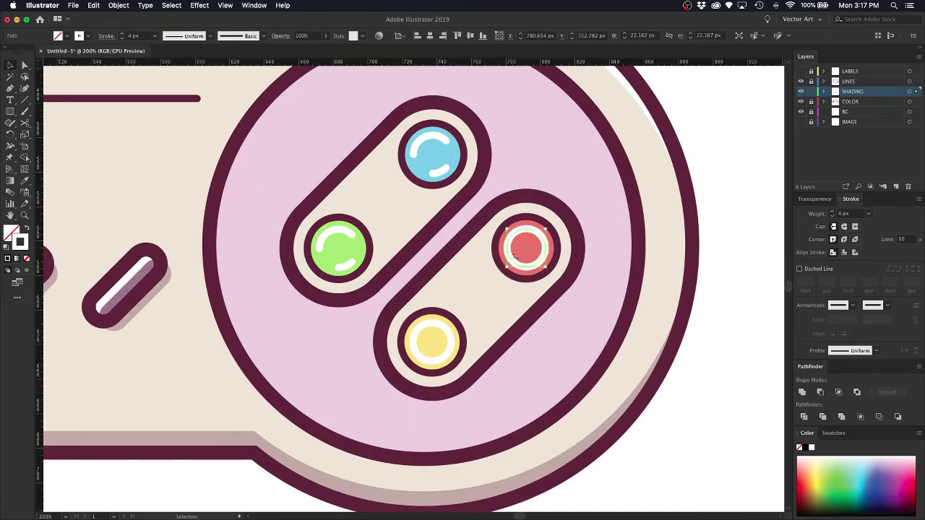
pyautogui.press('c')
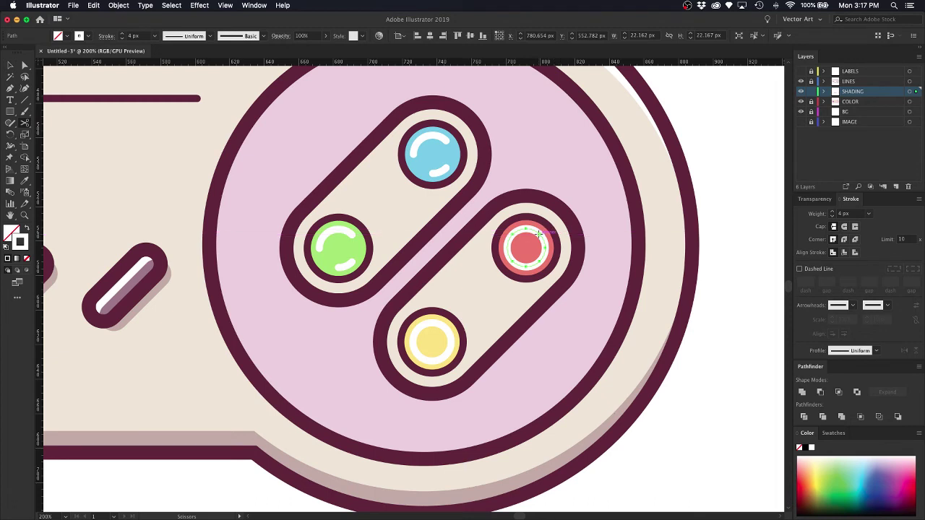
pyautogui.click(539, 233)
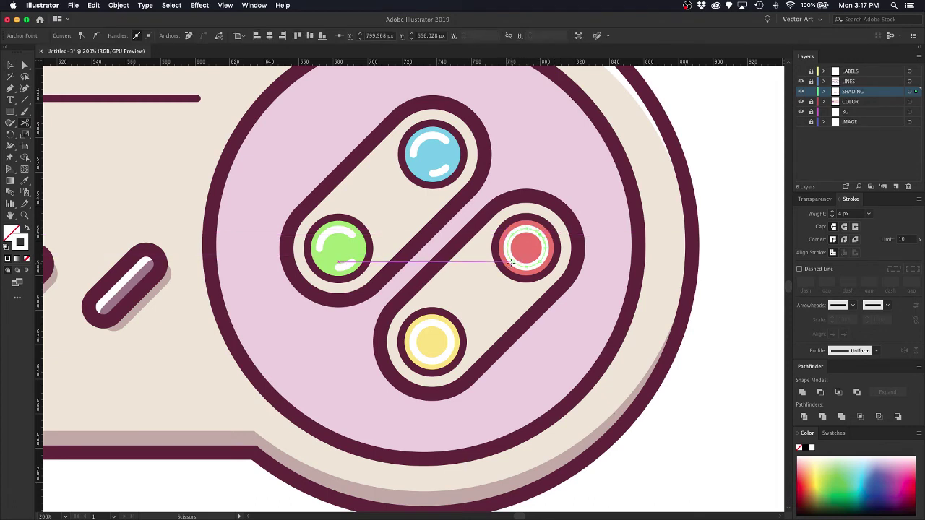
pyautogui.click(513, 260)
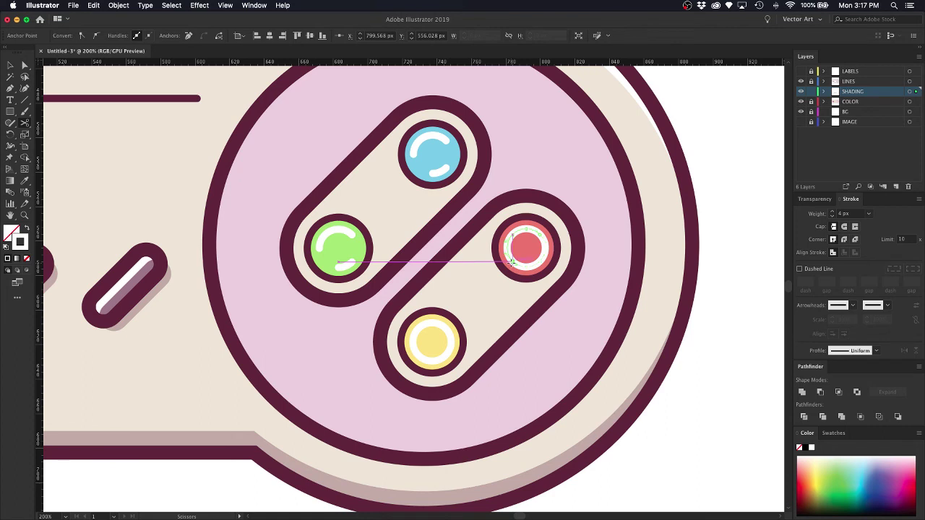
pyautogui.click(546, 248)
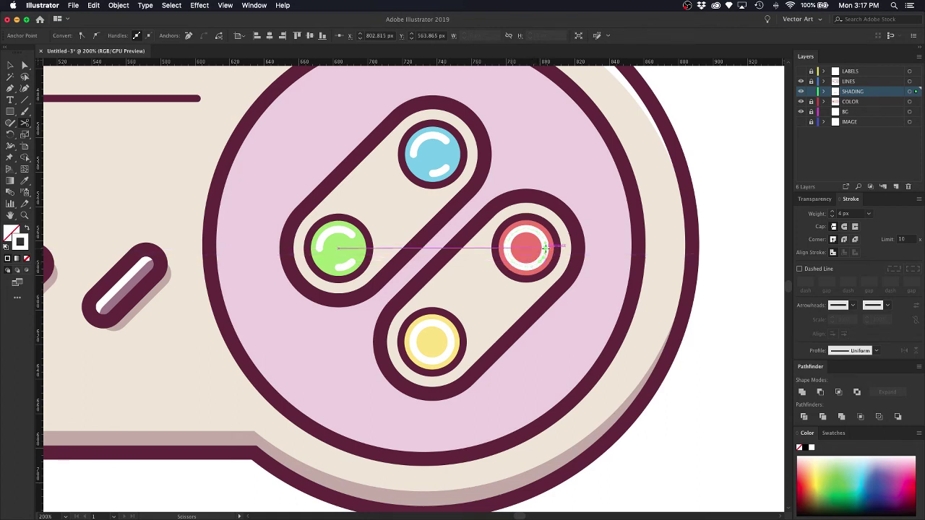
# Delete the upper-right and bottom segments of the red button's cut ring, keeping the long left arc.
pyautogui.press('v')
pyautogui.click(553, 236)
pyautogui.click(544, 243)
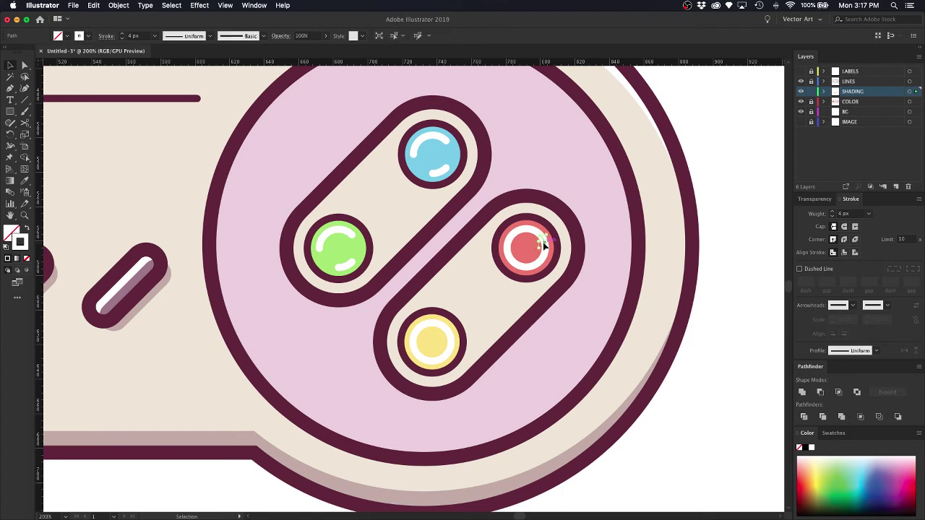
pyautogui.press('Delete')
pyautogui.click(517, 263)
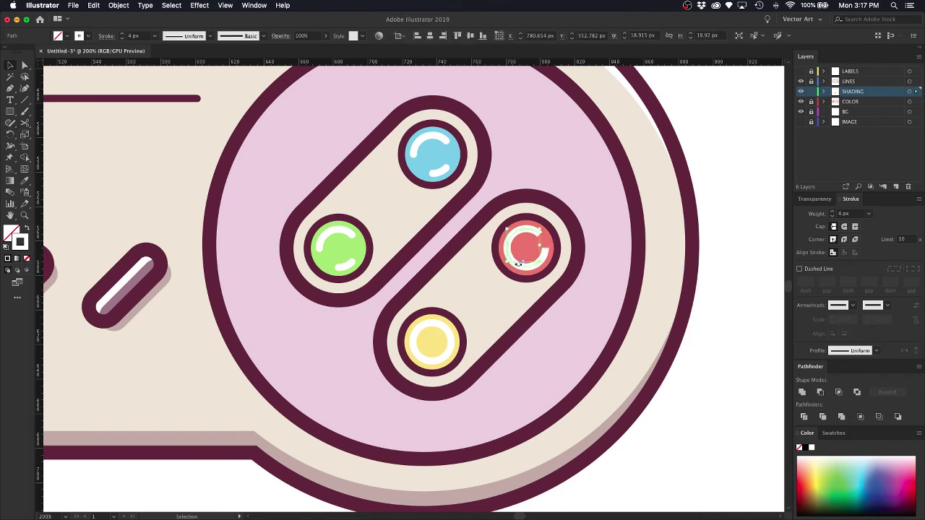
pyautogui.press('Delete')
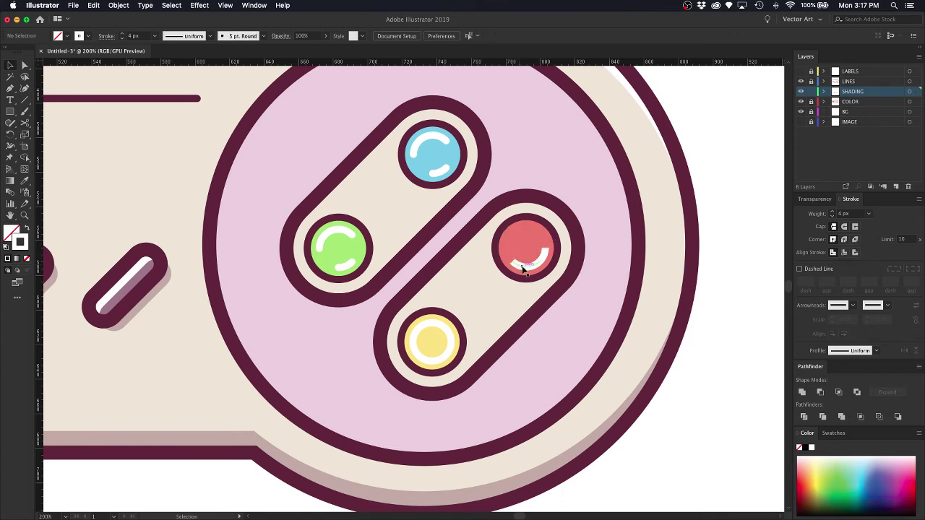
pyautogui.click(523, 268)
pyautogui.click(595, 257)
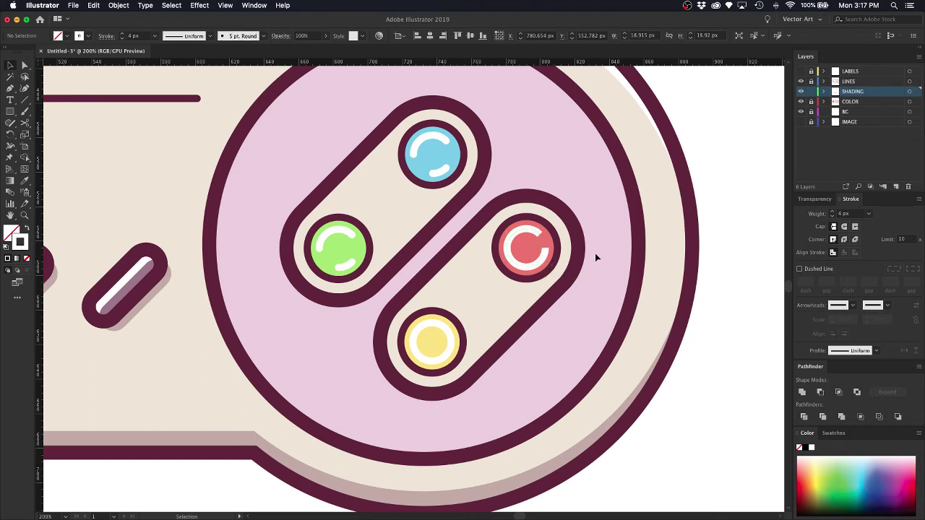
# Apply round stroke caps to the red button's left and lower-right arcs and deselect them.
pyautogui.click(536, 235)
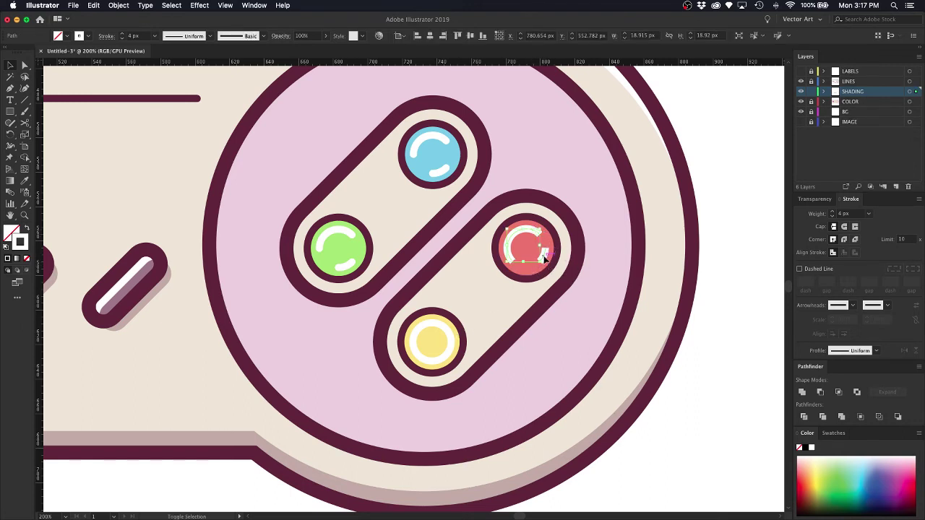
pyautogui.press('super+equal')
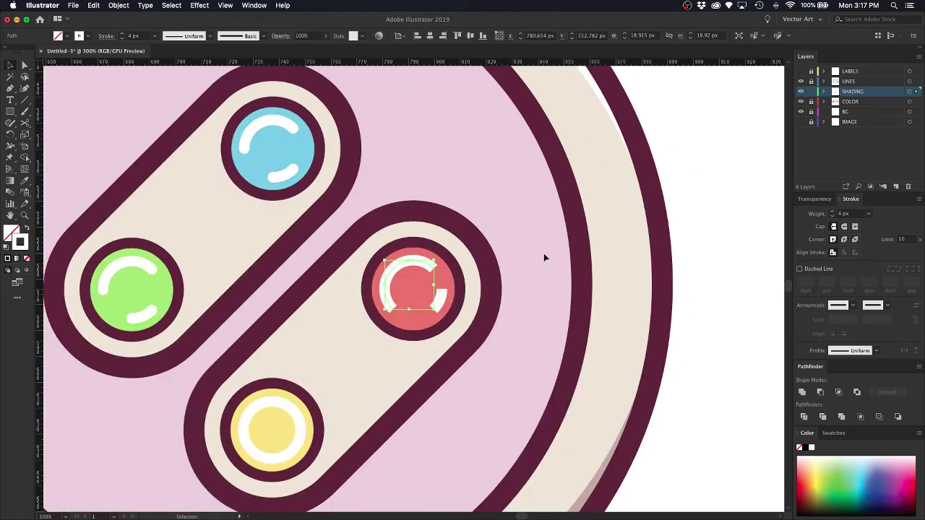
pyautogui.keyDown('shift'); pyautogui.click(442, 299); pyautogui.keyUp('shift')
pyautogui.click(844, 227)
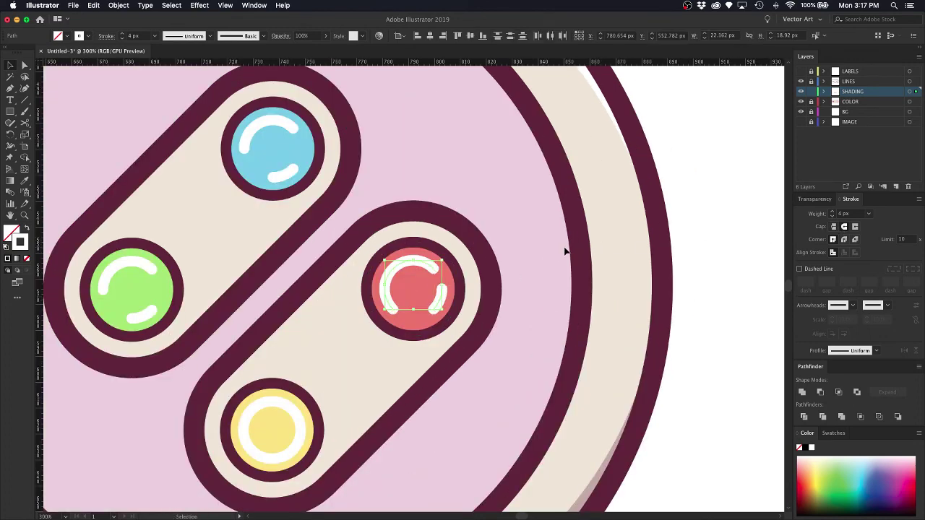
pyautogui.click(518, 261)
# Shorten the red button's long arc by cutting it at its top point and deleting the upper-right piece.
pyautogui.click(421, 261)
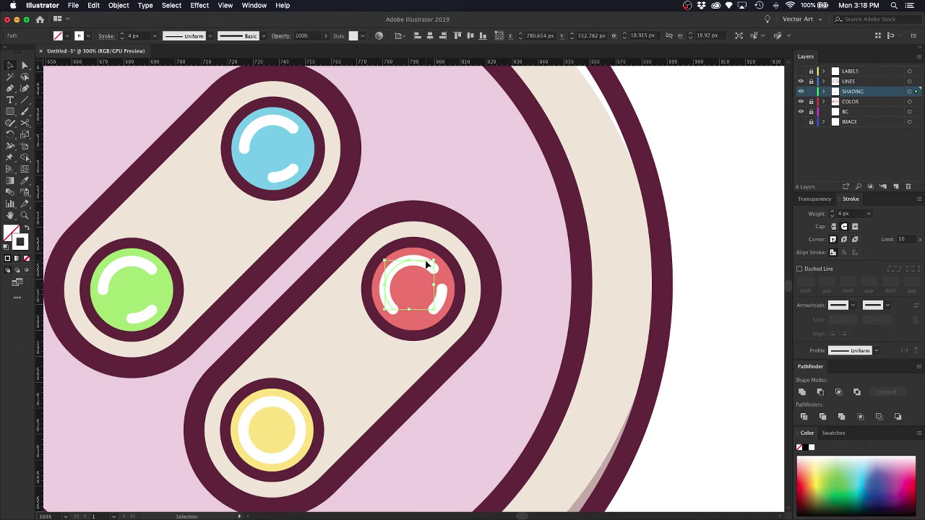
pyautogui.press('c')
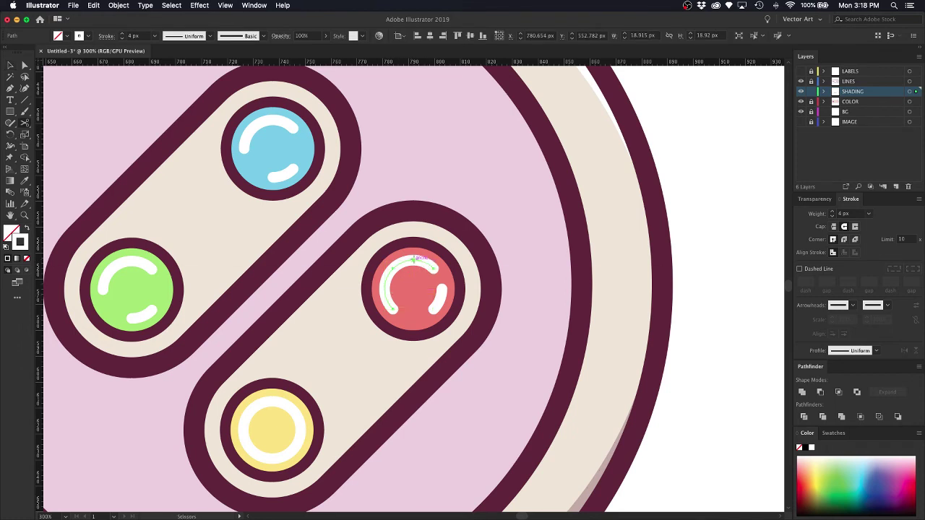
pyautogui.click(413, 259)
pyautogui.press('v')
pyautogui.click(436, 258)
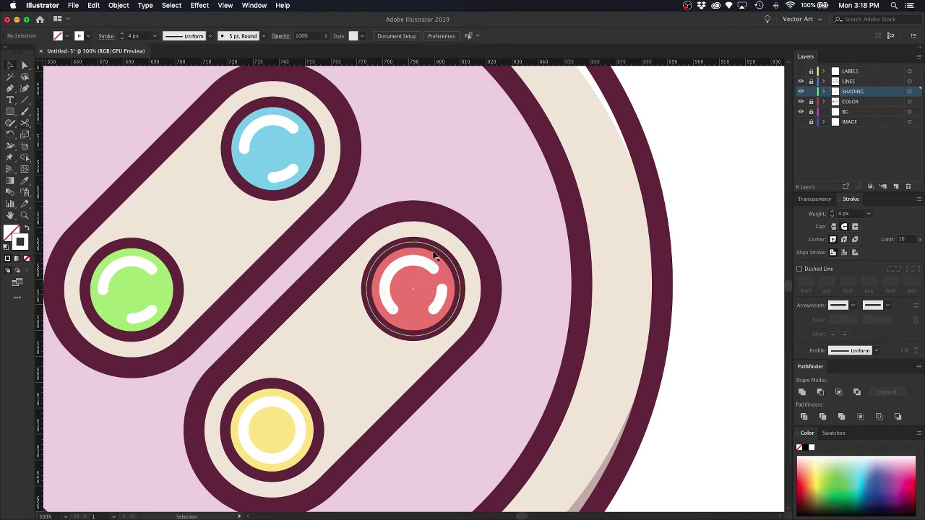
pyautogui.click(427, 267)
pyautogui.press('Delete')
# Cut the yellow button's white ring with the Scissors tool at its top, lower-right, lower-left and left points.
pyautogui.scroll(-3, 311, 326)
pyautogui.scroll(3, 395, 285)
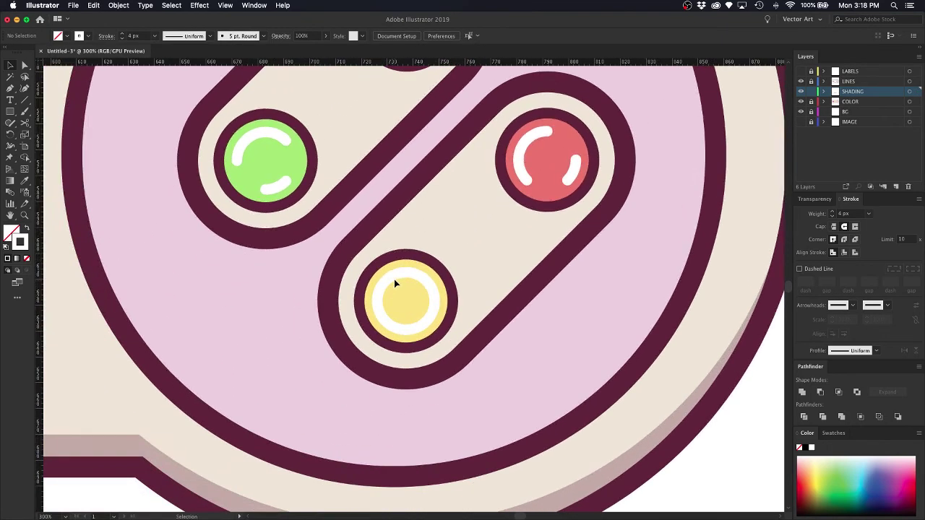
pyautogui.click(395, 276)
pyautogui.scroll(1, 396, 275)
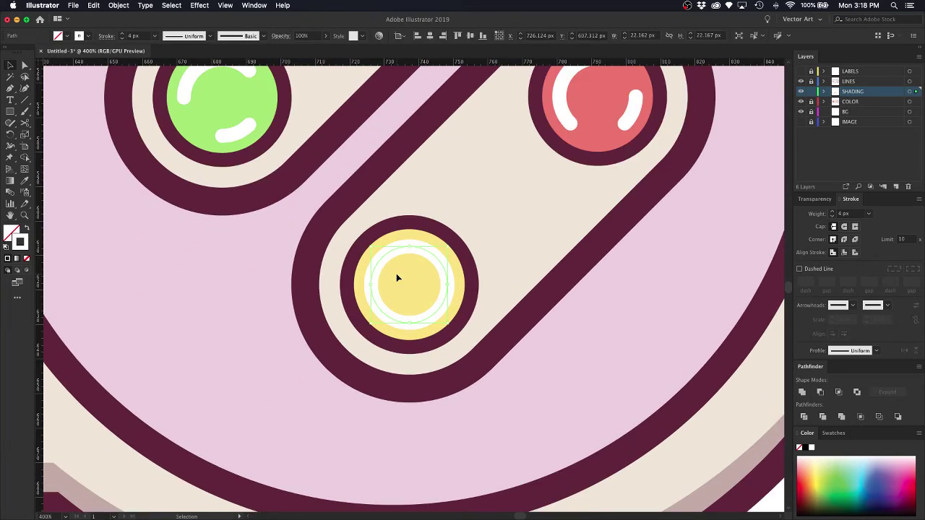
pyautogui.press('c')
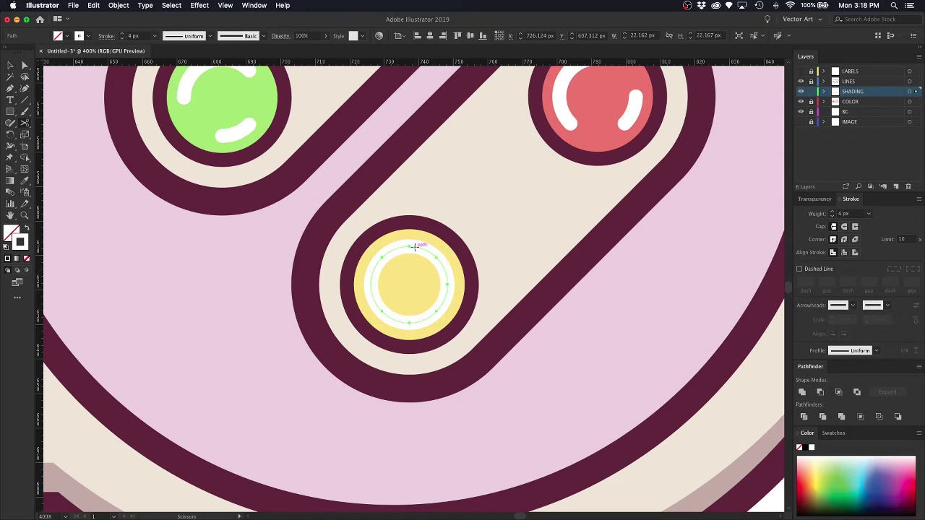
pyautogui.click(409, 246)
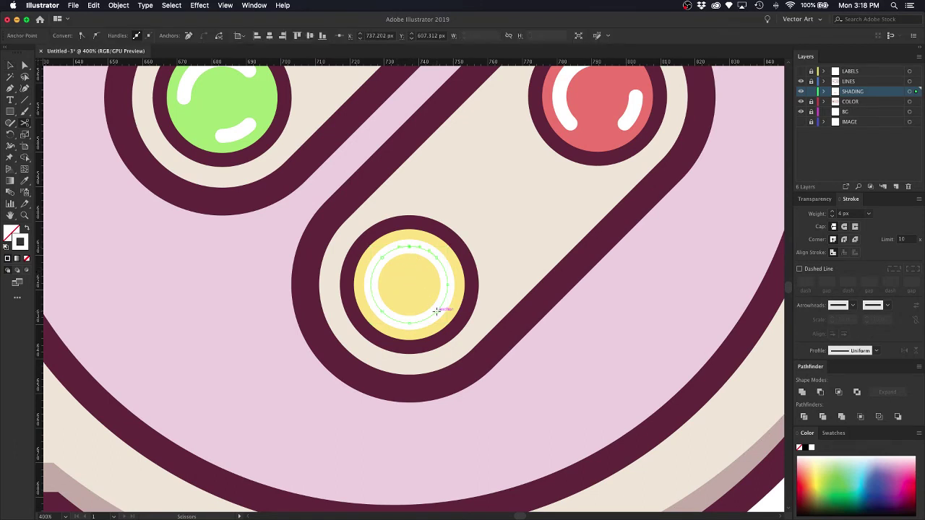
pyautogui.click(440, 309)
pyautogui.click(382, 312)
pyautogui.click(371, 277)
# Delete the upper-left and bottom segments of the yellow button's cut ring.
pyautogui.press('v')
pyautogui.click(383, 262)
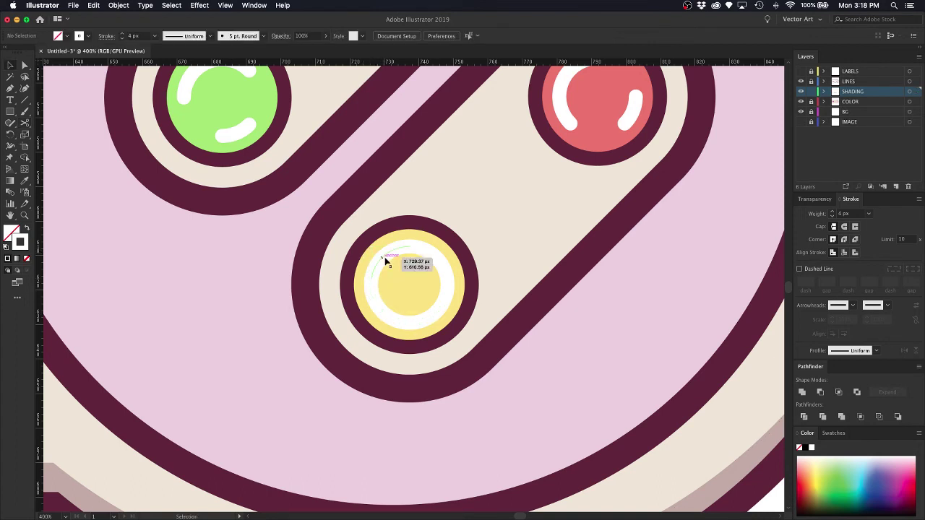
pyautogui.press('Delete')
pyautogui.click(428, 314)
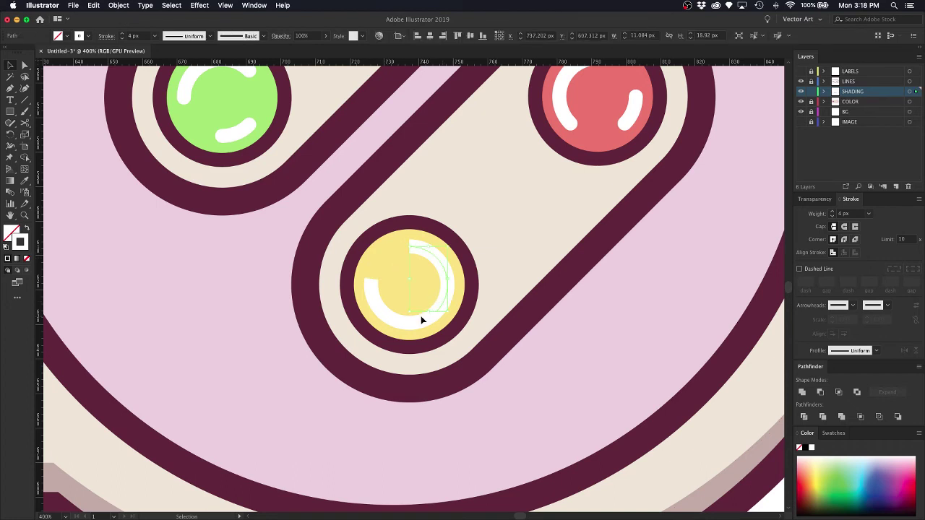
# Apply round stroke caps to the yellow button's right arc and short lower-left arc.
pyautogui.click(443, 279)
pyautogui.keyDown('shift'); pyautogui.click(373, 297); pyautogui.keyUp('shift')
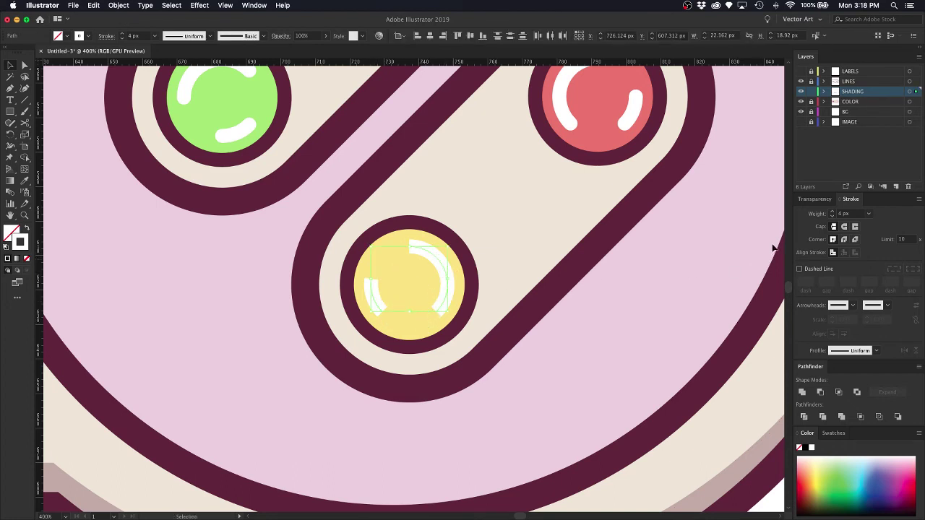
pyautogui.click(843, 226)
pyautogui.press('a')
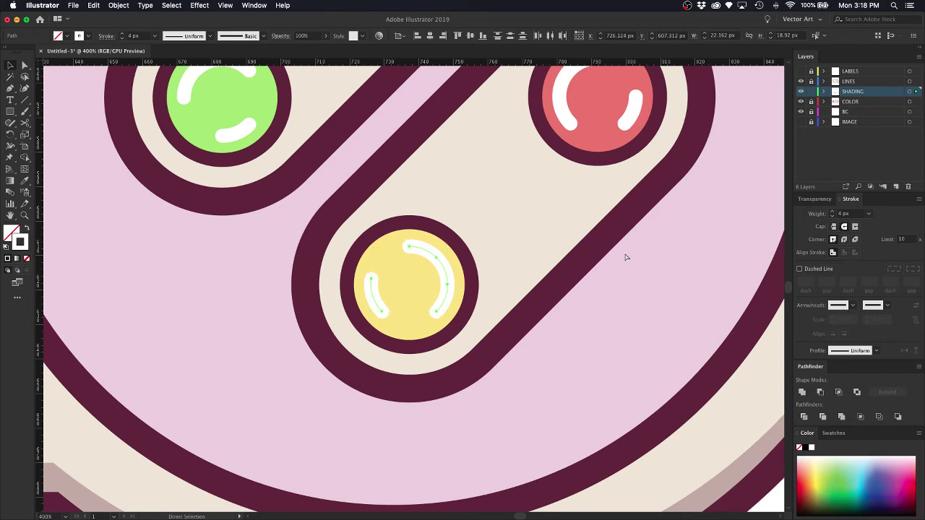
pyautogui.press('super+1')
pyautogui.press('v')
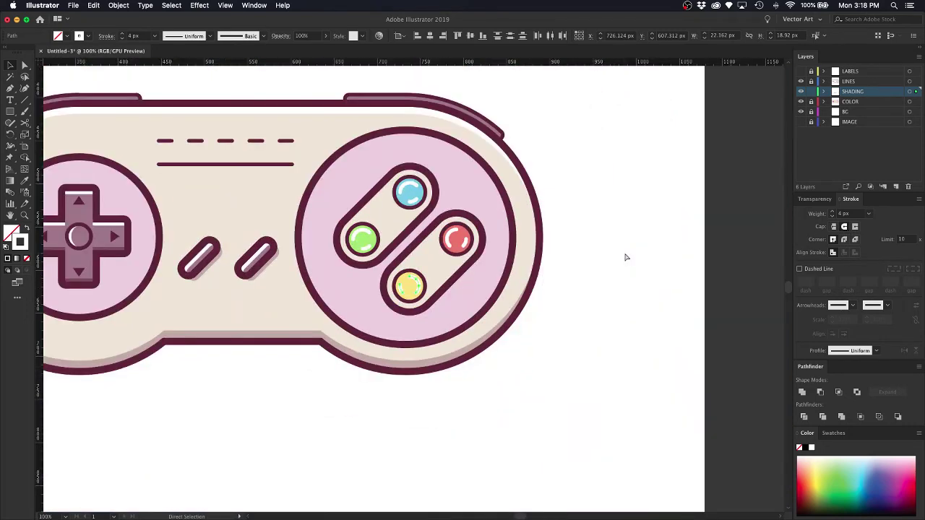
# Copy the two diagonal capsule outlines around the face buttons from the LINES layer and paste them in place on the SHADING layer.
pyautogui.click(588, 234)
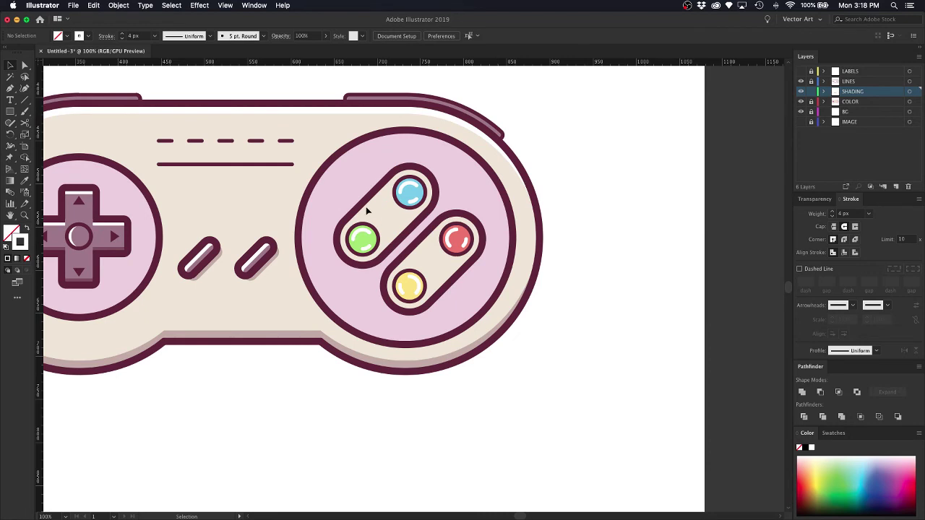
pyautogui.scroll(1, 366, 208)
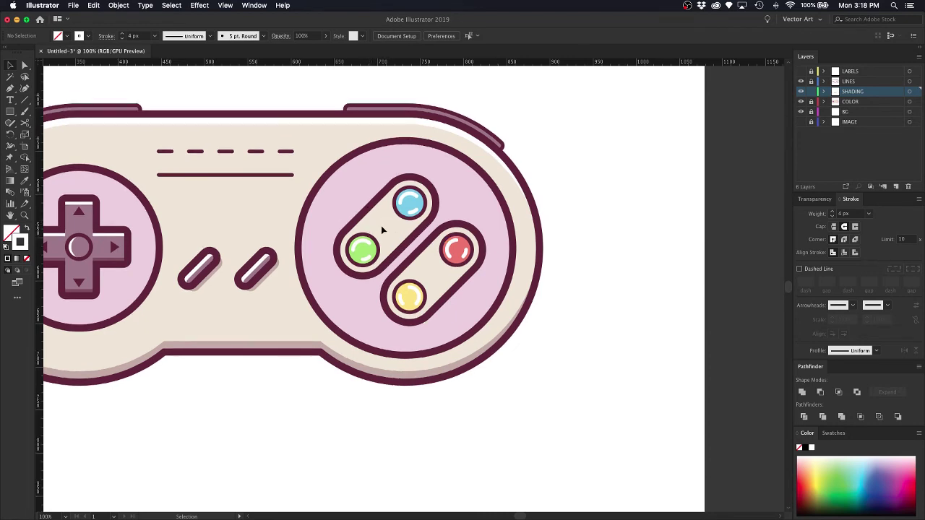
pyautogui.click(811, 81)
pyautogui.click(800, 81)
pyautogui.click(432, 192)
pyautogui.keyDown('shift'); pyautogui.click(469, 230); pyautogui.keyUp('shift')
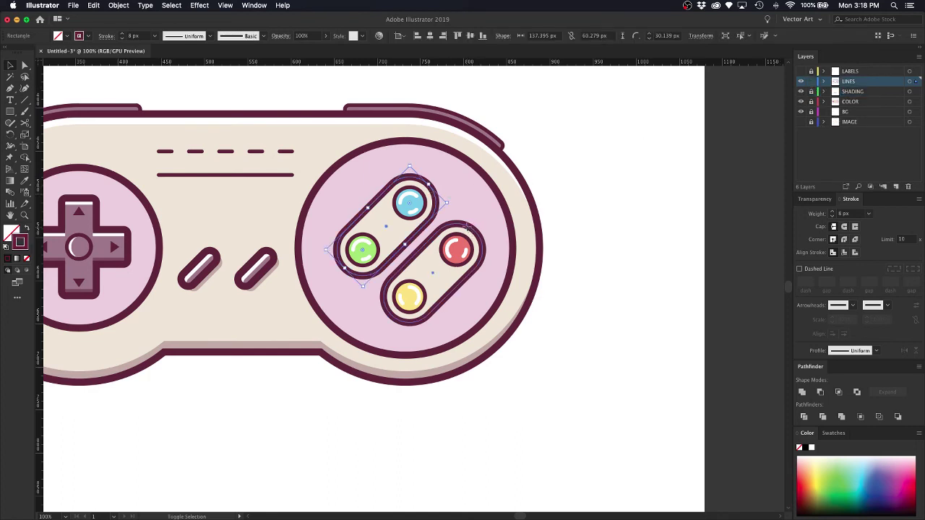
pyautogui.press('a')
pyautogui.press('super+x')
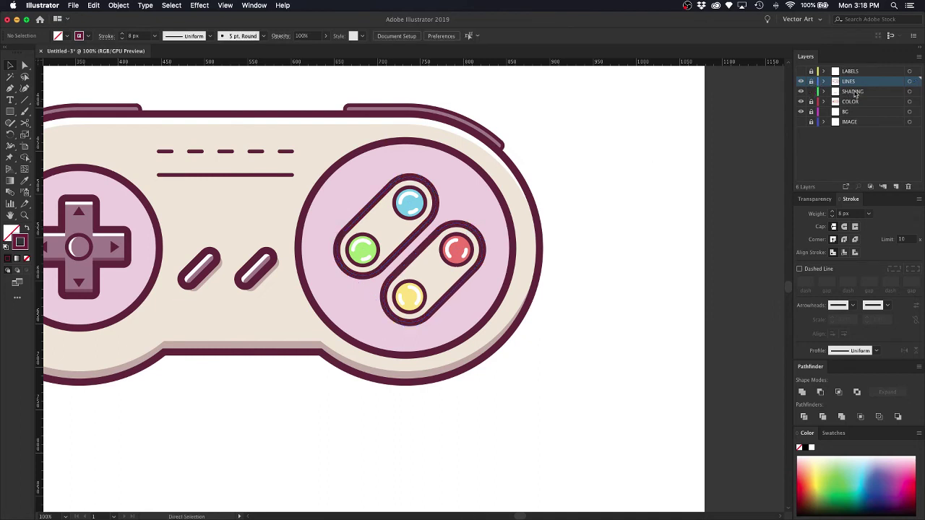
pyautogui.click(854, 92)
pyautogui.press('super+f')
pyautogui.press('v')
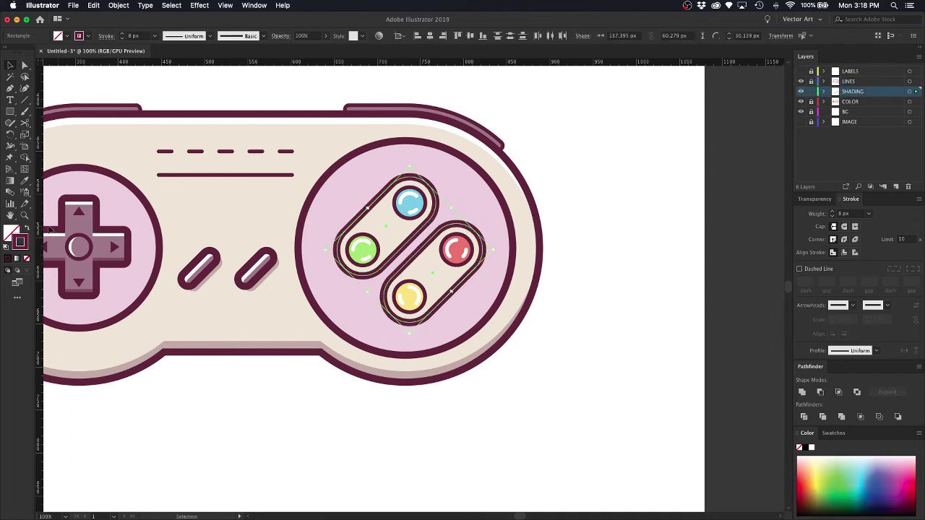
# Give the two pasted capsules on the SHADING layer a bright cyan fill and no stroke.
pyautogui.click(27, 228)
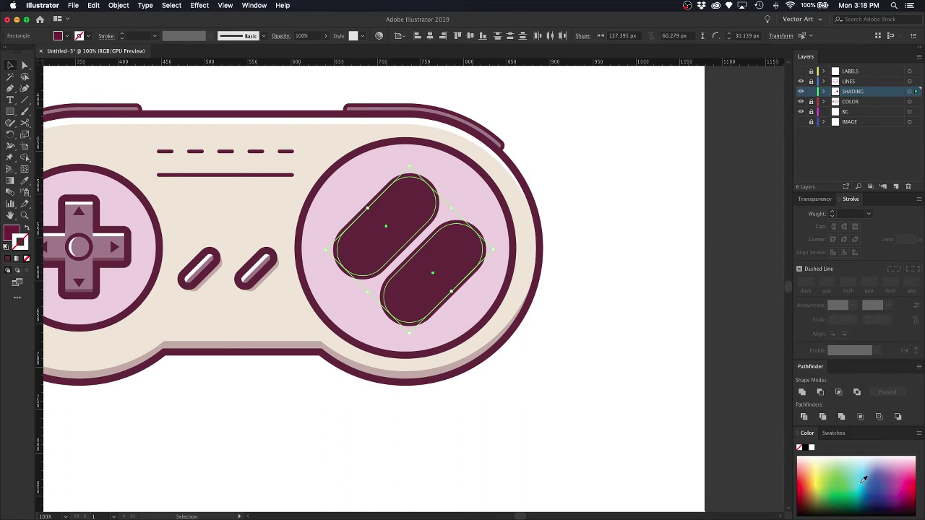
pyautogui.click(26, 230)
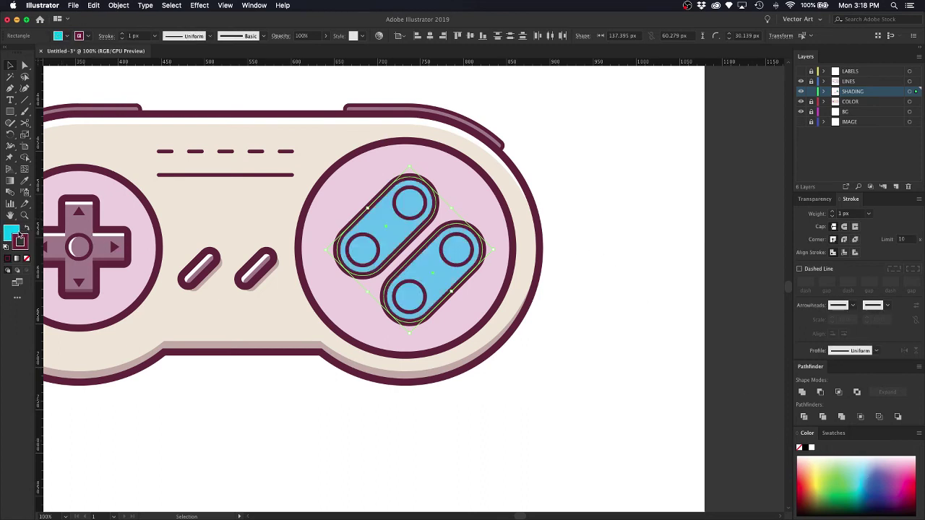
pyautogui.click(27, 259)
# Duplicate the cyan capsules in place and give the copies a dark blue fill with no stroke.
pyautogui.press('a')
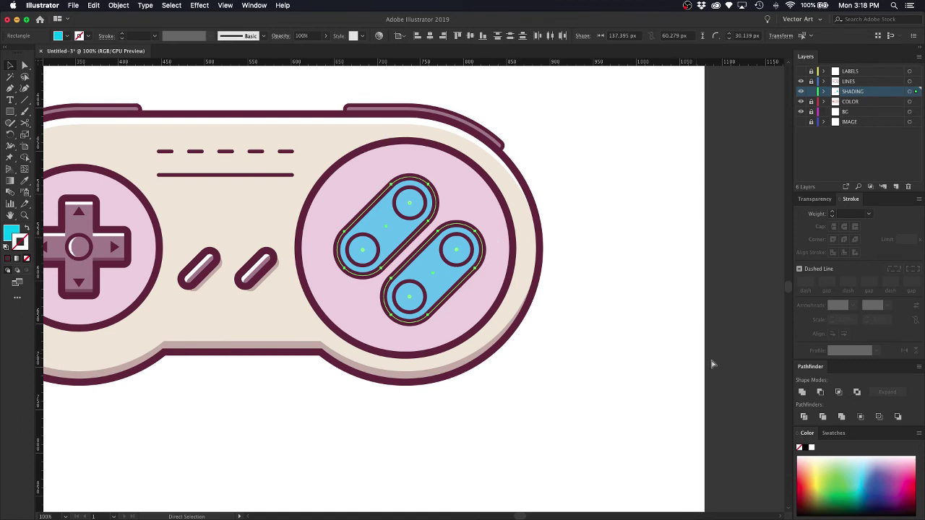
pyautogui.click(877, 488)
pyautogui.press('v')
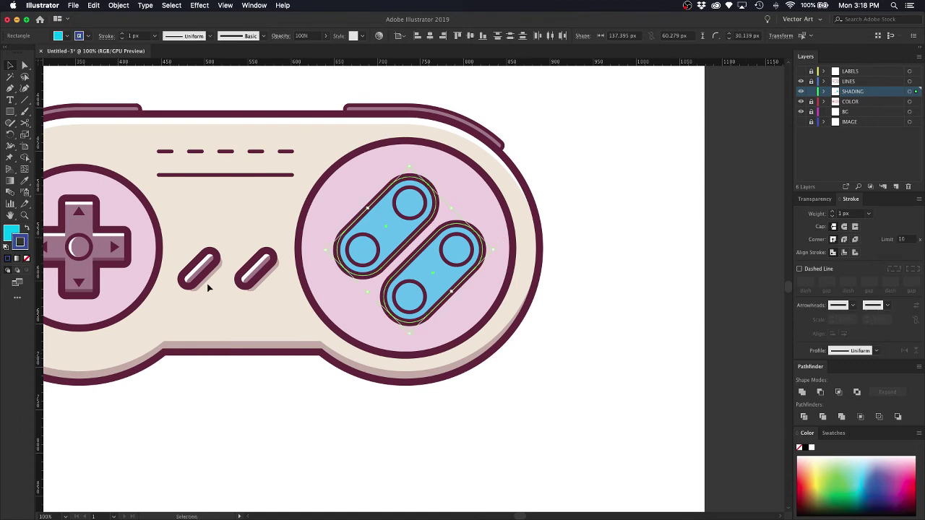
pyautogui.click(26, 229)
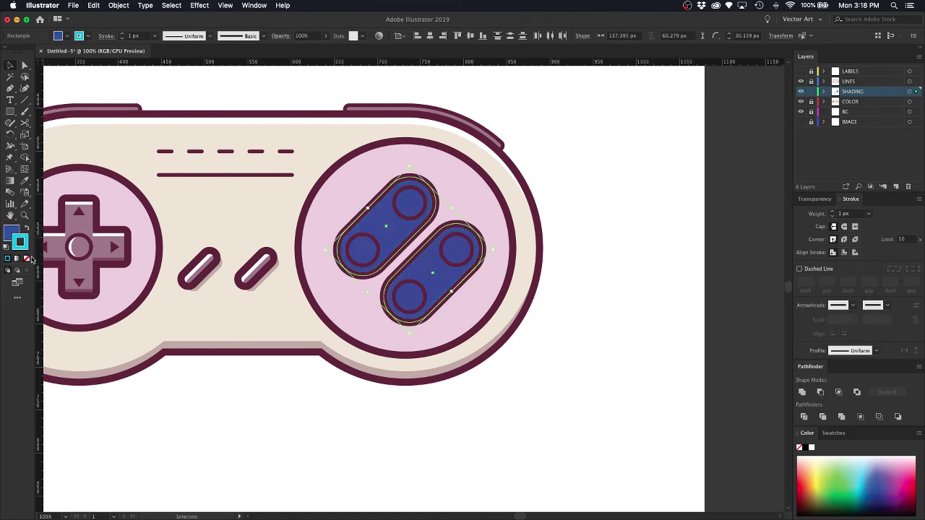
pyautogui.click(27, 259)
# Nudge the dark blue capsules diagonally down and right so thin cyan crescents show along their upper-left edges.
pyautogui.hotkey('shift', 'Down')
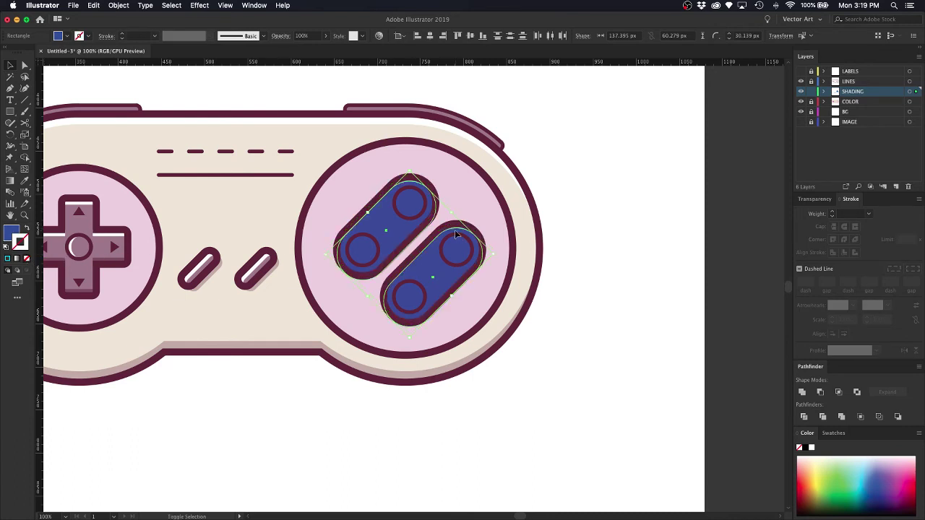
pyautogui.hotkey('shift', 'Right')
pyautogui.hotkey('shift', 'Down')
pyautogui.press('super+z')
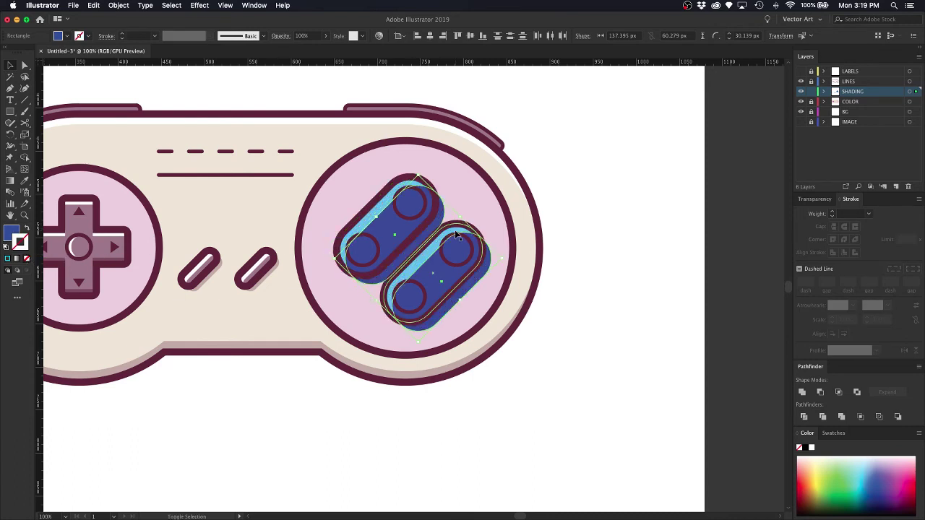
pyautogui.press('super+shift+z')
pyautogui.press('super+z')
pyautogui.press('super+shift+z')
pyautogui.hotkey('shift', 'Right')
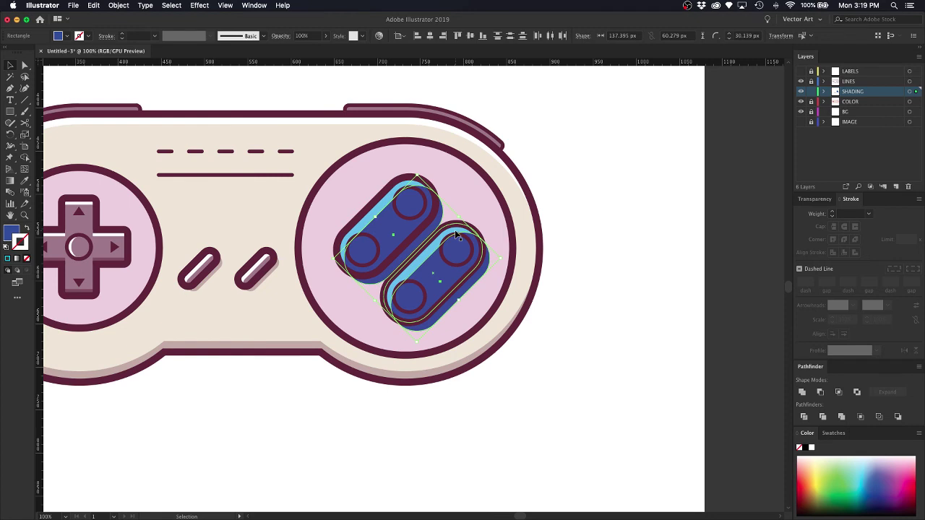
pyautogui.hotkey('shift', 'Down')
pyautogui.press('Up')
pyautogui.press('Right')
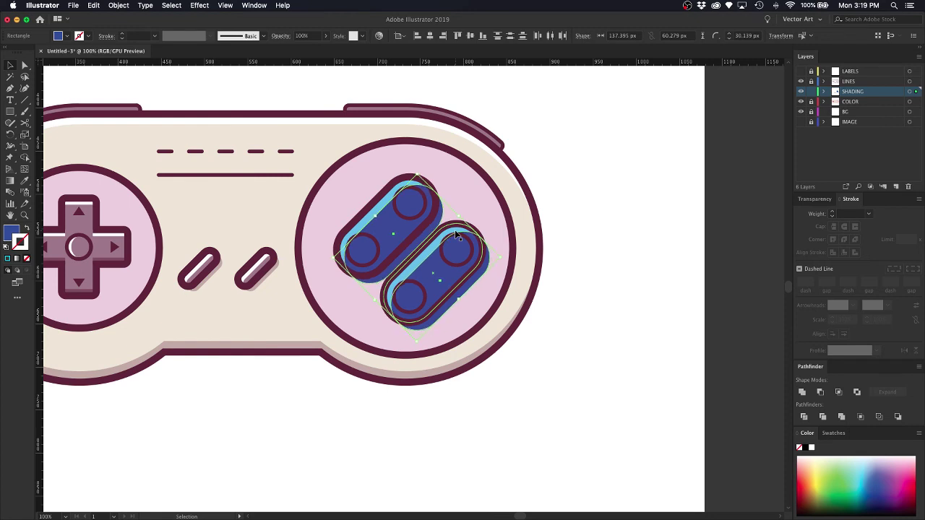
pyautogui.press('Right')
pyautogui.press('Up')
pyautogui.press('Left')
pyautogui.press('Up')
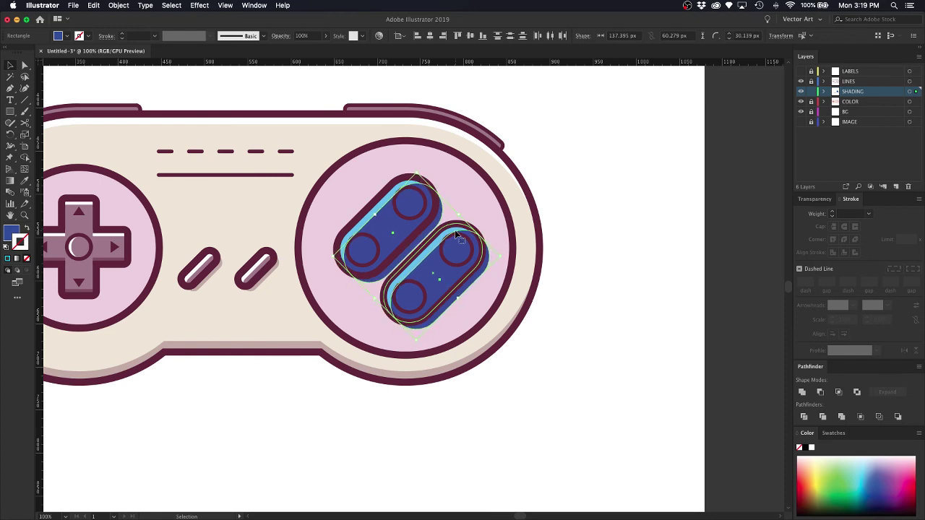
pyautogui.press('Left')
pyautogui.press('Left')
pyautogui.press('Down')
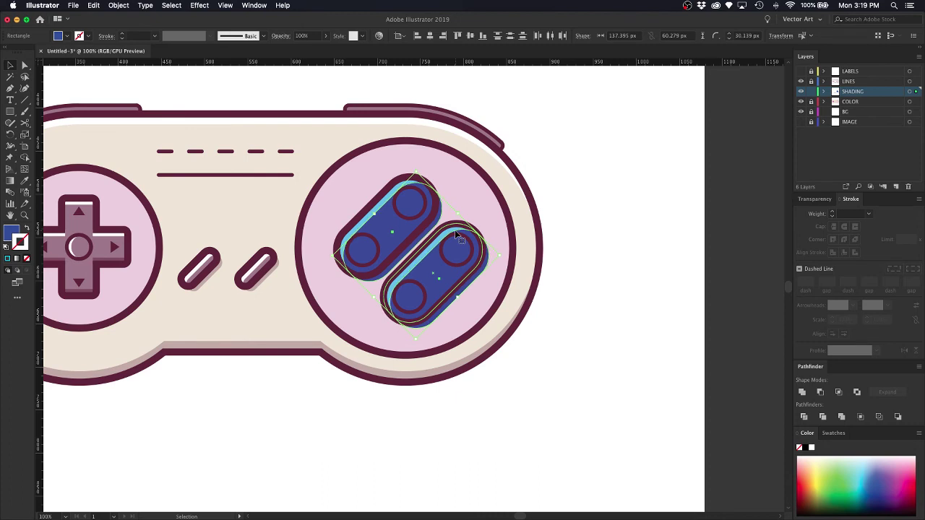
pyautogui.press('Left')
pyautogui.press('Down')
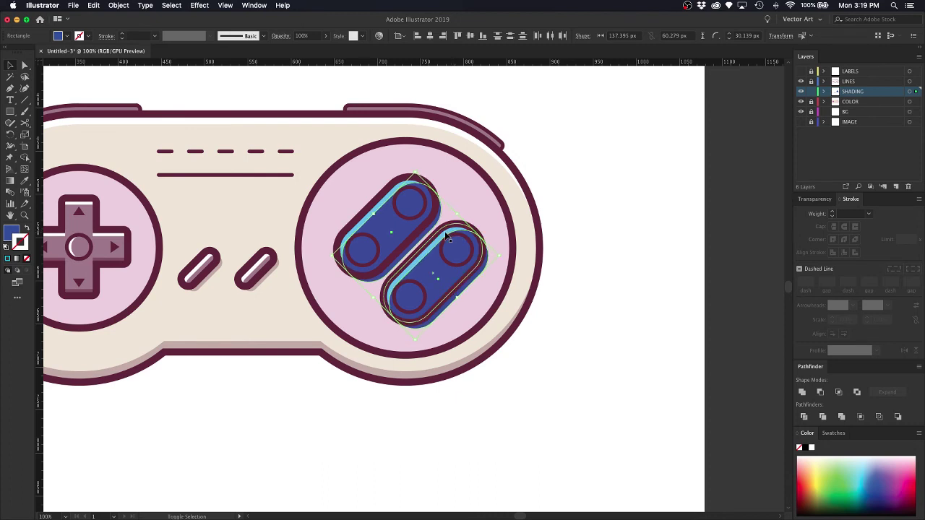
# Select the cyan and dark blue capsules together and split them with the Divide pathfinder.
pyautogui.keyDown('shift'); pyautogui.click(442, 233); pyautogui.keyUp('shift')
pyautogui.keyDown('shift'); pyautogui.click(390, 193); pyautogui.keyUp('shift')
pyautogui.keyDown('shift'); pyautogui.click(390, 193); pyautogui.keyUp('shift')
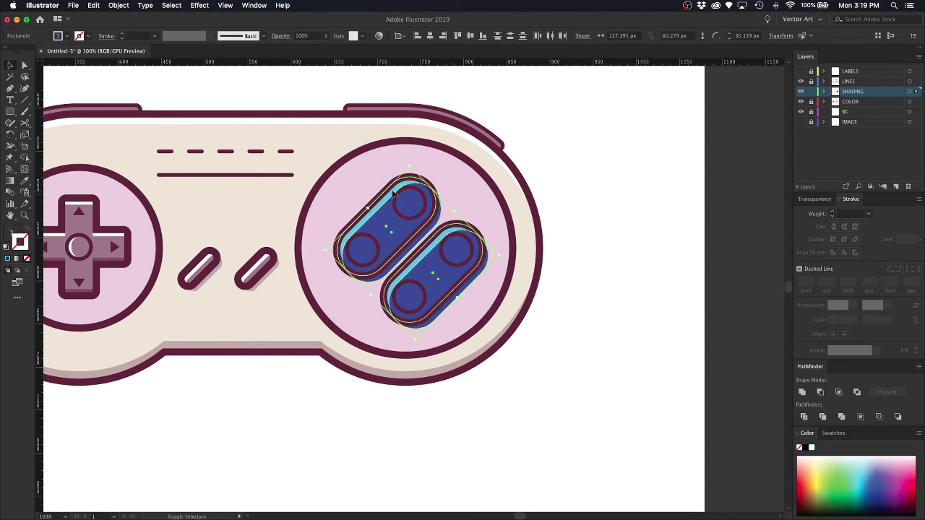
pyautogui.click(803, 417)
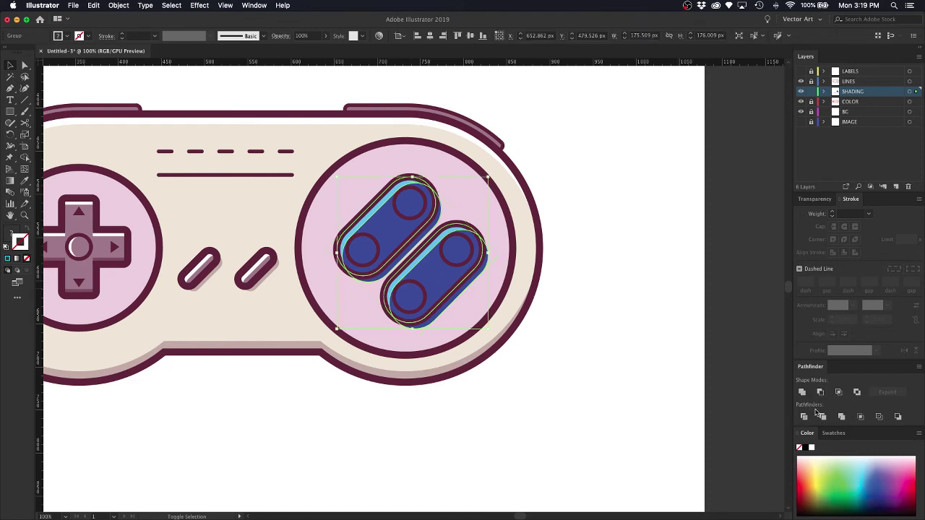
pyautogui.click(599, 256)
# Delete the large overlapping middle piece of both divided capsules, leaving only the crescents.
pyautogui.click(447, 267)
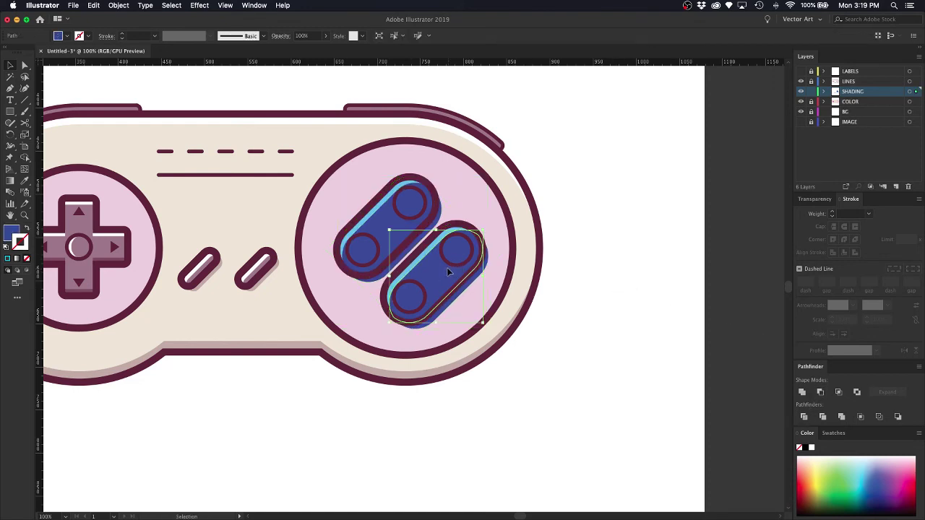
pyautogui.press('Delete')
pyautogui.click(387, 219)
pyautogui.press('Delete')
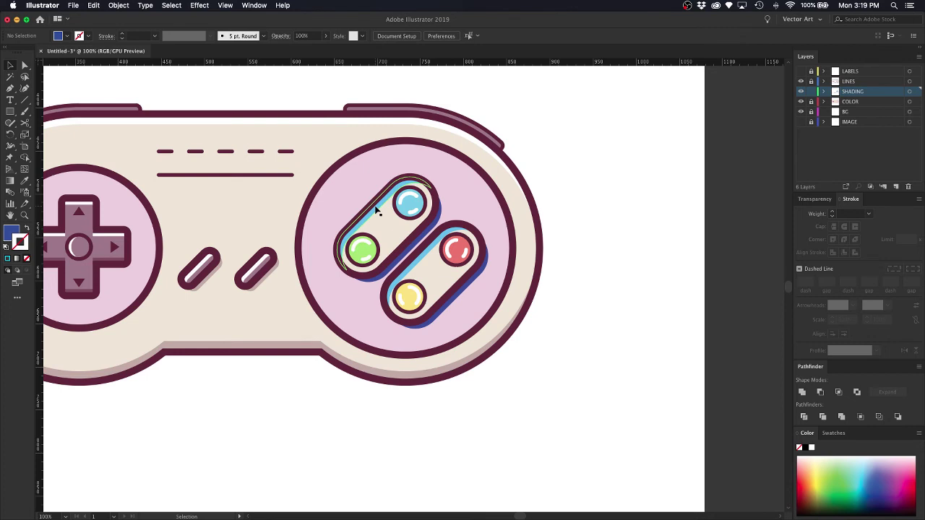
# Apply the controller body's 30% shadow style to the cyan upper-left crescents with the Eyedropper.
pyautogui.click(377, 209)
pyautogui.press('i')
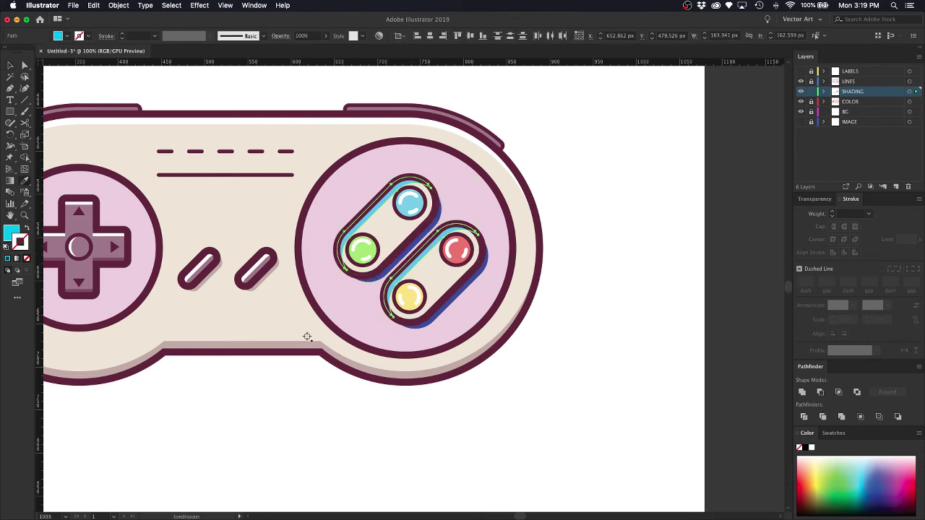
pyautogui.click(302, 345)
pyautogui.press('v')
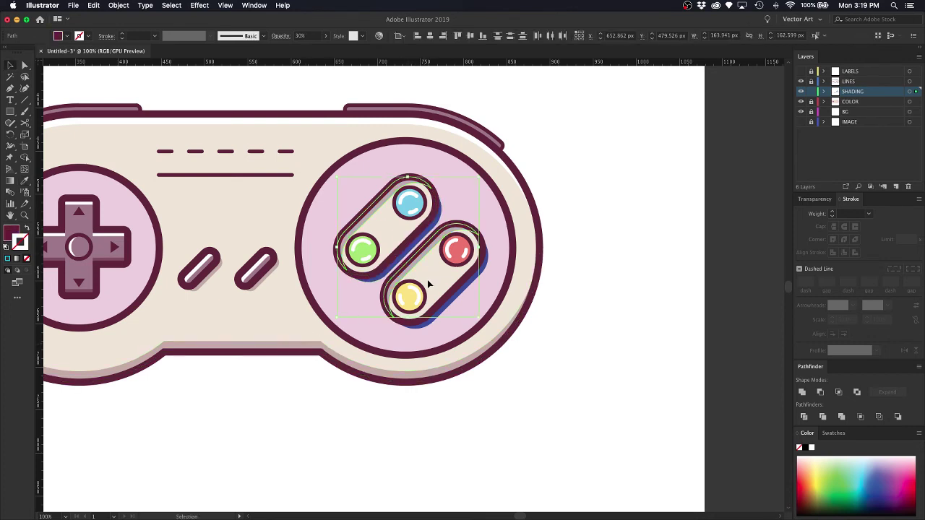
# Select both dark blue lower-right crescents and give them the 30% shadow style sampled from the upper-left crescents.
pyautogui.click(414, 255)
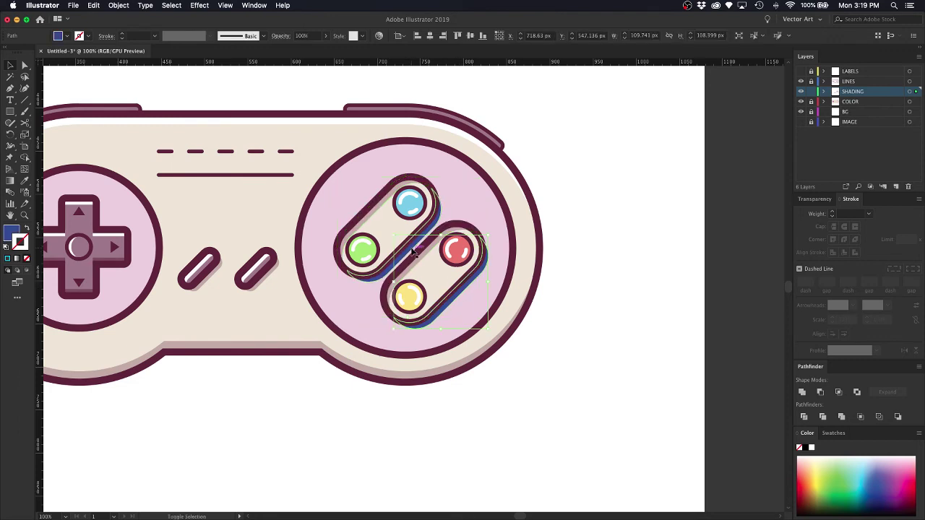
pyautogui.keyDown('shift'); pyautogui.click(412, 251); pyautogui.keyUp('shift')
pyautogui.press('i')
pyautogui.click(354, 229)
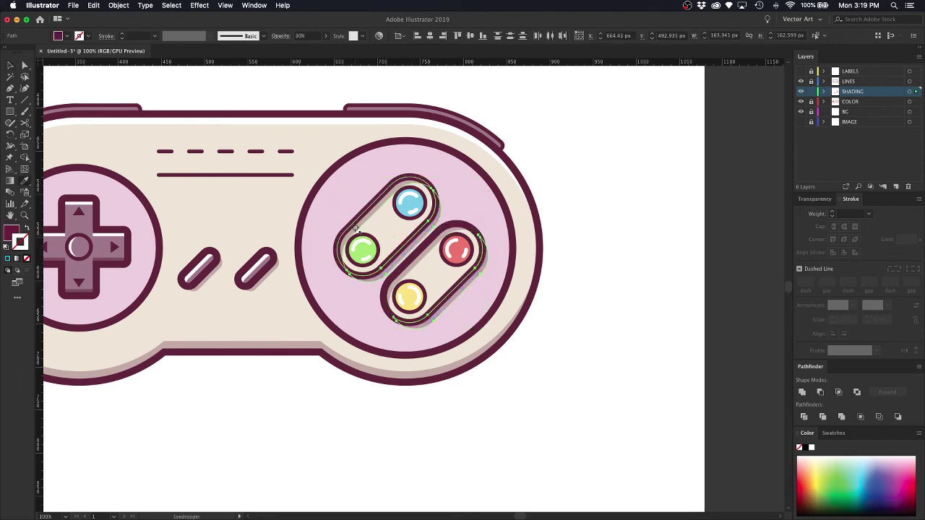
pyautogui.press('v')
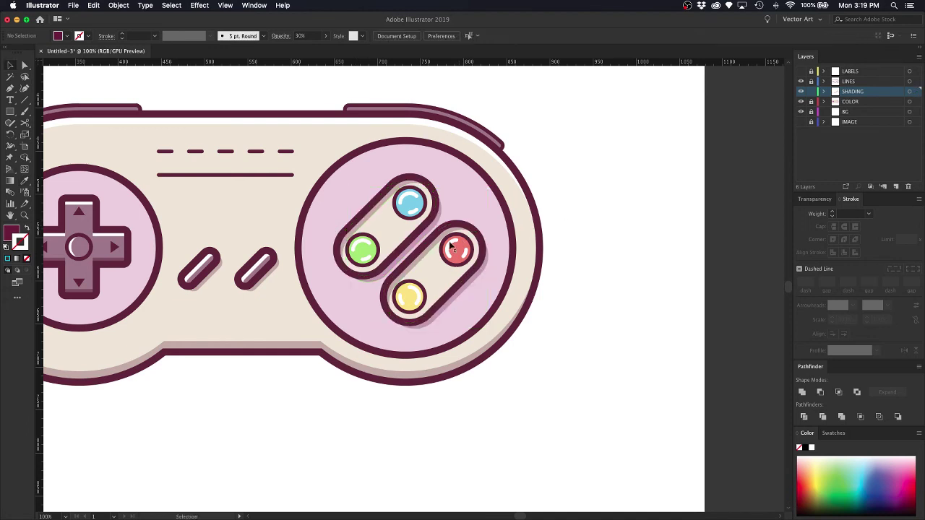
# Recolor the capsules' upper-left crescents white by sampling the highlight along the controller's top edge.
pyautogui.keyDown('shift'); pyautogui.click(408, 230); pyautogui.keyUp('shift')
pyautogui.keyDown('shift'); pyautogui.click(385, 209); pyautogui.keyUp('shift')
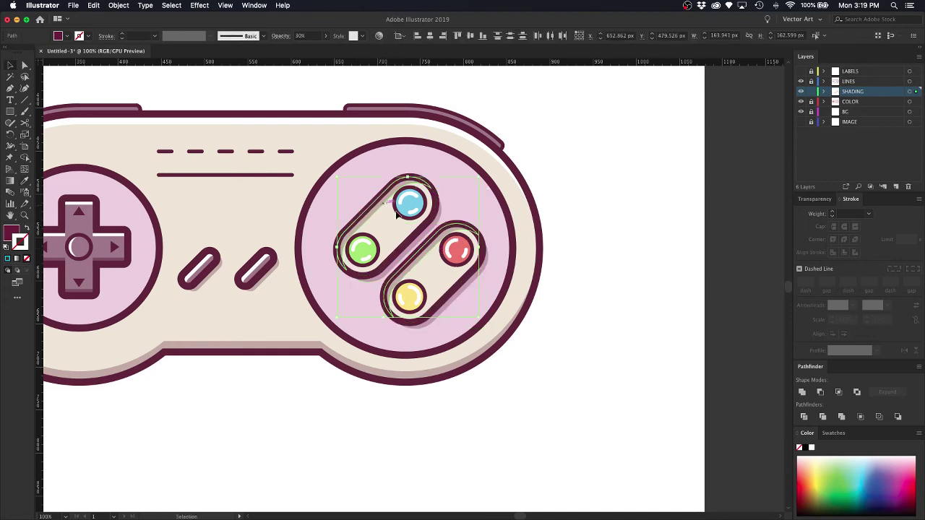
pyautogui.press('i')
pyautogui.click(340, 121)
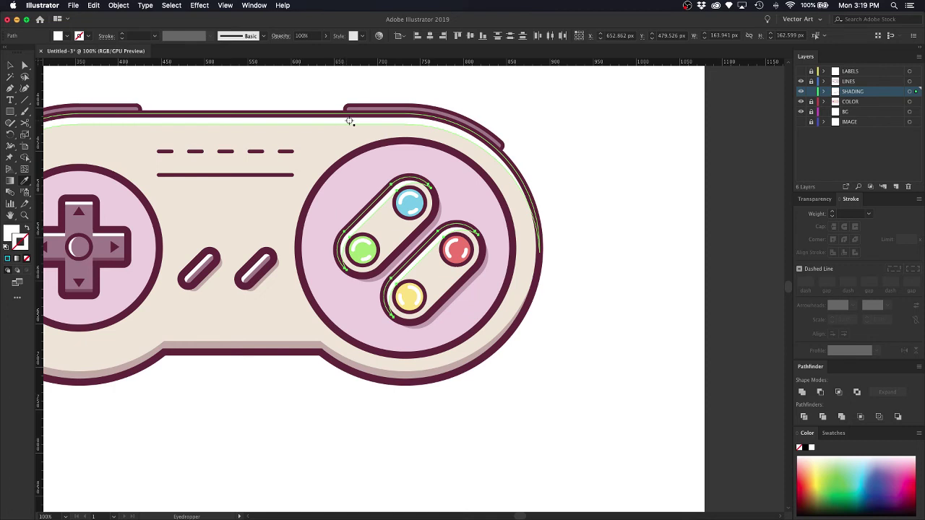
pyautogui.press('v')
pyautogui.click(566, 163)
# Copy the two large circle outlines around the D-pad and face buttons from the LINES layer and paste them in place on SHADING.
pyautogui.hscroll(-5, 566, 166)
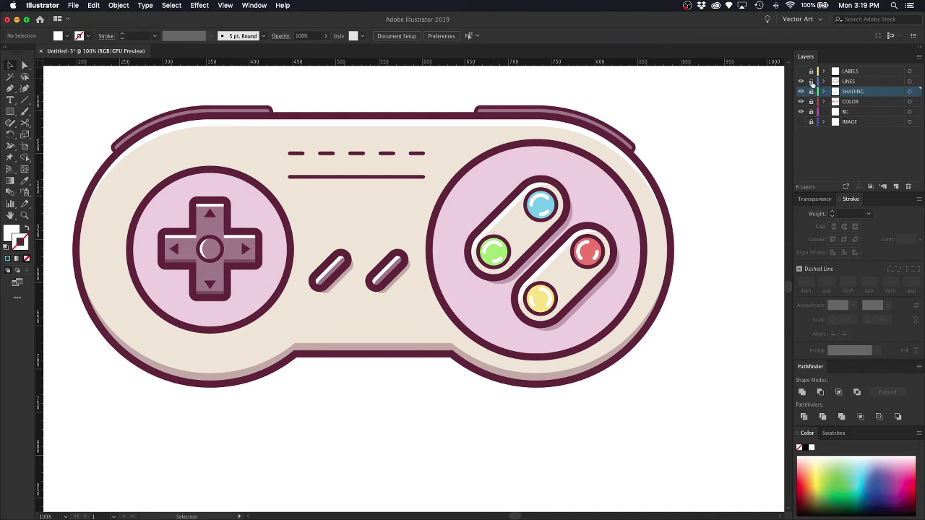
pyautogui.click(532, 145)
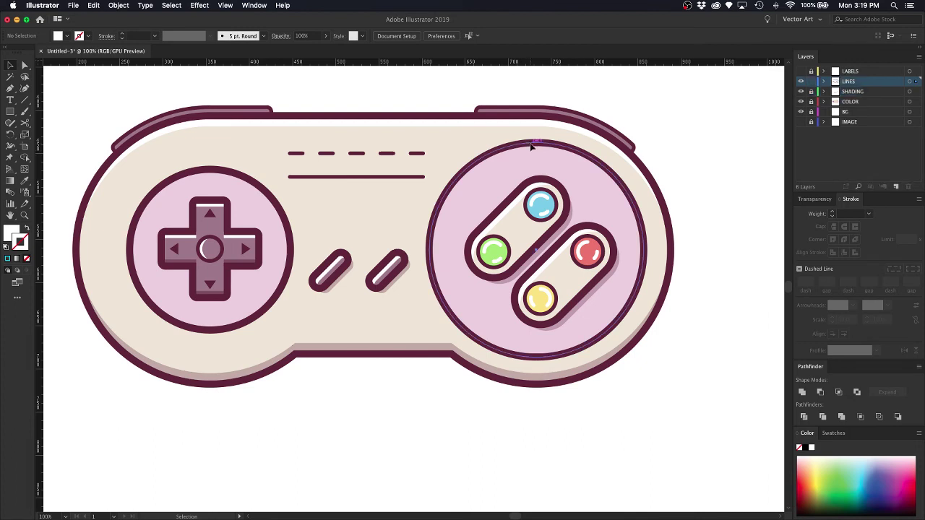
pyautogui.keyDown('shift'); pyautogui.click(259, 186); pyautogui.keyUp('shift')
pyautogui.press('a')
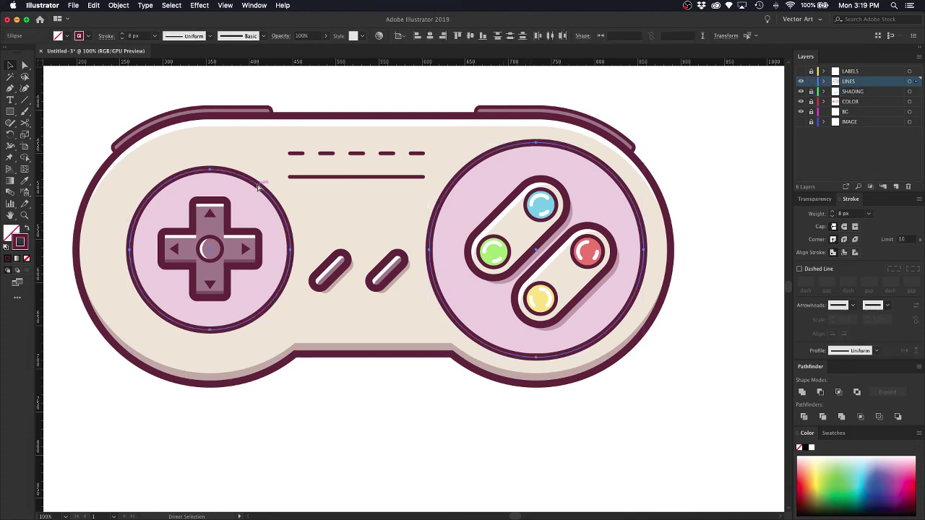
pyautogui.click(811, 82)
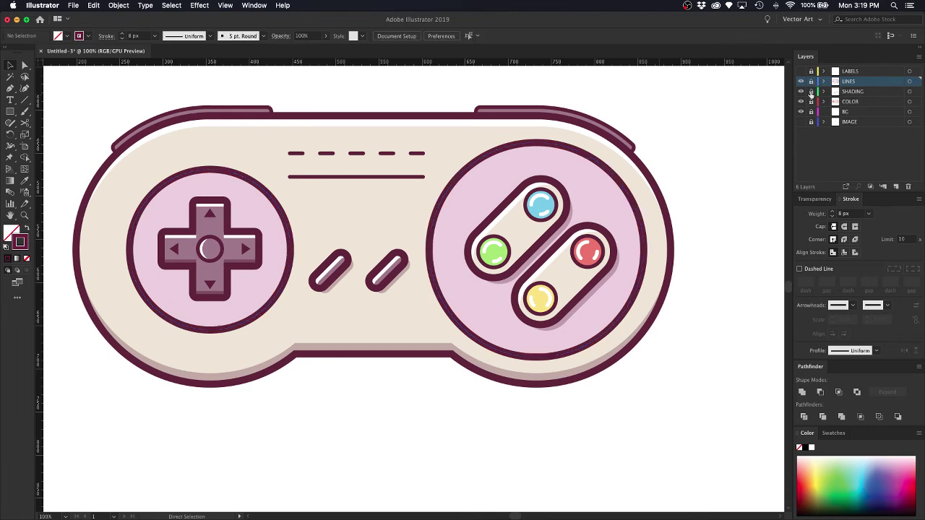
pyautogui.click(861, 93)
pyautogui.press('super+a')
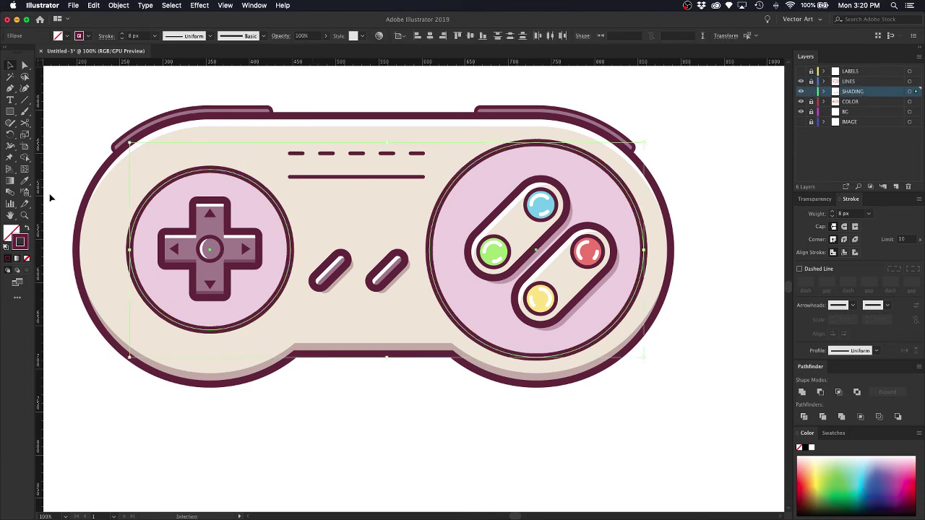
# Give the two pasted large circles on the SHADING layer a light blue fill and no stroke.
pyautogui.click(27, 228)
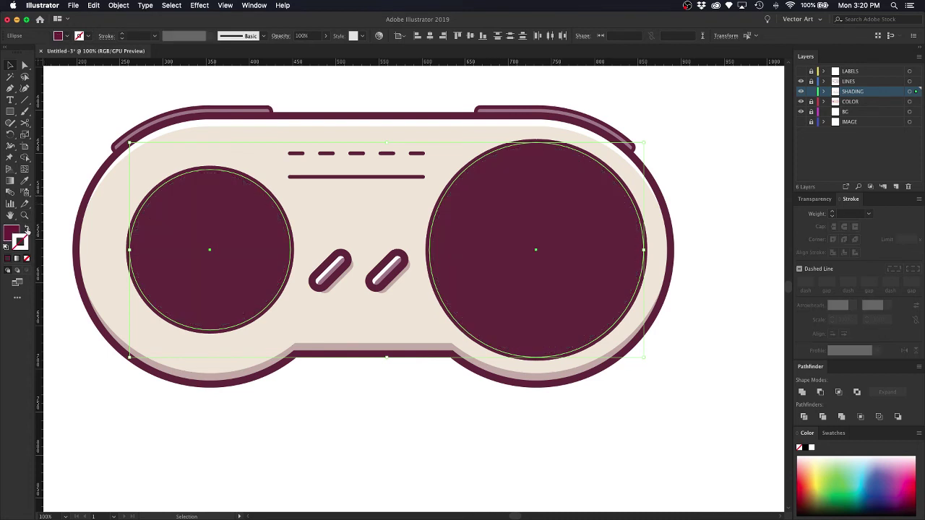
pyautogui.click(869, 466)
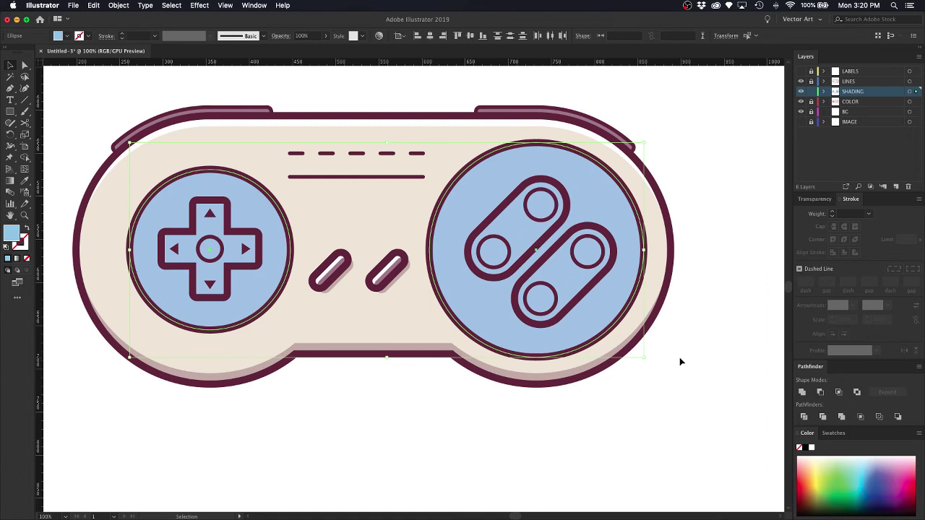
# Offset a duplicate of both large circles 10 px downward on the SHADING layer and fill the duplicates dark blue.
pyautogui.press('Down')
pyautogui.press('Down')
pyautogui.press('Down')
pyautogui.press('Down')
pyautogui.press('Down')
pyautogui.press('Down')
pyautogui.press('Down')
pyautogui.press('Down')
pyautogui.press('Down')
pyautogui.press('Down')
pyautogui.press('Down')
pyautogui.press('Down')
pyautogui.press('Down')
pyautogui.press('Down')
pyautogui.press('Down')
pyautogui.press('Down')
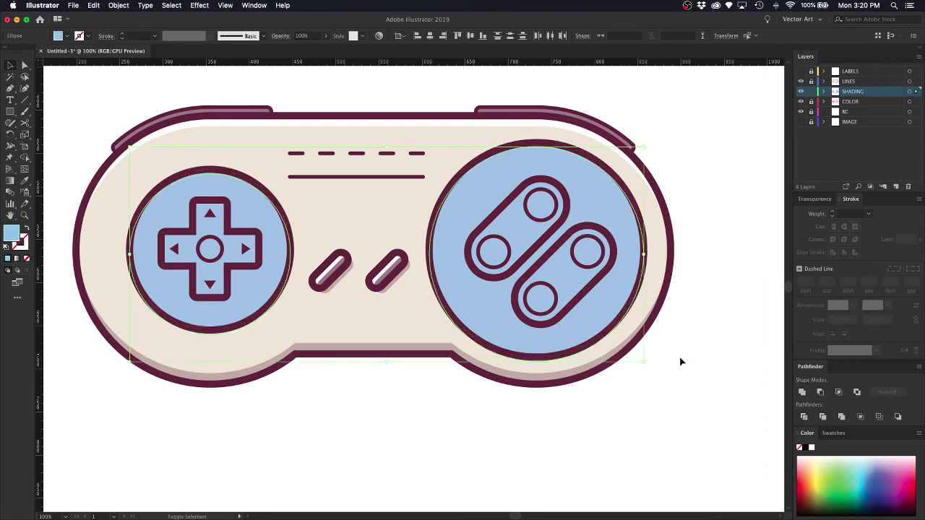
pyautogui.press('Up')
pyautogui.press('Up')
pyautogui.press('Up')
pyautogui.press('Up')
pyautogui.press('Up')
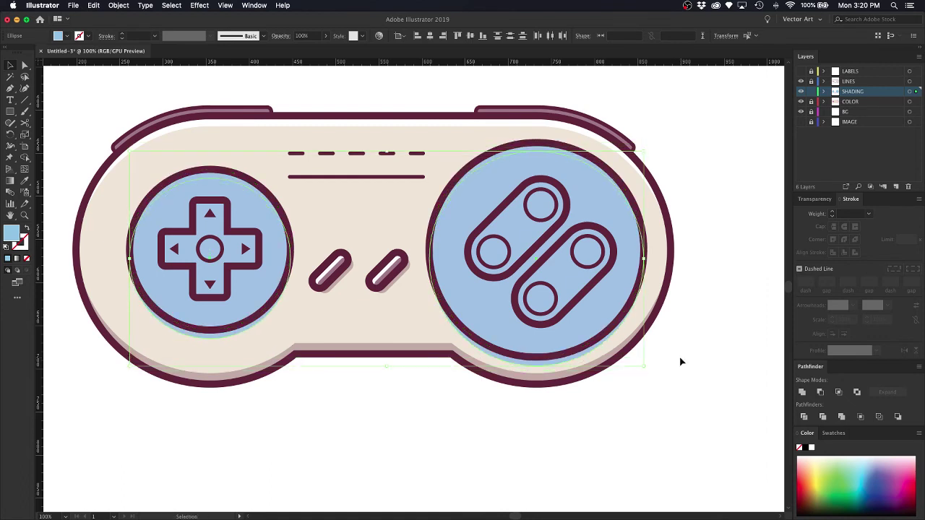
pyautogui.click(879, 469)
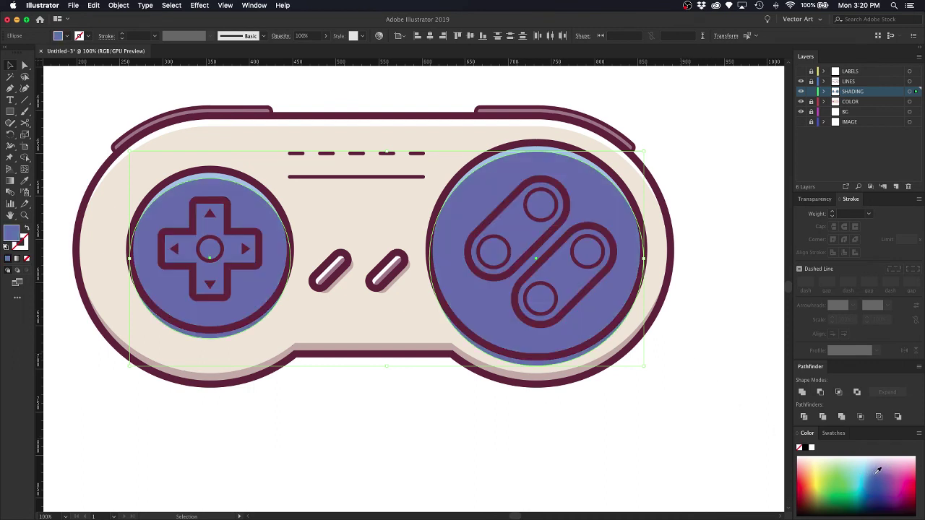
pyautogui.click(733, 281)
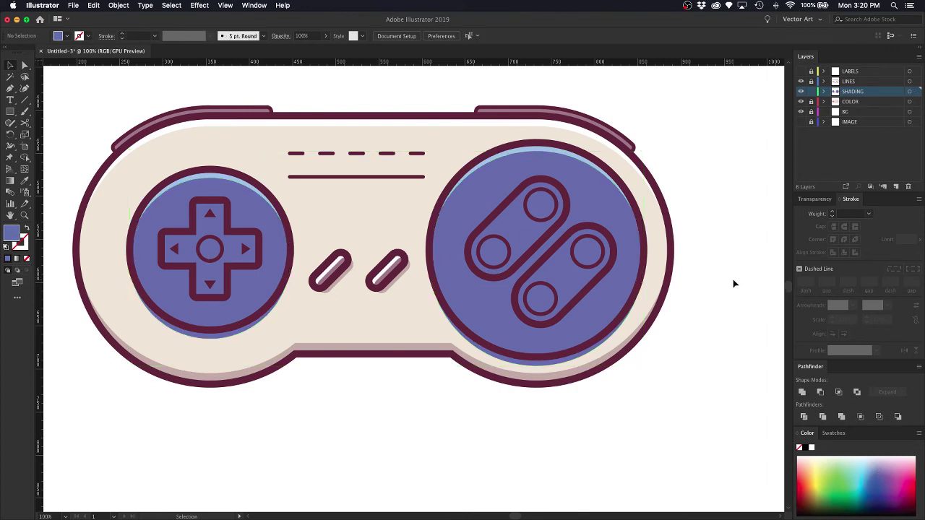
# Select both pairs of overlapping large circles, split them with Pathfinder Divide and ungroup the resulting pieces.
pyautogui.click(565, 167)
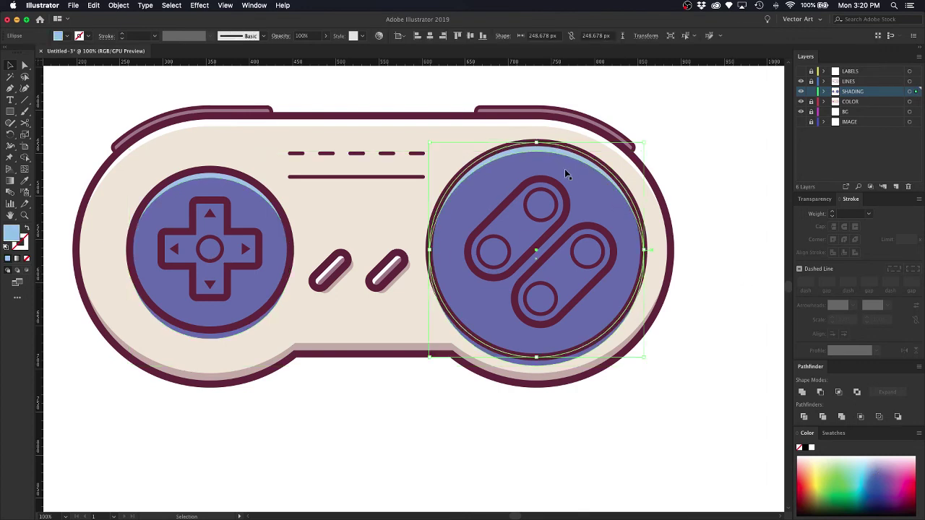
pyautogui.keyDown('shift'); pyautogui.click(209, 177); pyautogui.keyUp('shift')
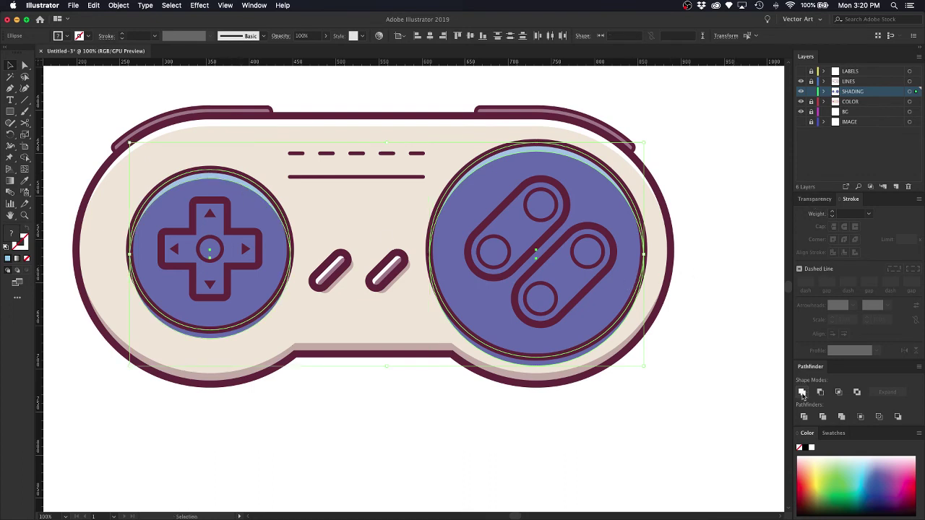
pyautogui.click(803, 417)
pyautogui.press('a')
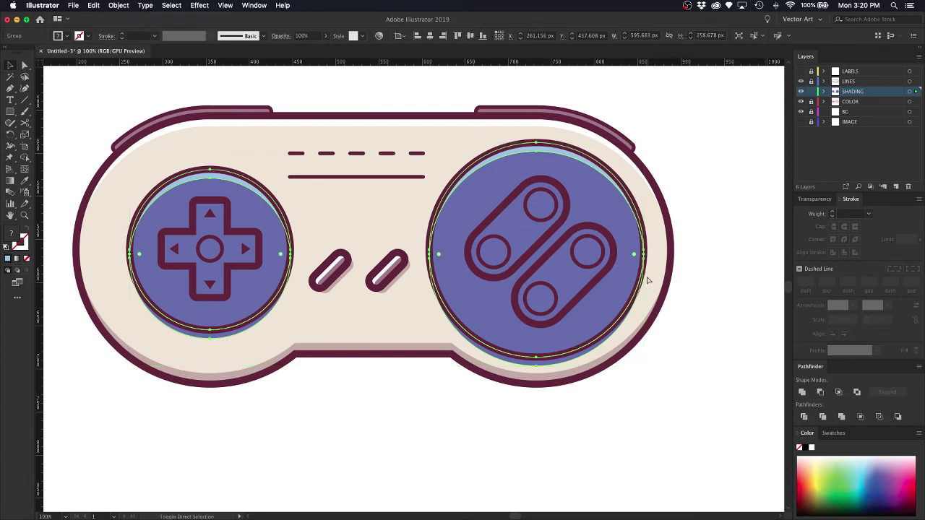
pyautogui.scroll(-1, 649, 280)
pyautogui.hscroll(-1, 648, 281)
pyautogui.click(715, 195)
pyautogui.press('v')
# Delete the large dark blue overlap pieces covering the face buttons and the D-pad.
pyautogui.click(617, 189)
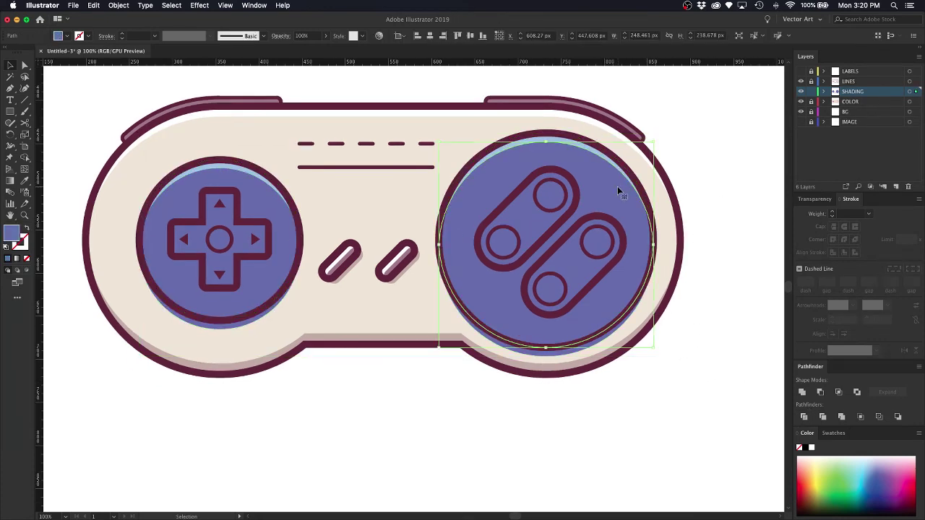
pyautogui.press('Delete')
pyautogui.click(253, 205)
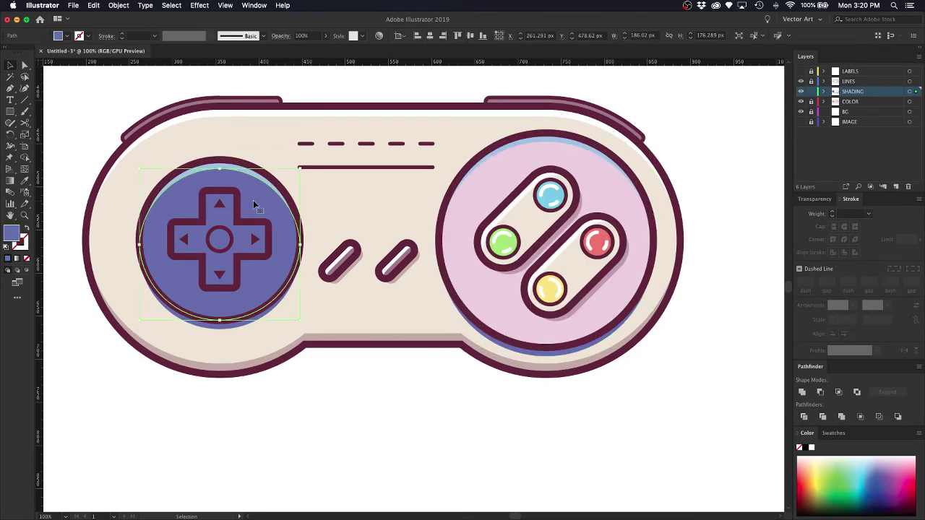
pyautogui.press('Delete')
# Recolor the upper crescents of both large circles white by sampling the highlight along the controller's top edge.
pyautogui.click(246, 174)
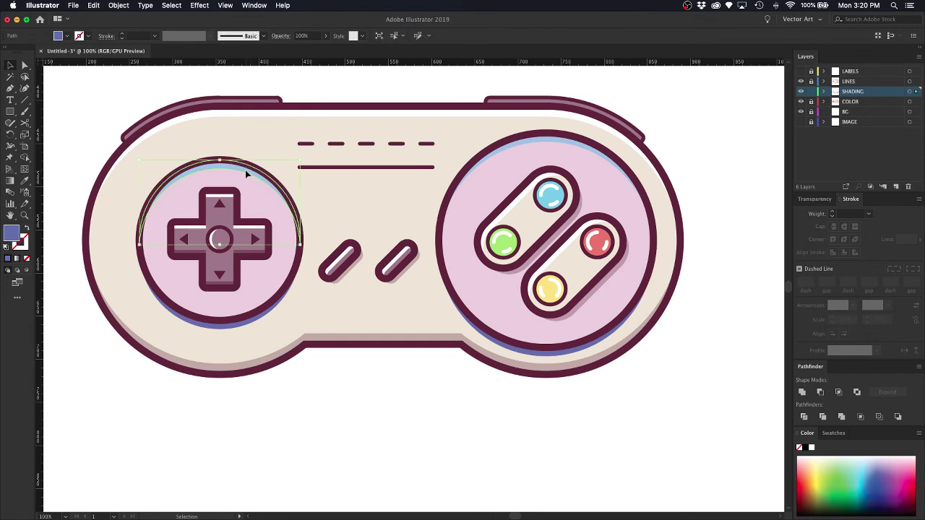
pyautogui.keyDown('shift'); pyautogui.click(506, 151); pyautogui.keyUp('shift')
pyautogui.press('i')
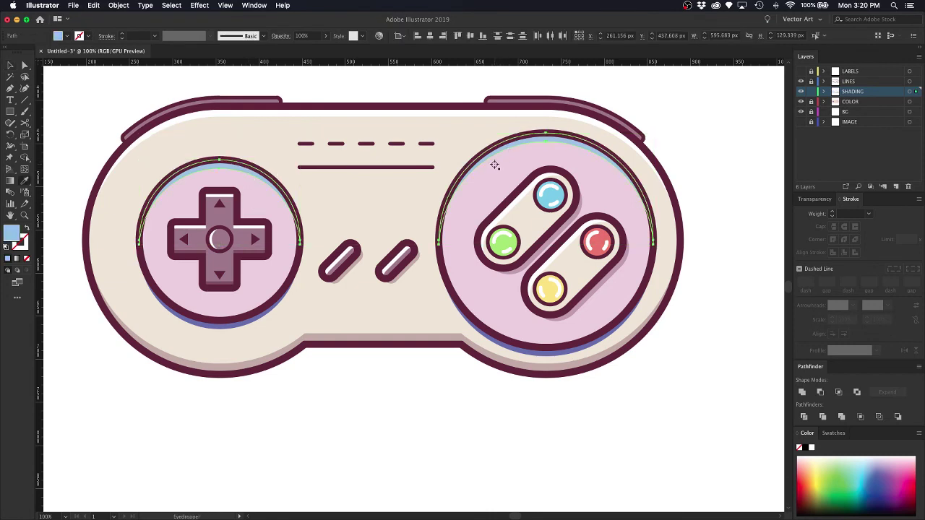
pyautogui.click(440, 114)
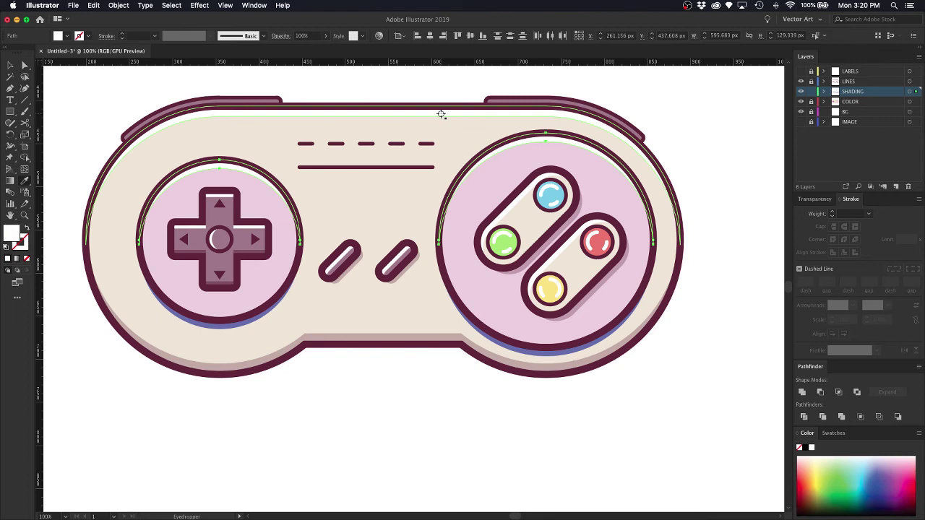
# Give the dark blue lower crescents of both large circles the 30% shadow style sampled from the controller's bottom edge.
pyautogui.press('v')
pyautogui.click(568, 351)
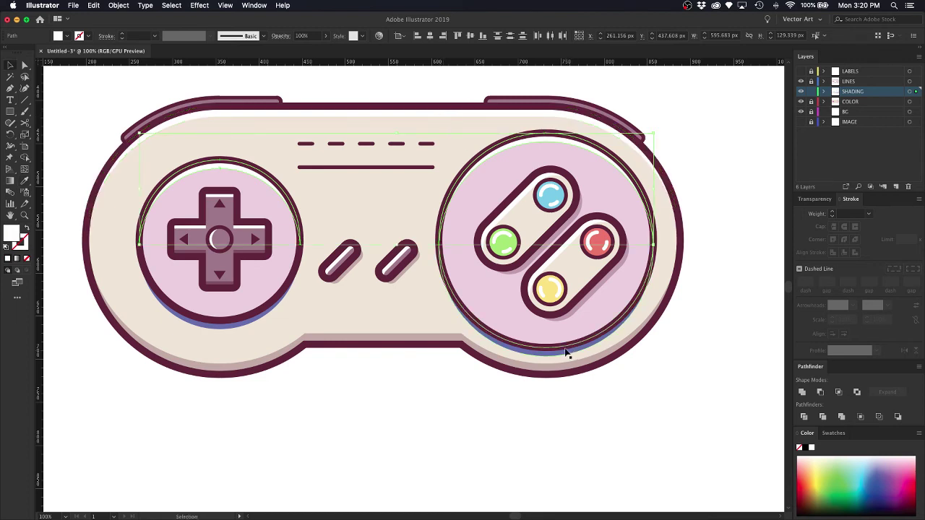
pyautogui.keyDown('shift'); pyautogui.click(245, 324); pyautogui.keyUp('shift')
pyautogui.keyDown('shift'); pyautogui.click(315, 342); pyautogui.keyUp('shift')
pyautogui.press('i')
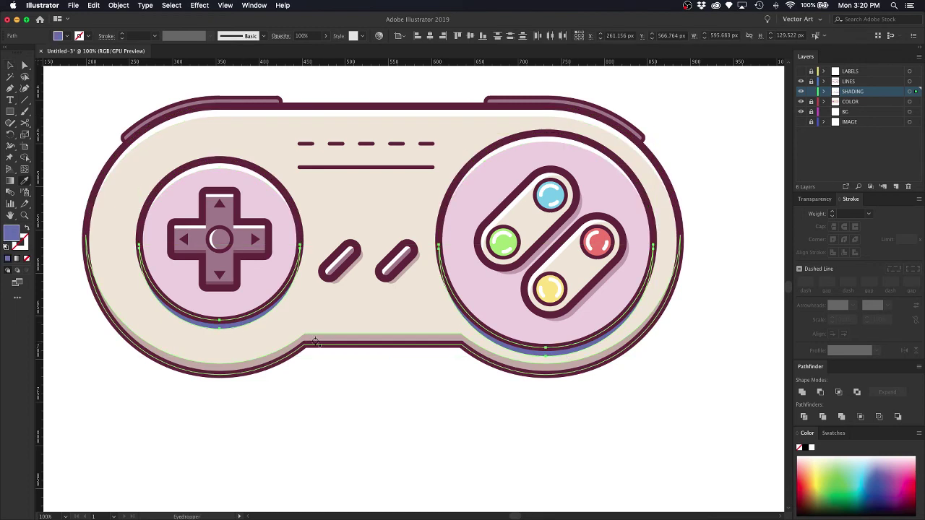
pyautogui.click(319, 339)
pyautogui.press('v')
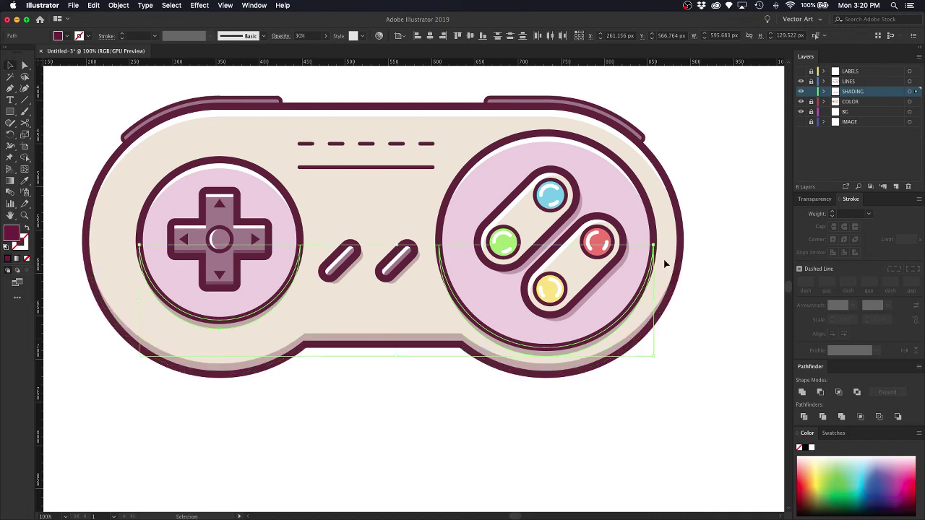
pyautogui.click(720, 248)
# Fit the artboard in view, lock the SHADING layer, and unlock the BG layer and make it active.
pyautogui.press('a')
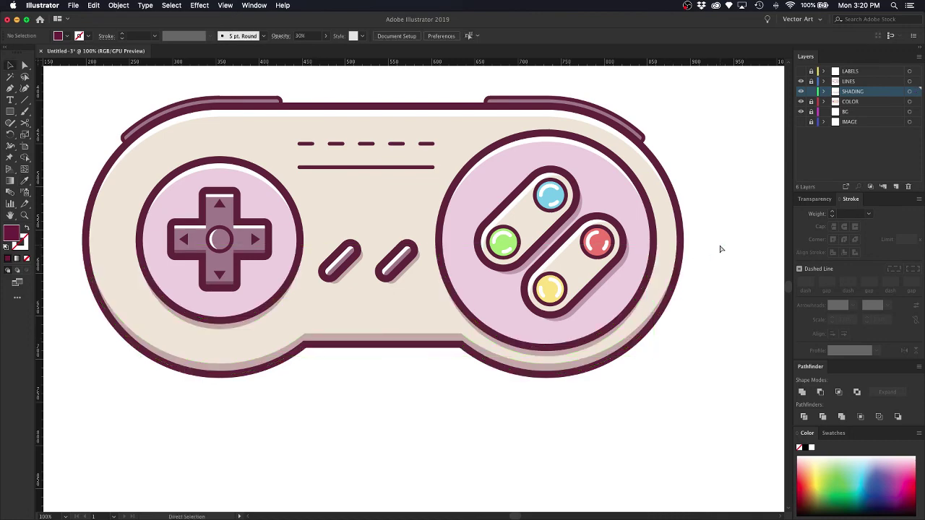
pyautogui.press('super+minus')
pyautogui.press('super+minus')
pyautogui.press('super+minus')
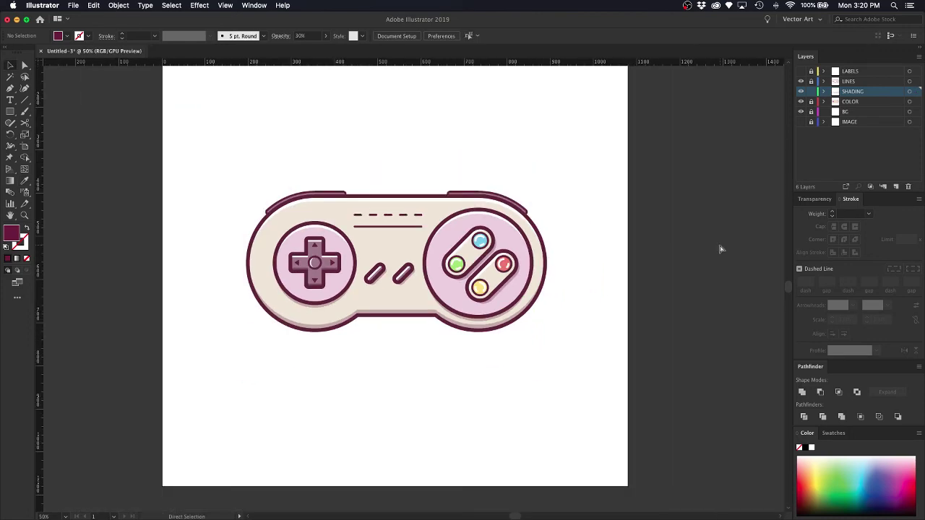
pyautogui.press('super+equal')
pyautogui.press('super+0')
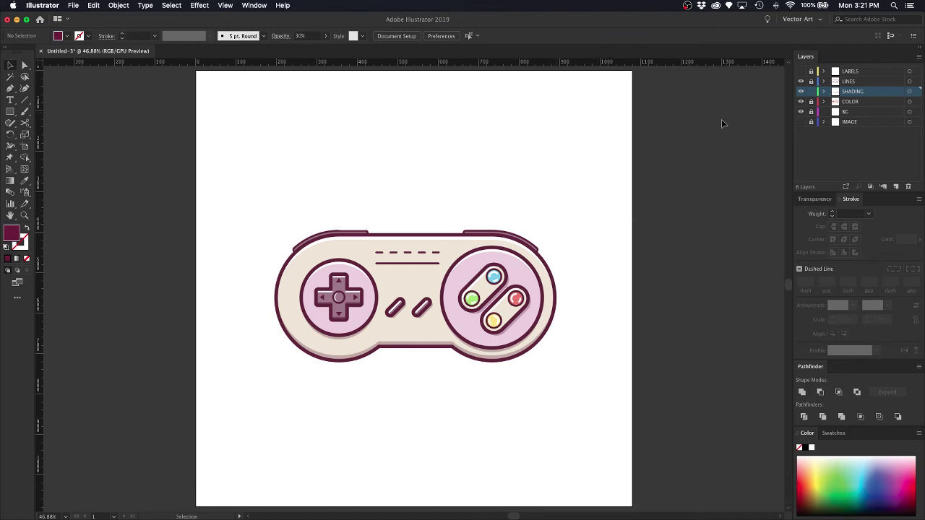
pyautogui.click(810, 112)
pyautogui.click(881, 113)
pyautogui.hscroll(-1, 400, 176)
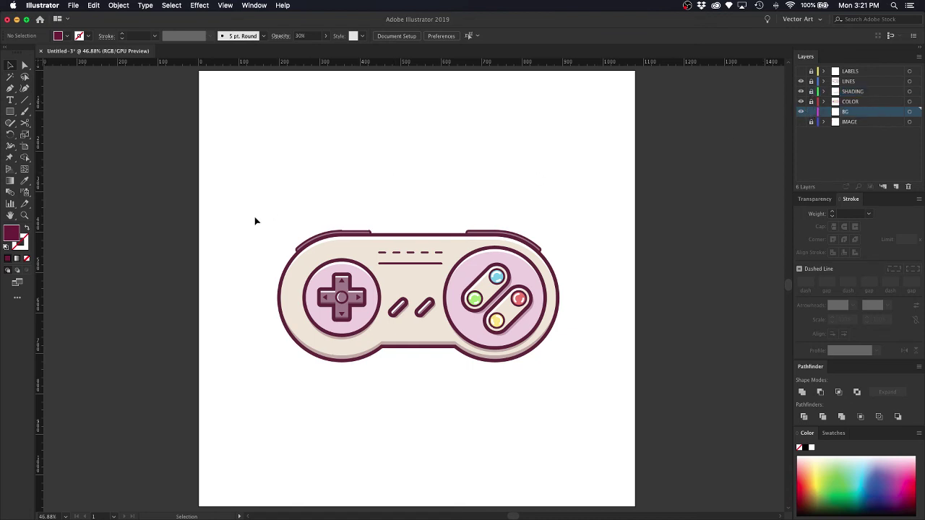
# Create a 1080 × 1080 px rectangle on the BG layer and align it to the artboard's left and top edges.
pyautogui.press('m')
pyautogui.click(280, 184)
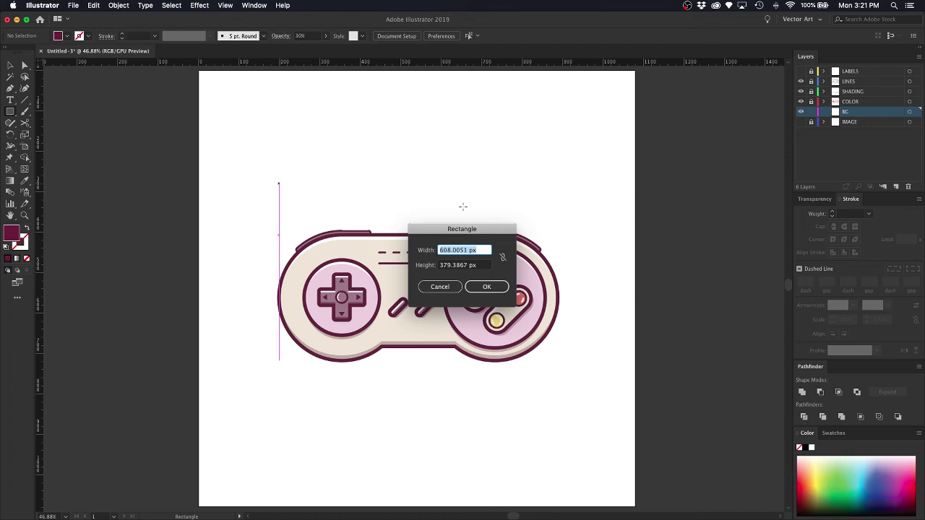
pyautogui.write('1080')
pyautogui.press('Tab')
pyautogui.write('10')
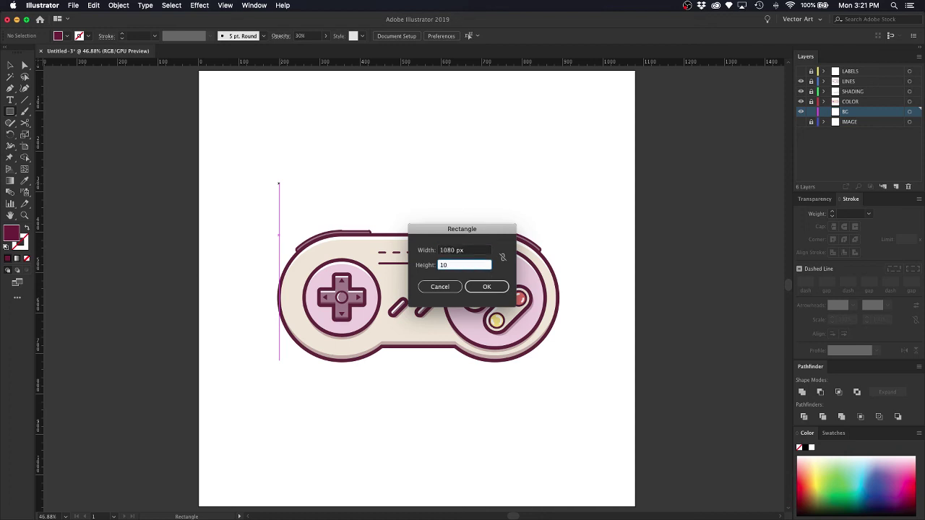
pyautogui.press('Return')
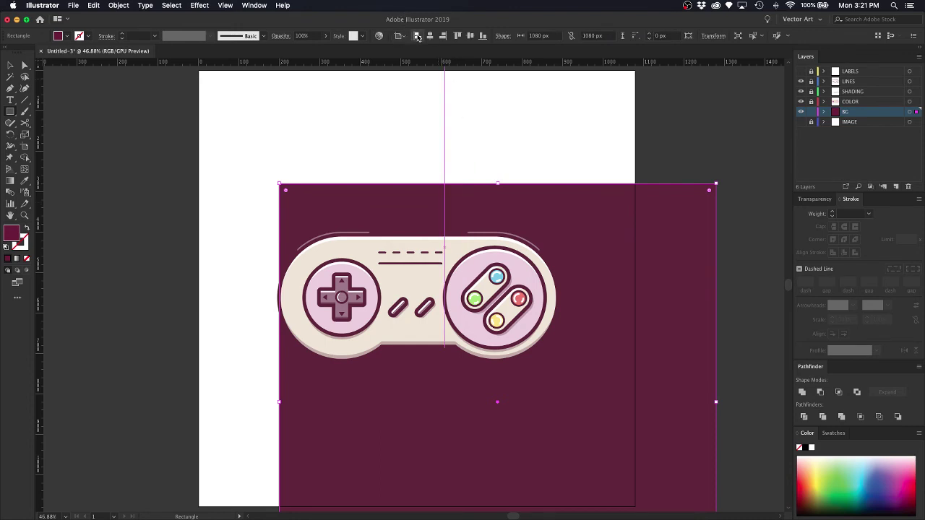
pyautogui.click(417, 37)
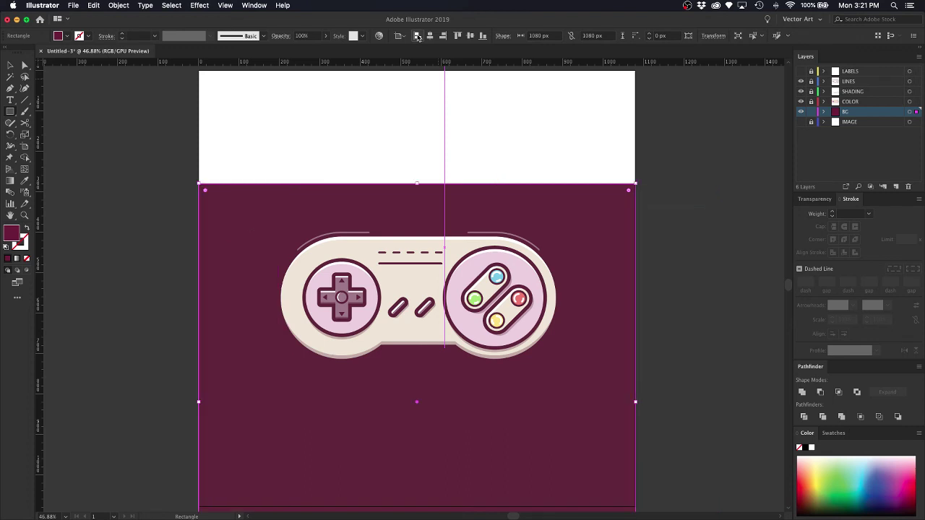
pyautogui.click(458, 36)
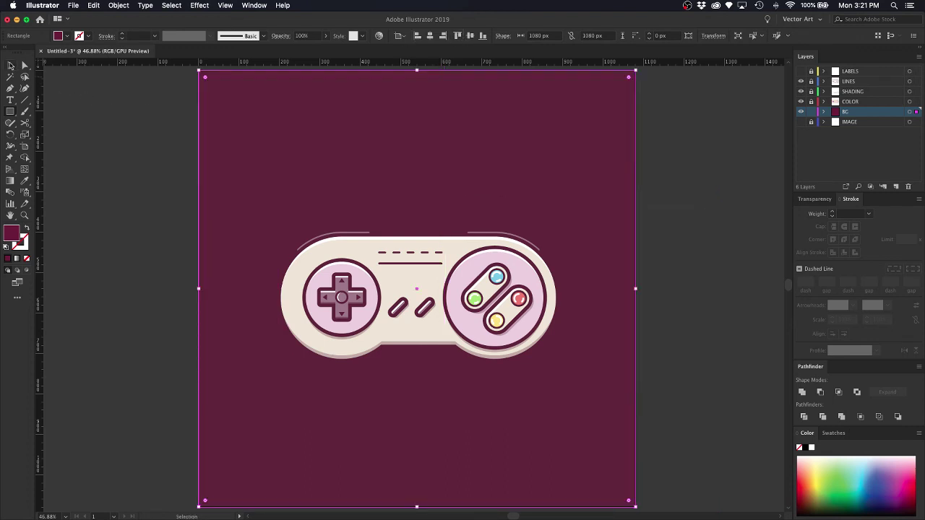
pyautogui.press('super+shift+a')
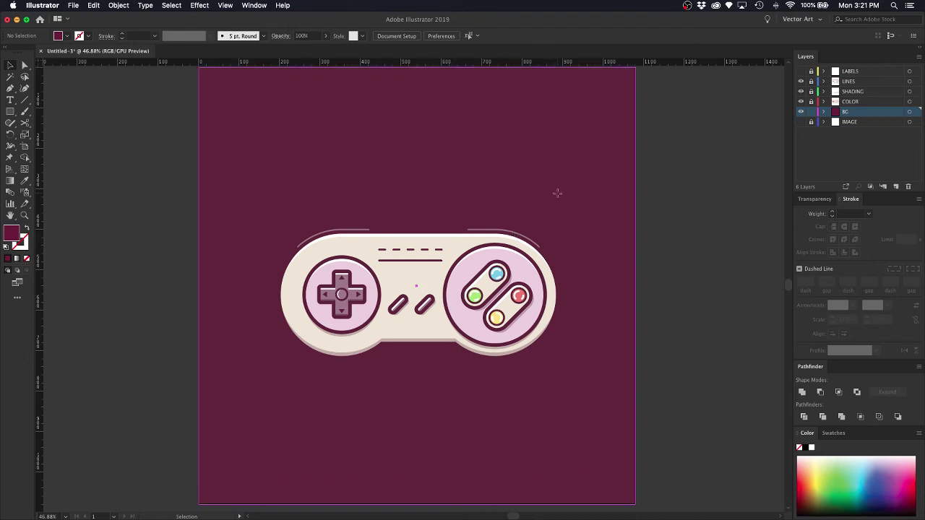
# Fill the background square with the light green swatch.
pyautogui.click(557, 193)
pyautogui.click(831, 433)
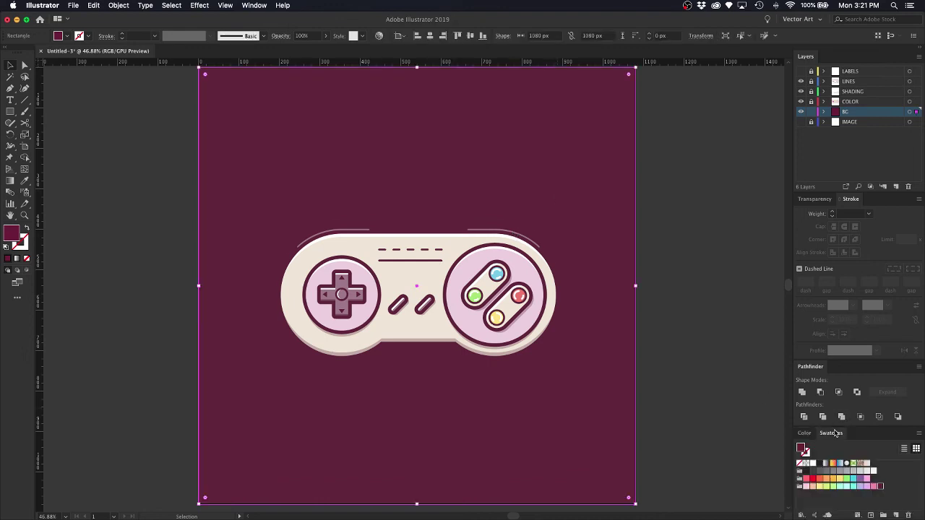
pyautogui.click(832, 486)
pyautogui.click(701, 245)
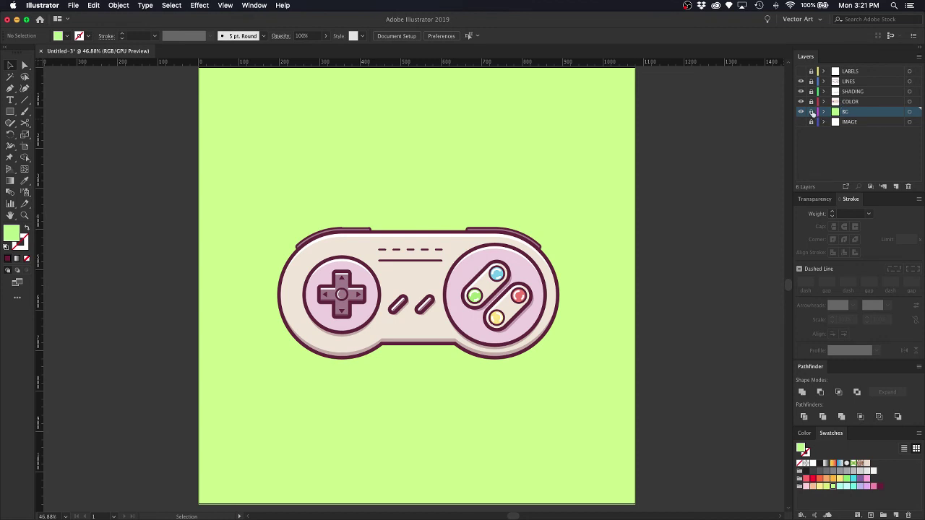
# In outline view with only BG shown, place vertical and horizontal guides through the square's center, then lock BG and restore the hidden layers and preview.
pyautogui.click(520, 130)
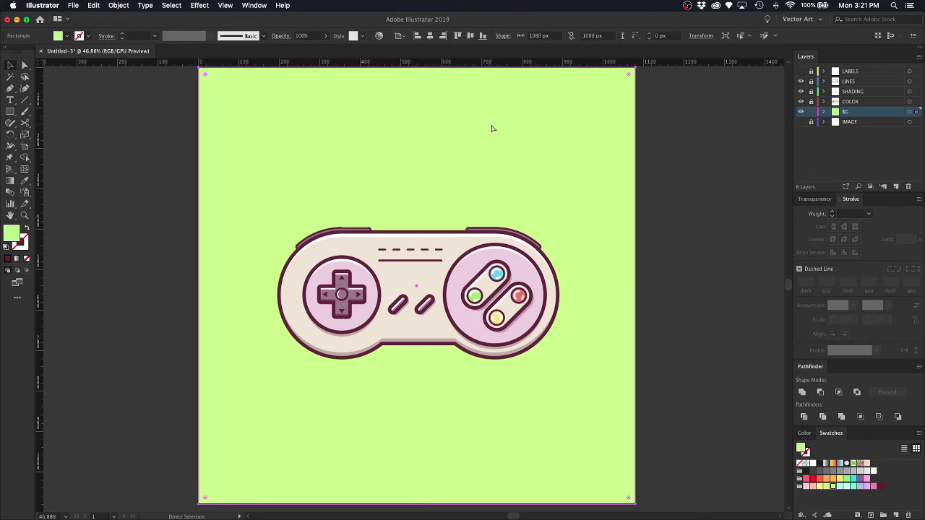
pyautogui.hotkey('ctrl', 'y')
pyautogui.moveTo(800, 102); pyautogui.dragTo(801, 81)
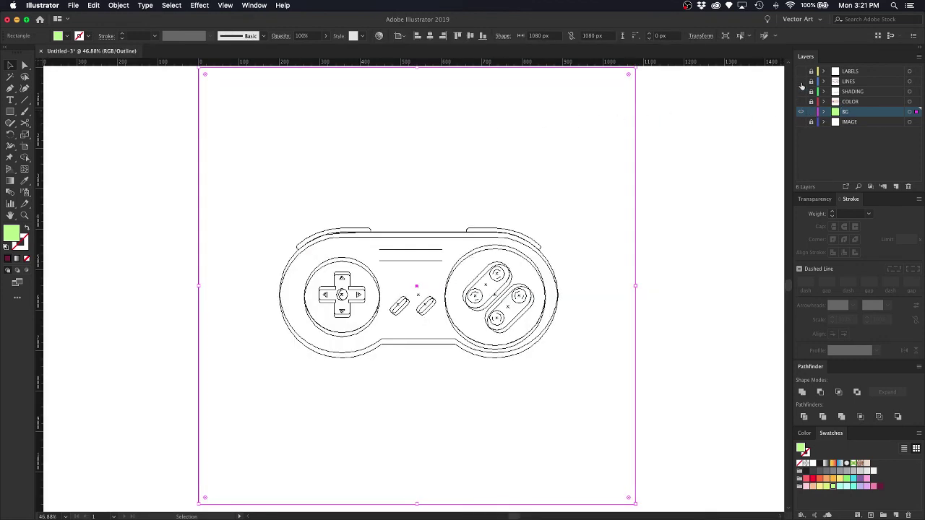
pyautogui.moveTo(40, 262); pyautogui.dragTo(416, 286)
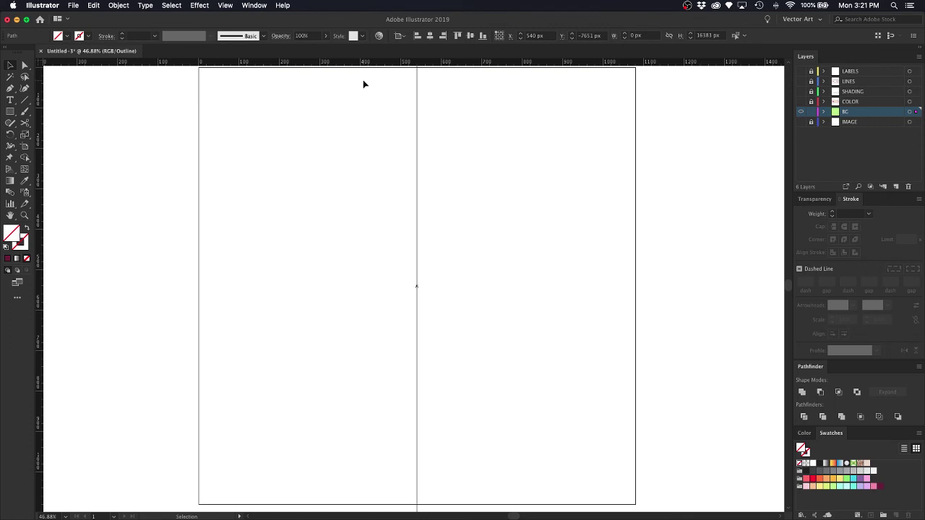
pyautogui.moveTo(369, 62); pyautogui.dragTo(417, 287)
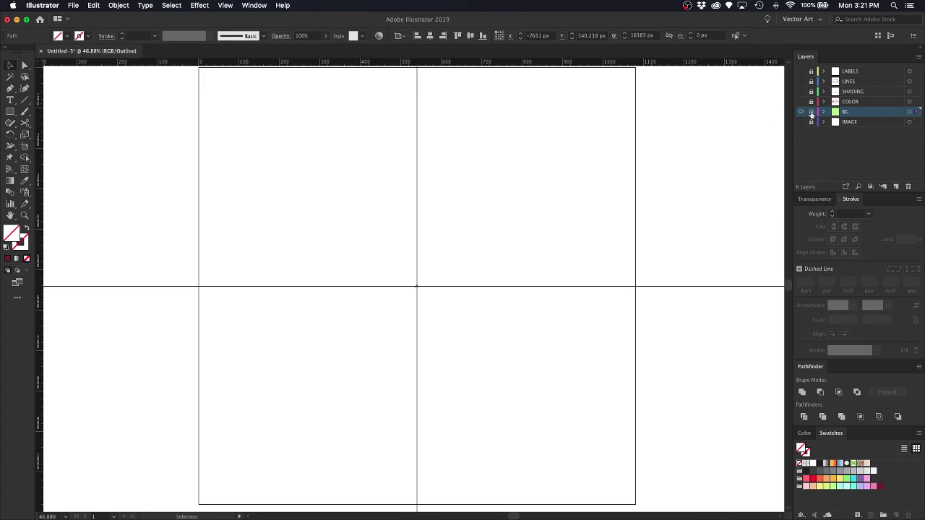
pyautogui.moveTo(808, 112); pyautogui.dragTo(805, 81)
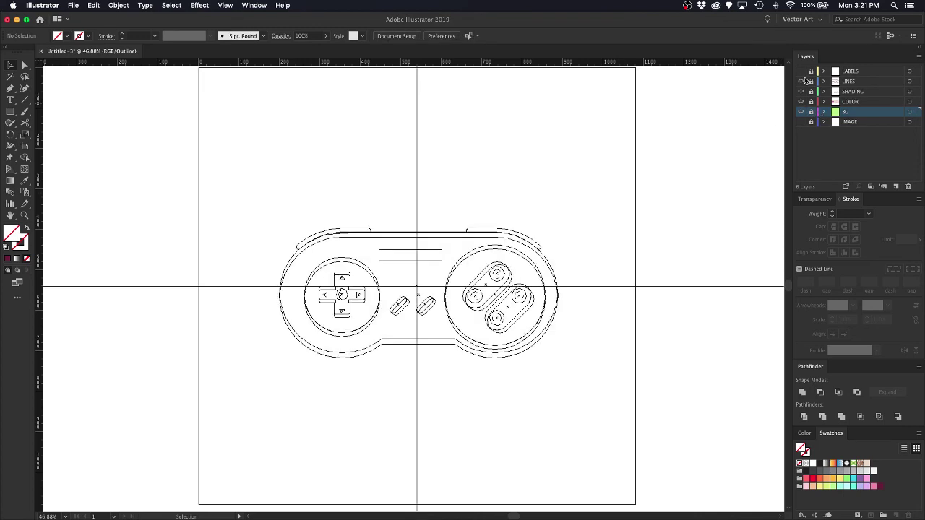
pyautogui.press('super+y')
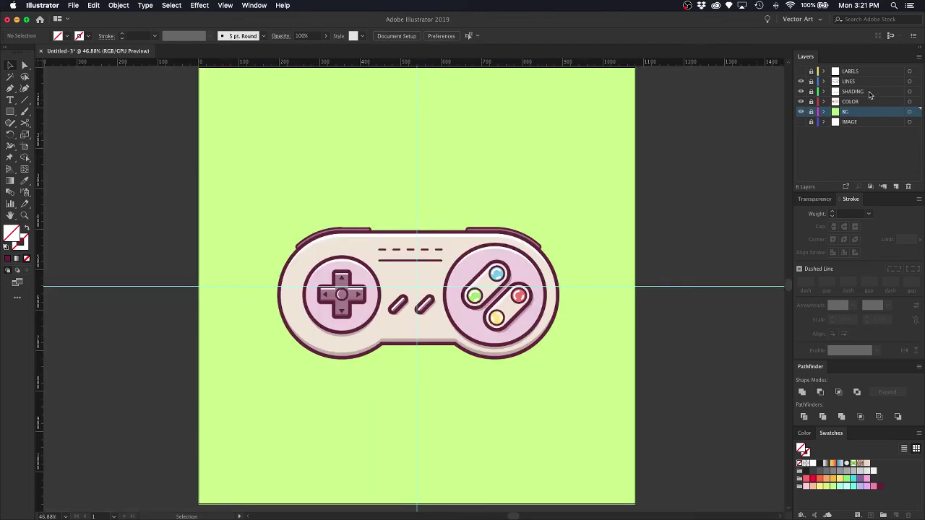
# Unlock COLOR, SHADING and LINES, then center all the controller artwork on the guides in outline view, moving it about 2.5 px left and 21 px up.
pyautogui.moveTo(811, 102); pyautogui.dragTo(811, 82)
pyautogui.click(860, 85)
pyautogui.press('super+a')
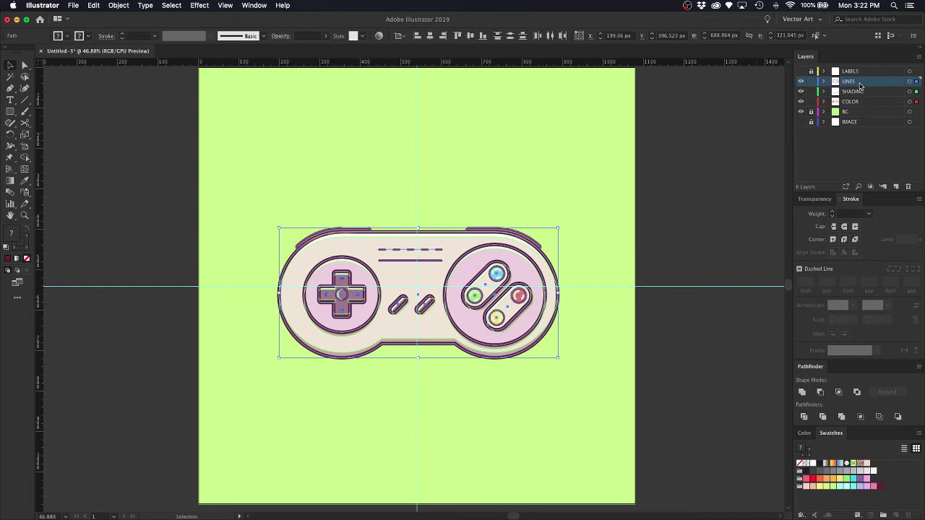
pyautogui.press('super+equal')
pyautogui.press('super+y')
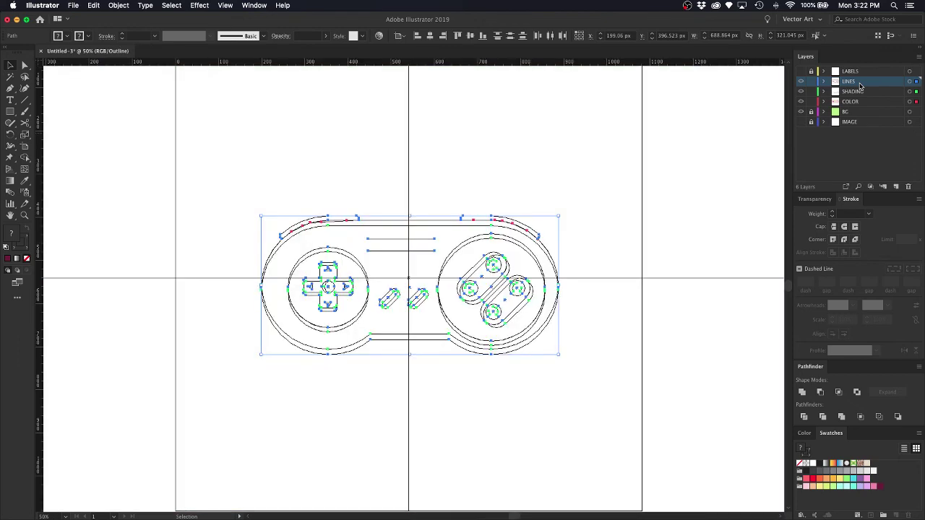
pyautogui.press('Left')
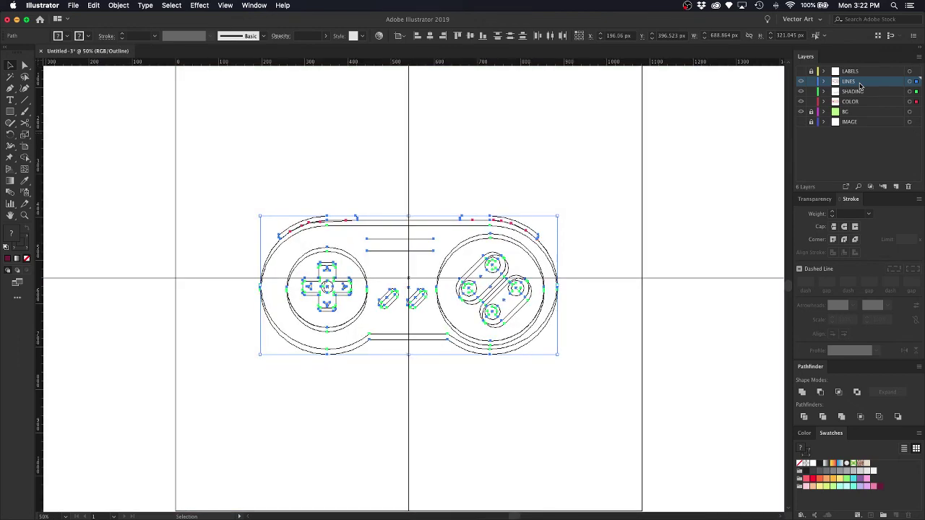
pyautogui.press('Up')
pyautogui.press('Up')
pyautogui.press('Up')
pyautogui.press('Up')
pyautogui.press('Up')
pyautogui.press('Up')
pyautogui.press('Up')
pyautogui.press('Up')
pyautogui.press('Up')
pyautogui.press('Up')
pyautogui.press('Up')
pyautogui.press('Up')
pyautogui.press('Up')
pyautogui.press('Up')
pyautogui.press('Up')
pyautogui.press('Up')
pyautogui.press('Up')
pyautogui.press('Up')
pyautogui.press('Up')
pyautogui.press('Up')
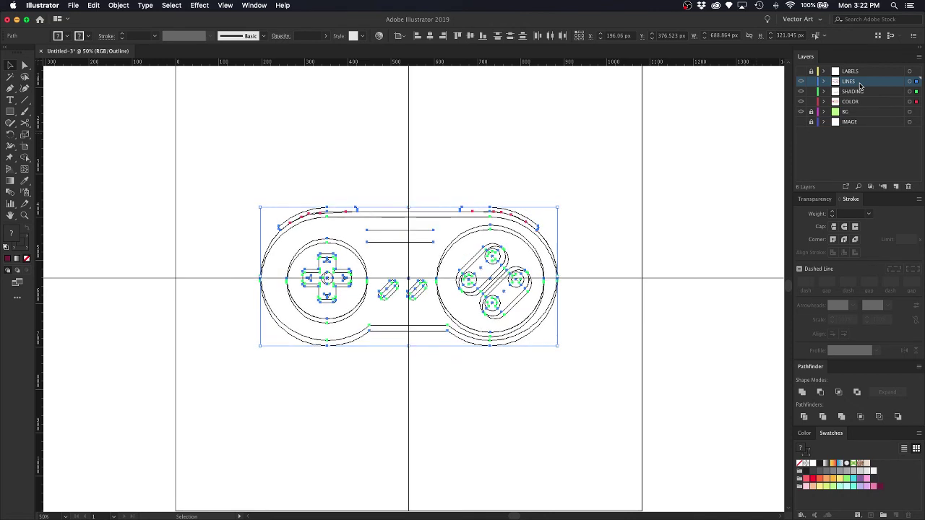
pyautogui.press('Up')
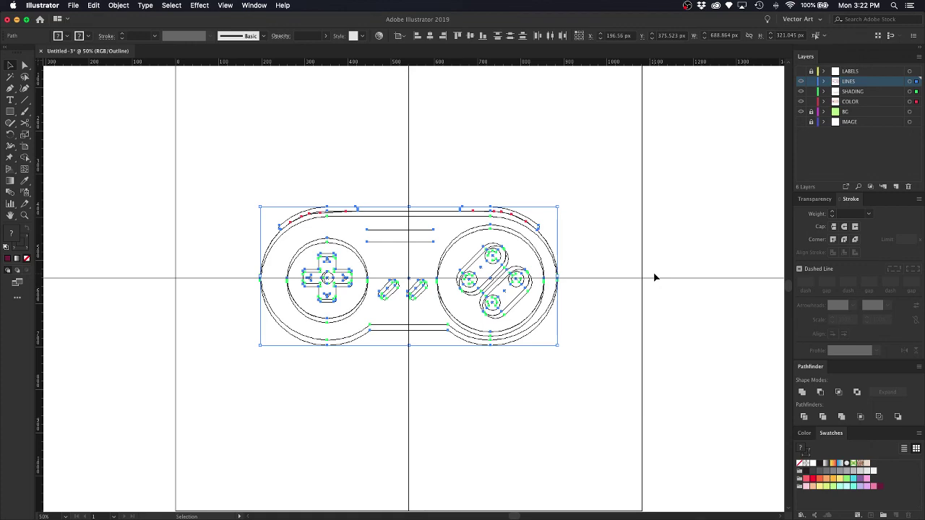
pyautogui.press('super+minus')
pyautogui.press('super+y')
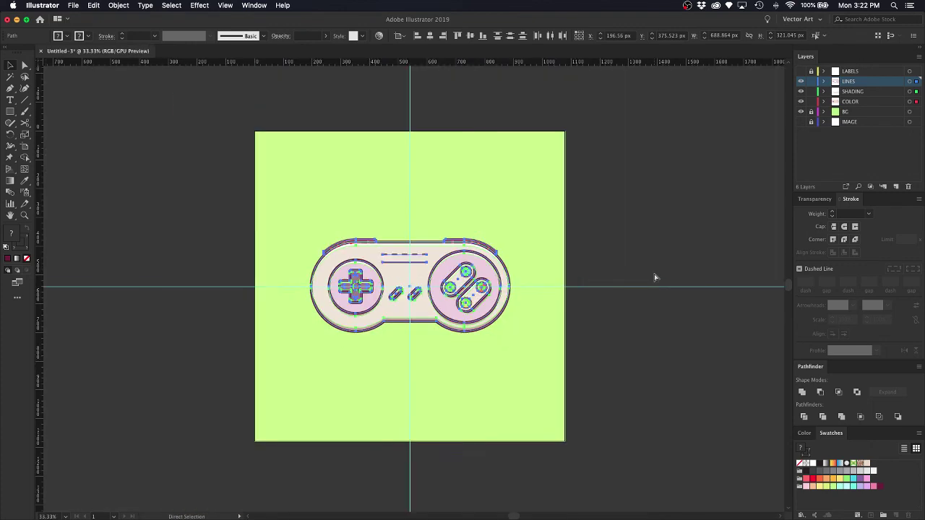
pyautogui.press('super+minus')
pyautogui.press('super+equal')
pyautogui.press('super+equal')
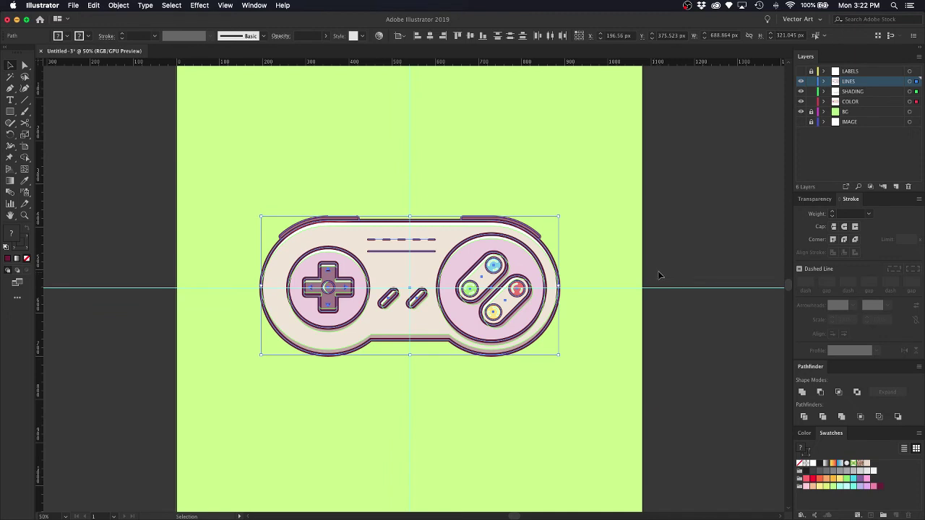
pyautogui.click(665, 242)
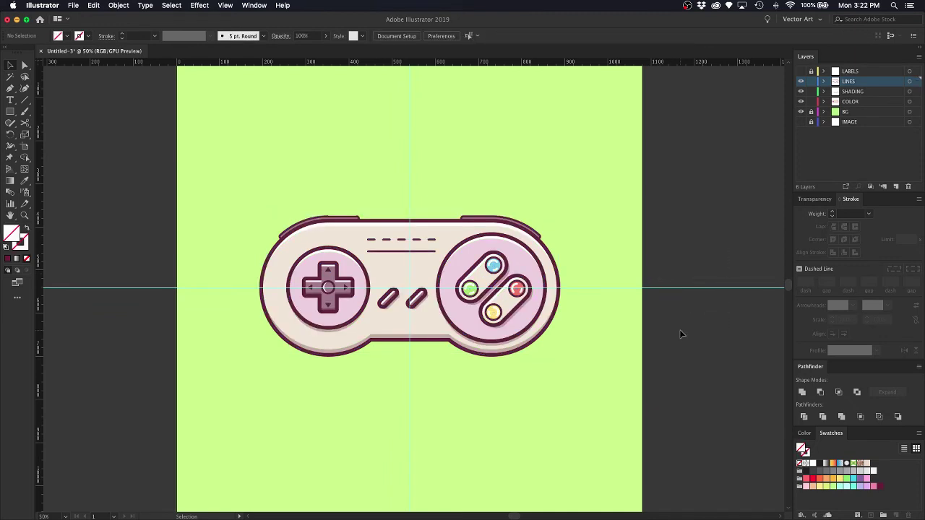
# Unlock the BG layer, delete the horizontal and vertical guides, and lock the BG, COLOR and SHADING layers.
pyautogui.click(810, 111)
pyautogui.moveTo(711, 233); pyautogui.dragTo(687, 356)
pyautogui.press('Delete')
pyautogui.scroll(5, 571, 264)
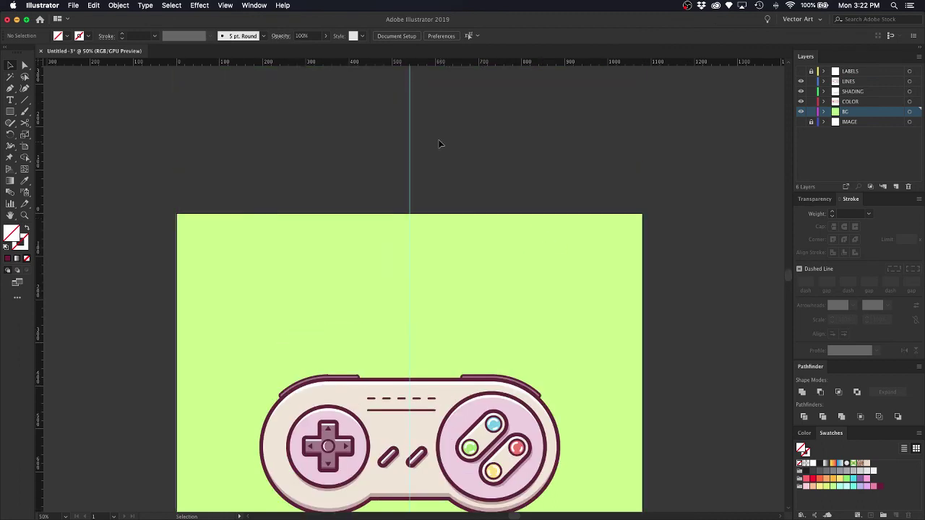
pyautogui.moveTo(438, 145); pyautogui.dragTo(361, 178)
pyautogui.press('Delete')
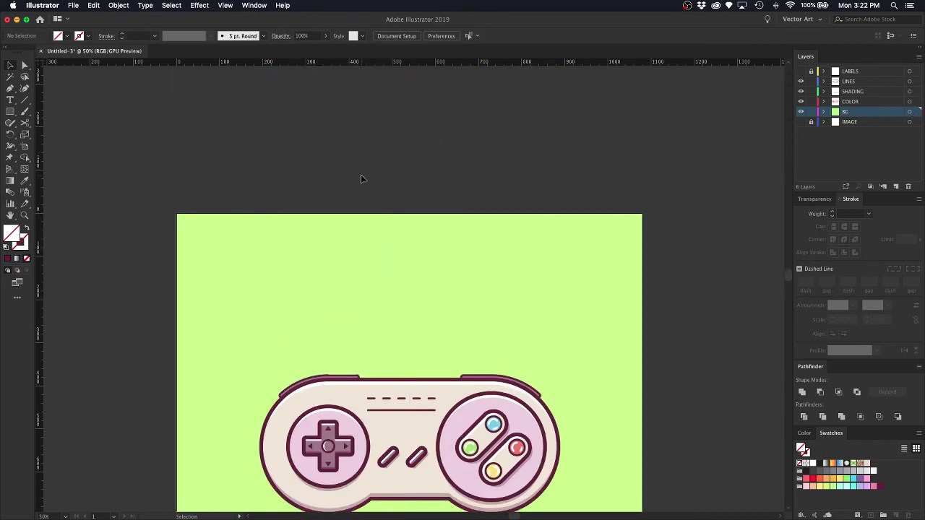
pyautogui.moveTo(812, 113); pyautogui.dragTo(813, 92)
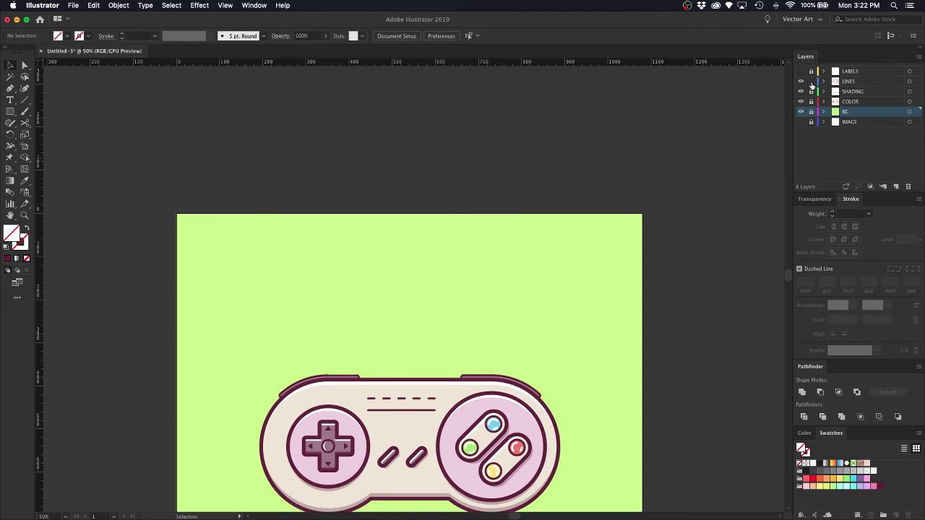
# Add a new layer directly above BG and name it SHADOW.
pyautogui.click(896, 186)
pyautogui.doubleClick(849, 113)
pyautogui.write('S')
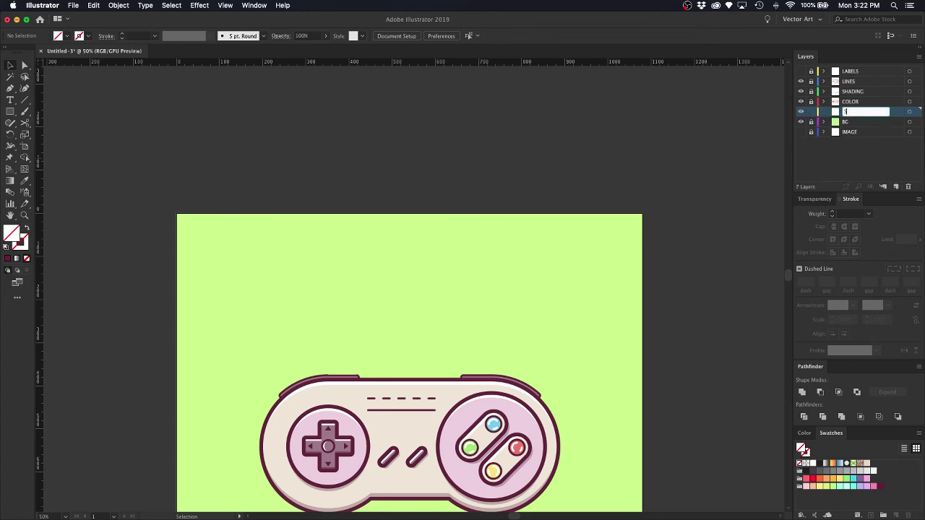
pyautogui.write('HADOW')
pyautogui.press('Return')
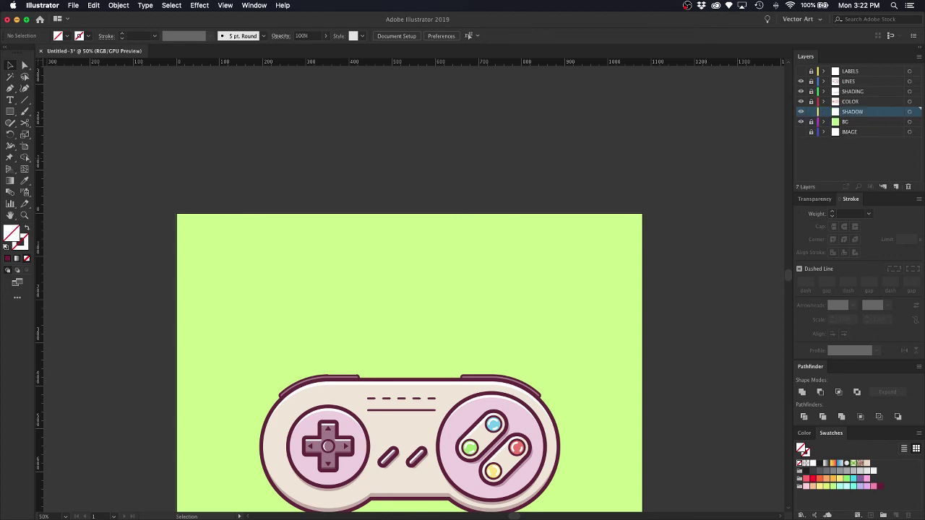
# Set the SHADOW layer's color to Medium Blue in its layer options.
pyautogui.doubleClick(887, 113)
pyautogui.click(434, 247)
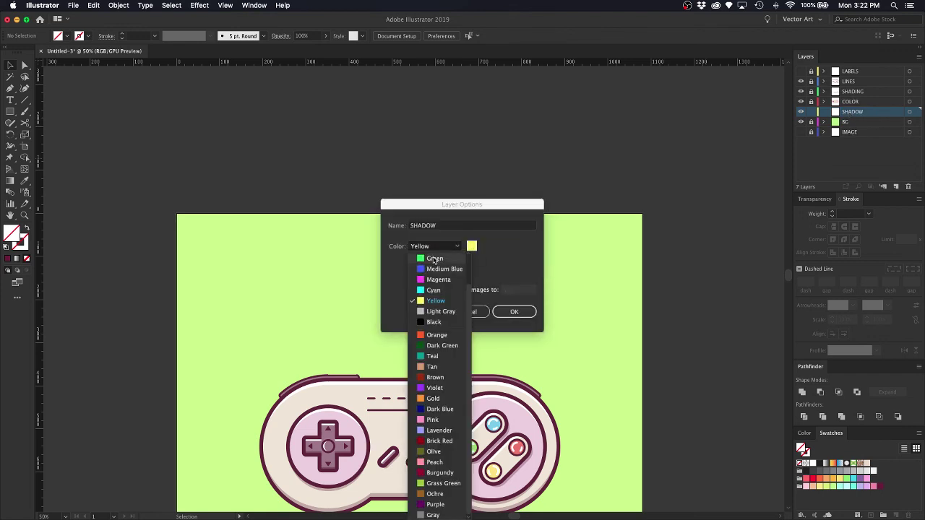
pyautogui.click(434, 258)
pyautogui.click(448, 246)
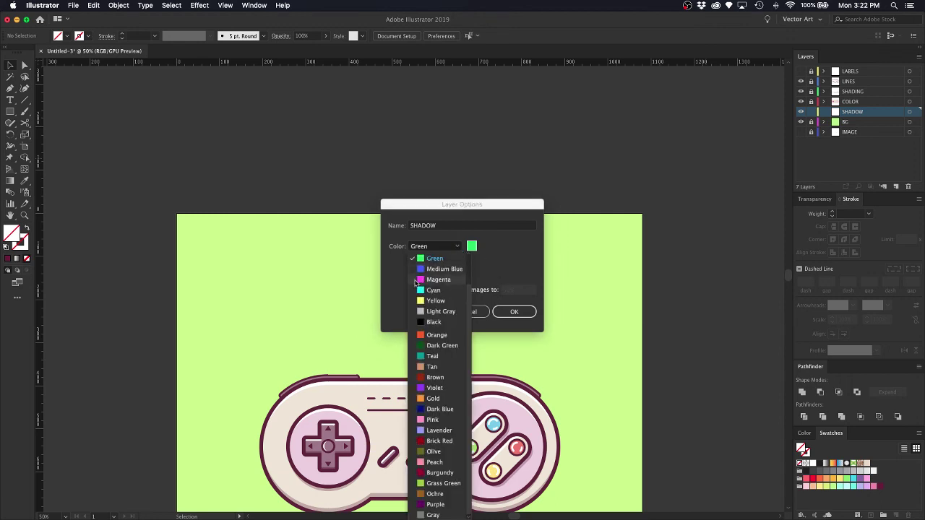
pyautogui.click(419, 284)
pyautogui.click(456, 248)
pyautogui.click(435, 269)
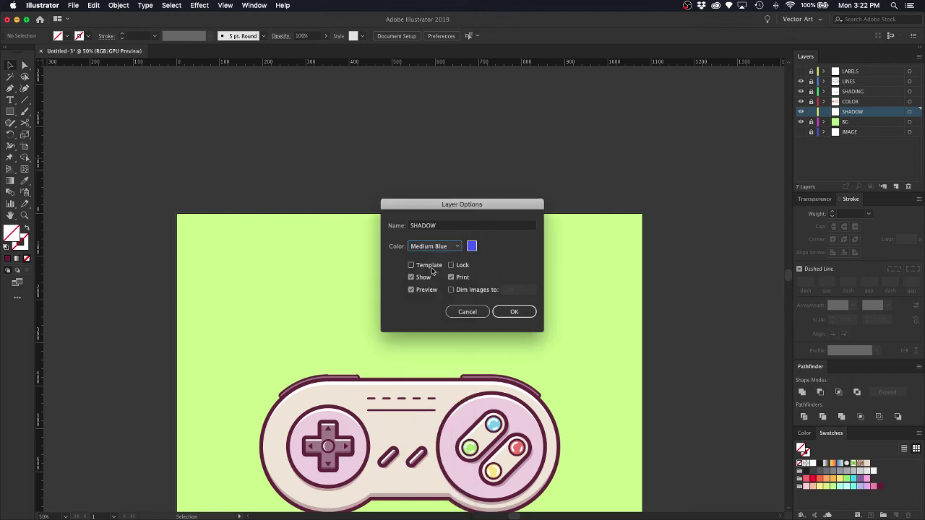
pyautogui.click(515, 311)
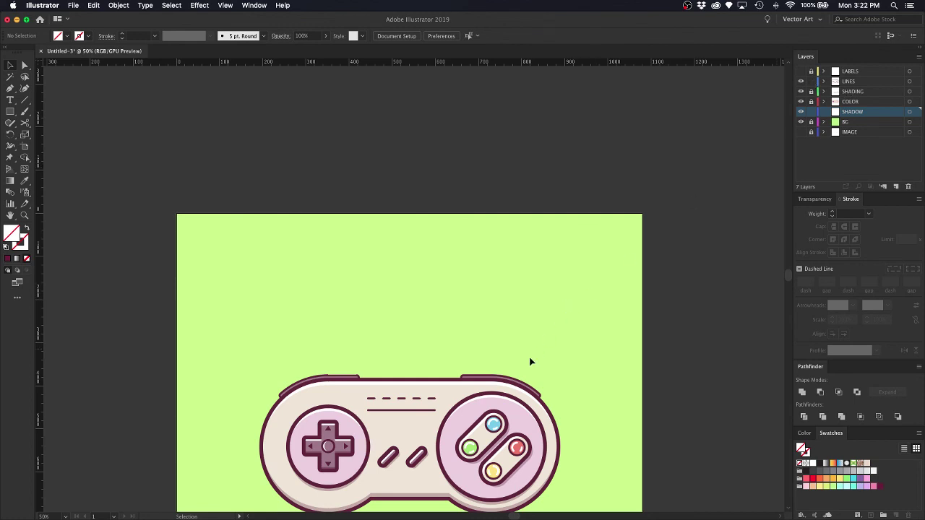
# Copy the controller's body outline and both shoulder button outlines from LINES, lock that layer, and paste them in place on SHADOW.
pyautogui.click(544, 391)
pyautogui.press('super+equal')
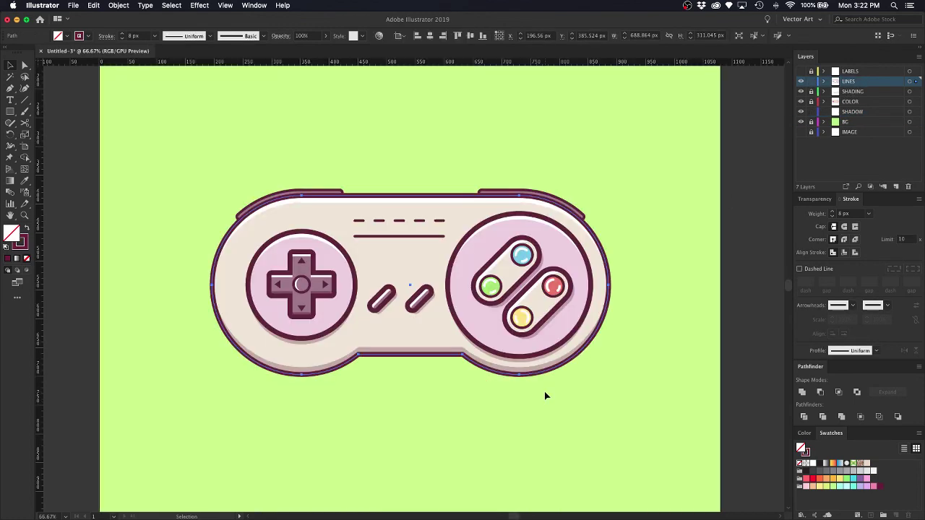
pyautogui.keyDown('shift'); pyautogui.click(578, 210); pyautogui.keyUp('shift')
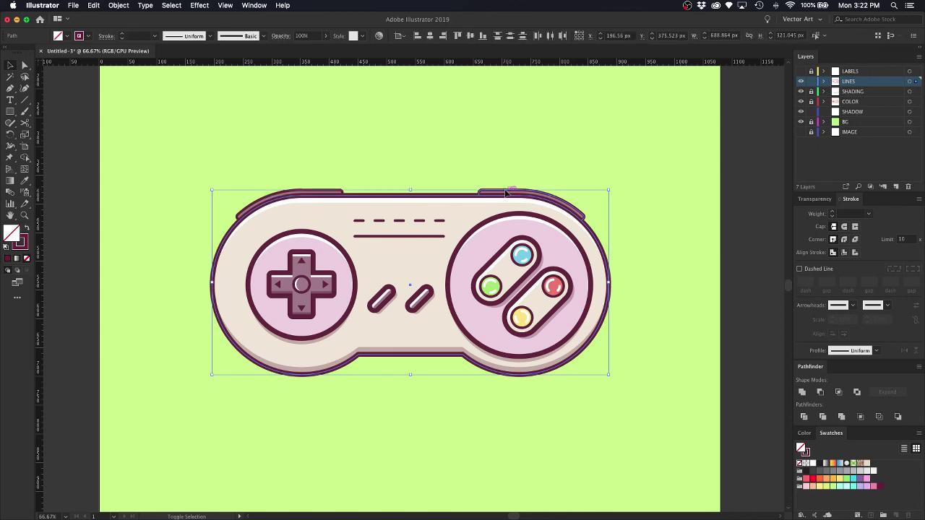
pyautogui.keyDown('shift'); pyautogui.click(258, 204); pyautogui.keyUp('shift')
pyautogui.press('a')
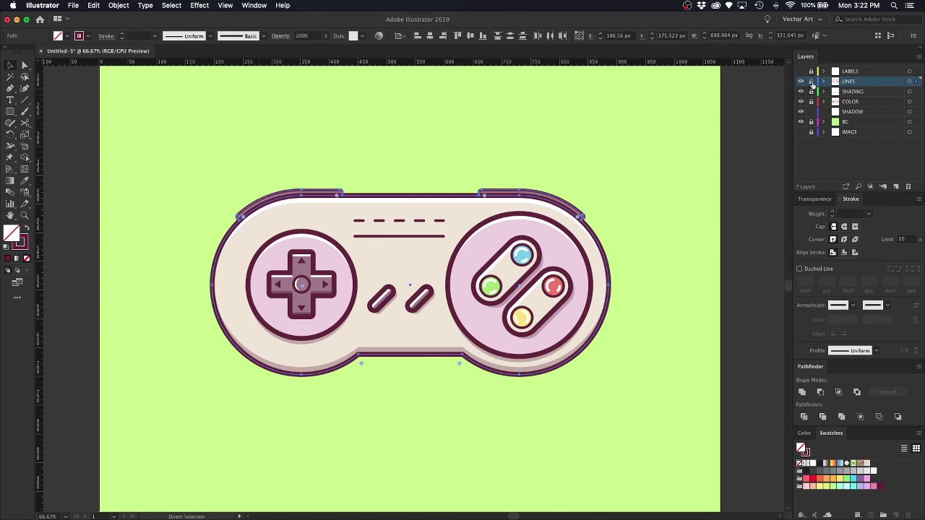
pyautogui.click(811, 82)
pyautogui.click(854, 114)
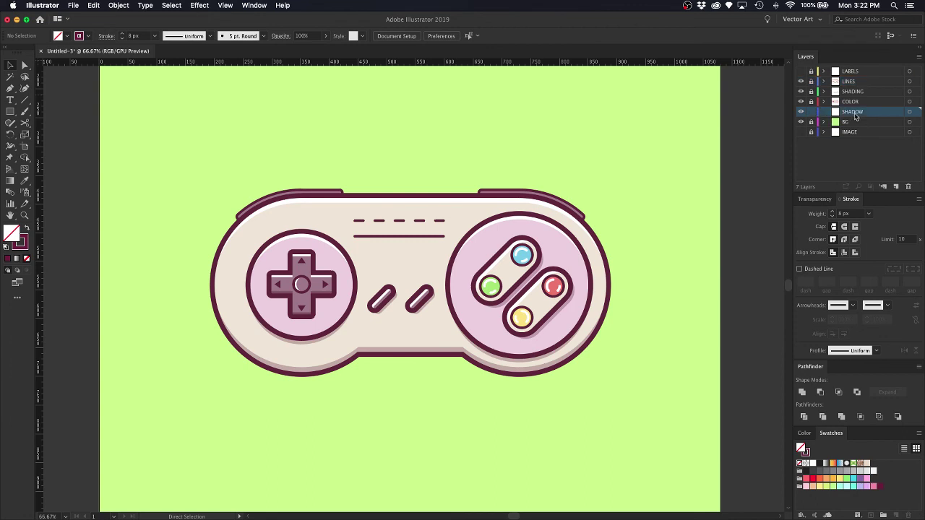
pyautogui.press('super+a')
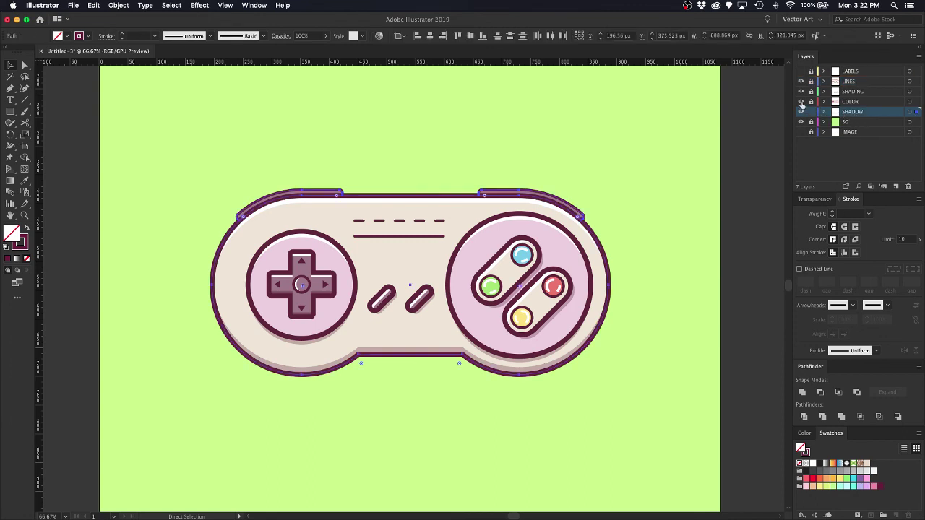
# Hide the COLOR, SHADING and LINES layers to isolate the copied outlines over the background.
pyautogui.moveTo(800, 103); pyautogui.dragTo(801, 81)
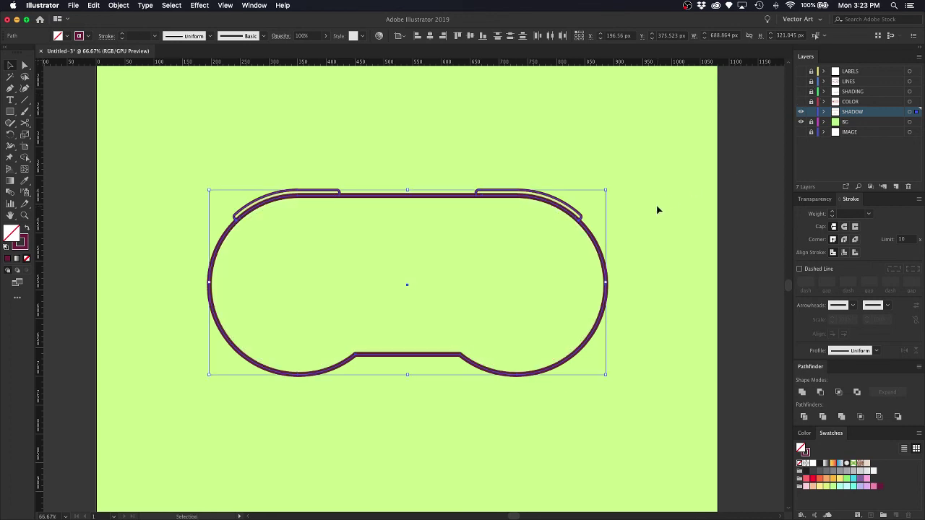
pyautogui.press('super+minus')
pyautogui.press('super+equal')
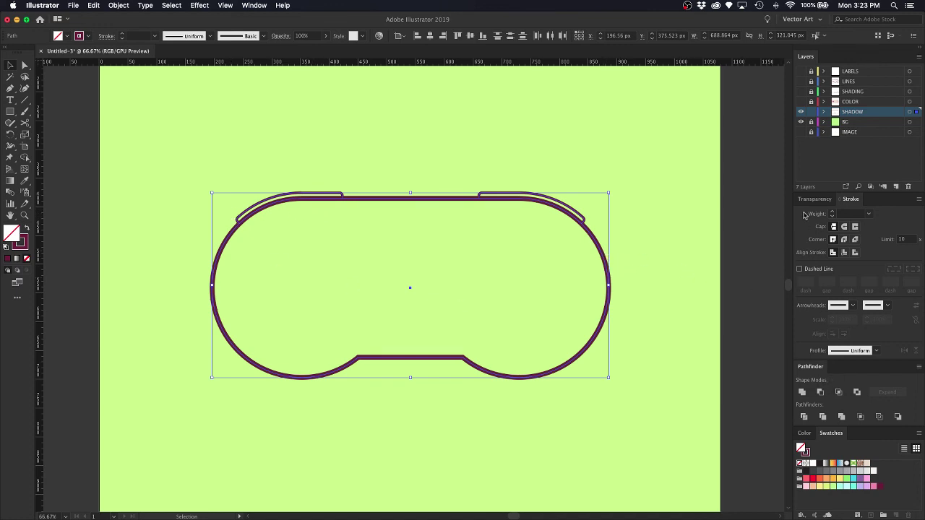
# Expand the fill and stroke of the copied outlines and try the Merge pathfinder on them.
pyautogui.click(118, 5)
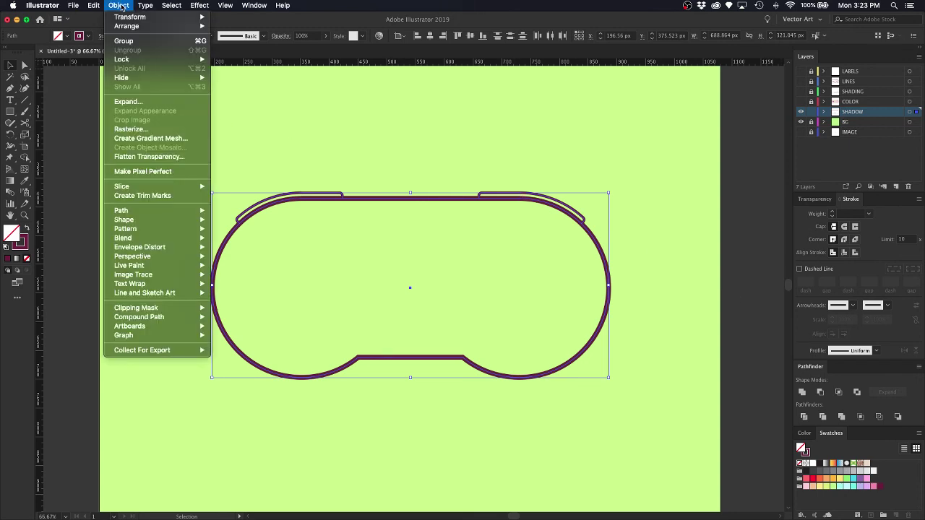
pyautogui.click(128, 101)
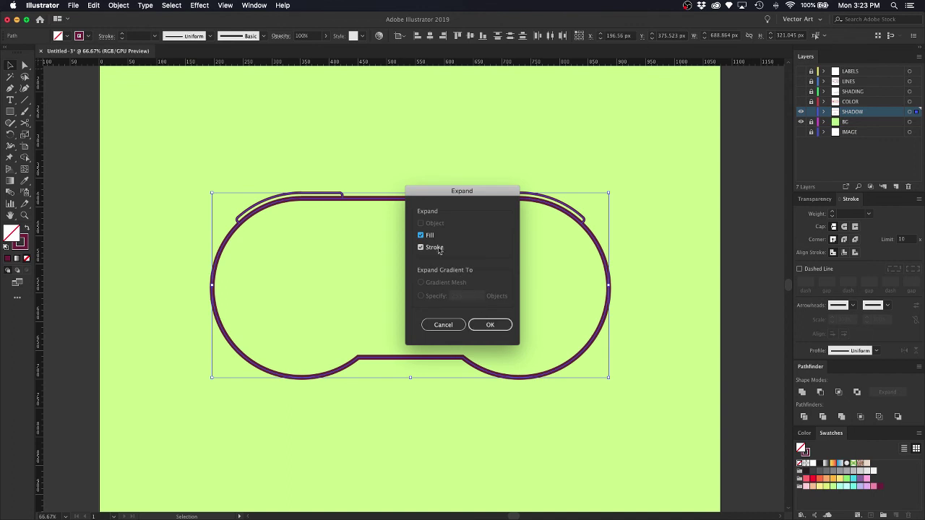
pyautogui.click(475, 323)
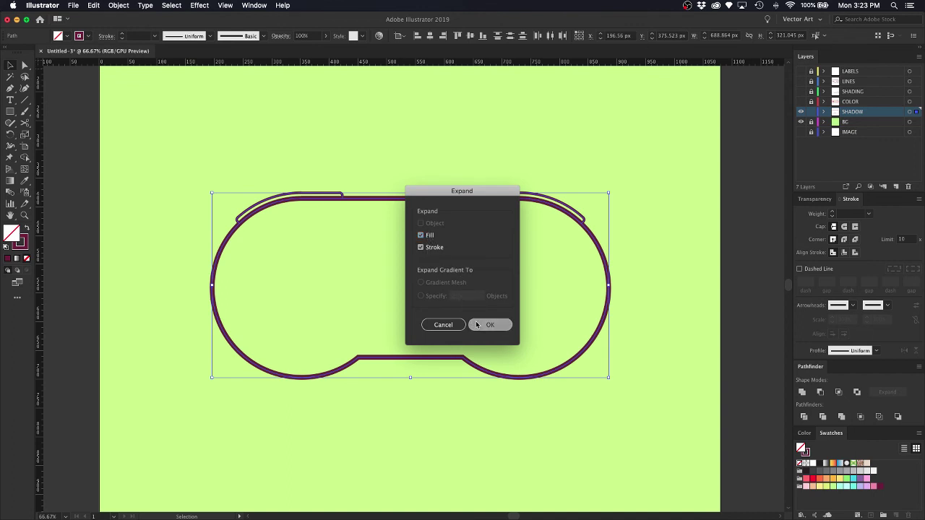
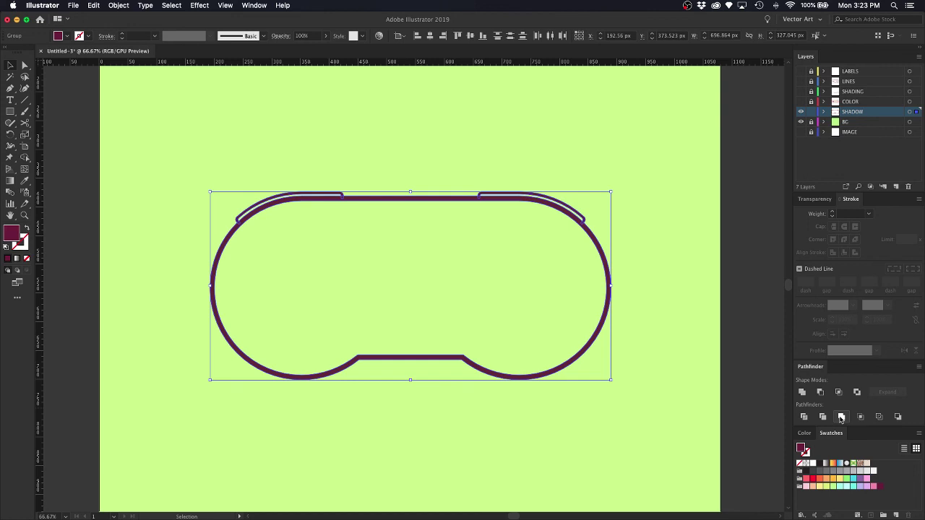
pyautogui.click(840, 416)
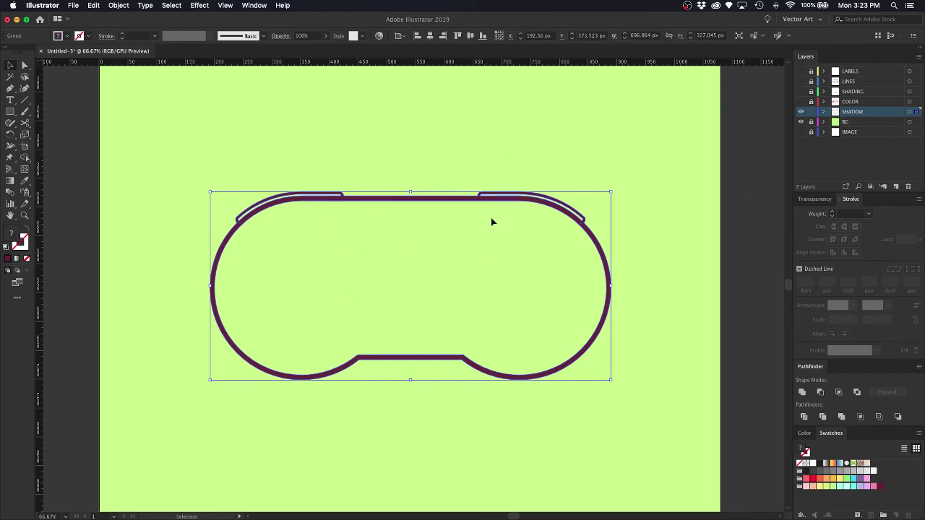
# Examine in outline view how the expanded shoulder button outlines overlap the upper edge of the body outline.
pyautogui.scroll(5, 531, 298)
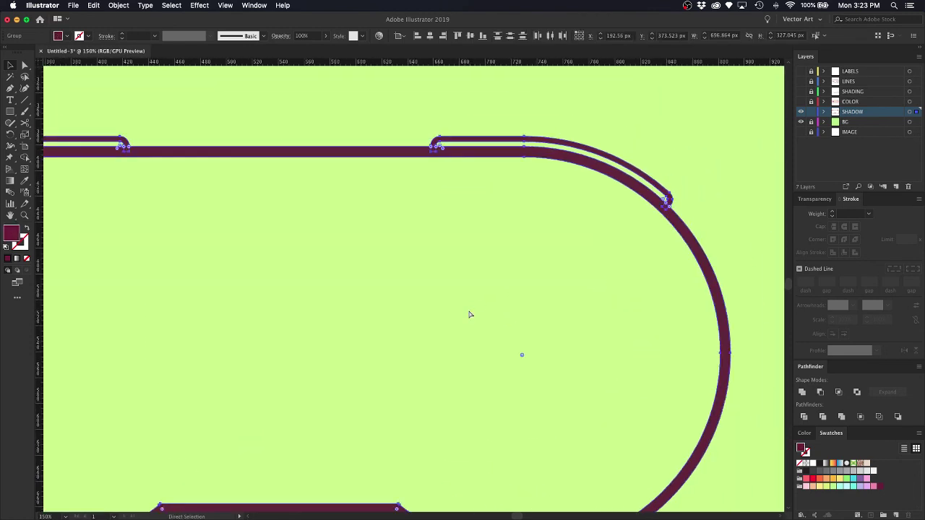
pyautogui.press('super+y')
pyautogui.hotkey('ctrl', '=')
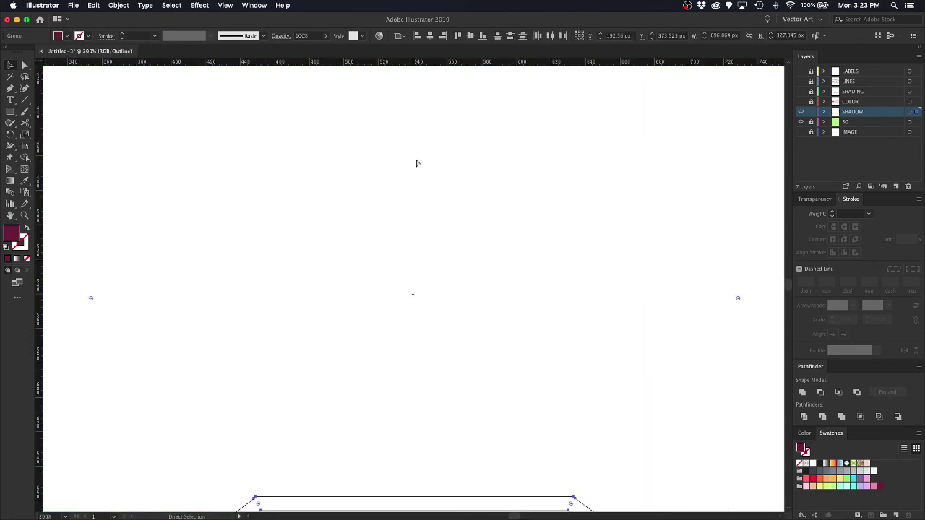
pyautogui.press('space')
pyautogui.scroll(-5, 436, 159)
pyautogui.hscroll(3, 455, 355)
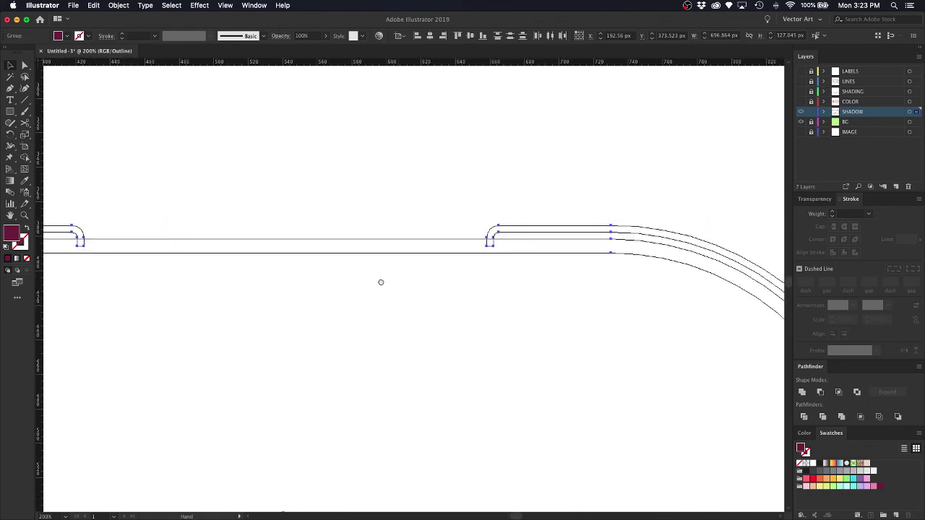
pyautogui.click(496, 198)
pyautogui.moveTo(349, 196); pyautogui.dragTo(574, 163)
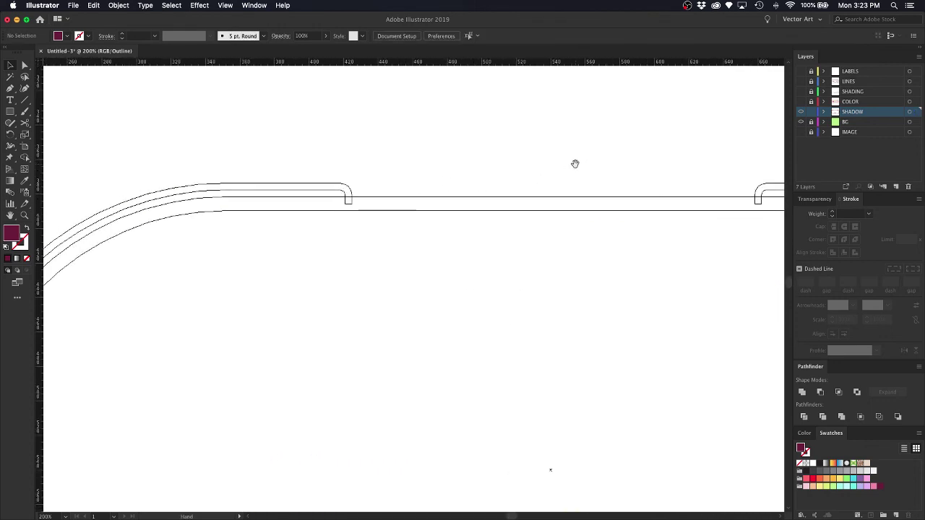
pyautogui.click(347, 190)
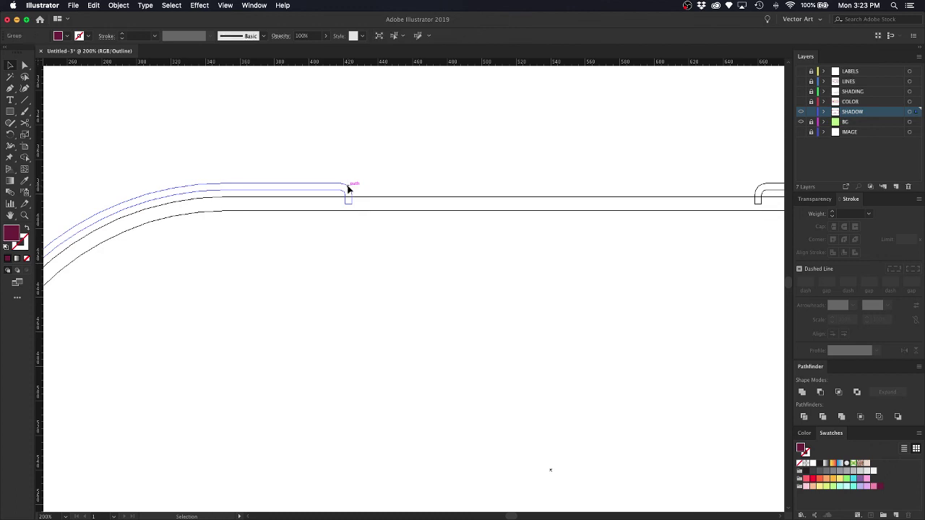
pyautogui.press('space')
pyautogui.hscroll(5, 516, 178)
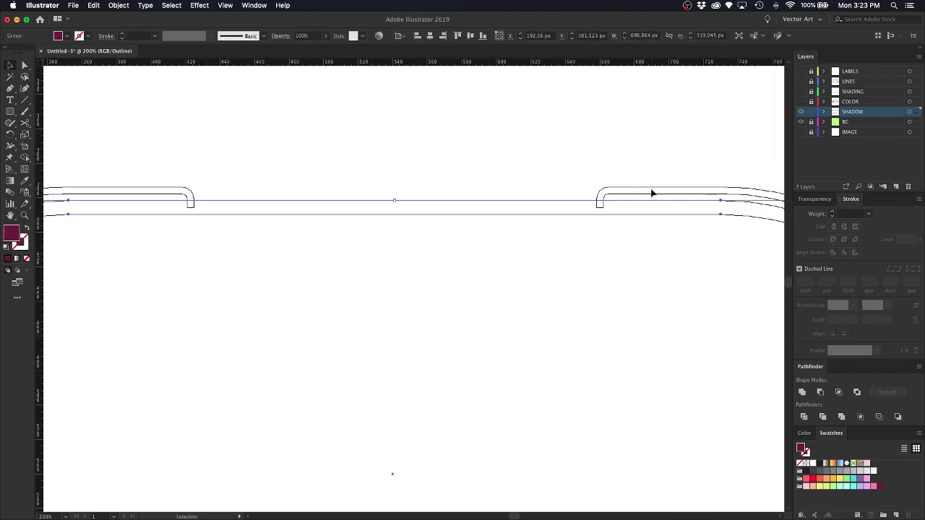
# Combine the expanded body outline and both shoulder button outlines with the Merge pathfinder.
pyautogui.click(633, 179)
pyautogui.press('super+minus')
pyautogui.press('super+minus')
pyautogui.press('super+minus')
pyautogui.press('super+minus')
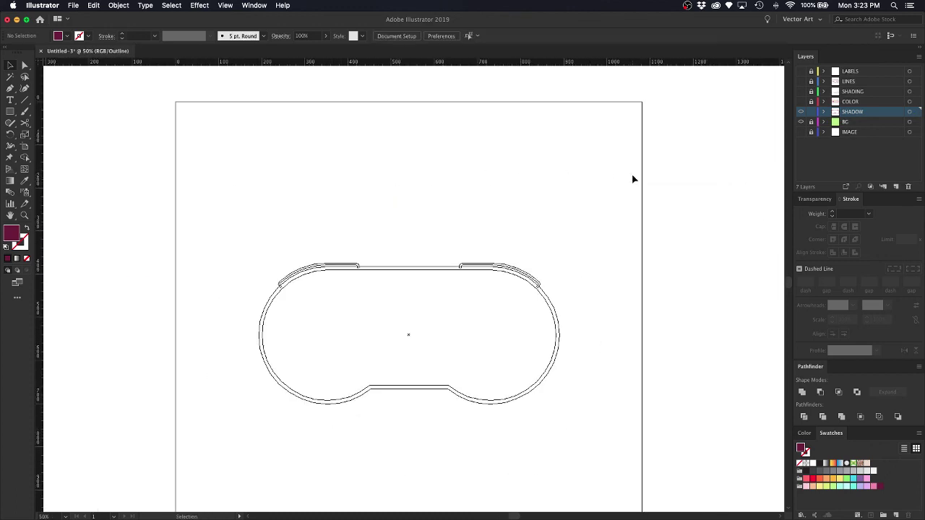
pyautogui.press('v')
pyautogui.moveTo(602, 225); pyautogui.dragTo(245, 440)
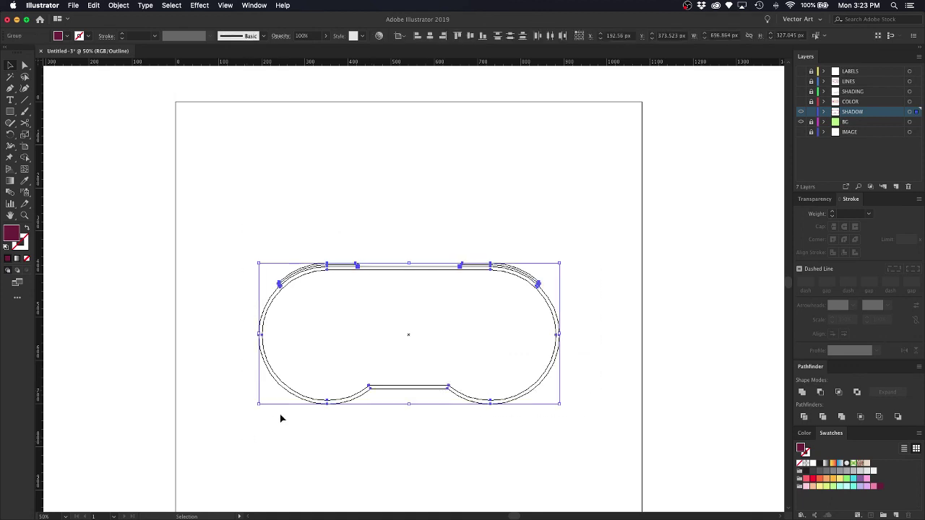
pyautogui.press('super+plus')
pyautogui.press('super+plus')
pyautogui.click(842, 418)
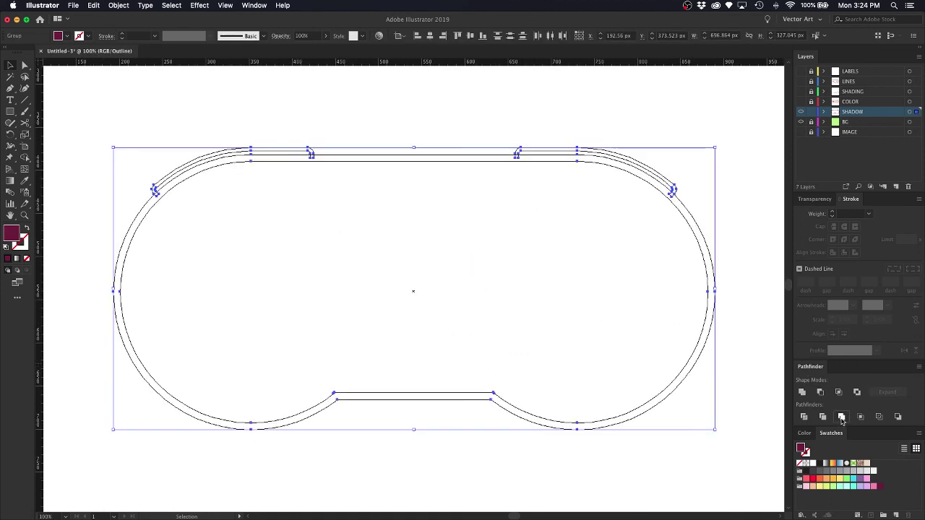
pyautogui.click(546, 124)
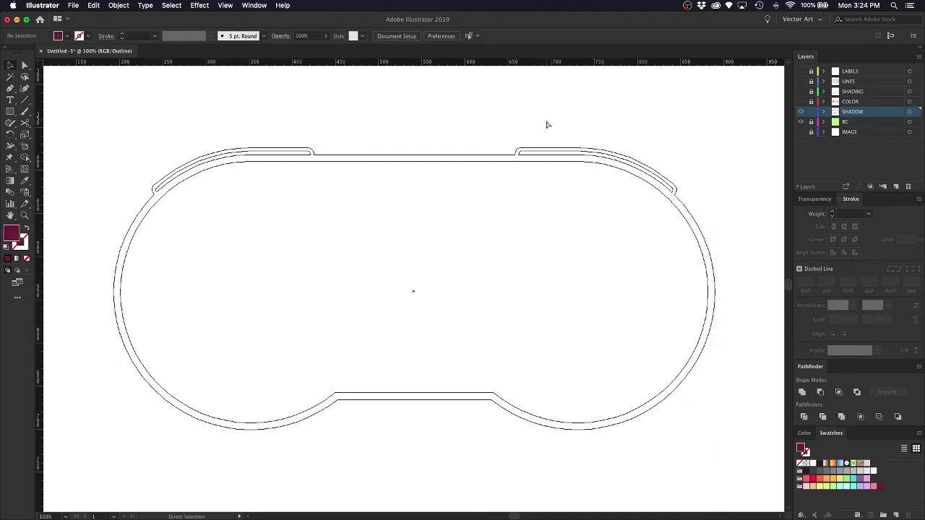
# Check the merged paths around the shoulder button, leave outline view and fill the whole group with the dark maroon swatch.
pyautogui.press('super+plus')
pyautogui.moveTo(545, 120); pyautogui.dragTo(551, 168)
pyautogui.hscroll(4, 551, 169)
pyautogui.scroll(3, 551, 169)
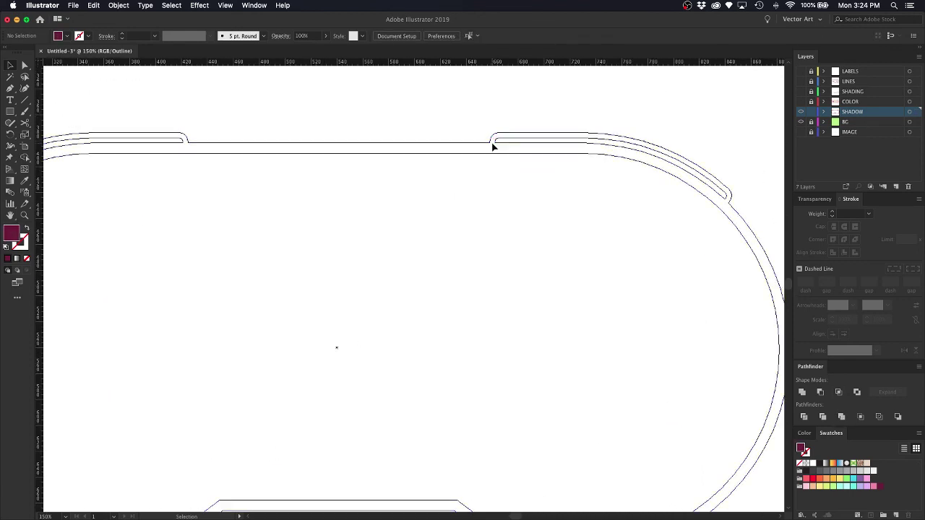
pyautogui.click(498, 149)
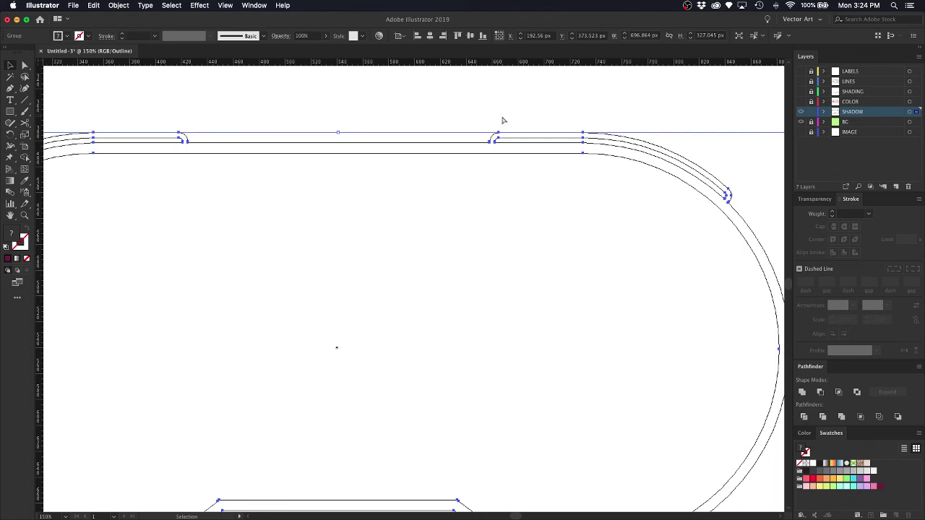
pyautogui.press('super+y')
pyautogui.press('super+0')
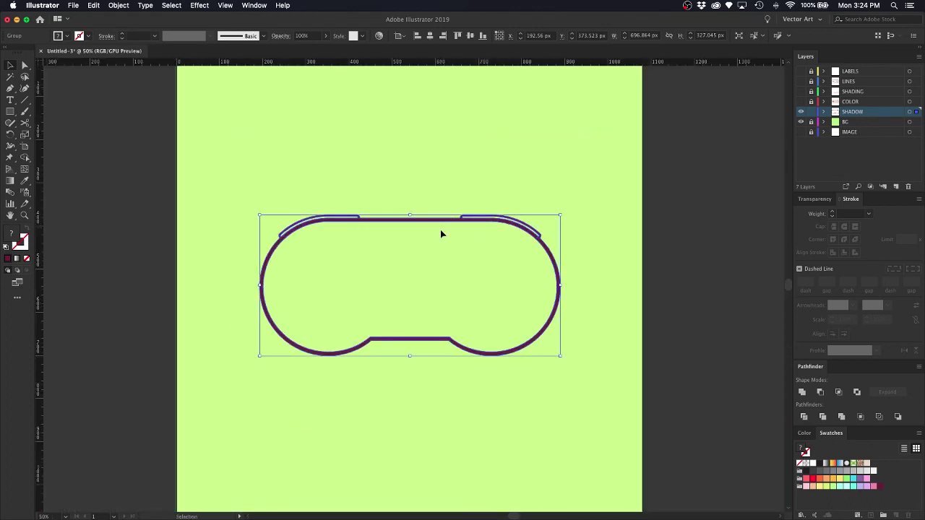
pyautogui.press('super+equal')
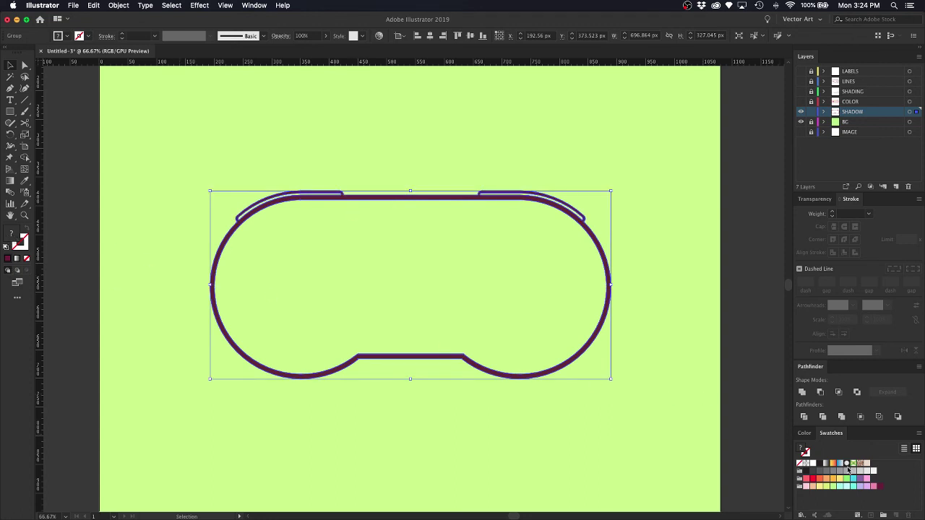
pyautogui.click(878, 488)
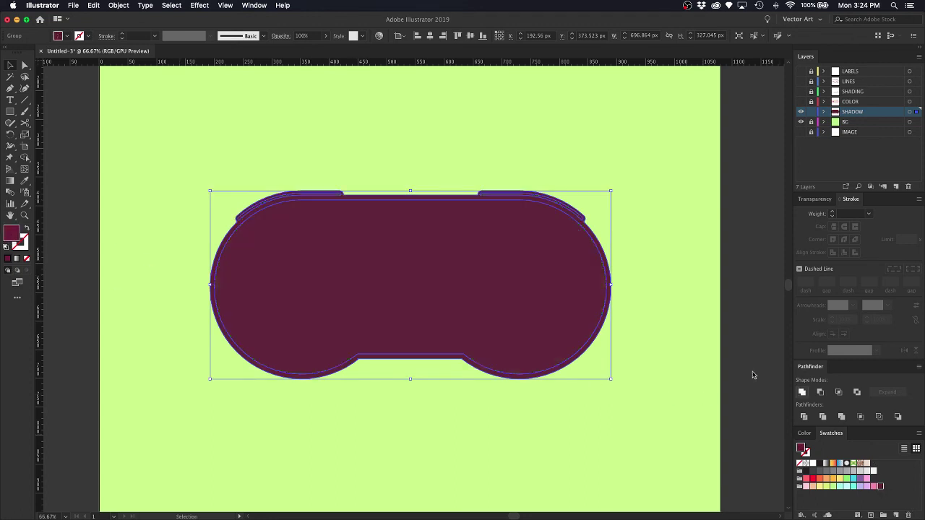
pyautogui.click(382, 173)
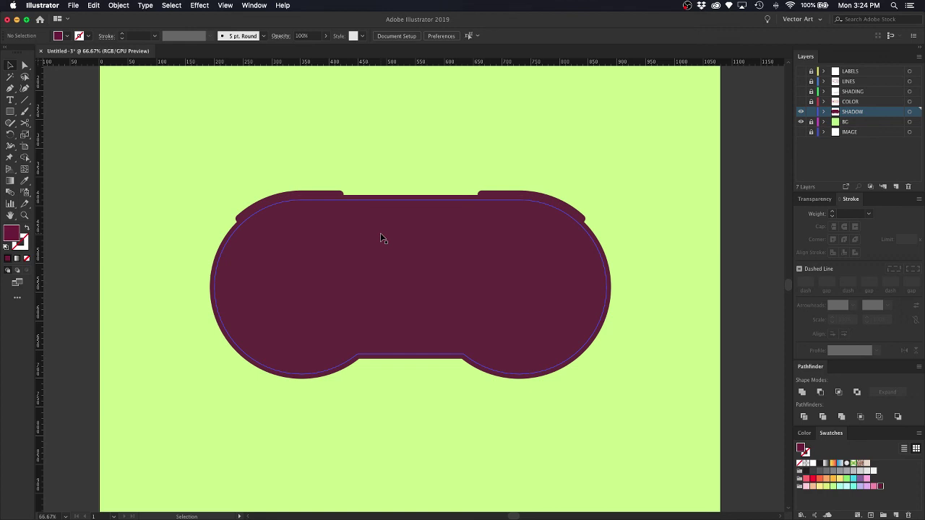
# Pull the filled silhouette and its pieces apart to check whether they are separate shapes, and undo the moves.
pyautogui.moveTo(383, 238); pyautogui.dragTo(380, 265)
pyautogui.press('a')
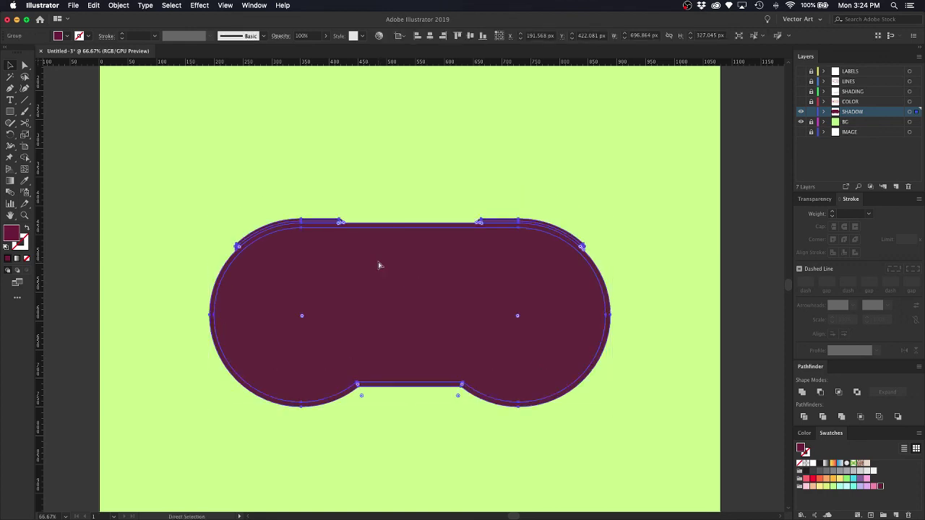
pyautogui.hotkey('ctrl', 'z')
pyautogui.press('v')
pyautogui.click(415, 147)
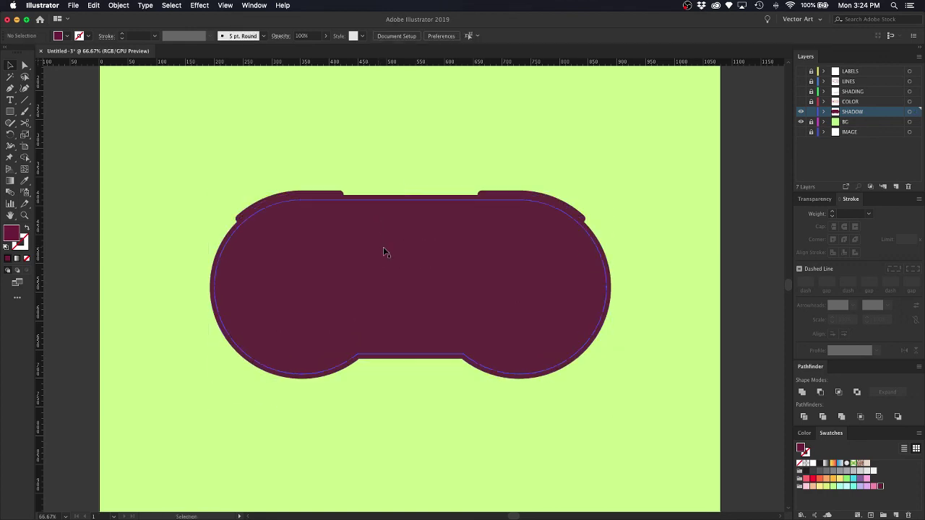
pyautogui.moveTo(385, 252); pyautogui.dragTo(377, 310)
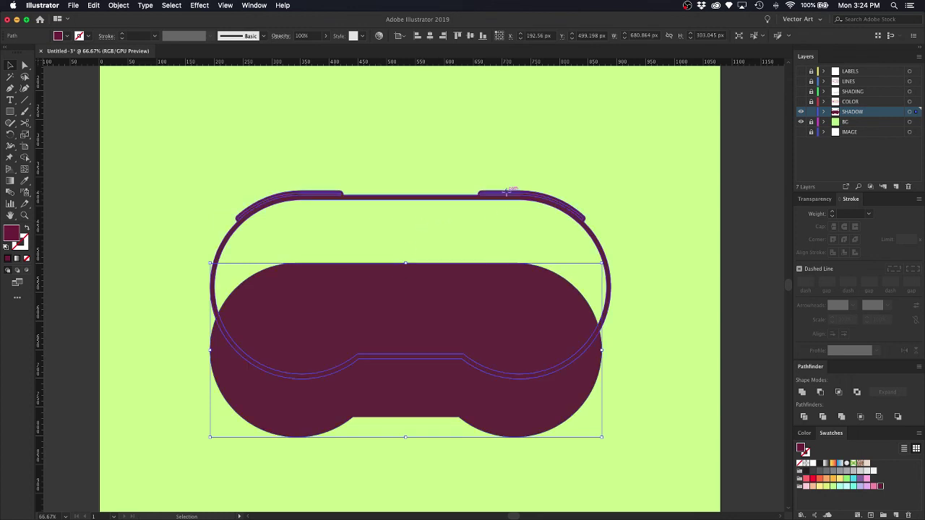
pyautogui.moveTo(508, 191); pyautogui.dragTo(553, 149)
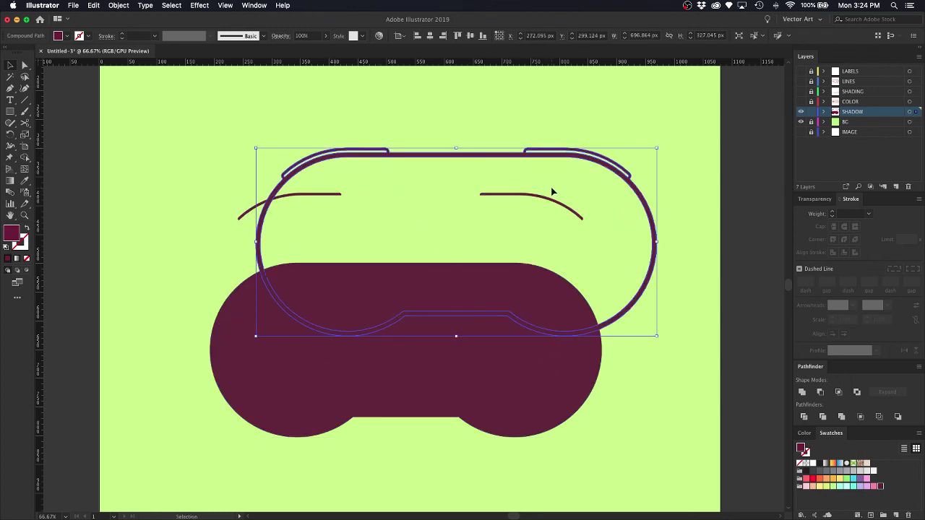
pyautogui.hotkey('ctrl', 'z')
pyautogui.hotkey('ctrl', 'z')
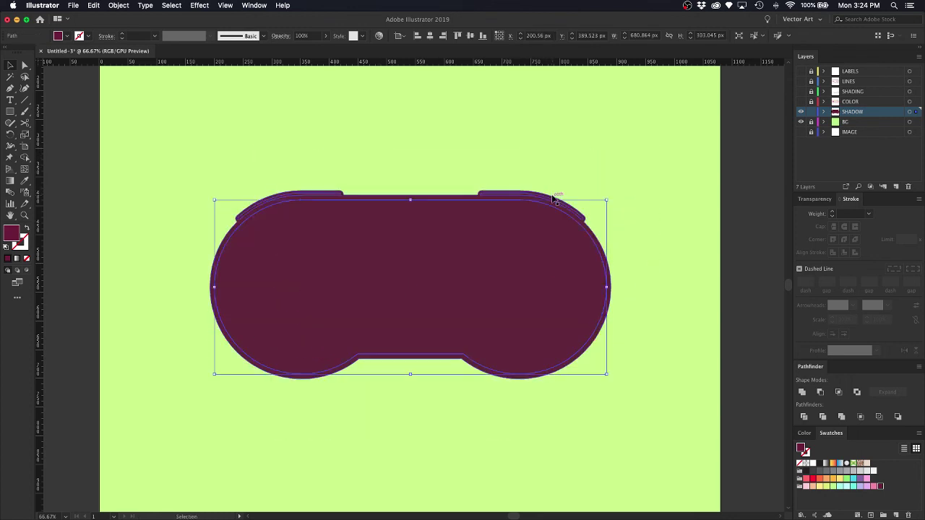
# Unite all the maroon pieces into a single controller silhouette and check its path in outline view.
pyautogui.click(605, 165)
pyautogui.moveTo(649, 157); pyautogui.dragTo(146, 422)
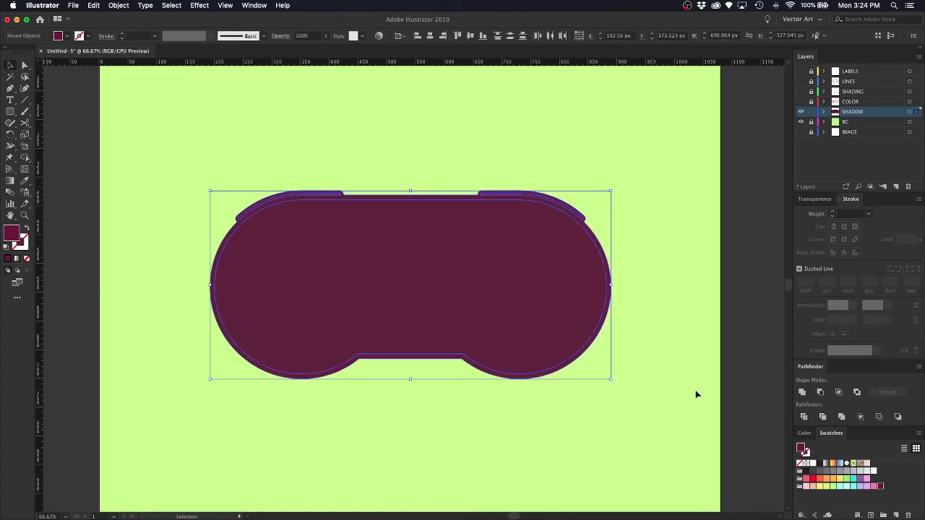
pyautogui.click(802, 392)
pyautogui.click(669, 303)
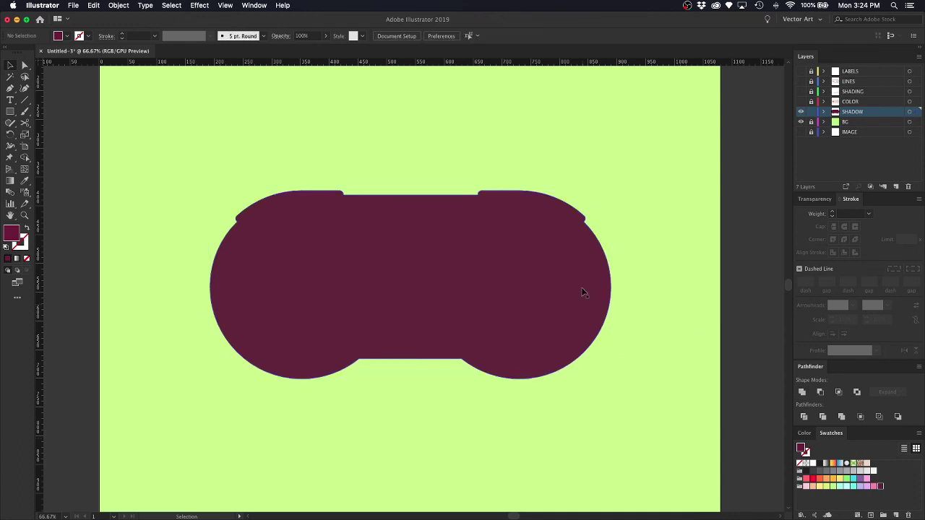
pyautogui.press('a')
pyautogui.hotkey('ctrl', 'y')
pyautogui.press('v')
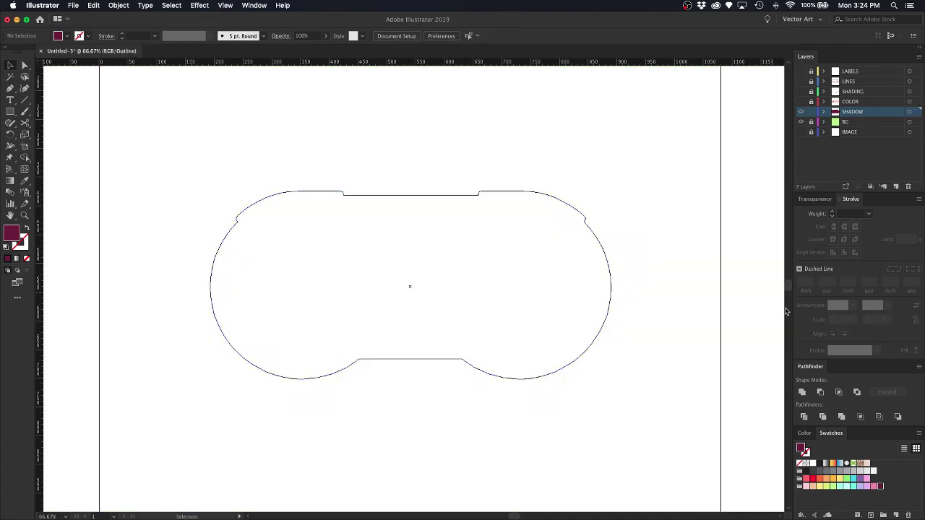
pyautogui.hotkey('ctrl', 'y')
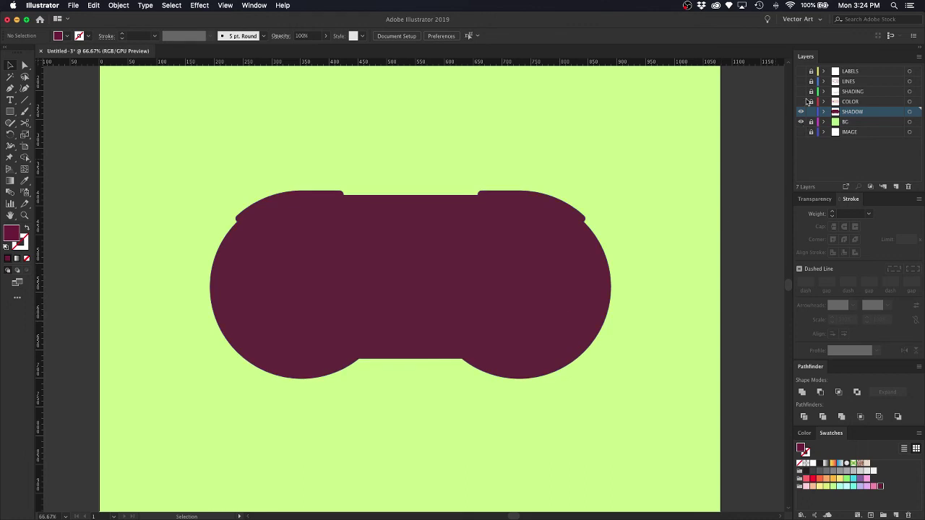
# Show the COLOR, SHADING and LINES layers again and move the shadow silhouette 15 px down and 20 px to the right.
pyautogui.moveTo(801, 102); pyautogui.dragTo(800, 71)
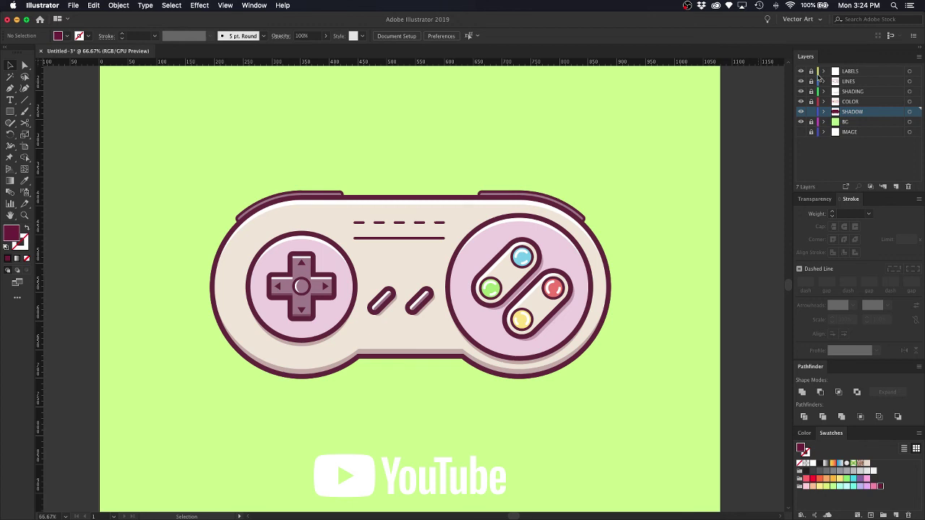
pyautogui.click(799, 70)
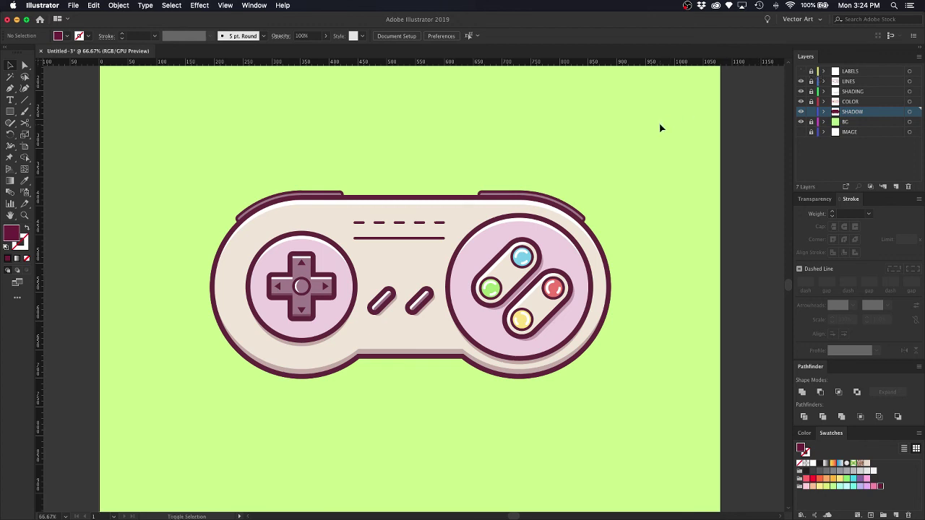
pyautogui.press('super+a')
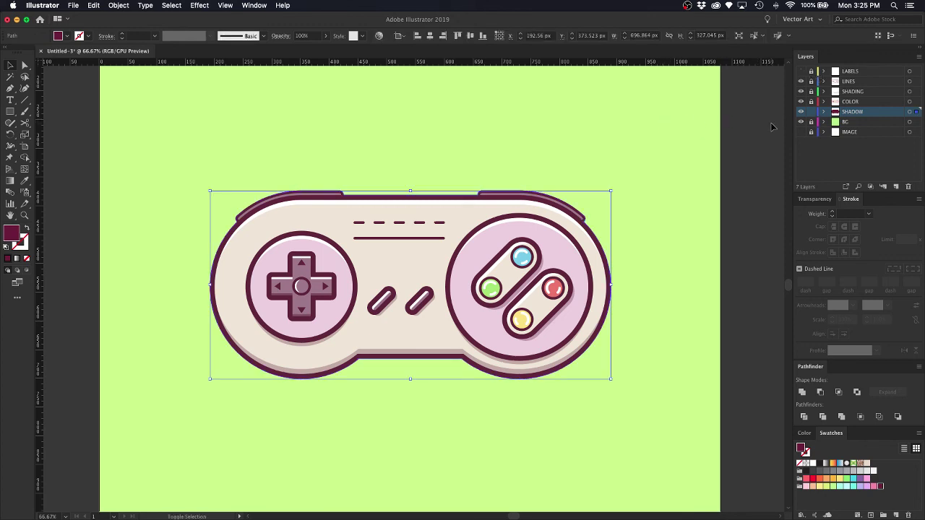
pyautogui.press('Down')
pyautogui.press('Down')
pyautogui.press('Down')
pyautogui.press('Down')
pyautogui.press('Down')
pyautogui.press('Down')
pyautogui.press('Down')
pyautogui.press('Down')
pyautogui.press('Down')
pyautogui.press('Down')
pyautogui.press('Down')
pyautogui.press('Down')
pyautogui.press('Down')
pyautogui.press('Down')
pyautogui.press('Down')
pyautogui.press('Down')
pyautogui.press('Down')
pyautogui.press('Down')
pyautogui.press('Right')
pyautogui.press('Right')
pyautogui.press('Right')
pyautogui.press('Right')
pyautogui.press('Right')
pyautogui.press('Right')
pyautogui.press('Right')
pyautogui.press('Right')
pyautogui.press('Right')
pyautogui.press('Right')
pyautogui.press('Right')
pyautogui.press('Right')
pyautogui.press('Right')
pyautogui.press('Right')
pyautogui.press('Right')
pyautogui.press('Right')
pyautogui.press('Right')
pyautogui.press('Right')
pyautogui.press('Right')
pyautogui.press('Right')
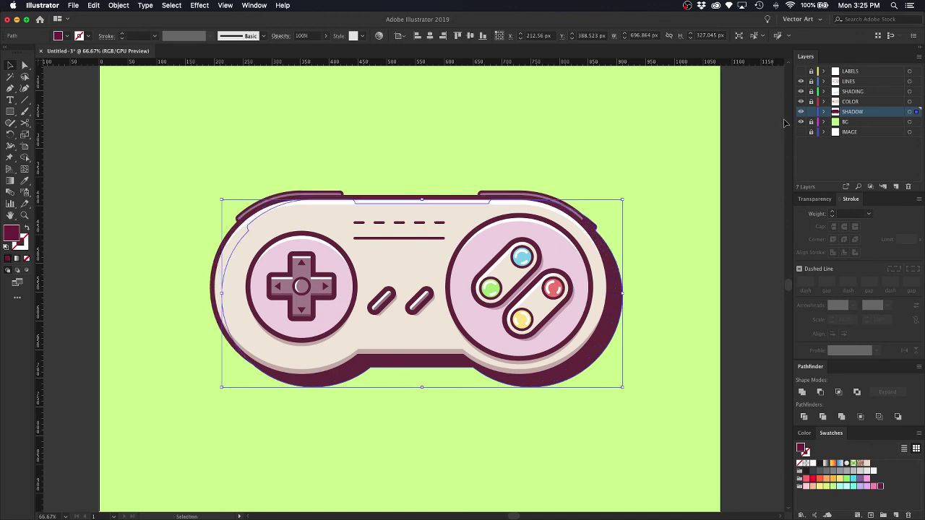
# Set the shadow silhouette's opacity to 25%.
pyautogui.click(815, 198)
pyautogui.click(899, 214)
pyautogui.moveTo(900, 214); pyautogui.dragTo(874, 213)
pyautogui.click(874, 212)
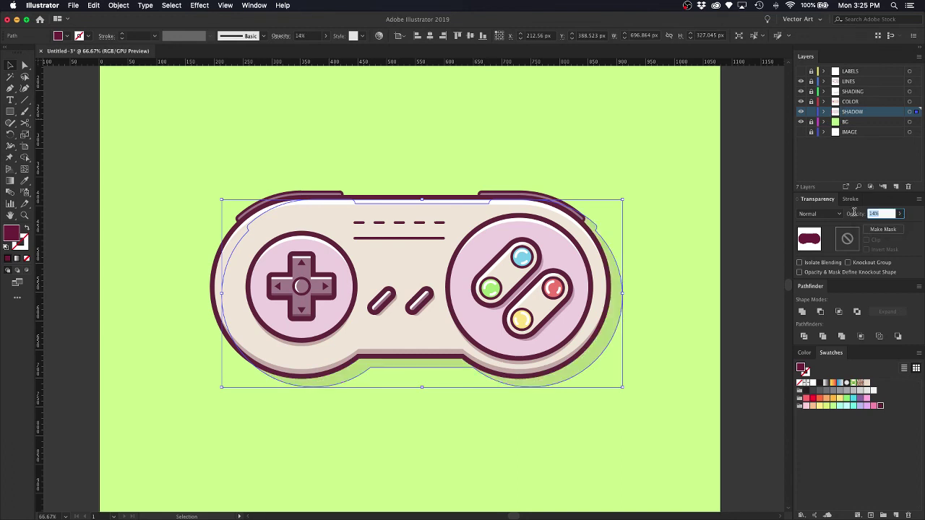
pyautogui.write('25')
pyautogui.press('Return')
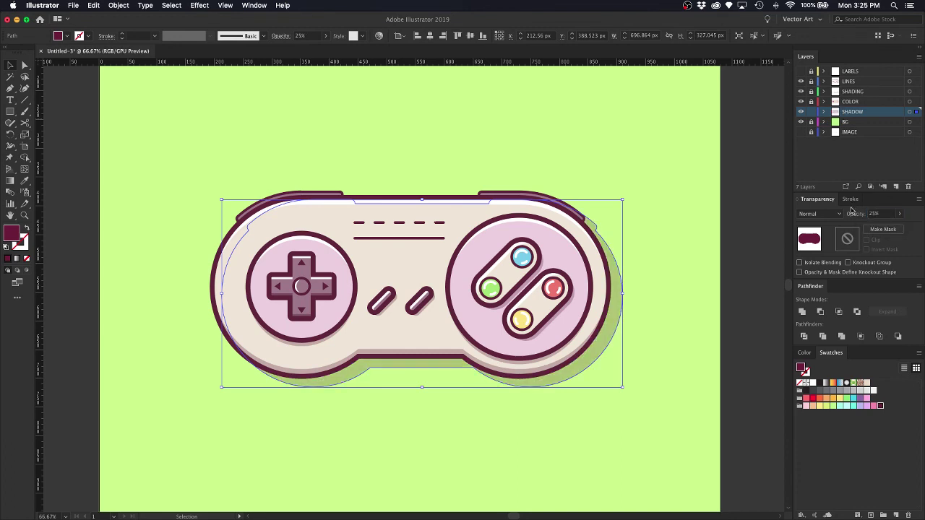
pyautogui.click(662, 204)
# Move the controller's shadow 5 px back to the left, to an X position of 207.56 px.
pyautogui.press('super+minus')
pyautogui.press('super+minus')
pyautogui.press('super+equal')
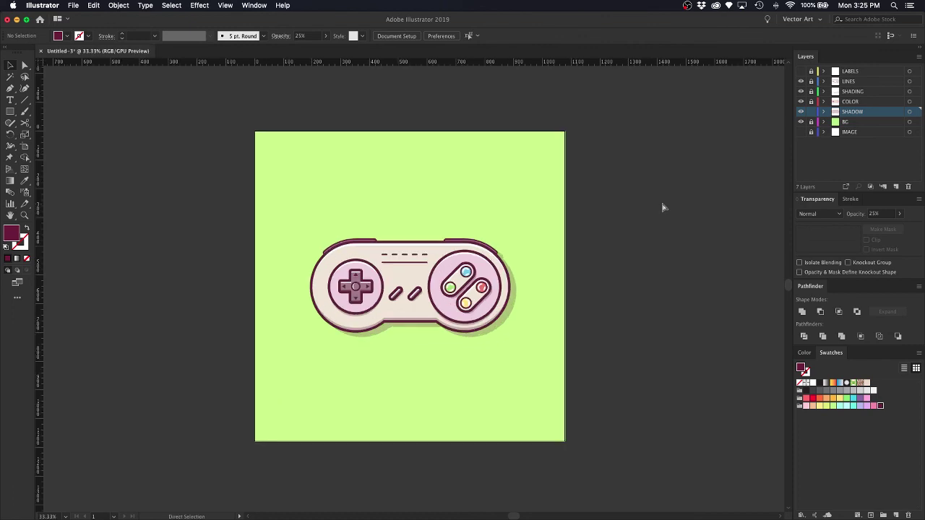
pyautogui.click(516, 285)
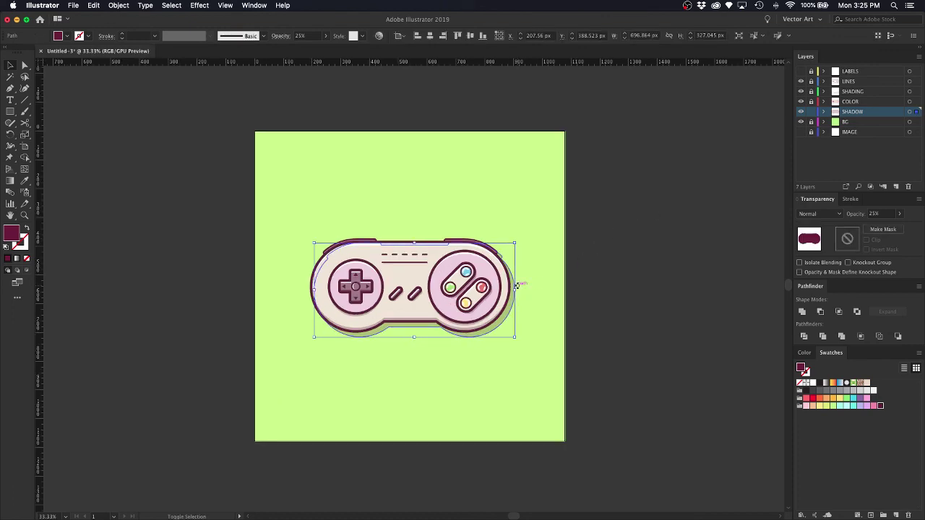
pyautogui.click(619, 243)
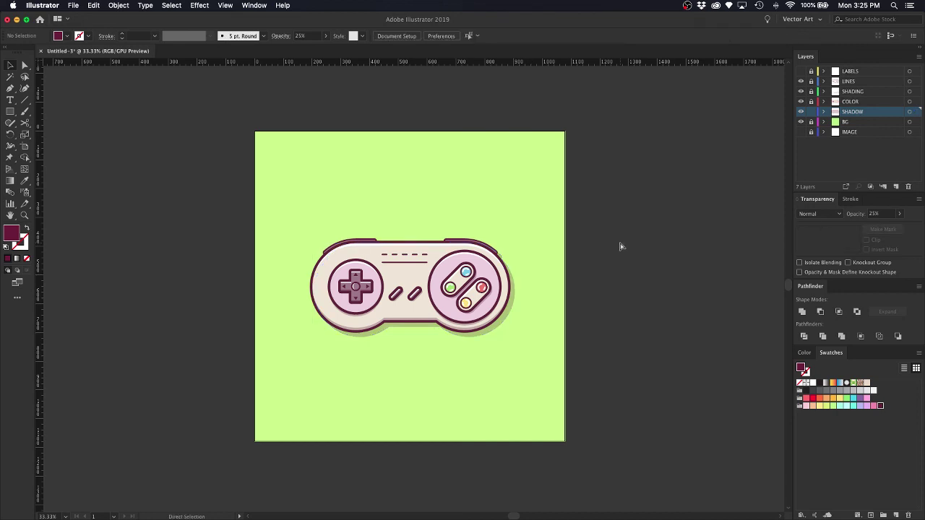
# Review the controller and its shadow against the whole light green background at different magnifications.
pyautogui.press('super+minus')
pyautogui.press('super+equal')
pyautogui.press('super+equal')
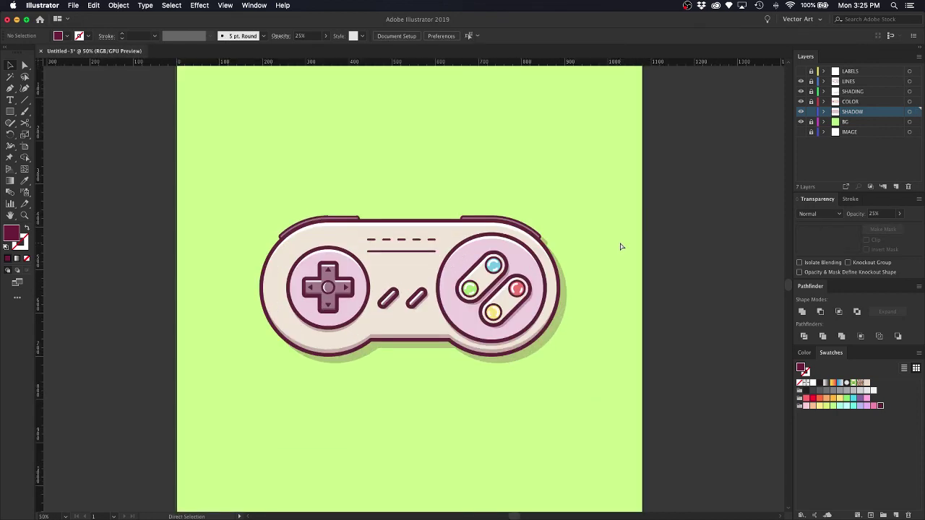
pyautogui.press('super+minus')
pyautogui.press('super+equal')
pyautogui.press('super+minus')
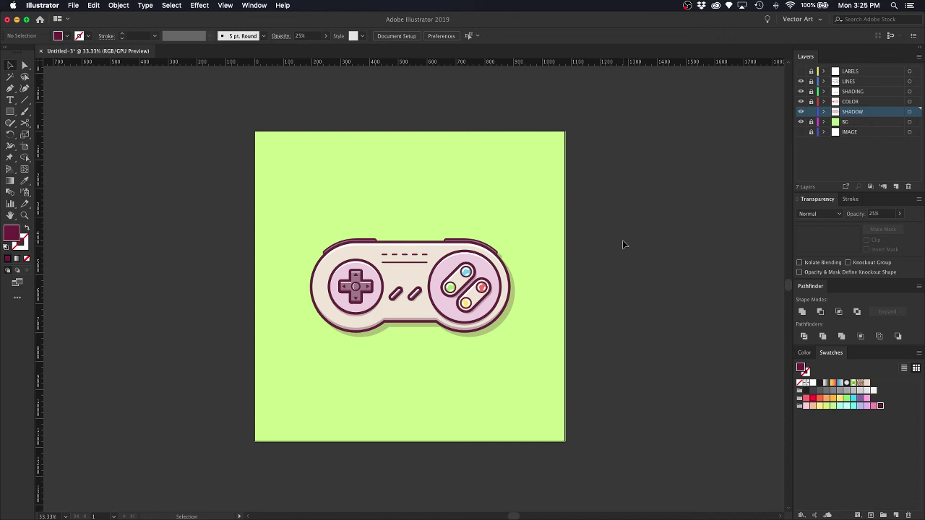
pyautogui.scroll(2, 623, 245)
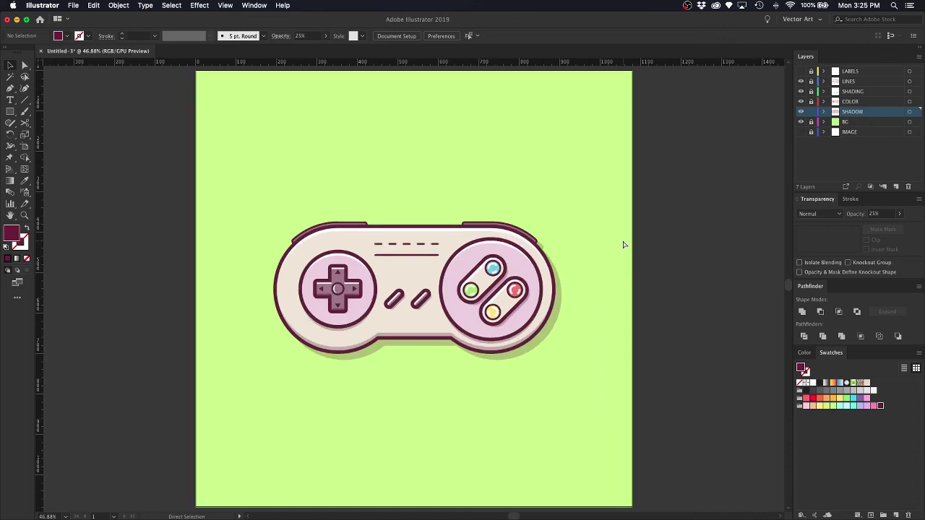